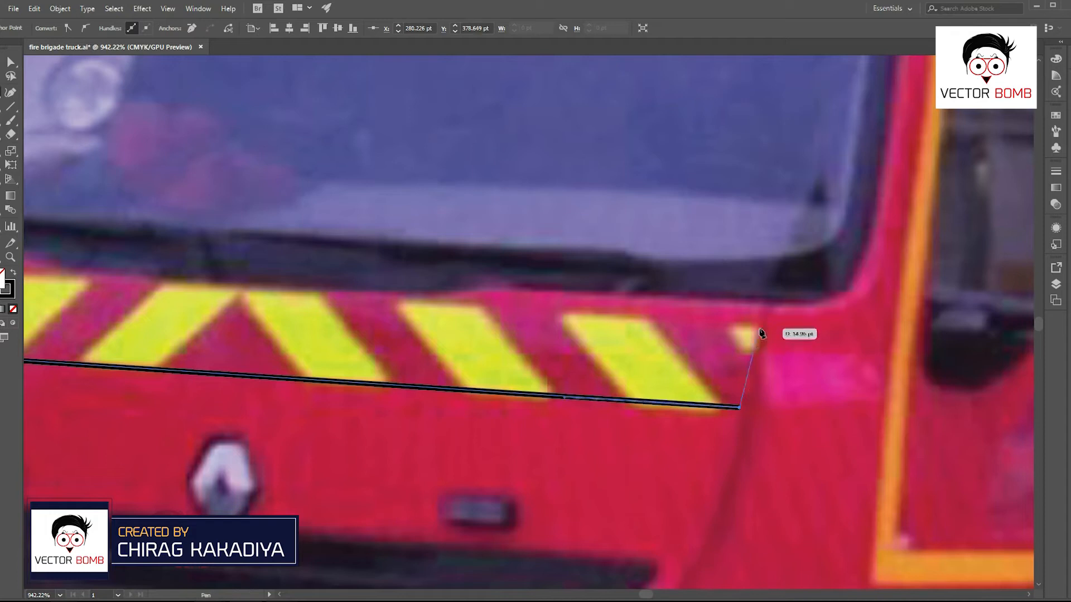
- Finish the closed Pen outline around the yellow and red chevron band across the cab front
{"action": "scroll", "coordinate": [763, 329], "scroll_direction": "down", "scroll_amount": 3}
{"action": "left_click_drag", "start_coordinate": [306, 308], "coordinate": [501, 409]}
{"action": "left_click_drag", "start_coordinate": [419, 394], "coordinate": [364, 397]}
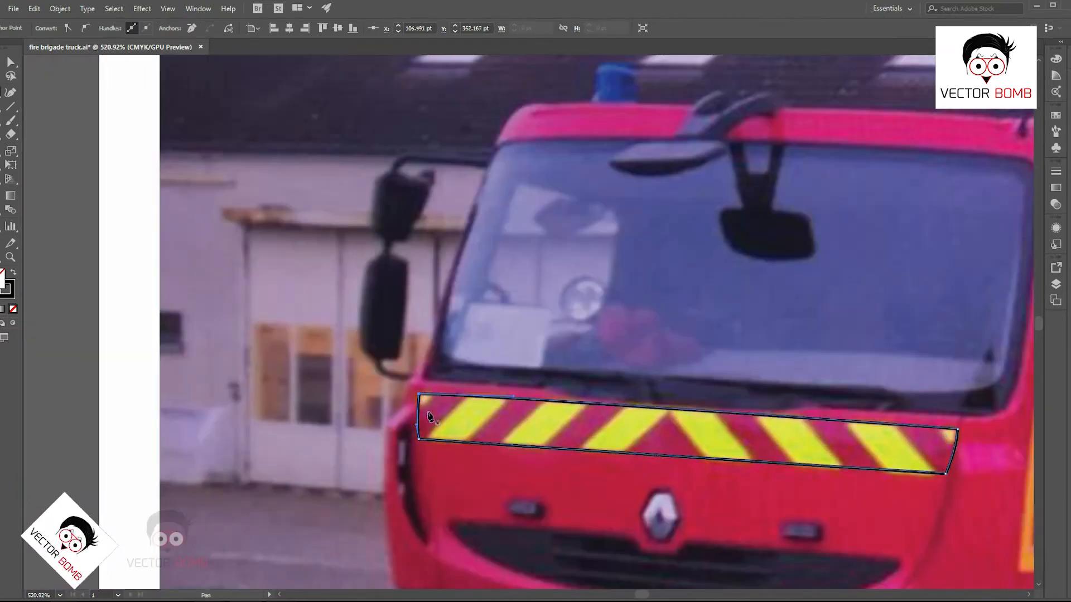
{"action": "left_click", "coordinate": [805, 390], "text": "ctrl"}
- Trace the windshield's outer edge along the top, around the upper-right corner and down the right side
{"action": "scroll", "coordinate": [725, 402], "scroll_direction": "down", "scroll_amount": 2}
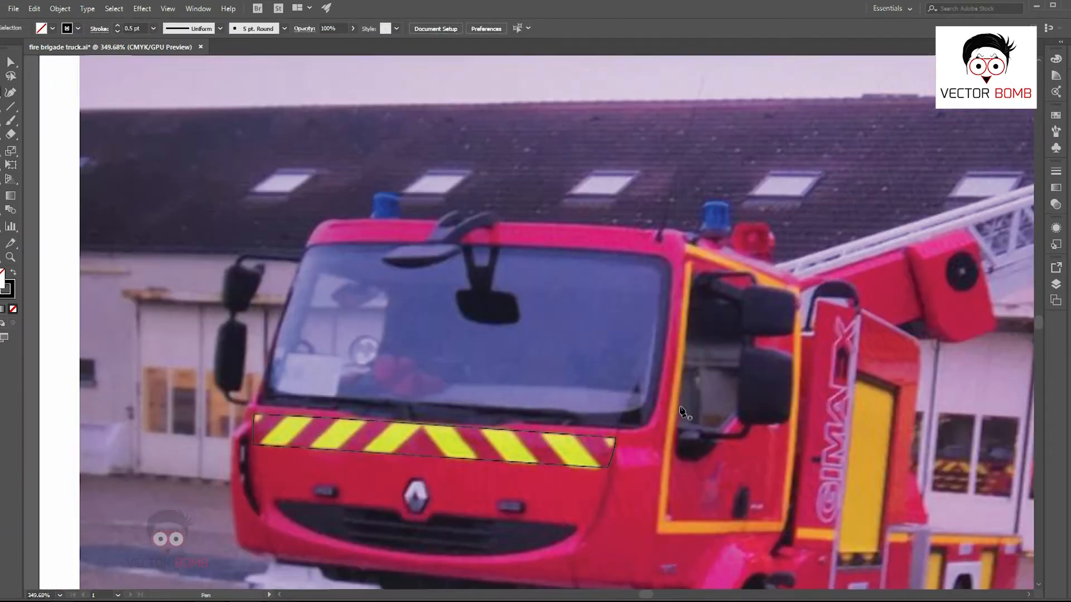
{"action": "left_click_drag", "start_coordinate": [517, 274], "coordinate": [572, 241]}
{"action": "left_click", "coordinate": [518, 235]}
{"action": "left_click_drag", "start_coordinate": [701, 246], "coordinate": [759, 254]}
{"action": "scroll", "coordinate": [733, 261], "scroll_direction": "up", "scroll_amount": 2}
{"action": "key", "text": "ctrl+z"}
{"action": "left_click_drag", "start_coordinate": [620, 236], "coordinate": [686, 240]}
{"action": "left_click_drag", "start_coordinate": [743, 287], "coordinate": [739, 327]}
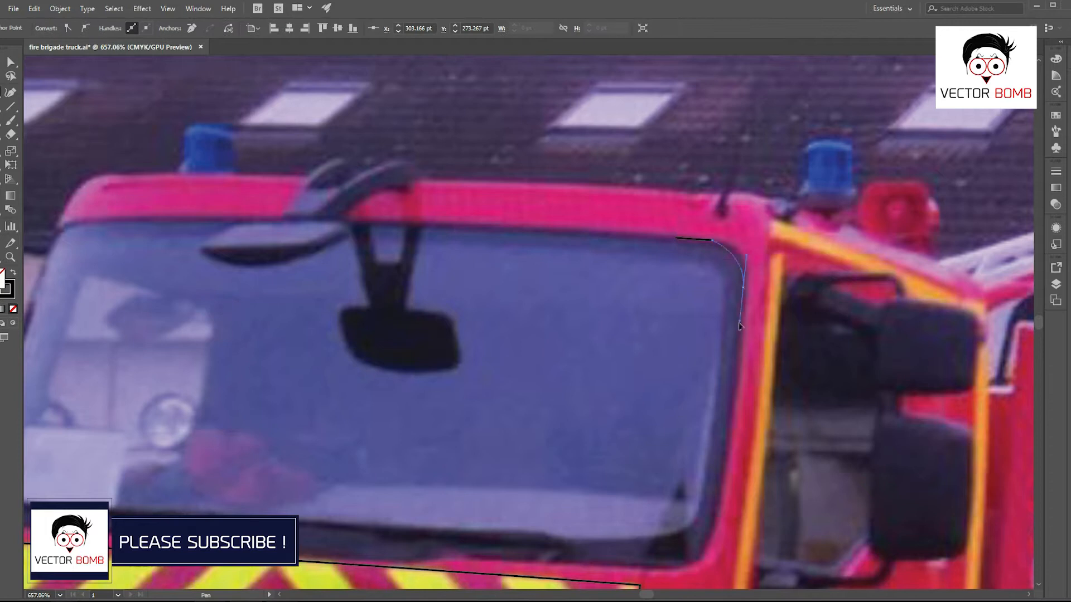
{"action": "left_click", "coordinate": [718, 524]}
{"action": "left_click_drag", "start_coordinate": [672, 552], "coordinate": [715, 389]}
- Continue the windshield outline along its bottom and left edges, and close it at the top edge
{"action": "scroll", "coordinate": [774, 359], "scroll_direction": "up", "scroll_amount": 4}
{"action": "scroll", "coordinate": [715, 390], "scroll_direction": "down", "scroll_amount": 4}
{"action": "left_click_drag", "start_coordinate": [247, 371], "coordinate": [476, 387]}
{"action": "left_click_drag", "start_coordinate": [387, 366], "coordinate": [371, 400]}
{"action": "left_click", "coordinate": [245, 351]}
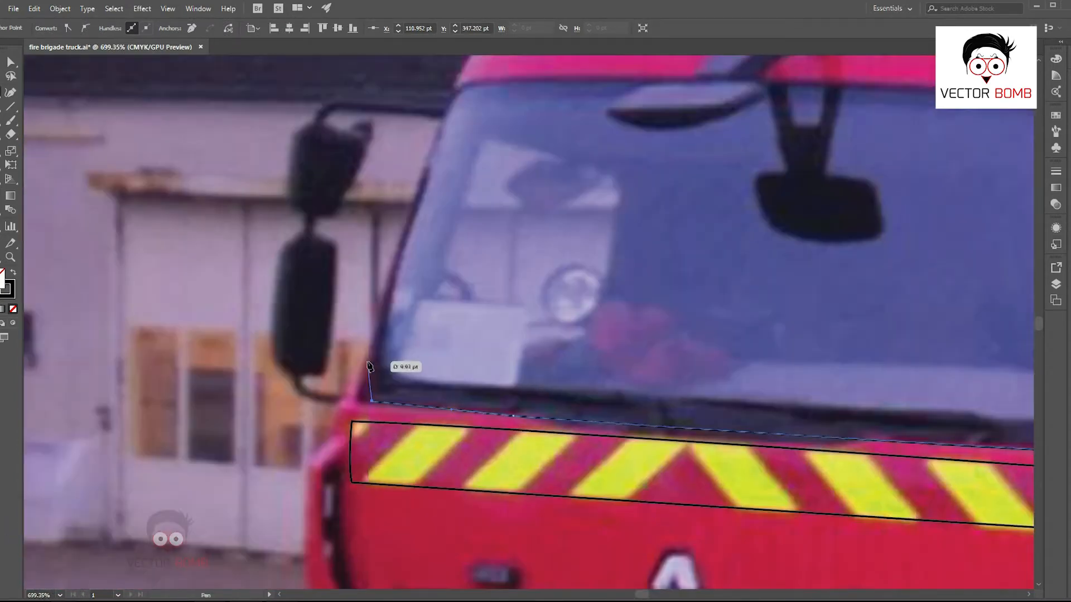
{"action": "left_click_drag", "start_coordinate": [391, 183], "coordinate": [427, 227]}
{"action": "left_click", "coordinate": [482, 144]}
{"action": "left_click_drag", "start_coordinate": [521, 129], "coordinate": [222, 297]}
{"action": "left_click_drag", "start_coordinate": [248, 288], "coordinate": [250, 291]}
{"action": "left_click", "coordinate": [808, 355], "text": "ctrl"}
{"action": "left_click", "coordinate": [306, 289], "text": "ctrl"}
- Copy the windshield outline in place and scale the copy inward to fit the inner edge of the glass
{"action": "key", "text": "v"}
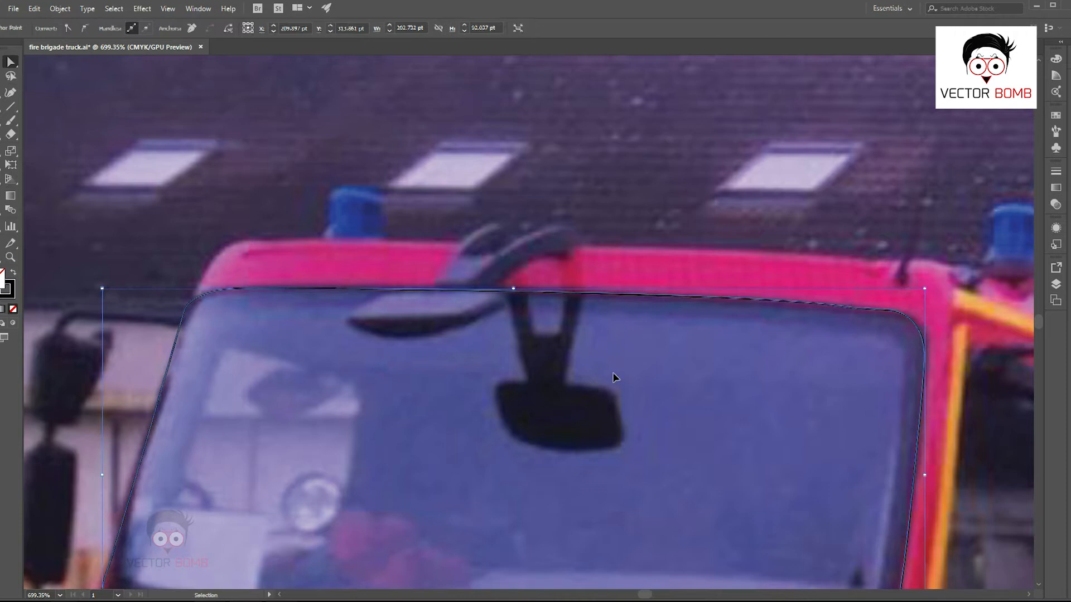
{"action": "scroll", "coordinate": [742, 409], "scroll_direction": "down", "scroll_amount": 1}
{"action": "left_click_drag", "start_coordinate": [742, 409], "coordinate": [763, 209]}
{"action": "key", "text": "ctrl+c"}
{"action": "key", "text": "ctrl+f"}
{"action": "left_click_drag", "start_coordinate": [919, 424], "coordinate": [889, 411]}
{"action": "key", "text": "Up"}
{"action": "key", "text": "Up"}
{"action": "key", "text": "Up"}
{"action": "left_click_drag", "start_coordinate": [890, 254], "coordinate": [904, 255]}
{"action": "left_click_drag", "start_coordinate": [244, 256], "coordinate": [228, 259]}
{"action": "left_click_drag", "start_coordinate": [566, 110], "coordinate": [566, 118]}
{"action": "left_click", "coordinate": [655, 231]}
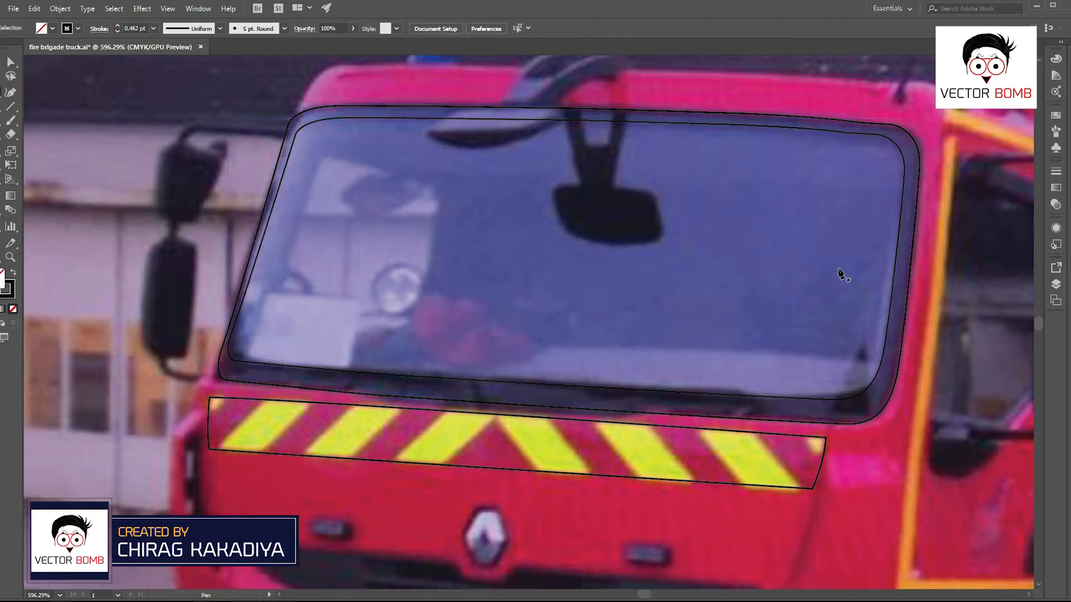
- Trace a closed outline around the two-pronged mirror bracket on the roof above the windshield
{"action": "scroll", "coordinate": [822, 279], "scroll_direction": "down", "scroll_amount": 2}
{"action": "left_click_drag", "start_coordinate": [588, 294], "coordinate": [576, 336]}
{"action": "scroll", "coordinate": [550, 277], "scroll_direction": "up", "scroll_amount": 3}
{"action": "left_click", "coordinate": [618, 252]}
{"action": "mouse_move", "coordinate": [538, 285]}
{"action": "left_mouse_down"}
{"action": "mouse_move", "coordinate": [505, 327]}
{"action": "mouse_move", "coordinate": [536, 272]}
{"action": "left_mouse_up"}
{"action": "left_click", "coordinate": [538, 286]}
{"action": "scroll", "coordinate": [550, 335], "scroll_direction": "down", "scroll_amount": 2}
{"action": "scroll", "coordinate": [507, 291], "scroll_direction": "up", "scroll_amount": 4}
{"action": "left_click_drag", "start_coordinate": [607, 213], "coordinate": [659, 188]}
{"action": "left_click", "coordinate": [607, 214]}
{"action": "scroll", "coordinate": [652, 218], "scroll_direction": "up", "scroll_amount": 2}
{"action": "left_click_drag", "start_coordinate": [755, 301], "coordinate": [672, 289]}
{"action": "left_click_drag", "start_coordinate": [681, 272], "coordinate": [677, 280]}
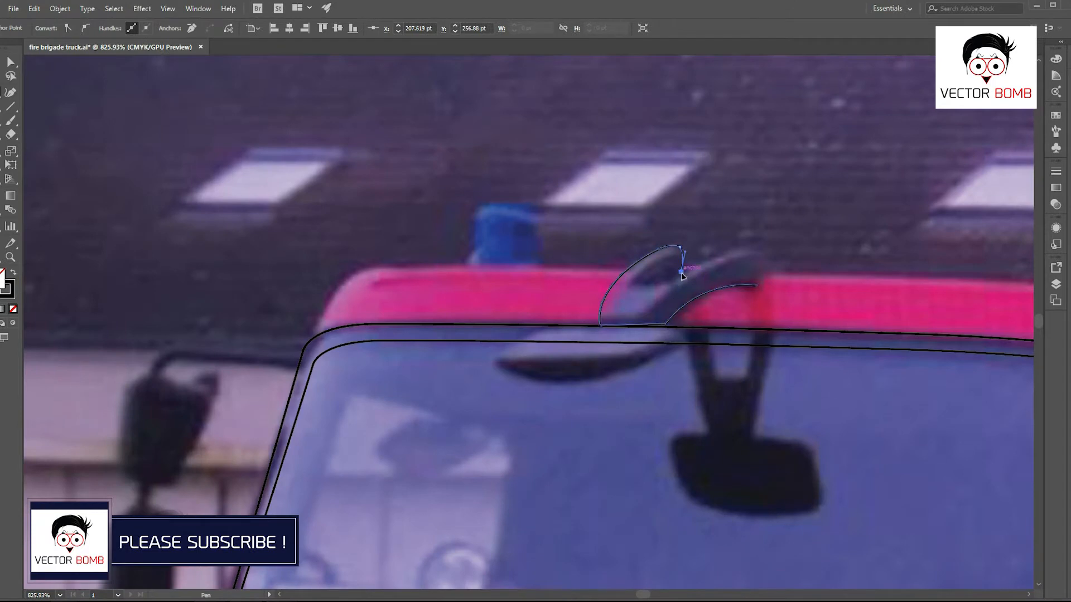
{"action": "left_click", "coordinate": [756, 286], "text": "ctrl"}
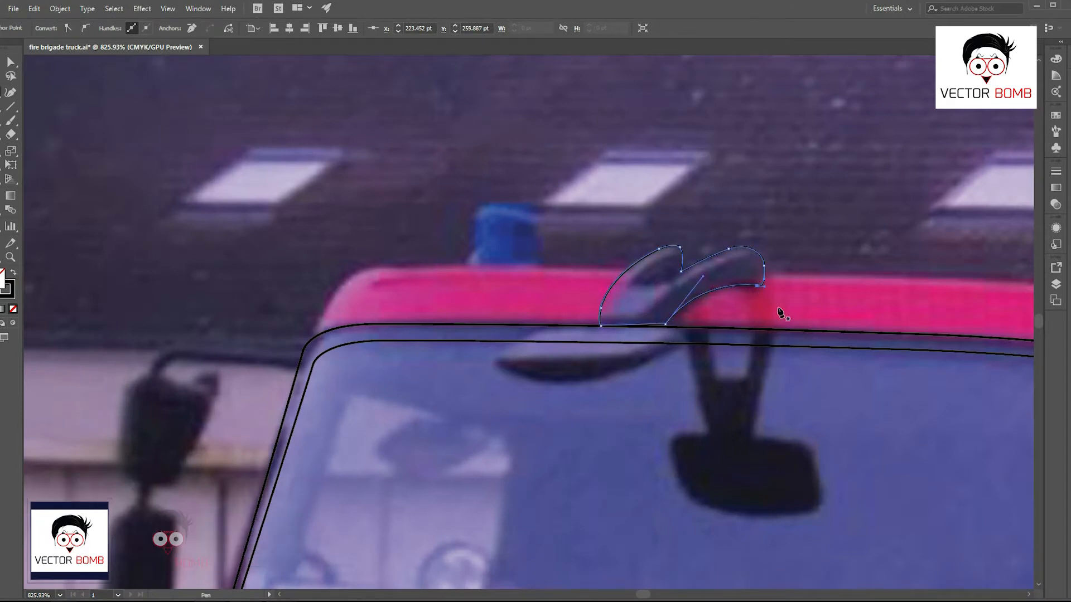
- Draw the bracket's highlight shape along its inside edge, from the right tip to the lower-left side
{"action": "left_click_drag", "start_coordinate": [873, 395], "coordinate": [741, 375]}
{"action": "scroll", "coordinate": [541, 344], "scroll_direction": "down", "scroll_amount": 5}
{"action": "scroll", "coordinate": [527, 323], "scroll_direction": "up", "scroll_amount": 3}
{"action": "scroll", "coordinate": [415, 221], "scroll_direction": "up", "scroll_amount": 4}
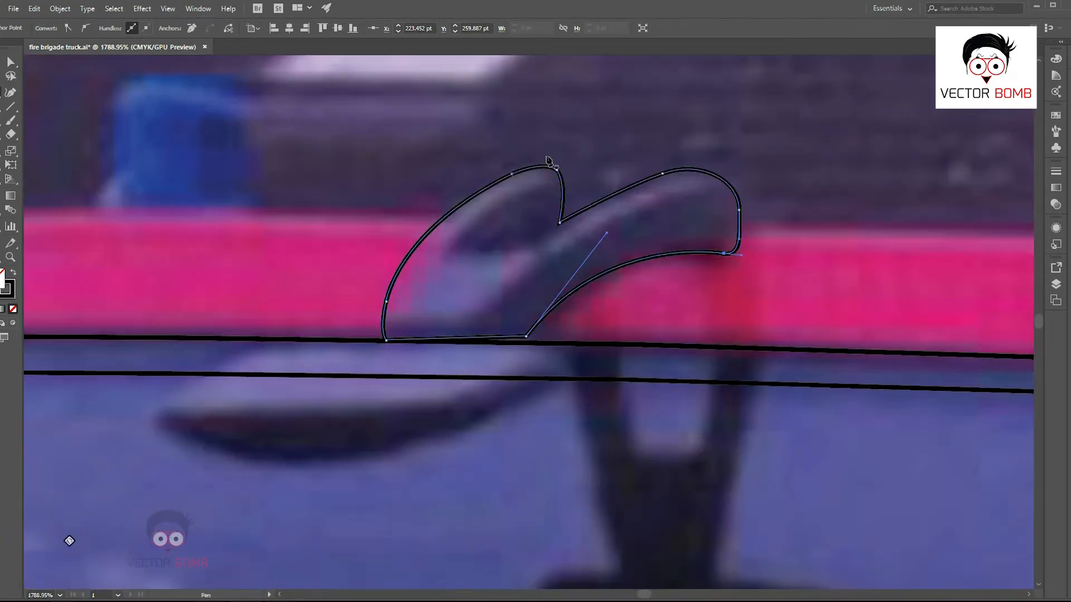
{"action": "left_click", "coordinate": [591, 234], "text": "ctrl"}
{"action": "left_click", "coordinate": [728, 185]}
{"action": "left_click_drag", "start_coordinate": [526, 275], "coordinate": [490, 330]}
{"action": "key", "text": "ctrl+z"}
{"action": "key", "text": "ctrl+z"}
{"action": "left_click_drag", "start_coordinate": [575, 245], "coordinate": [488, 318]}
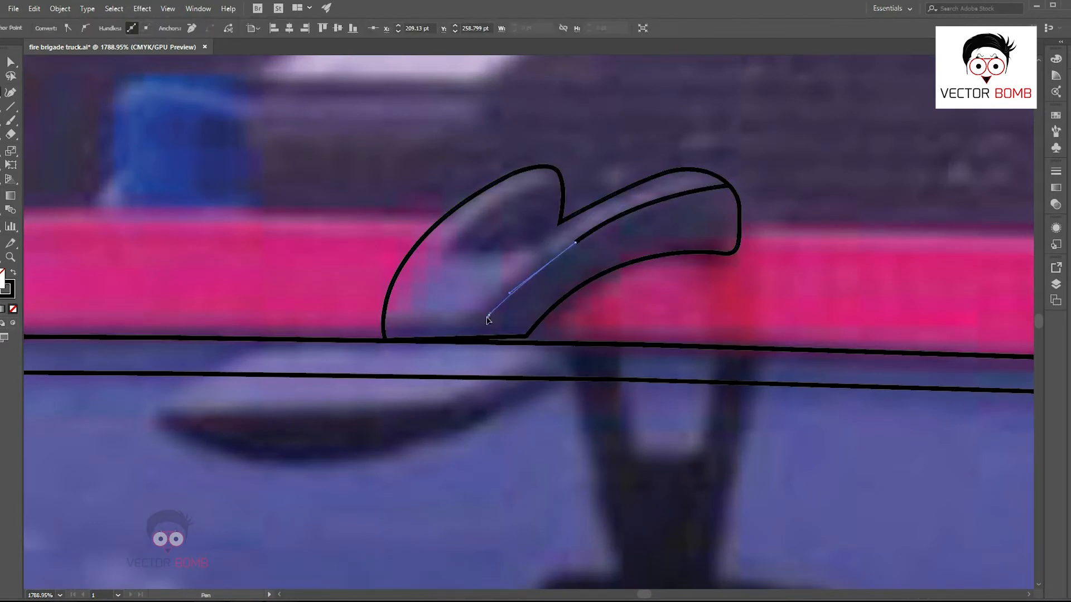
{"action": "left_click", "coordinate": [384, 316]}
- Carry the highlight path around the left prong's dark recess and close it along the bracket's upper edge
{"action": "scroll", "coordinate": [433, 263], "scroll_direction": "up", "scroll_amount": 1}
{"action": "left_click_drag", "start_coordinate": [433, 263], "coordinate": [585, 229]}
{"action": "scroll", "coordinate": [511, 256], "scroll_direction": "up", "scroll_amount": 1}
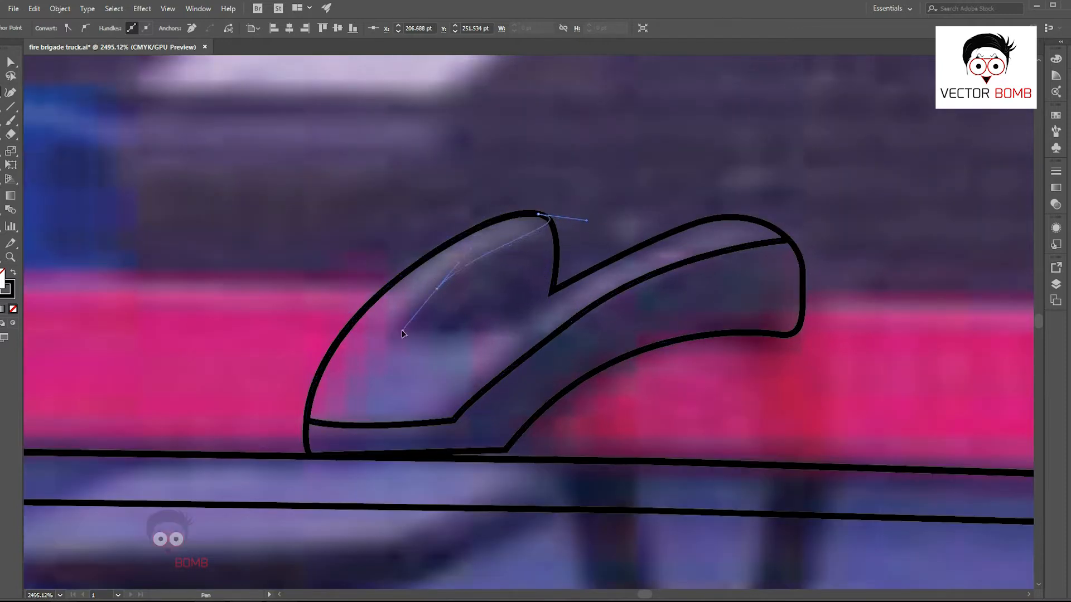
{"action": "scroll", "coordinate": [580, 345], "scroll_direction": "up", "scroll_amount": 1}
{"action": "left_click_drag", "start_coordinate": [467, 338], "coordinate": [516, 329]}
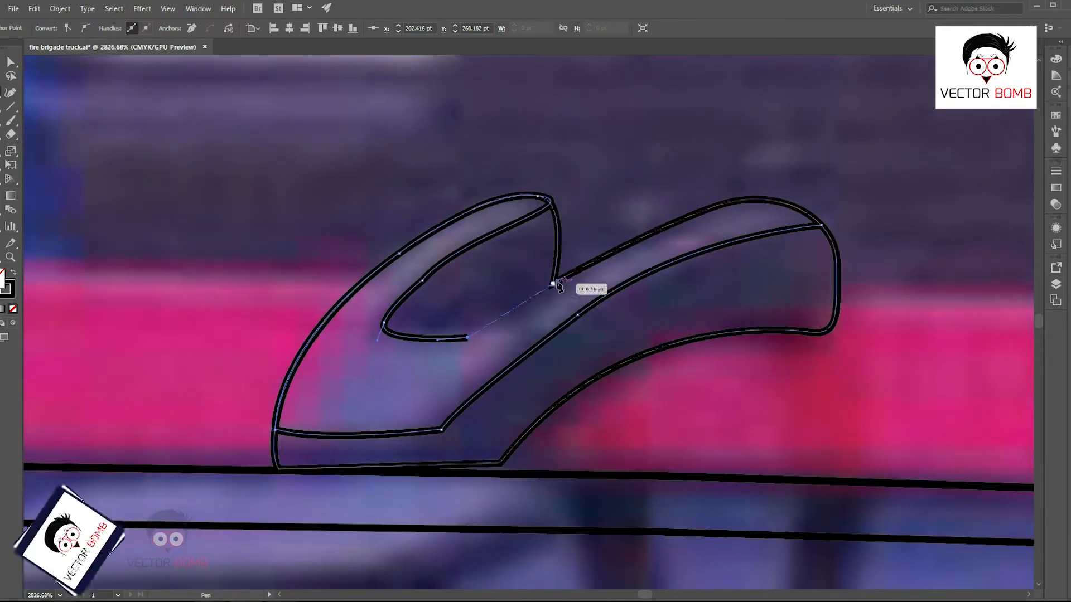
{"action": "left_click_drag", "start_coordinate": [634, 225], "coordinate": [624, 234]}
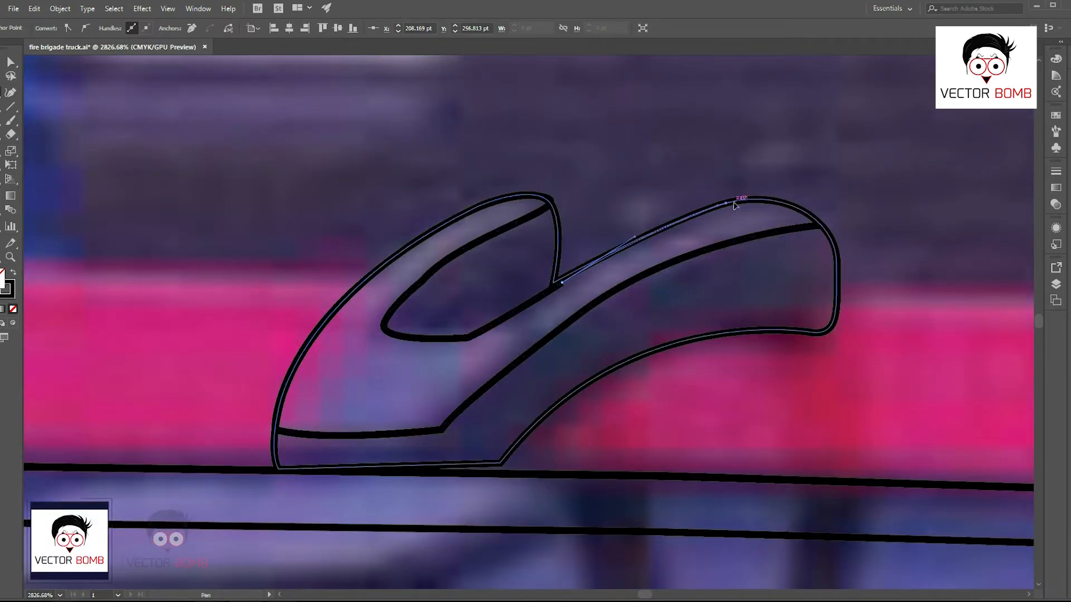
{"action": "left_click_drag", "start_coordinate": [726, 203], "coordinate": [736, 202]}
{"action": "left_click_drag", "start_coordinate": [821, 224], "coordinate": [841, 254]}
{"action": "key", "text": "v"}
{"action": "left_click", "coordinate": [860, 269]}
- Trace a closed outline around the flat overhead mirror hanging below the roof bracket
{"action": "scroll", "coordinate": [655, 355], "scroll_direction": "down", "scroll_amount": 6}
{"action": "left_click_drag", "start_coordinate": [562, 394], "coordinate": [672, 342]}
{"action": "scroll", "coordinate": [605, 314], "scroll_direction": "up", "scroll_amount": 1}
{"action": "key", "text": "a"}
{"action": "left_click", "coordinate": [705, 361]}
{"action": "key", "text": "p"}
{"action": "left_click", "coordinate": [646, 309]}
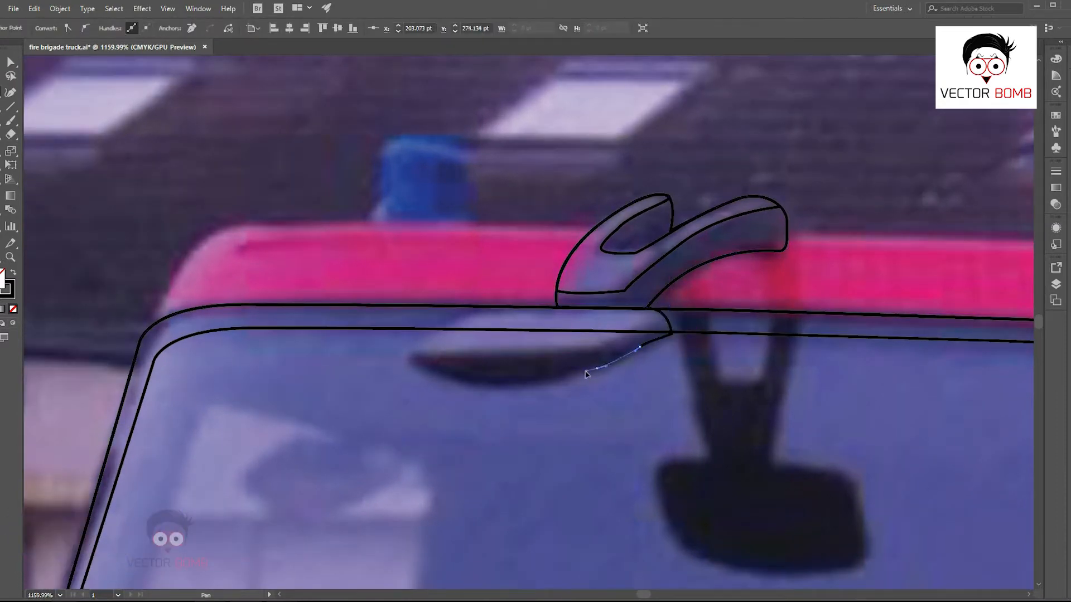
{"action": "left_click", "coordinate": [447, 382]}
{"action": "left_click", "coordinate": [408, 362]}
{"action": "left_click_drag", "start_coordinate": [418, 339], "coordinate": [431, 332]}
{"action": "left_click", "coordinate": [473, 311]}
{"action": "left_click_drag", "start_coordinate": [541, 308], "coordinate": [611, 311]}
{"action": "key", "text": "ctrl+z"}
{"action": "left_click", "coordinate": [646, 308]}
{"action": "left_click", "coordinate": [568, 344], "text": "ctrl"}
- Trace the overhead mirror's lighter upper face as a separate closed shape
{"action": "scroll", "coordinate": [569, 344], "scroll_direction": "up", "scroll_amount": 2}
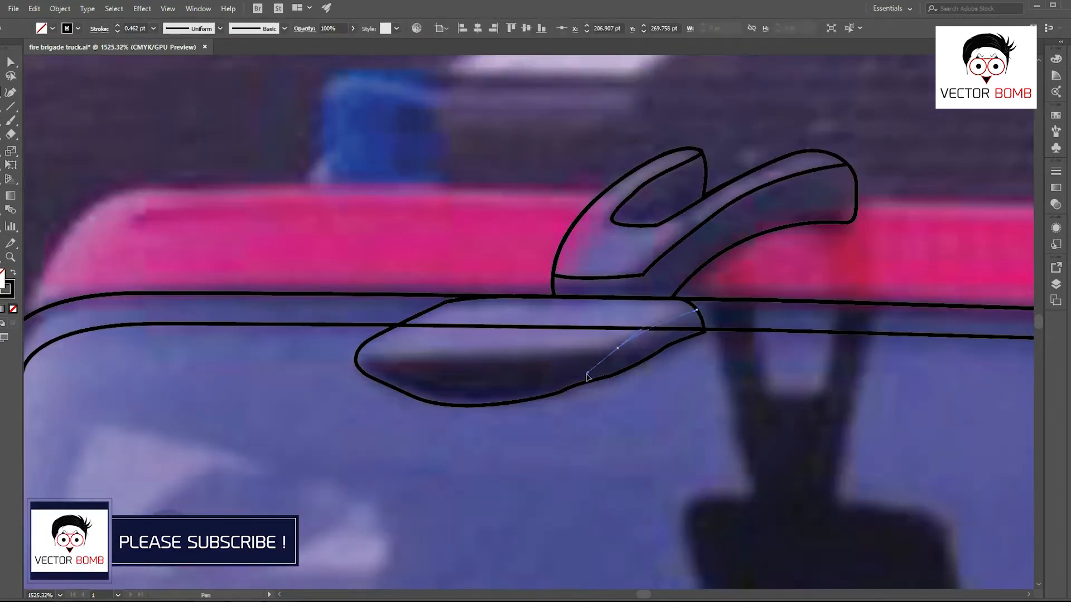
{"action": "left_click_drag", "start_coordinate": [586, 375], "coordinate": [586, 376]}
{"action": "left_click_drag", "start_coordinate": [118, 338], "coordinate": [118, 338]}
{"action": "left_click", "coordinate": [356, 355]}
{"action": "scroll", "coordinate": [384, 329], "scroll_direction": "up", "scroll_amount": 2}
{"action": "left_click_drag", "start_coordinate": [366, 343], "coordinate": [387, 328]}
{"action": "left_click", "coordinate": [467, 293]}
{"action": "left_click_drag", "start_coordinate": [548, 286], "coordinate": [569, 289]}
{"action": "left_click", "coordinate": [737, 290]}
{"action": "left_click", "coordinate": [792, 304]}
{"action": "left_click", "coordinate": [725, 296], "text": "ctrl"}
- Draw the upper arm of the left side mirror from the windshield frame to the mirror with a 1 pt stroke
{"action": "scroll", "coordinate": [411, 246], "scroll_direction": "down", "scroll_amount": 8}
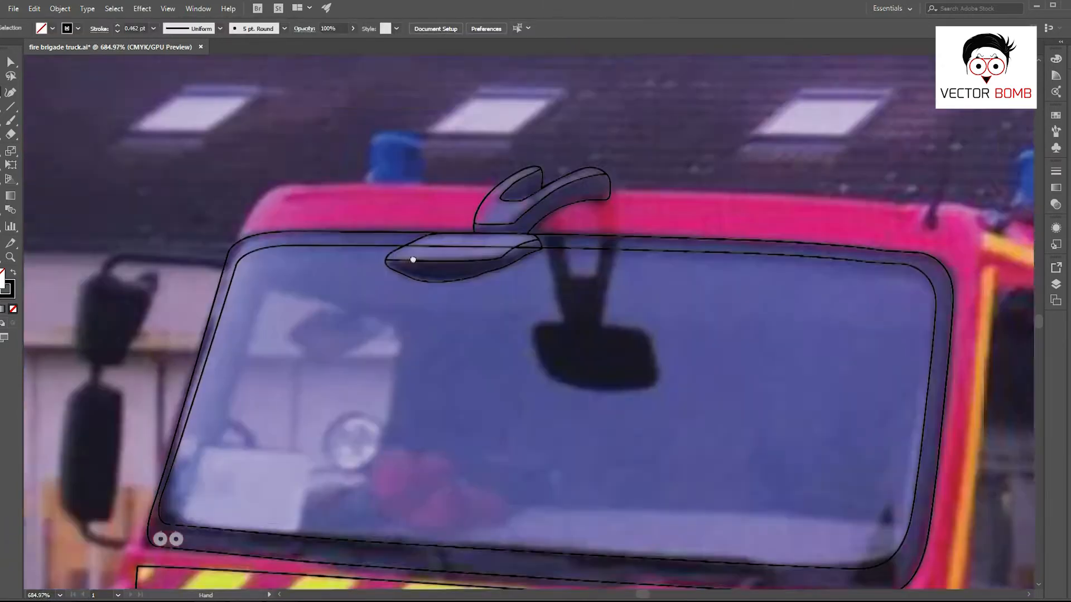
{"action": "left_click_drag", "start_coordinate": [294, 277], "coordinate": [402, 265]}
{"action": "scroll", "coordinate": [350, 243], "scroll_direction": "up", "scroll_amount": 5}
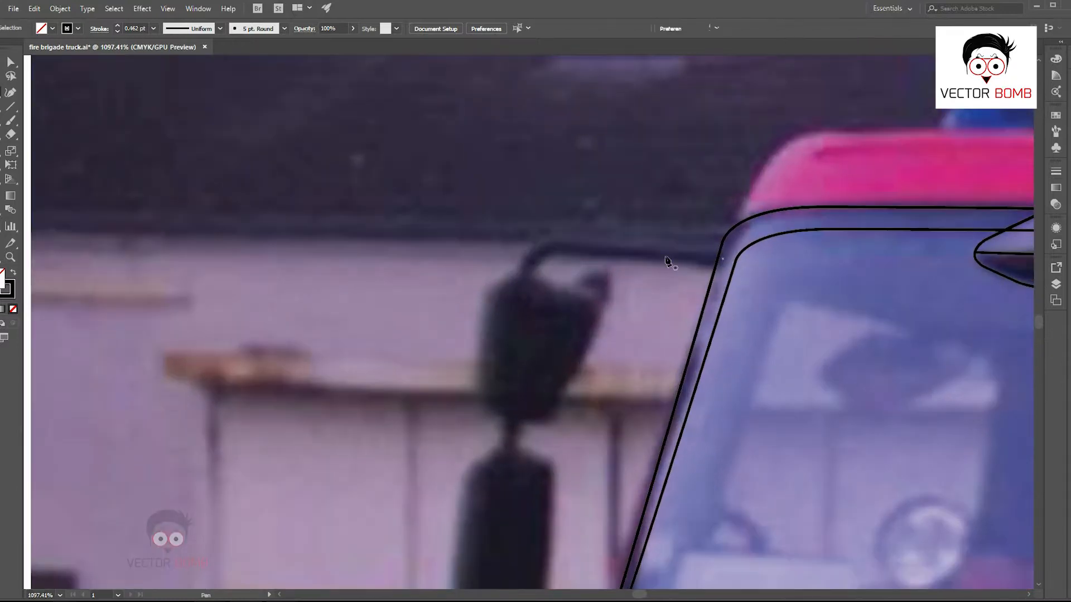
{"action": "left_click_drag", "start_coordinate": [579, 249], "coordinate": [564, 251]}
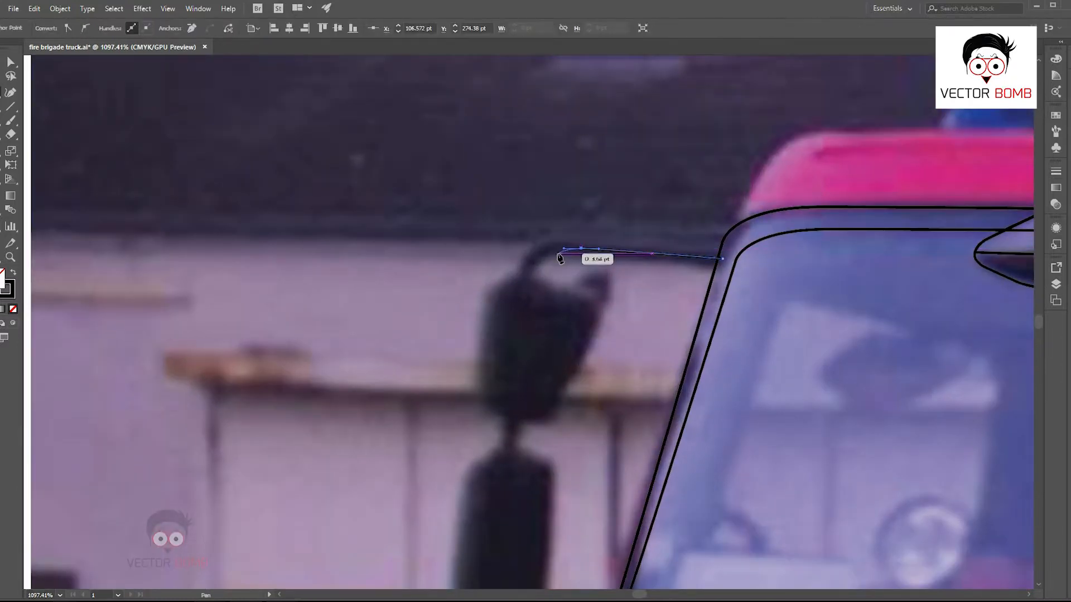
{"action": "left_click_drag", "start_coordinate": [518, 307], "coordinate": [519, 307]}
{"action": "key", "text": "ctrl"}
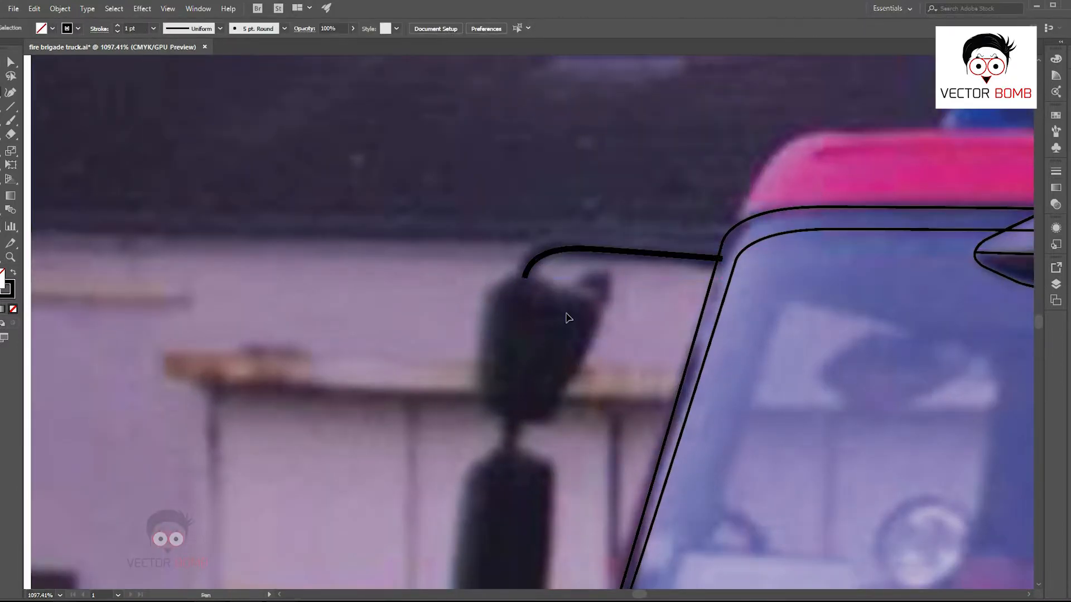
- Trace a closed, rounded outline around the upper mirror on the left side of the cab
{"action": "left_click", "coordinate": [580, 294]}
{"action": "left_click_drag", "start_coordinate": [594, 331], "coordinate": [586, 356]}
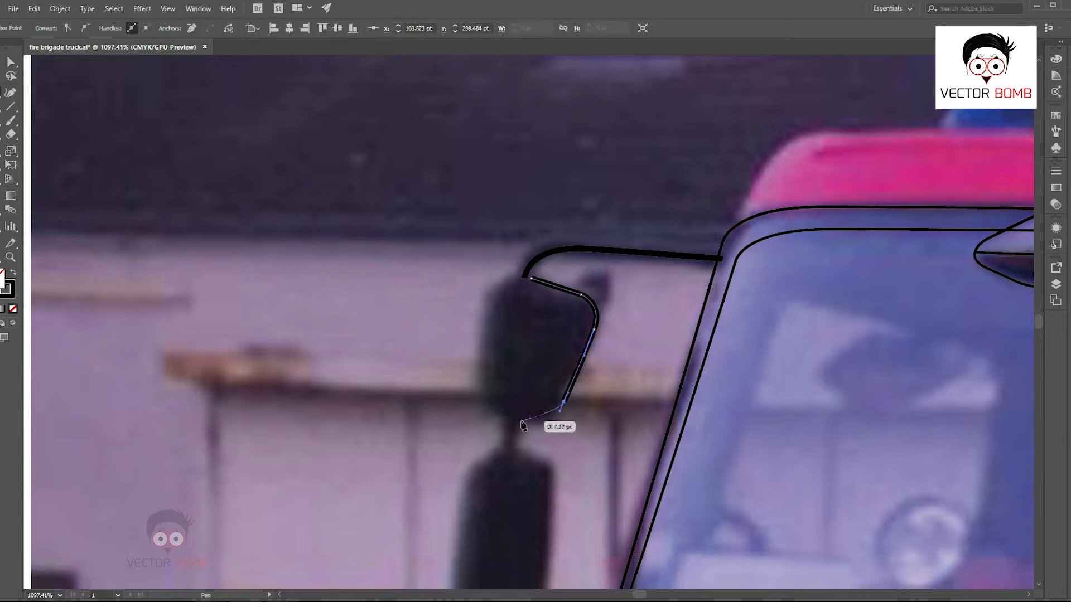
{"action": "left_click_drag", "start_coordinate": [559, 283], "coordinate": [599, 46]}
- Outline the tall lower mirror on the cab's left side and draw its lower arm to the cab
{"action": "left_click", "coordinate": [590, 227]}
{"action": "left_click_drag", "start_coordinate": [569, 429], "coordinate": [544, 438]}
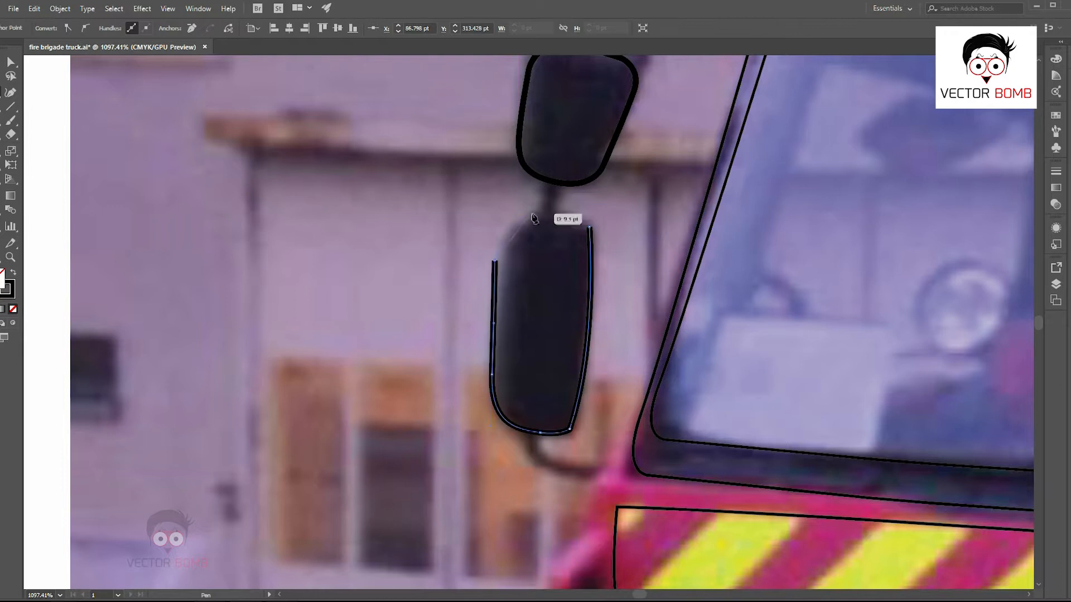
{"action": "left_click", "coordinate": [590, 227]}
{"action": "scroll", "coordinate": [583, 277], "scroll_direction": "down", "scroll_amount": 3}
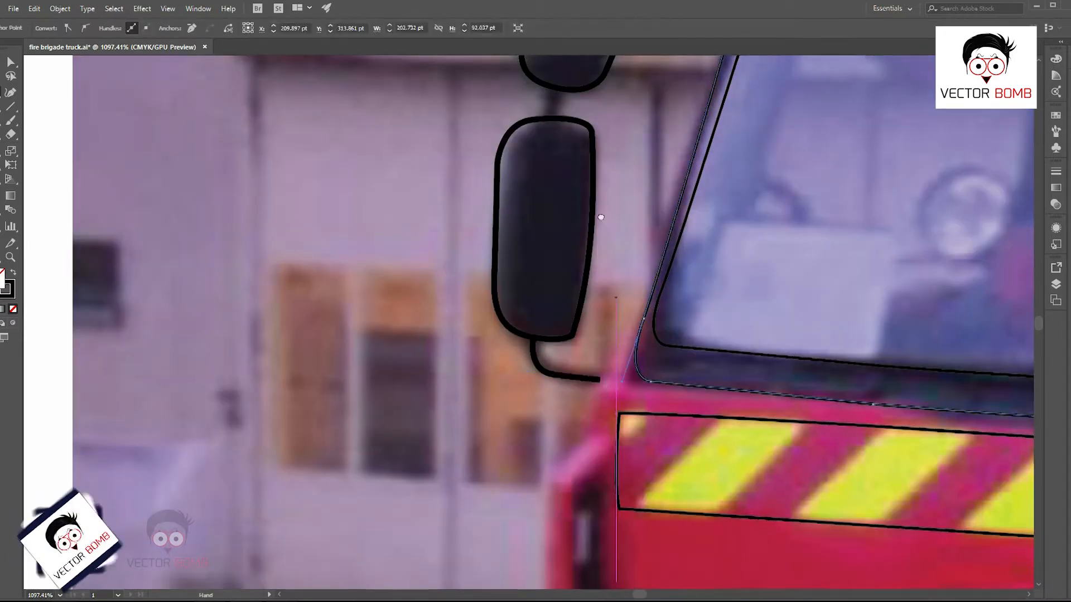
- Draw the short connecting rod between the upper and lower left-side mirrors
{"action": "scroll", "coordinate": [580, 251], "scroll_direction": "up", "scroll_amount": 5}
{"action": "left_click", "coordinate": [556, 261]}
{"action": "left_click", "coordinate": [549, 289]}
{"action": "key", "text": "ctrl+shift+a"}
- Trace the curved lower edge of the dark front grille from its right tip to its left tip
{"action": "scroll", "coordinate": [550, 302], "scroll_direction": "down", "scroll_amount": 5}
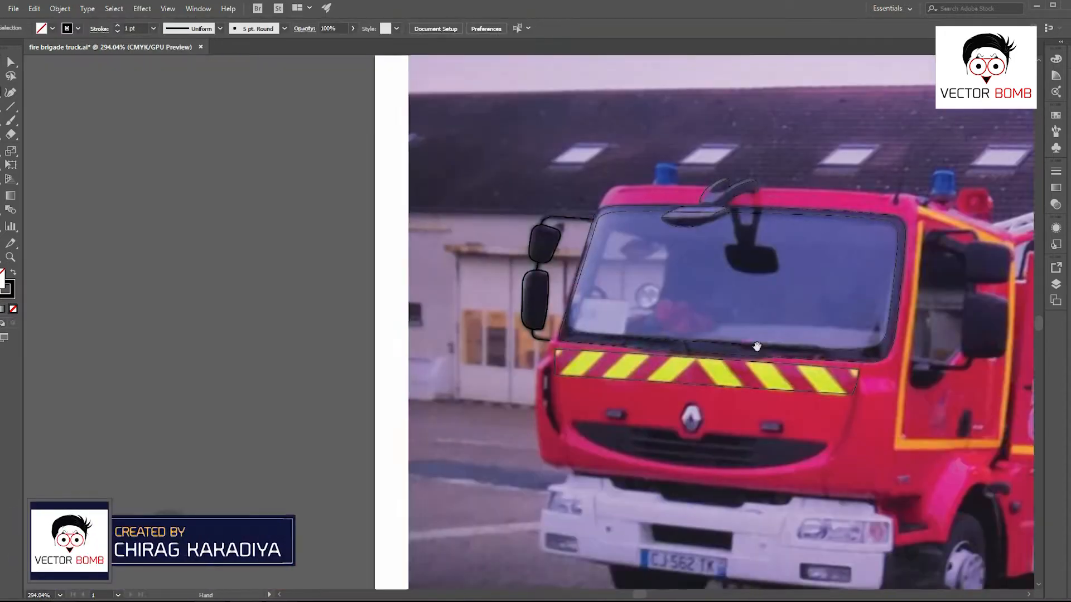
{"action": "left_click_drag", "start_coordinate": [758, 401], "coordinate": [734, 325]}
{"action": "scroll", "coordinate": [735, 325], "scroll_direction": "up", "scroll_amount": 3}
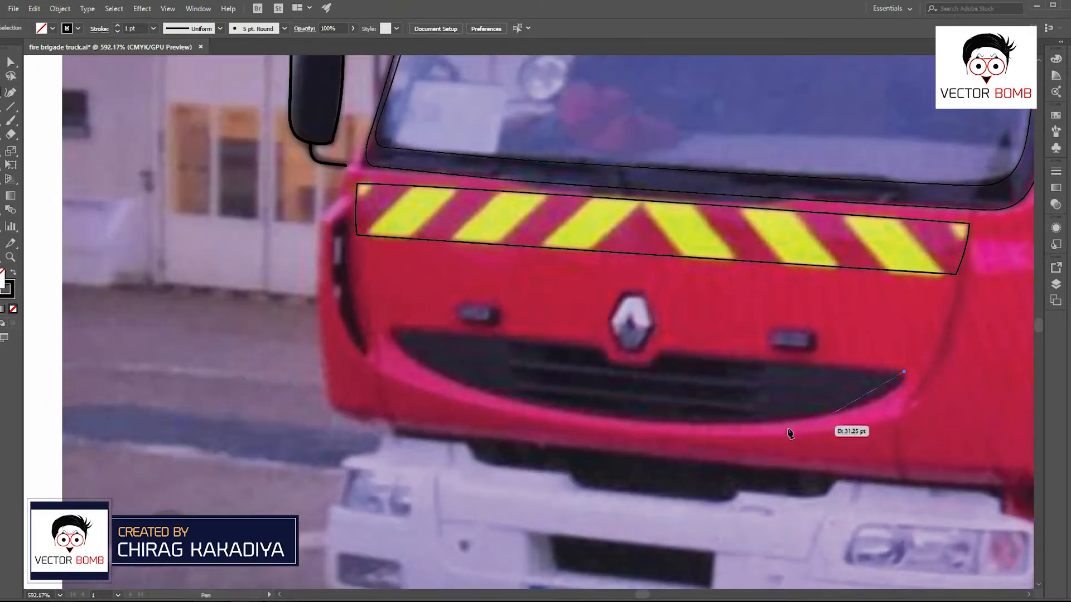
{"action": "left_click_drag", "start_coordinate": [629, 424], "coordinate": [543, 414]}
{"action": "left_click_drag", "start_coordinate": [389, 330], "coordinate": [345, 263]}
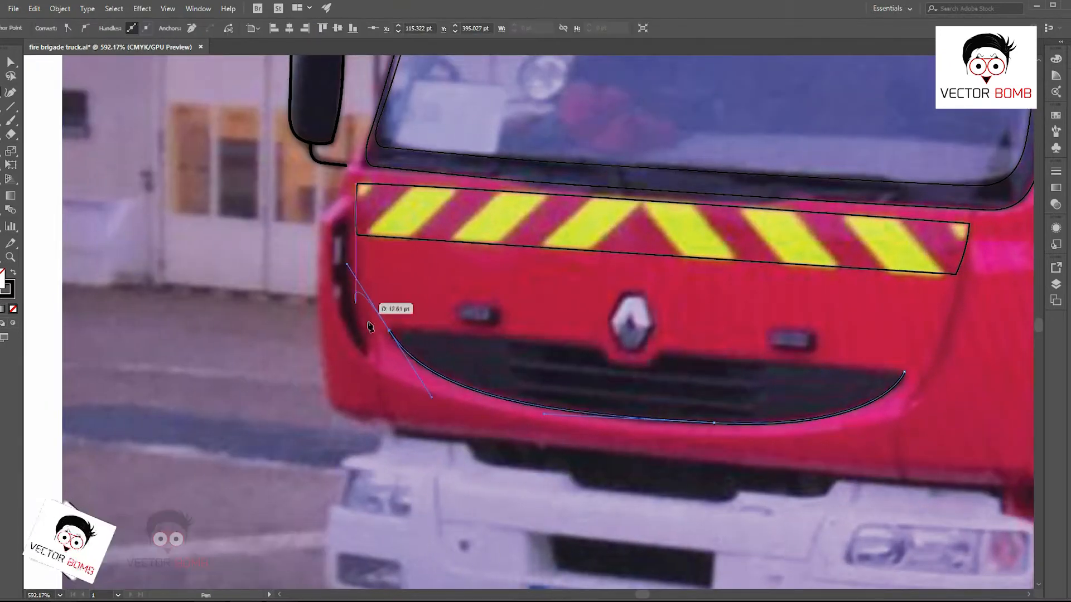
{"action": "left_click", "coordinate": [388, 330]}
- Trace the grille's top edge with the rounded notch below the badge and close the outline at the right tip
{"action": "scroll", "coordinate": [412, 329], "scroll_direction": "up", "scroll_amount": 1}
{"action": "left_click_drag", "start_coordinate": [418, 331], "coordinate": [447, 336]}
{"action": "scroll", "coordinate": [874, 363], "scroll_direction": "right", "scroll_amount": 2}
{"action": "left_click", "coordinate": [523, 350]}
{"action": "left_click_drag", "start_coordinate": [523, 350], "coordinate": [574, 395]}
{"action": "scroll", "coordinate": [542, 368], "scroll_direction": "up", "scroll_amount": 2}
{"action": "left_click", "coordinate": [629, 397]}
{"action": "left_click_drag", "start_coordinate": [670, 366], "coordinate": [679, 332]}
{"action": "left_click_drag", "start_coordinate": [742, 345], "coordinate": [755, 347]}
{"action": "scroll", "coordinate": [810, 362], "scroll_direction": "down", "scroll_amount": 2}
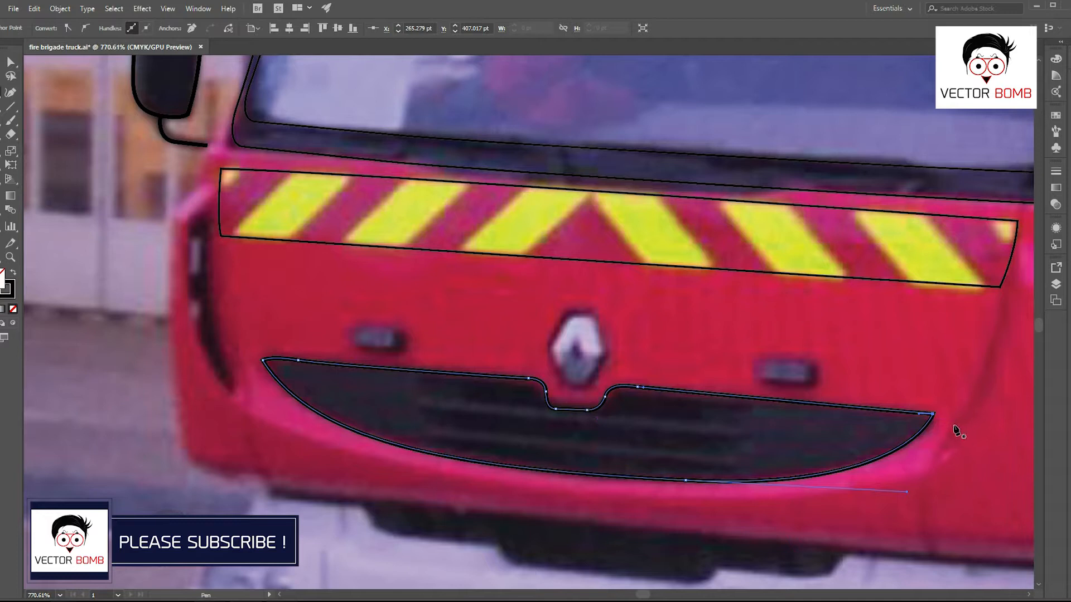
{"action": "left_click", "coordinate": [956, 431], "text": "ctrl"}
{"action": "left_click_drag", "start_coordinate": [956, 430], "coordinate": [983, 448]}
{"action": "scroll", "coordinate": [674, 405], "scroll_direction": "up", "scroll_amount": 1}
{"action": "mouse_move", "coordinate": [674, 405]}
{"action": "left_mouse_down"}
{"action": "mouse_move", "coordinate": [784, 416]}
{"action": "mouse_move", "coordinate": [672, 419]}
{"action": "left_mouse_up"}
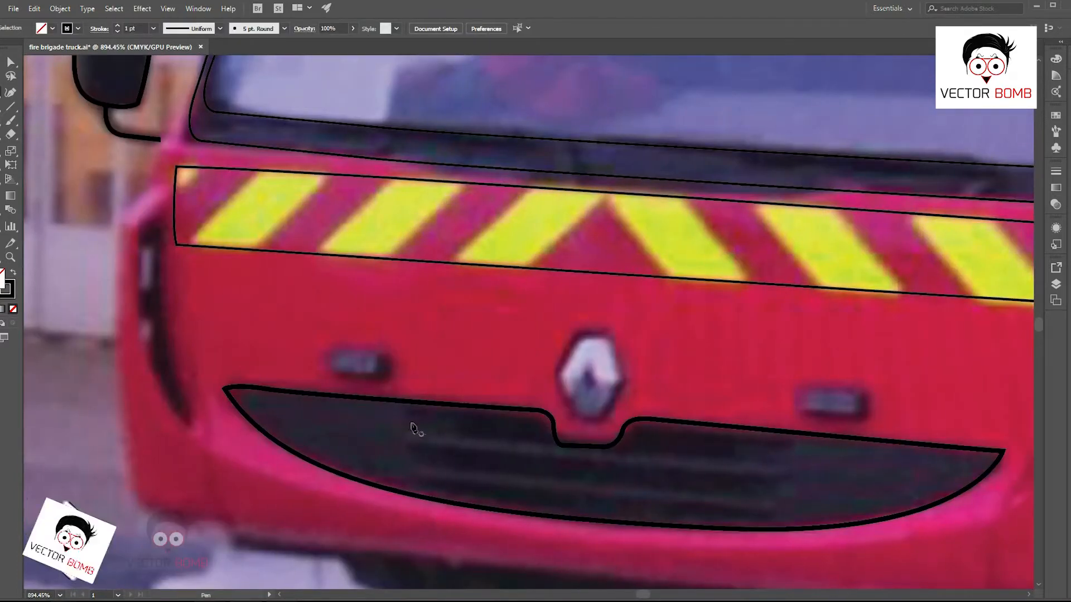
{"action": "scroll", "coordinate": [464, 420], "scroll_direction": "up", "scroll_amount": 1}
{"action": "left_click", "coordinate": [456, 419]}
{"action": "left_click", "coordinate": [457, 433]}
{"action": "left_click_drag", "start_coordinate": [574, 448], "coordinate": [633, 450]}
{"action": "key", "text": "ctrl+z"}
{"action": "key", "text": "ctrl+z"}
{"action": "key", "text": "ctrl+z"}
- Trace the stepped inset panel in the grille to the left of the badge notch
{"action": "left_click", "coordinate": [457, 420]}
{"action": "left_click_drag", "start_coordinate": [469, 439], "coordinate": [487, 442]}
{"action": "left_click_drag", "start_coordinate": [564, 418], "coordinate": [562, 407]}
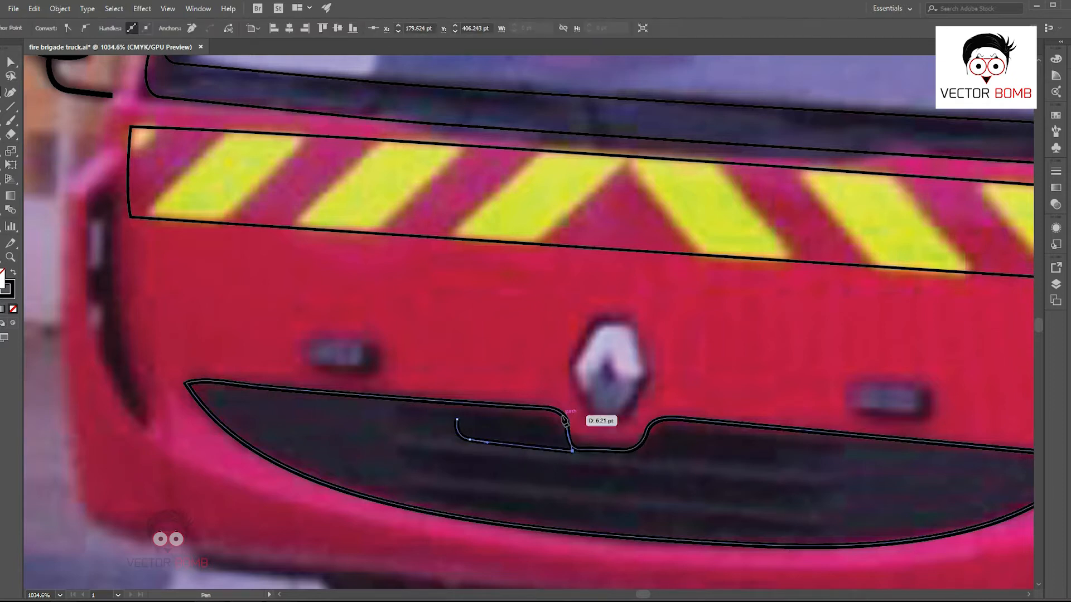
{"action": "left_click", "coordinate": [456, 419]}
{"action": "key", "text": "ctrl"}
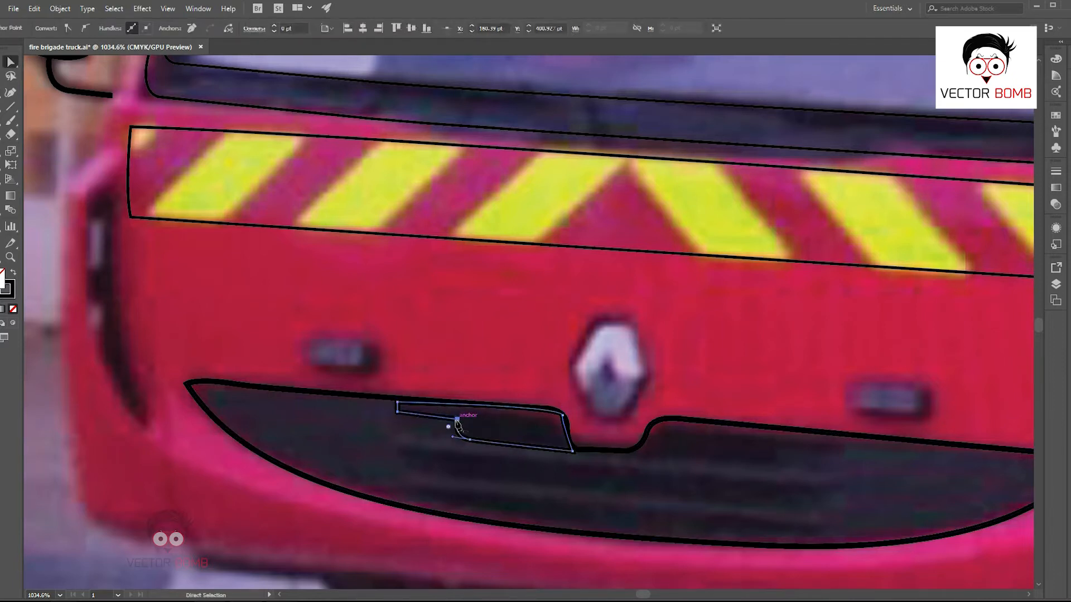
{"action": "left_click", "coordinate": [643, 475]}
- Trace the matching stepped inset panel in the grille to the right of the badge notch
{"action": "left_click_drag", "start_coordinate": [650, 462], "coordinate": [557, 457]}
{"action": "key", "text": "p"}
{"action": "left_click_drag", "start_coordinate": [676, 463], "coordinate": [676, 468]}
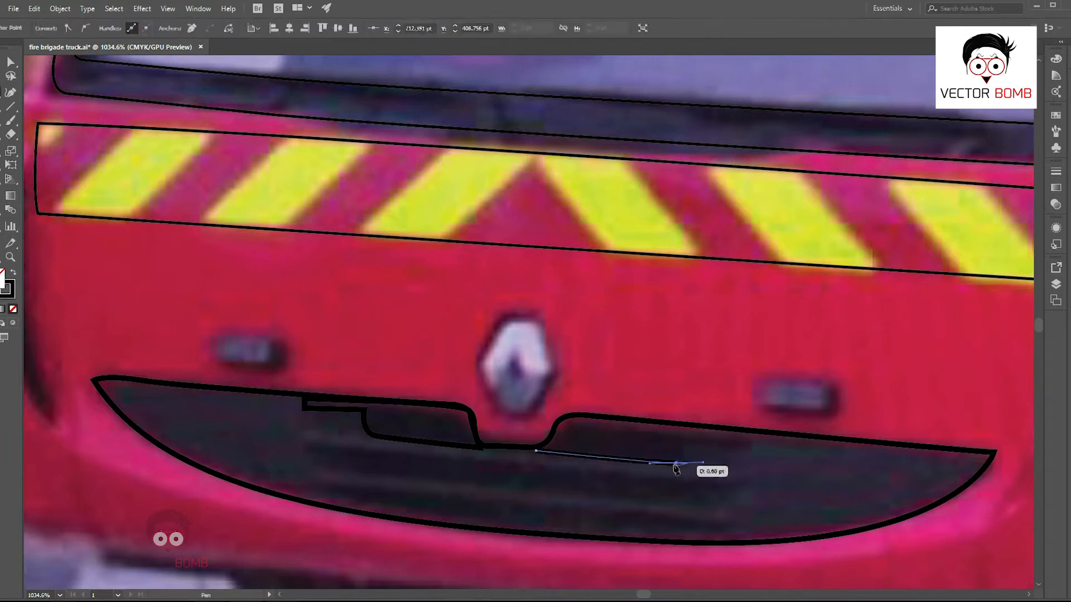
{"action": "left_click", "coordinate": [748, 450]}
{"action": "left_click", "coordinate": [754, 431]}
{"action": "left_click", "coordinate": [596, 416]}
{"action": "left_click_drag", "start_coordinate": [554, 429], "coordinate": [547, 451]}
{"action": "left_click", "coordinate": [536, 451]}
- Finish the right inset panel in the grille and trace the long closed slat beneath the two panels
{"action": "left_click_drag", "start_coordinate": [524, 446], "coordinate": [809, 473]}
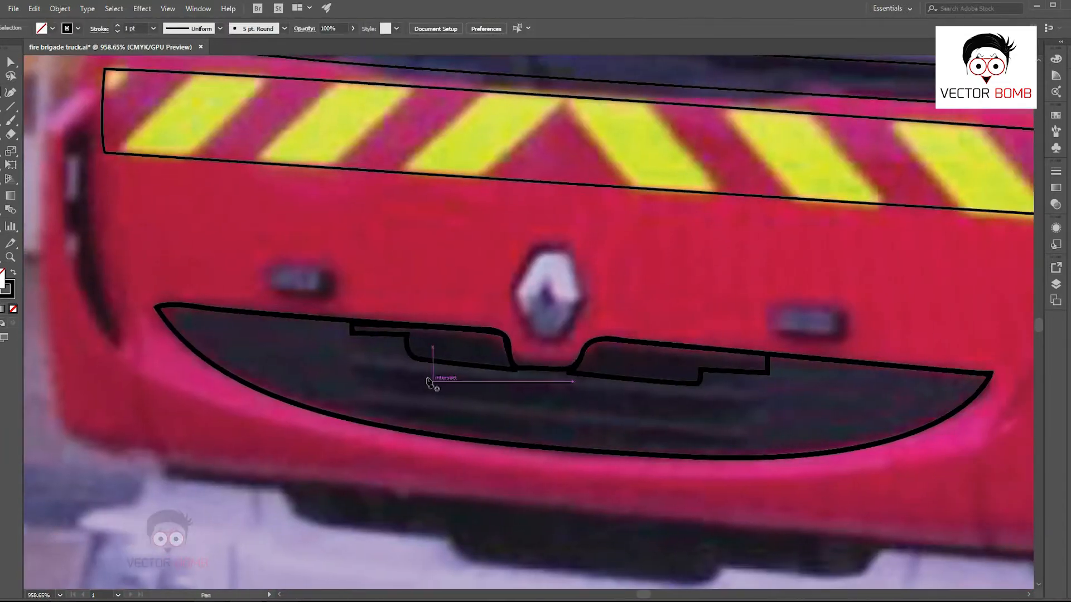
{"action": "left_click_drag", "start_coordinate": [721, 405], "coordinate": [759, 406]}
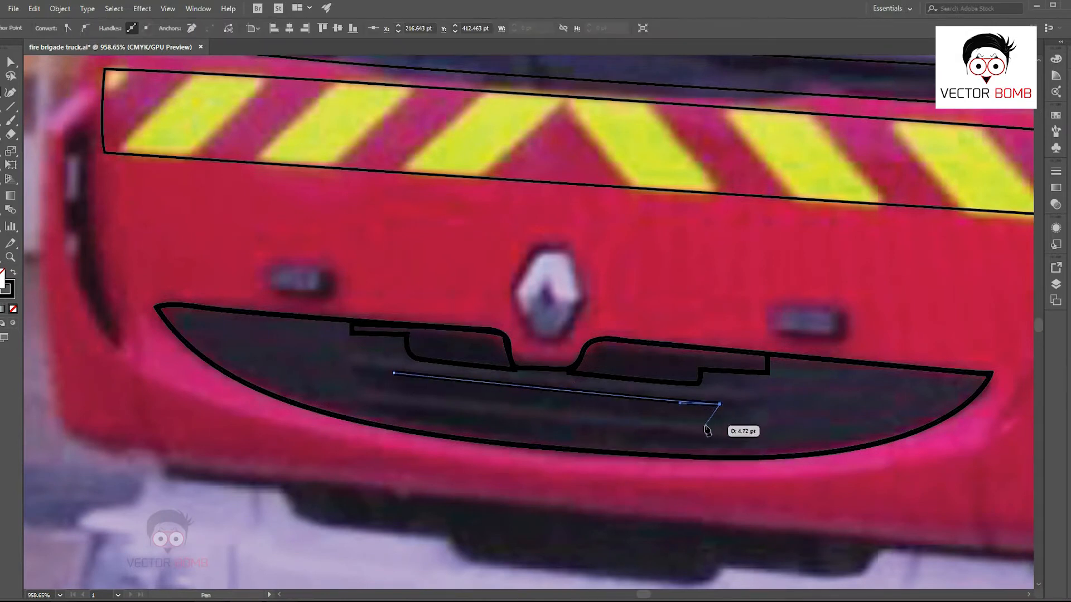
{"action": "scroll", "coordinate": [391, 393], "scroll_direction": "up", "scroll_amount": 4}
{"action": "mouse_move", "coordinate": [380, 363]}
{"action": "left_mouse_down"}
{"action": "mouse_move", "coordinate": [383, 342]}
{"action": "mouse_move", "coordinate": [372, 363]}
{"action": "left_mouse_up"}
{"action": "left_click", "coordinate": [380, 363]}
{"action": "left_click", "coordinate": [398, 364]}
{"action": "key", "text": "a"}
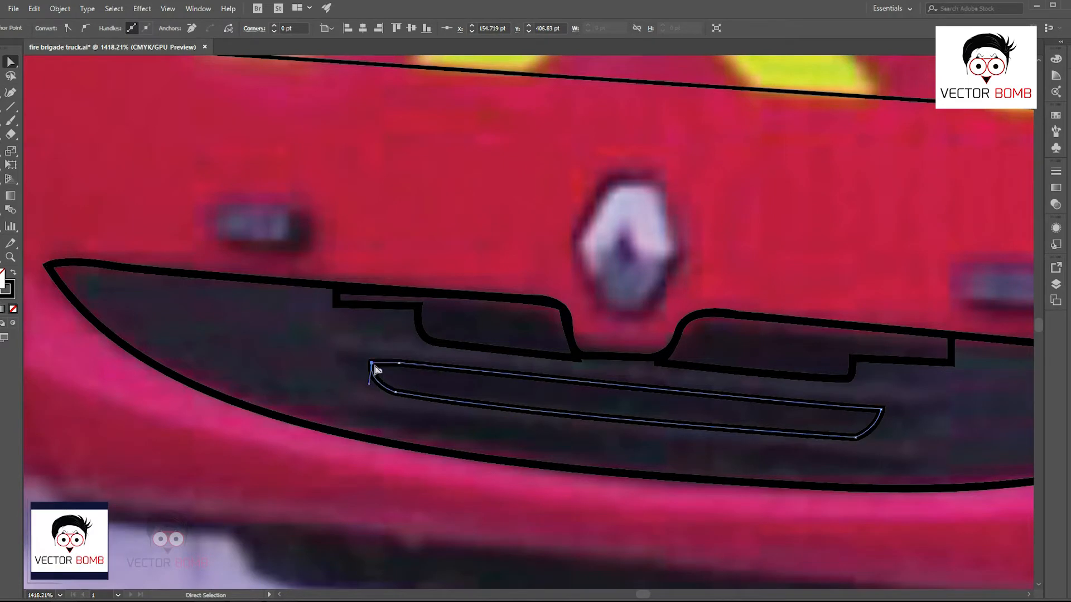
- Draw a shallow curved line beneath the grille slat and set its stroke weight to 4 pt
{"action": "mouse_move", "coordinate": [785, 420]}
{"action": "left_mouse_down"}
{"action": "mouse_move", "coordinate": [837, 430]}
{"action": "mouse_move", "coordinate": [940, 424]}
{"action": "left_mouse_up"}
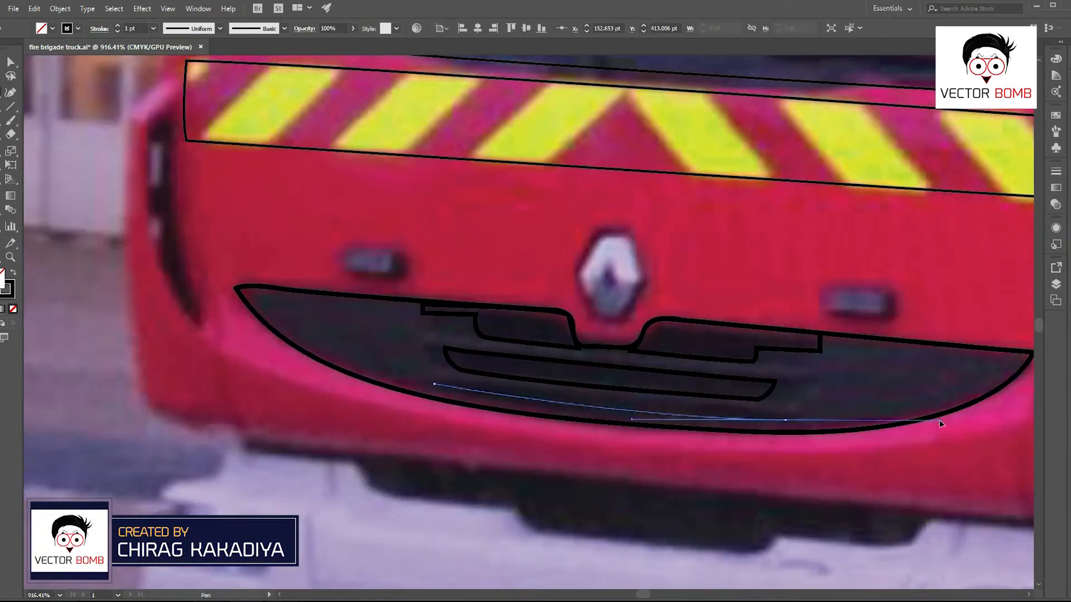
{"action": "key", "text": "v"}
{"action": "left_click", "coordinate": [153, 27]}
{"action": "left_click", "coordinate": [168, 118]}
{"action": "left_click", "coordinate": [284, 28]}
{"action": "scroll", "coordinate": [282, 31], "scroll_direction": "down", "scroll_amount": 2}
{"action": "scroll", "coordinate": [223, 64], "scroll_direction": "up", "scroll_amount": 2}
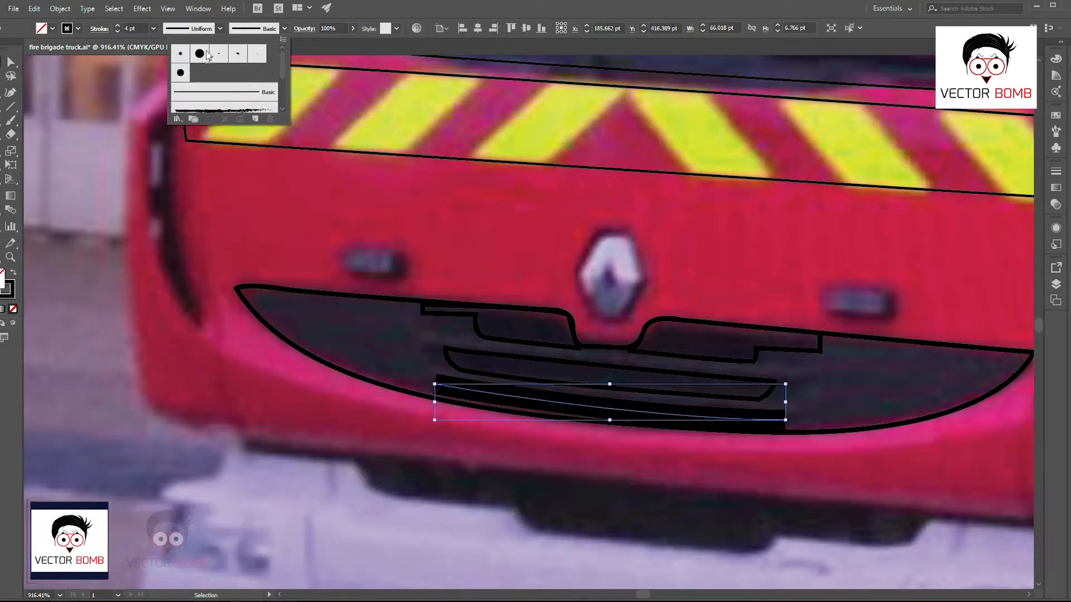
{"action": "left_click", "coordinate": [283, 39]}
{"action": "mouse_move", "coordinate": [363, 254]}
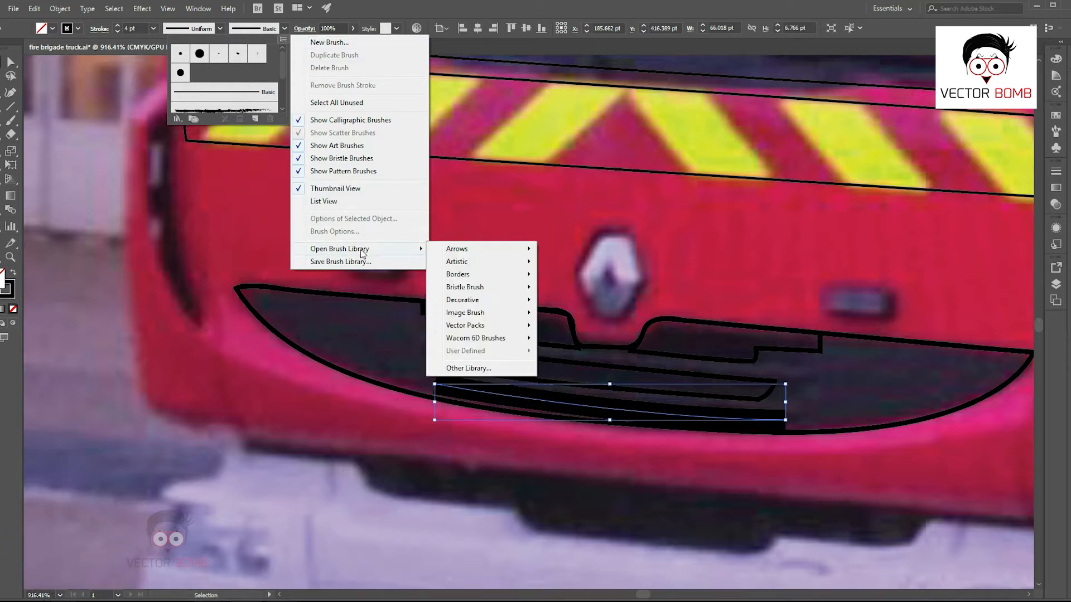
- Apply a tapered width profile to the lower grille line, reduce its stroke weight and nudge its right end outward
{"action": "left_click", "coordinate": [170, 28]}
{"action": "left_click", "coordinate": [184, 65]}
{"action": "left_click", "coordinate": [153, 27]}
{"action": "left_click", "coordinate": [168, 93]}
{"action": "key", "text": "a"}
{"action": "left_click_drag", "start_coordinate": [785, 420], "coordinate": [789, 423]}
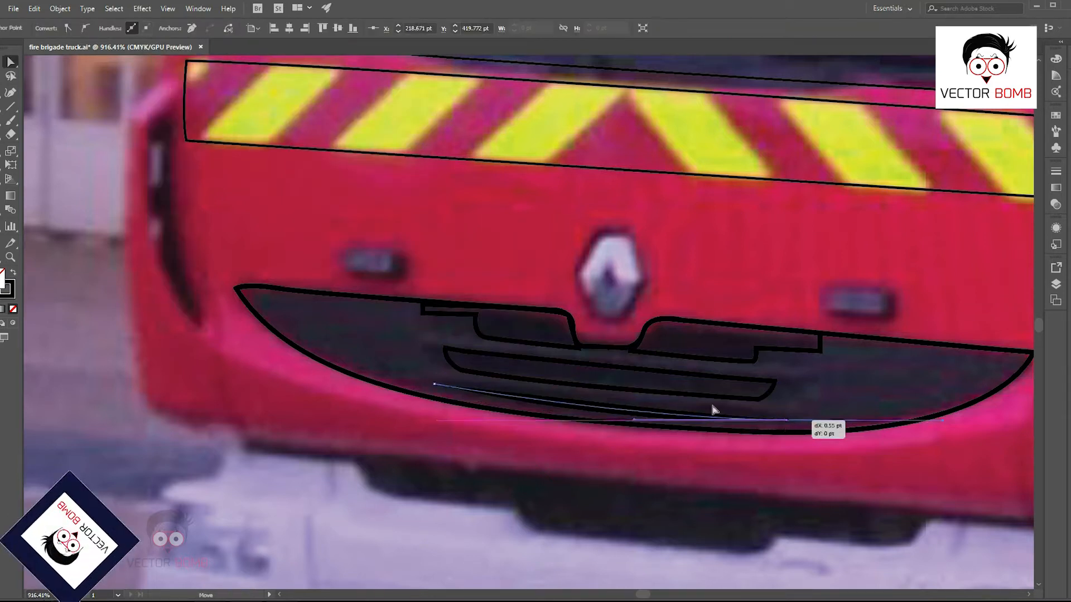
{"action": "key", "text": "v"}
{"action": "left_click", "coordinate": [379, 315]}
- Trace the cab door's orange frame from the front edge around the lower and rear edges to the upper front corner
{"action": "scroll", "coordinate": [379, 315], "scroll_direction": "down", "scroll_amount": 8}
{"action": "left_click_drag", "start_coordinate": [476, 353], "coordinate": [299, 423]}
{"action": "scroll", "coordinate": [411, 313], "scroll_direction": "up", "scroll_amount": 1}
{"action": "left_click_drag", "start_coordinate": [411, 313], "coordinate": [205, 398]}
{"action": "key", "text": "p"}
{"action": "left_click", "coordinate": [474, 128]}
{"action": "left_click", "coordinate": [436, 503]}
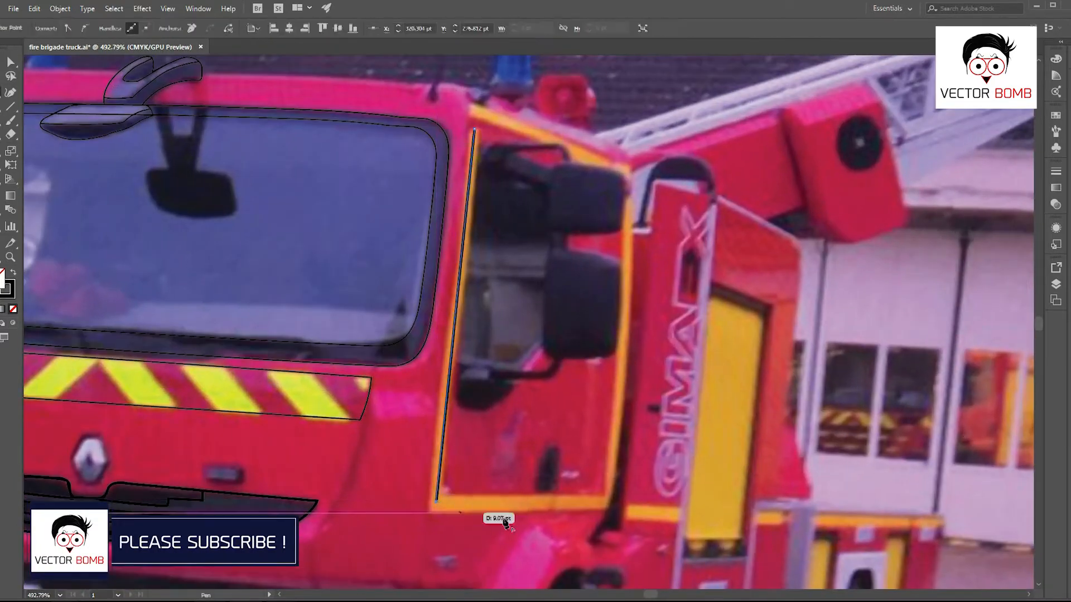
{"action": "left_click_drag", "start_coordinate": [624, 115], "coordinate": [625, 113]}
{"action": "left_click", "coordinate": [628, 177]}
{"action": "scroll", "coordinate": [504, 131], "scroll_direction": "up", "scroll_amount": 4}
{"action": "left_click_drag", "start_coordinate": [433, 89], "coordinate": [355, 73]}
{"action": "left_click", "coordinate": [434, 90]}
- Set the door frame outline's stroke weight to 3 pt and deselect it
{"action": "key", "text": "v"}
{"action": "left_click", "coordinate": [153, 28]}
{"action": "left_click", "coordinate": [170, 102]}
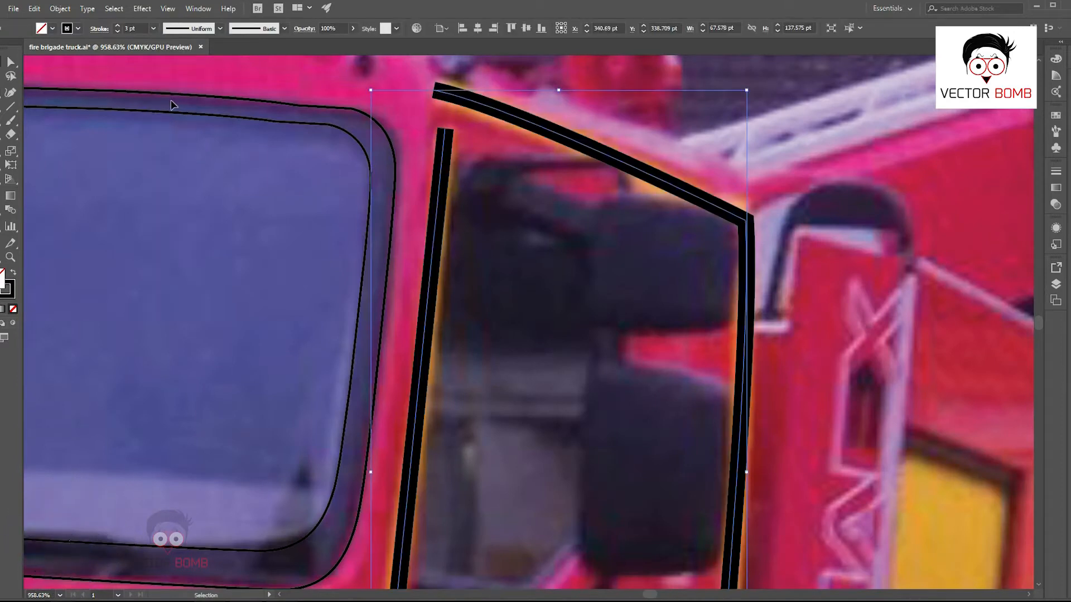
{"action": "left_click", "coordinate": [704, 187]}
- With a 0.5 pt stroke, trace the white bumper's right end below the headlight down around its rounded lower corner
{"action": "scroll", "coordinate": [702, 201], "scroll_direction": "down", "scroll_amount": 4}
{"action": "scroll", "coordinate": [759, 223], "scroll_direction": "up", "scroll_amount": 3}
{"action": "left_click_drag", "start_coordinate": [609, 239], "coordinate": [795, 271]}
{"action": "scroll", "coordinate": [795, 271], "scroll_direction": "down", "scroll_amount": 1}
{"action": "left_click_drag", "start_coordinate": [546, 506], "coordinate": [707, 280]}
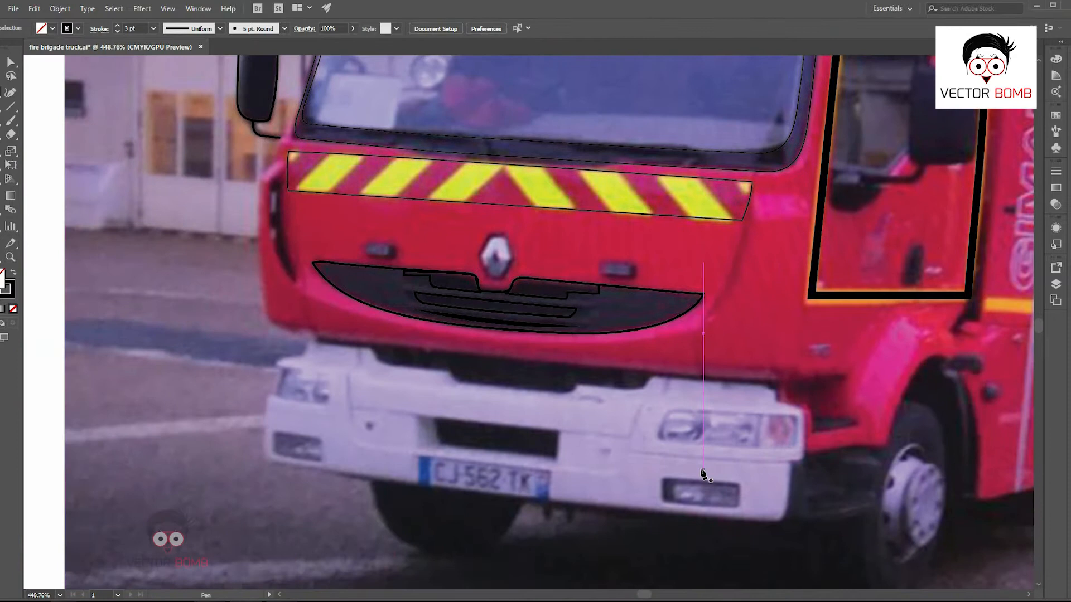
{"action": "scroll", "coordinate": [878, 365], "scroll_direction": "up", "scroll_amount": 4}
{"action": "left_click", "coordinate": [876, 440]}
{"action": "key", "text": "v"}
{"action": "left_click", "coordinate": [154, 28]}
{"action": "left_click", "coordinate": [169, 54]}
{"action": "key", "text": "p"}
{"action": "left_click", "coordinate": [874, 440]}
{"action": "scroll", "coordinate": [835, 477], "scroll_direction": "up", "scroll_amount": 3}
{"action": "left_click_drag", "start_coordinate": [855, 460], "coordinate": [812, 455]}
{"action": "left_click_drag", "start_coordinate": [877, 514], "coordinate": [1045, 492]}
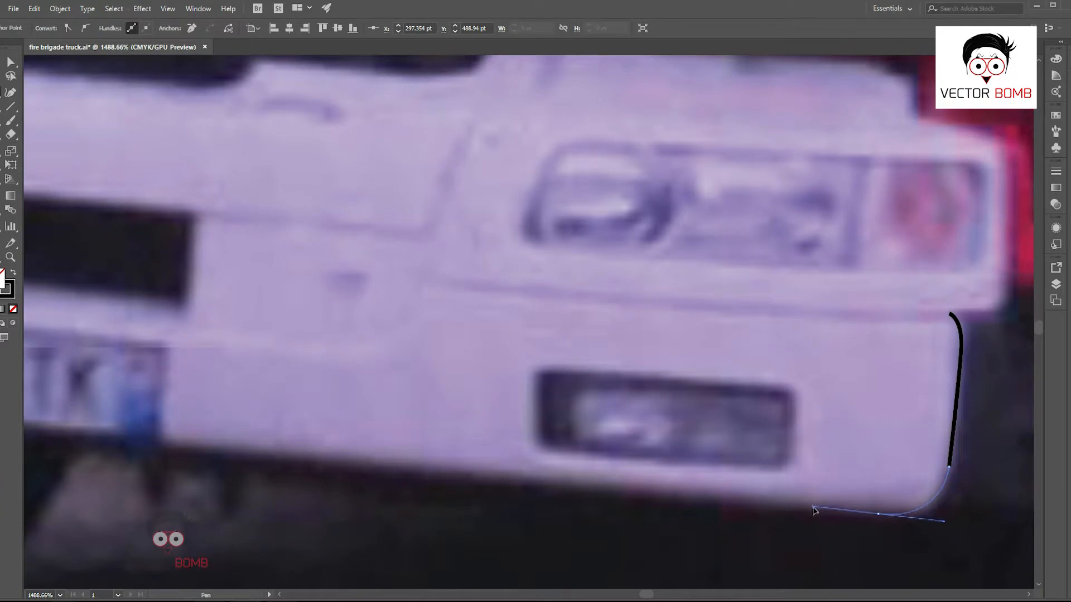
- Continue the bumper outline along its lower edge and around the left end up to the left headlight
{"action": "scroll", "coordinate": [813, 510], "scroll_direction": "down", "scroll_amount": 3}
{"action": "left_click_drag", "start_coordinate": [174, 389], "coordinate": [533, 427]}
{"action": "scroll", "coordinate": [532, 426], "scroll_direction": "up", "scroll_amount": 3}
{"action": "left_click", "coordinate": [436, 411]}
{"action": "left_click", "coordinate": [410, 225]}
{"action": "left_click_drag", "start_coordinate": [437, 216], "coordinate": [487, 365]}
{"action": "scroll", "coordinate": [487, 364], "scroll_direction": "down", "scroll_amount": 3}
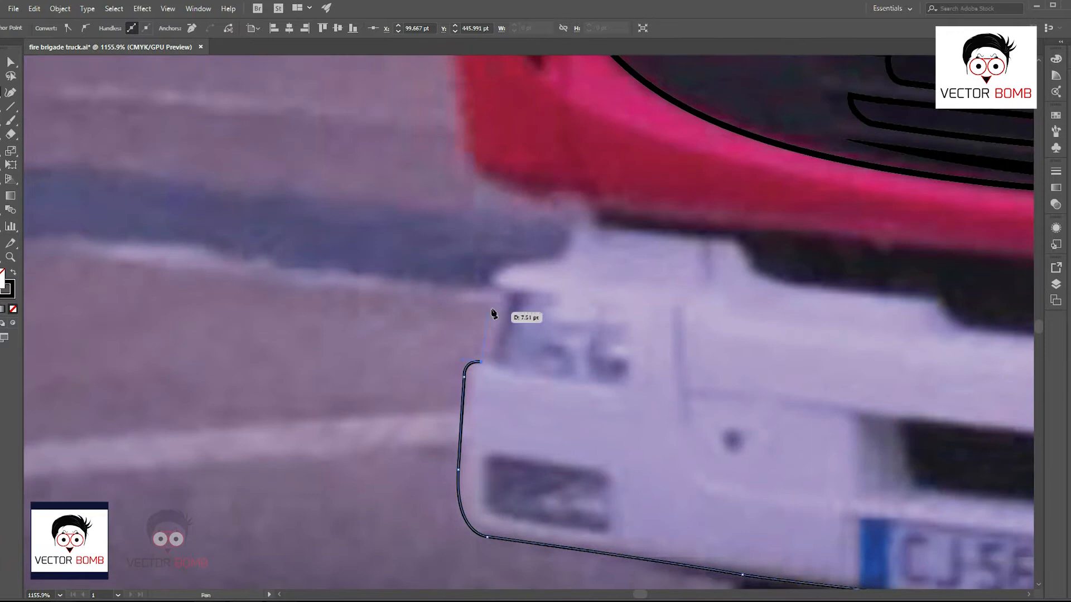
- Trace the bumper's stepped left side past the headlight and up to the small tab beneath the cab
{"action": "scroll", "coordinate": [488, 313], "scroll_direction": "up", "scroll_amount": 3}
{"action": "left_click_drag", "start_coordinate": [488, 313], "coordinate": [559, 391]}
{"action": "left_click", "coordinate": [582, 363]}
{"action": "left_click_drag", "start_coordinate": [566, 338], "coordinate": [613, 316]}
{"action": "left_click_drag", "start_coordinate": [683, 294], "coordinate": [697, 256]}
{"action": "scroll", "coordinate": [697, 256], "scroll_direction": "down", "scroll_amount": 1}
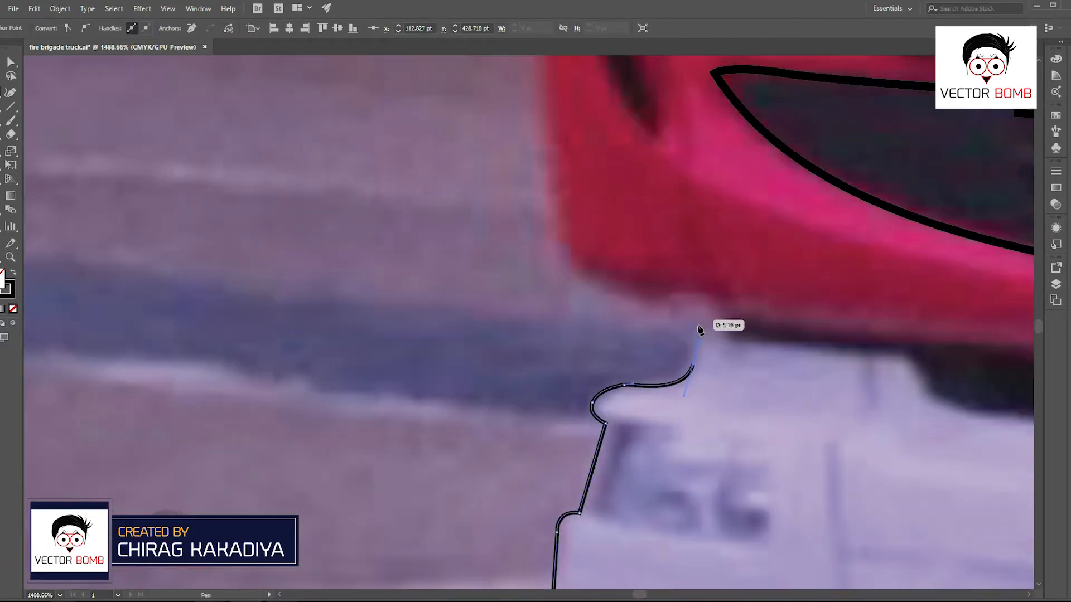
{"action": "left_click", "coordinate": [715, 297]}
- Trace the bumper's top edge from the left tab along the curved steps of the dark recess to the right peak
{"action": "left_click_drag", "start_coordinate": [736, 343], "coordinate": [834, 351]}
{"action": "left_click", "coordinate": [890, 356]}
{"action": "left_click_drag", "start_coordinate": [922, 380], "coordinate": [553, 305]}
{"action": "left_click_drag", "start_coordinate": [615, 333], "coordinate": [647, 334]}
{"action": "left_click", "coordinate": [791, 342]}
{"action": "left_click_drag", "start_coordinate": [837, 388], "coordinate": [684, 327]}
{"action": "left_click_drag", "start_coordinate": [953, 350], "coordinate": [509, 309]}
{"action": "left_click", "coordinate": [515, 306]}
{"action": "left_click_drag", "start_coordinate": [570, 279], "coordinate": [547, 295]}
{"action": "left_click_drag", "start_coordinate": [577, 344], "coordinate": [361, 408]}
- Trace the bumper's rounded shoulder and side around the right headlight and close the outline at its starting point
{"action": "left_click_drag", "start_coordinate": [720, 385], "coordinate": [724, 385]}
{"action": "left_click_drag", "start_coordinate": [747, 411], "coordinate": [779, 451]}
{"action": "left_click_drag", "start_coordinate": [847, 489], "coordinate": [757, 463]}
{"action": "left_click", "coordinate": [758, 561]}
{"action": "left_click_drag", "start_coordinate": [758, 561], "coordinate": [803, 392]}
{"action": "left_click_drag", "start_coordinate": [781, 413], "coordinate": [761, 416]}
{"action": "left_click", "coordinate": [745, 416]}
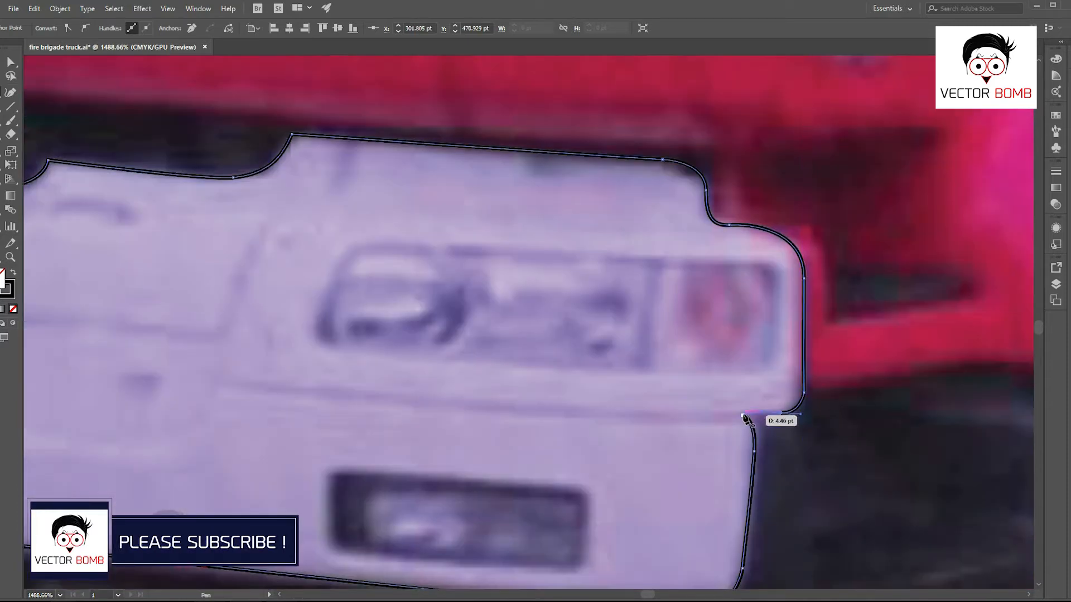
- Trace the curved seam on the bumper beneath the right headlight
{"action": "scroll", "coordinate": [595, 414], "scroll_direction": "down", "scroll_amount": 5}
{"action": "scroll", "coordinate": [453, 365], "scroll_direction": "up", "scroll_amount": 5}
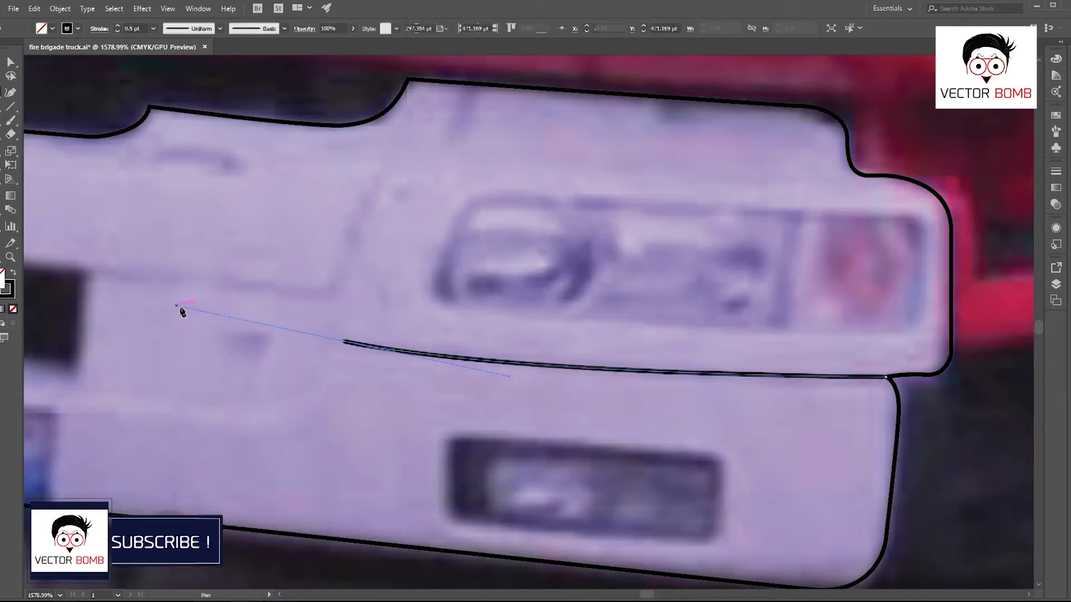
{"action": "left_click", "coordinate": [176, 309], "text": "ctrl"}
- Trace the right headlight as a closed outline with rounded corners
{"action": "scroll", "coordinate": [717, 363], "scroll_direction": "down", "scroll_amount": 4}
{"action": "scroll", "coordinate": [717, 363], "scroll_direction": "up", "scroll_amount": 4}
{"action": "left_click", "coordinate": [397, 301]}
{"action": "left_click_drag", "start_coordinate": [781, 322], "coordinate": [792, 320]}
{"action": "left_click_drag", "start_coordinate": [821, 348], "coordinate": [822, 380]}
{"action": "left_click", "coordinate": [822, 417]}
{"action": "left_click_drag", "start_coordinate": [784, 446], "coordinate": [745, 449]}
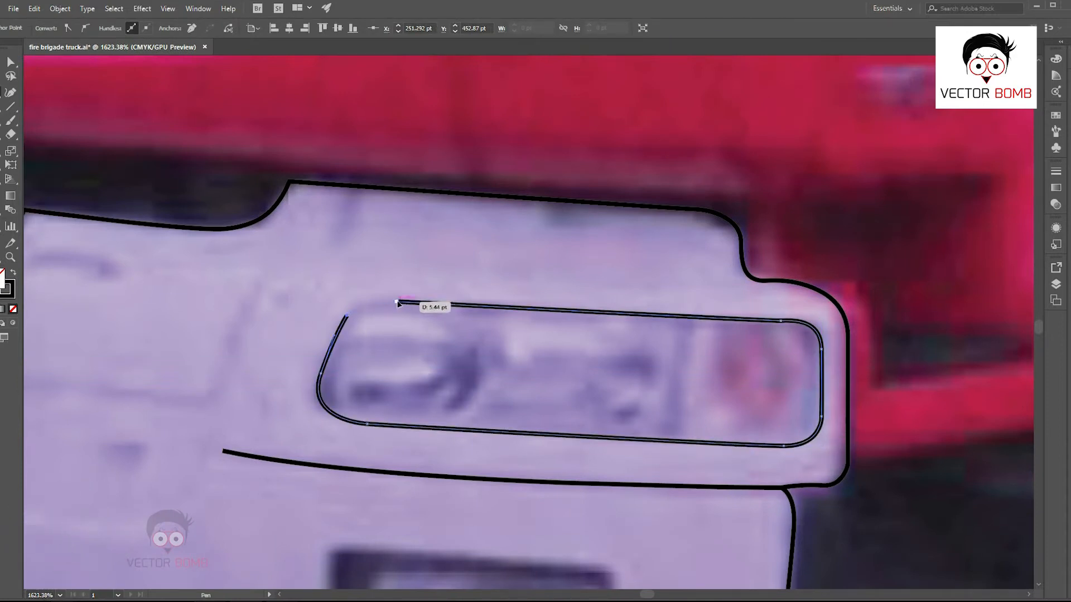
{"action": "left_click", "coordinate": [397, 301]}
{"action": "left_click", "coordinate": [666, 418], "text": "ctrl"}
- Trace the panel seam from the bumper's top edge, left of the right headlight, to the central opening's upper right corner
{"action": "scroll", "coordinate": [667, 434], "scroll_direction": "down", "scroll_amount": 5}
{"action": "scroll", "coordinate": [731, 313], "scroll_direction": "up", "scroll_amount": 3}
{"action": "left_click", "coordinate": [699, 277]}
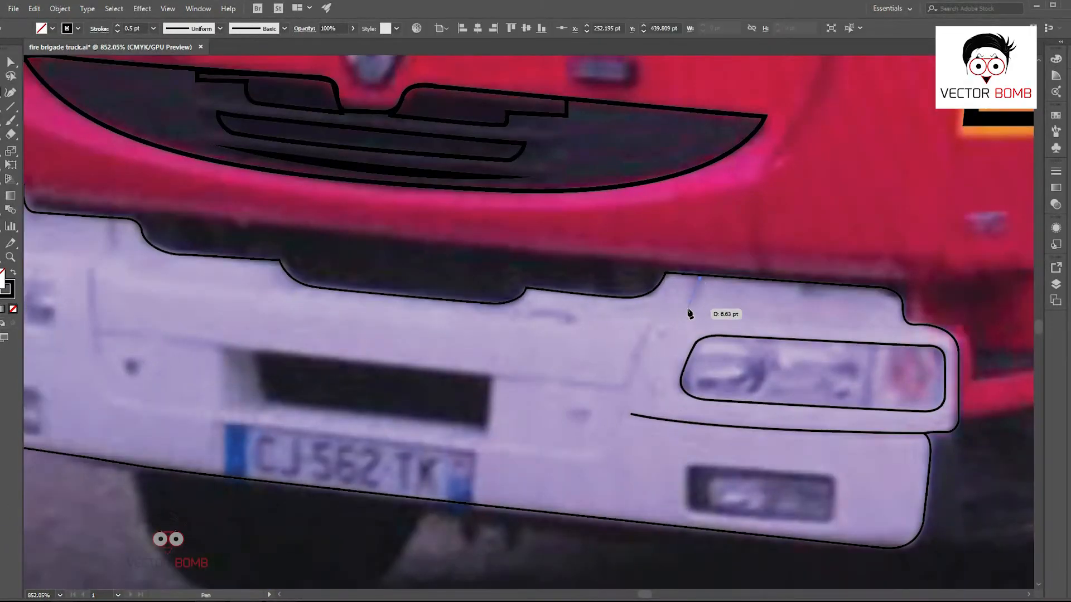
{"action": "left_click_drag", "start_coordinate": [653, 323], "coordinate": [615, 322]}
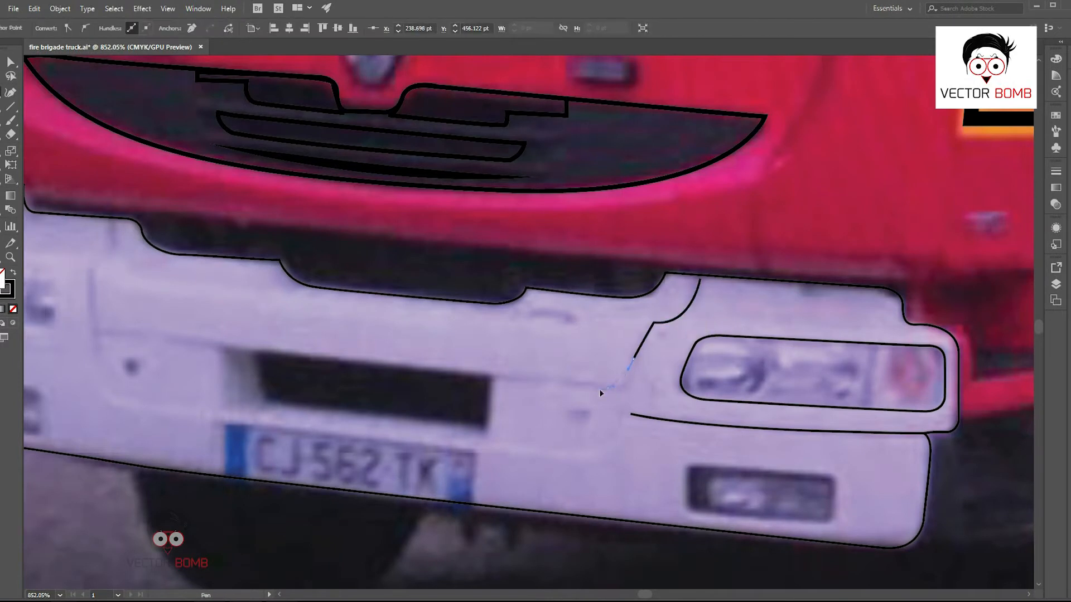
{"action": "left_click_drag", "start_coordinate": [568, 385], "coordinate": [549, 383]}
{"action": "left_click", "coordinate": [488, 377]}
{"action": "left_click", "coordinate": [567, 438], "text": "ctrl"}
- Trace the dark central opening above the number plate as a closed shape with a rounded lower left corner
{"action": "left_click_drag", "start_coordinate": [401, 418], "coordinate": [567, 426]}
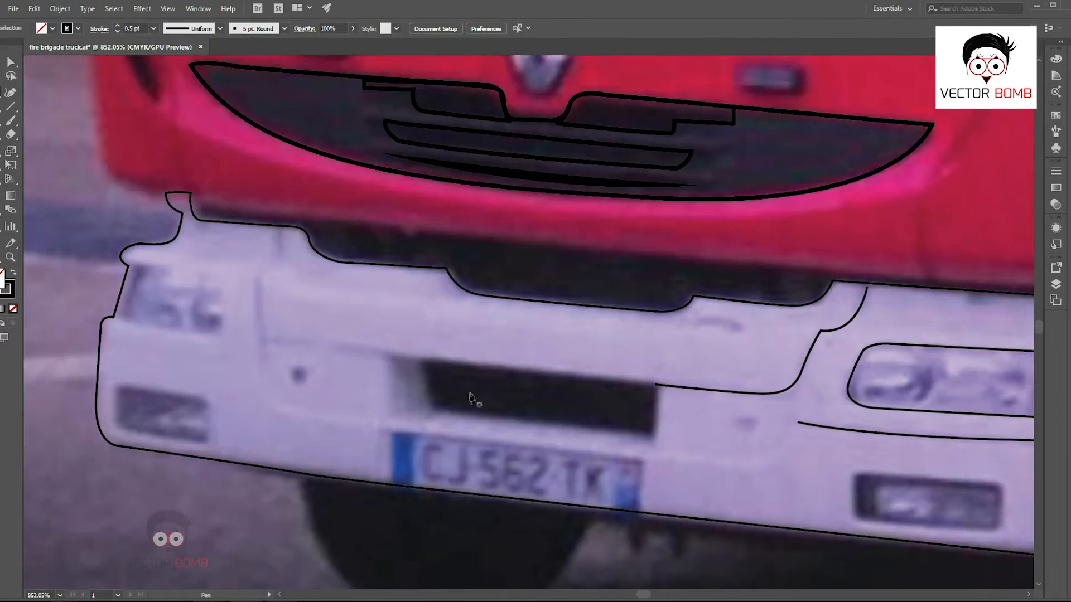
{"action": "left_click_drag", "start_coordinate": [426, 399], "coordinate": [467, 412]}
{"action": "left_click_drag", "start_coordinate": [643, 468], "coordinate": [694, 478]}
{"action": "scroll", "coordinate": [694, 478], "scroll_direction": "up", "scroll_amount": 1}
{"action": "left_click", "coordinate": [707, 383]}
{"action": "key", "text": "ctrl+z"}
{"action": "left_click", "coordinate": [763, 390], "text": "ctrl"}
{"action": "key", "text": "p"}
{"action": "left_click", "coordinate": [705, 437]}
{"action": "left_click", "coordinate": [438, 357]}
{"action": "left_click", "coordinate": [334, 322], "text": "ctrl"}
- Trace the left panel seam from the bumper's top edge down and across to the central opening's upper left corner
{"action": "left_click_drag", "start_coordinate": [333, 322], "coordinate": [419, 399]}
{"action": "scroll", "coordinate": [419, 399], "scroll_direction": "up", "scroll_amount": 1}
{"action": "left_click", "coordinate": [361, 269]}
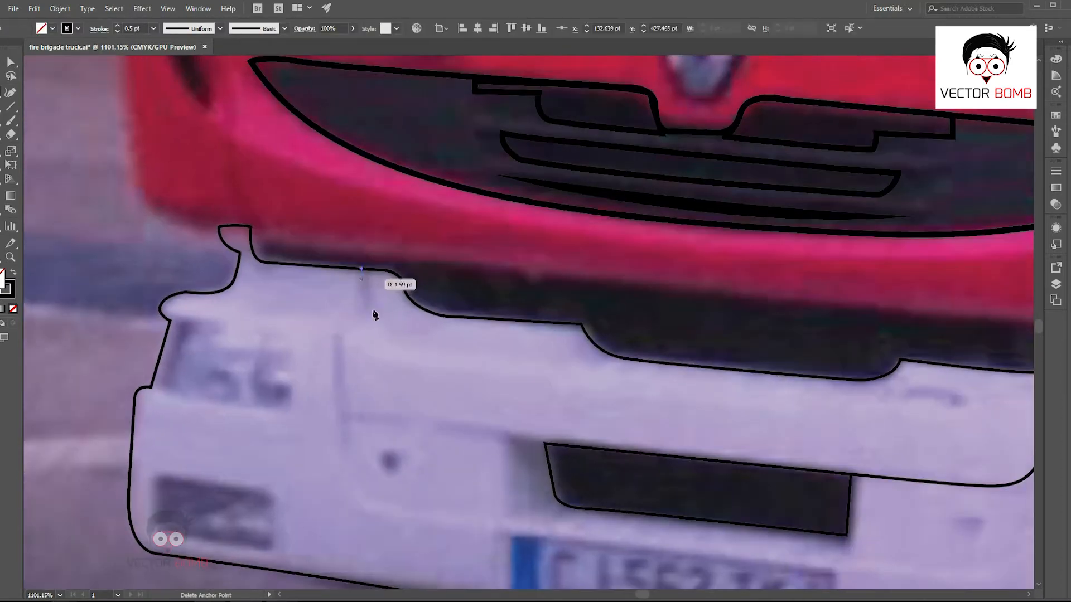
{"action": "left_click", "coordinate": [341, 334]}
{"action": "left_click_drag", "start_coordinate": [357, 425], "coordinate": [326, 364]}
{"action": "left_click", "coordinate": [317, 334]}
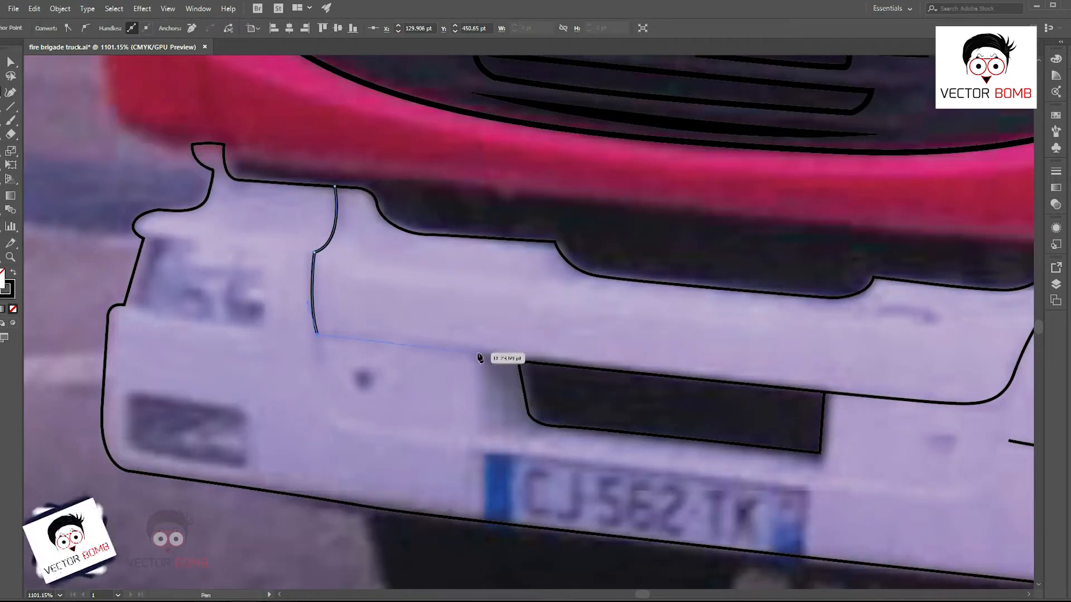
{"action": "left_click", "coordinate": [518, 362]}
{"action": "left_click", "coordinate": [616, 349], "text": "ctrl"}
- Trace the recess edge around the central opening's left and lower sides and draw a diagonal across the opening
{"action": "scroll", "coordinate": [616, 349], "scroll_direction": "up", "scroll_amount": 2}
{"action": "left_click_drag", "start_coordinate": [566, 428], "coordinate": [530, 362]}
{"action": "left_click", "coordinate": [402, 286]}
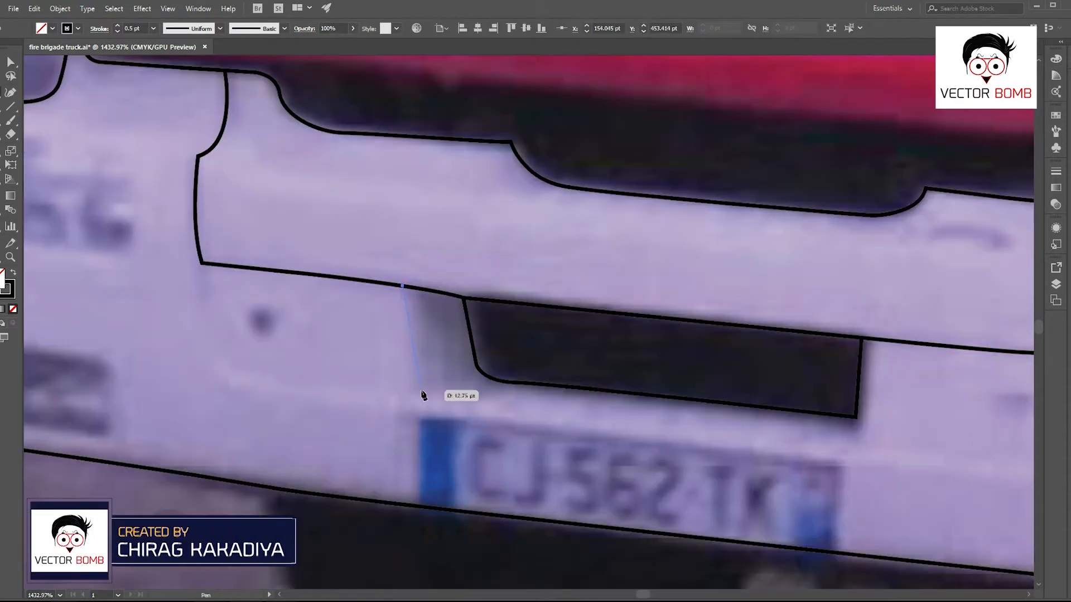
{"action": "left_click_drag", "start_coordinate": [417, 390], "coordinate": [419, 426]}
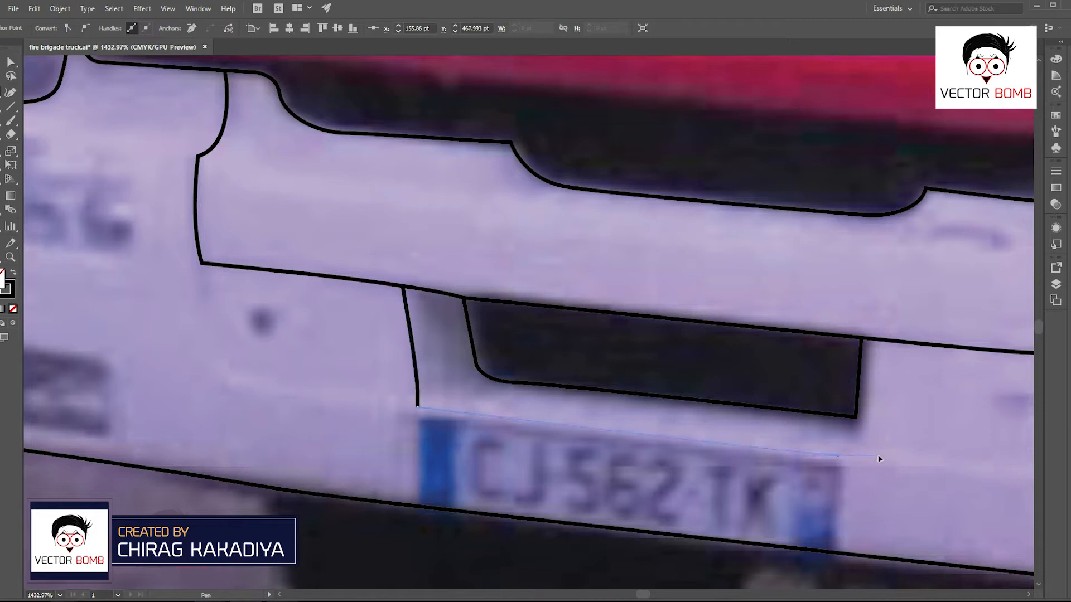
{"action": "left_click_drag", "start_coordinate": [857, 415], "coordinate": [862, 381]}
{"action": "left_click", "coordinate": [856, 416]}
{"action": "mouse_move", "coordinate": [692, 368]}
{"action": "left_mouse_down"}
{"action": "mouse_move", "coordinate": [737, 385]}
{"action": "mouse_move", "coordinate": [603, 355]}
{"action": "left_mouse_up"}
{"action": "left_click", "coordinate": [509, 315]}
{"action": "left_click", "coordinate": [760, 373], "text": "ctrl"}
- Trace the number plate as a closed four-sided outline below the central opening
{"action": "scroll", "coordinate": [717, 412], "scroll_direction": "up", "scroll_amount": 2}
{"action": "left_click", "coordinate": [566, 407]}
{"action": "left_click", "coordinate": [563, 471]}
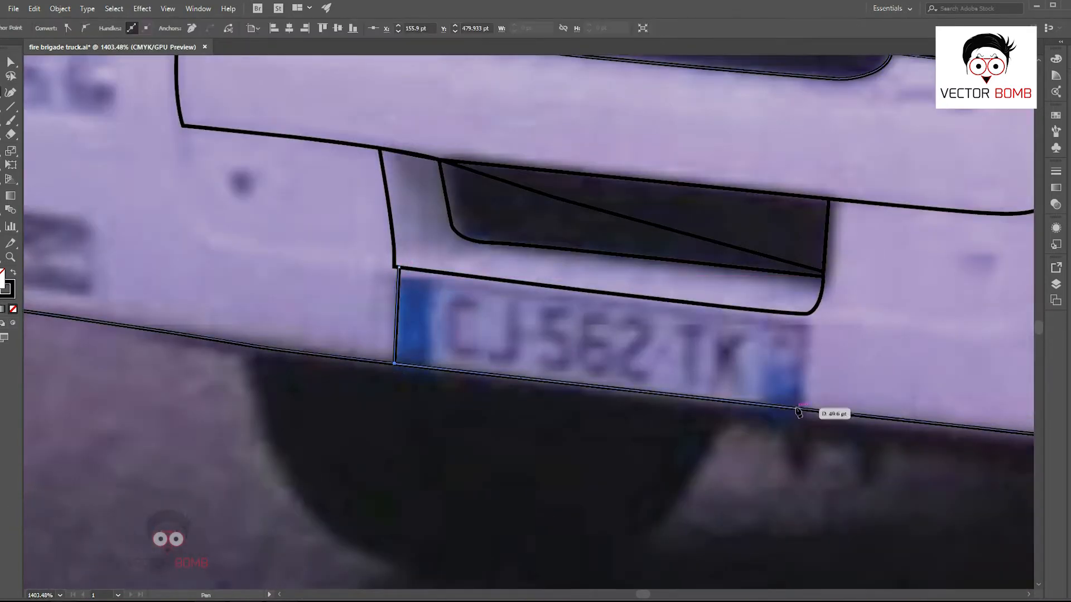
{"action": "left_click", "coordinate": [806, 318]}
{"action": "left_click", "coordinate": [399, 268]}
{"action": "left_click", "coordinate": [557, 450], "text": "ctrl"}
- Trace the top edge and rounded right end of the fog lamp below the right headlight
{"action": "scroll", "coordinate": [356, 429], "scroll_direction": "down", "scroll_amount": 3}
{"action": "scroll", "coordinate": [792, 417], "scroll_direction": "up", "scroll_amount": 3}
{"action": "left_click", "coordinate": [432, 353]}
{"action": "left_click", "coordinate": [696, 373]}
{"action": "scroll", "coordinate": [704, 415], "scroll_direction": "up", "scroll_amount": 2}
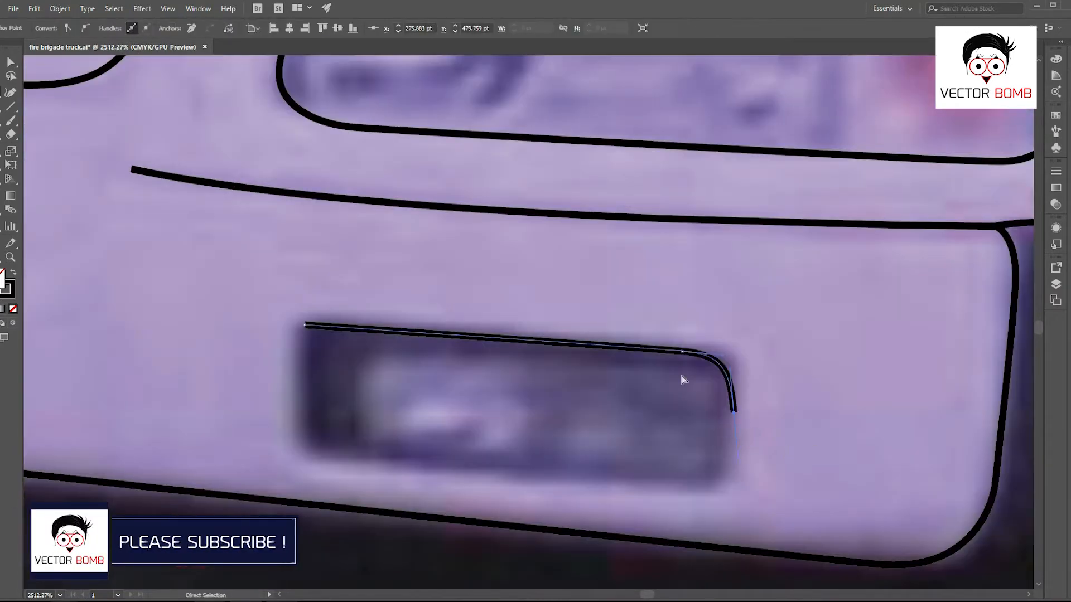
{"action": "left_click_drag", "start_coordinate": [676, 484], "coordinate": [733, 449]}
{"action": "left_click_drag", "start_coordinate": [741, 450], "coordinate": [709, 446]}
- Trace the right fog lamp's lower right corner, bottom edge and rounded lower left corner up onto its left side
{"action": "left_click", "coordinate": [406, 426]}
{"action": "left_click_drag", "start_coordinate": [407, 425], "coordinate": [478, 454]}
{"action": "left_click_drag", "start_coordinate": [431, 410], "coordinate": [435, 281]}
{"action": "left_click", "coordinate": [431, 347]}
{"action": "key", "text": "ctrl+z"}
{"action": "key", "text": "ctrl+z"}
{"action": "left_click", "coordinate": [443, 453]}
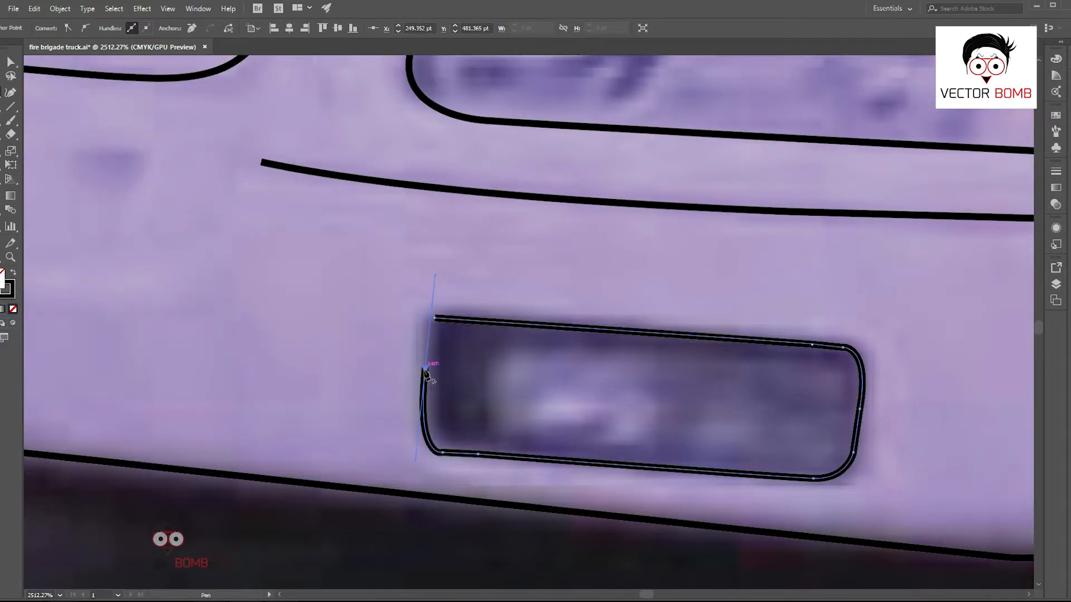
- Close the right fog lamp outline at its upper left corner and smooth the curve along its left side
{"action": "left_click", "coordinate": [436, 318]}
{"action": "scroll", "coordinate": [413, 404], "scroll_direction": "up", "scroll_amount": 5}
{"action": "left_click_drag", "start_coordinate": [443, 306], "coordinate": [444, 305]}
{"action": "left_click", "coordinate": [86, 28]}
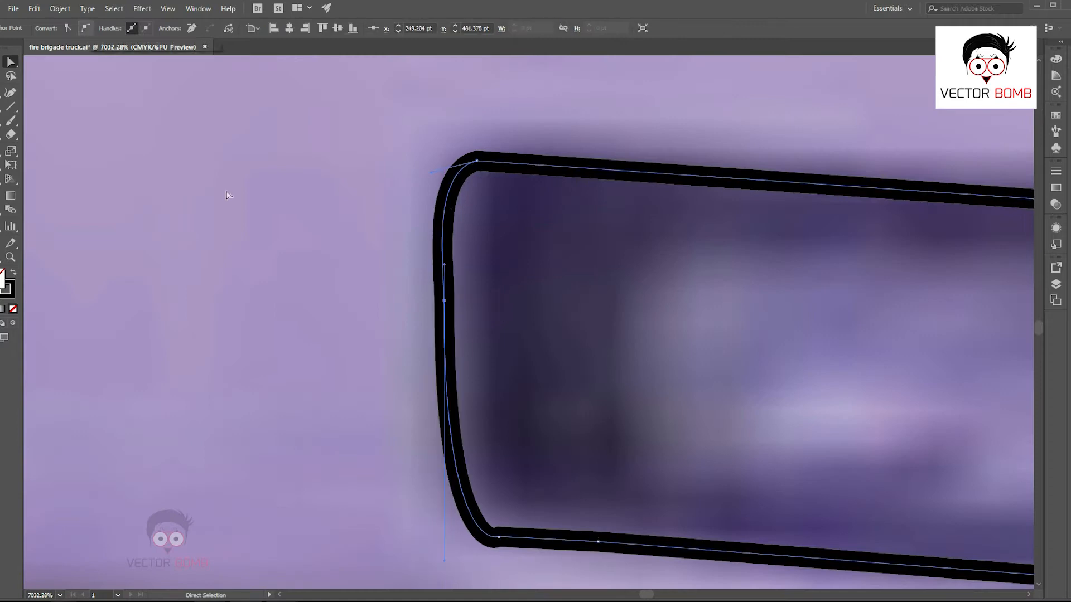
{"action": "left_click", "coordinate": [330, 505]}
- Duplicate the fog lamp outline onto the left fog lamp and resize and tilt the copy to fit the lamp
{"action": "left_click_drag", "start_coordinate": [890, 424], "coordinate": [762, 426]}
{"action": "key", "text": "v"}
{"action": "left_click_drag", "start_coordinate": [920, 439], "coordinate": [189, 338], "text": "alt"}
{"action": "left_click_drag", "start_coordinate": [468, 309], "coordinate": [343, 307]}
{"action": "left_click_drag", "start_coordinate": [190, 233], "coordinate": [528, 297]}
{"action": "left_click_drag", "start_coordinate": [377, 365], "coordinate": [401, 365]}
{"action": "left_click_drag", "start_coordinate": [686, 438], "coordinate": [680, 448]}
{"action": "left_click", "coordinate": [669, 451]}
{"action": "left_click_drag", "start_coordinate": [781, 358], "coordinate": [137, 442]}
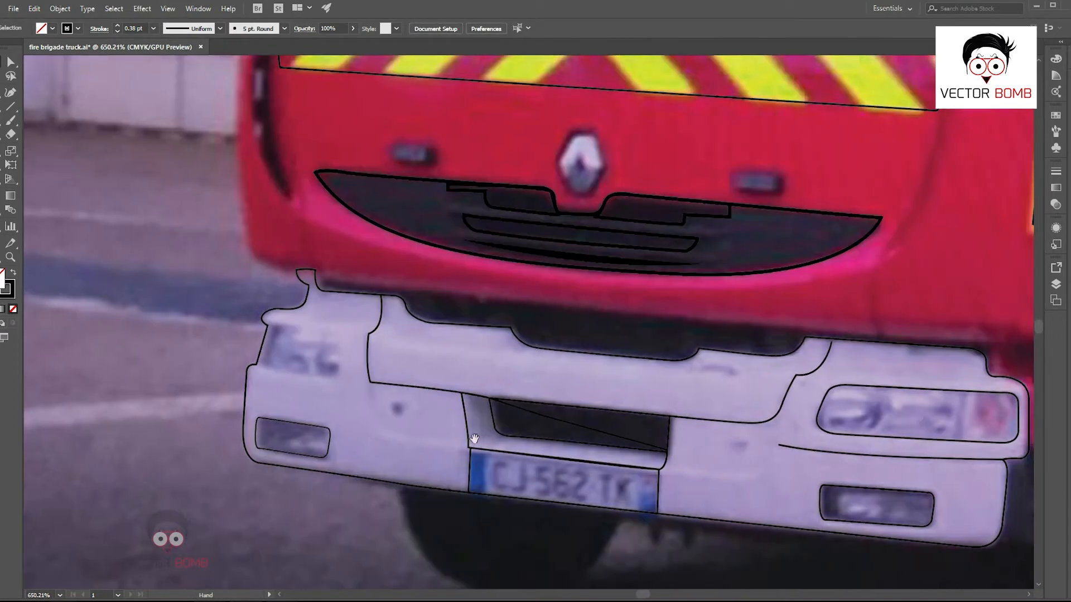
- Trace the left headlight below the bumper's outer corner, with straight top and bottom edges and a rounded inner side
{"action": "left_click_drag", "start_coordinate": [128, 349], "coordinate": [357, 359]}
{"action": "left_click", "coordinate": [566, 342]}
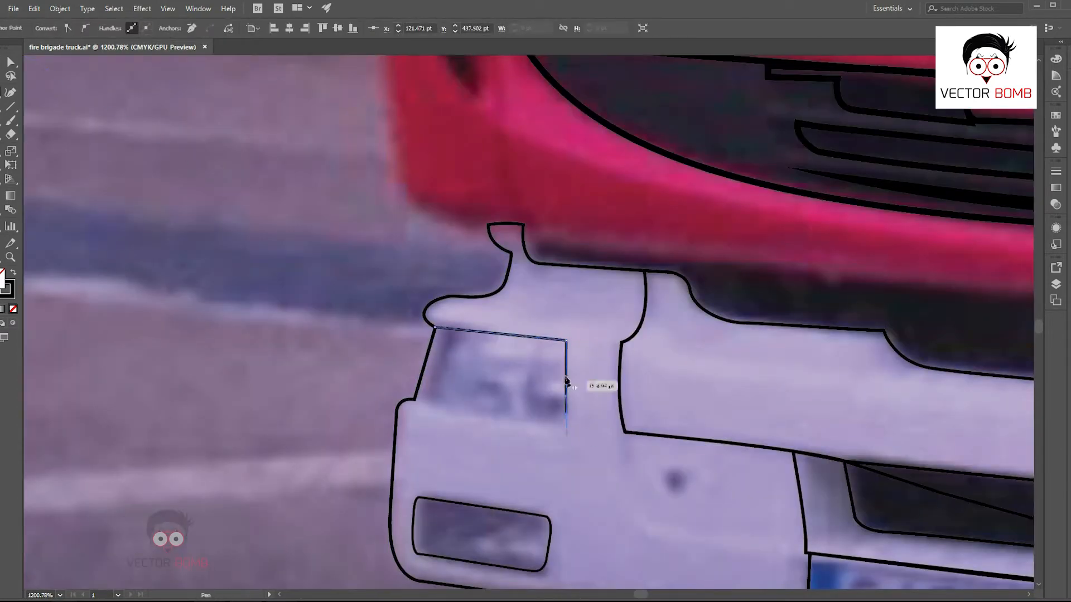
{"action": "key", "text": "ctrl+z"}
{"action": "key", "text": "ctrl+z"}
{"action": "scroll", "coordinate": [568, 363], "scroll_direction": "up", "scroll_amount": 5}
{"action": "key", "text": "ctrl+z"}
{"action": "left_click_drag", "start_coordinate": [497, 298], "coordinate": [579, 313]}
{"action": "left_click", "coordinate": [497, 298]}
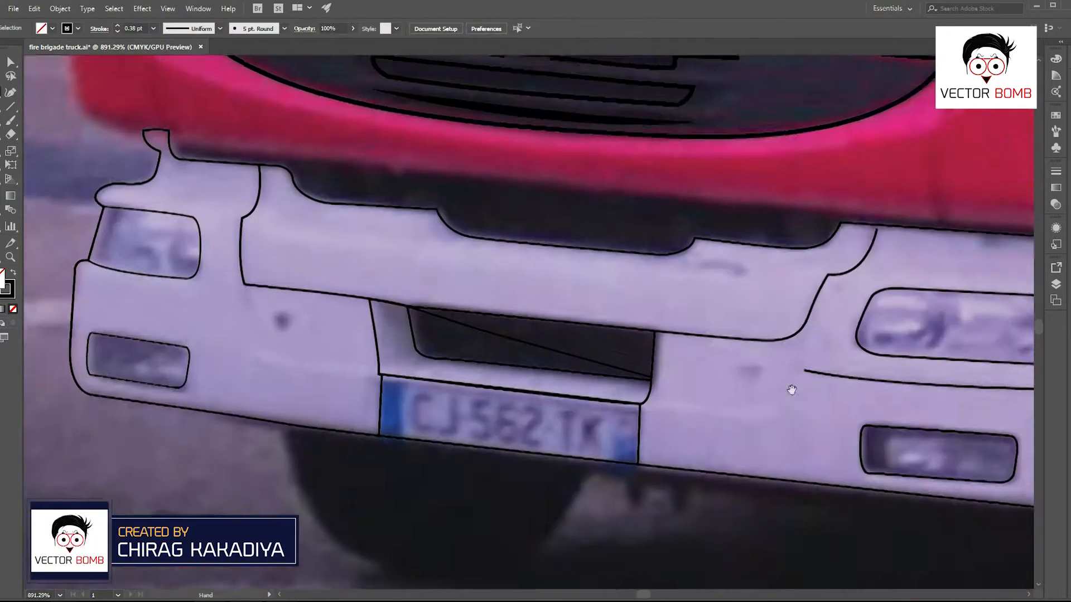
- Trace the top edge of the dark mirror base beside the door frame's left post, out to the mirror arm
{"action": "left_click_drag", "start_coordinate": [791, 390], "coordinate": [677, 471]}
{"action": "scroll", "coordinate": [629, 357], "scroll_direction": "down", "scroll_amount": 4}
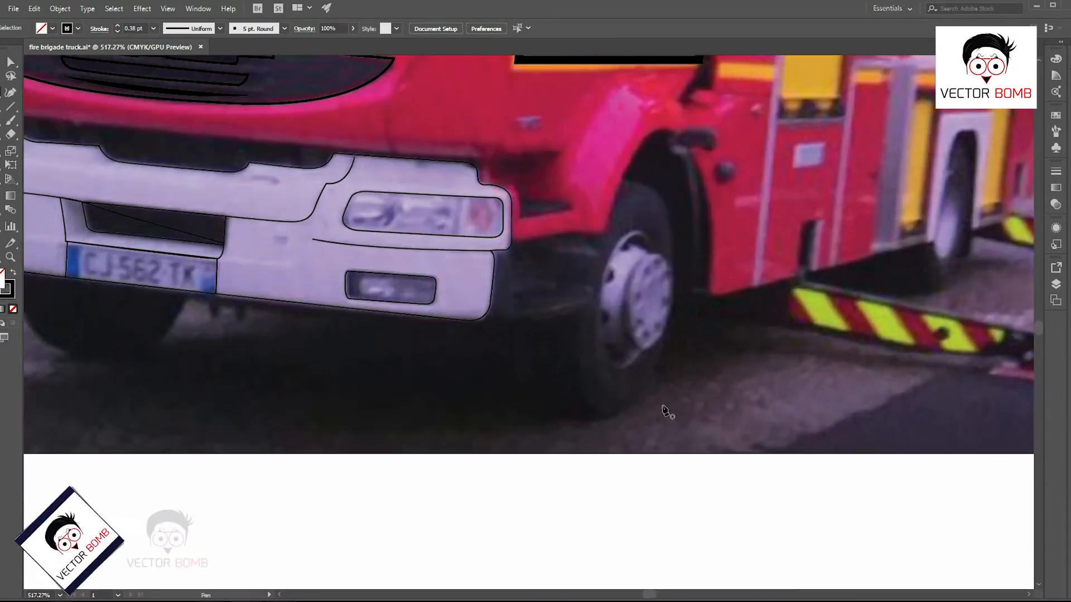
{"action": "left_click_drag", "start_coordinate": [521, 233], "coordinate": [683, 456]}
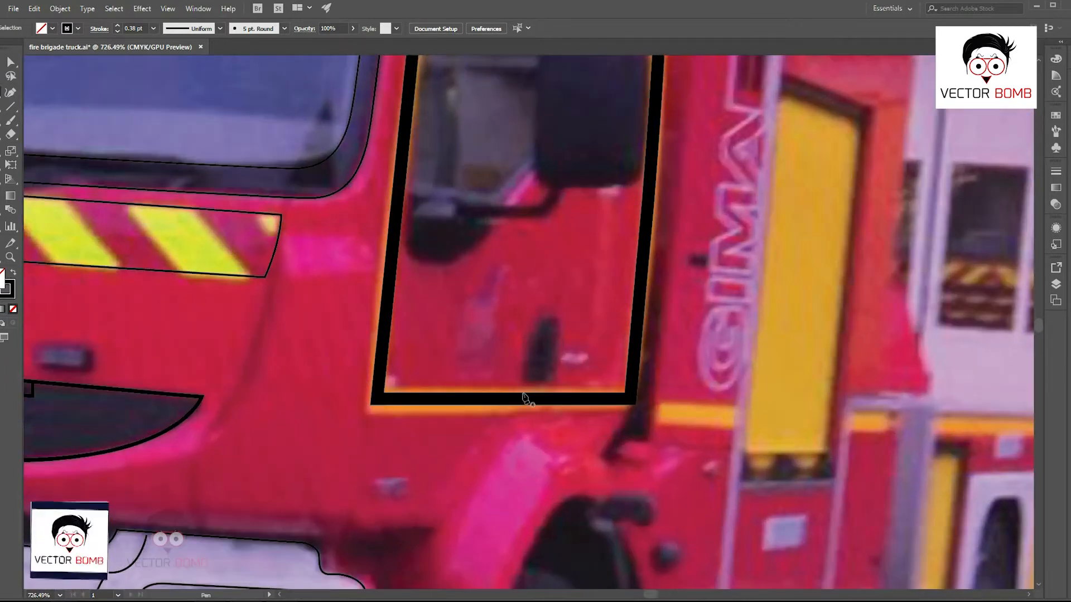
{"action": "left_click_drag", "start_coordinate": [525, 397], "coordinate": [458, 397]}
{"action": "left_click_drag", "start_coordinate": [471, 234], "coordinate": [418, 306]}
{"action": "left_click_drag", "start_coordinate": [865, 410], "coordinate": [942, 410]}
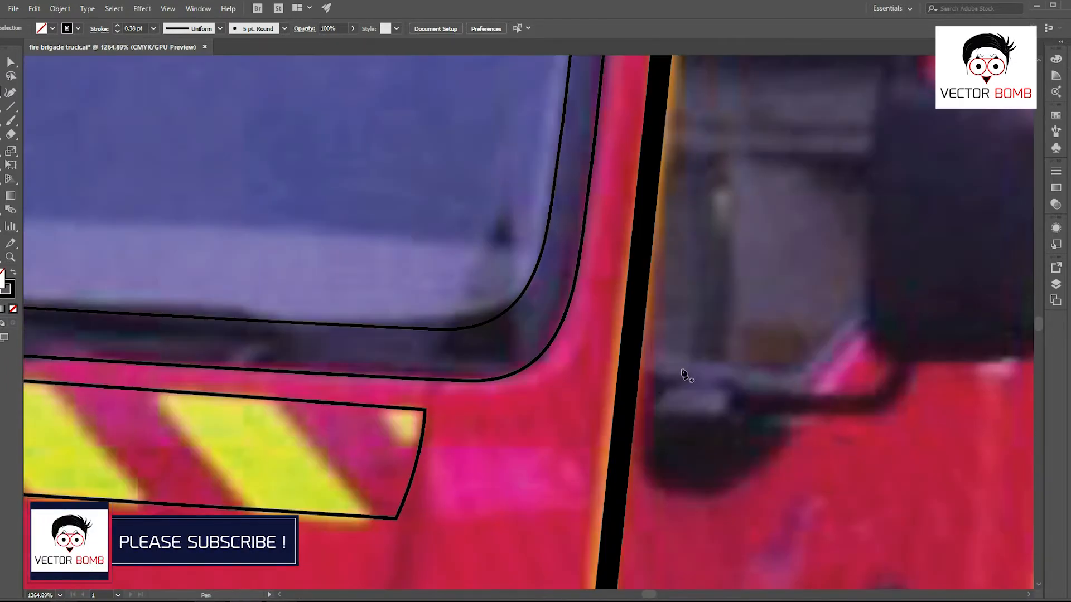
{"action": "left_click", "coordinate": [742, 367]}
{"action": "left_click", "coordinate": [800, 385]}
{"action": "left_click_drag", "start_coordinate": [789, 413], "coordinate": [836, 413]}
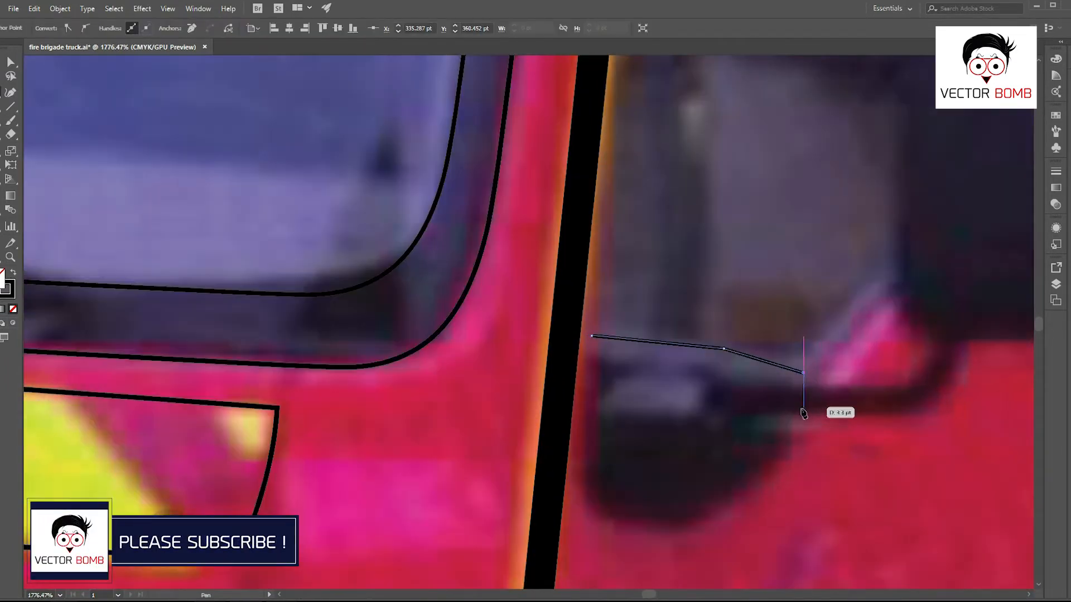
- Trace the mirror base's notch below the arm and its rounded lower body, and close the outline at its start
{"action": "left_click", "coordinate": [732, 422]}
{"action": "mouse_move", "coordinate": [825, 451]}
{"action": "left_mouse_down"}
{"action": "mouse_move", "coordinate": [796, 447]}
{"action": "mouse_move", "coordinate": [812, 447]}
{"action": "left_mouse_up"}
{"action": "left_click_drag", "start_coordinate": [801, 429], "coordinate": [831, 425]}
{"action": "left_click_drag", "start_coordinate": [752, 480], "coordinate": [812, 416]}
{"action": "left_click_drag", "start_coordinate": [781, 448], "coordinate": [752, 465]}
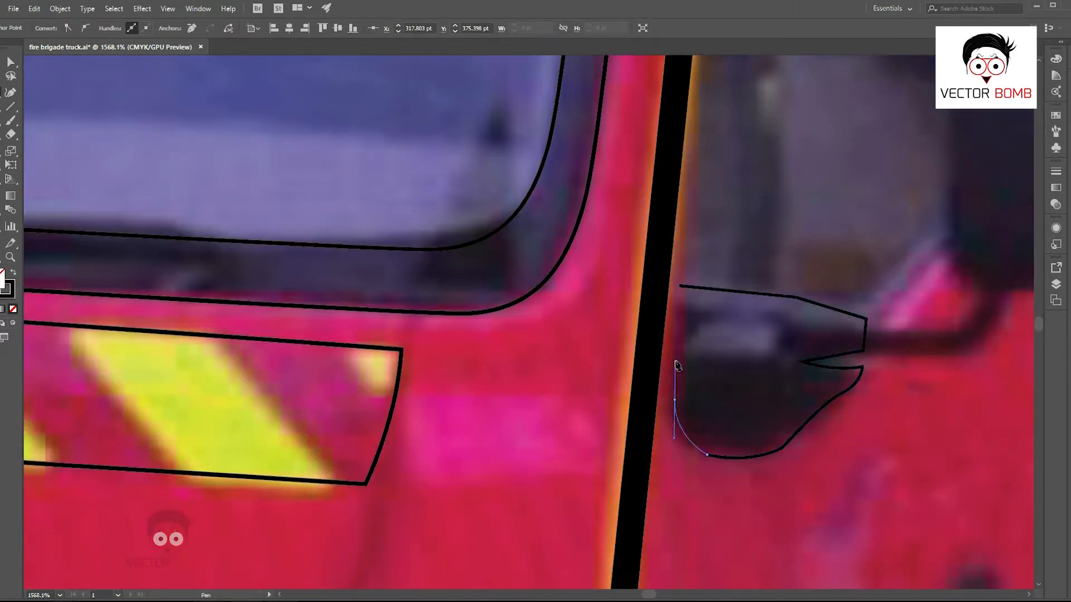
{"action": "left_click", "coordinate": [679, 287]}
{"action": "left_click", "coordinate": [894, 338], "text": "ctrl"}
- Draw the curved arm from the mirror base up to the lower mirror as a single 2 pt stroke
{"action": "mouse_move", "coordinate": [894, 337]}
{"action": "left_mouse_down"}
{"action": "mouse_move", "coordinate": [583, 432]}
{"action": "mouse_move", "coordinate": [654, 440]}
{"action": "left_mouse_up"}
{"action": "left_click", "coordinate": [556, 436]}
{"action": "left_click_drag", "start_coordinate": [684, 385], "coordinate": [689, 330]}
{"action": "left_click", "coordinate": [651, 425], "text": "ctrl"}
{"action": "left_click", "coordinate": [154, 27]}
{"action": "left_click", "coordinate": [139, 88]}
{"action": "left_click", "coordinate": [755, 430]}
- Trace the lower side mirror from the connecting neck along its top, right side, rounded bottom and lower left corner
{"action": "mouse_move", "coordinate": [702, 120]}
{"action": "left_mouse_down"}
{"action": "mouse_move", "coordinate": [597, 308]}
{"action": "mouse_move", "coordinate": [562, 275]}
{"action": "left_mouse_up"}
{"action": "key", "text": "p"}
{"action": "scroll", "coordinate": [693, 282], "scroll_direction": "down", "scroll_amount": 1}
{"action": "key", "text": "ctrl+z"}
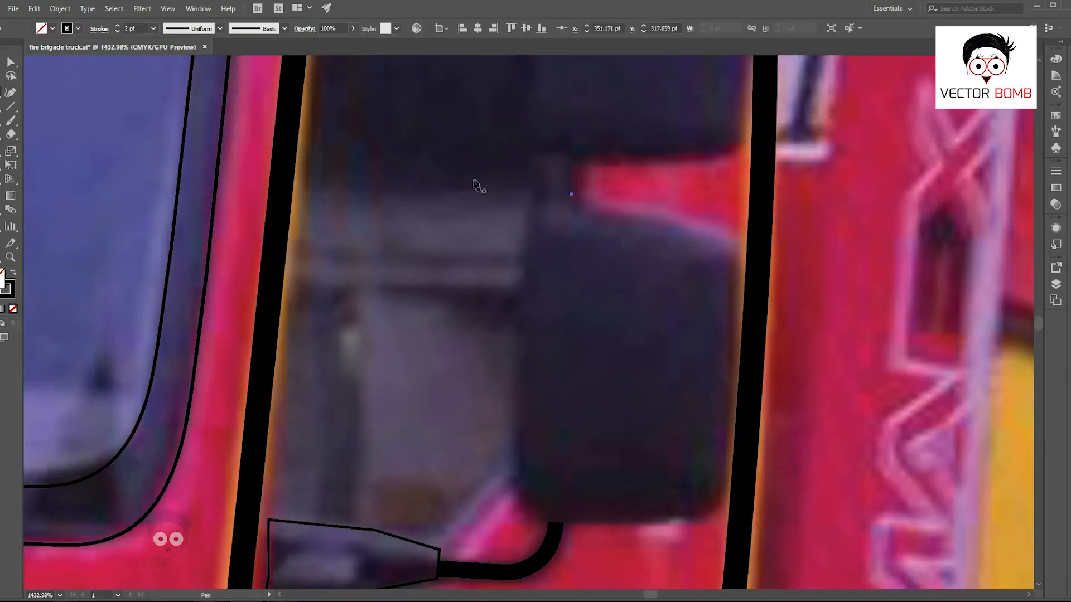
{"action": "mouse_move", "coordinate": [694, 226]}
{"action": "left_mouse_down"}
{"action": "mouse_move", "coordinate": [718, 230]}
{"action": "mouse_move", "coordinate": [684, 220]}
{"action": "left_mouse_up"}
{"action": "left_click_drag", "start_coordinate": [720, 300], "coordinate": [739, 311]}
{"action": "left_click_drag", "start_coordinate": [736, 385], "coordinate": [734, 408]}
{"action": "left_click_drag", "start_coordinate": [733, 409], "coordinate": [752, 376]}
{"action": "left_click_drag", "start_coordinate": [721, 395], "coordinate": [688, 396]}
{"action": "left_click", "coordinate": [618, 397]}
{"action": "left_click_drag", "start_coordinate": [547, 346], "coordinate": [552, 282]}
{"action": "left_click_drag", "start_coordinate": [552, 112], "coordinate": [597, 280]}
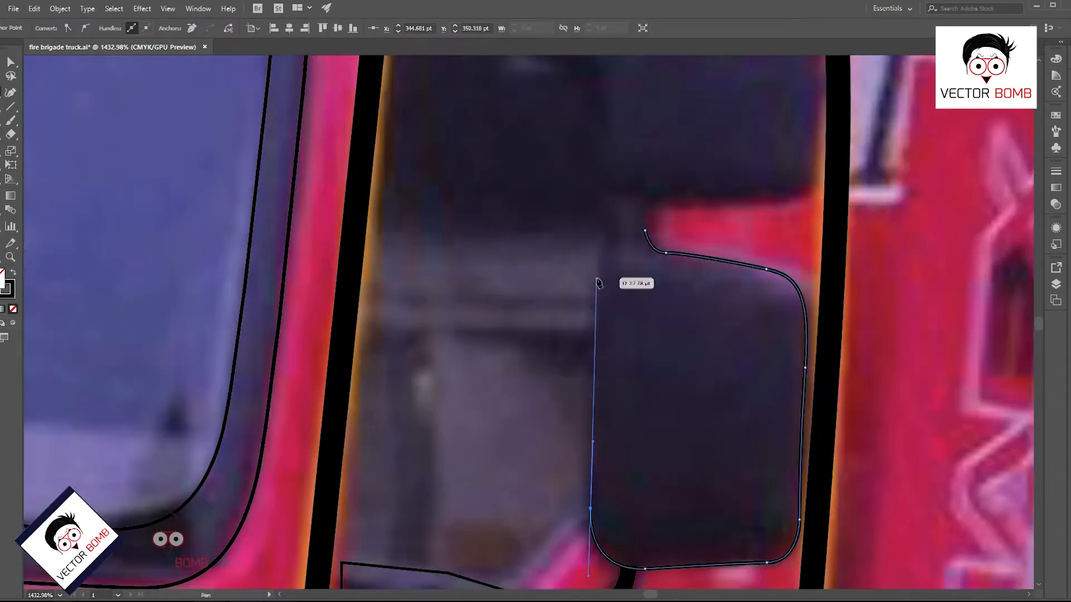
- Continue the mirror outline up the lower mirror's left side and the neck to the upper mirror's left side
{"action": "left_click", "coordinate": [598, 282]}
{"action": "scroll", "coordinate": [626, 263], "scroll_direction": "up", "scroll_amount": 3}
{"action": "mouse_move", "coordinate": [590, 221]}
{"action": "left_mouse_down"}
{"action": "mouse_move", "coordinate": [607, 184]}
{"action": "mouse_move", "coordinate": [647, 351]}
{"action": "left_mouse_up"}
{"action": "left_click", "coordinate": [590, 222]}
{"action": "mouse_move", "coordinate": [633, 274]}
{"action": "left_mouse_down"}
{"action": "mouse_move", "coordinate": [616, 251]}
{"action": "mouse_move", "coordinate": [623, 261]}
{"action": "left_mouse_up"}
{"action": "mouse_move", "coordinate": [808, 438]}
{"action": "left_mouse_down"}
{"action": "mouse_move", "coordinate": [667, 353]}
{"action": "mouse_move", "coordinate": [700, 330]}
{"action": "mouse_move", "coordinate": [688, 297]}
{"action": "left_mouse_up"}
{"action": "left_click", "coordinate": [687, 247]}
{"action": "left_click_drag", "start_coordinate": [621, 357], "coordinate": [534, 486]}
- Trace the upper mirror's rounded top, right side and bottom edge, and close the outline at the neck
{"action": "left_click_drag", "start_coordinate": [670, 327], "coordinate": [725, 329]}
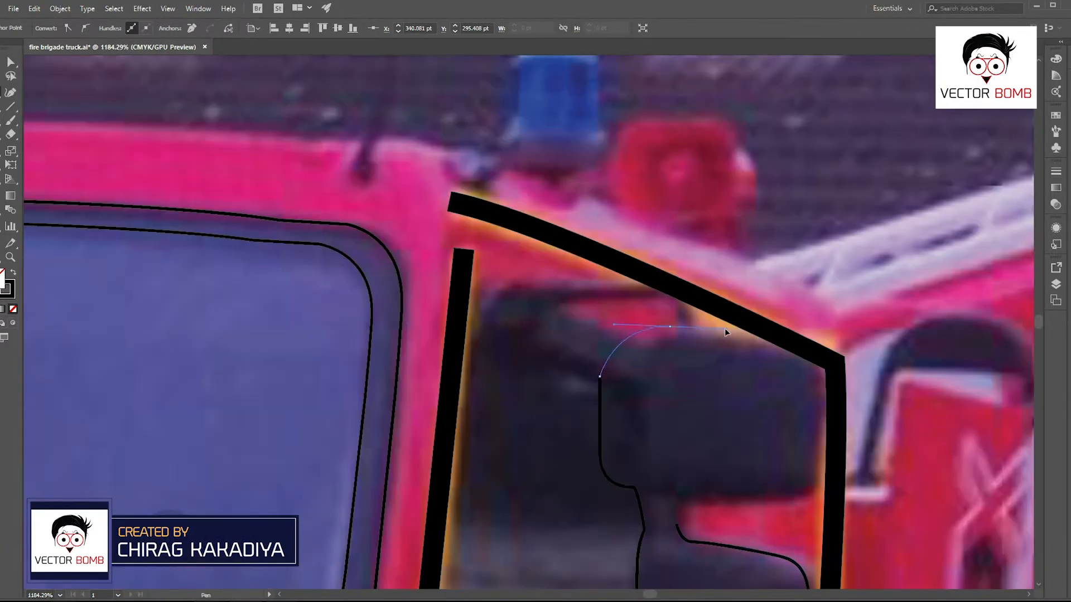
{"action": "left_click_drag", "start_coordinate": [823, 392], "coordinate": [824, 424]}
{"action": "left_click_drag", "start_coordinate": [782, 499], "coordinate": [722, 438]}
{"action": "left_click", "coordinate": [688, 496]}
{"action": "scroll", "coordinate": [687, 497], "scroll_direction": "up", "scroll_amount": 3}
{"action": "left_click_drag", "start_coordinate": [686, 461], "coordinate": [688, 501]}
{"action": "left_click", "coordinate": [797, 461], "text": "ctrl"}
- Adjust the curve at the lower mirror's upper right corner to follow the mirror's edge in the photo
{"action": "scroll", "coordinate": [796, 461], "scroll_direction": "down", "scroll_amount": 3}
{"action": "left_click_drag", "start_coordinate": [875, 480], "coordinate": [782, 342]}
{"action": "key", "text": "a"}
{"action": "left_click", "coordinate": [751, 337]}
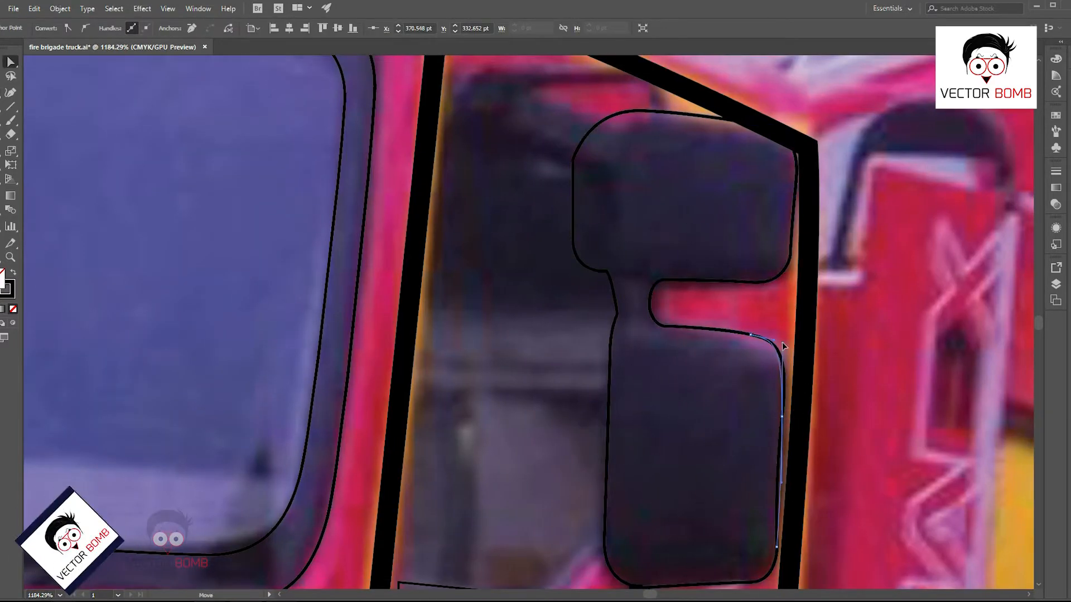
{"action": "left_click", "coordinate": [826, 409]}
- Trace the dark bracket to the left of the upper mirror as a closed outline overlapping the mirror's edge
{"action": "key", "text": "p"}
{"action": "left_click_drag", "start_coordinate": [827, 409], "coordinate": [796, 480]}
{"action": "left_click_drag", "start_coordinate": [787, 349], "coordinate": [620, 322]}
{"action": "scroll", "coordinate": [620, 322], "scroll_direction": "up", "scroll_amount": 5}
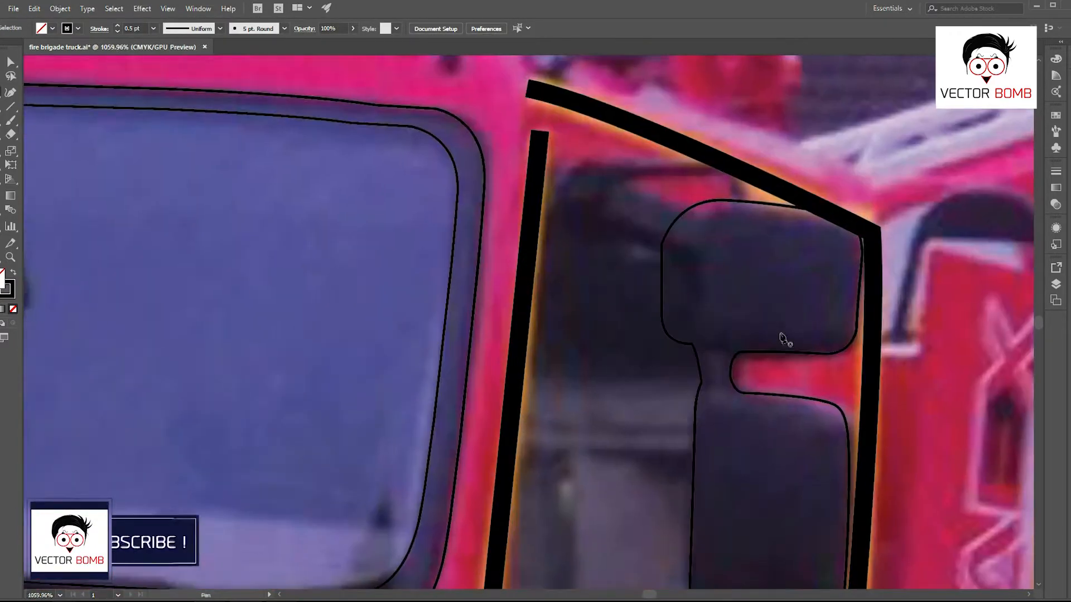
{"action": "left_click", "coordinate": [671, 260]}
{"action": "left_click_drag", "start_coordinate": [627, 235], "coordinate": [581, 245]}
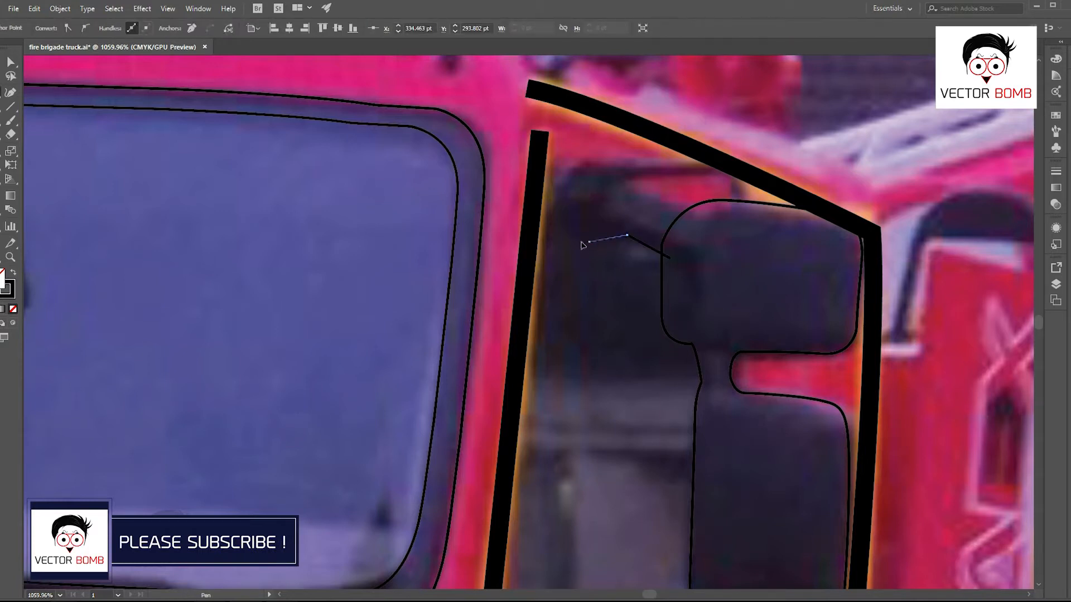
{"action": "left_click_drag", "start_coordinate": [613, 161], "coordinate": [624, 163]}
{"action": "left_click", "coordinate": [630, 186]}
{"action": "left_click_drag", "start_coordinate": [708, 201], "coordinate": [669, 225]}
{"action": "left_click", "coordinate": [669, 258]}
{"action": "left_click", "coordinate": [720, 349], "text": "ctrl"}
- Trace the tall yellow shutter behind the cab as a closed outline with a rounded upper right corner
{"action": "scroll", "coordinate": [679, 285], "scroll_direction": "down", "scroll_amount": 5}
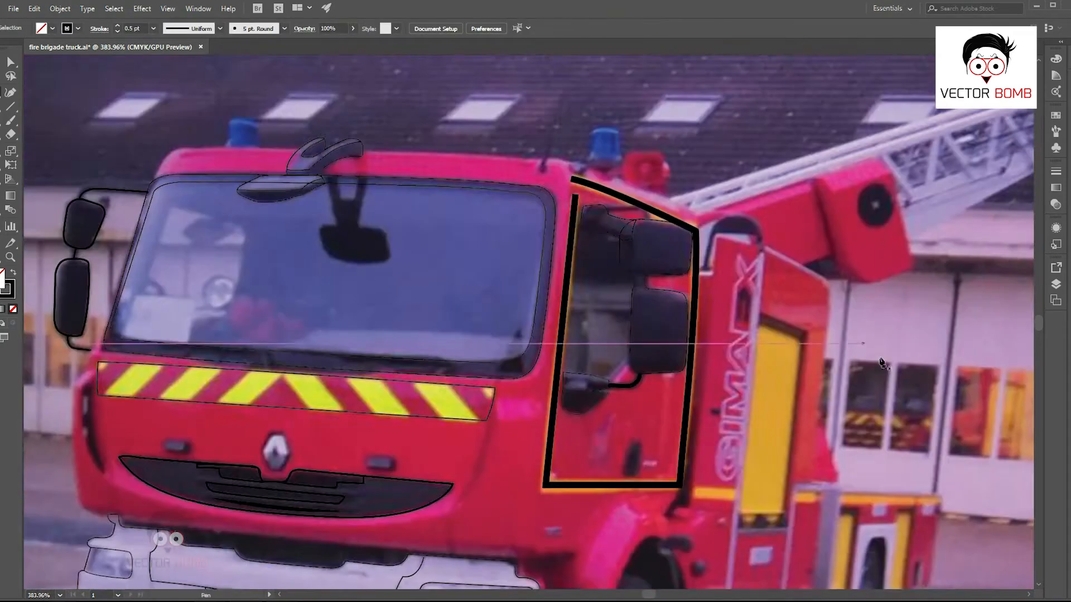
{"action": "left_click_drag", "start_coordinate": [757, 334], "coordinate": [654, 181]}
{"action": "scroll", "coordinate": [654, 181], "scroll_direction": "up", "scroll_amount": 3}
{"action": "left_click", "coordinate": [703, 191]}
{"action": "left_click_drag", "start_coordinate": [712, 215], "coordinate": [714, 225]}
{"action": "scroll", "coordinate": [719, 224], "scroll_direction": "up", "scroll_amount": 3}
{"action": "left_click_drag", "start_coordinate": [674, 552], "coordinate": [725, 316]}
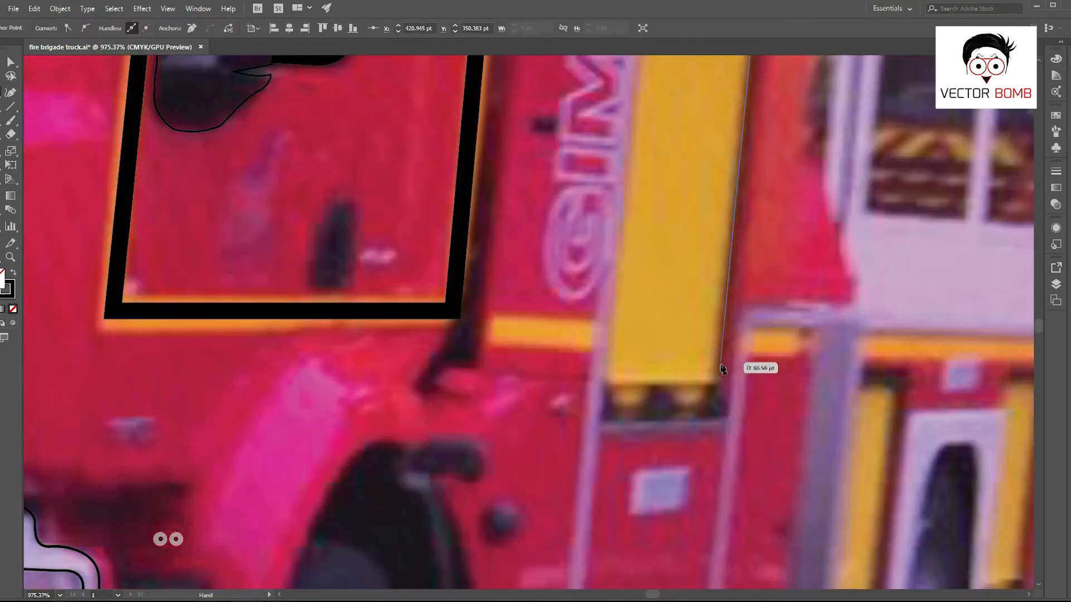
{"action": "left_click", "coordinate": [606, 386]}
{"action": "left_click_drag", "start_coordinate": [630, 168], "coordinate": [637, 388]}
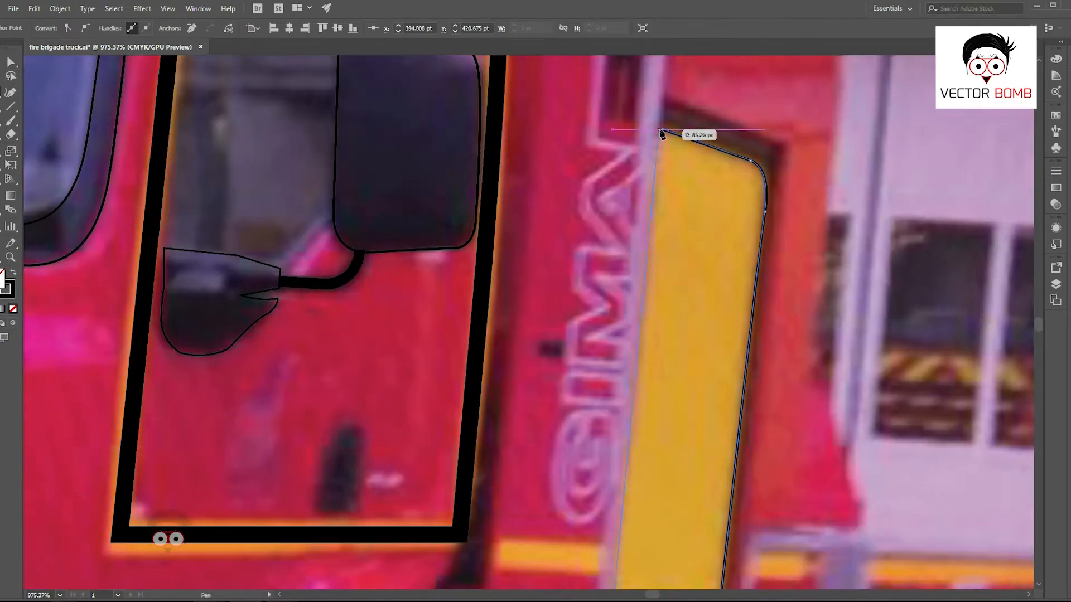
{"action": "left_click", "coordinate": [661, 129]}
{"action": "left_click", "coordinate": [792, 256], "text": "ctrl"}
- Trace the top and right edges of the dark frame around the tall yellow shutter
{"action": "scroll", "coordinate": [792, 257], "scroll_direction": "down", "scroll_amount": 3}
{"action": "scroll", "coordinate": [698, 215], "scroll_direction": "up", "scroll_amount": 1}
{"action": "left_click_drag", "start_coordinate": [780, 193], "coordinate": [628, 167]}
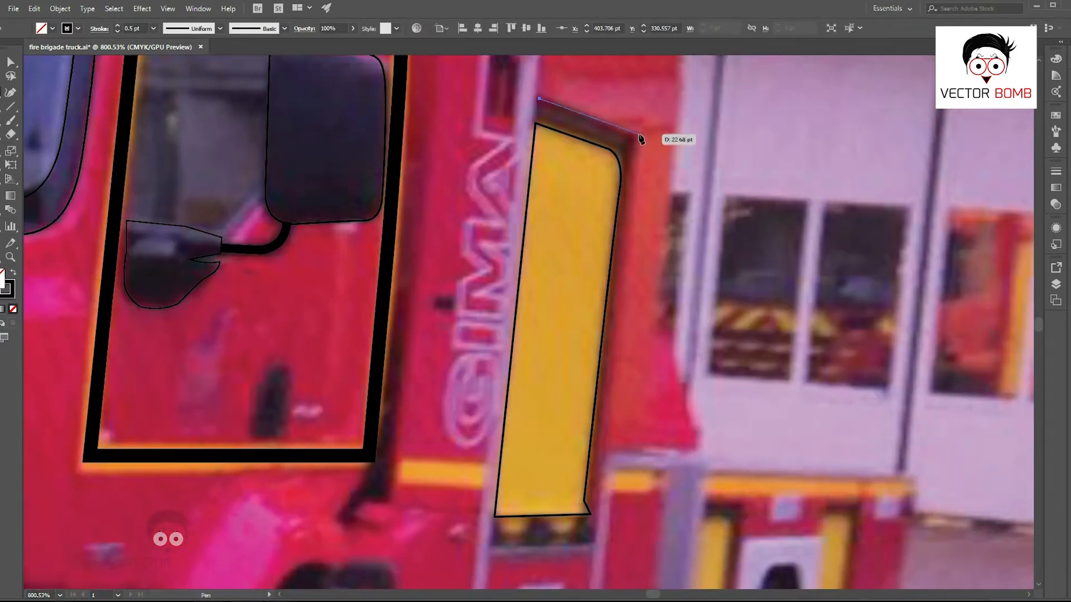
{"action": "scroll", "coordinate": [640, 139], "scroll_direction": "down", "scroll_amount": 2}
{"action": "left_click", "coordinate": [591, 415]}
{"action": "scroll", "coordinate": [578, 454], "scroll_direction": "up", "scroll_amount": 2}
{"action": "left_click", "coordinate": [584, 486]}
- Trace the shutter frame's bottom and left edges and close the outline at its upper left corner
{"action": "left_click", "coordinate": [417, 496]}
{"action": "scroll", "coordinate": [463, 390], "scroll_direction": "down", "scroll_amount": 3}
{"action": "scroll", "coordinate": [514, 318], "scroll_direction": "up", "scroll_amount": 1}
{"action": "left_click", "coordinate": [472, 402]}
{"action": "left_click", "coordinate": [477, 242]}
{"action": "left_click", "coordinate": [559, 243], "text": "ctrl"}
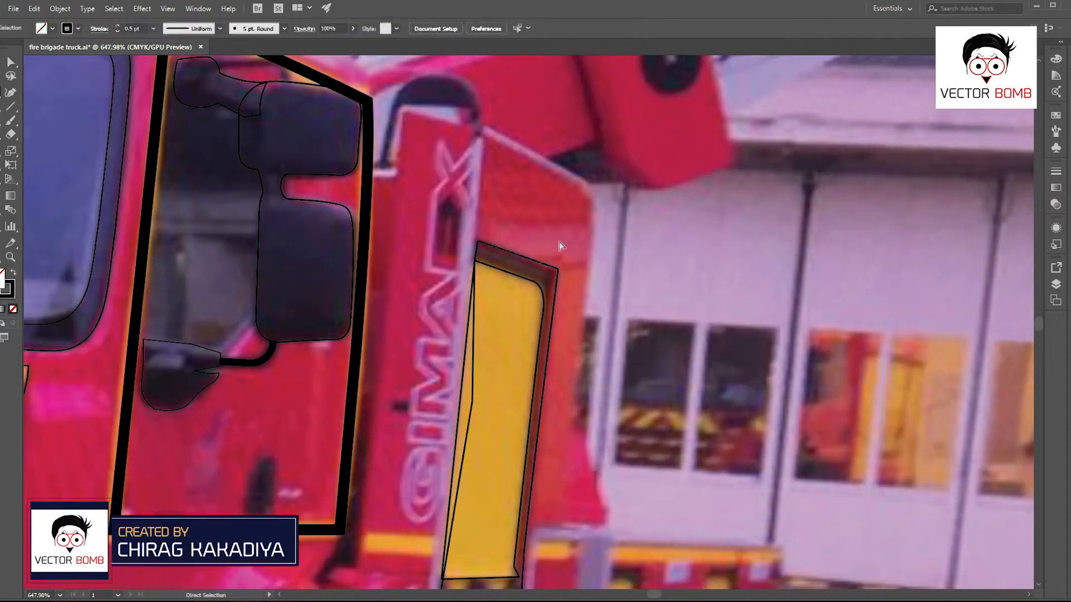
- Trace the two yellow half-round shapes hanging below the tall shutter's bottom edge
{"action": "scroll", "coordinate": [490, 407], "scroll_direction": "up", "scroll_amount": 3}
{"action": "left_click", "coordinate": [393, 310]}
{"action": "left_click_drag", "start_coordinate": [429, 346], "coordinate": [463, 346]}
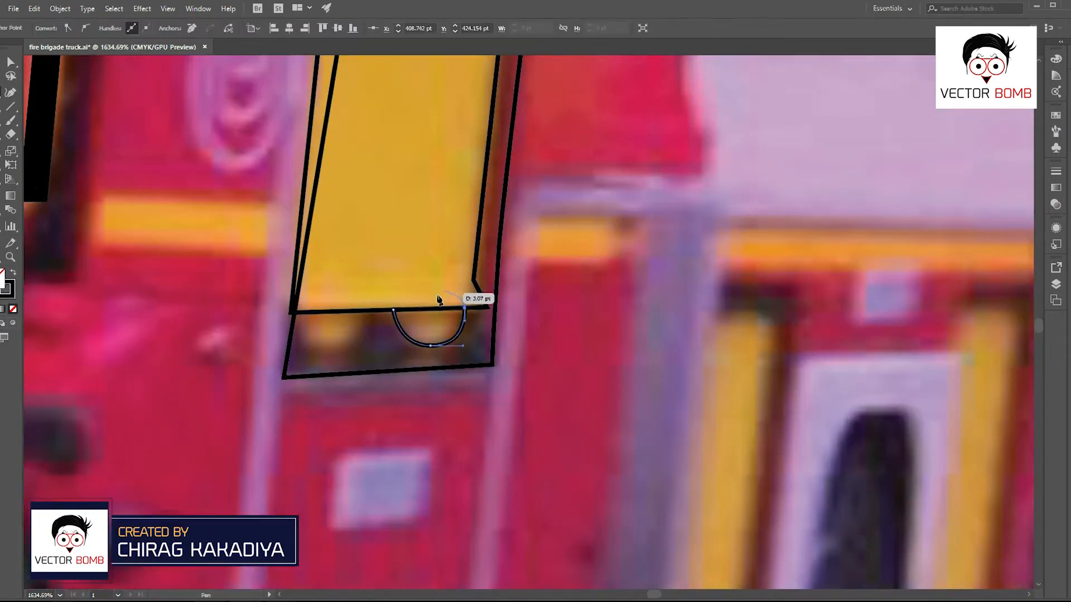
{"action": "key", "text": "ctrl+z"}
{"action": "left_click", "coordinate": [372, 329], "text": "ctrl"}
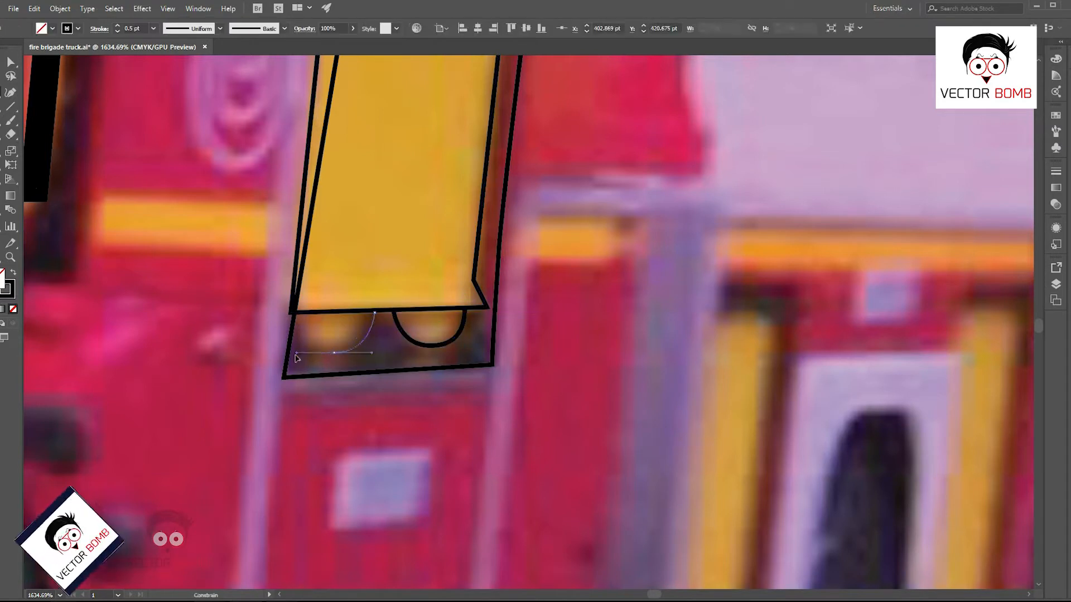
{"action": "left_click", "coordinate": [298, 310]}
- Draw a straight line along the pale body seam left of the tall yellow shutter and give it a 2 pt stroke
{"action": "scroll", "coordinate": [611, 408], "scroll_direction": "down", "scroll_amount": 4}
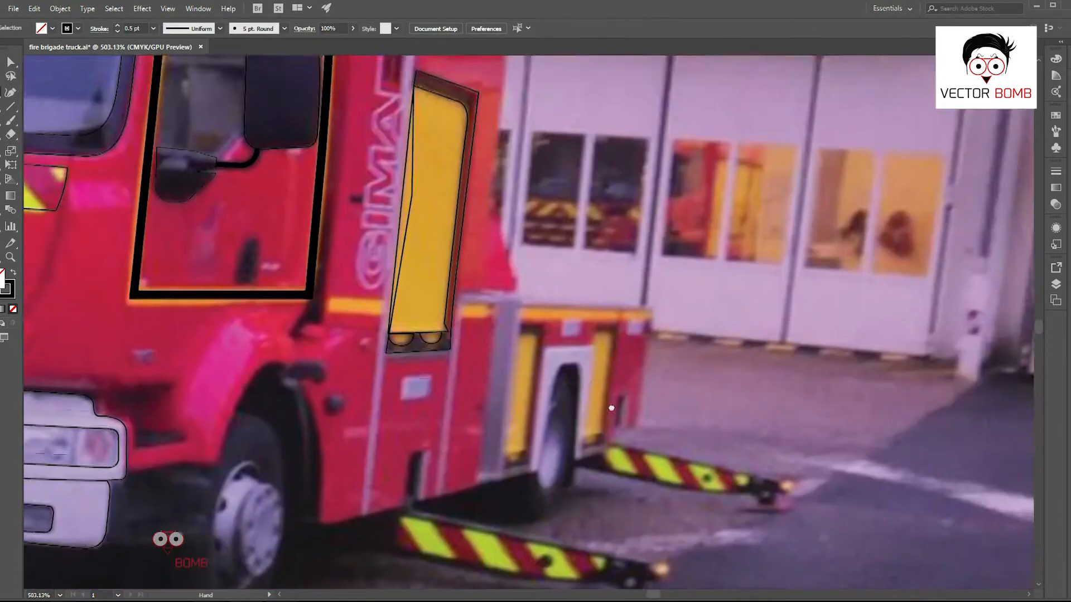
{"action": "scroll", "coordinate": [611, 408], "scroll_direction": "down", "scroll_amount": 1}
{"action": "left_click_drag", "start_coordinate": [610, 449], "coordinate": [697, 499]}
{"action": "left_click", "coordinate": [487, 77]}
{"action": "left_click", "coordinate": [438, 541]}
{"action": "left_click", "coordinate": [152, 29]}
{"action": "left_click", "coordinate": [184, 102]}
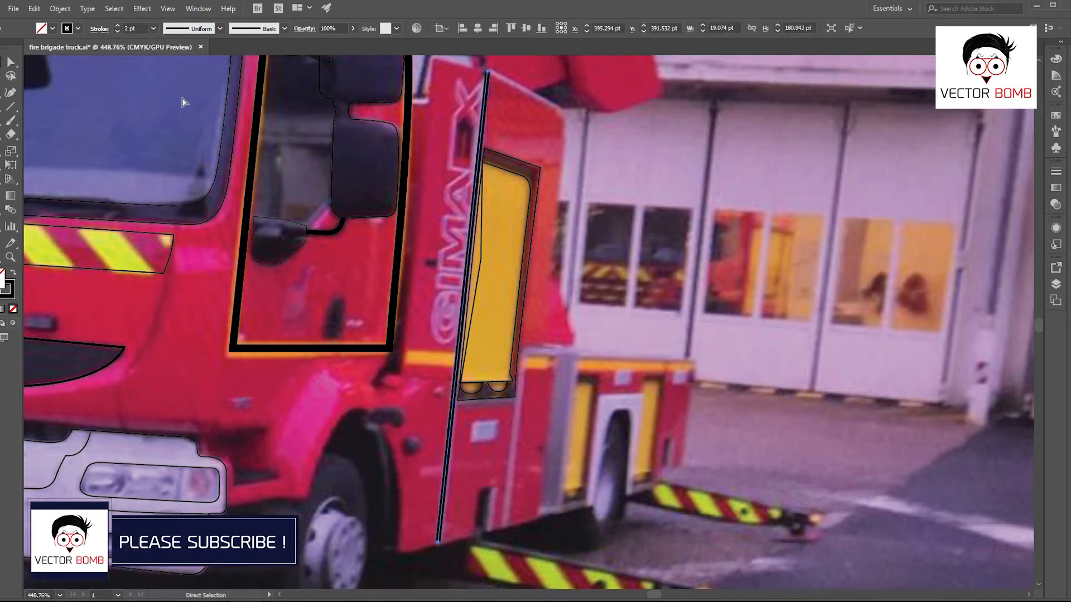
- Extend the seam line along the sloping top edge of the body panel, and remove the seam and top edge lines
{"action": "key", "text": "p"}
{"action": "scroll", "coordinate": [391, 223], "scroll_direction": "up", "scroll_amount": 3}
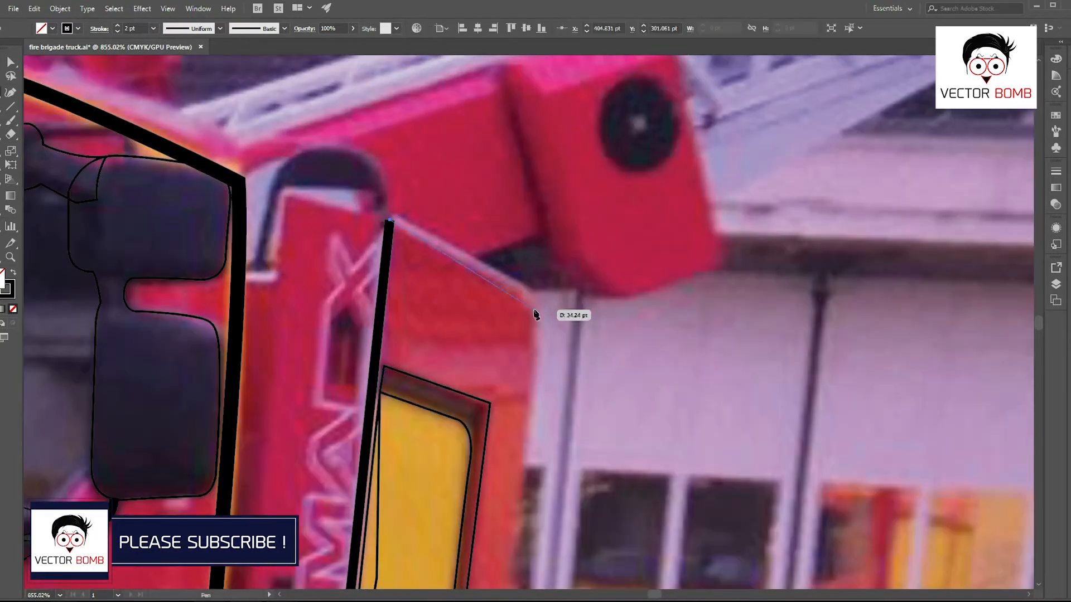
{"action": "left_click", "coordinate": [524, 292]}
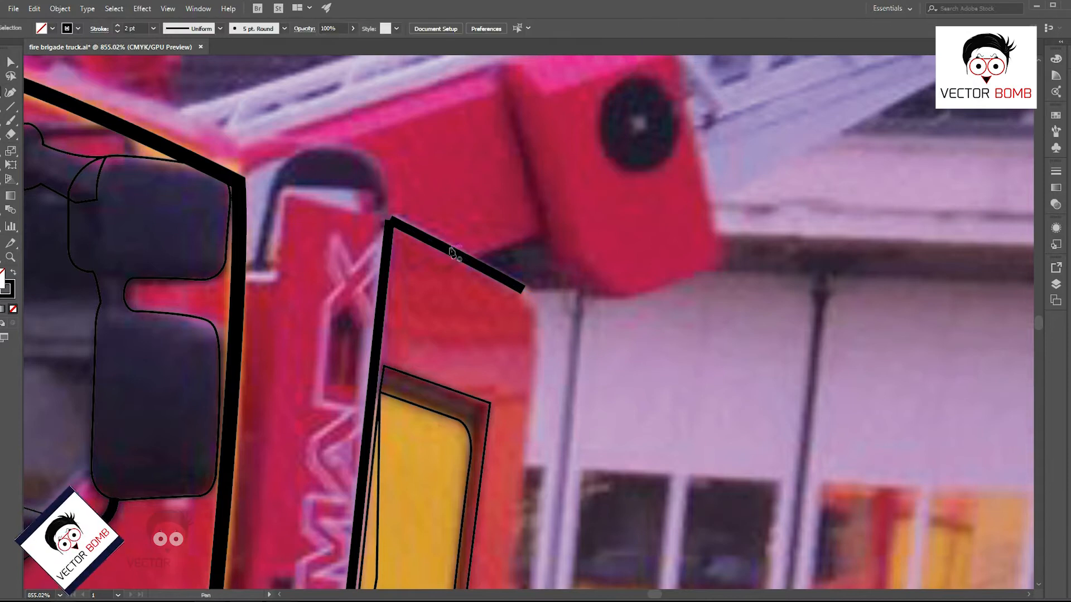
{"action": "left_click_drag", "start_coordinate": [617, 284], "coordinate": [396, 246]}
{"action": "scroll", "coordinate": [396, 247], "scroll_direction": "down", "scroll_amount": 6}
{"action": "scroll", "coordinate": [409, 189], "scroll_direction": "up", "scroll_amount": 5}
{"action": "key", "text": "Delete"}
{"action": "key", "text": "ctrl+y"}
{"action": "key", "text": "ctrl+y"}
- Trace the yellow shutter in front of the rear wheel as a closed outline with a rounded corner and thinner stroke
{"action": "scroll", "coordinate": [519, 165], "scroll_direction": "down", "scroll_amount": 5}
{"action": "scroll", "coordinate": [519, 164], "scroll_direction": "up", "scroll_amount": 6}
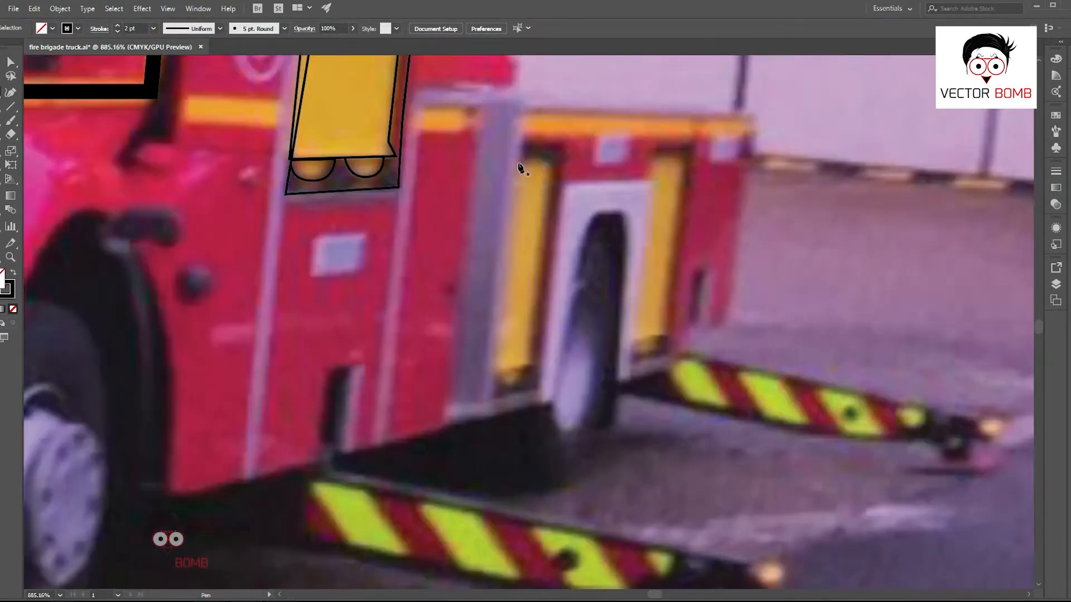
{"action": "left_click_drag", "start_coordinate": [551, 198], "coordinate": [552, 323]}
{"action": "left_click", "coordinate": [559, 156], "text": "ctrl"}
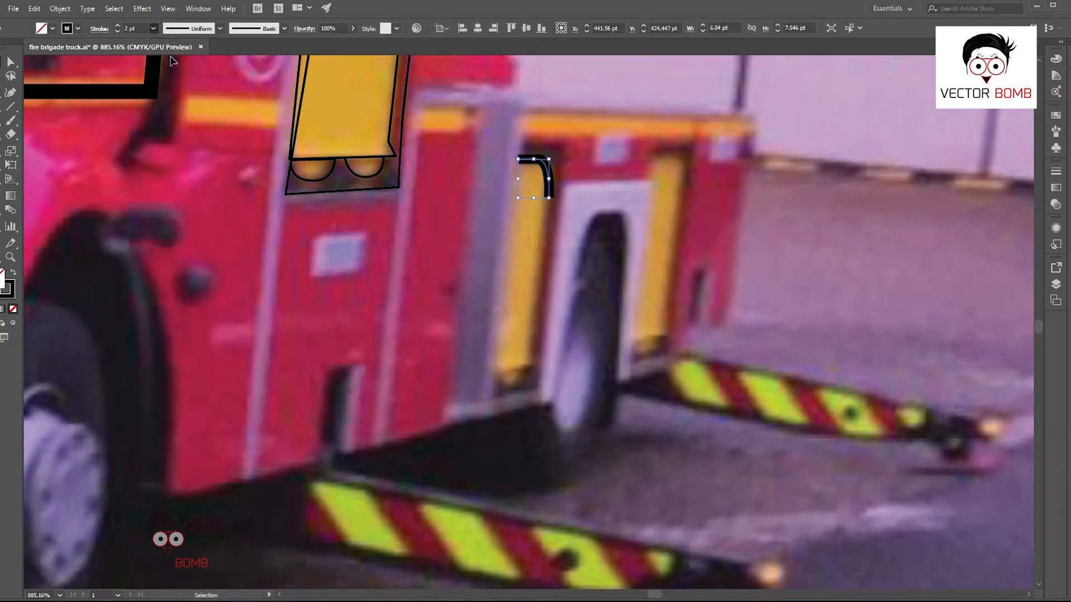
{"action": "left_click", "coordinate": [531, 365]}
{"action": "scroll", "coordinate": [512, 384], "scroll_direction": "up", "scroll_amount": 5}
{"action": "left_click", "coordinate": [461, 355]}
{"action": "scroll", "coordinate": [469, 353], "scroll_direction": "down", "scroll_amount": 5}
{"action": "scroll", "coordinate": [501, 146], "scroll_direction": "up", "scroll_amount": 3}
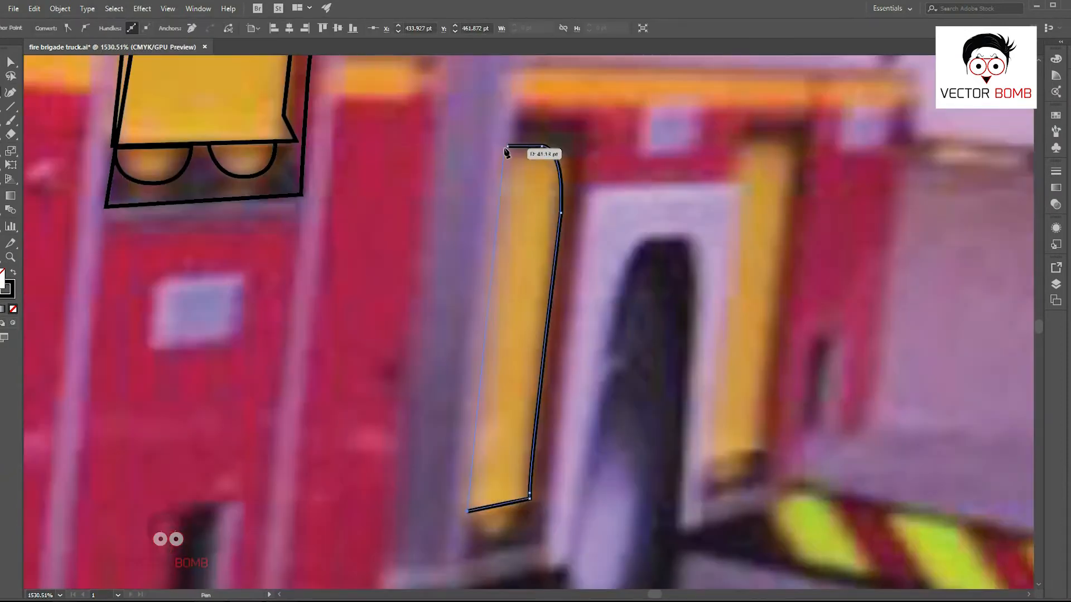
{"action": "left_click", "coordinate": [509, 146]}
{"action": "scroll", "coordinate": [519, 146], "scroll_direction": "down", "scroll_amount": 1}
{"action": "left_click", "coordinate": [522, 122], "text": "ctrl"}
- Trace the dark frame around the yellow shutter in front of the rear wheel as a closed outline
{"action": "key", "text": "ctrl+z"}
{"action": "left_click", "coordinate": [521, 130]}
{"action": "left_click", "coordinate": [583, 130]}
{"action": "scroll", "coordinate": [599, 190], "scroll_direction": "down", "scroll_amount": 1}
{"action": "left_click_drag", "start_coordinate": [566, 235], "coordinate": [552, 368]}
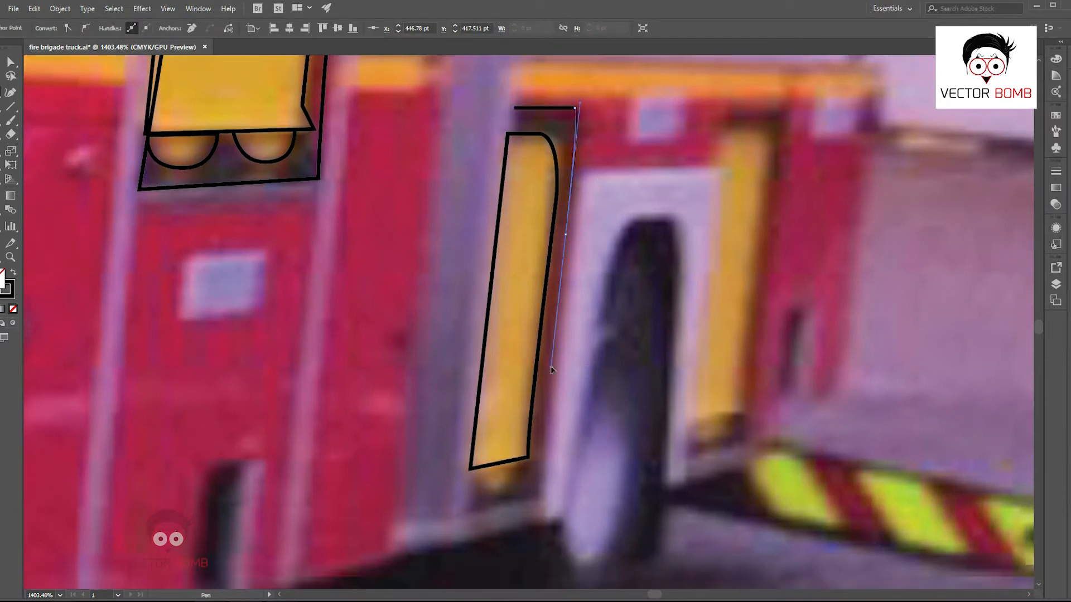
{"action": "scroll", "coordinate": [552, 385], "scroll_direction": "down", "scroll_amount": 2}
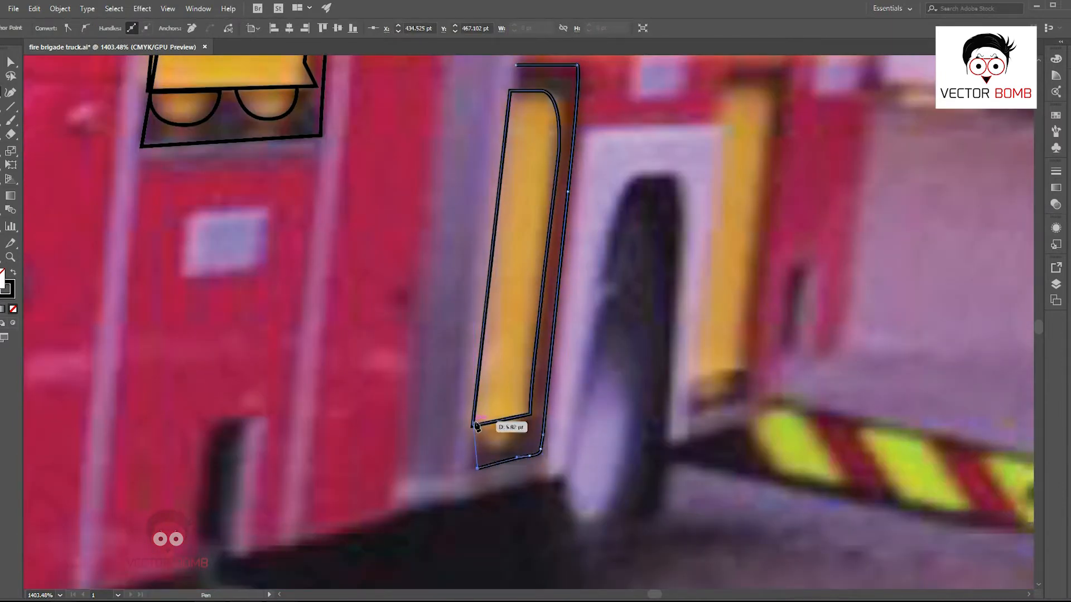
{"action": "left_click", "coordinate": [515, 280]}
{"action": "left_click", "coordinate": [525, 190]}
{"action": "left_click_drag", "start_coordinate": [517, 102], "coordinate": [526, 135]}
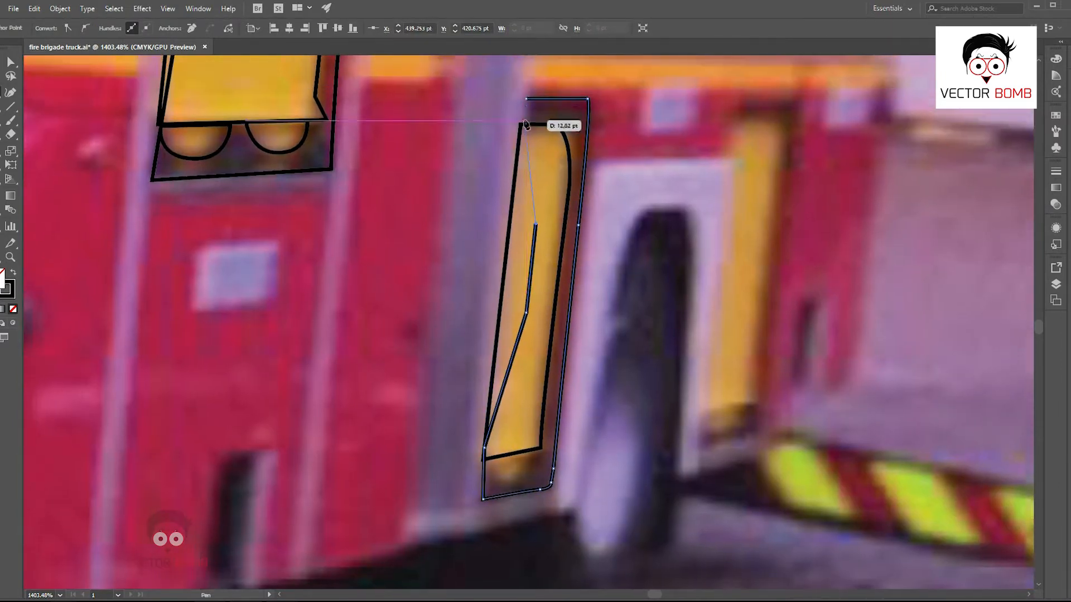
{"action": "left_click", "coordinate": [525, 99]}
- Trace the yellow half-round shape hanging below the bottom edge of the shutter in front of the rear wheel
{"action": "scroll", "coordinate": [525, 101], "scroll_direction": "down", "scroll_amount": 3}
{"action": "left_click", "coordinate": [566, 334], "text": "ctrl"}
{"action": "scroll", "coordinate": [594, 340], "scroll_direction": "up", "scroll_amount": 3}
{"action": "left_click", "coordinate": [590, 256]}
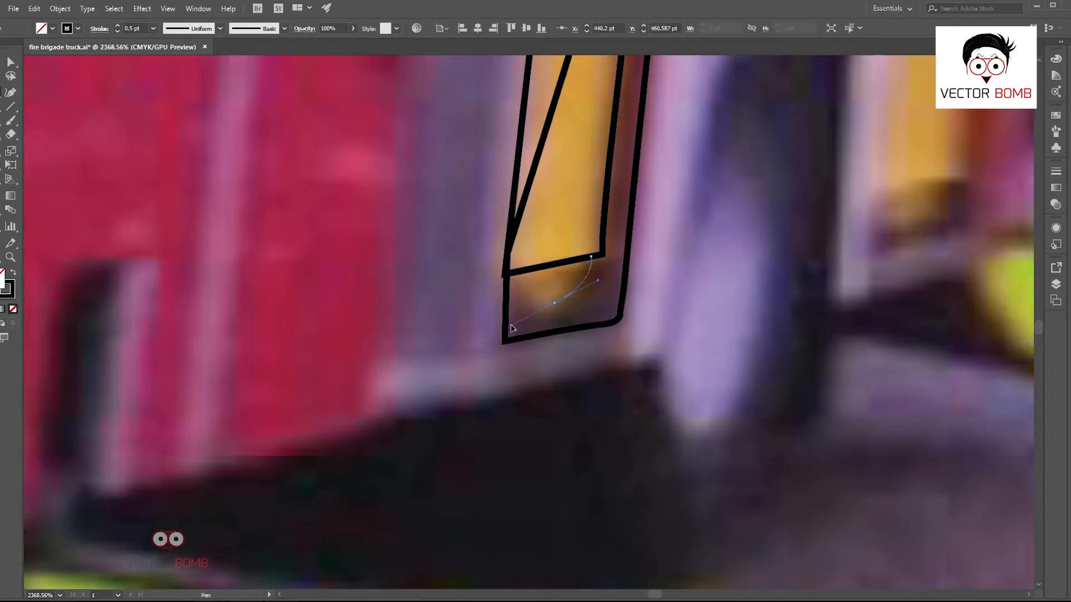
{"action": "left_click_drag", "start_coordinate": [511, 325], "coordinate": [516, 314]}
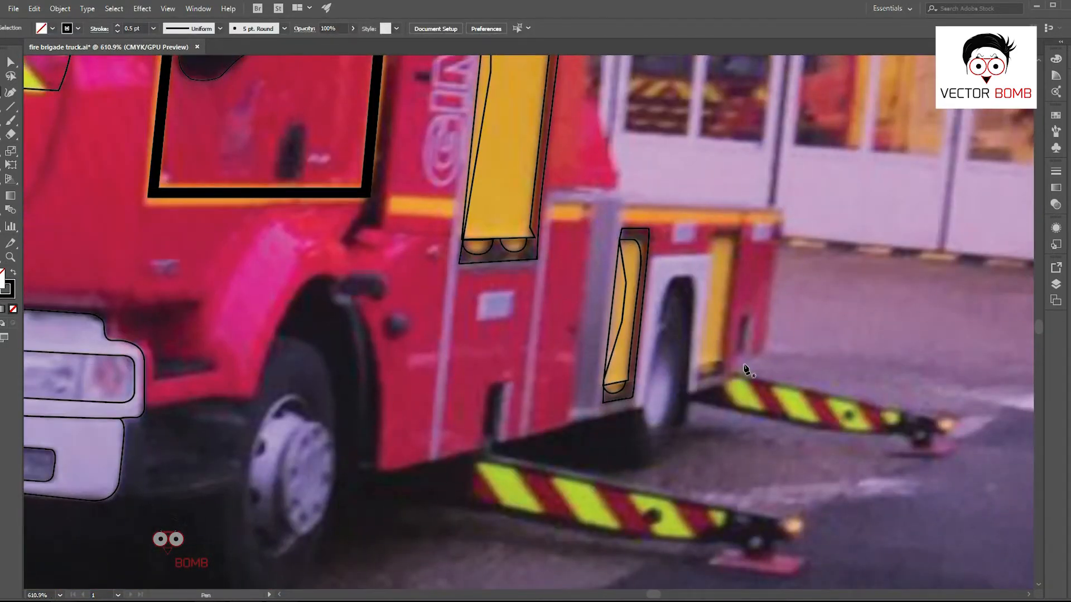
- Draw a straight line along the orange stripe between the cab door and the tall shutter and give it a 5 pt stroke
{"action": "left_click_drag", "start_coordinate": [607, 289], "coordinate": [644, 378]}
{"action": "scroll", "coordinate": [408, 270], "scroll_direction": "up", "scroll_amount": 3}
{"action": "left_click", "coordinate": [407, 267]}
{"action": "left_click", "coordinate": [495, 270]}
{"action": "key", "text": "v"}
{"action": "left_click", "coordinate": [153, 28]}
{"action": "left_click", "coordinate": [171, 121]}
{"action": "left_click", "coordinate": [153, 29]}
{"action": "left_click", "coordinate": [171, 133]}
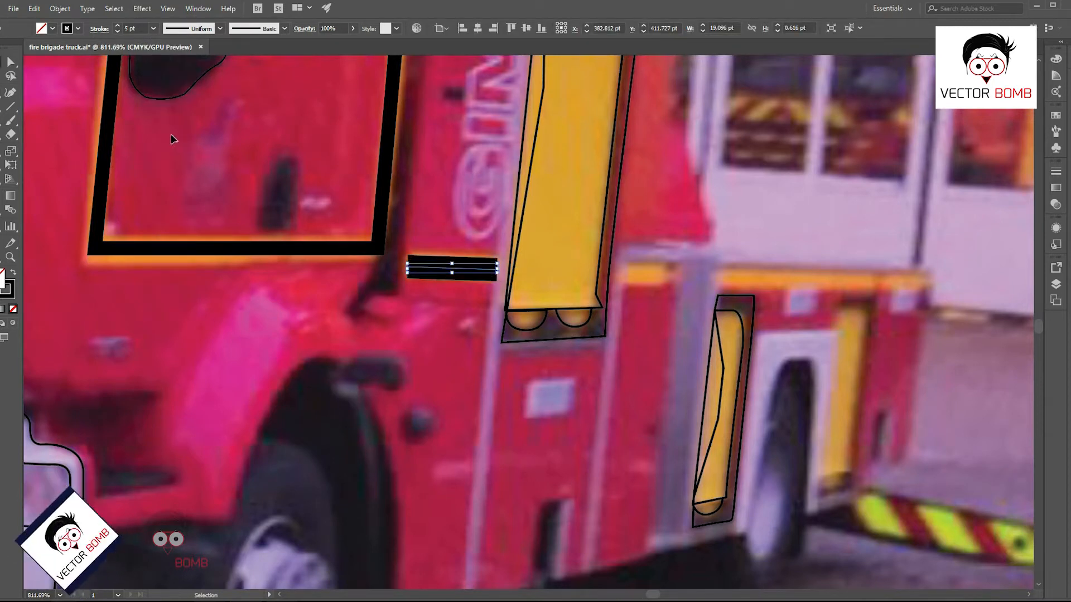
{"action": "left_click", "coordinate": [171, 134]}
- Draw a short straight line along the orange stripe between the tall shutter and the grey pillar
{"action": "left_click_drag", "start_coordinate": [586, 261], "coordinate": [487, 284]}
{"action": "key", "text": "p"}
{"action": "scroll", "coordinate": [532, 296], "scroll_direction": "up", "scroll_amount": 1}
{"action": "left_click", "coordinate": [519, 303]}
{"action": "left_click", "coordinate": [571, 302]}
{"action": "left_click", "coordinate": [690, 303], "text": "ctrl"}
{"action": "left_click_drag", "start_coordinate": [691, 303], "coordinate": [456, 308]}
- Draw a straight line along the orange stripe above the rear wheel and give it a 4 pt stroke
{"action": "left_click", "coordinate": [405, 311]}
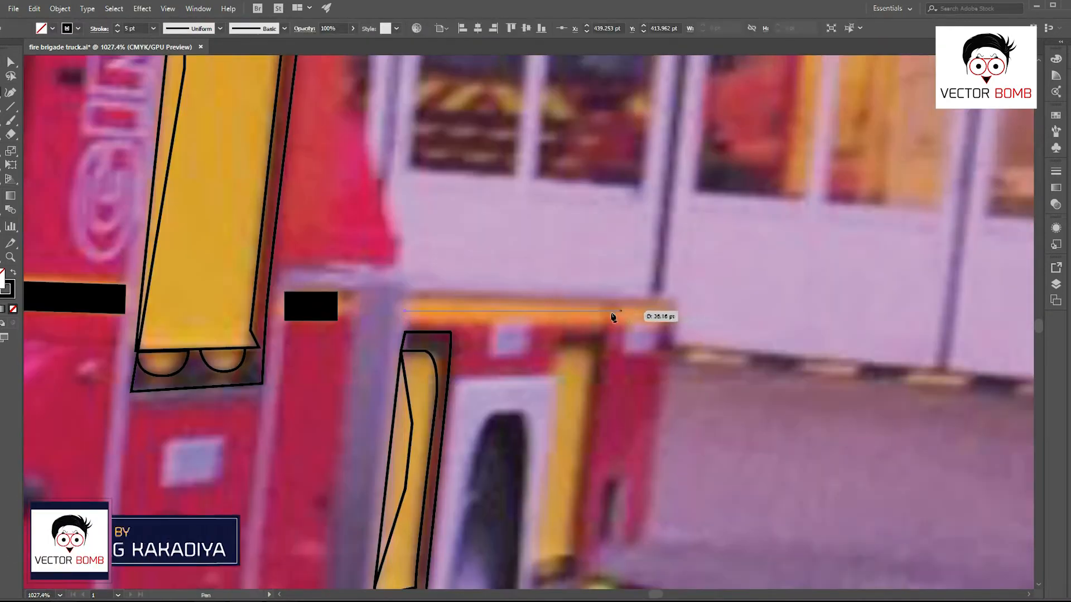
{"action": "left_click", "coordinate": [668, 318]}
{"action": "left_click", "coordinate": [716, 348], "text": "ctrl"}
{"action": "key", "text": "v"}
{"action": "left_click", "coordinate": [569, 313]}
{"action": "left_click", "coordinate": [153, 28]}
{"action": "left_click", "coordinate": [173, 119]}
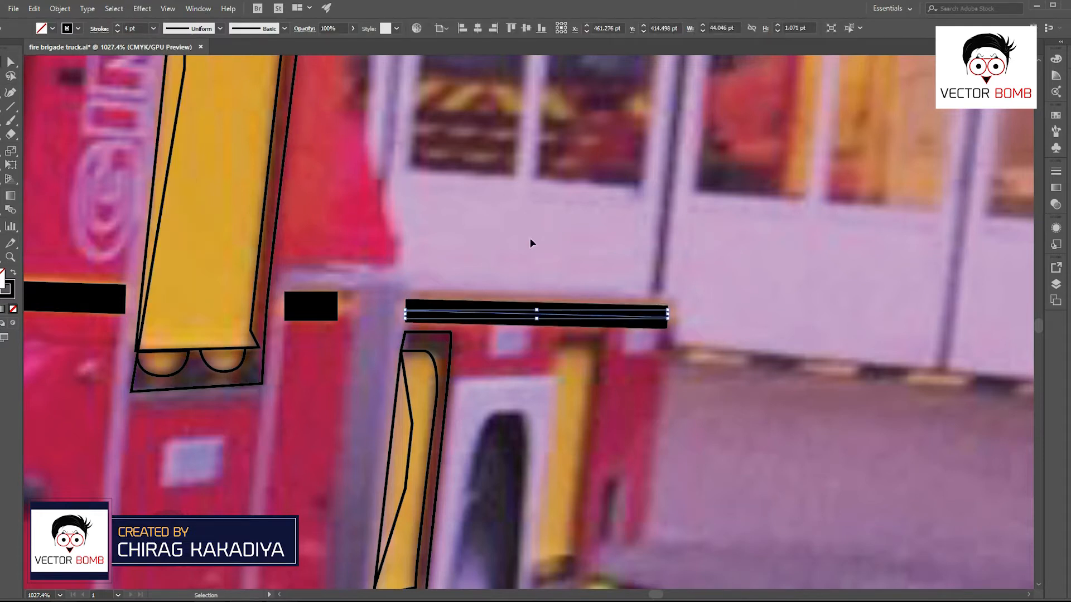
- Delete the two orange stripe lines behind the tall shutter
{"action": "key", "text": "Delete"}
{"action": "left_click", "coordinate": [321, 315]}
{"action": "key", "text": "Delete"}
{"action": "mouse_move", "coordinate": [600, 239]}
{"action": "left_mouse_down"}
{"action": "mouse_move", "coordinate": [445, 268]}
{"action": "mouse_move", "coordinate": [524, 249]}
{"action": "left_mouse_up"}
{"action": "left_click", "coordinate": [519, 246]}
{"action": "left_click", "coordinate": [518, 289]}
{"action": "key", "text": "ctrl+z"}
{"action": "key", "text": "ctrl+z"}
- Set the stroke to 0.5 pt and trace the pale rectangular plate below the tall shutter as a closed outline
{"action": "left_click", "coordinate": [154, 29]}
{"action": "left_click", "coordinate": [169, 53]}
{"action": "left_click", "coordinate": [515, 244]}
{"action": "left_click", "coordinate": [516, 296]}
{"action": "left_click", "coordinate": [589, 291]}
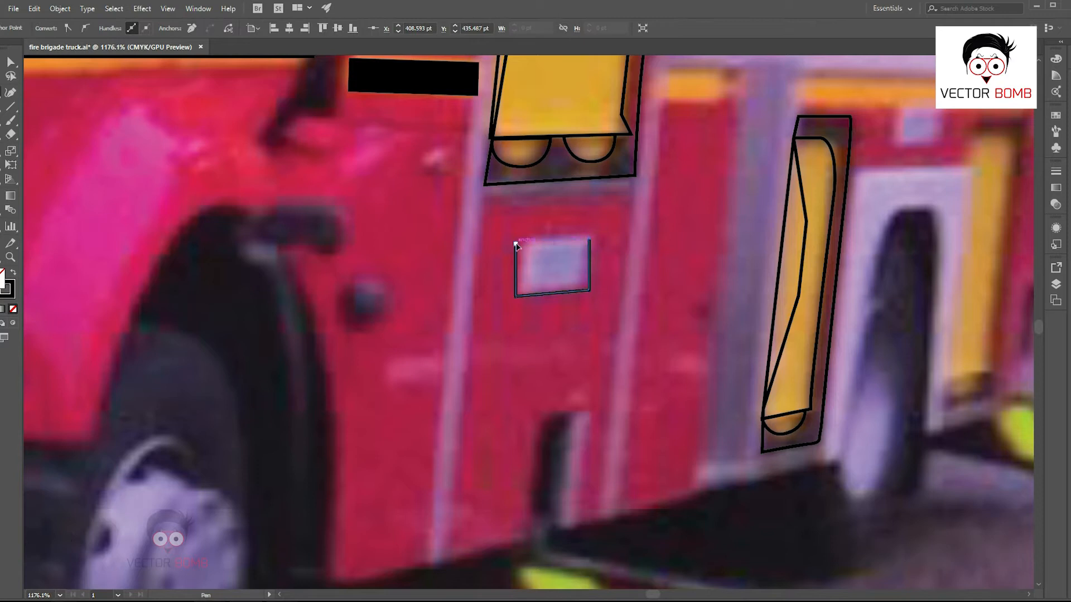
{"action": "left_click", "coordinate": [515, 244]}
{"action": "key", "text": "ctrl+shift+a"}
- Trace the two small pale plates below the rear body's orange stripe as closed four-sided outlines
{"action": "left_click_drag", "start_coordinate": [898, 107], "coordinate": [593, 272]}
{"action": "left_click", "coordinate": [591, 271]}
{"action": "left_click", "coordinate": [591, 309]}
{"action": "left_click", "coordinate": [636, 309]}
{"action": "left_click", "coordinate": [635, 273]}
{"action": "left_click", "coordinate": [590, 271]}
{"action": "left_click", "coordinate": [741, 304]}
{"action": "left_click", "coordinate": [780, 302]}
{"action": "left_click", "coordinate": [784, 273]}
{"action": "left_click", "coordinate": [743, 274]}
{"action": "left_click", "coordinate": [862, 361], "text": "ctrl"}
- Start the truck body outline at the lower sill beside the front outrigger and trace it around the front wheel arch
{"action": "left_click_drag", "start_coordinate": [863, 361], "coordinate": [571, 342]}
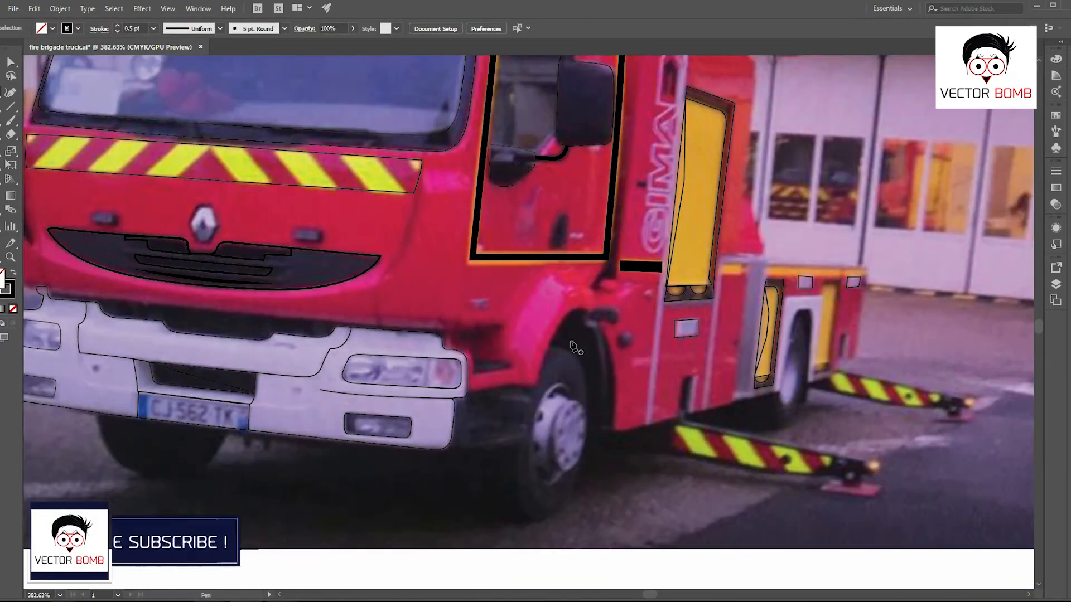
{"action": "left_click_drag", "start_coordinate": [675, 421], "coordinate": [792, 421]}
{"action": "left_click", "coordinate": [677, 412]}
{"action": "left_click", "coordinate": [543, 444]}
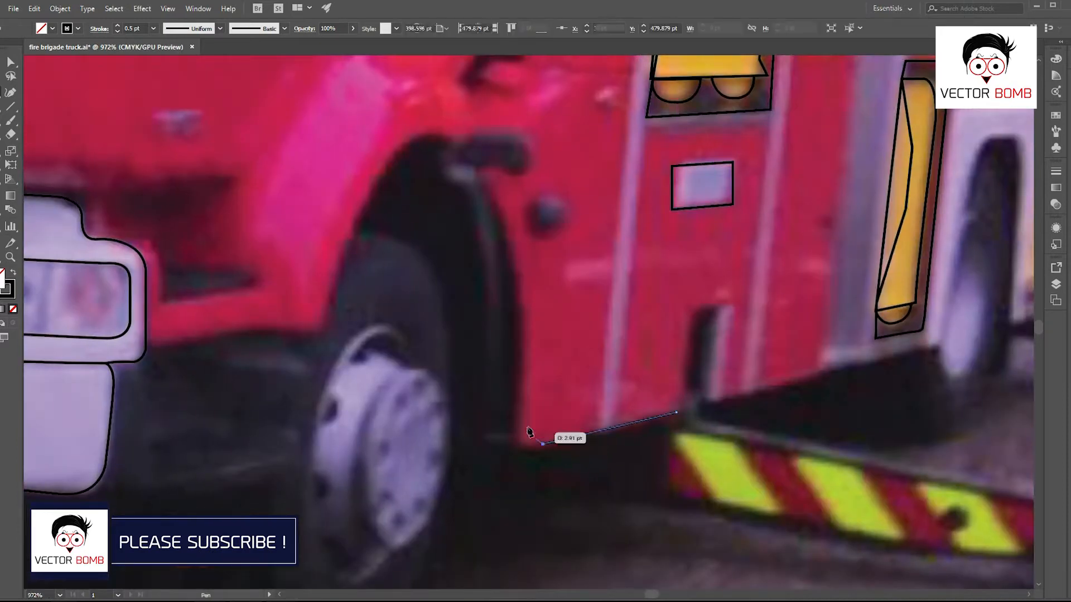
{"action": "left_click_drag", "start_coordinate": [449, 136], "coordinate": [383, 92]}
{"action": "left_click", "coordinate": [325, 313]}
{"action": "left_click_drag", "start_coordinate": [273, 317], "coordinate": [352, 332]}
{"action": "left_click_drag", "start_coordinate": [334, 345], "coordinate": [312, 340]}
- Continue the body outline behind the front bumper and around the cab's lower front corner on the far side
{"action": "left_click_drag", "start_coordinate": [394, 370], "coordinate": [677, 292]}
{"action": "left_click_drag", "start_coordinate": [678, 293], "coordinate": [611, 293]}
{"action": "left_click_drag", "start_coordinate": [506, 282], "coordinate": [730, 410]}
{"action": "left_click", "coordinate": [428, 292]}
{"action": "left_click_drag", "start_coordinate": [730, 410], "coordinate": [670, 389]}
{"action": "left_click", "coordinate": [286, 314]}
{"action": "left_click", "coordinate": [293, 279]}
{"action": "left_click_drag", "start_coordinate": [270, 286], "coordinate": [400, 343]}
{"action": "left_click_drag", "start_coordinate": [301, 278], "coordinate": [302, 245]}
{"action": "left_click_drag", "start_coordinate": [344, 187], "coordinate": [433, 440]}
{"action": "left_click_drag", "start_coordinate": [373, 293], "coordinate": [372, 237]}
{"action": "left_click_drag", "start_coordinate": [371, 237], "coordinate": [529, 319]}
- Continue the body outline up the cab's far side edge past the end of the striped band
{"action": "scroll", "coordinate": [533, 322], "scroll_direction": "up", "scroll_amount": 1}
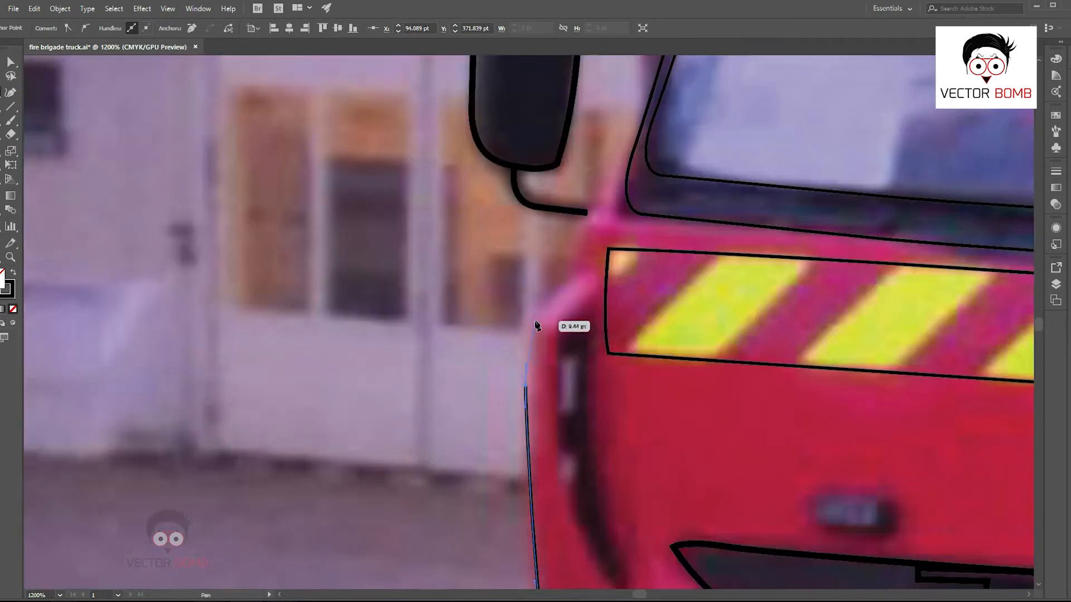
{"action": "left_click", "coordinate": [531, 322]}
{"action": "scroll", "coordinate": [546, 309], "scroll_direction": "down", "scroll_amount": 3}
{"action": "scroll", "coordinate": [565, 257], "scroll_direction": "up", "scroll_amount": 3}
{"action": "left_click_drag", "start_coordinate": [571, 290], "coordinate": [575, 255]}
{"action": "left_click_drag", "start_coordinate": [628, 335], "coordinate": [538, 335]}
{"action": "left_click_drag", "start_coordinate": [641, 311], "coordinate": [764, 311]}
- Extend the body outline up along the far windscreen pillar to the roof
{"action": "left_click_drag", "start_coordinate": [625, 197], "coordinate": [657, 372]}
{"action": "left_click_drag", "start_coordinate": [721, 83], "coordinate": [642, 244]}
{"action": "left_click", "coordinate": [663, 205]}
{"action": "left_click_drag", "start_coordinate": [640, 324], "coordinate": [542, 393]}
{"action": "left_click", "coordinate": [604, 214]}
{"action": "left_click_drag", "start_coordinate": [643, 210], "coordinate": [514, 313]}
{"action": "left_click_drag", "start_coordinate": [561, 280], "coordinate": [610, 280]}
- Curve the body outline around the far roof corner and run it along the cab's front roof edge
{"action": "scroll", "coordinate": [439, 364], "scroll_direction": "up", "scroll_amount": 3}
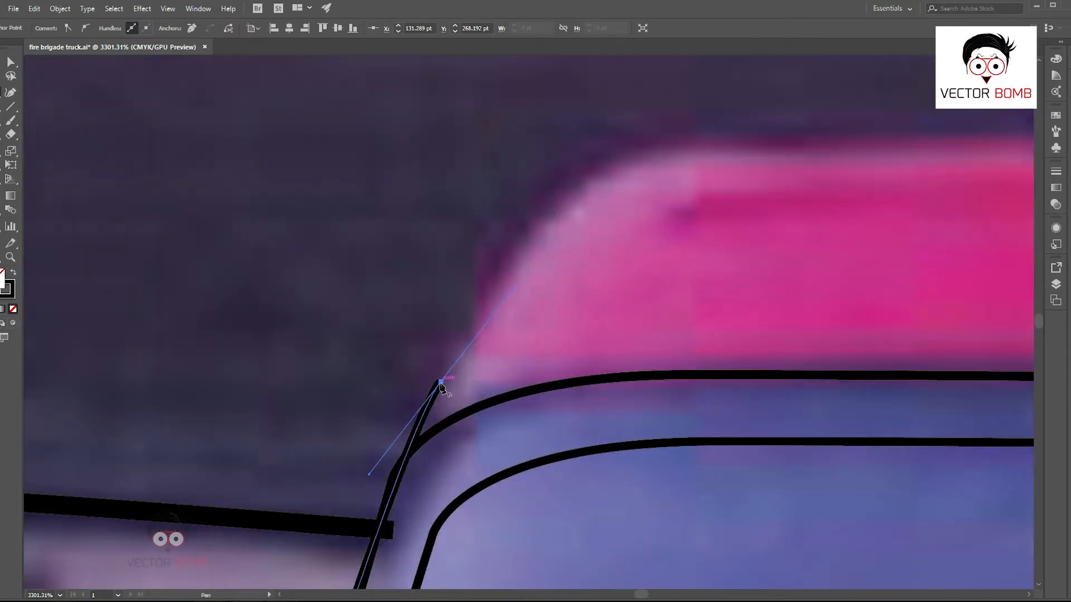
{"action": "left_click", "coordinate": [441, 382]}
{"action": "left_click_drag", "start_coordinate": [538, 242], "coordinate": [585, 212]}
{"action": "left_click_drag", "start_coordinate": [585, 213], "coordinate": [442, 311]}
{"action": "left_click_drag", "start_coordinate": [640, 249], "coordinate": [759, 248]}
{"action": "scroll", "coordinate": [277, 336], "scroll_direction": "down", "scroll_amount": 4}
{"action": "left_click_drag", "start_coordinate": [787, 323], "coordinate": [258, 289]}
{"action": "left_click", "coordinate": [258, 289]}
- Continue the body outline over the near roof corner and down the sloping edge above the side door
{"action": "left_click_drag", "start_coordinate": [649, 316], "coordinate": [546, 320]}
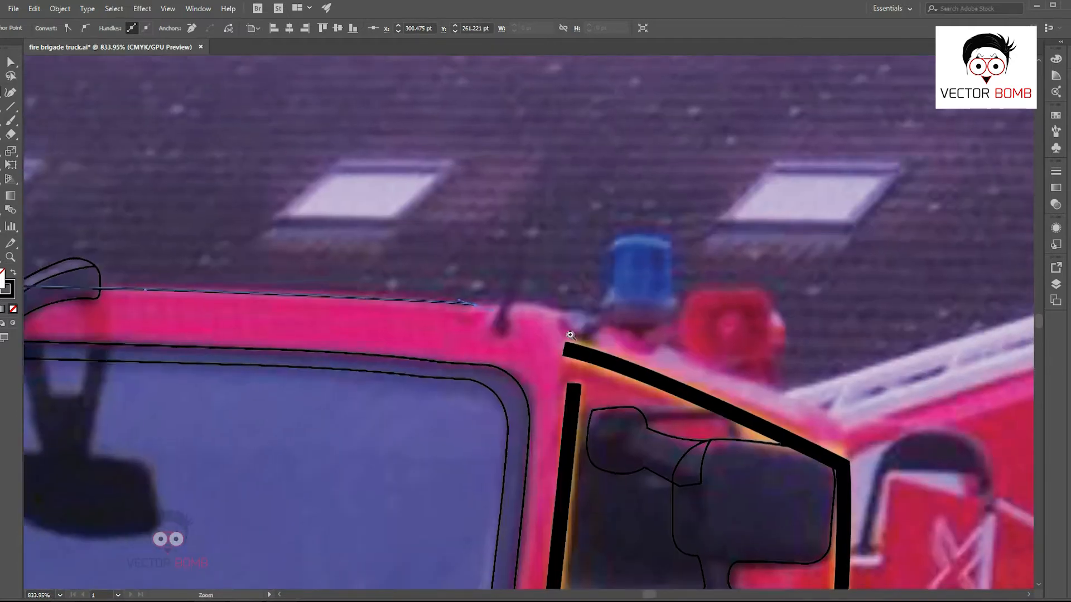
{"action": "scroll", "coordinate": [552, 324], "scroll_direction": "up", "scroll_amount": 1}
{"action": "left_click_drag", "start_coordinate": [468, 304], "coordinate": [482, 304]}
{"action": "left_click_drag", "start_coordinate": [558, 310], "coordinate": [589, 321]}
{"action": "left_click_drag", "start_coordinate": [644, 365], "coordinate": [428, 332]}
{"action": "scroll", "coordinate": [652, 396], "scroll_direction": "down", "scroll_amount": 2}
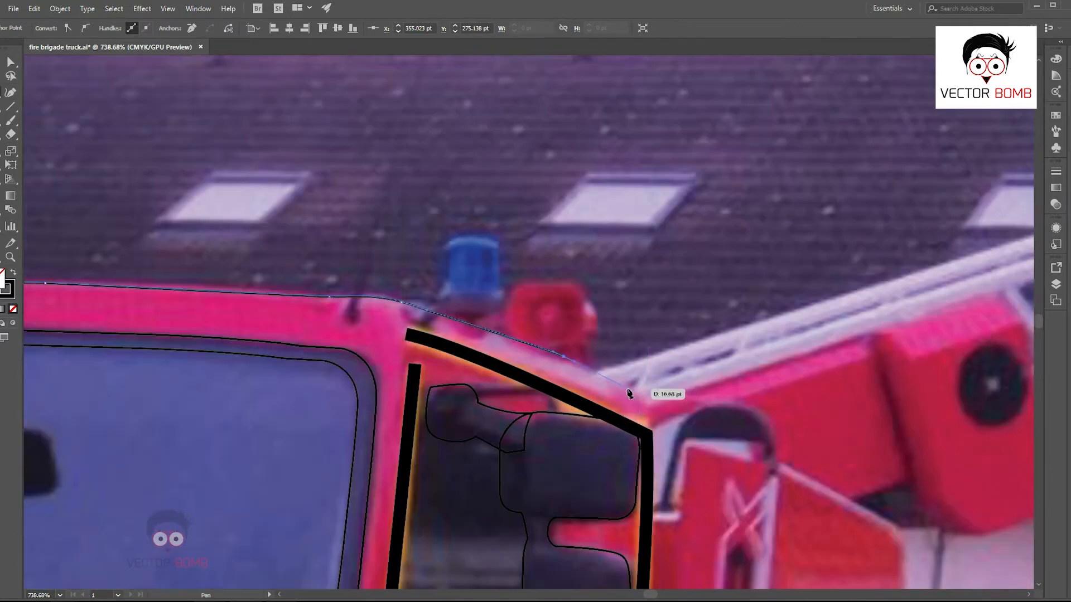
{"action": "scroll", "coordinate": [574, 273], "scroll_direction": "down", "scroll_amount": 5}
{"action": "scroll", "coordinate": [697, 455], "scroll_direction": "up", "scroll_amount": 3}
- Carry the body outline around the cab's upper rear corner and over the body panel behind the cab
{"action": "left_click_drag", "start_coordinate": [581, 251], "coordinate": [609, 283]}
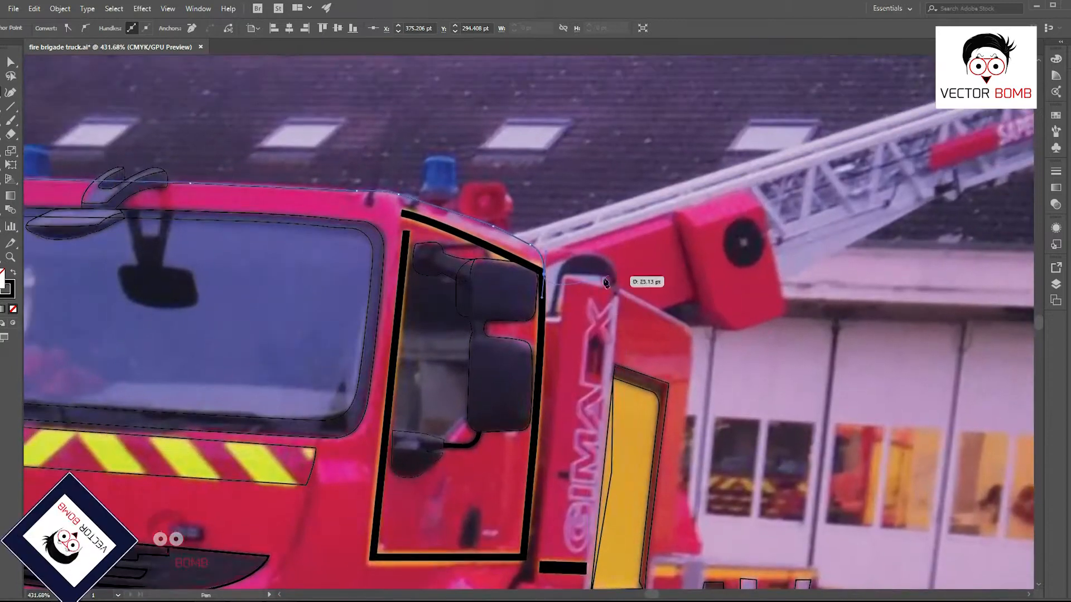
{"action": "scroll", "coordinate": [530, 229], "scroll_direction": "up", "scroll_amount": 3}
{"action": "key", "text": "ctrl+z"}
{"action": "left_click_drag", "start_coordinate": [679, 307], "coordinate": [678, 305]}
{"action": "left_click", "coordinate": [682, 316]}
- Trace the body outline down the rear edge of the red panel behind the tall shutter to its lower tip
{"action": "left_click_drag", "start_coordinate": [777, 369], "coordinate": [527, 187]}
{"action": "left_click_drag", "start_coordinate": [551, 327], "coordinate": [552, 330]}
{"action": "scroll", "coordinate": [549, 335], "scroll_direction": "down", "scroll_amount": 2}
{"action": "left_click_drag", "start_coordinate": [540, 394], "coordinate": [549, 435]}
{"action": "left_click_drag", "start_coordinate": [566, 505], "coordinate": [543, 382]}
{"action": "left_click", "coordinate": [548, 357]}
{"action": "scroll", "coordinate": [544, 363], "scroll_direction": "up", "scroll_amount": 4}
{"action": "scroll", "coordinate": [664, 310], "scroll_direction": "down", "scroll_amount": 6}
{"action": "scroll", "coordinate": [664, 310], "scroll_direction": "up", "scroll_amount": 3}
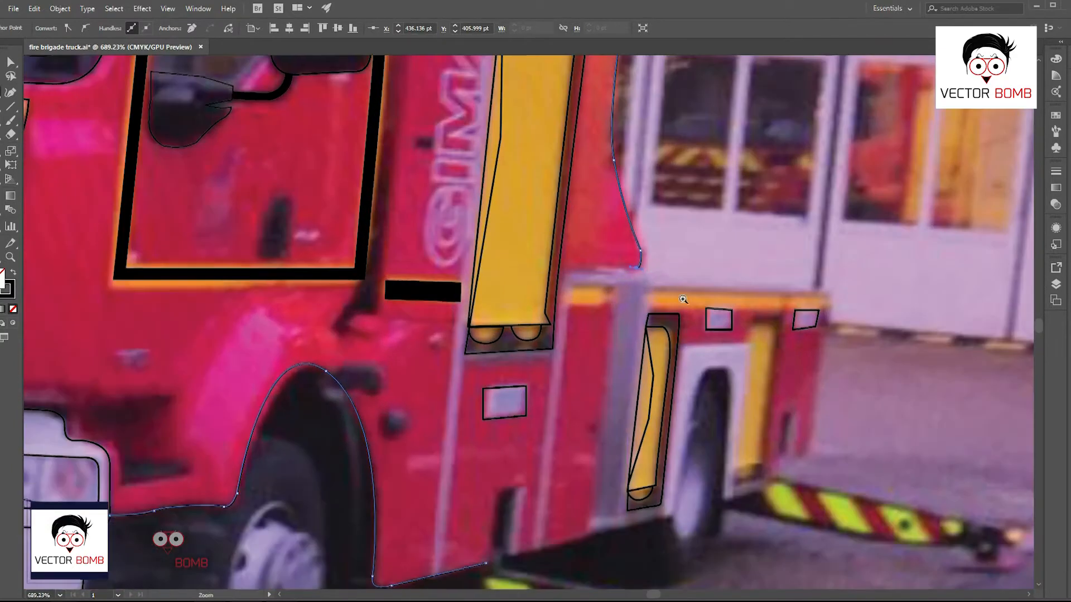
- Trace the body outline along the top of the low rear body and down its back end to the rear outrigger
{"action": "left_click", "coordinate": [833, 290]}
{"action": "left_click", "coordinate": [833, 327]}
{"action": "left_click_drag", "start_coordinate": [832, 343], "coordinate": [881, 366]}
{"action": "left_click_drag", "start_coordinate": [817, 355], "coordinate": [816, 377]}
{"action": "left_click", "coordinate": [776, 490]}
{"action": "left_click_drag", "start_coordinate": [778, 508], "coordinate": [770, 476]}
{"action": "scroll", "coordinate": [770, 477], "scroll_direction": "up", "scroll_amount": 2}
{"action": "left_click", "coordinate": [782, 464]}
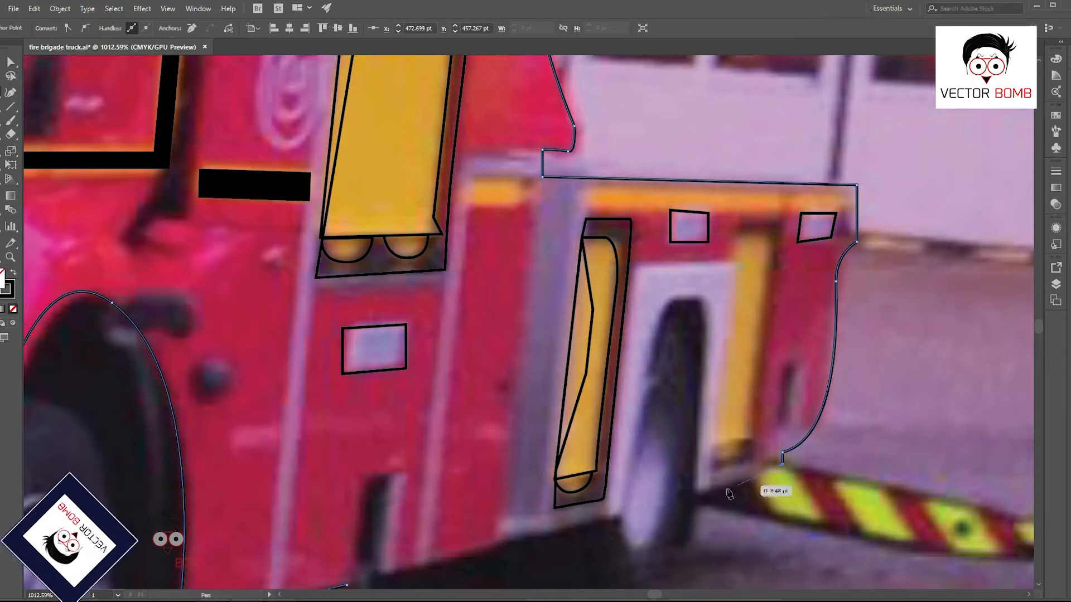
- Continue the body outline along the rear lower edge and around the rear wheel arch
{"action": "scroll", "coordinate": [715, 336], "scroll_direction": "down", "scroll_amount": 3}
{"action": "scroll", "coordinate": [718, 349], "scroll_direction": "up", "scroll_amount": 2}
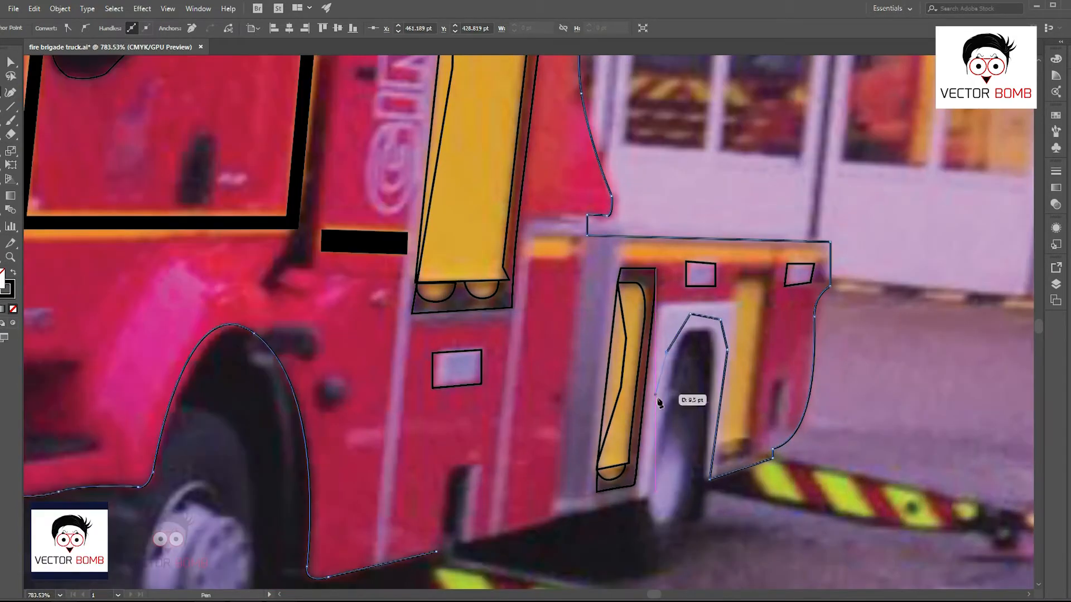
{"action": "left_click", "coordinate": [654, 405]}
{"action": "left_click", "coordinate": [648, 469]}
- Trace the lower sill between the wheels, close the body outline at its starting point, and deselect it
{"action": "left_click_drag", "start_coordinate": [592, 517], "coordinate": [636, 507]}
{"action": "left_click", "coordinate": [686, 464]}
{"action": "left_click", "coordinate": [675, 464]}
{"action": "left_click", "coordinate": [607, 486]}
{"action": "left_click_drag", "start_coordinate": [568, 488], "coordinate": [553, 484]}
{"action": "left_click_drag", "start_coordinate": [529, 506], "coordinate": [695, 428]}
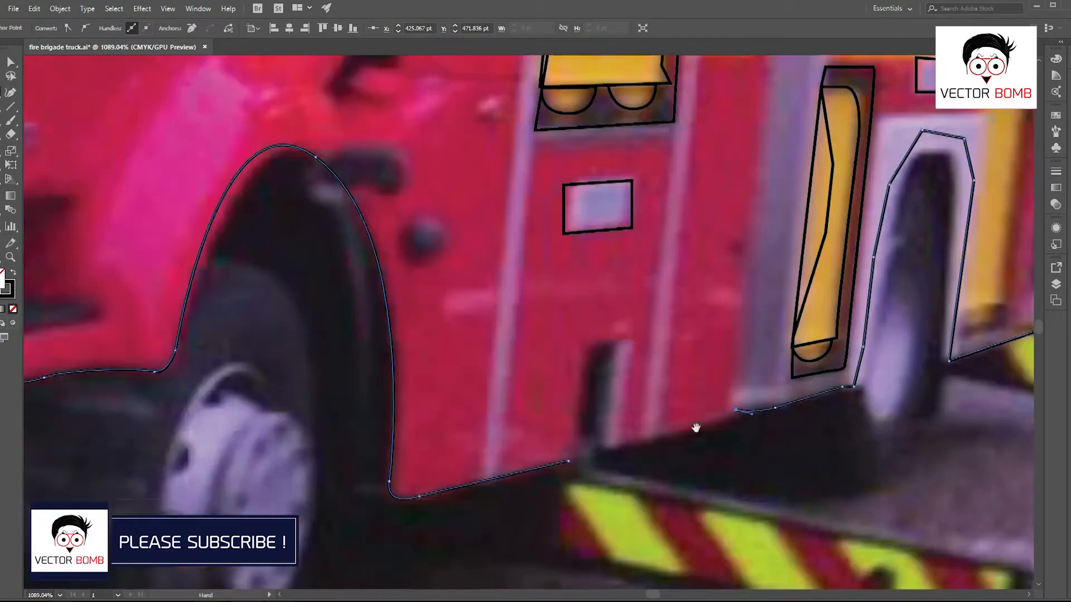
{"action": "left_click", "coordinate": [569, 462]}
{"action": "key", "text": "ctrl+shift+a"}
- Check the whole truck's line art in outline view, and return to the normal preview
{"action": "scroll", "coordinate": [914, 449], "scroll_direction": "down", "scroll_amount": 6}
{"action": "key", "text": "ctrl+y"}
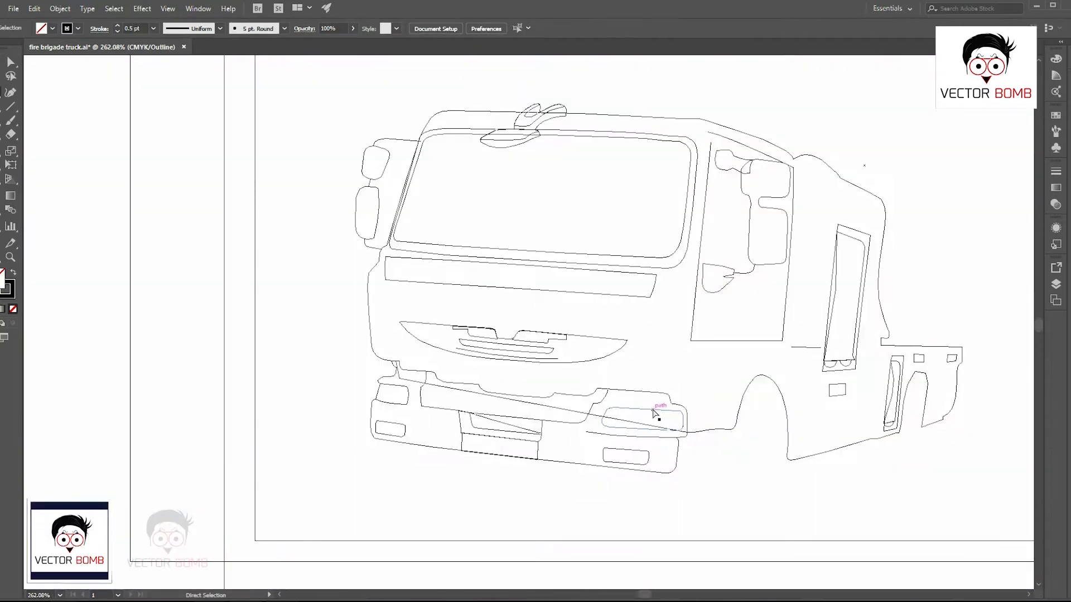
{"action": "key", "text": "ctrl+y"}
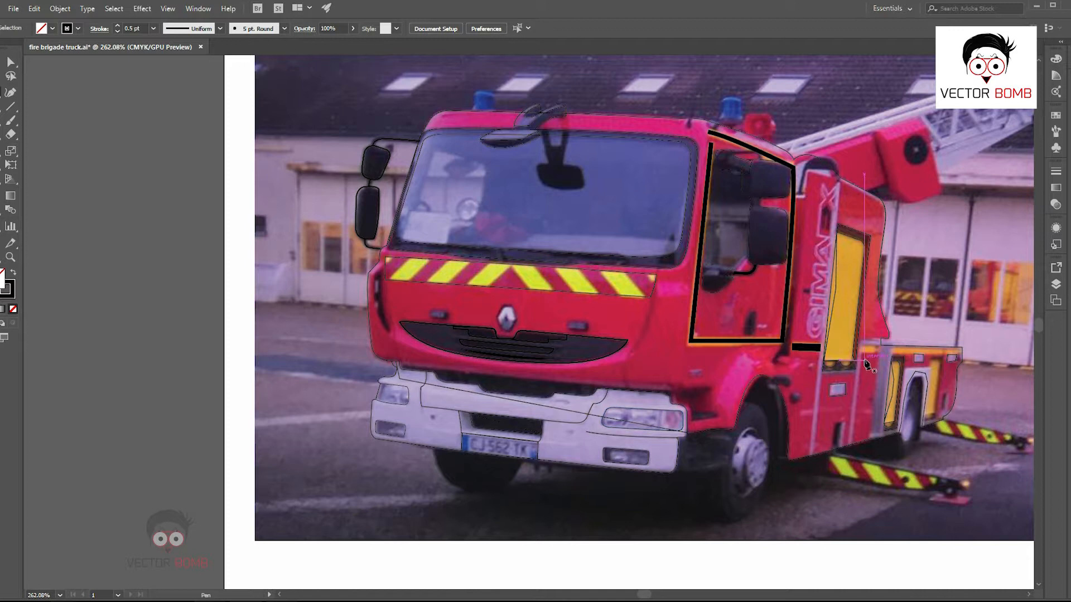
- Trace the interior rear-view mirror's outline behind the windshield, from the bracket's right edge around the upper right housing corner
{"action": "left_click_drag", "start_coordinate": [408, 426], "coordinate": [390, 351]}
{"action": "left_click_drag", "start_coordinate": [775, 354], "coordinate": [608, 409]}
{"action": "left_click_drag", "start_coordinate": [310, 121], "coordinate": [354, 278]}
{"action": "left_click_drag", "start_coordinate": [341, 278], "coordinate": [535, 278]}
{"action": "left_click", "coordinate": [584, 245]}
{"action": "left_click", "coordinate": [564, 334]}
{"action": "left_click_drag", "start_coordinate": [577, 366], "coordinate": [647, 375]}
{"action": "left_click_drag", "start_coordinate": [568, 347], "coordinate": [582, 348]}
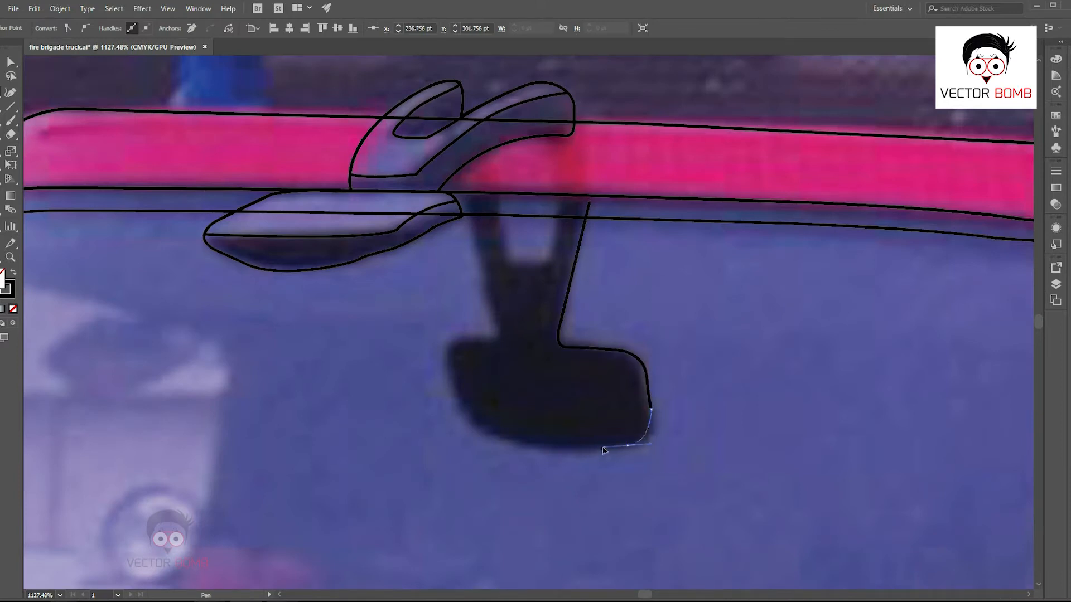
- Complete the rear-view mirror outline along its lower edge, around its left side, up the bracket, and close it at the windshield top
{"action": "left_click", "coordinate": [451, 378]}
{"action": "left_click_drag", "start_coordinate": [450, 357], "coordinate": [580, 333]}
{"action": "left_click_drag", "start_coordinate": [478, 341], "coordinate": [491, 340]}
{"action": "left_click_drag", "start_coordinate": [498, 315], "coordinate": [491, 282]}
{"action": "left_click_drag", "start_coordinate": [470, 220], "coordinate": [468, 190]}
{"action": "left_click_drag", "start_coordinate": [468, 189], "coordinate": [548, 307]}
{"action": "left_click_drag", "start_coordinate": [524, 177], "coordinate": [533, 116]}
{"action": "left_click", "coordinate": [751, 192]}
- Trace the rounded U-shaped opening inside the rear-view mirror's bracket as a closed shape and deselect it
{"action": "left_click", "coordinate": [576, 179]}
{"action": "left_click", "coordinate": [586, 295]}
{"action": "left_click_drag", "start_coordinate": [605, 323], "coordinate": [625, 325]}
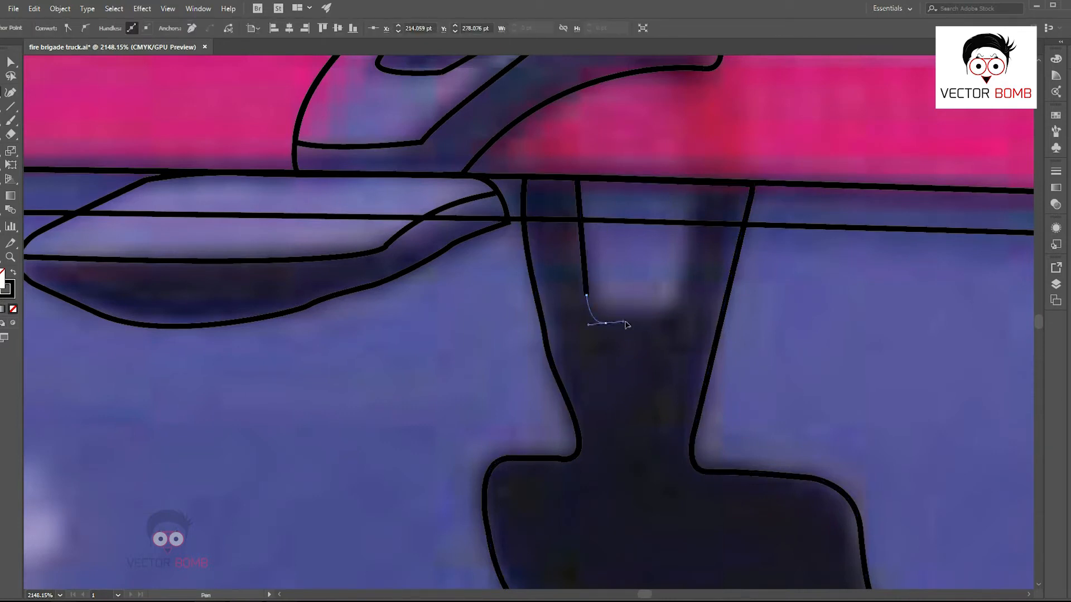
{"action": "left_click", "coordinate": [577, 180]}
{"action": "key", "text": "v"}
{"action": "left_click", "coordinate": [569, 318]}
{"action": "scroll", "coordinate": [568, 318], "scroll_direction": "down", "scroll_amount": 6}
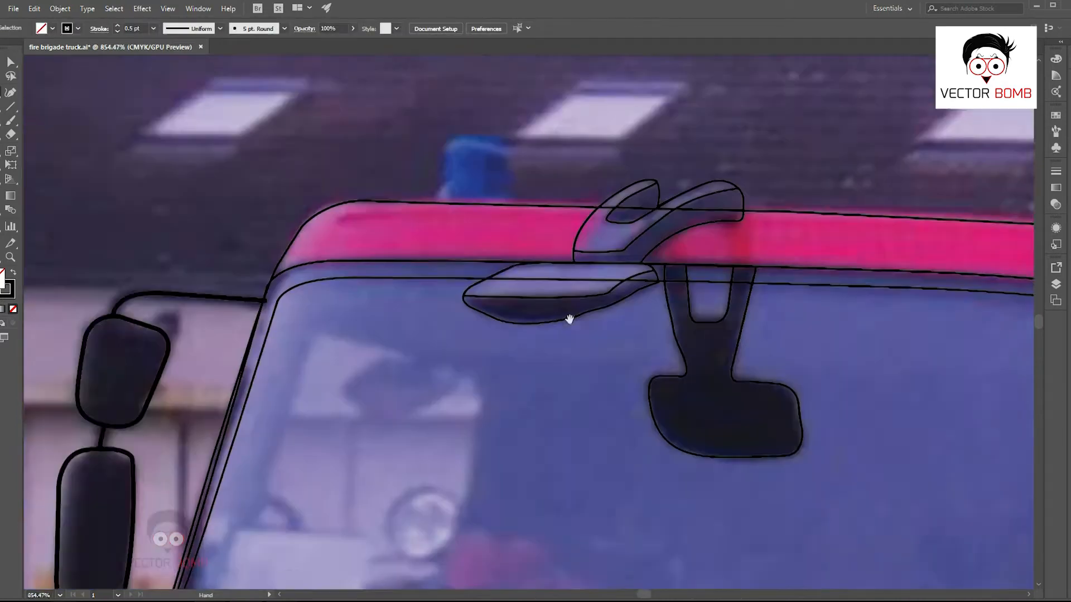
- Trace the upper edge of the light dashboard band across the lower windshield, from its right edge toward the left
{"action": "left_click_drag", "start_coordinate": [452, 362], "coordinate": [546, 311]}
{"action": "key", "text": "p"}
{"action": "left_click_drag", "start_coordinate": [442, 301], "coordinate": [490, 305]}
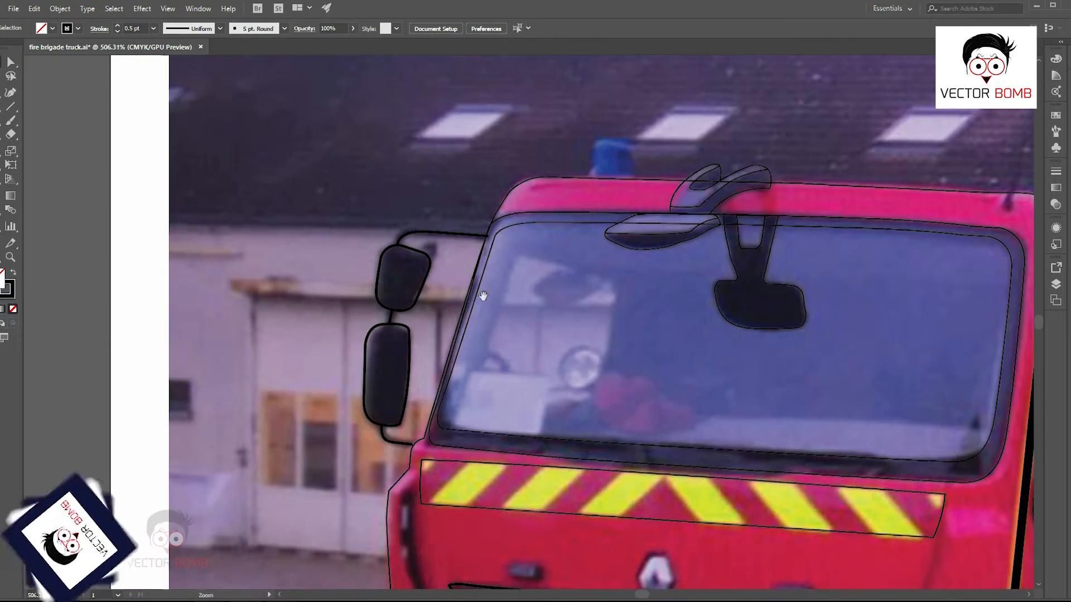
{"action": "scroll", "coordinate": [562, 341], "scroll_direction": "up", "scroll_amount": 1}
{"action": "left_click", "coordinate": [504, 245]}
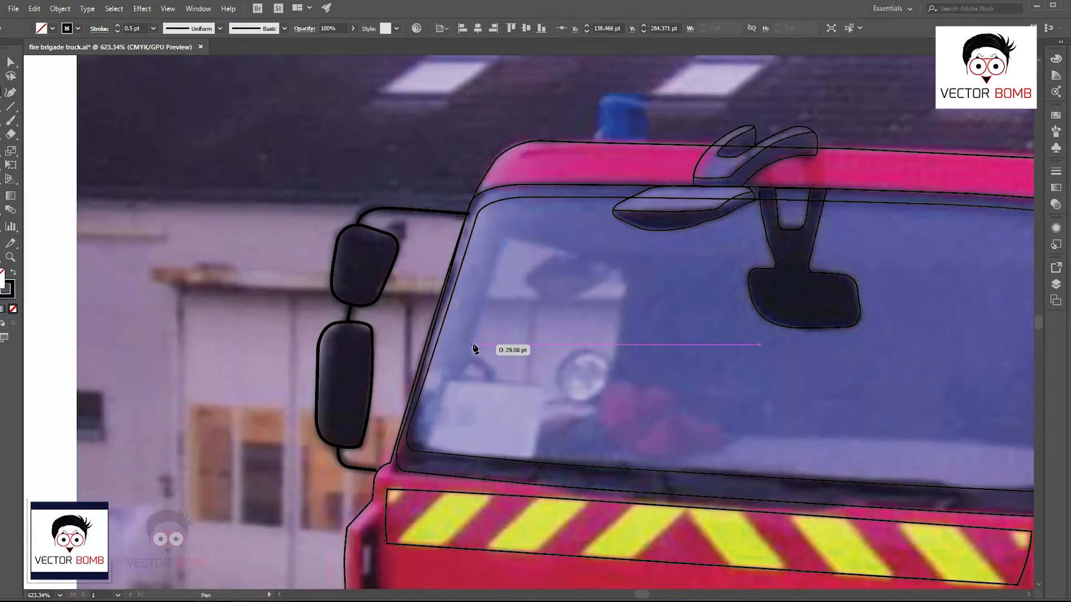
{"action": "key", "text": "ctrl+z"}
{"action": "left_click_drag", "start_coordinate": [556, 282], "coordinate": [474, 270]}
{"action": "left_click_drag", "start_coordinate": [617, 400], "coordinate": [540, 306]}
{"action": "left_click", "coordinate": [930, 344]}
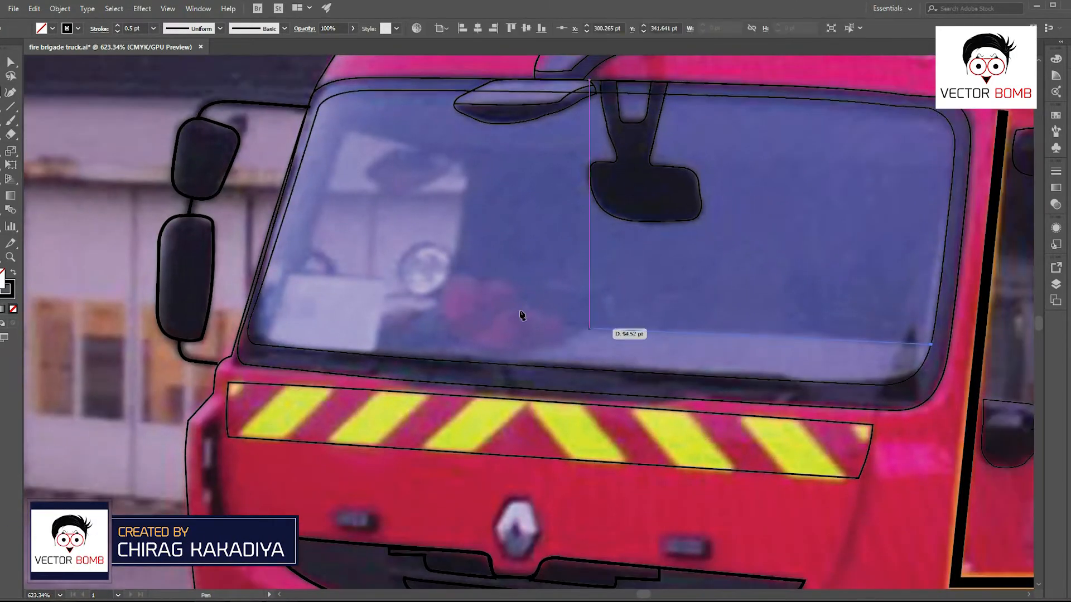
{"action": "left_click", "coordinate": [577, 330]}
{"action": "left_click", "coordinate": [425, 314]}
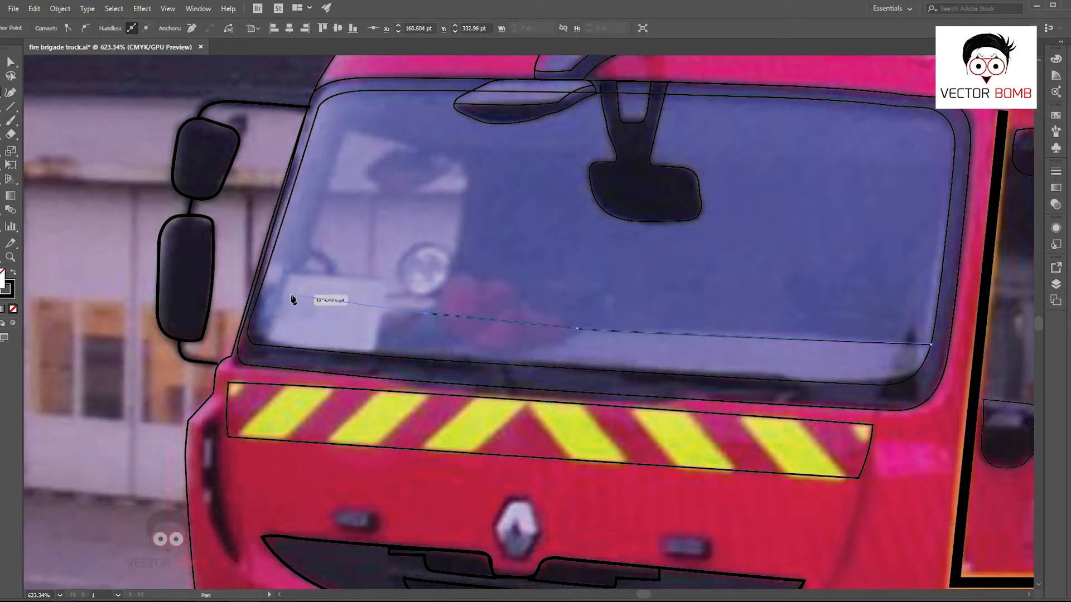
- Close the dashboard band along the lower windshield edge, curve its right corner, and deselect it
{"action": "scroll", "coordinate": [809, 384], "scroll_direction": "up", "scroll_amount": 3}
{"action": "left_click", "coordinate": [348, 354]}
{"action": "left_click", "coordinate": [722, 377]}
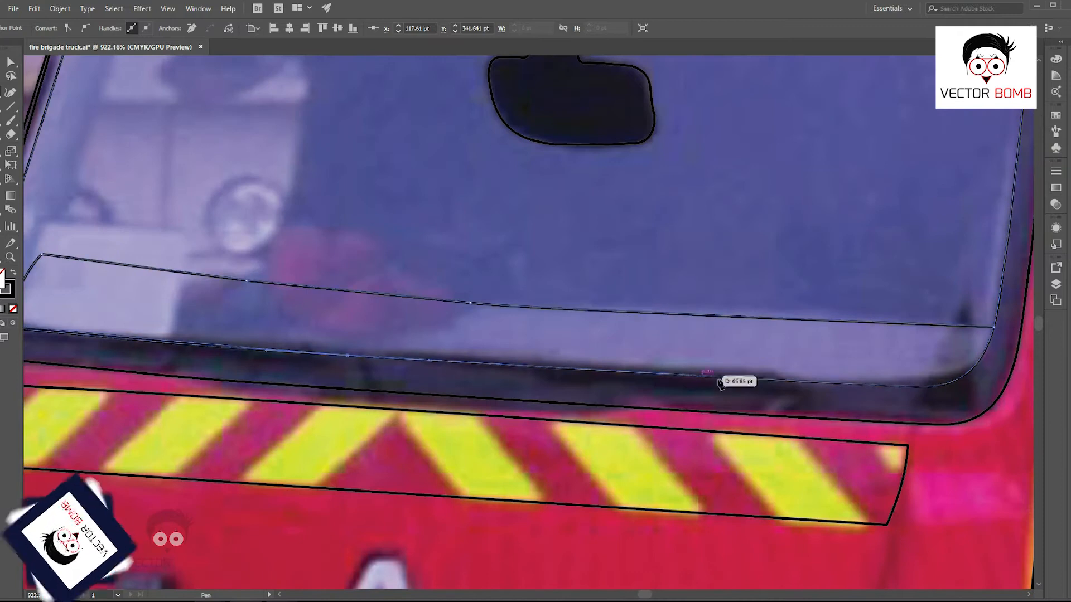
{"action": "left_click_drag", "start_coordinate": [993, 327], "coordinate": [992, 262]}
{"action": "key", "text": "ctrl+z"}
{"action": "left_click_drag", "start_coordinate": [993, 327], "coordinate": [1013, 246]}
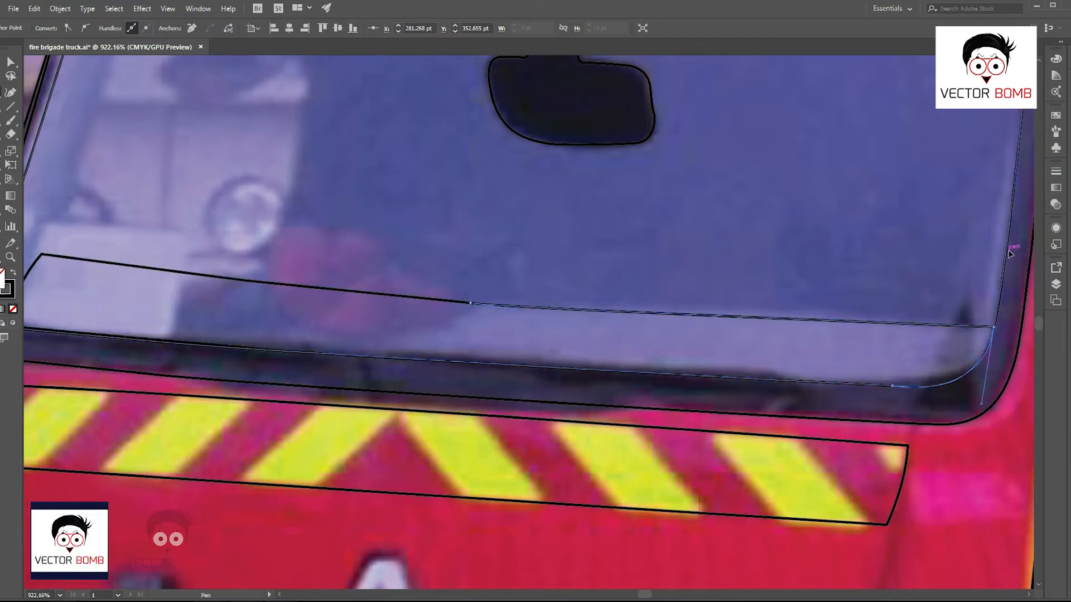
{"action": "key", "text": "ctrl+shift+a"}
- Trace the light rounded reflection in the windshield's left part as a closed shape and deselect it
{"action": "scroll", "coordinate": [1026, 379], "scroll_direction": "down", "scroll_amount": 3}
{"action": "scroll", "coordinate": [739, 287], "scroll_direction": "up", "scroll_amount": 3}
{"action": "left_click", "coordinate": [646, 168]}
{"action": "left_click", "coordinate": [799, 201]}
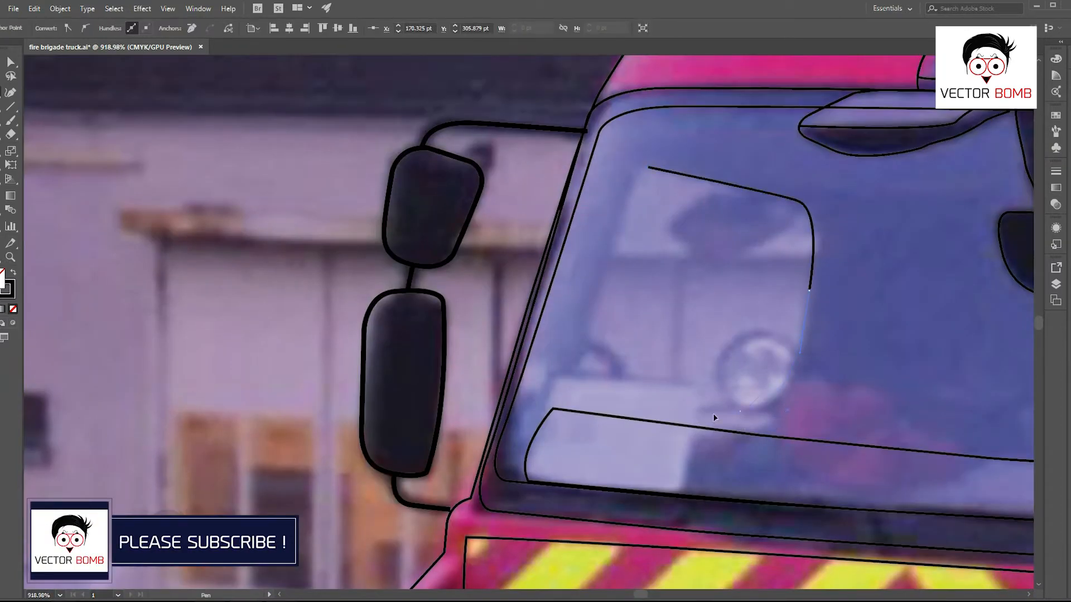
{"action": "left_click_drag", "start_coordinate": [631, 183], "coordinate": [636, 170]}
{"action": "left_click", "coordinate": [647, 167]}
{"action": "key", "text": "ctrl+shift+a"}
- Trace the pale paper patch at the windshield's lower left corner as a closed four-sided shape and deselect it
{"action": "left_click_drag", "start_coordinate": [706, 326], "coordinate": [693, 261]}
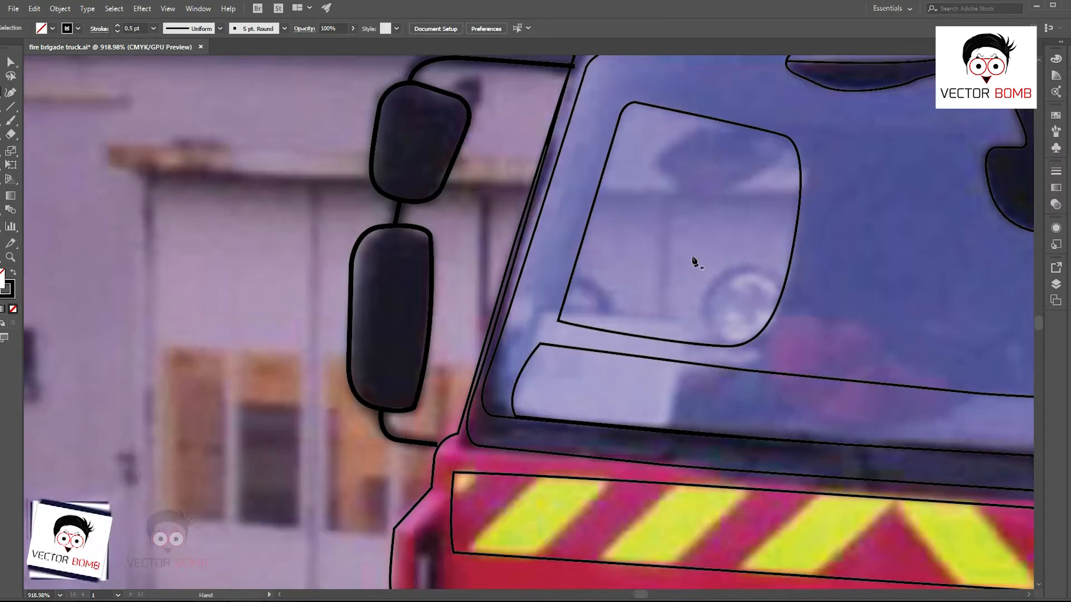
{"action": "left_click", "coordinate": [506, 417]}
{"action": "left_click_drag", "start_coordinate": [528, 345], "coordinate": [542, 311]}
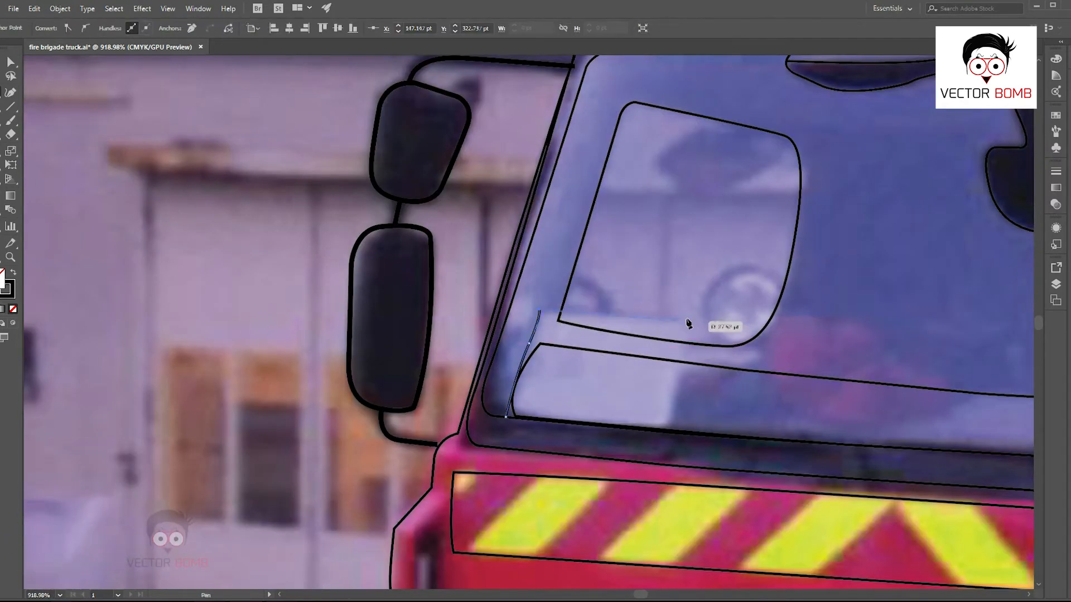
{"action": "left_click", "coordinate": [506, 417]}
{"action": "key", "text": "ctrl+shift+a"}
{"action": "scroll", "coordinate": [544, 353], "scroll_direction": "down", "scroll_amount": 4}
{"action": "scroll", "coordinate": [704, 346], "scroll_direction": "up", "scroll_amount": 2}
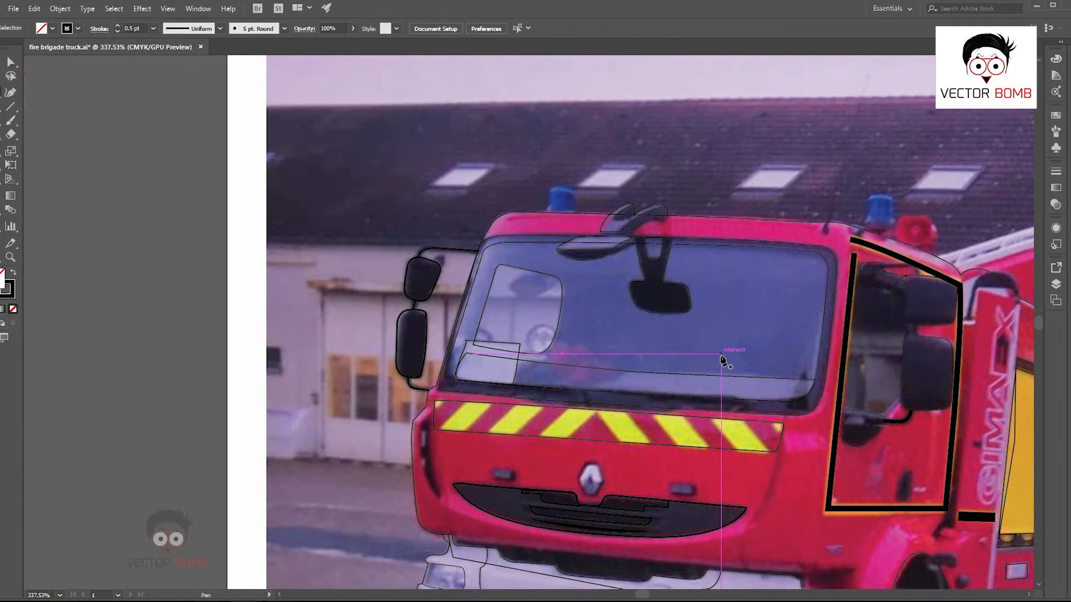
- Trace the window glass in the cab's side door behind the side mirrors, close the shape, and deselect it
{"action": "scroll", "coordinate": [723, 362], "scroll_direction": "up", "scroll_amount": 2}
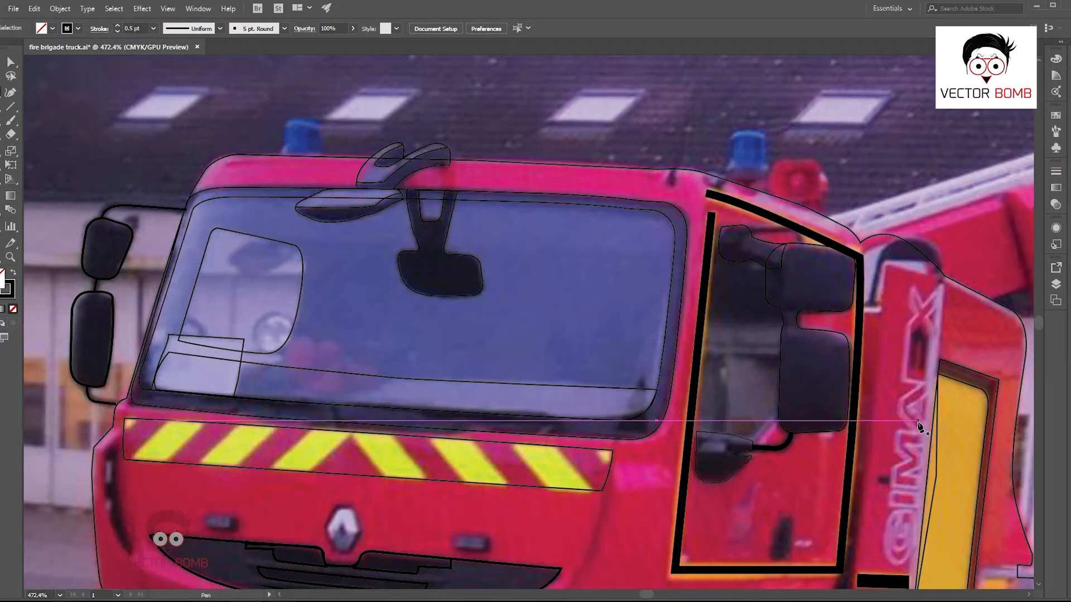
{"action": "scroll", "coordinate": [724, 443], "scroll_direction": "up", "scroll_amount": 2}
{"action": "key", "text": "ctrl+a"}
{"action": "key", "text": "ctrl+1"}
{"action": "key", "text": "ctrl+shift+a"}
{"action": "scroll", "coordinate": [418, 368], "scroll_direction": "up", "scroll_amount": 5}
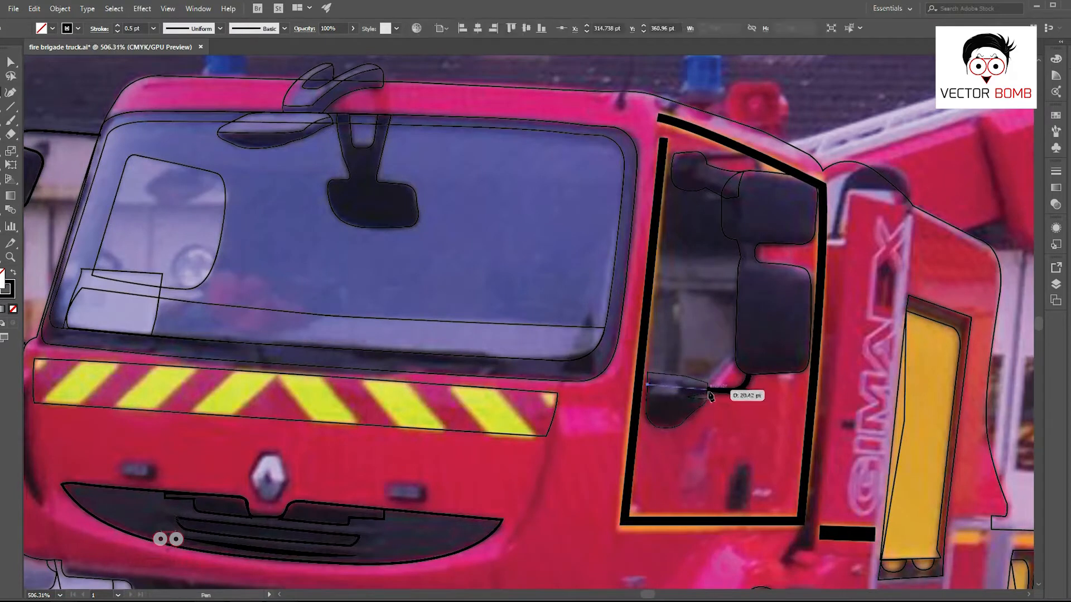
{"action": "left_click", "coordinate": [709, 390]}
{"action": "left_click", "coordinate": [738, 353]}
{"action": "left_click_drag", "start_coordinate": [791, 284], "coordinate": [802, 363]}
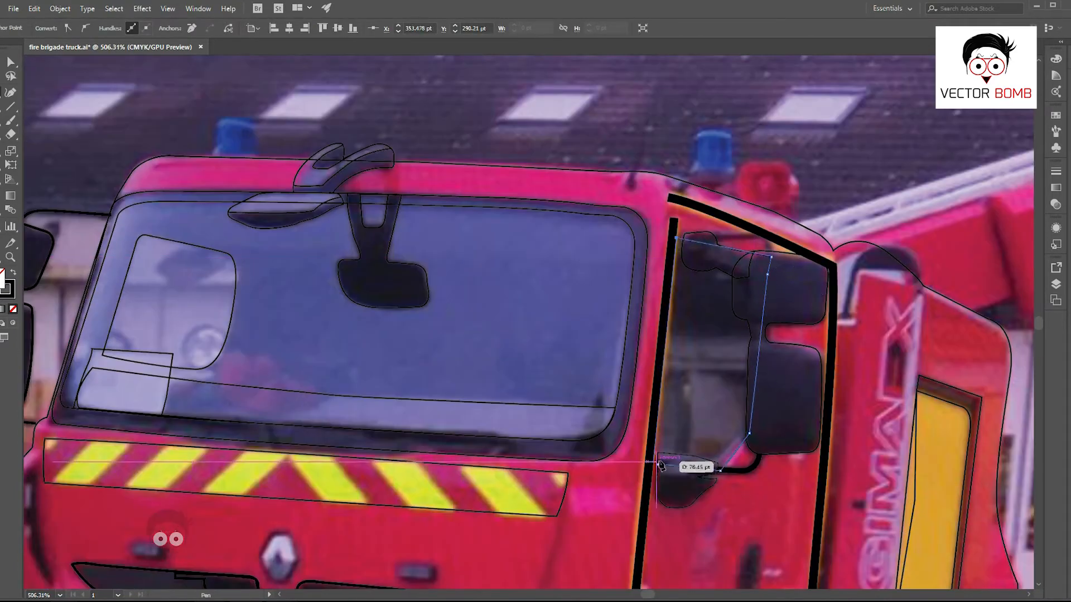
{"action": "left_click", "coordinate": [658, 463]}
{"action": "key", "text": "ctrl+shift+a"}
- Trace the red ladder arm behind the cab, including its box-shaped end, as one closed outline
{"action": "left_click_drag", "start_coordinate": [879, 349], "coordinate": [849, 186]}
{"action": "scroll", "coordinate": [825, 167], "scroll_direction": "down", "scroll_amount": 3}
{"action": "left_click_drag", "start_coordinate": [908, 265], "coordinate": [519, 306]}
{"action": "left_click_drag", "start_coordinate": [504, 201], "coordinate": [383, 433]}
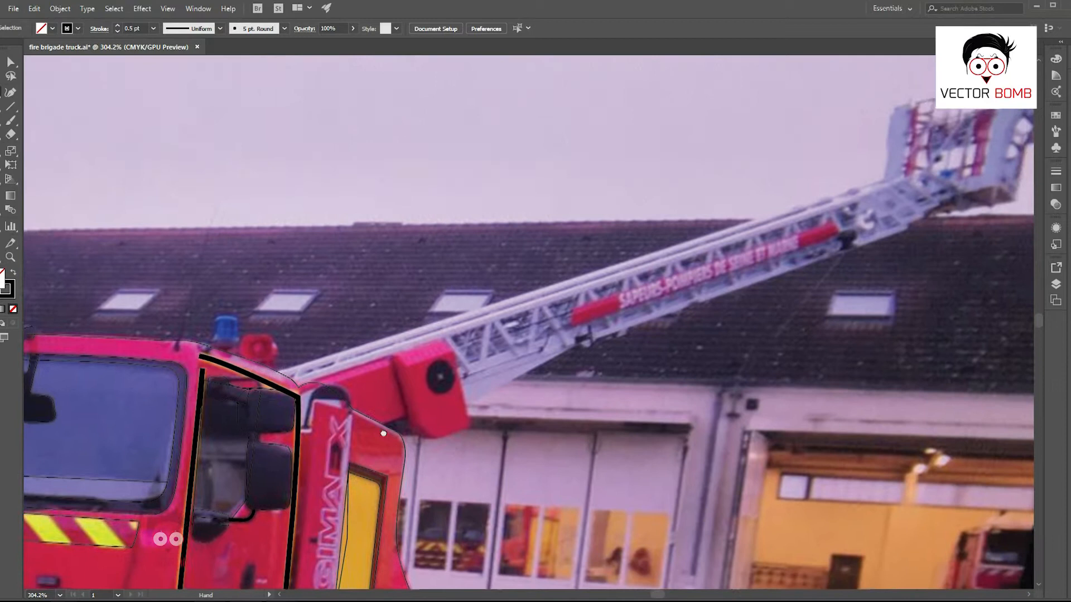
{"action": "scroll", "coordinate": [295, 390], "scroll_direction": "up", "scroll_amount": 4}
{"action": "left_click_drag", "start_coordinate": [761, 235], "coordinate": [796, 273]}
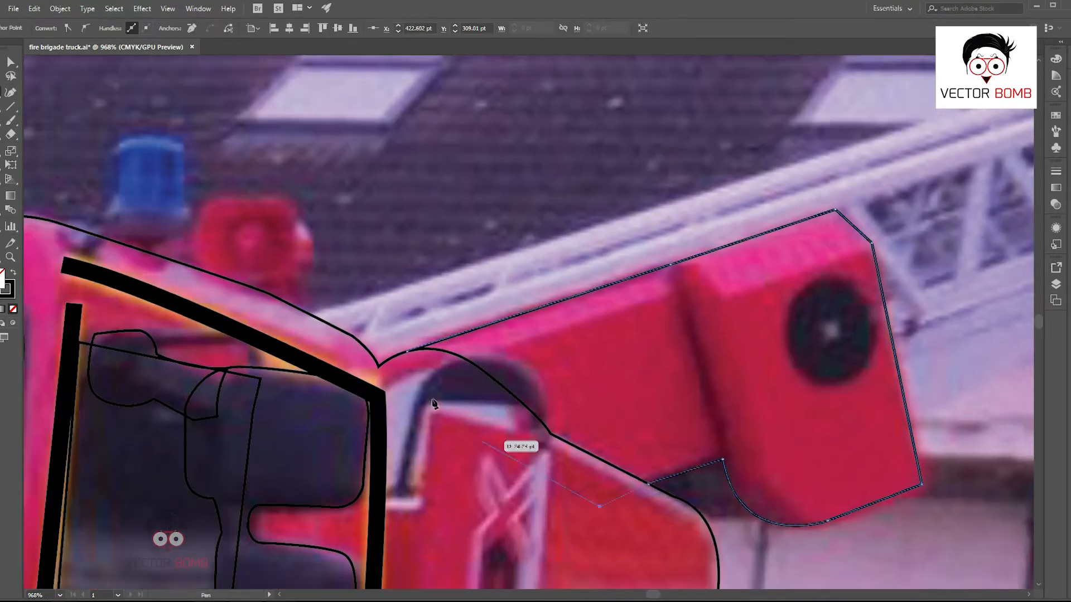
{"action": "scroll", "coordinate": [603, 442], "scroll_direction": "up", "scroll_amount": 3}
{"action": "scroll", "coordinate": [480, 441], "scroll_direction": "up", "scroll_amount": 1}
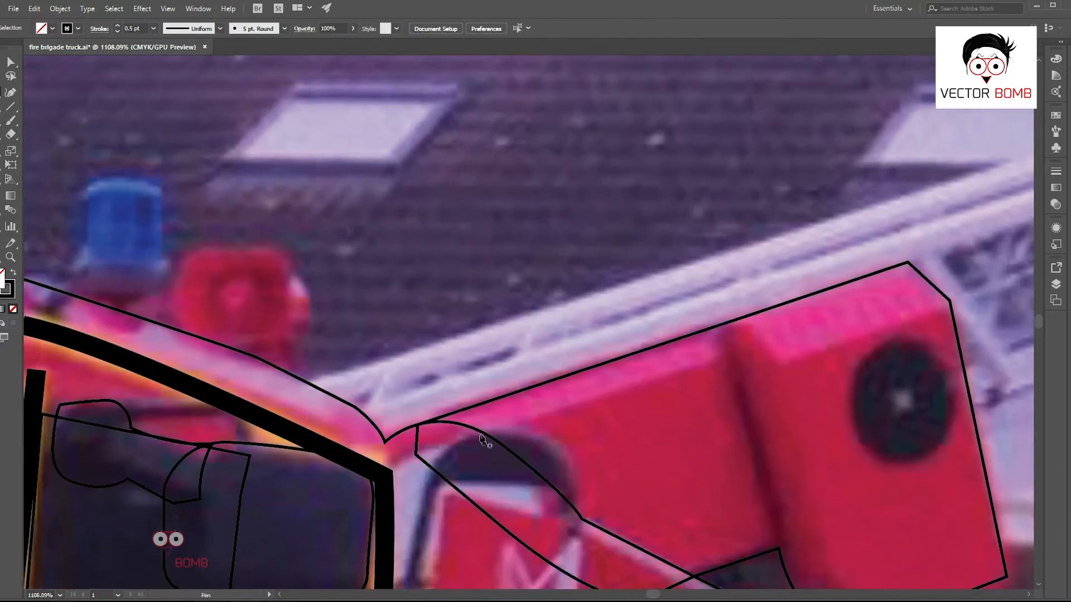
- Trace the bright highlight strip along the red ladder arm's upper edge as a closed shape and deselect it
{"action": "left_click", "coordinate": [729, 354]}
{"action": "left_click_drag", "start_coordinate": [686, 336], "coordinate": [655, 346]}
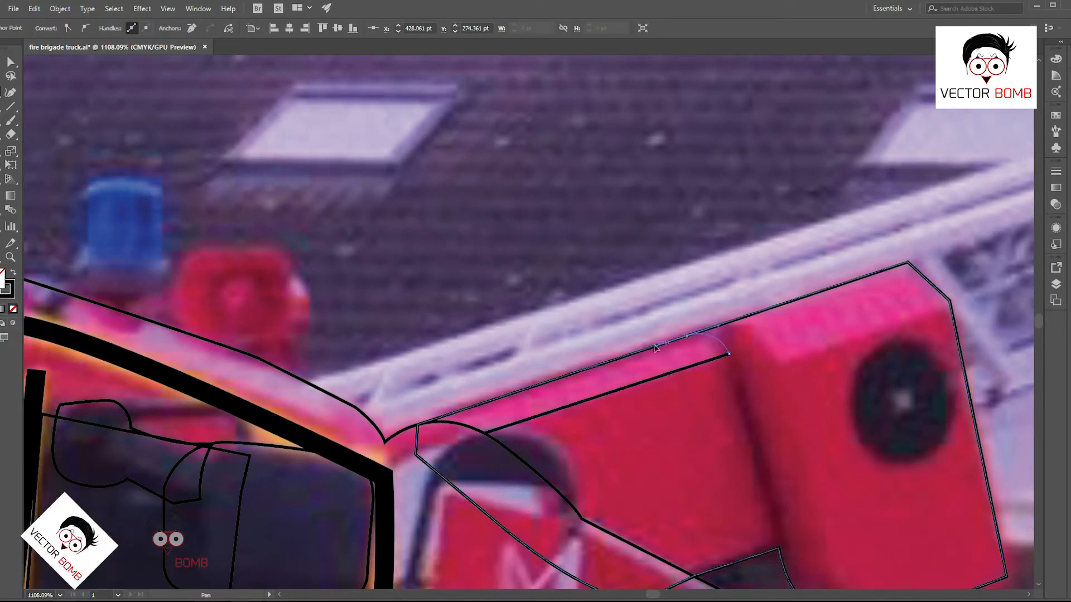
{"action": "left_click", "coordinate": [483, 434]}
{"action": "key", "text": "ctrl+shift+a"}
- Trace the bright top face of the box at the end of the red ladder arm
{"action": "left_click_drag", "start_coordinate": [754, 391], "coordinate": [668, 439]}
{"action": "scroll", "coordinate": [641, 440], "scroll_direction": "up", "scroll_amount": 1}
{"action": "left_click", "coordinate": [596, 379]}
{"action": "left_click", "coordinate": [628, 381]}
{"action": "left_click", "coordinate": [596, 379]}
{"action": "scroll", "coordinate": [768, 392], "scroll_direction": "down", "scroll_amount": 3}
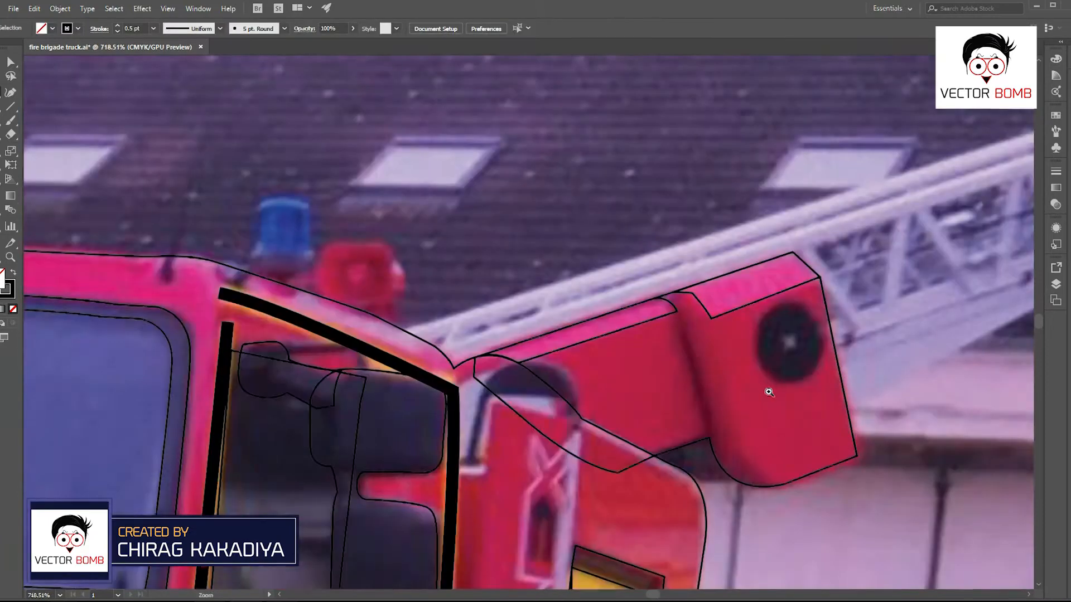
- Draw the edge line separating the red arm from its box-shaped end, down to the bottom, and deselect it
{"action": "scroll", "coordinate": [767, 392], "scroll_direction": "up", "scroll_amount": 2}
{"action": "left_click", "coordinate": [660, 265]}
{"action": "left_click", "coordinate": [673, 342]}
{"action": "left_click", "coordinate": [703, 463]}
{"action": "key", "text": "ctrl+shift+a"}
{"action": "scroll", "coordinate": [862, 430], "scroll_direction": "down", "scroll_amount": 1}
{"action": "scroll", "coordinate": [863, 430], "scroll_direction": "down", "scroll_amount": 2}
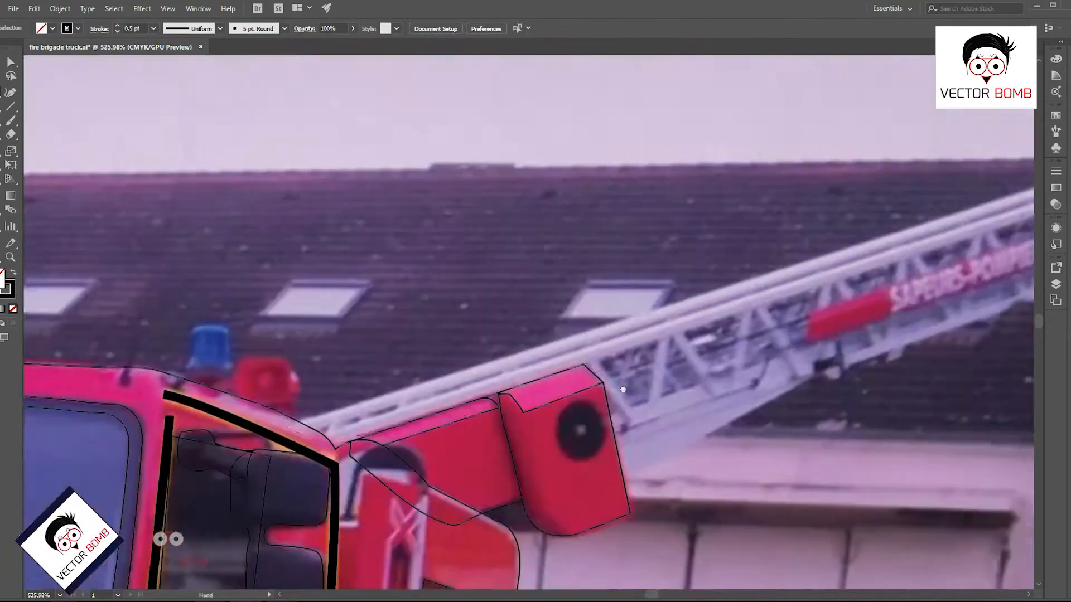
- Start the ladder rail outline at the cab roof and trace its upper edge to the rescue basket
{"action": "scroll", "coordinate": [663, 349], "scroll_direction": "down", "scroll_amount": 1}
{"action": "left_click_drag", "start_coordinate": [857, 373], "coordinate": [631, 401]}
{"action": "scroll", "coordinate": [227, 411], "scroll_direction": "up", "scroll_amount": 1}
{"action": "left_click_drag", "start_coordinate": [96, 425], "coordinate": [240, 397]}
{"action": "scroll", "coordinate": [239, 397], "scroll_direction": "down", "scroll_amount": 1}
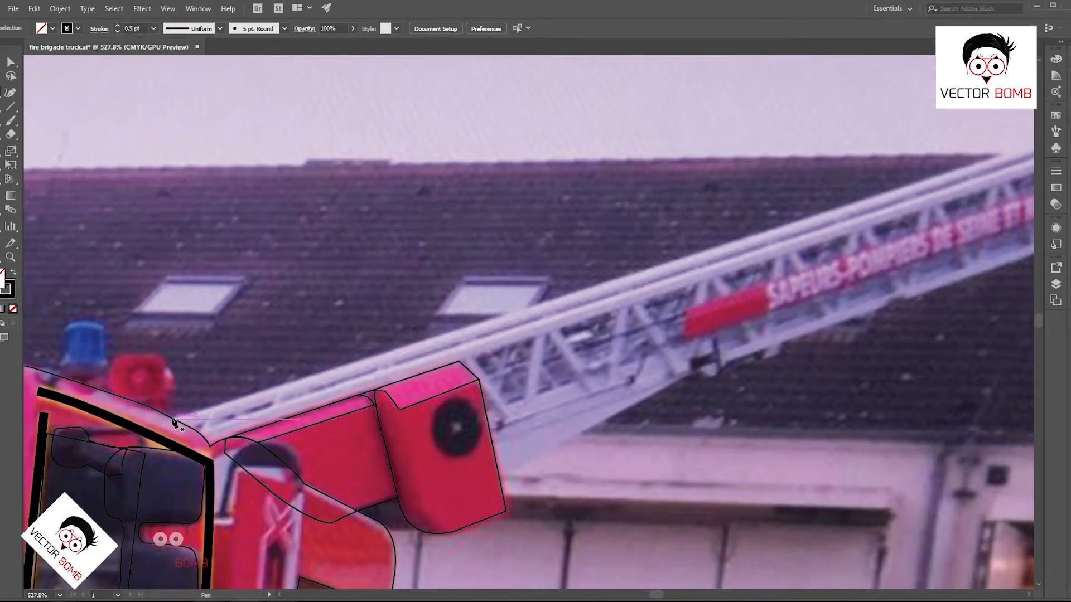
{"action": "left_click", "coordinate": [174, 426]}
{"action": "left_click_drag", "start_coordinate": [975, 160], "coordinate": [789, 191]}
{"action": "left_click", "coordinate": [782, 193]}
{"action": "left_click_drag", "start_coordinate": [941, 144], "coordinate": [731, 210]}
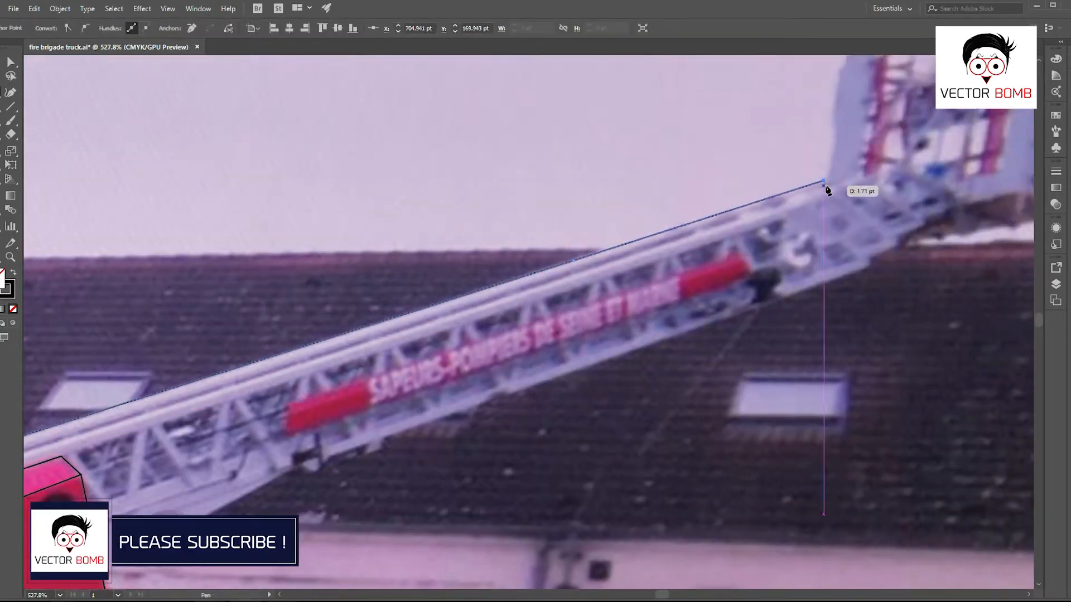
{"action": "left_click_drag", "start_coordinate": [824, 186], "coordinate": [822, 205]}
{"action": "scroll", "coordinate": [814, 204], "scroll_direction": "down", "scroll_amount": 1}
{"action": "left_click_drag", "start_coordinate": [833, 155], "coordinate": [780, 233]}
{"action": "scroll", "coordinate": [772, 269], "scroll_direction": "up", "scroll_amount": 1}
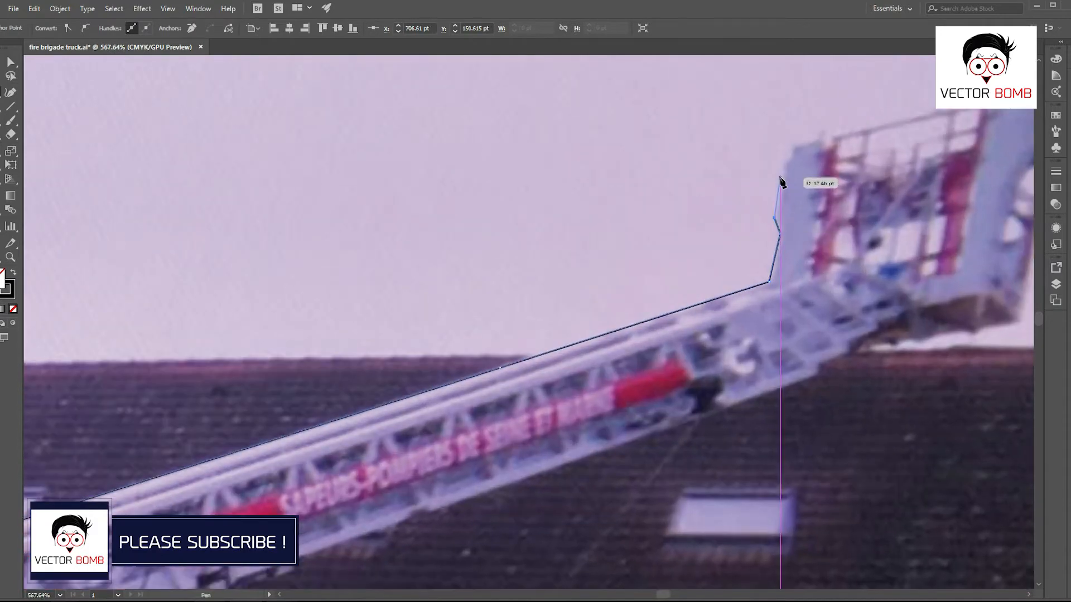
{"action": "left_click", "coordinate": [780, 177]}
{"action": "left_click", "coordinate": [780, 167]}
{"action": "left_click", "coordinate": [793, 156]}
{"action": "left_click", "coordinate": [793, 144]}
{"action": "left_click_drag", "start_coordinate": [879, 203], "coordinate": [774, 283]}
{"action": "left_click_drag", "start_coordinate": [774, 283], "coordinate": [829, 238]}
{"action": "scroll", "coordinate": [829, 238], "scroll_direction": "up", "scroll_amount": 1}
{"action": "left_click", "coordinate": [793, 224]}
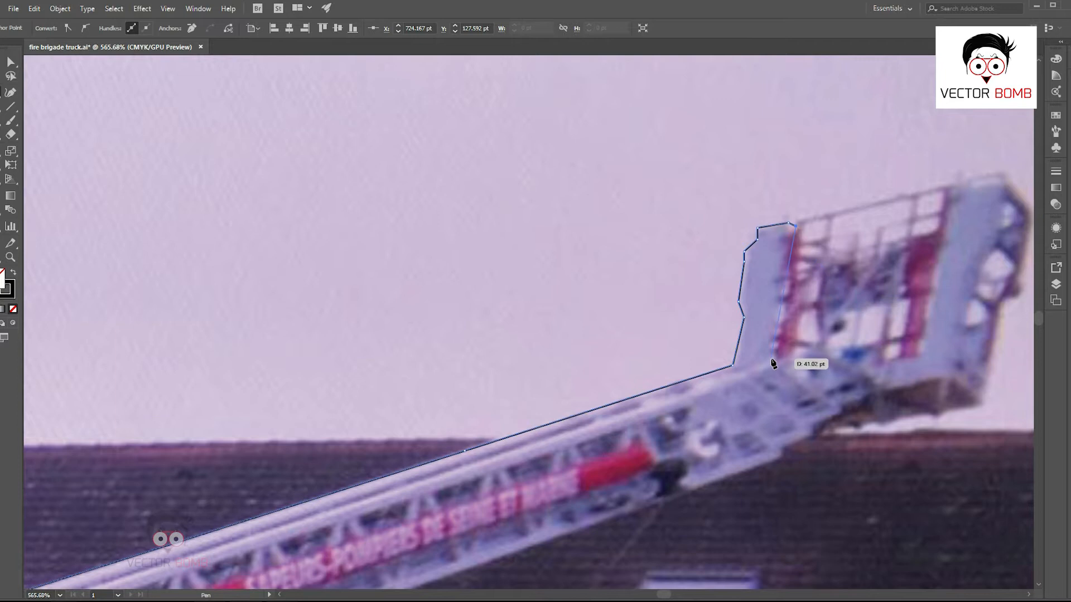
{"action": "scroll", "coordinate": [908, 350], "scroll_direction": "down", "scroll_amount": 1}
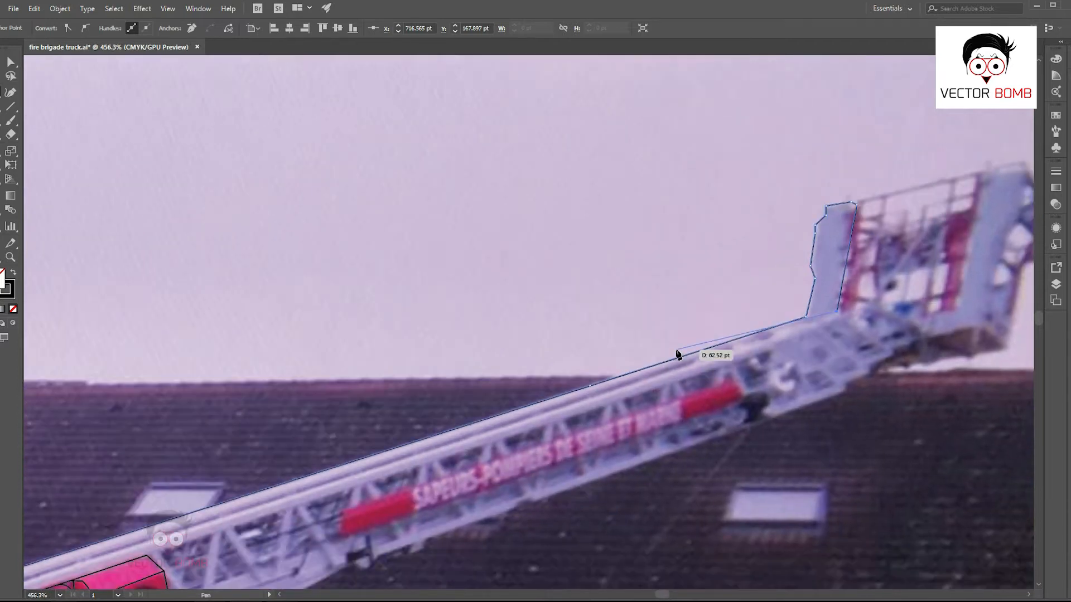
{"action": "scroll", "coordinate": [678, 354], "scroll_direction": "down", "scroll_amount": 2}
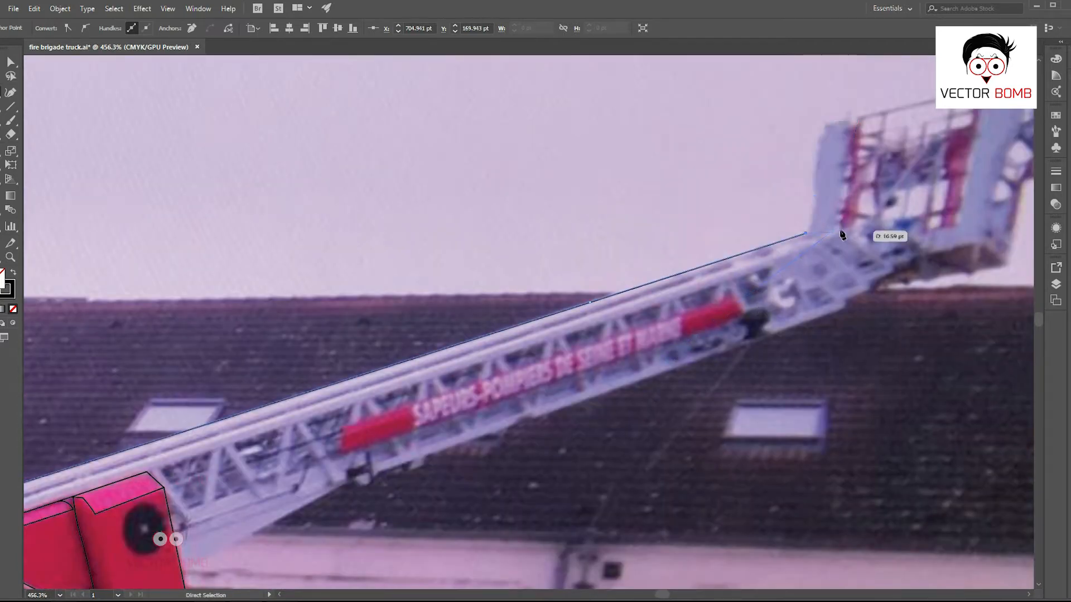
- Continue the ladder rail outline around its tip and back along its lower edge to the cab, and close it
{"action": "left_click", "coordinate": [838, 229]}
{"action": "left_click_drag", "start_coordinate": [736, 282], "coordinate": [911, 248]}
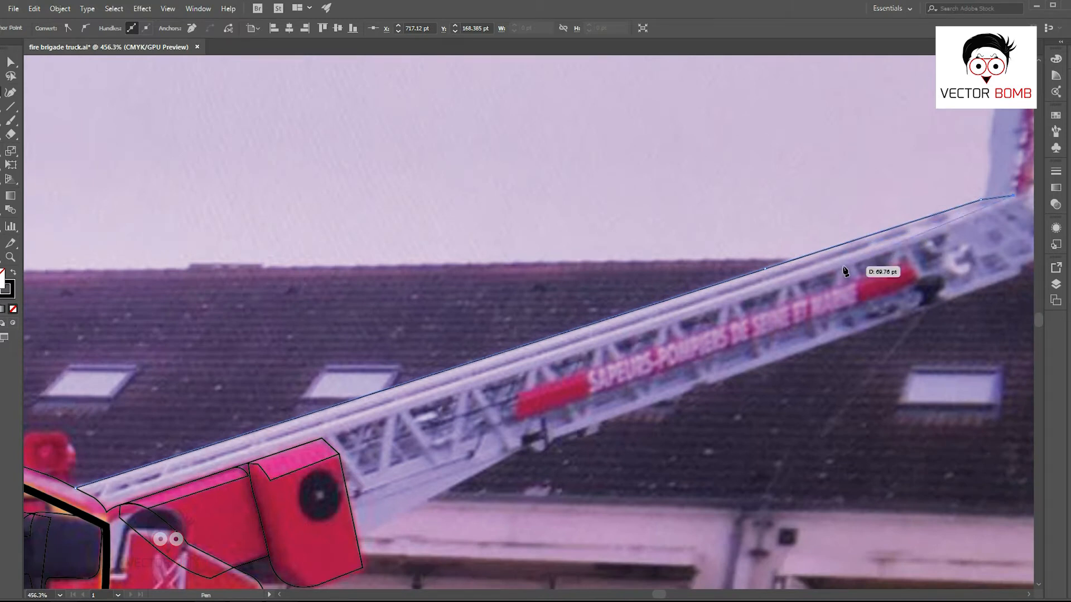
{"action": "left_click_drag", "start_coordinate": [1012, 216], "coordinate": [995, 222]}
{"action": "left_click_drag", "start_coordinate": [486, 392], "coordinate": [574, 362]}
{"action": "left_click", "coordinate": [486, 391]}
{"action": "left_click", "coordinate": [293, 454]}
{"action": "left_click_drag", "start_coordinate": [303, 435], "coordinate": [351, 435]}
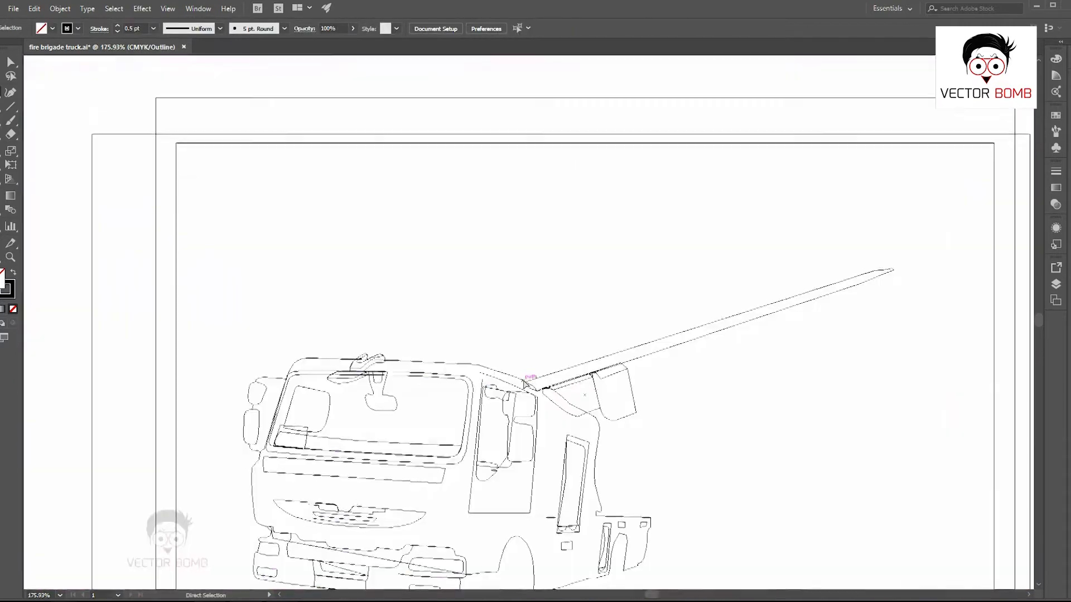
{"action": "key", "text": "ctrl+y"}
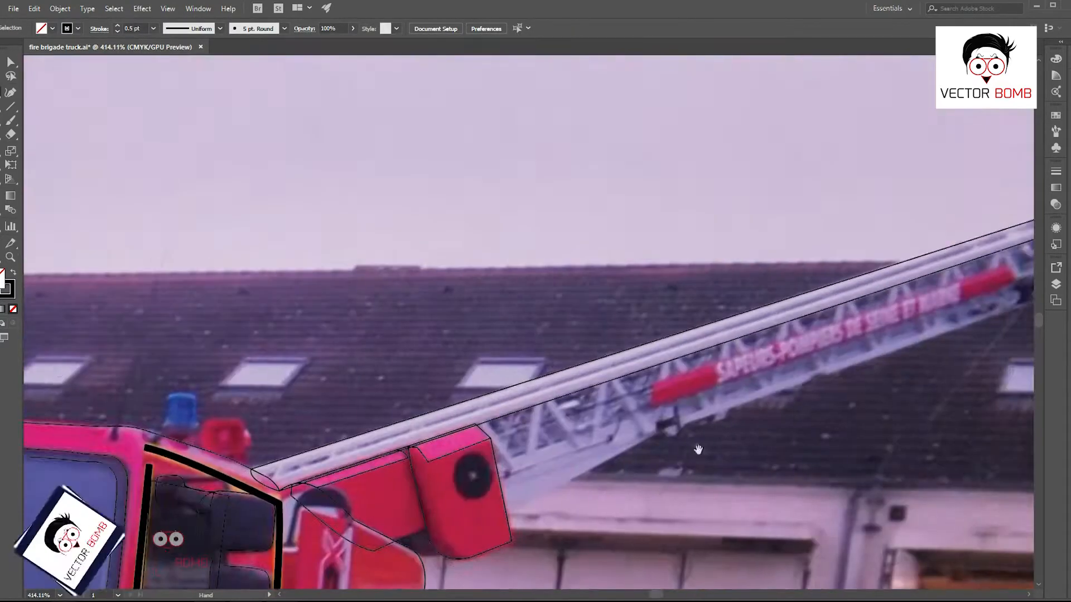
- Trace the narrow inner strip running along the ladder's top rail as a closed shape and deselect it
{"action": "left_click_drag", "start_coordinate": [698, 450], "coordinate": [639, 437]}
{"action": "left_click", "coordinate": [932, 233]}
{"action": "left_click_drag", "start_coordinate": [932, 234], "coordinate": [974, 213]}
{"action": "left_click", "coordinate": [240, 446]}
{"action": "left_click_drag", "start_coordinate": [264, 459], "coordinate": [304, 458]}
{"action": "left_click", "coordinate": [241, 448]}
{"action": "left_click_drag", "start_coordinate": [502, 335], "coordinate": [312, 358]}
{"action": "left_click_drag", "start_coordinate": [501, 301], "coordinate": [274, 366]}
{"action": "left_click", "coordinate": [661, 262]}
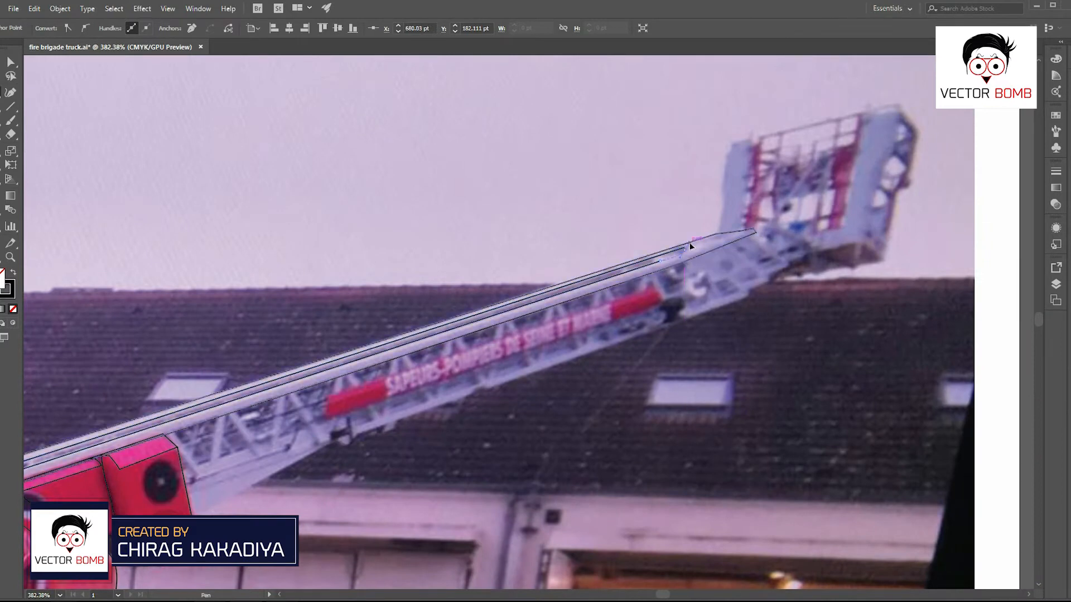
{"action": "left_click_drag", "start_coordinate": [671, 268], "coordinate": [747, 267]}
{"action": "left_click", "coordinate": [701, 201]}
{"action": "key", "text": "ctrl+shift+a"}
- Trace the first lattice brace under the ladder's top rail, beside the red box-shaped arm end, as a closed shape
{"action": "left_click_drag", "start_coordinate": [701, 223], "coordinate": [625, 224]}
{"action": "left_click_drag", "start_coordinate": [686, 291], "coordinate": [615, 389]}
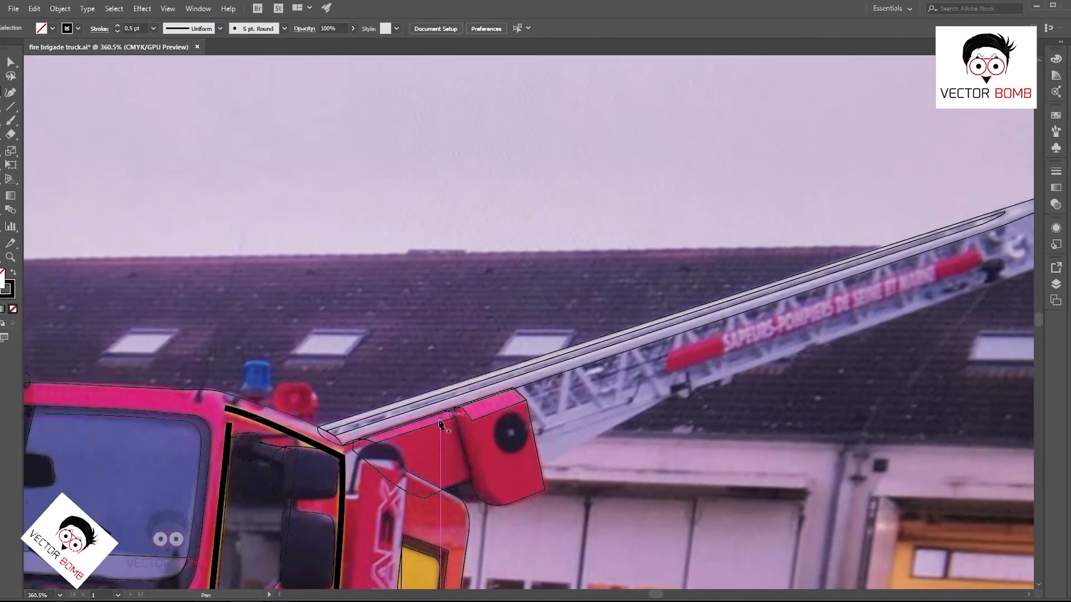
{"action": "left_click_drag", "start_coordinate": [595, 424], "coordinate": [670, 423]}
{"action": "left_click", "coordinate": [415, 331]}
{"action": "left_click", "coordinate": [483, 431], "text": "ctrl"}
{"action": "left_click_drag", "start_coordinate": [483, 431], "coordinate": [416, 431]}
{"action": "left_click_drag", "start_coordinate": [585, 413], "coordinate": [382, 379]}
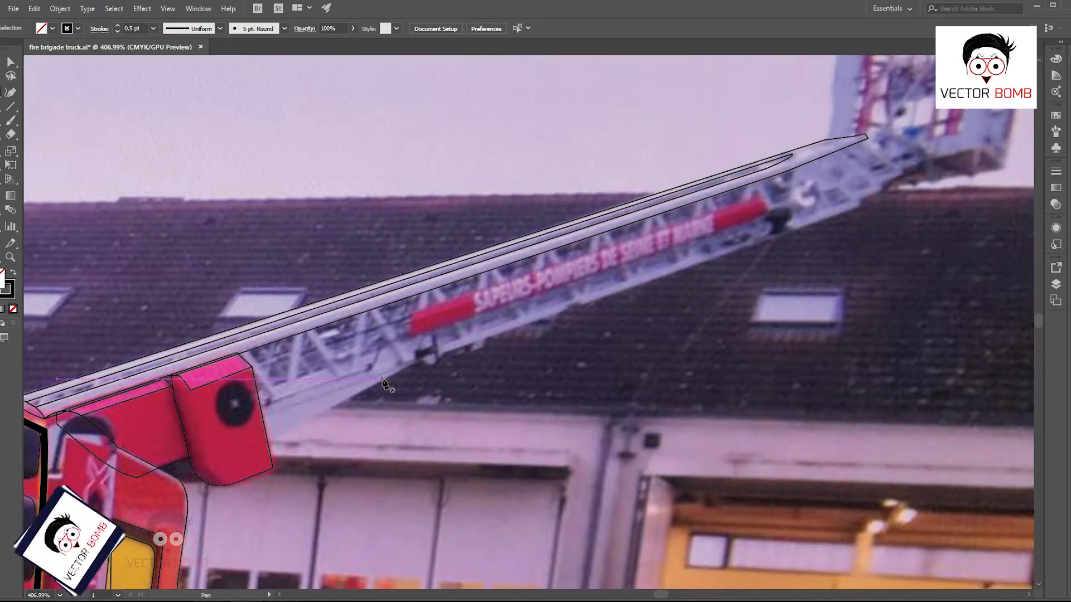
{"action": "left_click_drag", "start_coordinate": [258, 383], "coordinate": [406, 390]}
{"action": "left_click", "coordinate": [381, 318]}
{"action": "left_click", "coordinate": [451, 417]}
{"action": "left_click_drag", "start_coordinate": [451, 417], "coordinate": [454, 424]}
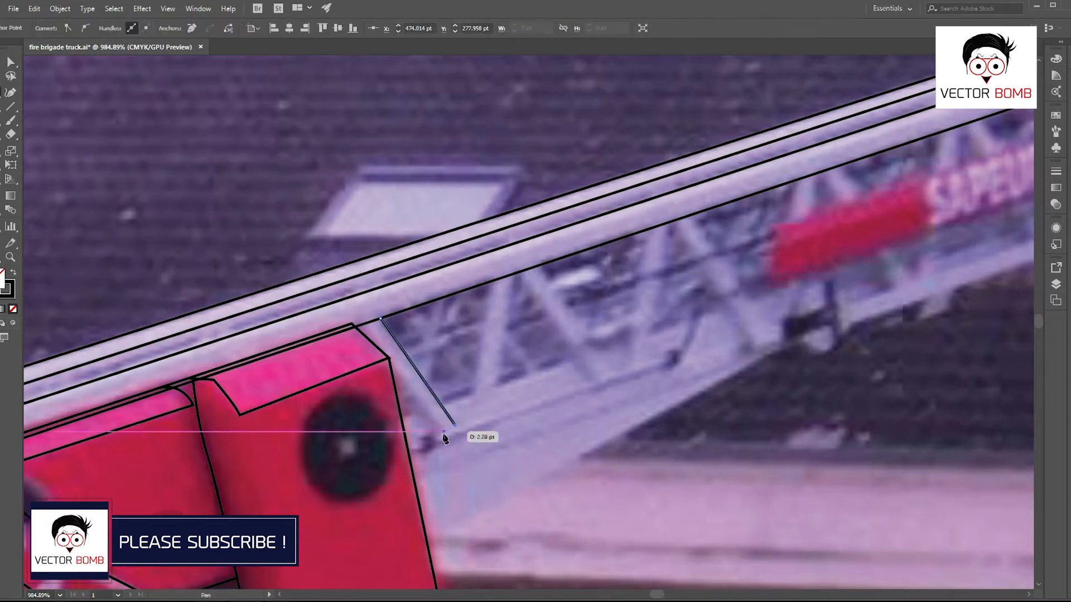
{"action": "left_click", "coordinate": [353, 329]}
{"action": "left_click", "coordinate": [523, 308], "text": "ctrl"}
- Trace the second lattice brace, the steep one leaning toward the basket, as a closed four-point shape and deselect it
{"action": "left_click", "coordinate": [490, 282]}
{"action": "left_click", "coordinate": [474, 396]}
{"action": "left_click", "coordinate": [496, 391]}
{"action": "left_click", "coordinate": [515, 273]}
{"action": "left_click", "coordinate": [491, 281]}
{"action": "left_click", "coordinate": [564, 352], "text": "ctrl"}
- Trace the third lattice brace, sloping down toward the basket from the second brace's upper end, as a closed shape
{"action": "left_click", "coordinate": [514, 274]}
{"action": "left_click", "coordinate": [591, 384]}
{"action": "left_click", "coordinate": [613, 376]}
{"action": "left_click", "coordinate": [541, 265]}
{"action": "left_click", "coordinate": [515, 274]}
{"action": "left_click", "coordinate": [581, 363], "text": "ctrl"}
- Trace the fourth lattice brace, the steep one before the red block, as a closed shape and deselect it
{"action": "left_click_drag", "start_coordinate": [581, 363], "coordinate": [549, 394]}
{"action": "left_click", "coordinate": [613, 261]}
{"action": "left_click", "coordinate": [589, 377]}
{"action": "left_click", "coordinate": [613, 369]}
{"action": "left_click", "coordinate": [686, 302], "text": "ctrl"}
- Trace the fifth lattice brace, sloping from the fourth brace's upper end to the ladder's lower edge, as a closed shape
{"action": "left_click_drag", "start_coordinate": [693, 383], "coordinate": [555, 387]}
{"action": "left_click", "coordinate": [496, 268]}
{"action": "left_click", "coordinate": [584, 384]}
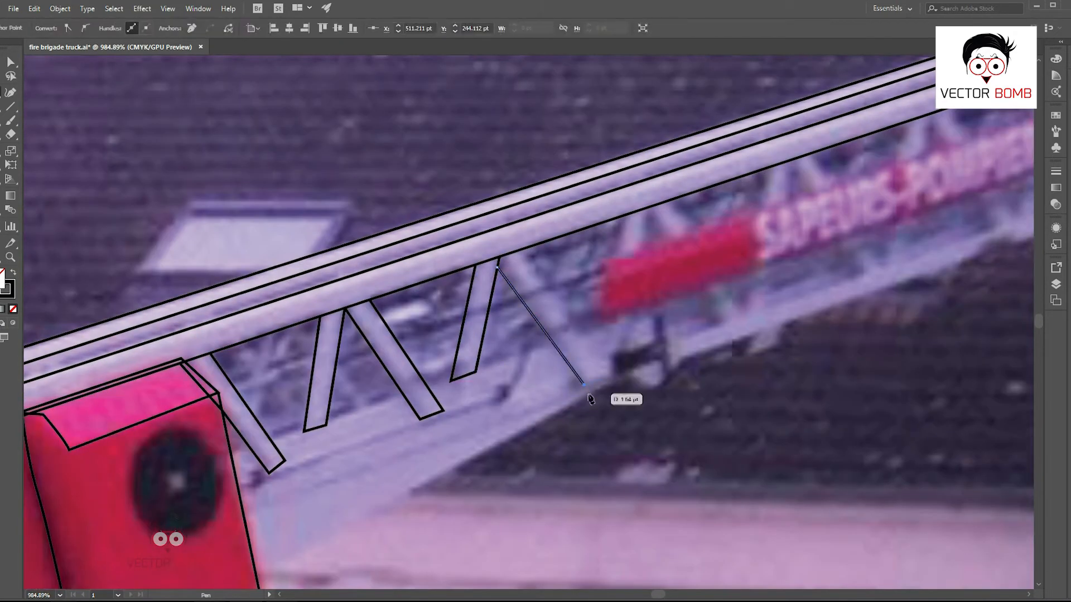
{"action": "left_click", "coordinate": [497, 267]}
{"action": "left_click", "coordinate": [646, 370], "text": "ctrl"}
- Trace the sixth lattice brace, the steep one crossing the first red block, as a closed shape and deselect it
{"action": "left_click_drag", "start_coordinate": [645, 370], "coordinate": [483, 429]}
{"action": "left_click", "coordinate": [465, 273]}
{"action": "left_click", "coordinate": [446, 385]}
{"action": "left_click", "coordinate": [473, 375]}
{"action": "left_click", "coordinate": [485, 268]}
{"action": "left_click", "coordinate": [465, 273]}
{"action": "left_click", "coordinate": [485, 271], "text": "ctrl"}
- Trace the seventh lattice brace, sloping down past the end of the first red block, as a closed shape
{"action": "left_click_drag", "start_coordinate": [485, 271], "coordinate": [444, 277]}
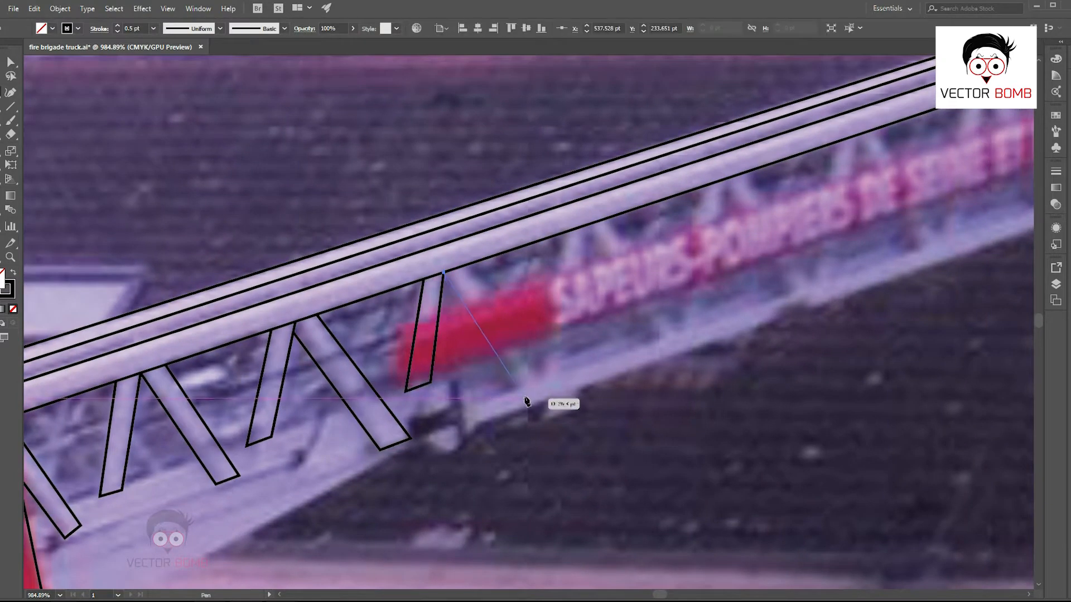
{"action": "left_click", "coordinate": [519, 394]}
{"action": "left_click", "coordinate": [542, 381]}
{"action": "left_click", "coordinate": [466, 263]}
{"action": "left_click", "coordinate": [443, 272]}
{"action": "left_click", "coordinate": [626, 370], "text": "ctrl"}
- Trace the eighth lattice brace, rising to the top rail at the start of the lettering, as a closed shape
{"action": "left_click_drag", "start_coordinate": [626, 372], "coordinate": [469, 357]}
{"action": "key", "text": "ctrl+y"}
{"action": "key", "text": "ctrl+y"}
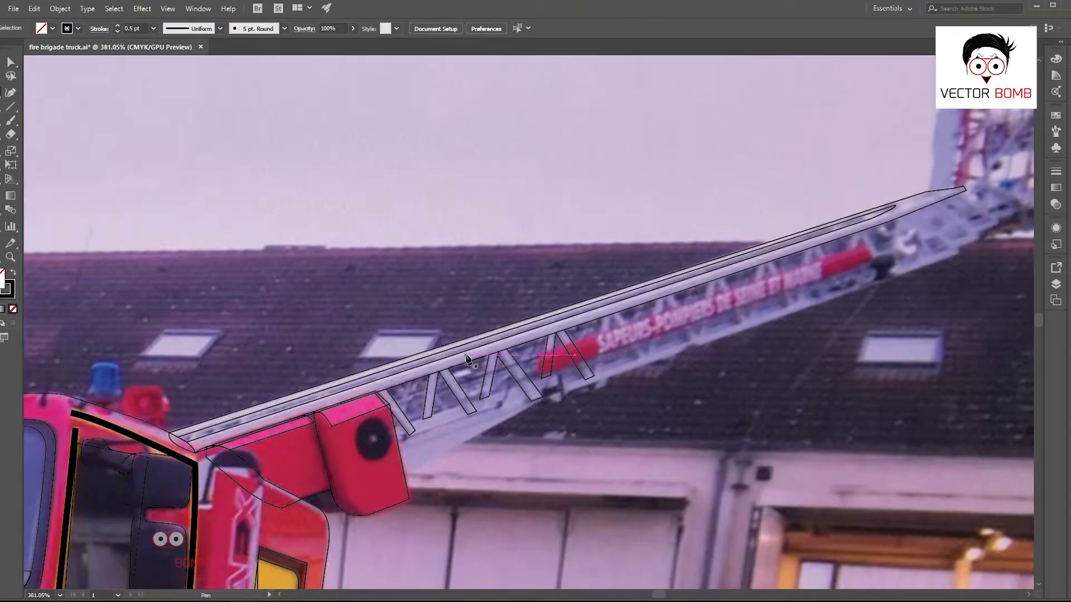
{"action": "left_click_drag", "start_coordinate": [586, 360], "coordinate": [753, 384]}
{"action": "left_click", "coordinate": [628, 246]}
{"action": "left_click", "coordinate": [601, 406]}
{"action": "left_click", "coordinate": [623, 399]}
{"action": "left_click", "coordinate": [651, 239]}
{"action": "left_click", "coordinate": [657, 254], "text": "ctrl"}
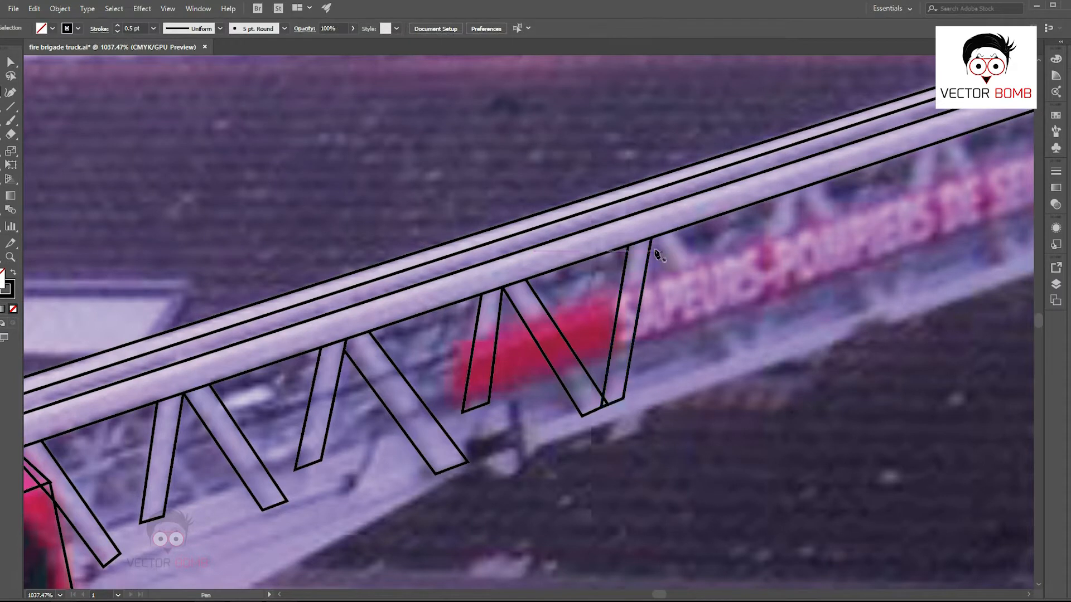
- Trace the next two braces across the lettering as one closed V-shaped outline below the top rail and deselect it
{"action": "left_click", "coordinate": [732, 364]}
{"action": "left_click", "coordinate": [772, 353]}
{"action": "left_click", "coordinate": [799, 188]}
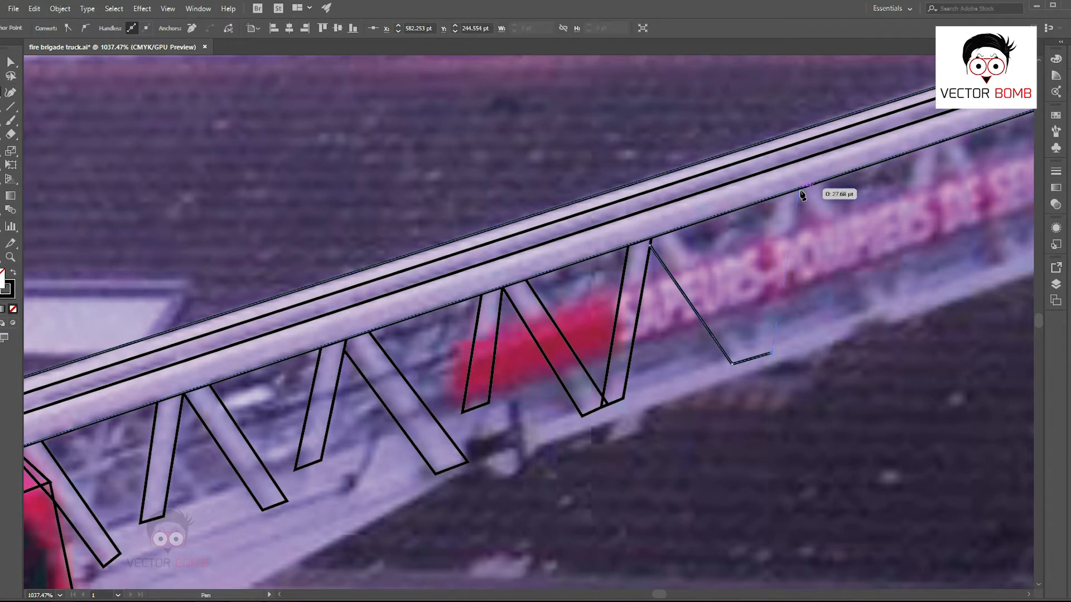
{"action": "left_click", "coordinate": [651, 240]}
{"action": "left_click", "coordinate": [746, 399], "text": "ctrl+alt"}
- Trace a second closed V-shaped brace outline farther along the lettering, up to the top rail, and deselect it
{"action": "scroll", "coordinate": [746, 399], "scroll_direction": "down", "scroll_amount": 5}
{"action": "scroll", "coordinate": [789, 406], "scroll_direction": "up", "scroll_amount": 5}
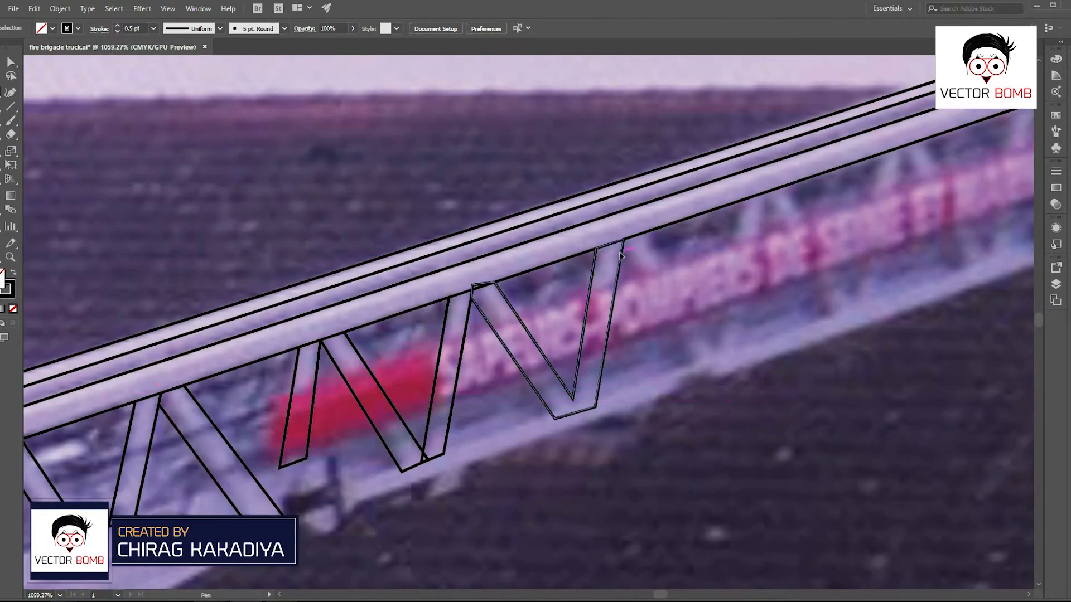
{"action": "left_click", "coordinate": [696, 361]}
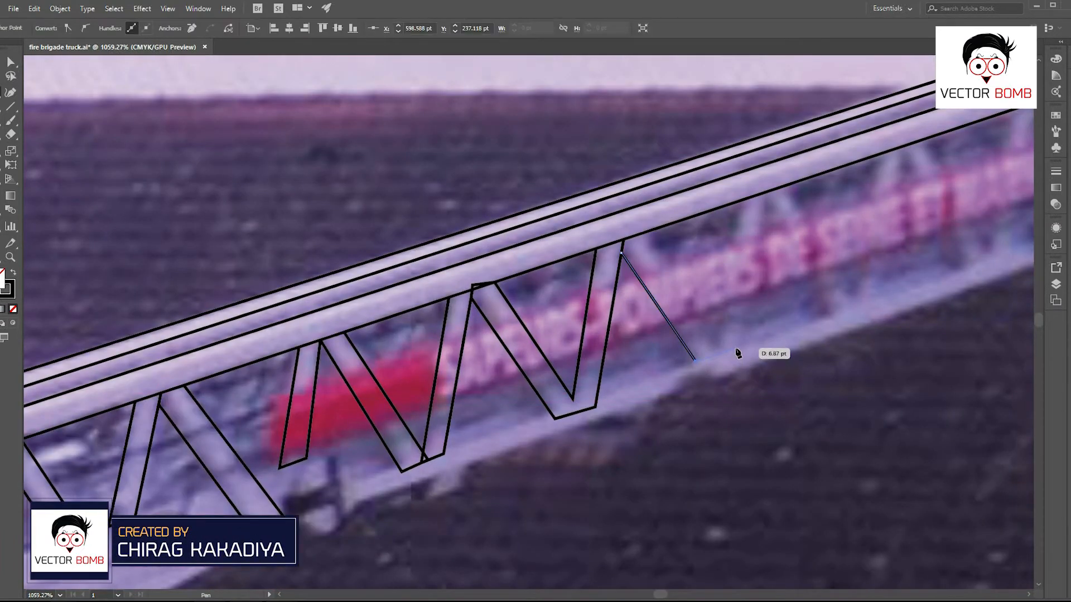
{"action": "left_click", "coordinate": [732, 348]}
{"action": "left_click", "coordinate": [769, 190]}
{"action": "scroll", "coordinate": [757, 199], "scroll_direction": "up", "scroll_amount": 1}
{"action": "left_click", "coordinate": [734, 198]}
{"action": "left_click", "coordinate": [711, 342]}
{"action": "left_click", "coordinate": [636, 237]}
{"action": "left_click", "coordinate": [611, 246]}
{"action": "scroll", "coordinate": [744, 362], "scroll_direction": "down", "scroll_amount": 6}
{"action": "left_click", "coordinate": [750, 368], "text": "ctrl"}
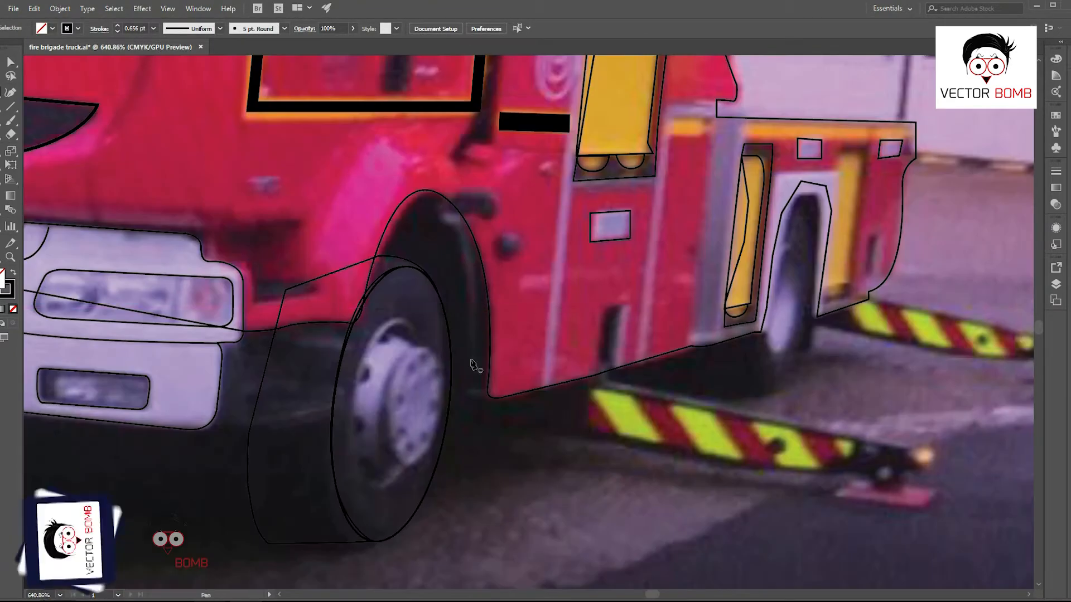
- Scale a copy of the front tyre ellipse down to the wheel rim, about 20.4 by 47.5 pt
{"action": "left_click", "coordinate": [437, 484]}
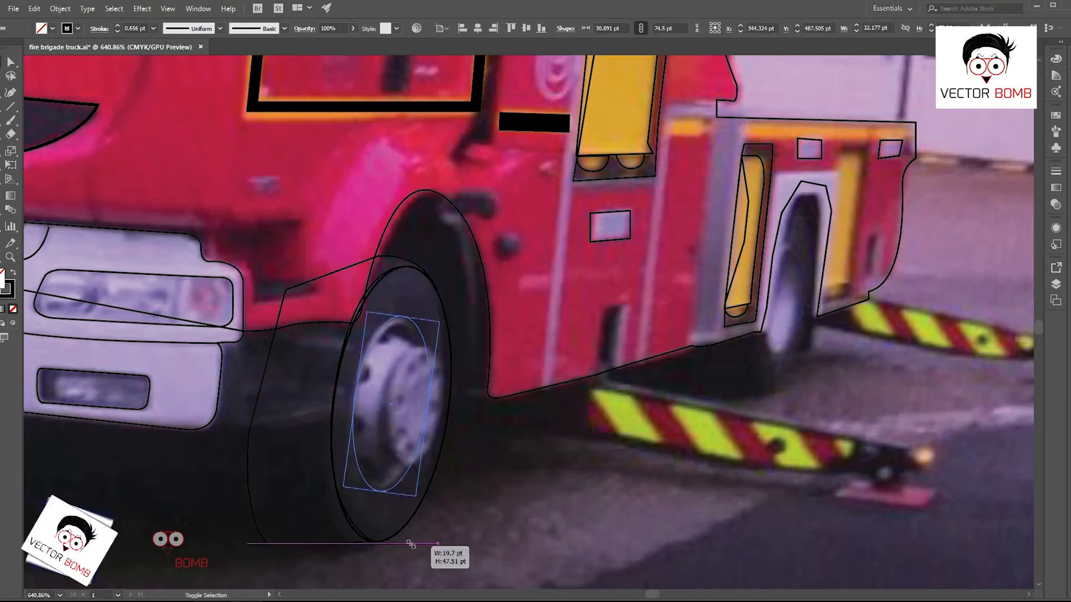
{"action": "scroll", "coordinate": [346, 415], "scroll_direction": "up", "scroll_amount": 2}
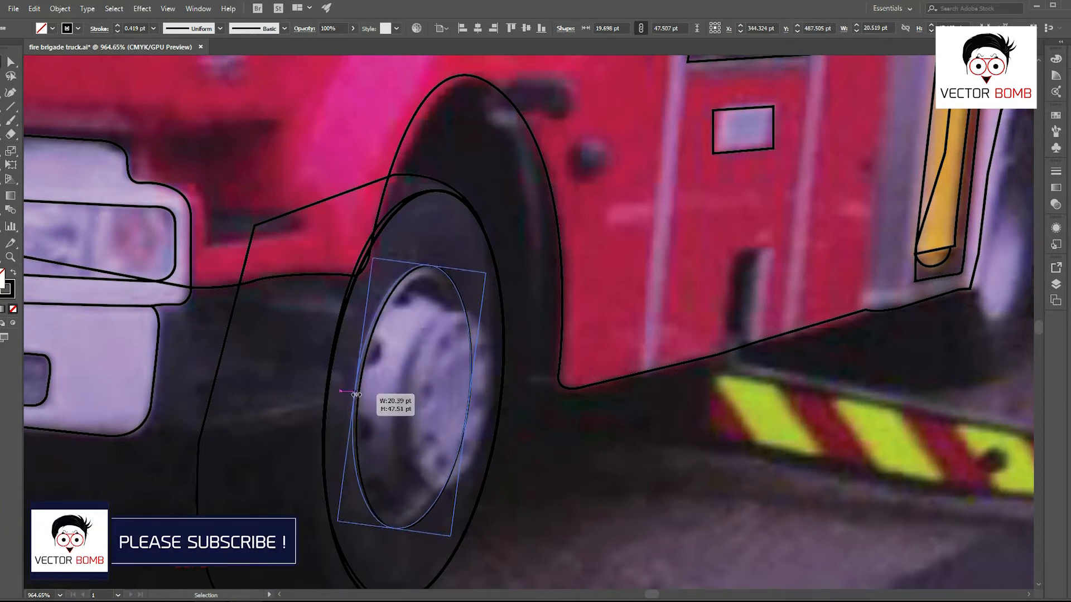
{"action": "mouse_move", "coordinate": [467, 473]}
{"action": "left_mouse_down"}
{"action": "mouse_move", "coordinate": [424, 454]}
{"action": "mouse_move", "coordinate": [445, 477]}
{"action": "left_mouse_up"}
- Fit another smaller ellipse around the face of the front wheel hub and deselect it
{"action": "left_click", "coordinate": [476, 451]}
{"action": "scroll", "coordinate": [480, 457], "scroll_direction": "up", "scroll_amount": 2}
{"action": "left_click_drag", "start_coordinate": [407, 448], "coordinate": [505, 513]}
{"action": "left_click", "coordinate": [595, 488]}
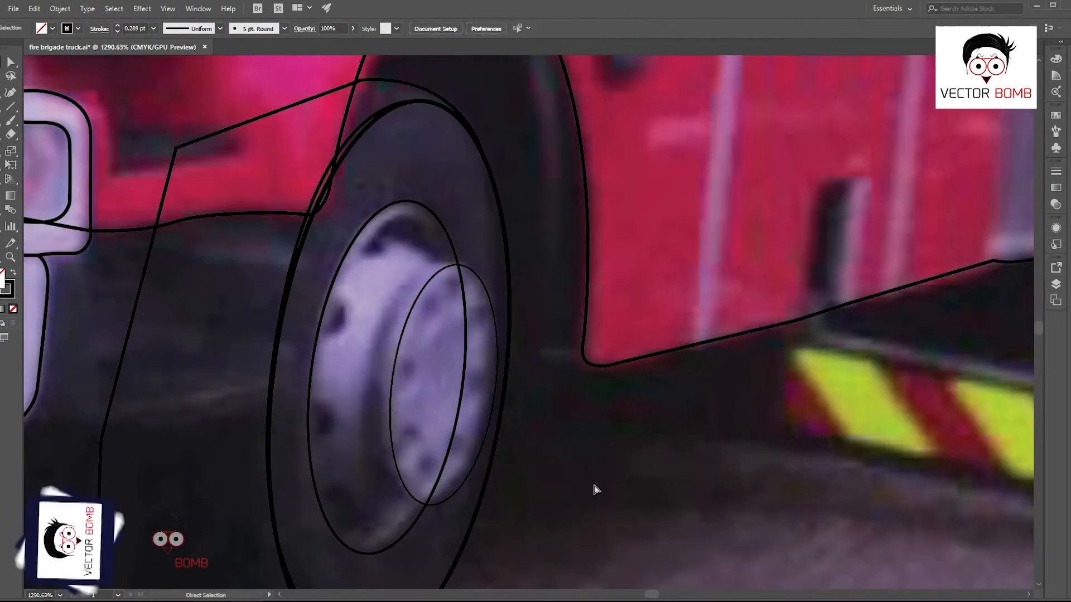
- Trace the side thickness of the front wheel hub as a closed Pen shape and adjust its upper corner anchor
{"action": "key", "text": "p"}
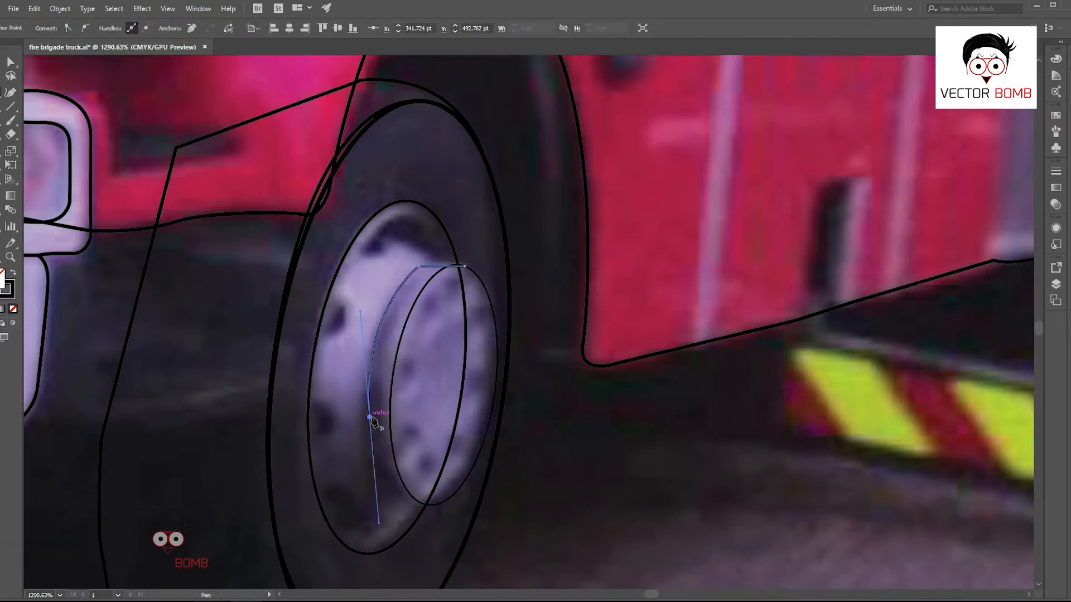
{"action": "left_click", "coordinate": [369, 417]}
{"action": "scroll", "coordinate": [395, 508], "scroll_direction": "up", "scroll_amount": 1}
{"action": "scroll", "coordinate": [468, 408], "scroll_direction": "down", "scroll_amount": 1}
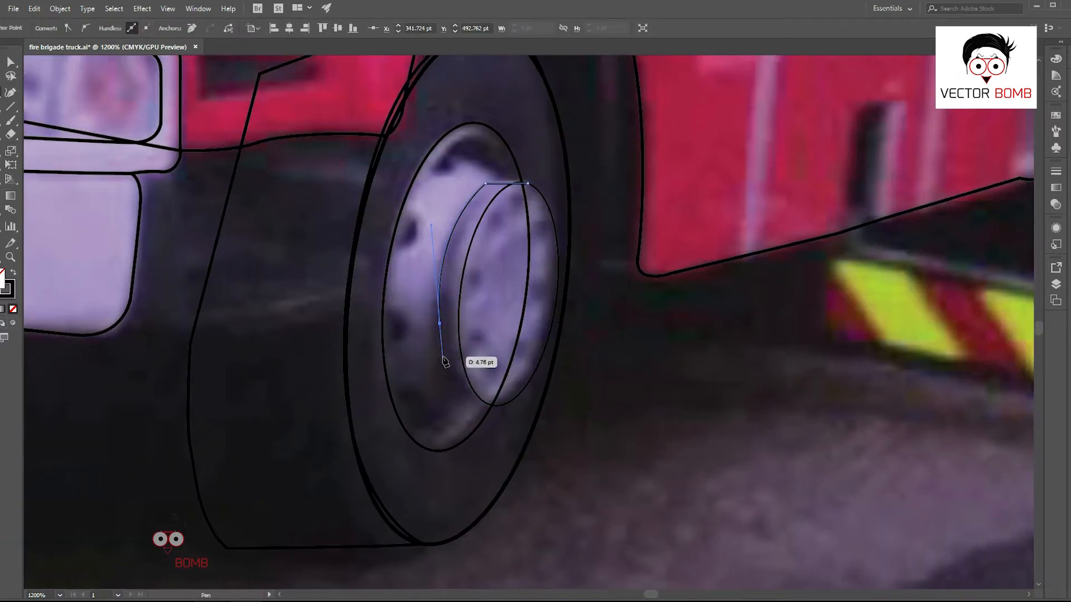
{"action": "left_click", "coordinate": [528, 183]}
{"action": "key", "text": "a"}
{"action": "left_click", "coordinate": [571, 184]}
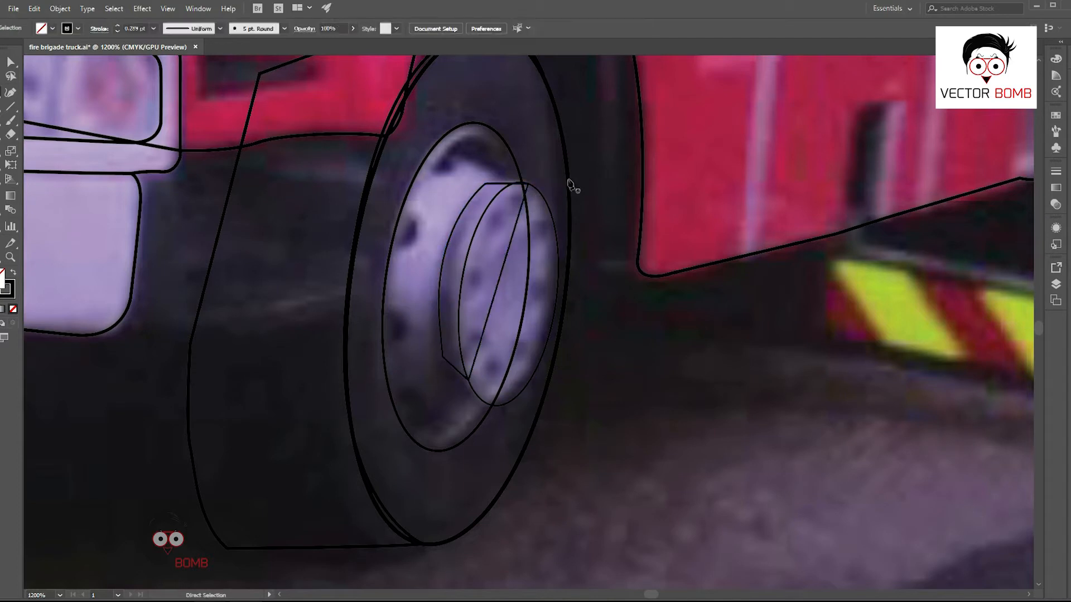
{"action": "scroll", "coordinate": [530, 184], "scroll_direction": "up", "scroll_amount": 2, "text": "alt"}
{"action": "left_click_drag", "start_coordinate": [582, 184], "coordinate": [573, 180]}
{"action": "left_click", "coordinate": [724, 358]}
- Draw a small bolt circle about 2.5 pt wide at the top of the front hub face and shear it slightly
{"action": "scroll", "coordinate": [508, 269], "scroll_direction": "down", "scroll_amount": 2, "text": "alt"}
{"action": "key", "text": "l"}
{"action": "left_click_drag", "start_coordinate": [461, 189], "coordinate": [476, 204]}
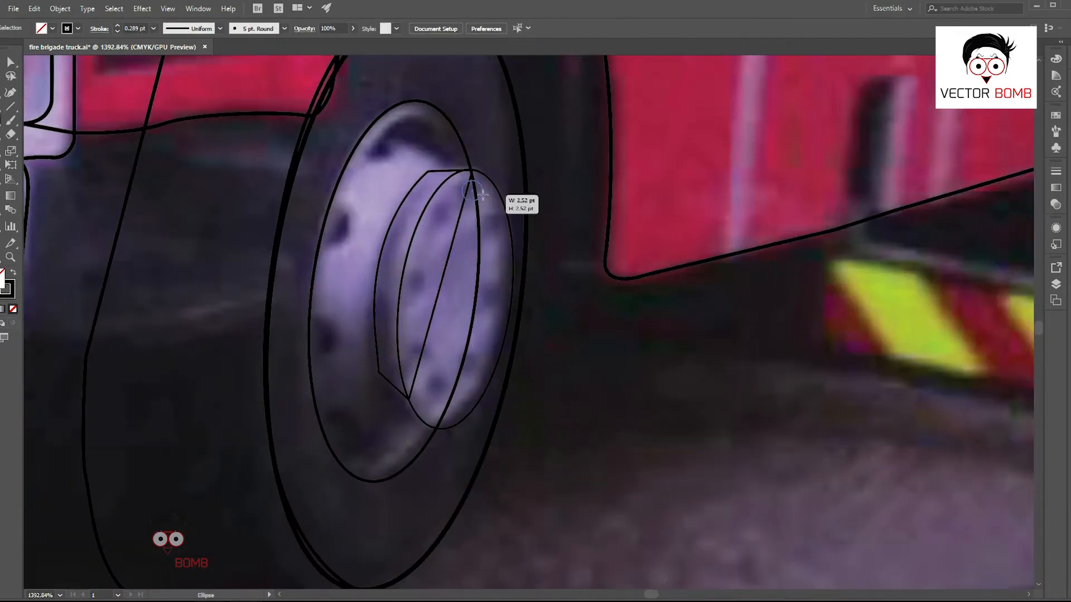
{"action": "key", "text": "v"}
{"action": "scroll", "coordinate": [468, 195], "scroll_direction": "up", "scroll_amount": 2, "text": "alt"}
{"action": "left_click_drag", "start_coordinate": [8, 153], "coordinate": [49, 165]}
{"action": "left_click_drag", "start_coordinate": [464, 192], "coordinate": [461, 188]}
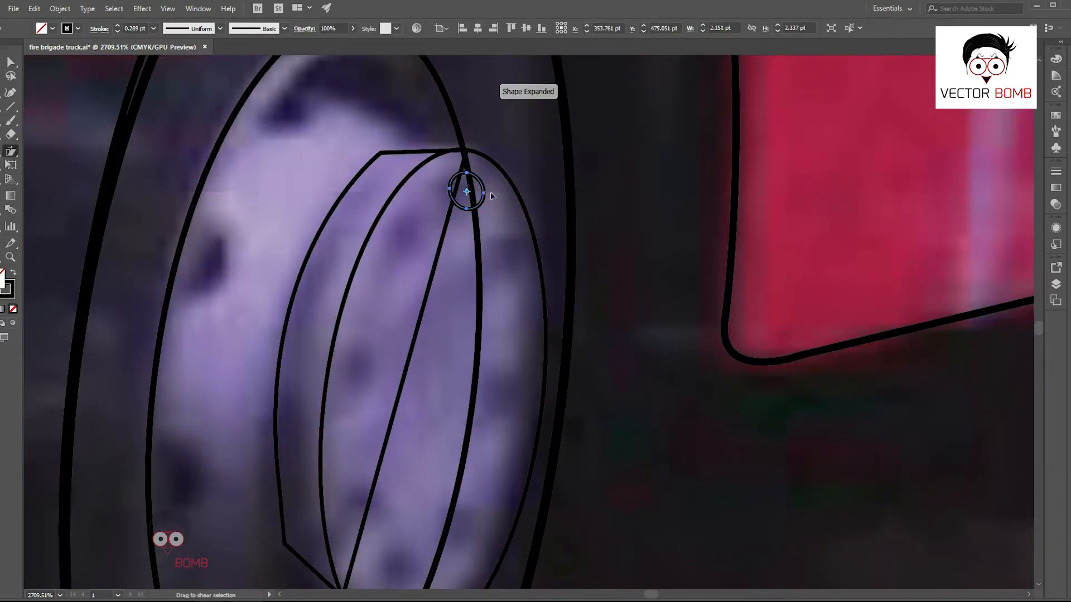
- Duplicate the bolt circle around the front hub face, placing a copy on each bolt in the photo
{"action": "scroll", "coordinate": [588, 273], "scroll_direction": "down", "scroll_amount": 1, "text": "alt"}
{"action": "left_click_drag", "start_coordinate": [588, 273], "coordinate": [534, 185]}
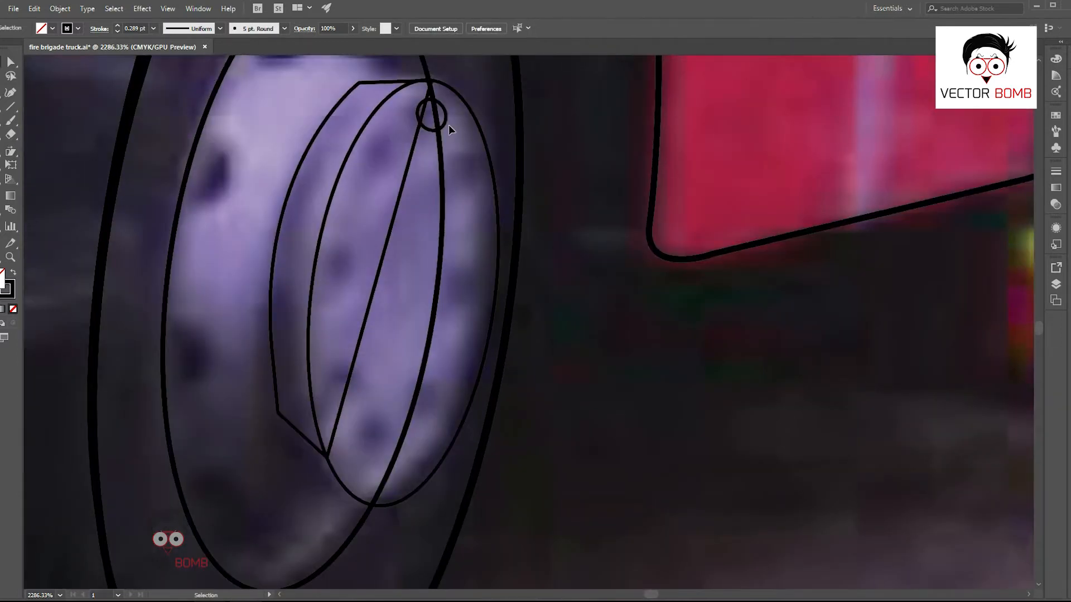
{"action": "mouse_move", "coordinate": [418, 385]}
{"action": "left_mouse_down", "text": "shift"}
{"action": "mouse_move", "coordinate": [445, 411]}
{"action": "mouse_move", "coordinate": [475, 306]}
{"action": "left_mouse_up", "text": "shift"}
{"action": "key", "text": "v"}
{"action": "left_click_drag", "start_coordinate": [482, 179], "coordinate": [478, 178], "text": "alt"}
{"action": "left_click_drag", "start_coordinate": [479, 179], "coordinate": [352, 271], "text": "alt"}
{"action": "left_click_drag", "start_coordinate": [352, 394], "coordinate": [351, 393], "text": "alt"}
- Trace the curved edge inside the upper front rim, from the rim's dark hole to the hub's top, and deselect it
{"action": "scroll", "coordinate": [463, 452], "scroll_direction": "down", "scroll_amount": 3}
{"action": "key", "text": "p"}
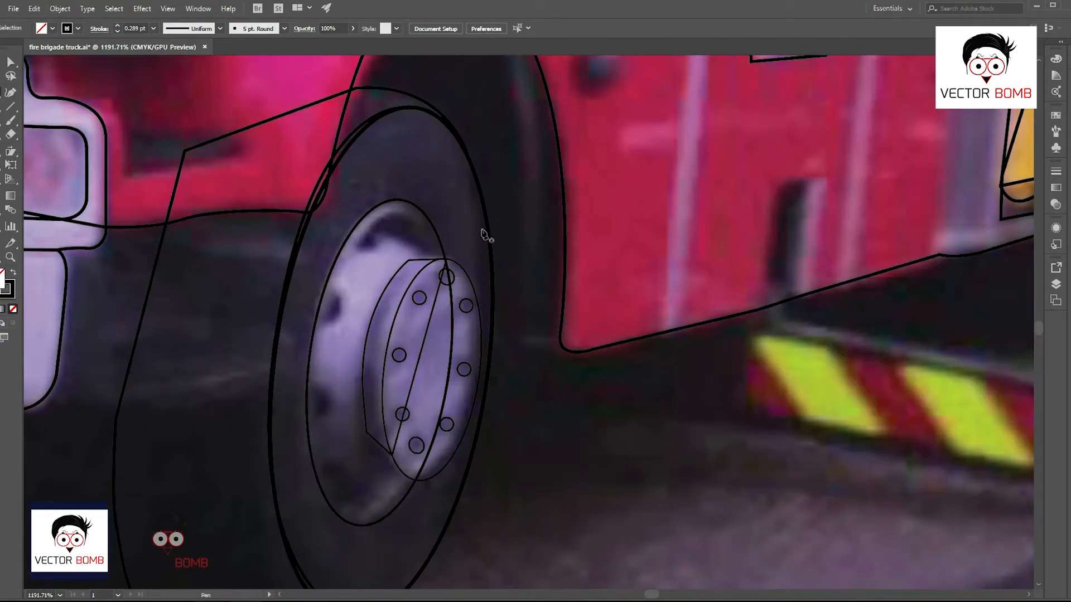
{"action": "left_click", "coordinate": [366, 235]}
{"action": "left_click_drag", "start_coordinate": [446, 259], "coordinate": [486, 291]}
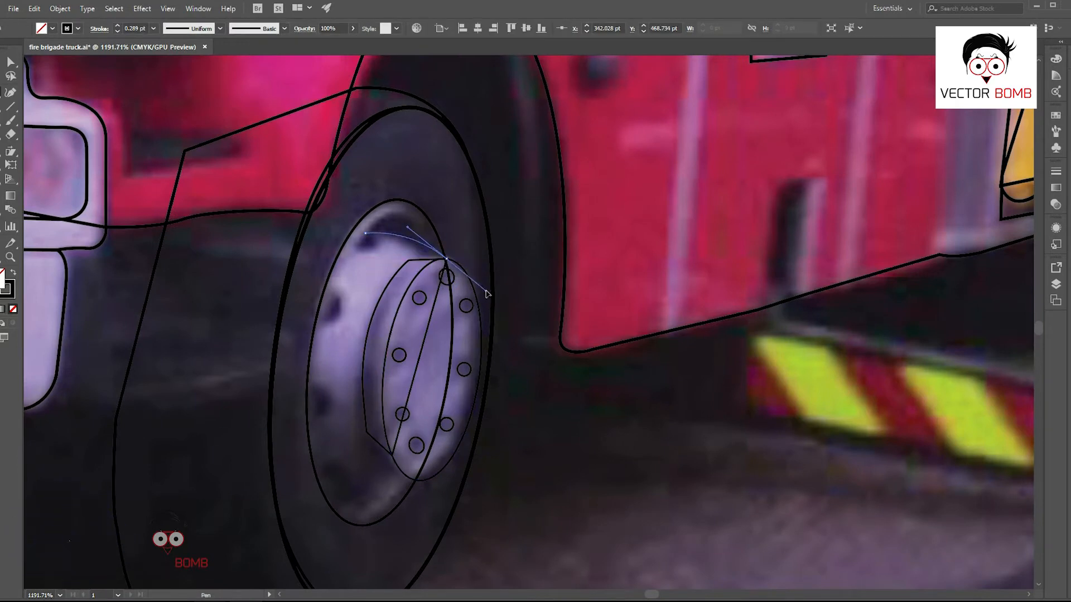
{"action": "left_click", "coordinate": [446, 259]}
{"action": "scroll", "coordinate": [382, 210], "scroll_direction": "up", "scroll_amount": 3}
{"action": "left_click", "coordinate": [347, 235]}
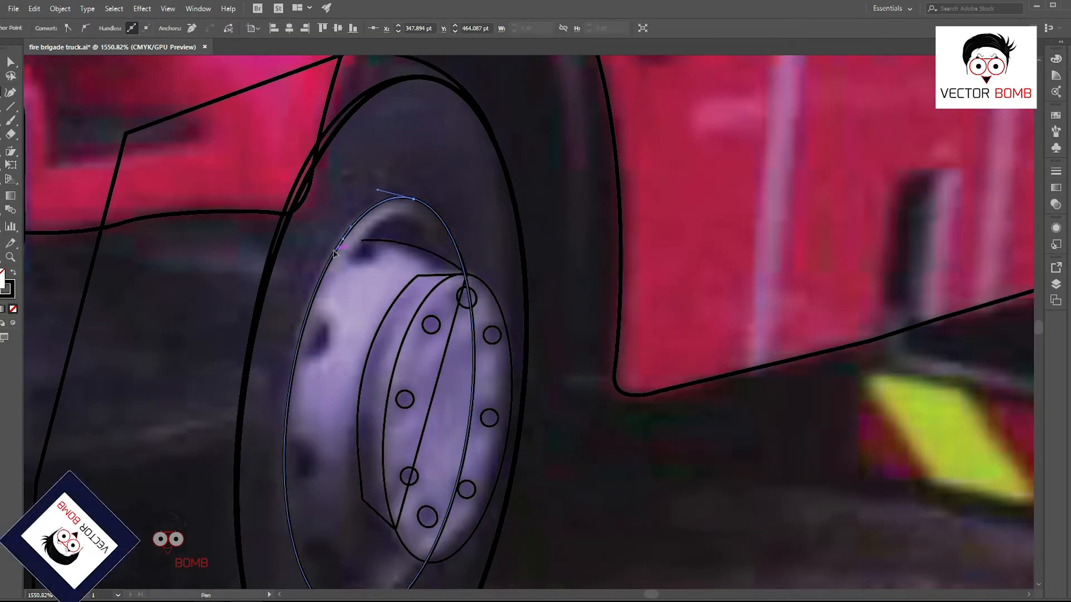
{"action": "left_click", "coordinate": [359, 240]}
{"action": "key", "text": "ctrl+shift+a"}
- Trace the curved front edge of the step between the bumper and the front tyre as a thin closed strip
{"action": "scroll", "coordinate": [549, 357], "scroll_direction": "down", "scroll_amount": 3}
{"action": "left_click_drag", "start_coordinate": [473, 392], "coordinate": [481, 310]}
{"action": "scroll", "coordinate": [542, 359], "scroll_direction": "up", "scroll_amount": 1}
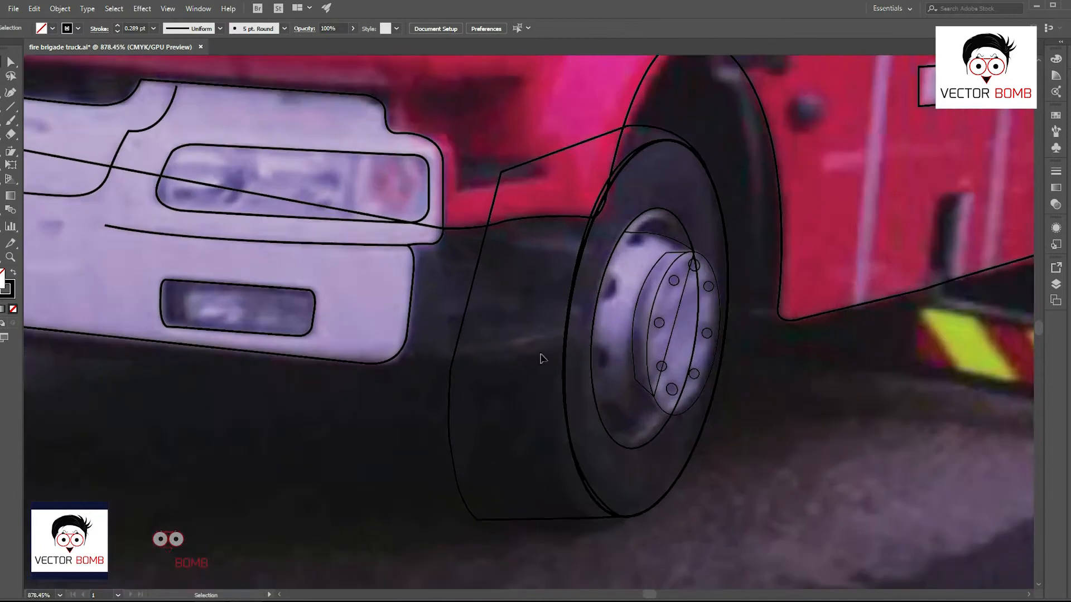
{"action": "left_click", "coordinate": [563, 345]}
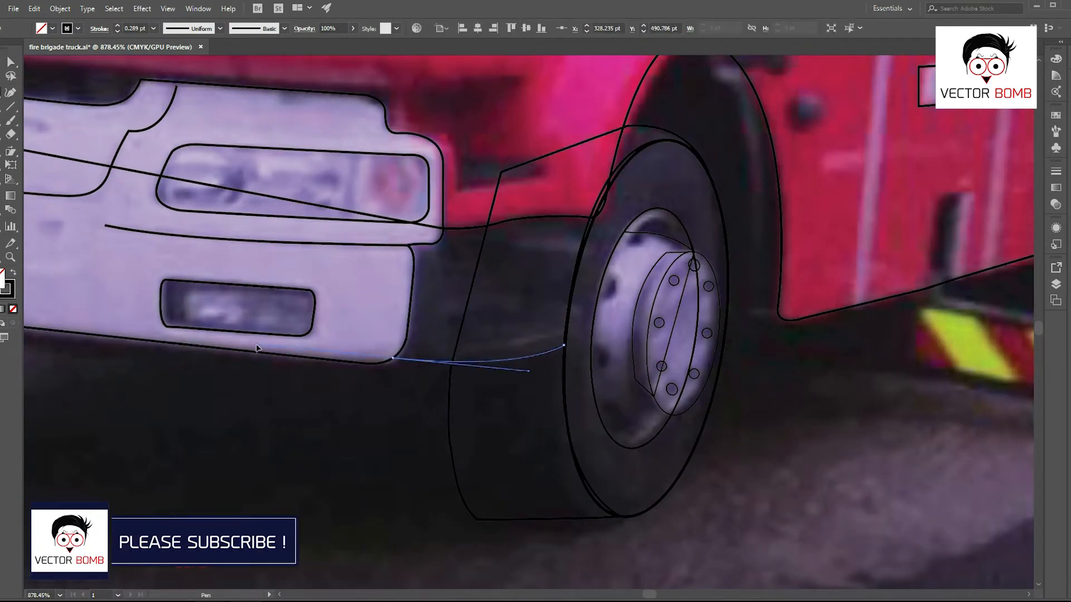
{"action": "left_click_drag", "start_coordinate": [393, 359], "coordinate": [396, 344]}
{"action": "left_click", "coordinate": [527, 397], "text": "ctrl"}
- Trace the upper surface of the step between the bumper and front tyre as a closed shape and deselect it
{"action": "left_click", "coordinate": [406, 340]}
{"action": "left_click", "coordinate": [478, 304]}
{"action": "left_click", "coordinate": [568, 310]}
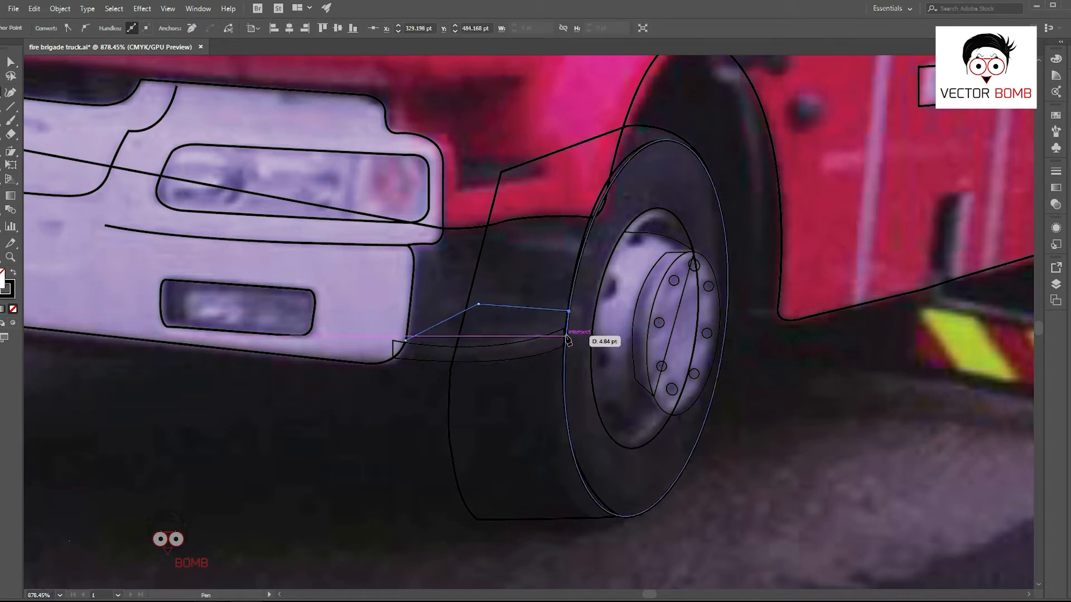
{"action": "left_click", "coordinate": [405, 341]}
{"action": "left_click", "coordinate": [518, 384], "text": "ctrl"}
- Draw a vertical edge line from the step surface's back corner up to the lower edge of the red bodywork
{"action": "scroll", "coordinate": [542, 373], "scroll_direction": "down", "scroll_amount": 2}
{"action": "scroll", "coordinate": [542, 373], "scroll_direction": "up", "scroll_amount": 2}
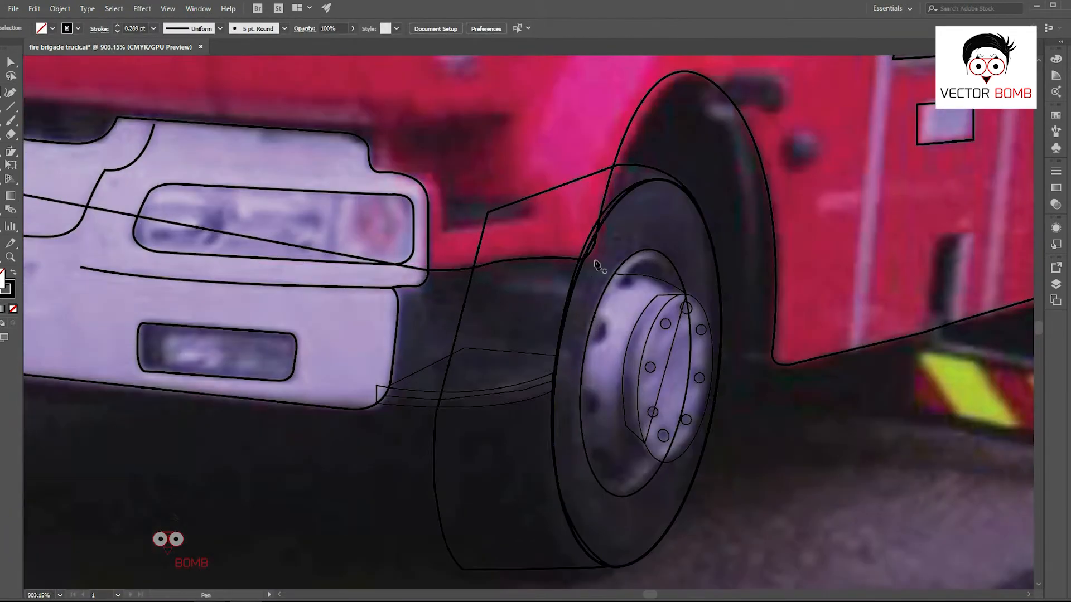
{"action": "left_click_drag", "start_coordinate": [383, 295], "coordinate": [369, 330]}
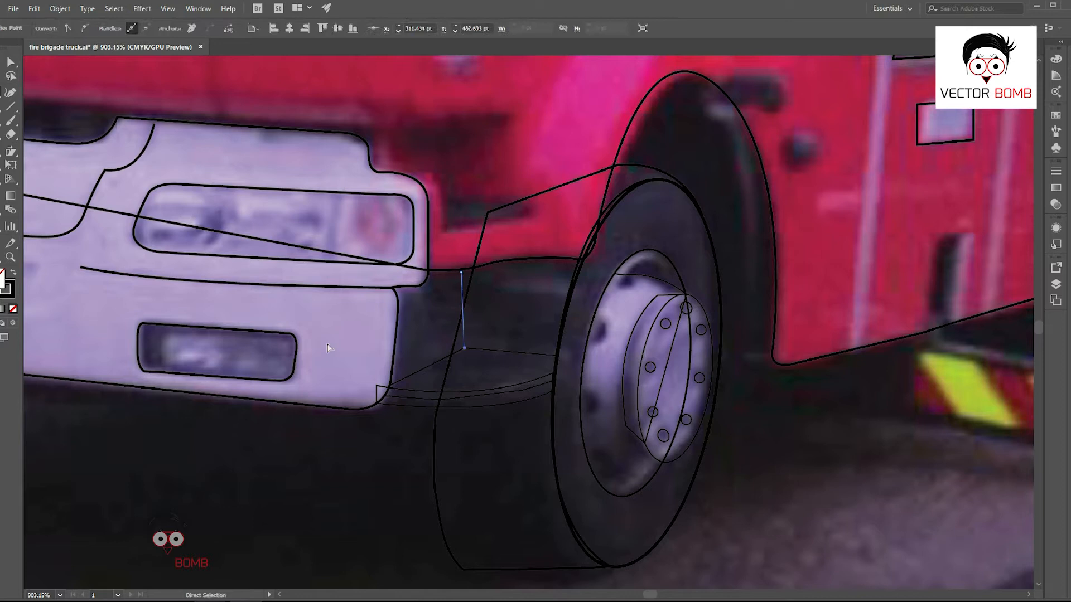
{"action": "left_click_drag", "start_coordinate": [659, 429], "coordinate": [472, 385]}
{"action": "key", "text": "ctrl+y"}
{"action": "left_click", "coordinate": [310, 345]}
{"action": "key", "text": "ctrl+y"}
{"action": "left_click", "coordinate": [310, 372]}
- Place a copy of the wheel ellipse on the rear tyre and resize it to match the tyre's outline
{"action": "left_click_drag", "start_coordinate": [838, 374], "coordinate": [484, 437]}
{"action": "scroll", "coordinate": [484, 437], "scroll_direction": "up", "scroll_amount": 1}
{"action": "left_click", "coordinate": [327, 443]}
{"action": "left_click_drag", "start_coordinate": [327, 443], "coordinate": [598, 322]}
{"action": "scroll", "coordinate": [637, 348], "scroll_direction": "up", "scroll_amount": 2}
{"action": "scroll", "coordinate": [593, 317], "scroll_direction": "up", "scroll_amount": 3}
{"action": "left_click_drag", "start_coordinate": [585, 293], "coordinate": [564, 320]}
{"action": "left_click_drag", "start_coordinate": [536, 334], "coordinate": [511, 474]}
{"action": "left_click_drag", "start_coordinate": [510, 469], "coordinate": [509, 481]}
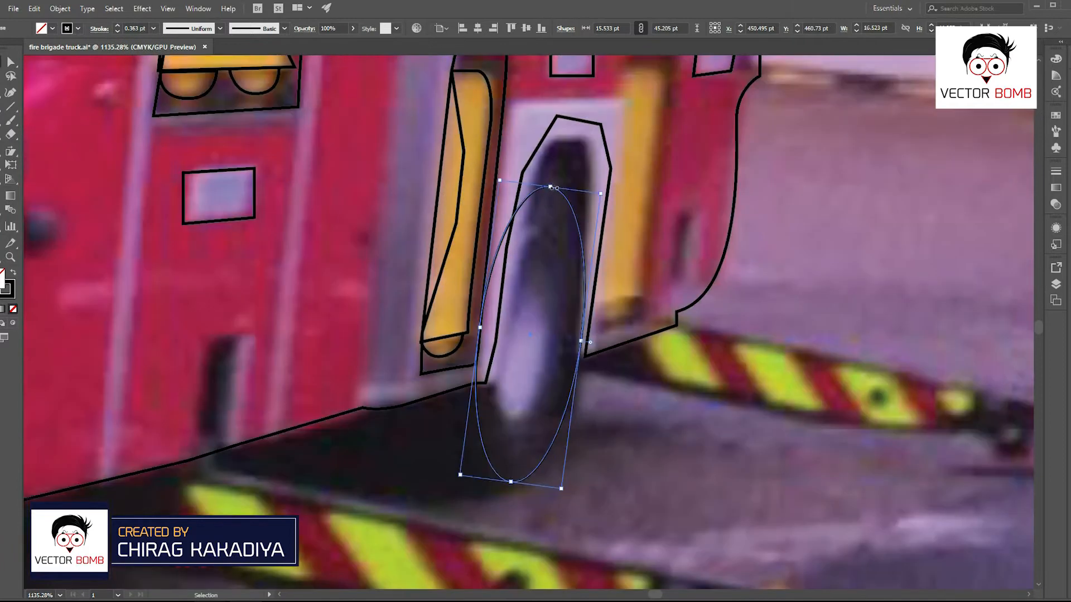
{"action": "left_click_drag", "start_coordinate": [550, 186], "coordinate": [558, 164]}
{"action": "left_click_drag", "start_coordinate": [585, 509], "coordinate": [751, 430]}
{"action": "left_click", "coordinate": [750, 430]}
{"action": "left_click_drag", "start_coordinate": [687, 420], "coordinate": [613, 435]}
{"action": "left_click_drag", "start_coordinate": [252, 530], "coordinate": [674, 389]}
{"action": "left_click_drag", "start_coordinate": [710, 352], "coordinate": [809, 352]}
{"action": "left_click_drag", "start_coordinate": [616, 416], "coordinate": [555, 436]}
{"action": "left_click_drag", "start_coordinate": [891, 485], "coordinate": [869, 454]}
{"action": "key", "text": "Delete"}
- Draw the curved lower edge of the rear tyre's tread, starting at the lowest point of the tyre ellipse
{"action": "key", "text": "p"}
{"action": "left_click", "coordinate": [768, 481]}
{"action": "left_click_drag", "start_coordinate": [586, 482], "coordinate": [522, 458]}
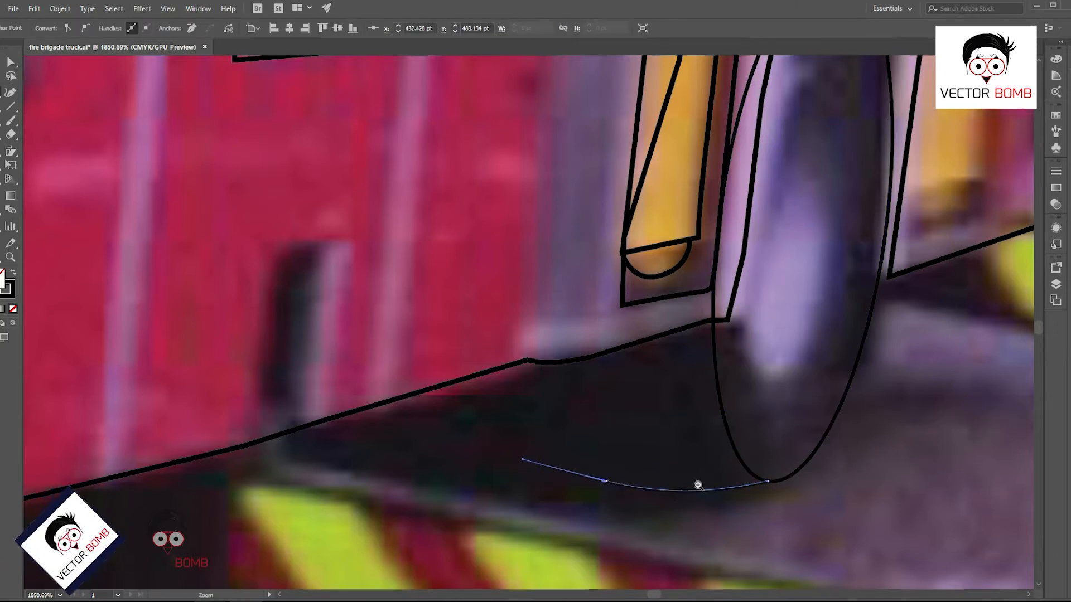
{"action": "scroll", "coordinate": [697, 483], "scroll_direction": "down", "scroll_amount": 4}
{"action": "scroll", "coordinate": [731, 483], "scroll_direction": "up", "scroll_amount": 2}
{"action": "key", "text": "ctrl+z"}
{"action": "left_click_drag", "start_coordinate": [534, 421], "coordinate": [463, 398]}
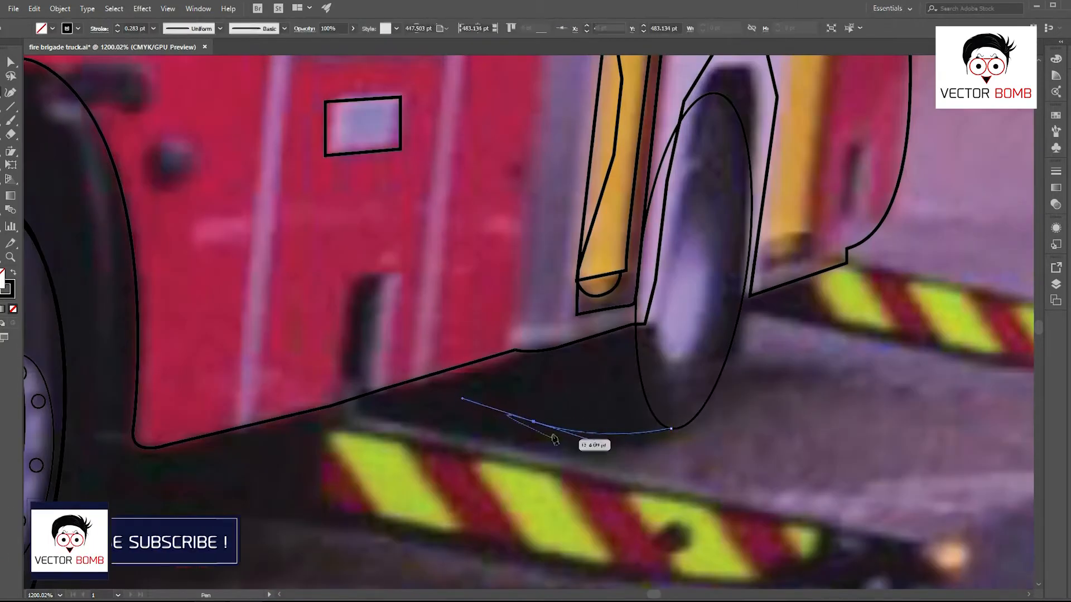
{"action": "left_click", "coordinate": [533, 421]}
- Continue the rear tyre's tread outline up behind the bodywork, close it at the tyre ellipse and deselect it
{"action": "scroll", "coordinate": [627, 468], "scroll_direction": "down", "scroll_amount": 3}
{"action": "scroll", "coordinate": [604, 264], "scroll_direction": "up", "scroll_amount": 3}
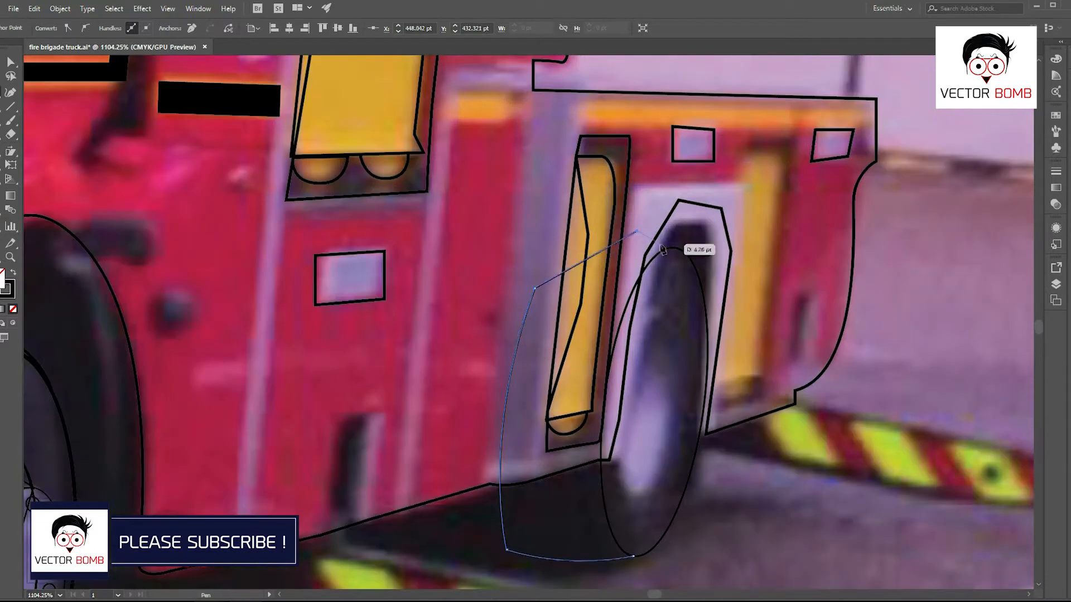
{"action": "scroll", "coordinate": [663, 249], "scroll_direction": "up", "scroll_amount": 1}
{"action": "left_click_drag", "start_coordinate": [610, 323], "coordinate": [589, 327]}
{"action": "left_click", "coordinate": [601, 190]}
{"action": "left_click", "coordinate": [708, 409], "text": "ctrl"}
{"action": "scroll", "coordinate": [583, 167], "scroll_direction": "up", "scroll_amount": 2}
{"action": "scroll", "coordinate": [485, 482], "scroll_direction": "down", "scroll_amount": 2}
- Trace the dark wheel-arch opening around the top of the rear tyre down to the body's lower edge
{"action": "key", "text": "ctrl+y"}
{"action": "key", "text": "ctrl+y"}
{"action": "left_click", "coordinate": [485, 507]}
{"action": "left_click", "coordinate": [507, 507]}
{"action": "left_click", "coordinate": [604, 257]}
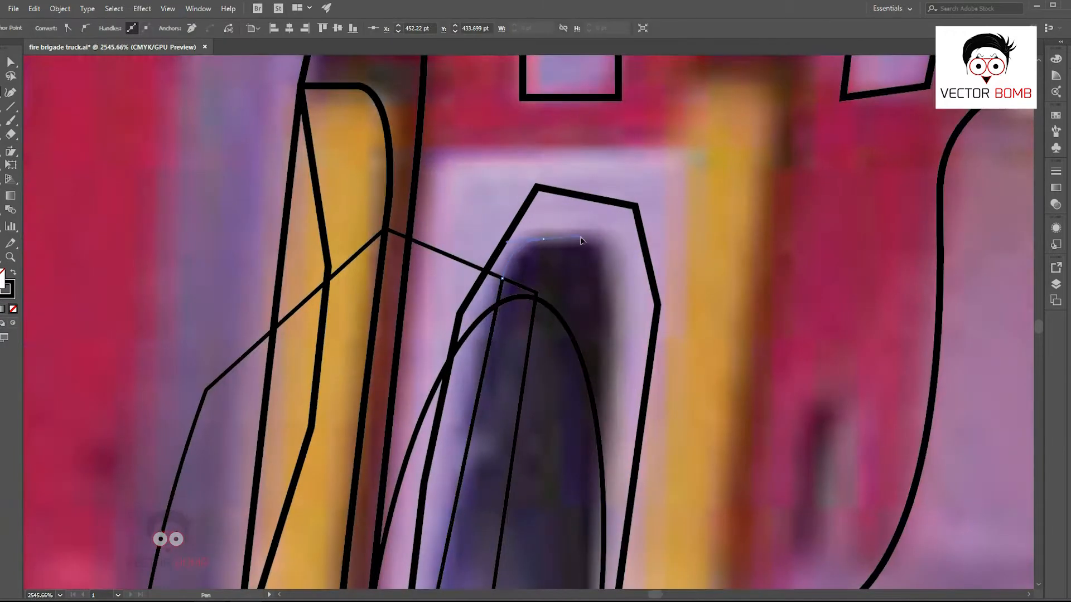
{"action": "left_click_drag", "start_coordinate": [609, 354], "coordinate": [610, 355]}
{"action": "left_click", "coordinate": [607, 293]}
{"action": "scroll", "coordinate": [607, 356], "scroll_direction": "down", "scroll_amount": 1}
{"action": "left_click_drag", "start_coordinate": [599, 574], "coordinate": [634, 378]}
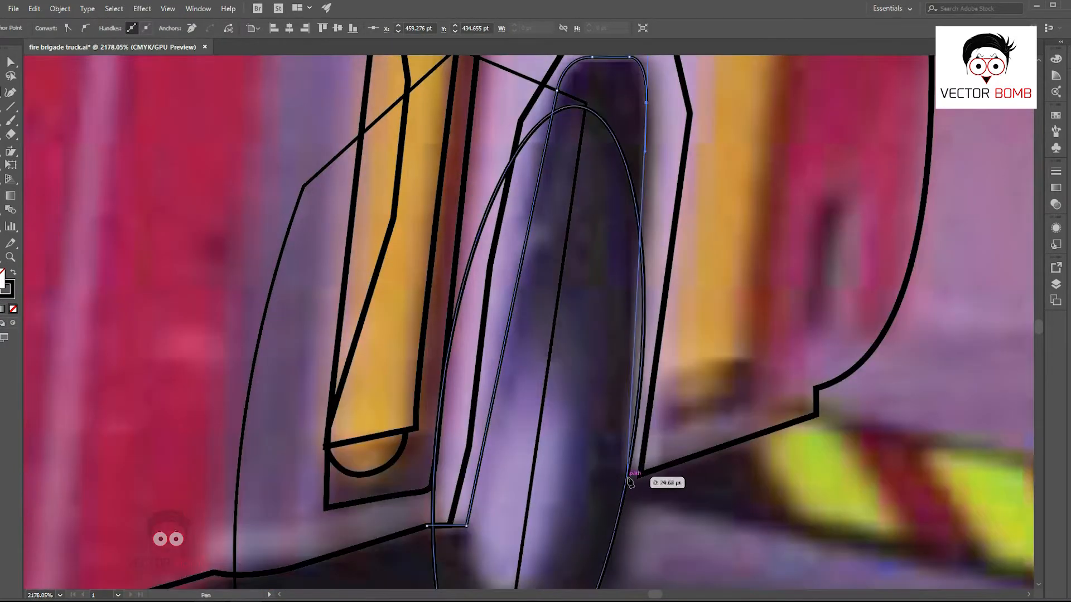
{"action": "left_click", "coordinate": [626, 478]}
- Outline the pale panel surrounding the rear wheel arch with straight edges down to the body's lower edge
{"action": "left_click_drag", "start_coordinate": [680, 263], "coordinate": [676, 451]}
{"action": "left_click", "coordinate": [708, 172]}
{"action": "left_click", "coordinate": [480, 172]}
{"action": "left_click_drag", "start_coordinate": [446, 558], "coordinate": [517, 283]}
{"action": "left_click", "coordinate": [496, 438]}
{"action": "scroll", "coordinate": [742, 407], "scroll_direction": "down", "scroll_amount": 5}
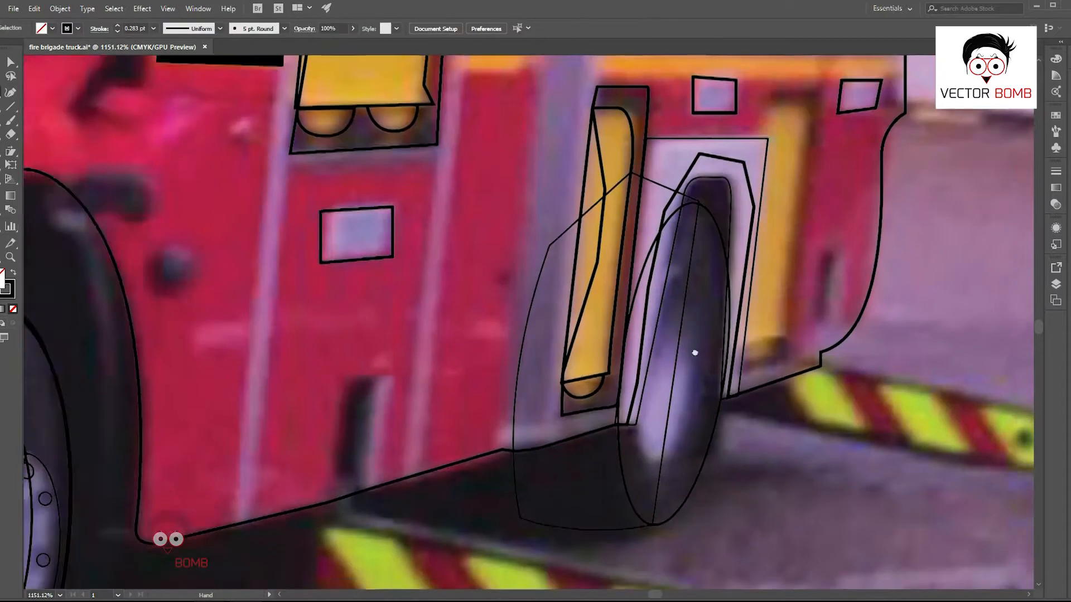
- Add a narrower ellipse for the pale rim inside the rear tyre and deselect it
{"action": "left_click_drag", "start_coordinate": [696, 351], "coordinate": [617, 363]}
{"action": "left_click", "coordinate": [617, 459]}
{"action": "left_click_drag", "start_coordinate": [620, 515], "coordinate": [603, 498]}
{"action": "left_click", "coordinate": [729, 424], "text": "ctrl"}
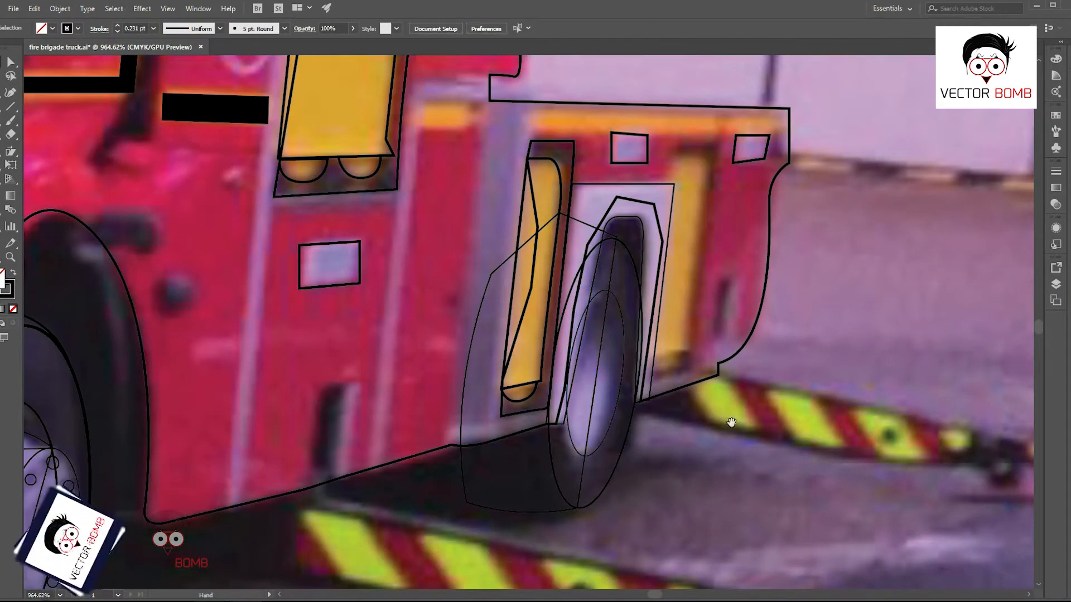
- Trace the tall yellow strip behind the rear wheel as a closed shape with a rounded upper corner and deselect it
{"action": "left_click_drag", "start_coordinate": [763, 210], "coordinate": [758, 278]}
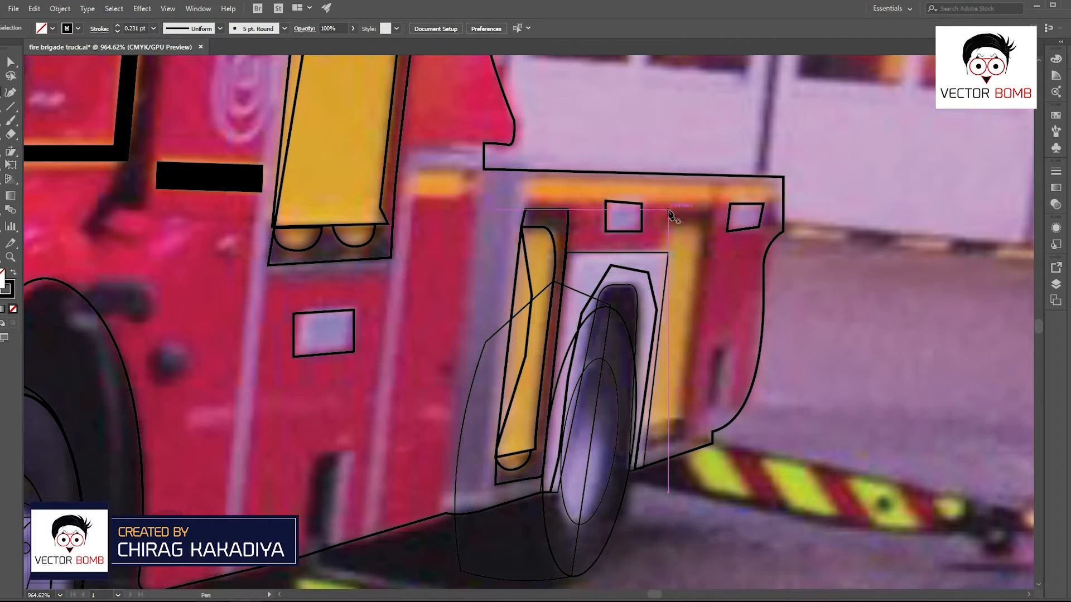
{"action": "scroll", "coordinate": [670, 229], "scroll_direction": "up", "scroll_amount": 2}
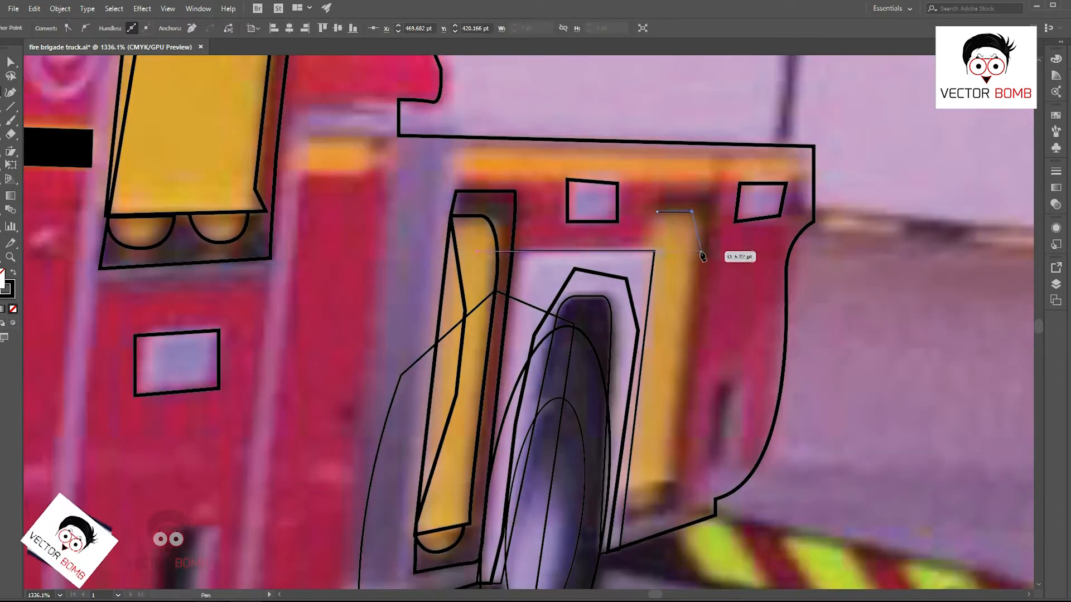
{"action": "mouse_move", "coordinate": [697, 224]}
{"action": "left_mouse_down"}
{"action": "mouse_move", "coordinate": [705, 231]}
{"action": "mouse_move", "coordinate": [702, 211]}
{"action": "left_mouse_up"}
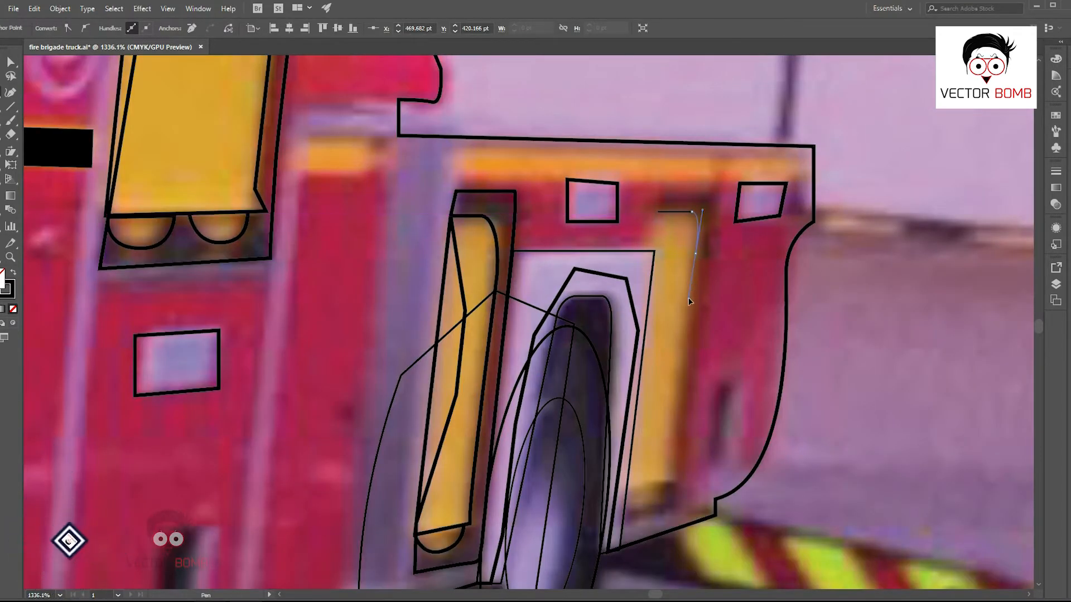
{"action": "left_click", "coordinate": [676, 481]}
{"action": "scroll", "coordinate": [675, 481], "scroll_direction": "up", "scroll_amount": 2}
{"action": "left_click", "coordinate": [761, 403]}
{"action": "left_click_drag", "start_coordinate": [793, 84], "coordinate": [787, 329]}
{"action": "left_click", "coordinate": [796, 234]}
{"action": "left_click", "coordinate": [831, 504], "text": "ctrl"}
- Trace the half-round shape at the foot of the rearmost yellow strip and deselect it
{"action": "left_click_drag", "start_coordinate": [831, 513], "coordinate": [756, 212]}
{"action": "scroll", "coordinate": [755, 212], "scroll_direction": "up", "scroll_amount": 1}
{"action": "left_click", "coordinate": [732, 353]}
{"action": "left_click_drag", "start_coordinate": [700, 393], "coordinate": [674, 395]}
{"action": "left_click", "coordinate": [667, 356]}
{"action": "left_click", "coordinate": [815, 345], "text": "ctrl"}
- Trace the dark recess frame around the rearmost yellow strip as a closed shape and deselect it
{"action": "scroll", "coordinate": [816, 344], "scroll_direction": "down", "scroll_amount": 3}
{"action": "mouse_move", "coordinate": [815, 345]}
{"action": "left_mouse_down"}
{"action": "mouse_move", "coordinate": [717, 533]}
{"action": "mouse_move", "coordinate": [677, 423]}
{"action": "left_mouse_up"}
{"action": "left_click", "coordinate": [658, 260]}
{"action": "left_click", "coordinate": [660, 243]}
{"action": "left_click", "coordinate": [714, 243]}
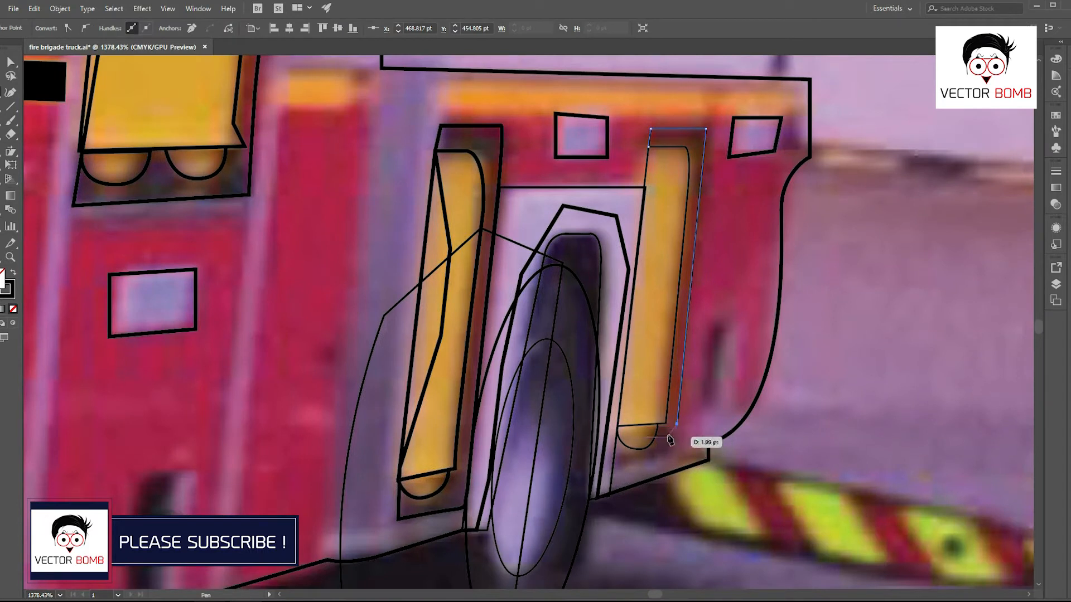
{"action": "left_click", "coordinate": [618, 421]}
{"action": "left_click", "coordinate": [657, 303]}
{"action": "left_click", "coordinate": [649, 147]}
{"action": "left_click", "coordinate": [691, 351], "text": "ctrl"}
- Trace the narrow dark slot on the red bodywork behind the rearmost yellow strip as a four-sided shape and deselect it
{"action": "left_click_drag", "start_coordinate": [688, 357], "coordinate": [683, 370]}
{"action": "left_click", "coordinate": [700, 337]}
{"action": "left_click", "coordinate": [695, 418]}
{"action": "left_click", "coordinate": [706, 417]}
{"action": "left_click", "coordinate": [711, 338]}
{"action": "left_click", "coordinate": [700, 338]}
{"action": "left_click", "coordinate": [685, 351], "text": "ctrl"}
- Outline the dark recess low on the red side panel between the wheels as a four-sided shape and deselect it
{"action": "left_click_drag", "start_coordinate": [256, 521], "coordinate": [574, 345]}
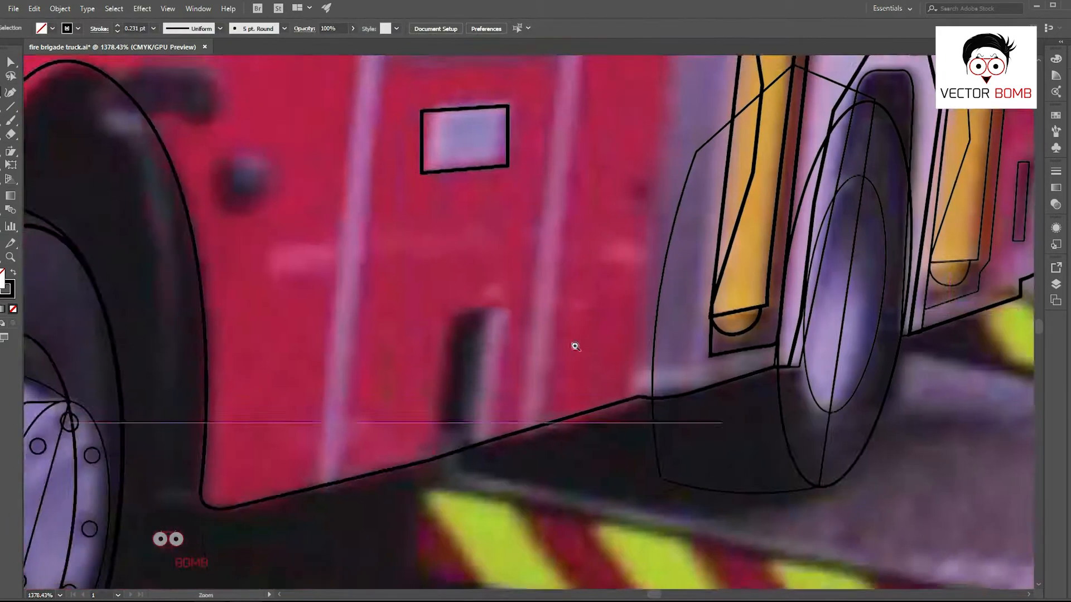
{"action": "left_click_drag", "start_coordinate": [685, 401], "coordinate": [633, 401]}
{"action": "left_click", "coordinate": [504, 332]}
{"action": "left_click", "coordinate": [498, 424]}
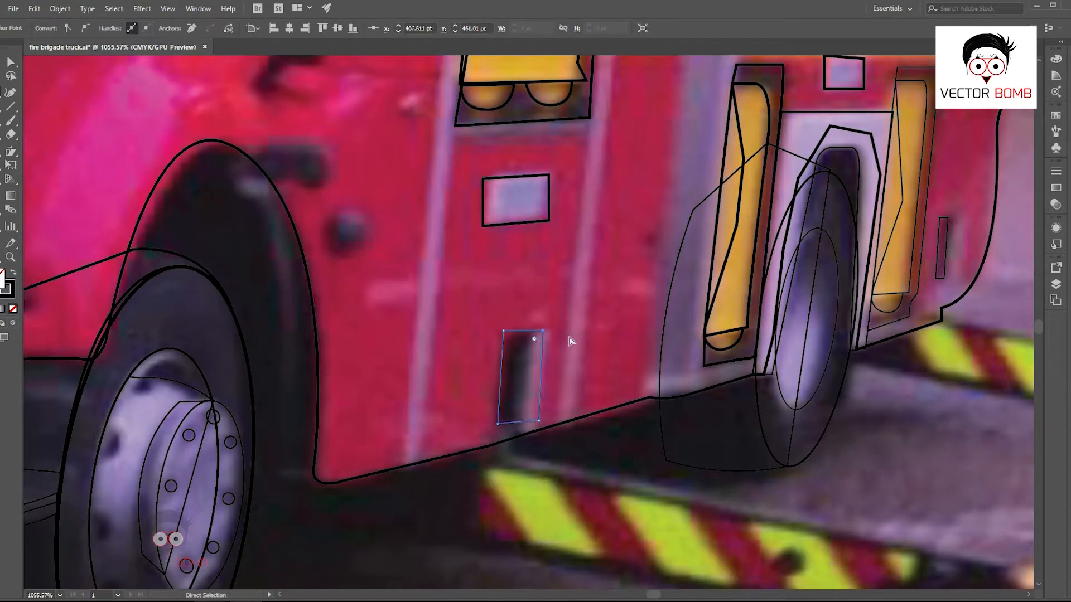
{"action": "left_click", "coordinate": [569, 337], "text": "ctrl"}
- Trace the pale slanted-top face inside the side panel's recess as a closed shape reaching the body's lower edge
{"action": "left_click", "coordinate": [544, 334]}
{"action": "left_click", "coordinate": [543, 331]}
{"action": "left_click", "coordinate": [519, 357]}
{"action": "left_click", "coordinate": [517, 438]}
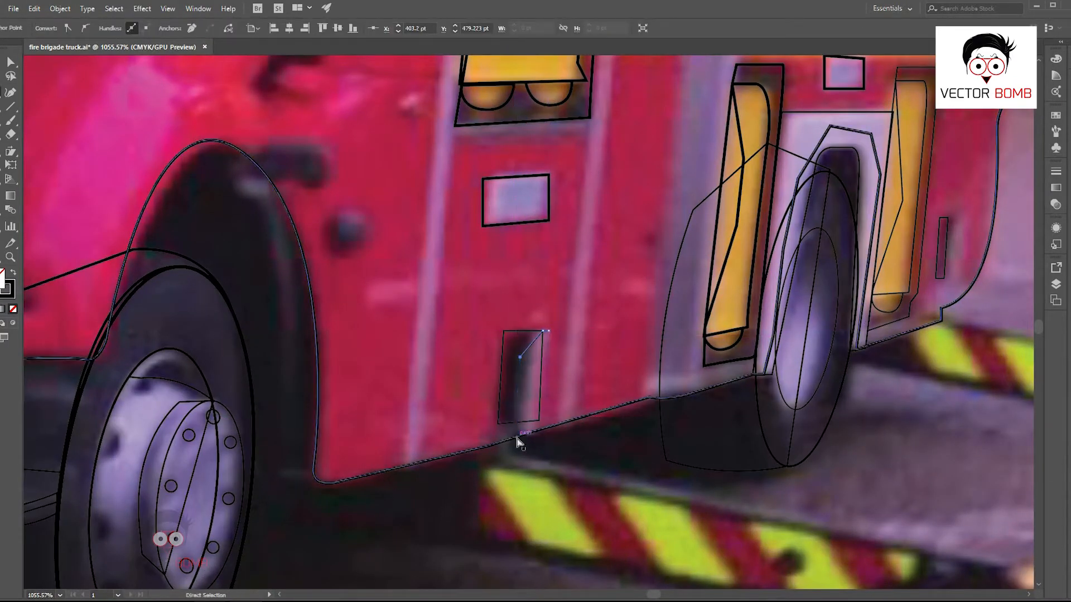
{"action": "left_click", "coordinate": [536, 431]}
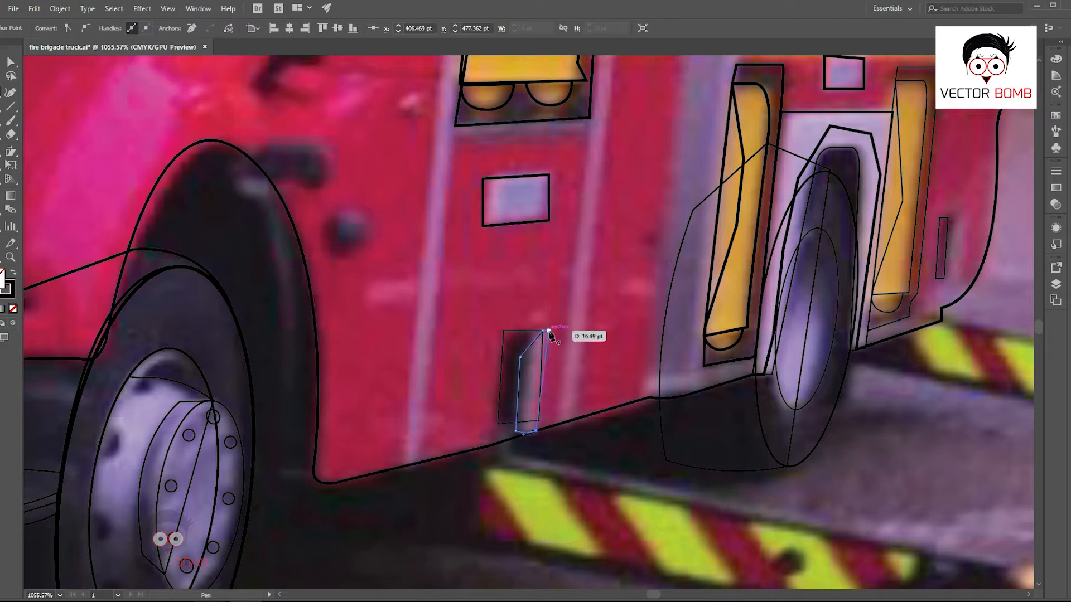
{"action": "scroll", "coordinate": [550, 434], "scroll_direction": "up", "scroll_amount": 3}
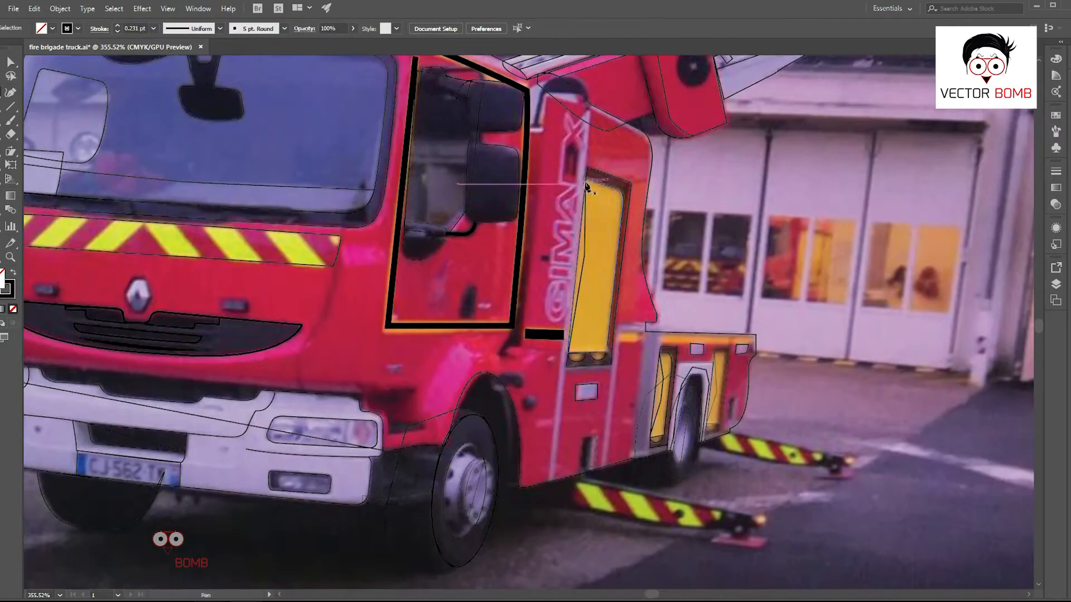
- Draw a straight seam line from the top of the body beside the tall yellow locker down to the lower edge
{"action": "scroll", "coordinate": [589, 108], "scroll_direction": "up", "scroll_amount": 1}
{"action": "left_click", "coordinate": [587, 103]}
{"action": "left_click", "coordinate": [546, 510]}
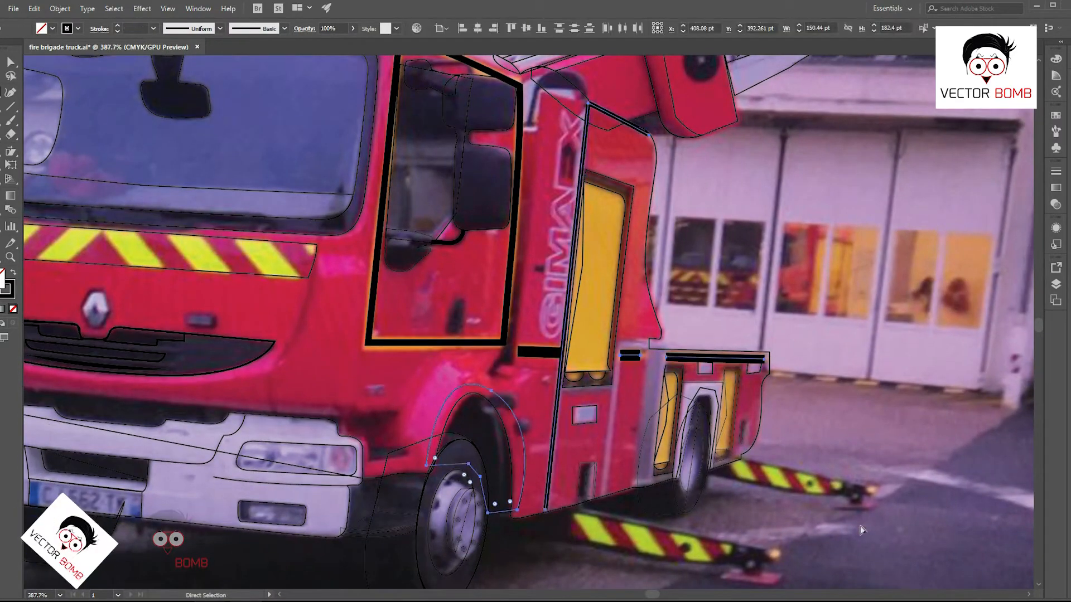
{"action": "left_click", "coordinate": [860, 528]}
- Trace the long red-ended tube inside the ladder lattice as a closed shape with rounded ends
{"action": "scroll", "coordinate": [630, 389], "scroll_direction": "up", "scroll_amount": 1}
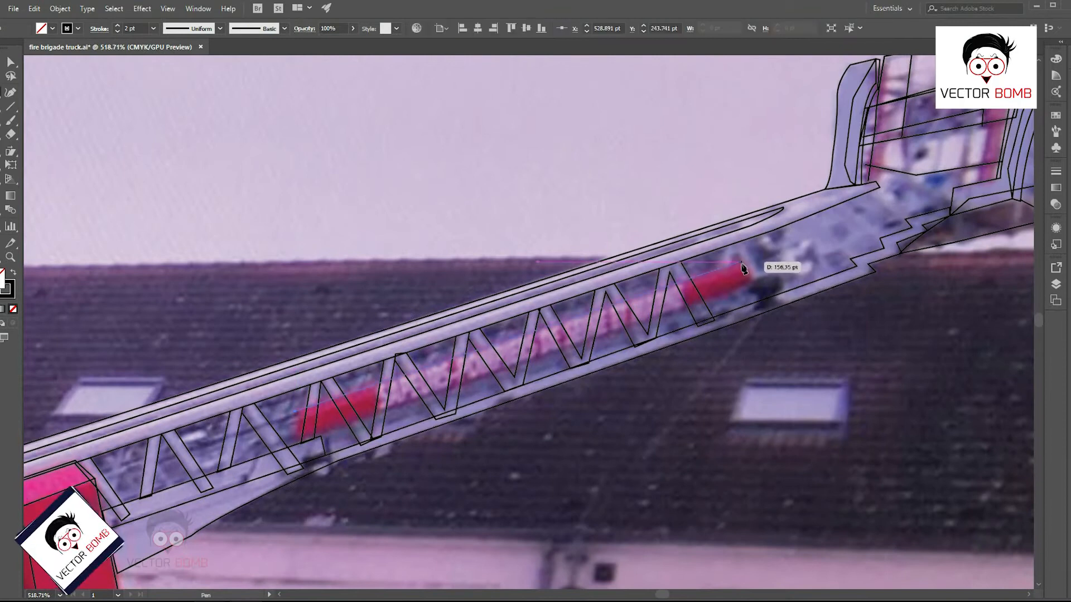
{"action": "left_click", "coordinate": [747, 267]}
{"action": "scroll", "coordinate": [750, 273], "scroll_direction": "up", "scroll_amount": 2}
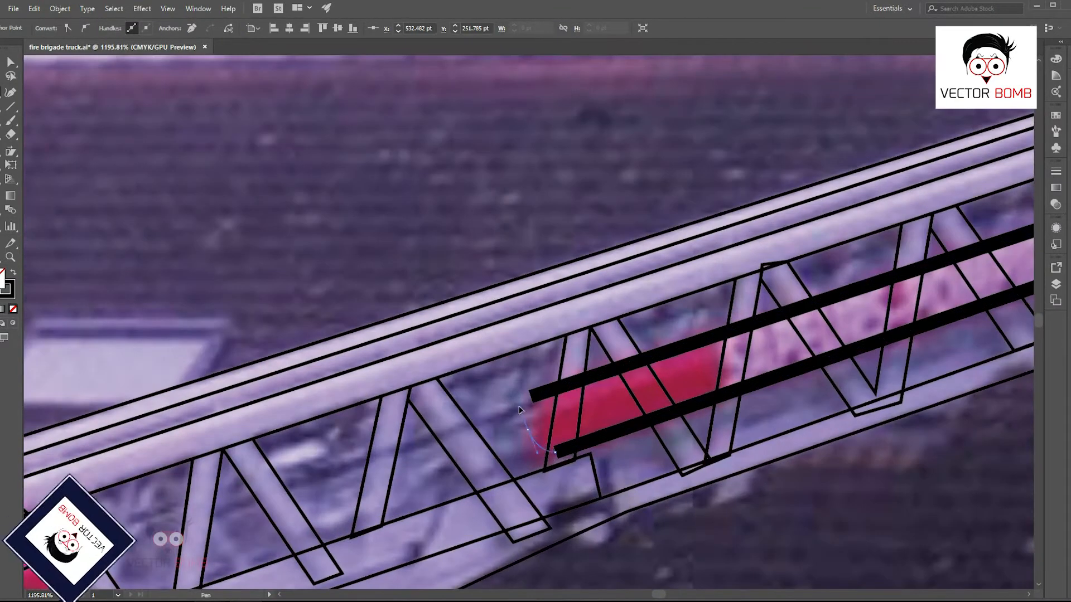
{"action": "left_click", "coordinate": [531, 395]}
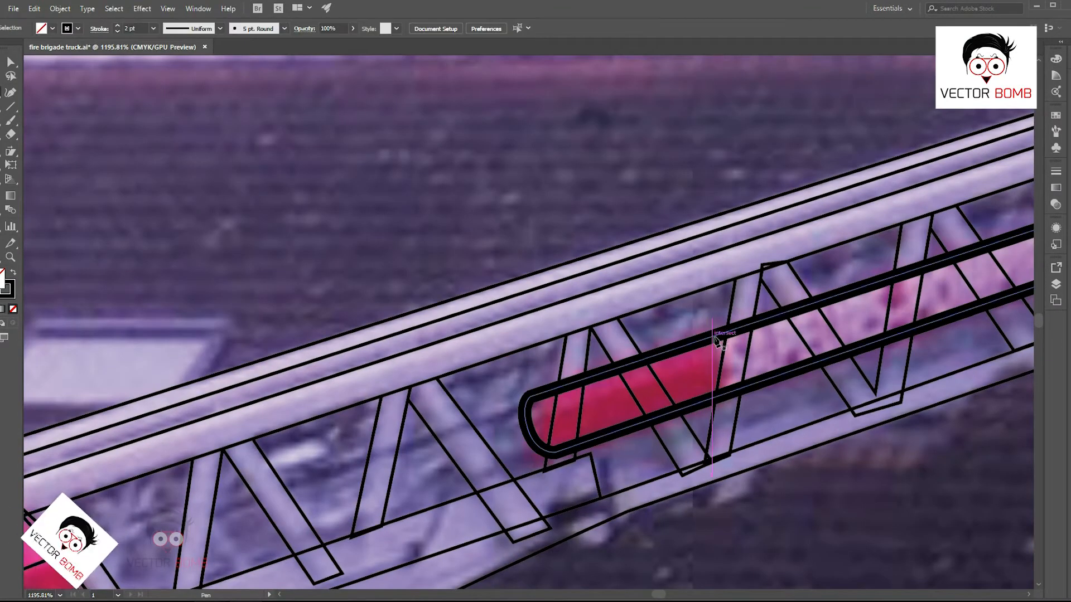
- Trace the red section at the tube's lower end as a closed shape with a curved divider and deselect it
{"action": "left_click_drag", "start_coordinate": [731, 396], "coordinate": [732, 399]}
{"action": "left_click", "coordinate": [556, 453]}
{"action": "left_click_drag", "start_coordinate": [530, 396], "coordinate": [533, 365]}
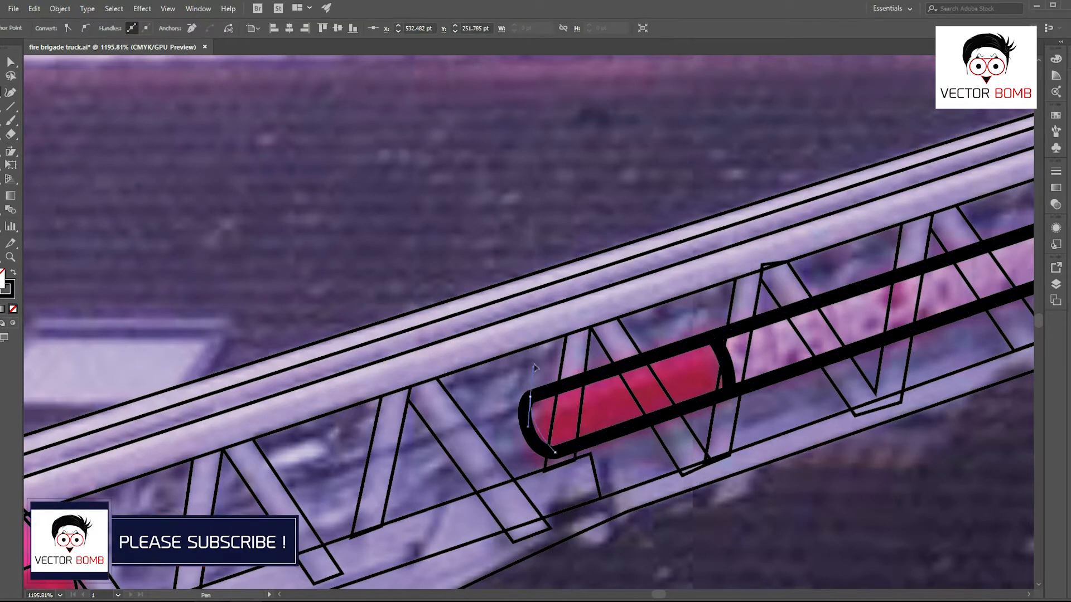
{"action": "left_click", "coordinate": [712, 336]}
{"action": "scroll", "coordinate": [780, 390], "scroll_direction": "down", "scroll_amount": 3}
{"action": "key", "text": "ctrl+shift+a"}
- Trace the red section at the tube's upper end as a closed shape and deselect it
{"action": "left_click_drag", "start_coordinate": [948, 284], "coordinate": [695, 331]}
{"action": "scroll", "coordinate": [596, 348], "scroll_direction": "up", "scroll_amount": 2}
{"action": "left_click", "coordinate": [585, 314]}
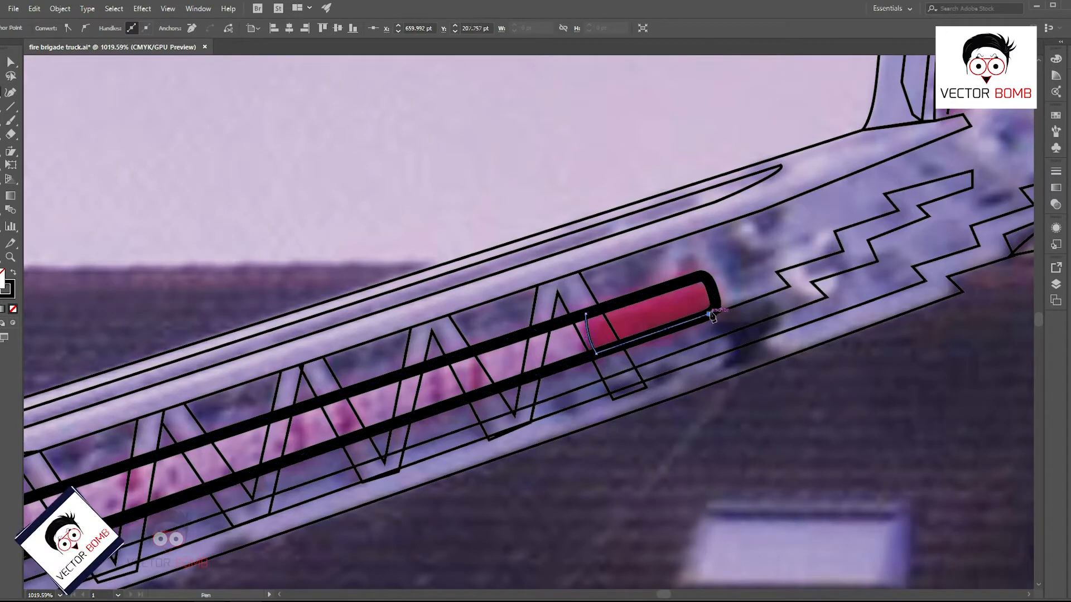
{"action": "scroll", "coordinate": [712, 317], "scroll_direction": "up", "scroll_amount": 3}
{"action": "left_click_drag", "start_coordinate": [710, 291], "coordinate": [706, 285]}
{"action": "left_click", "coordinate": [441, 335]}
{"action": "key", "text": "ctrl+shift+a"}
{"action": "scroll", "coordinate": [676, 350], "scroll_direction": "down", "scroll_amount": 4}
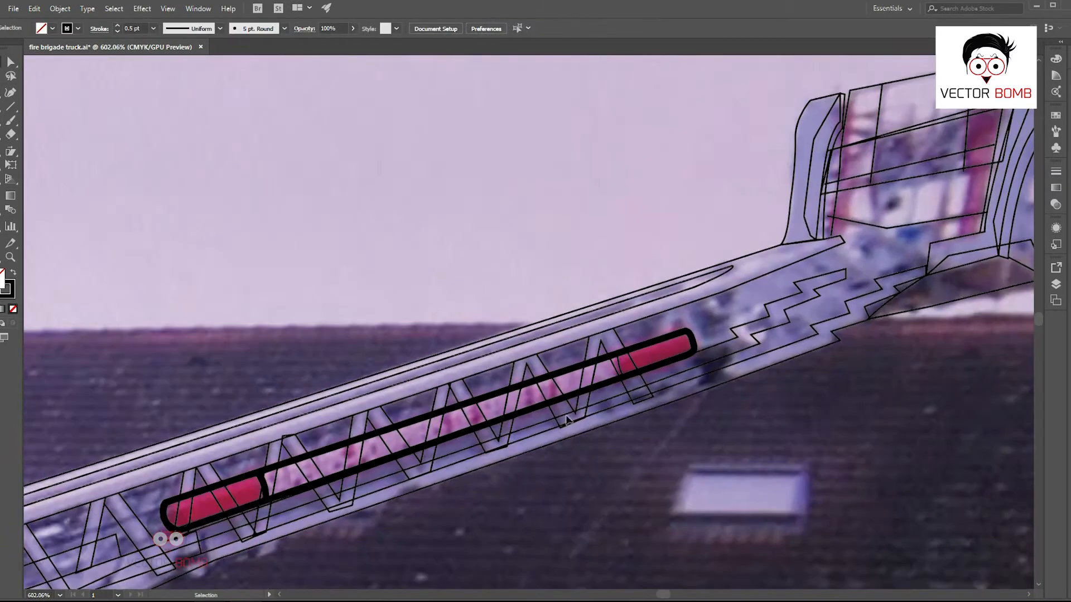
- Trace the V-shaped lattice brace over the tube's upper end as a closed shape and deselect it
{"action": "left_click_drag", "start_coordinate": [675, 350], "coordinate": [507, 394]}
{"action": "scroll", "coordinate": [502, 401], "scroll_direction": "up", "scroll_amount": 1}
{"action": "left_click", "coordinate": [477, 433]}
{"action": "key", "text": "ctrl+z"}
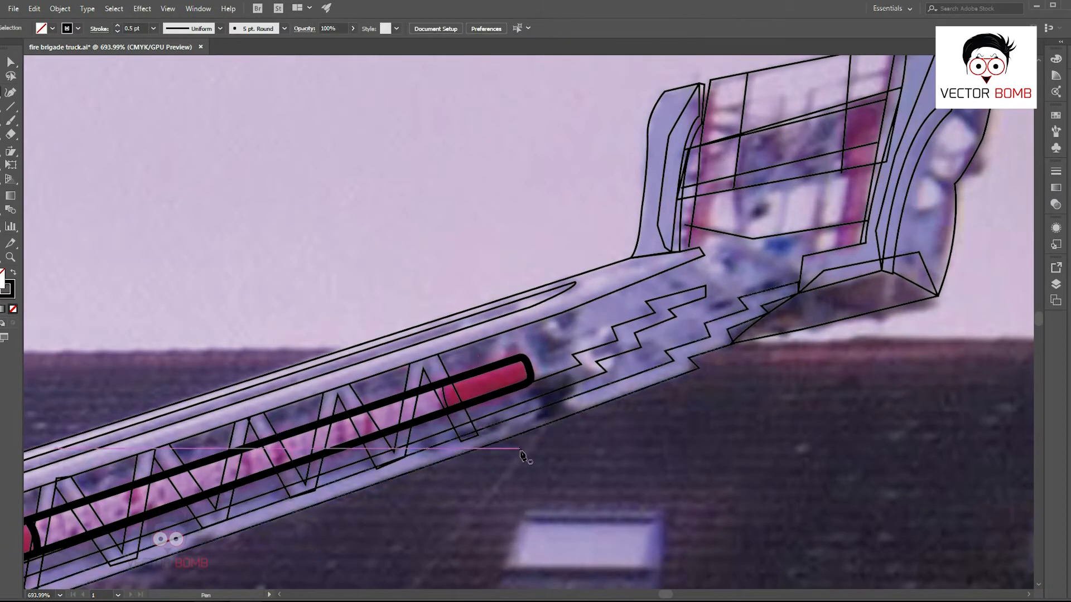
{"action": "left_click_drag", "start_coordinate": [475, 431], "coordinate": [494, 428]}
{"action": "left_click", "coordinate": [511, 342]}
{"action": "left_click", "coordinate": [562, 401]}
{"action": "left_click", "coordinate": [526, 326]}
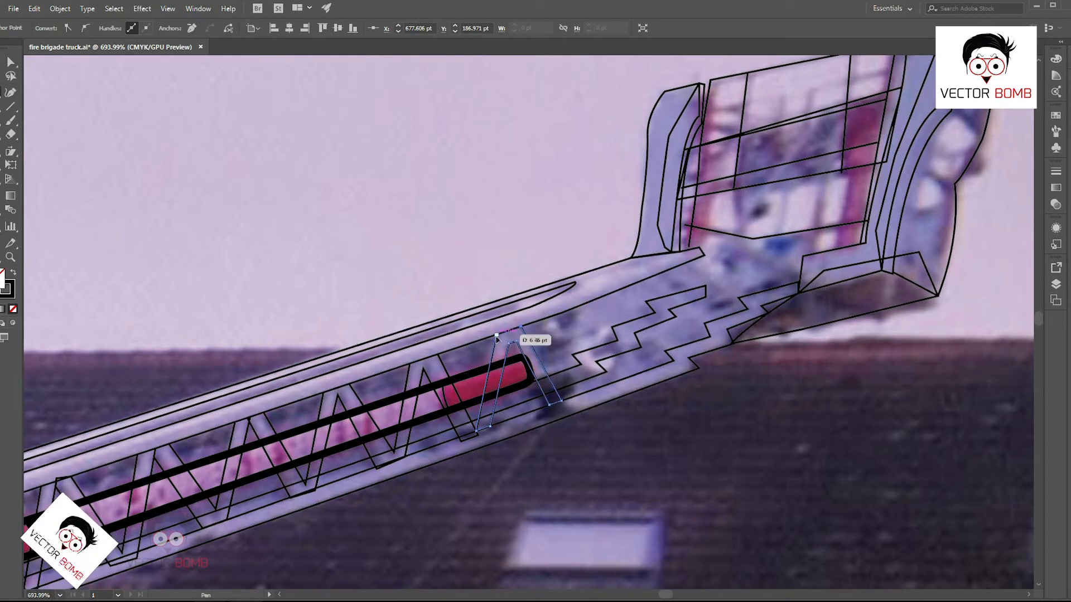
{"action": "left_click", "coordinate": [496, 335]}
{"action": "key", "text": "ctrl+shift+a"}
- Trace the first slanted brace on the ladder section between the red tube and the rescue basket, and deselect it
{"action": "scroll", "coordinate": [724, 401], "scroll_direction": "down", "scroll_amount": 3}
{"action": "scroll", "coordinate": [713, 379], "scroll_direction": "up", "scroll_amount": 3}
{"action": "scroll", "coordinate": [905, 418], "scroll_direction": "down", "scroll_amount": 4}
{"action": "left_click_drag", "start_coordinate": [888, 474], "coordinate": [853, 353]}
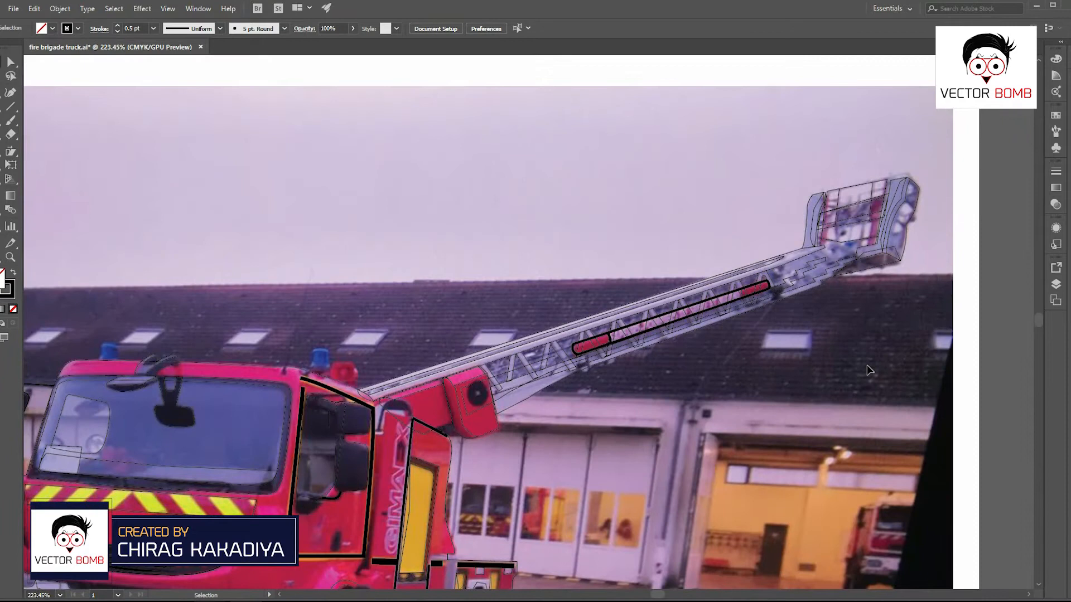
{"action": "scroll", "coordinate": [914, 262], "scroll_direction": "up", "scroll_amount": 5}
{"action": "left_click", "coordinate": [548, 259]}
{"action": "left_click", "coordinate": [536, 266]}
{"action": "left_click", "coordinate": [586, 324]}
{"action": "key", "text": "ctrl+shift+a"}
- Trace the second slanted brace on the ladder's upper end as a closed four-sided shape and deselect it
{"action": "left_click", "coordinate": [583, 245]}
{"action": "left_click", "coordinate": [626, 296]}
{"action": "left_click", "coordinate": [642, 290]}
{"action": "left_click", "coordinate": [600, 238]}
{"action": "key", "text": "ctrl+shift+a"}
- Trace the third slanted brace, closer to the rescue basket, as a closed four-sided shape and deselect it
{"action": "left_click", "coordinate": [625, 227]}
{"action": "left_click", "coordinate": [617, 232]}
{"action": "left_click", "coordinate": [661, 270]}
{"action": "left_click", "coordinate": [677, 266]}
{"action": "left_click", "coordinate": [626, 227]}
{"action": "left_click", "coordinate": [511, 187], "text": "ctrl"}
- Draw two separate straight lines on the upper end of the ladder near the rescue basket, deselecting after each
{"action": "left_click_drag", "start_coordinate": [511, 187], "coordinate": [473, 310]}
{"action": "left_click", "coordinate": [694, 183]}
{"action": "left_click", "coordinate": [664, 333]}
{"action": "key", "text": "ctrl+shift+a"}
{"action": "left_click", "coordinate": [708, 269]}
{"action": "left_click", "coordinate": [698, 349]}
{"action": "key", "text": "ctrl+shift+a"}
- Draw a circle about 16 pt across around the dark round part on the red ladder mount and deselect it
{"action": "left_click_drag", "start_coordinate": [899, 407], "coordinate": [710, 437]}
{"action": "left_click_drag", "start_coordinate": [755, 502], "coordinate": [791, 340]}
{"action": "left_click_drag", "start_coordinate": [876, 211], "coordinate": [993, 211]}
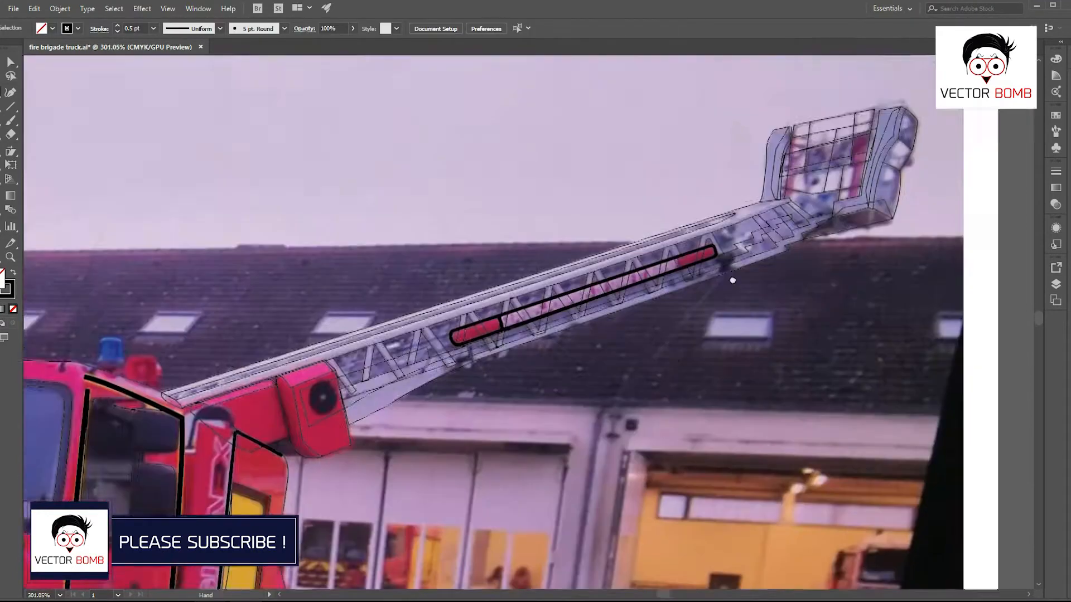
{"action": "scroll", "coordinate": [391, 268], "scroll_direction": "up", "scroll_amount": 5}
{"action": "scroll", "coordinate": [454, 304], "scroll_direction": "up", "scroll_amount": 1}
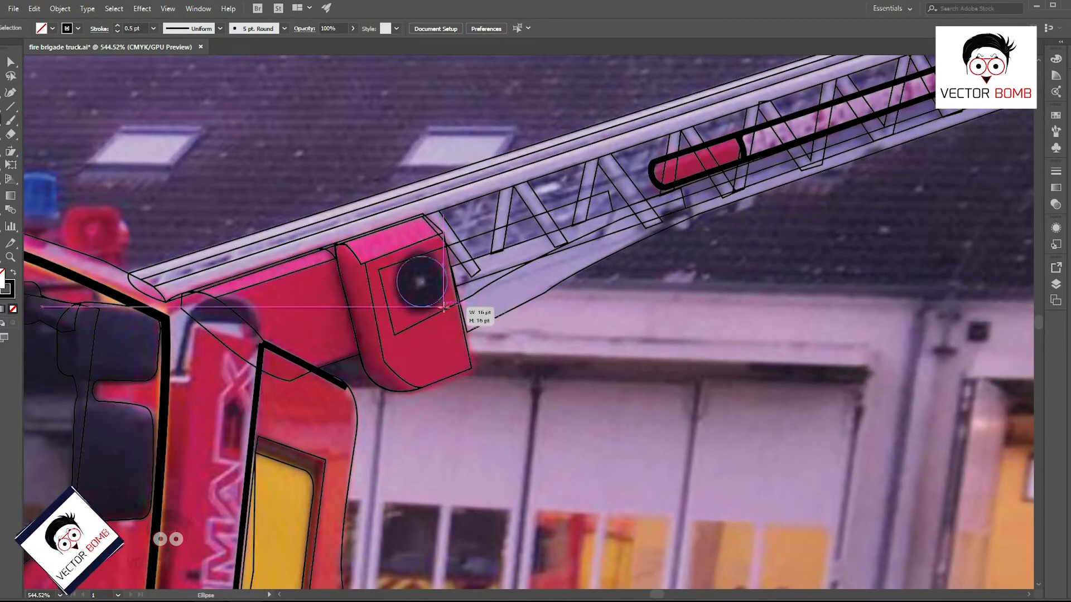
{"action": "left_click_drag", "start_coordinate": [422, 281], "coordinate": [425, 306]}
{"action": "key", "text": "ctrl+shift+a"}
{"action": "scroll", "coordinate": [430, 298], "scroll_direction": "up", "scroll_amount": 4}
{"action": "key", "text": "ctrl+shift+a"}
{"action": "scroll", "coordinate": [439, 314], "scroll_direction": "down", "scroll_amount": 6}
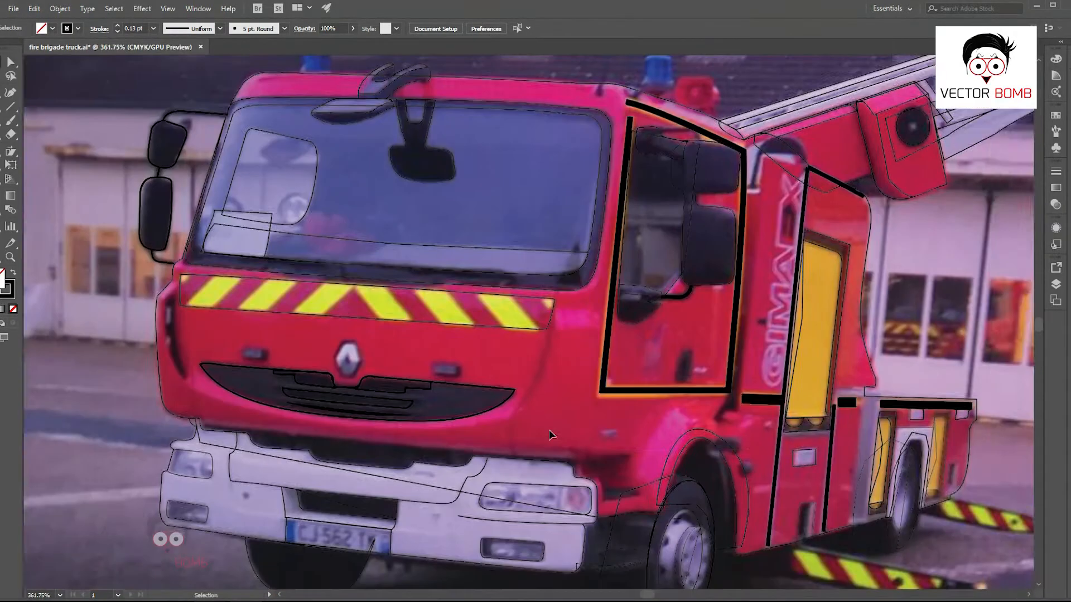
- Trace the cab front panel's curved edge from the stripe band's door-side corner down to the bumper and deselect it
{"action": "key", "text": "p"}
{"action": "scroll", "coordinate": [487, 446], "scroll_direction": "left", "scroll_amount": 1}
{"action": "scroll", "coordinate": [626, 346], "scroll_direction": "up", "scroll_amount": 2}
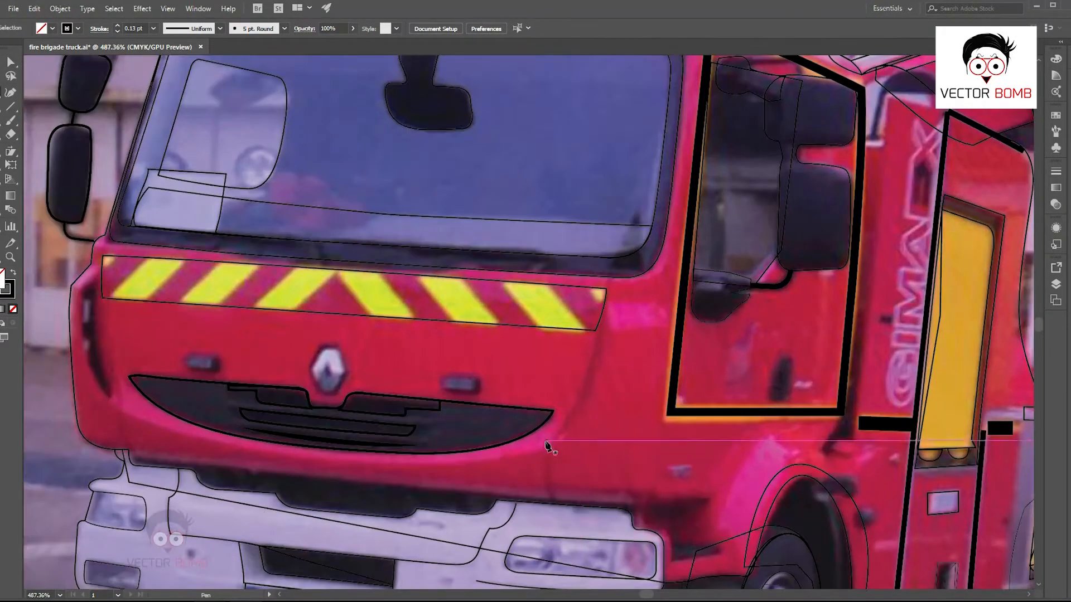
{"action": "left_click_drag", "start_coordinate": [506, 478], "coordinate": [552, 450]}
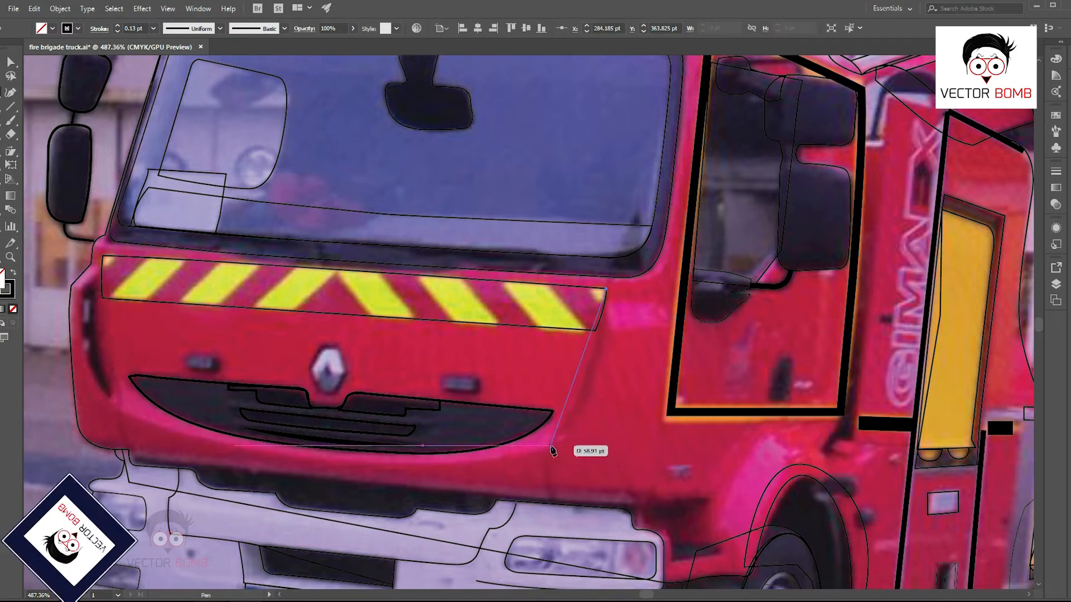
{"action": "left_click_drag", "start_coordinate": [509, 489], "coordinate": [558, 496]}
{"action": "left_click", "coordinate": [576, 404], "text": "ctrl"}
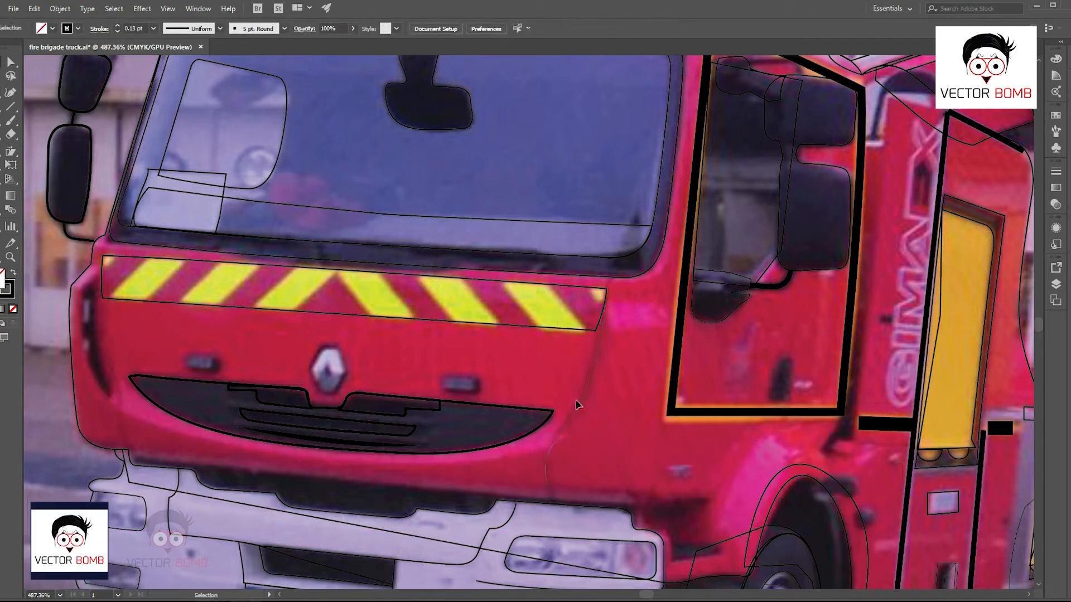
- Set the new front panel edge line to the default 1 pt black stroke with no fill and deselect it
{"action": "left_click", "coordinate": [581, 411], "text": "ctrl"}
{"action": "key", "text": "d"}
{"action": "key", "text": "slash"}
{"action": "left_click", "coordinate": [98, 411], "text": "ctrl"}
- Trace the trim around the grille, with a long curve beneath it and short links past both grille tips, and deselect it
{"action": "left_click_drag", "start_coordinate": [97, 411], "coordinate": [262, 408]}
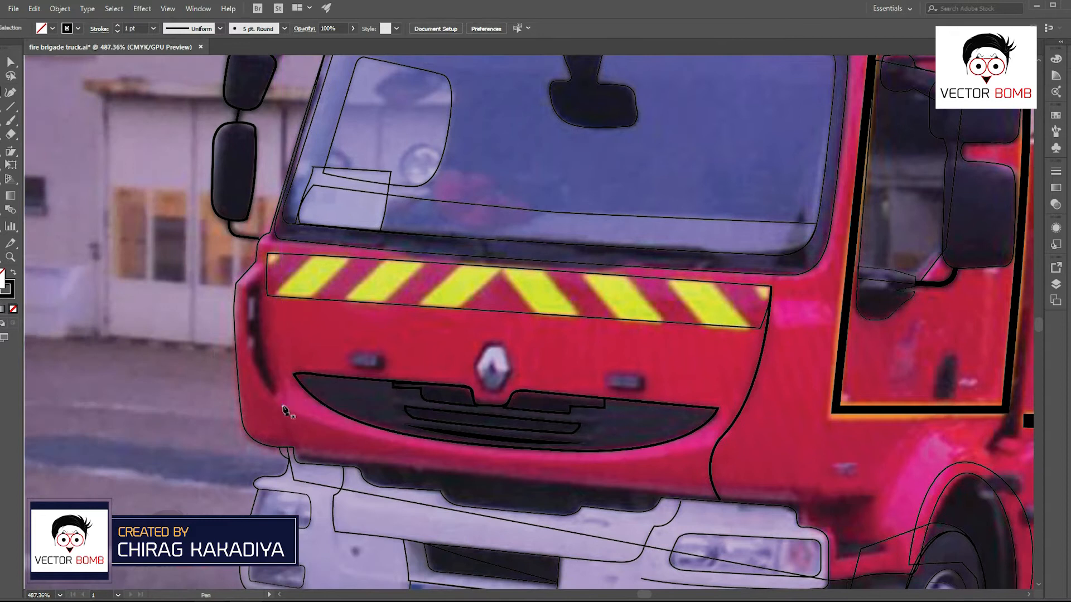
{"action": "left_click_drag", "start_coordinate": [910, 350], "coordinate": [910, 350]}
{"action": "left_click", "coordinate": [726, 431]}
{"action": "scroll", "coordinate": [718, 421], "scroll_direction": "up", "scroll_amount": 1}
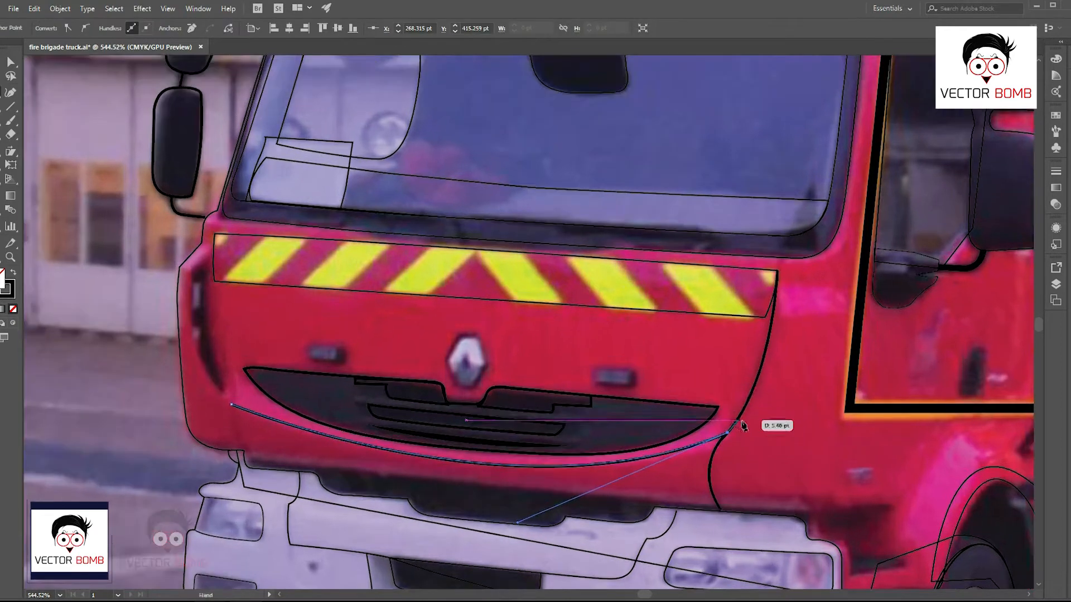
{"action": "left_click", "coordinate": [737, 420]}
{"action": "left_click_drag", "start_coordinate": [717, 408], "coordinate": [704, 406]}
{"action": "scroll", "coordinate": [227, 386], "scroll_direction": "up", "scroll_amount": 10}
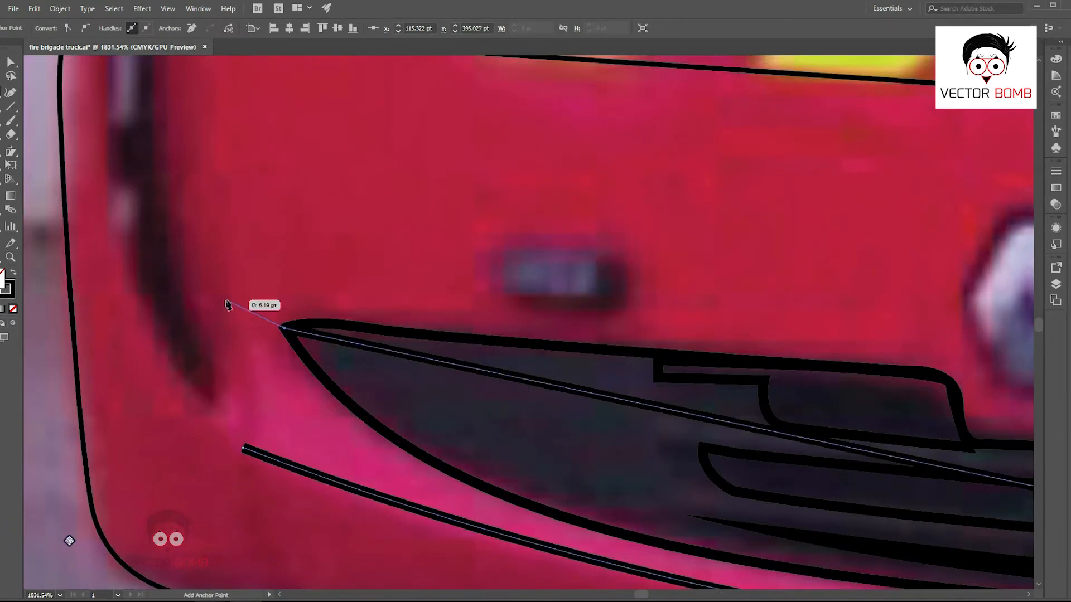
{"action": "left_click", "coordinate": [346, 408], "text": "ctrl"}
- Trace the front panel's other side edge from the stripe band's outer corner down to the bumper and deselect it
{"action": "scroll", "coordinate": [346, 409], "scroll_direction": "down", "scroll_amount": 10}
{"action": "left_click", "coordinate": [387, 289]}
{"action": "left_click_drag", "start_coordinate": [418, 480], "coordinate": [428, 509]}
{"action": "left_click", "coordinate": [258, 418], "text": "ctrl"}
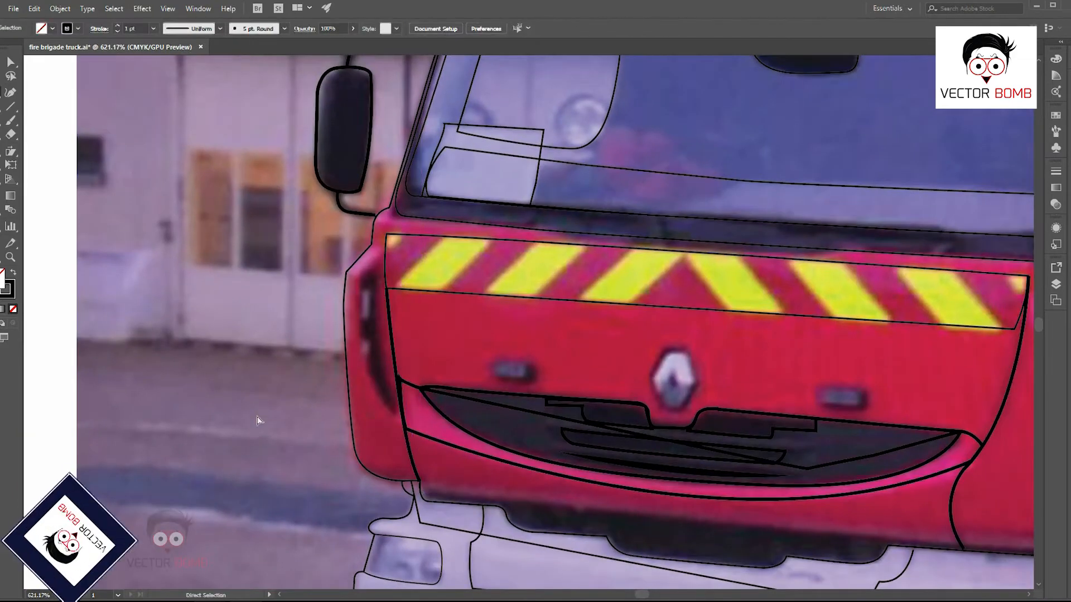
- Trace the small slanted four-sided facet above the side vent beside the stripe band and deselect it
{"action": "scroll", "coordinate": [374, 260], "scroll_direction": "up", "scroll_amount": 3}
{"action": "left_click", "coordinate": [387, 244]}
{"action": "left_click", "coordinate": [354, 280]}
{"action": "left_click", "coordinate": [337, 275]}
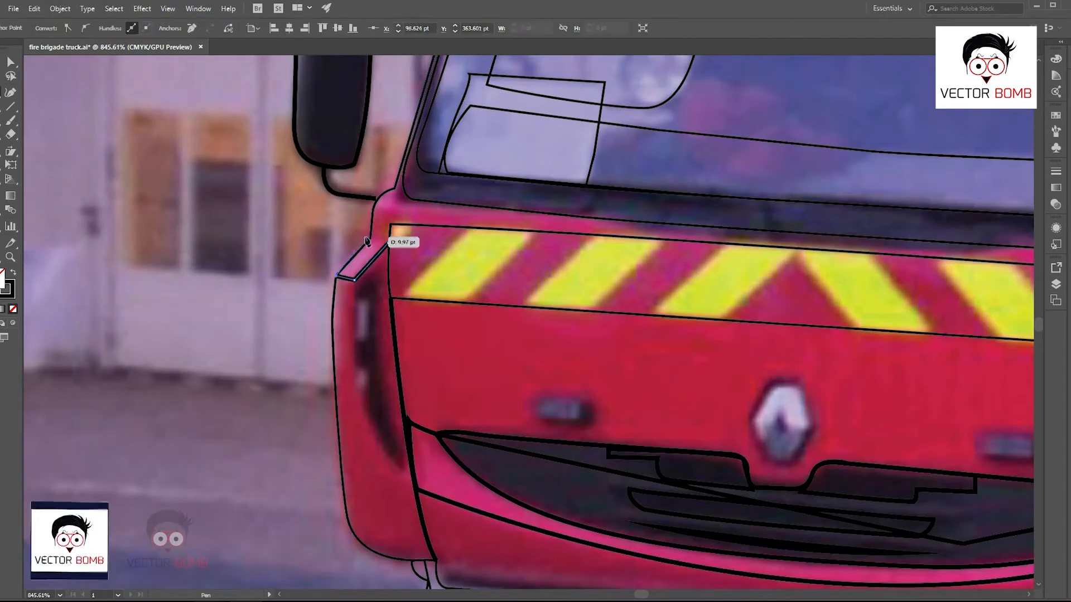
{"action": "left_click", "coordinate": [304, 249], "text": "ctrl"}
- Trace the long dark tapering vent below the slanted facet as a closed shape with a curved lower tip
{"action": "left_click", "coordinate": [354, 280]}
{"action": "left_click", "coordinate": [356, 384]}
{"action": "left_click_drag", "start_coordinate": [399, 470], "coordinate": [419, 490]}
{"action": "scroll", "coordinate": [448, 464], "scroll_direction": "up", "scroll_amount": 3}
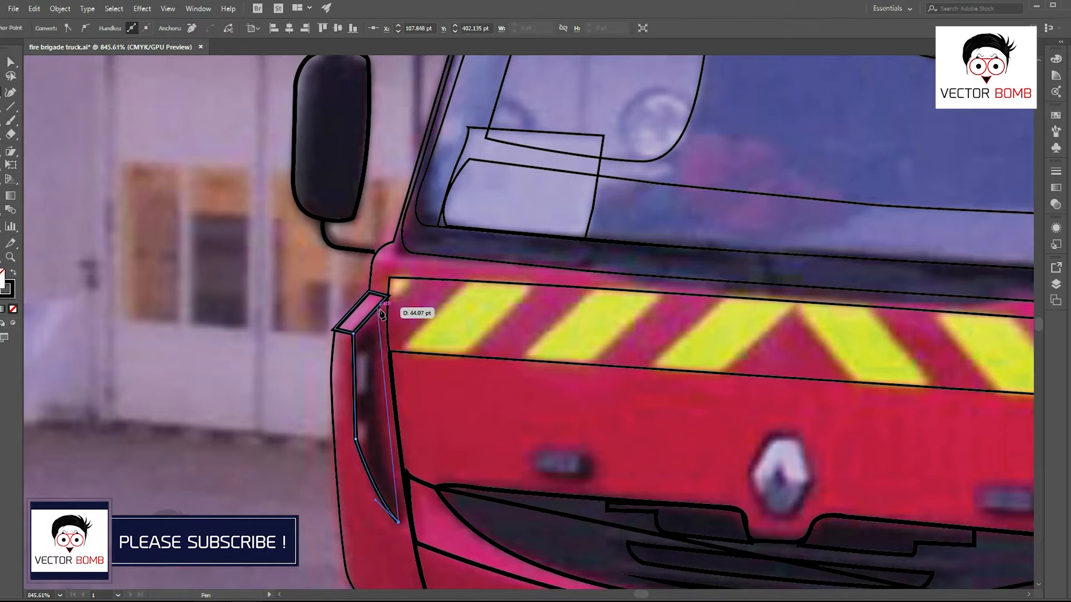
{"action": "left_click", "coordinate": [380, 304]}
- Trace two small four-sided insets, one above the other, inside the dark side vent and deselect them
{"action": "scroll", "coordinate": [381, 304], "scroll_direction": "up", "scroll_amount": 3}
{"action": "left_click", "coordinate": [354, 288]}
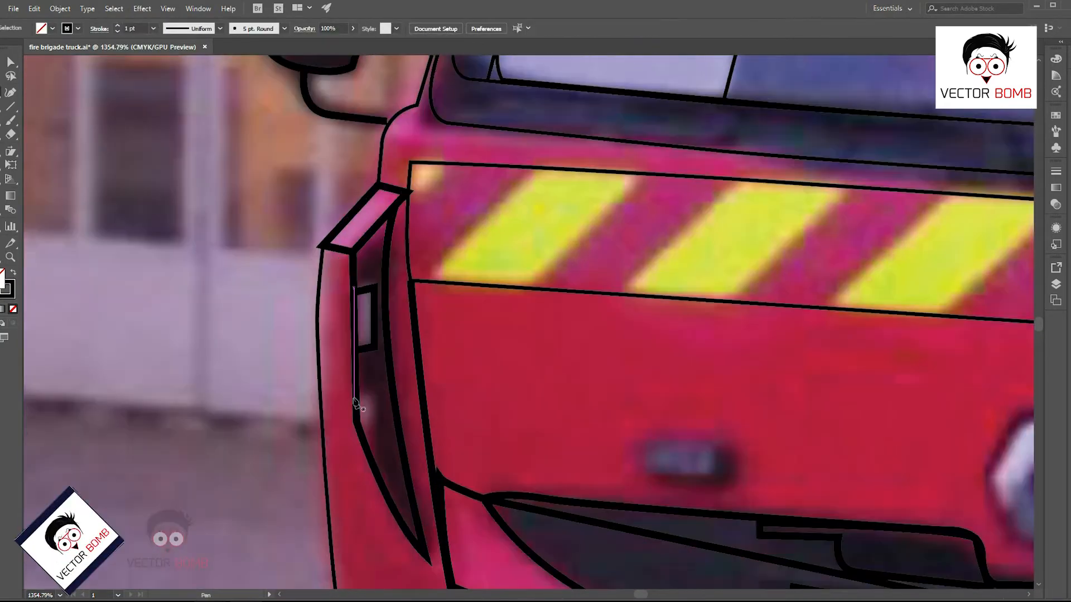
{"action": "left_click", "coordinate": [355, 399]}
{"action": "left_click", "coordinate": [372, 395]}
{"action": "left_click", "coordinate": [373, 431]}
{"action": "left_click", "coordinate": [358, 433]}
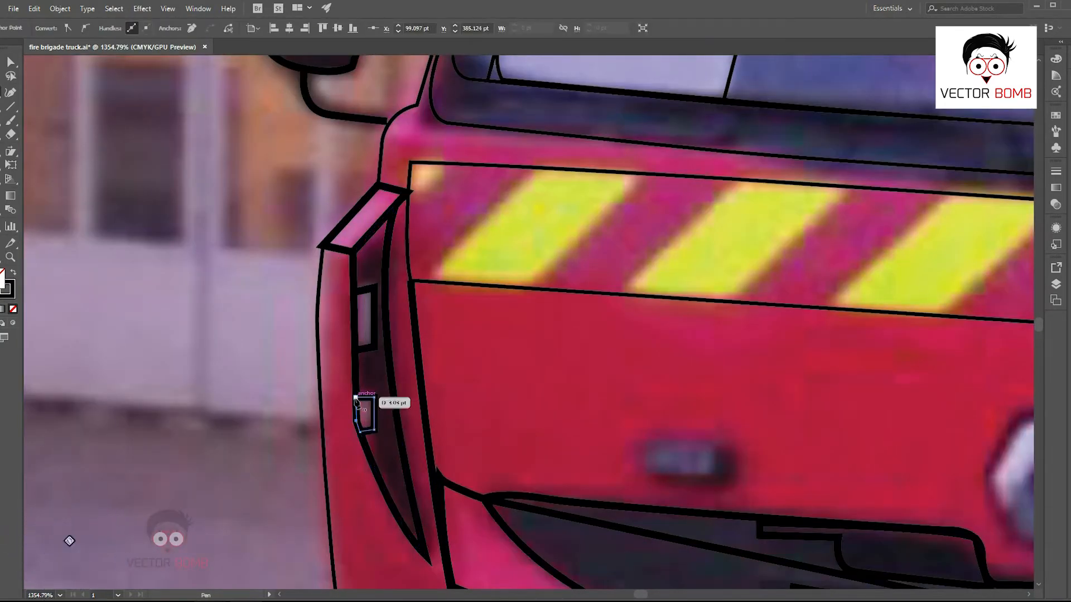
{"action": "left_click", "coordinate": [357, 399]}
{"action": "left_click", "coordinate": [341, 309], "text": "ctrl"}
- Trace the Renault emblem above the grille as a closed six-sided outline and deselect it
{"action": "scroll", "coordinate": [342, 309], "scroll_direction": "down", "scroll_amount": 7}
{"action": "scroll", "coordinate": [564, 373], "scroll_direction": "up", "scroll_amount": 5}
{"action": "left_click", "coordinate": [588, 393]}
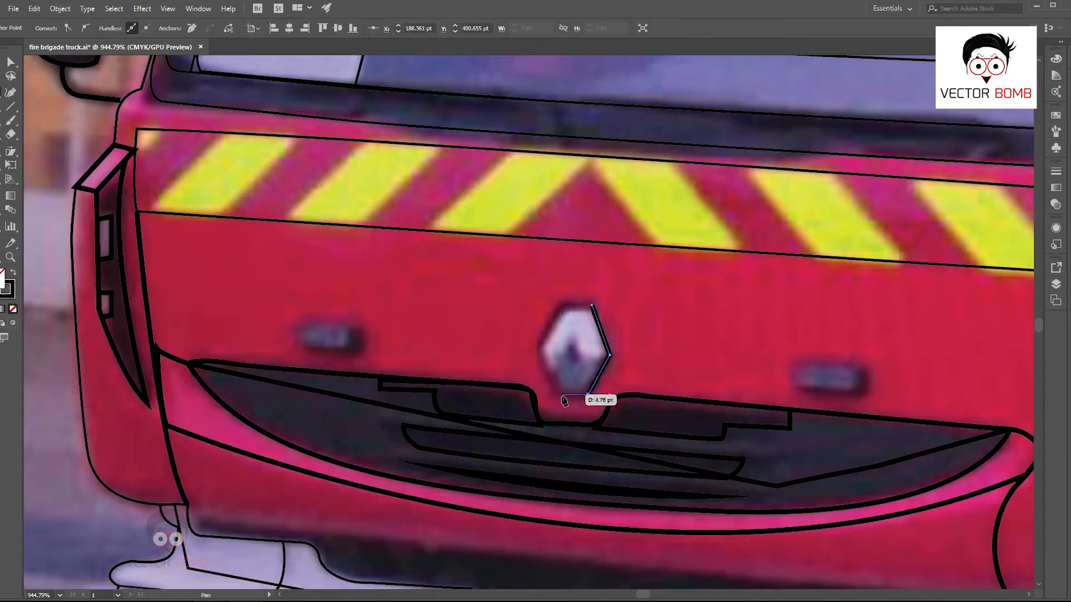
{"action": "left_click", "coordinate": [566, 308]}
{"action": "left_click", "coordinate": [582, 384], "text": "ctrl"}
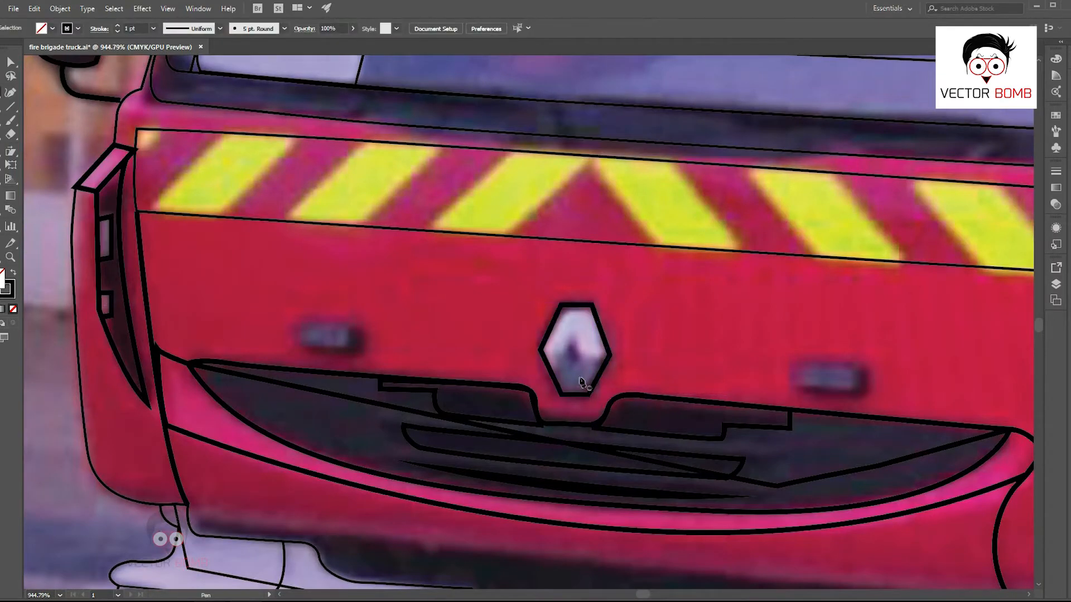
- Draw a line across the emblem's widest points and a small diamond at its centre, then deselect
{"action": "left_click", "coordinate": [610, 354]}
{"action": "scroll", "coordinate": [580, 350], "scroll_direction": "up", "scroll_amount": 2}
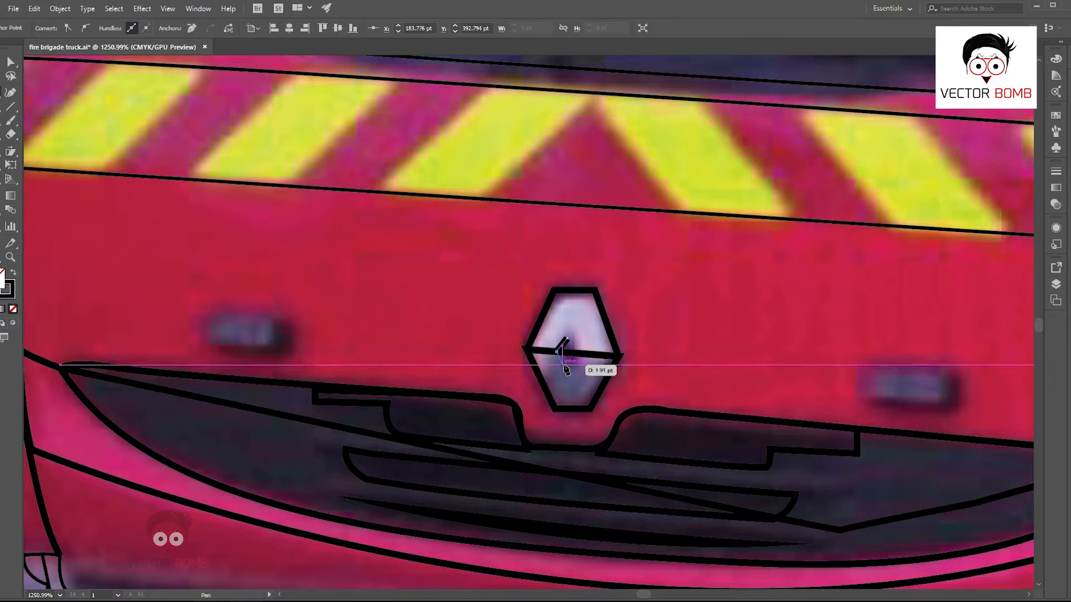
{"action": "left_click", "coordinate": [567, 339]}
{"action": "left_click", "coordinate": [705, 399], "text": "ctrl"}
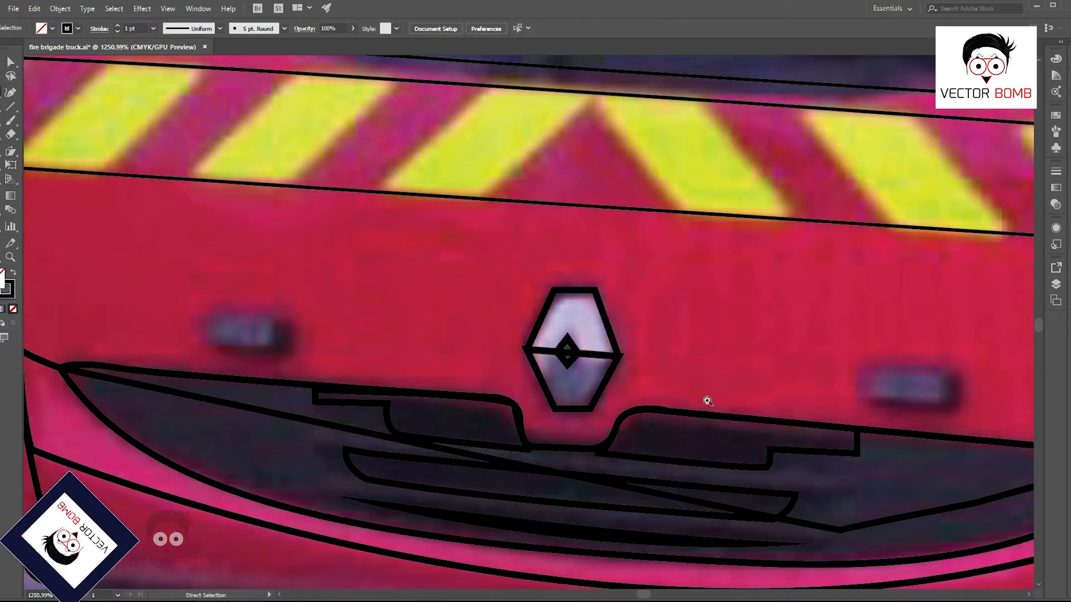
- Draw a rectangle about 11.3 by 4.2 pt over the small door-side front lamp and set its stroke to 0.5 pt
{"action": "scroll", "coordinate": [720, 362], "scroll_direction": "down", "scroll_amount": 4}
{"action": "scroll", "coordinate": [734, 328], "scroll_direction": "up", "scroll_amount": 2}
{"action": "mouse_move", "coordinate": [4, 120]}
{"action": "left_mouse_down"}
{"action": "mouse_move", "coordinate": [52, 160]}
{"action": "mouse_move", "coordinate": [53, 120]}
{"action": "left_mouse_up"}
{"action": "left_click_drag", "start_coordinate": [658, 303], "coordinate": [736, 329]}
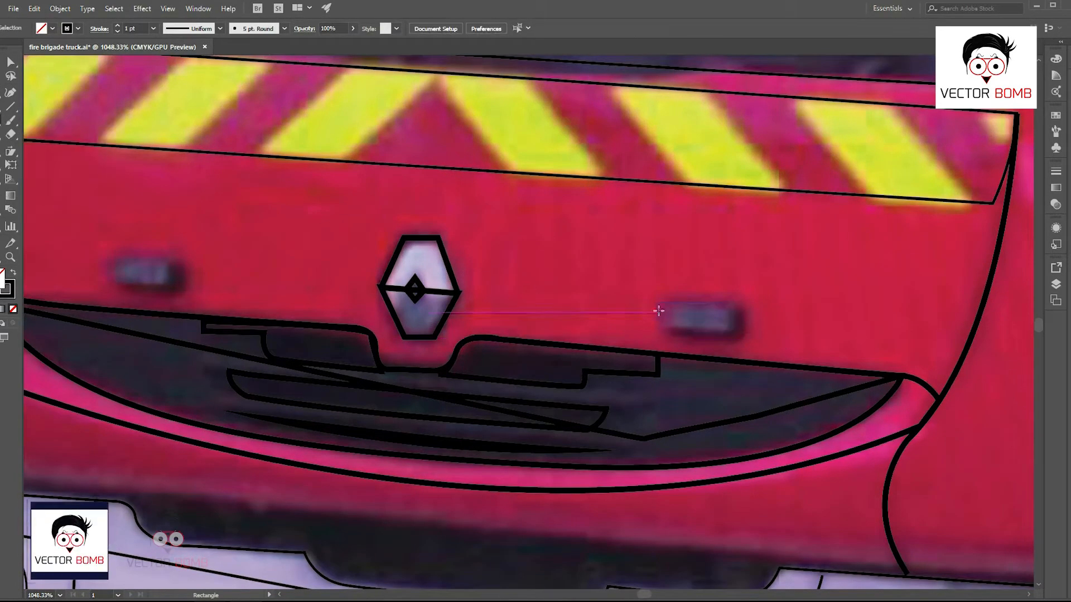
{"action": "scroll", "coordinate": [764, 333], "scroll_direction": "up", "scroll_amount": 1}
{"action": "left_click", "coordinate": [153, 27]}
{"action": "left_click", "coordinate": [168, 56]}
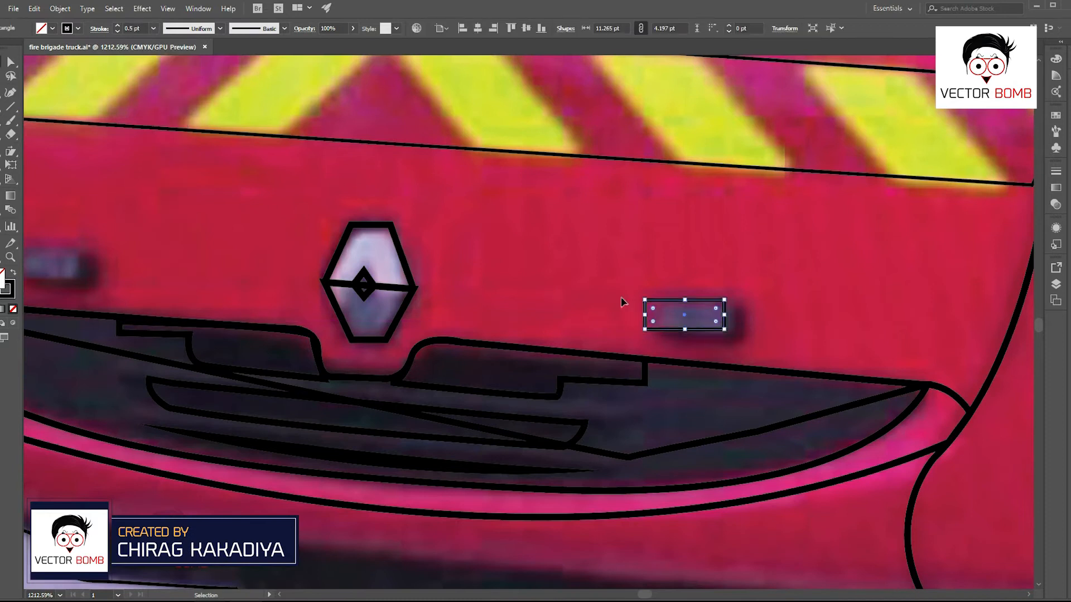
- Trace the lamp's side and underside faces around the rectangle and add the connecting corner line
{"action": "left_click", "coordinate": [723, 300]}
{"action": "left_click", "coordinate": [737, 304]}
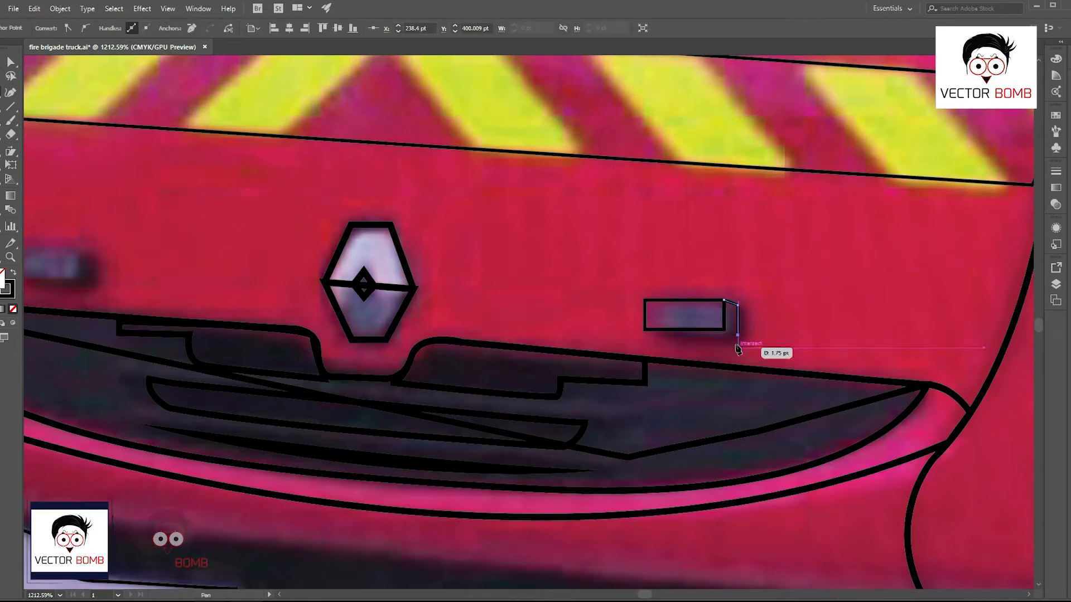
{"action": "left_click", "coordinate": [737, 339]}
{"action": "left_click", "coordinate": [644, 330]}
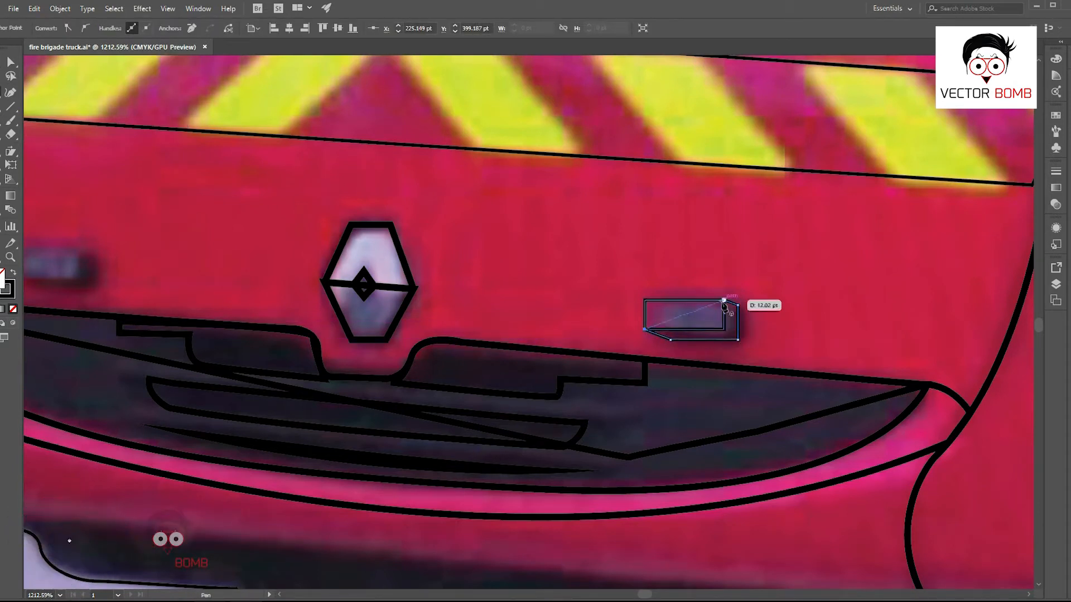
{"action": "left_click", "coordinate": [723, 300]}
{"action": "left_click", "coordinate": [724, 329]}
{"action": "left_click", "coordinate": [738, 339]}
- Duplicate the traced lamp onto the matching lamp on the other side of the emblem
{"action": "left_click_drag", "start_coordinate": [227, 318], "coordinate": [424, 335]}
{"action": "key", "text": "v"}
{"action": "left_click_drag", "start_coordinate": [831, 304], "coordinate": [322, 309]}
{"action": "scroll", "coordinate": [240, 271], "scroll_direction": "up", "scroll_amount": 2}
{"action": "scroll", "coordinate": [555, 311], "scroll_direction": "down", "scroll_amount": 8}
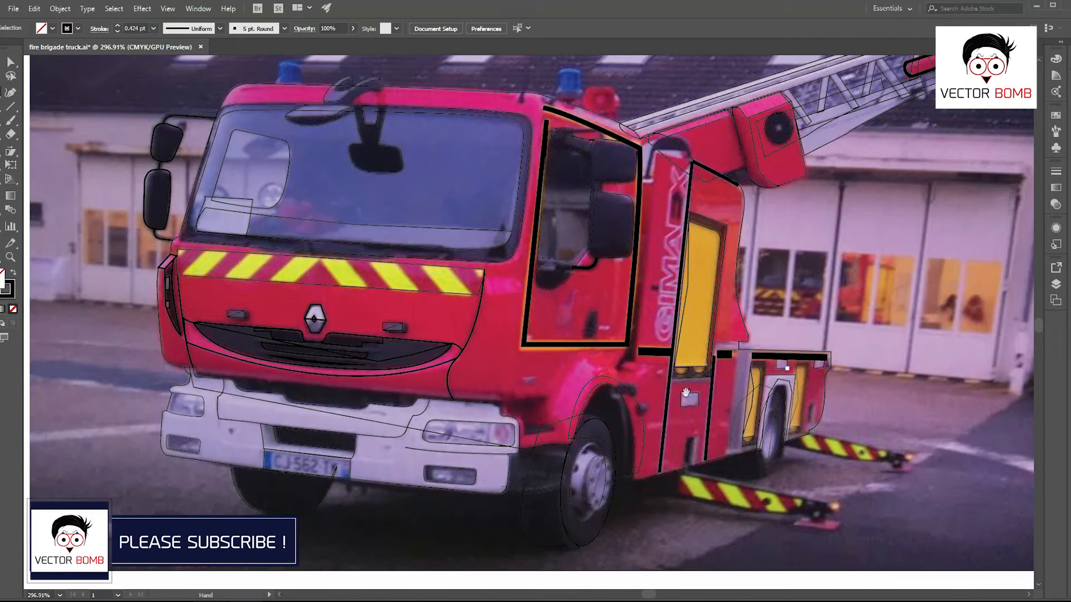
- Trace the front outrigger arm's outline from beneath the truck body to the orange lamp as a closed shape and deselect it
{"action": "left_click_drag", "start_coordinate": [685, 393], "coordinate": [635, 333]}
{"action": "scroll", "coordinate": [760, 417], "scroll_direction": "up", "scroll_amount": 3}
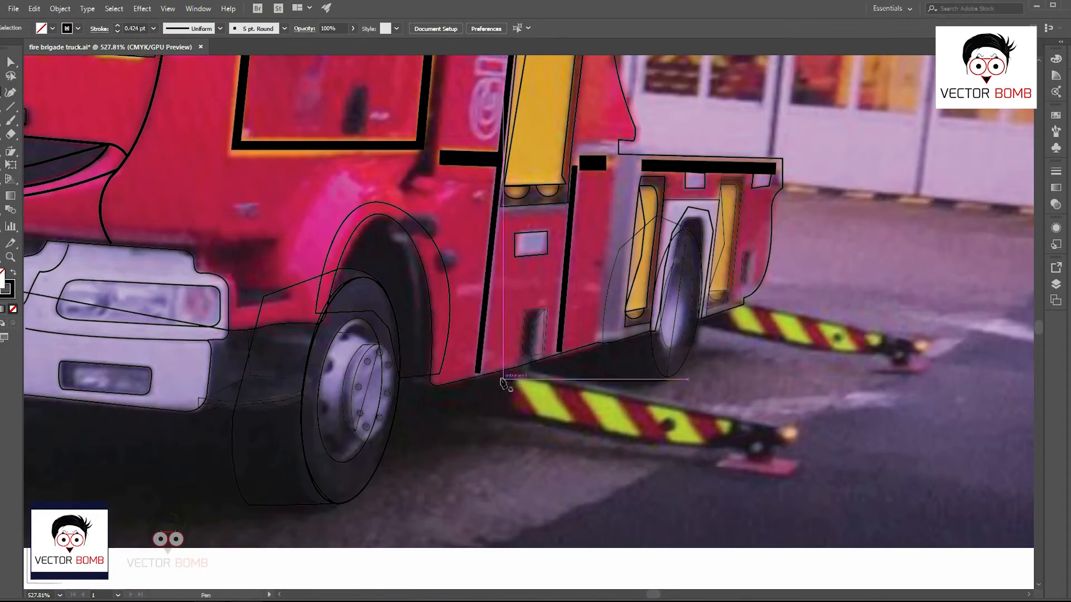
{"action": "key", "text": "p"}
{"action": "left_click", "coordinate": [493, 373]}
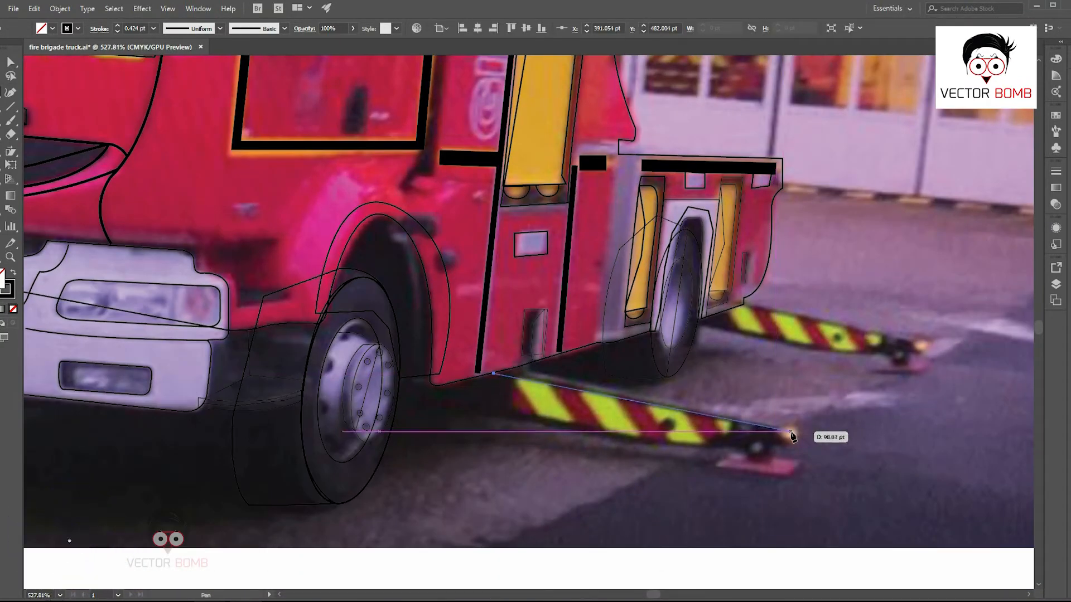
{"action": "left_click", "coordinate": [788, 431]}
{"action": "scroll", "coordinate": [787, 441], "scroll_direction": "up", "scroll_amount": 1}
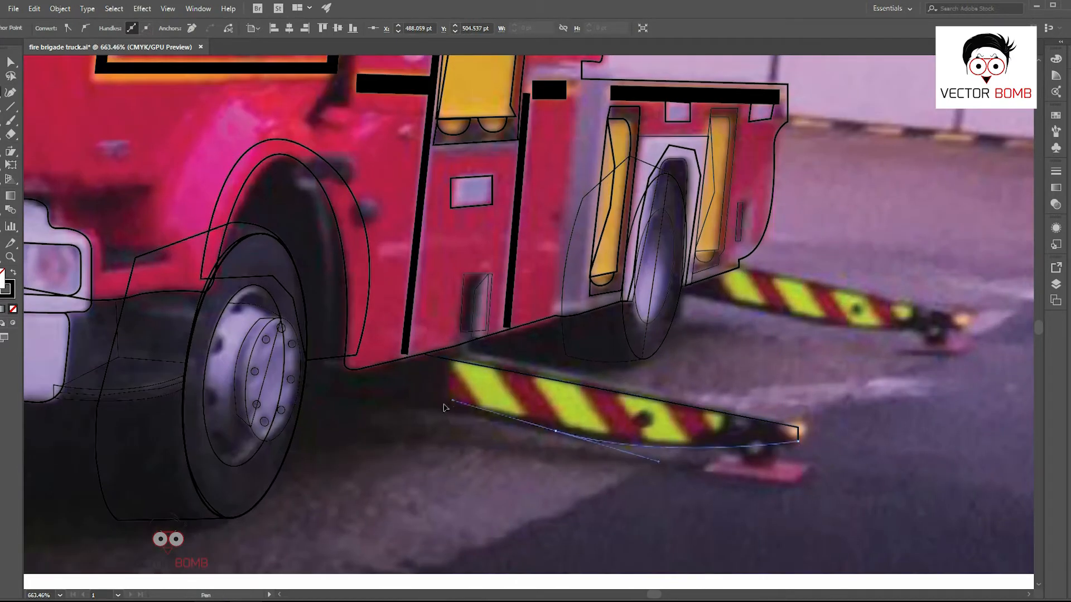
{"action": "left_click", "coordinate": [393, 400]}
{"action": "left_click", "coordinate": [425, 354]}
{"action": "key", "text": "ctrl+shift+a"}
- Trace the red and yellow striped panel on the front outrigger arm as a closed shape and deselect it
{"action": "left_click", "coordinate": [450, 360]}
{"action": "left_click_drag", "start_coordinate": [451, 400], "coordinate": [457, 411]}
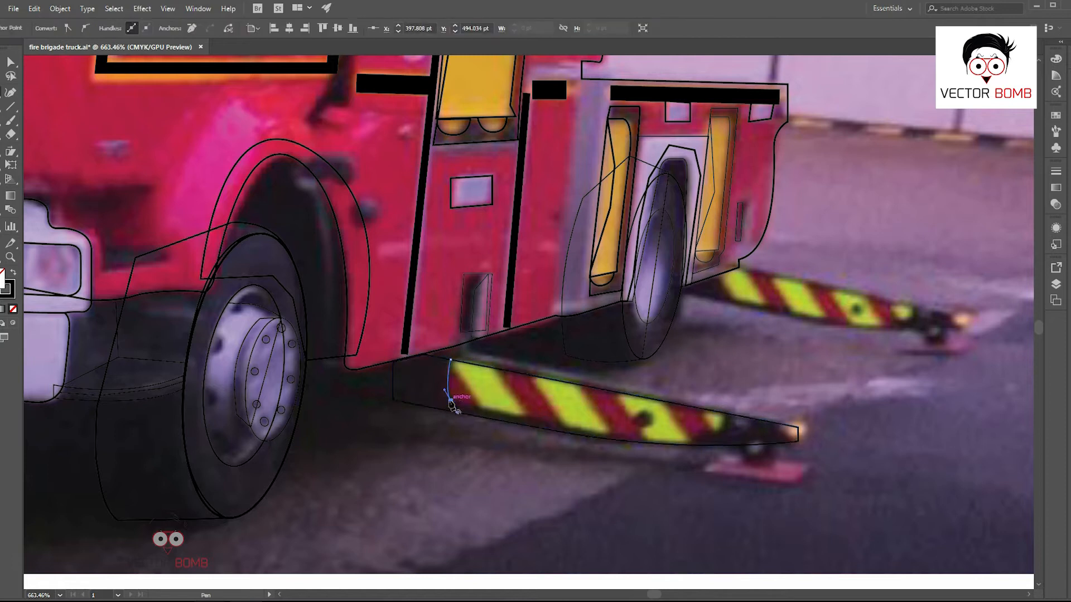
{"action": "left_click", "coordinate": [726, 414]}
{"action": "scroll", "coordinate": [488, 395], "scroll_direction": "up", "scroll_amount": 3}
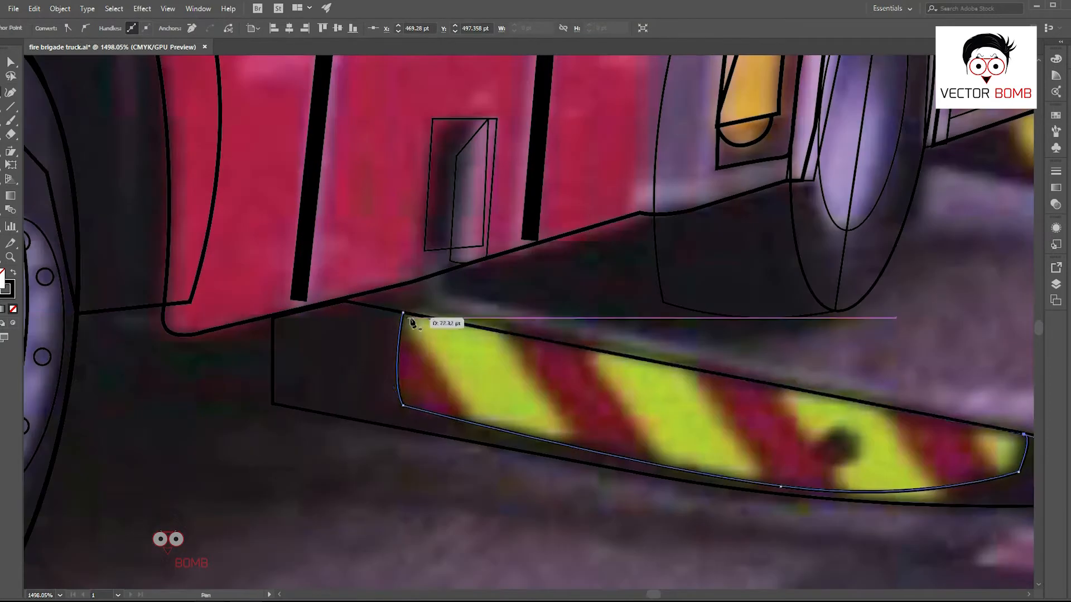
{"action": "left_click", "coordinate": [404, 314]}
{"action": "key", "text": "ctrl+shift+a"}
{"action": "left_click", "coordinate": [375, 305]}
{"action": "left_click", "coordinate": [430, 290]}
{"action": "left_click_drag", "start_coordinate": [607, 342], "coordinate": [500, 338]}
{"action": "scroll", "coordinate": [502, 340], "scroll_direction": "down", "scroll_amount": 2}
{"action": "left_click", "coordinate": [528, 366]}
{"action": "left_click_drag", "start_coordinate": [340, 313], "coordinate": [355, 309]}
{"action": "left_click", "coordinate": [803, 377]}
{"action": "left_click_drag", "start_coordinate": [634, 373], "coordinate": [660, 423]}
{"action": "left_click_drag", "start_coordinate": [402, 370], "coordinate": [403, 366]}
{"action": "left_click", "coordinate": [745, 379]}
{"action": "scroll", "coordinate": [859, 486], "scroll_direction": "down", "scroll_amount": 3}
- Trace the narrow strip along the front outrigger arm's upper edge, from the truck body to near the orange lamp
{"action": "key", "text": "p"}
{"action": "scroll", "coordinate": [661, 419], "scroll_direction": "up", "scroll_amount": 3}
{"action": "left_click", "coordinate": [506, 405]}
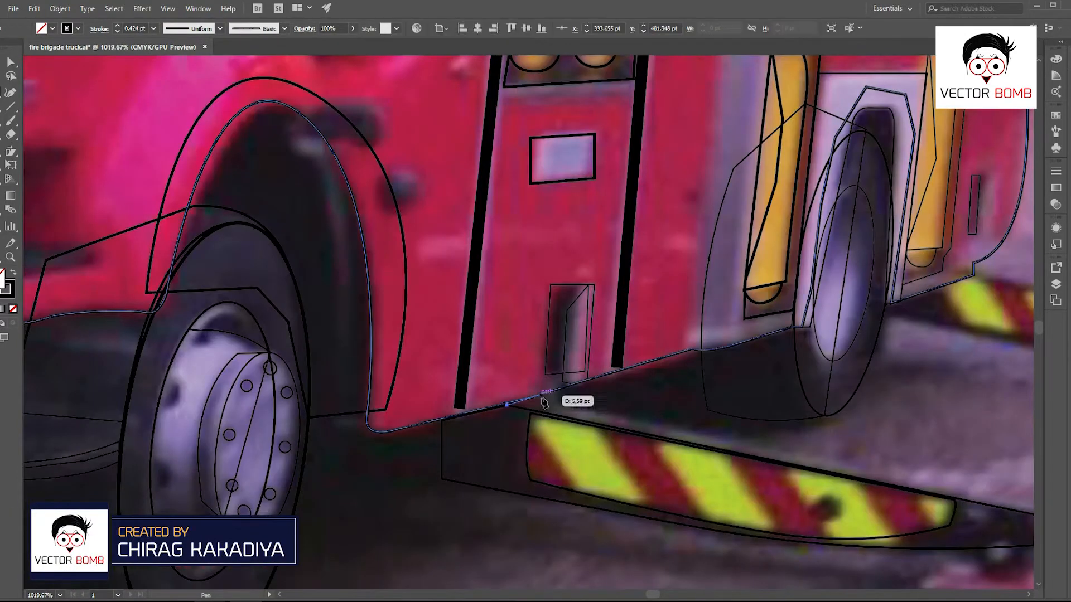
{"action": "left_click", "coordinate": [538, 396]}
{"action": "left_click_drag", "start_coordinate": [1022, 511], "coordinate": [779, 482]}
{"action": "left_click", "coordinate": [800, 489]}
{"action": "left_click", "coordinate": [264, 377]}
{"action": "left_click", "coordinate": [724, 417]}
{"action": "scroll", "coordinate": [742, 412], "scroll_direction": "down", "scroll_amount": 3}
{"action": "left_click_drag", "start_coordinate": [746, 409], "coordinate": [548, 442]}
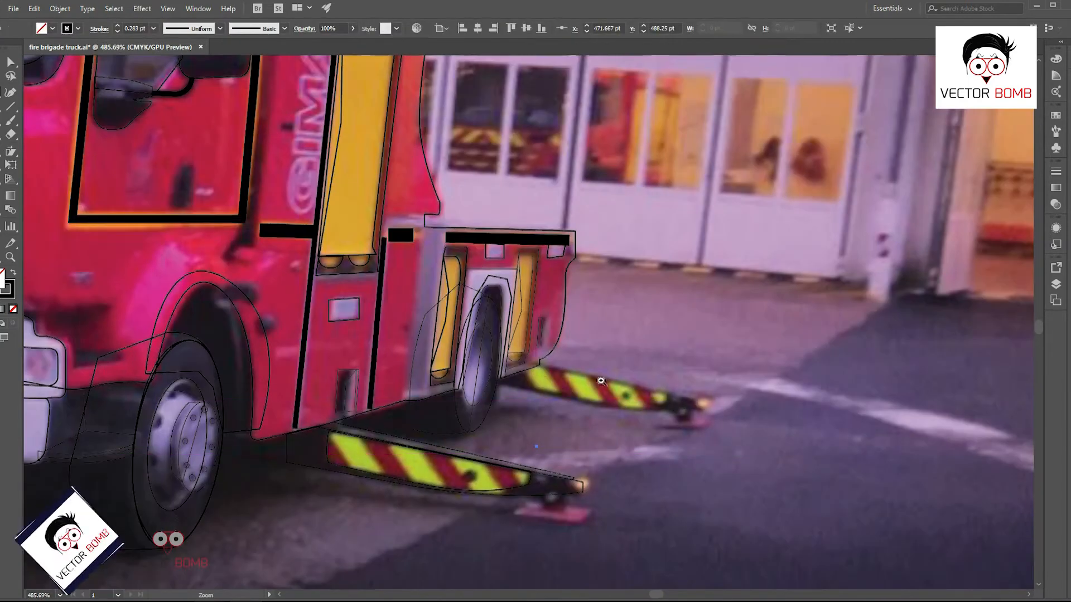
{"action": "left_click_drag", "start_coordinate": [601, 381], "coordinate": [712, 411]}
{"action": "left_click_drag", "start_coordinate": [731, 574], "coordinate": [824, 467]}
{"action": "left_click_drag", "start_coordinate": [824, 472], "coordinate": [793, 476]}
{"action": "key", "text": "Delete"}
- Draw the two slanted stripe dividers nearest the orange lamp across the front outrigger's striped panel
{"action": "scroll", "coordinate": [547, 569], "scroll_direction": "up", "scroll_amount": 3}
{"action": "left_click_drag", "start_coordinate": [547, 570], "coordinate": [712, 467]}
{"action": "scroll", "coordinate": [711, 455], "scroll_direction": "up", "scroll_amount": 1}
{"action": "key", "text": "p"}
{"action": "left_click", "coordinate": [674, 415]}
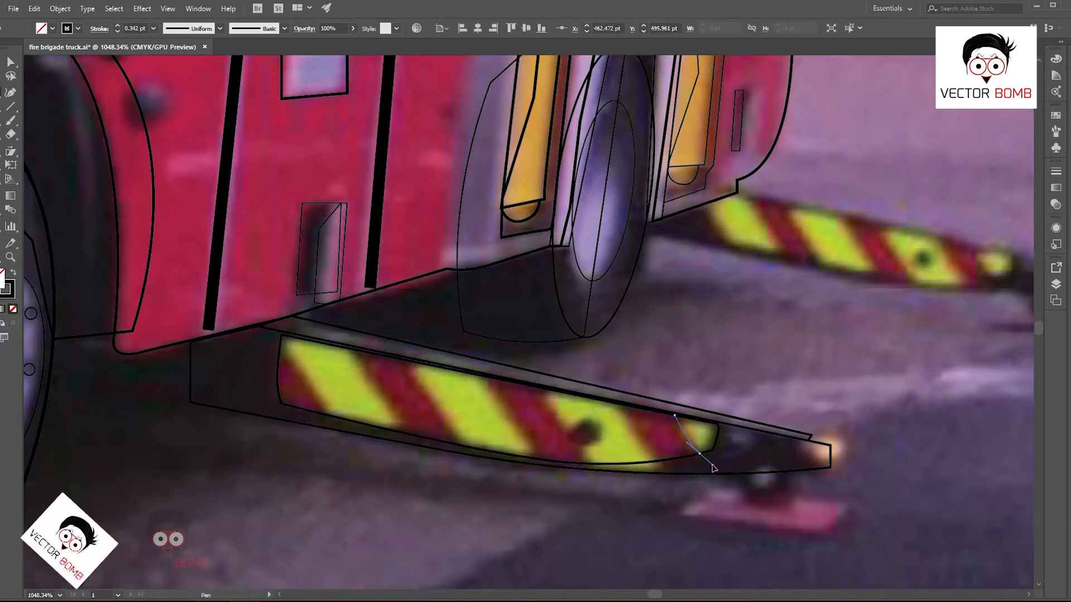
{"action": "left_click", "coordinate": [700, 454]}
{"action": "scroll", "coordinate": [669, 475], "scroll_direction": "up", "scroll_amount": 1}
{"action": "left_click", "coordinate": [660, 459]}
{"action": "left_click_drag", "start_coordinate": [614, 395], "coordinate": [607, 375]}
{"action": "left_click", "coordinate": [614, 394]}
- Draw two more slanted stripe dividers across the middle of the front outrigger's striped panel and deselect
{"action": "left_click", "coordinate": [677, 408]}
{"action": "key", "text": "p"}
{"action": "left_click", "coordinate": [525, 377]}
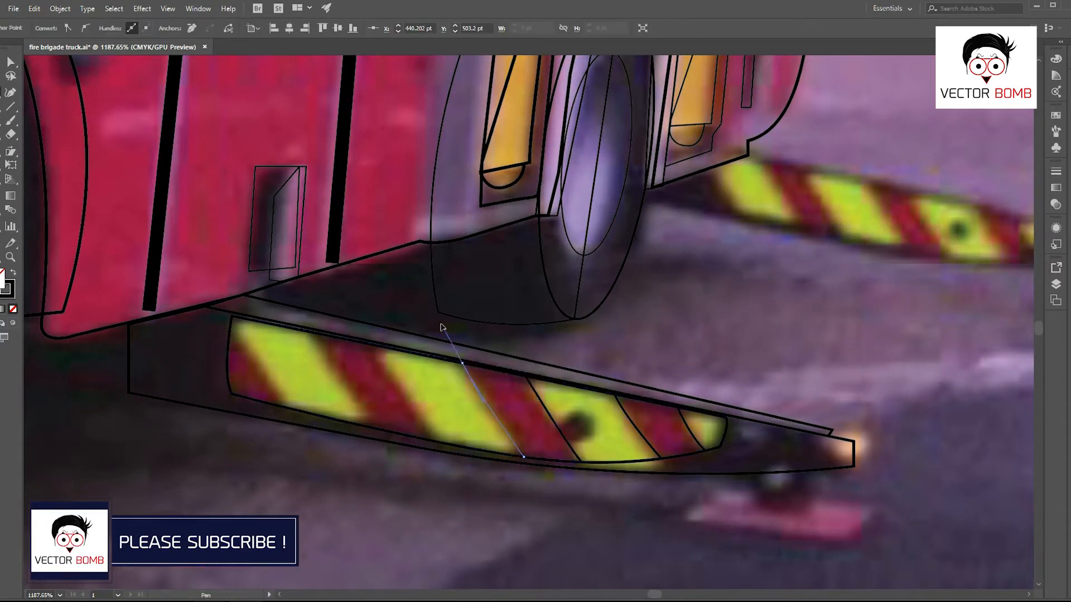
{"action": "left_click", "coordinate": [525, 377]}
{"action": "key", "text": "ctrl+shift+a"}
- Draw the remaining slanted stripe dividers at the truck-side end of the front outrigger's striped panel and deselect
{"action": "left_click_drag", "start_coordinate": [380, 347], "coordinate": [470, 305]}
{"action": "left_click", "coordinate": [467, 304]}
{"action": "left_click", "coordinate": [526, 399]}
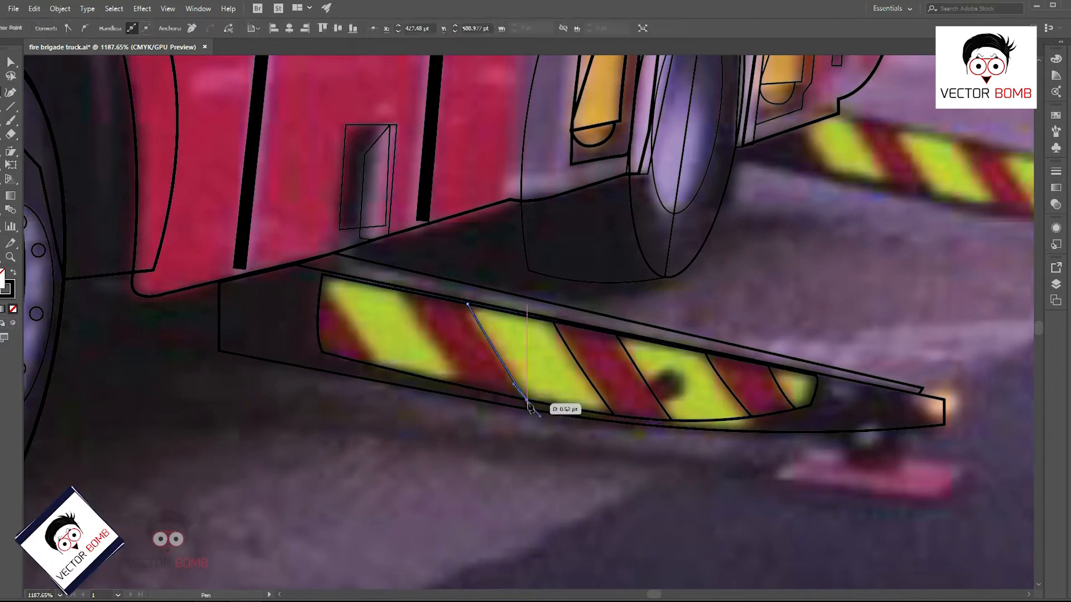
{"action": "left_click", "coordinate": [459, 385]}
{"action": "left_click", "coordinate": [467, 304]}
{"action": "left_click", "coordinate": [322, 283]}
{"action": "left_click", "coordinate": [382, 368]}
{"action": "left_click", "coordinate": [360, 261], "text": "ctrl"}
- Draw a circle around the front outrigger's orange lamp and two concentric circles around the dark joint above its foot, then deselect
{"action": "left_click_drag", "start_coordinate": [863, 411], "coordinate": [622, 410]}
{"action": "scroll", "coordinate": [622, 410], "scroll_direction": "down", "scroll_amount": 2}
{"action": "key", "text": "l"}
{"action": "left_click_drag", "start_coordinate": [694, 414], "coordinate": [692, 414]}
{"action": "scroll", "coordinate": [662, 384], "scroll_direction": "up", "scroll_amount": 4}
{"action": "left_click_drag", "start_coordinate": [726, 459], "coordinate": [738, 465]}
{"action": "left_click", "coordinate": [792, 478]}
{"action": "scroll", "coordinate": [886, 483], "scroll_direction": "down", "scroll_amount": 7}
{"action": "scroll", "coordinate": [892, 486], "scroll_direction": "up", "scroll_amount": 5}
{"action": "left_click_drag", "start_coordinate": [668, 456], "coordinate": [673, 462]}
{"action": "left_click", "coordinate": [835, 524]}
{"action": "left_click_drag", "start_coordinate": [834, 524], "coordinate": [619, 505]}
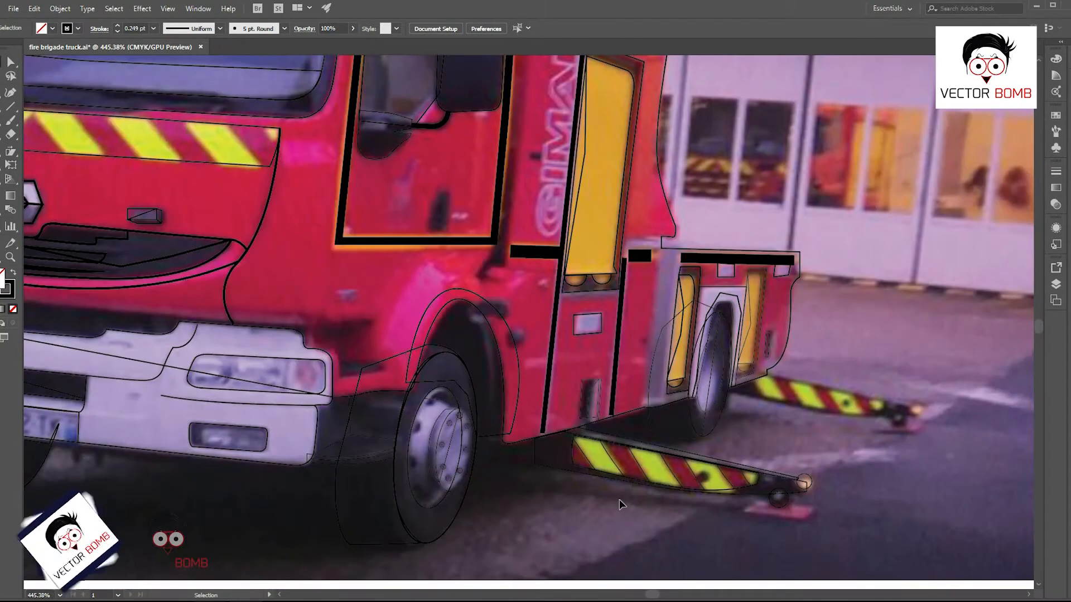
- Group the front outrigger arm artwork and place a duplicate of it near the rear outrigger
{"action": "left_click_drag", "start_coordinate": [768, 500], "coordinate": [724, 500]}
{"action": "key", "text": "ctrl+g"}
{"action": "left_click_drag", "start_coordinate": [921, 482], "coordinate": [721, 492]}
{"action": "left_click_drag", "start_coordinate": [508, 480], "coordinate": [695, 426]}
{"action": "scroll", "coordinate": [763, 441], "scroll_direction": "up", "scroll_amount": 4}
{"action": "left_click_drag", "start_coordinate": [840, 486], "coordinate": [795, 472]}
{"action": "key", "text": "ctrl+="}
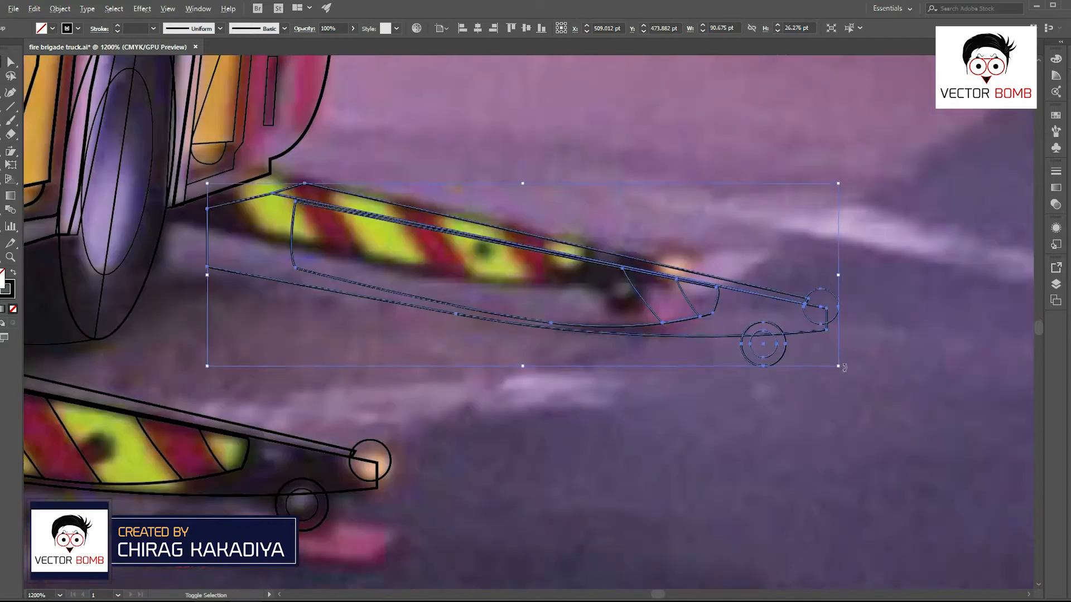
- Scale down the duplicated outrigger, move it over the rear outrigger in the photo, and deselect it
{"action": "left_click_drag", "start_coordinate": [837, 366], "coordinate": [810, 358]}
{"action": "left_click_drag", "start_coordinate": [478, 317], "coordinate": [612, 396]}
{"action": "left_click_drag", "start_coordinate": [902, 424], "coordinate": [816, 394]}
{"action": "key", "text": "Left"}
{"action": "left_click", "coordinate": [864, 366]}
{"action": "left_click_drag", "start_coordinate": [864, 366], "coordinate": [596, 424]}
- Draw the curved outline of the dark door handle recess near the lower edge of the cab door
{"action": "left_click_drag", "start_coordinate": [385, 197], "coordinate": [483, 363]}
{"action": "key", "text": "p"}
{"action": "left_click", "coordinate": [469, 368]}
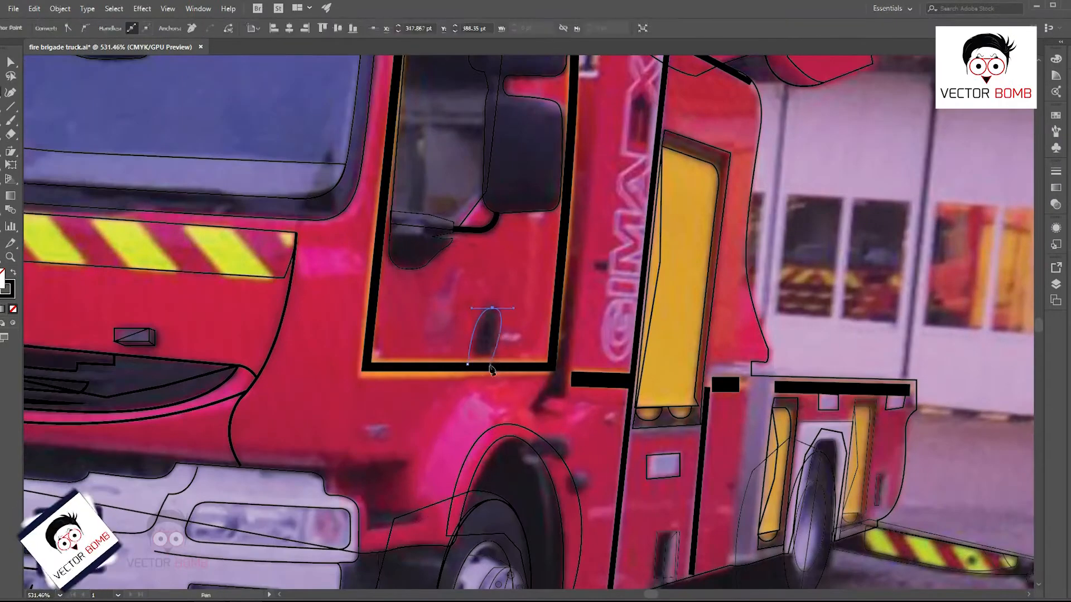
{"action": "key", "text": "ctrl+z"}
{"action": "left_click_drag", "start_coordinate": [677, 330], "coordinate": [605, 329]}
{"action": "left_click_drag", "start_coordinate": [506, 67], "coordinate": [711, 320]}
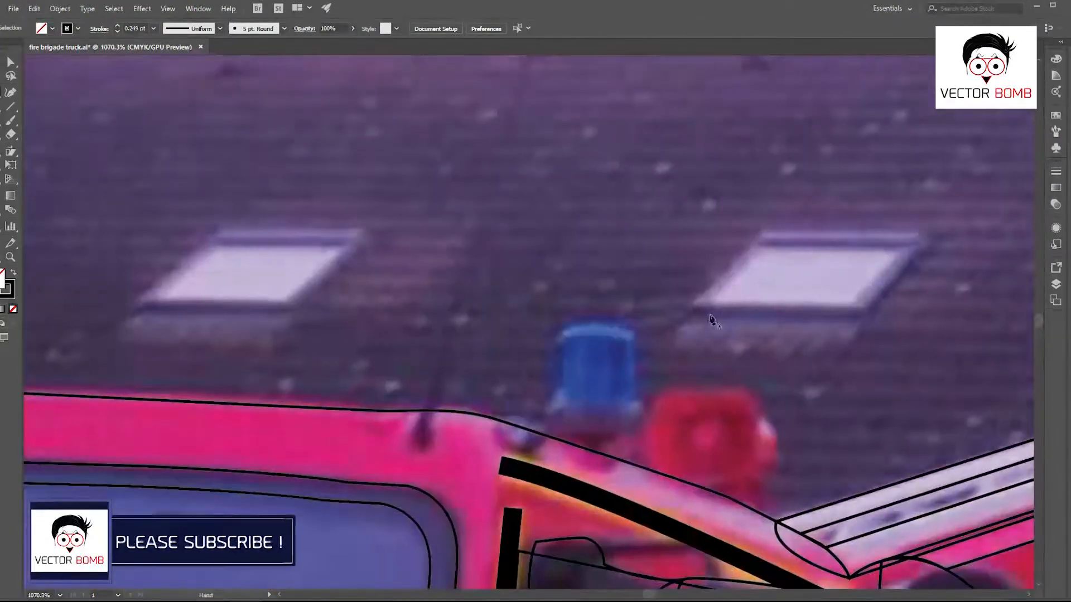
{"action": "key", "text": "ctrl+z"}
{"action": "left_click_drag", "start_coordinate": [564, 415], "coordinate": [259, 415]}
{"action": "left_click_drag", "start_coordinate": [260, 415], "coordinate": [486, 379]}
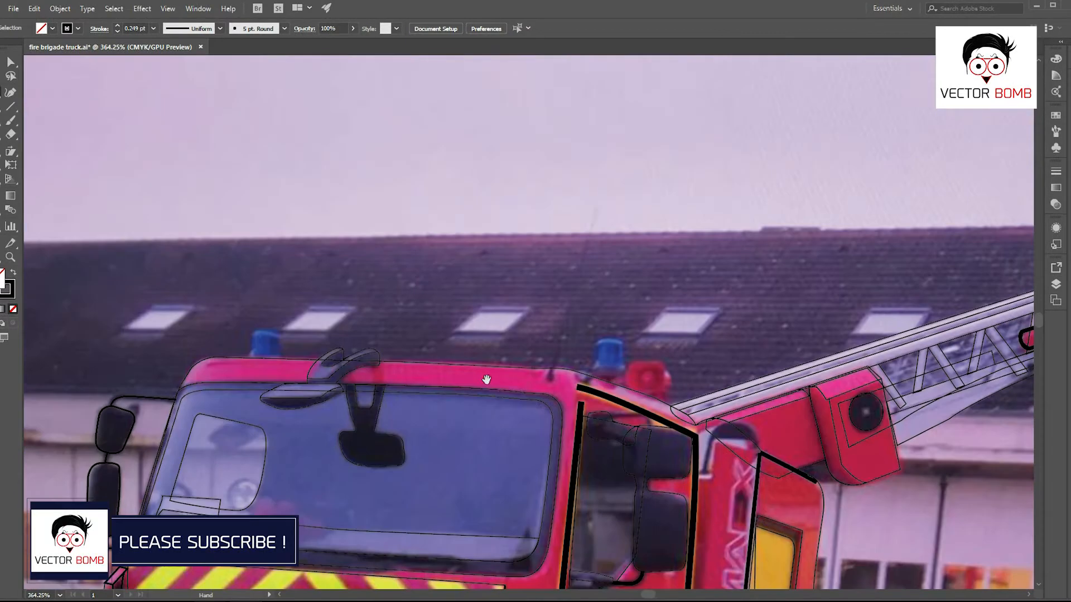
{"action": "left_click_drag", "start_coordinate": [589, 356], "coordinate": [668, 384]}
{"action": "left_click", "coordinate": [684, 335]}
{"action": "left_click", "coordinate": [685, 401]}
{"action": "key", "text": "ctrl+z"}
{"action": "key", "text": "ctrl+z"}
{"action": "key", "text": "ctrl+z"}
- Draw a rounded rectangle around the blue roof beacon near the cab door and nudge its lower anchor points up
{"action": "left_click_drag", "start_coordinate": [4, 120], "coordinate": [38, 138]}
{"action": "left_click", "coordinate": [651, 383]}
{"action": "mouse_move", "coordinate": [651, 378]}
{"action": "left_mouse_down"}
{"action": "mouse_move", "coordinate": [650, 352]}
{"action": "mouse_move", "coordinate": [679, 344]}
{"action": "mouse_move", "coordinate": [656, 360]}
{"action": "left_mouse_up"}
{"action": "left_click_drag", "start_coordinate": [696, 442], "coordinate": [791, 440], "text": "ctrl"}
{"action": "left_click_drag", "start_coordinate": [641, 306], "coordinate": [643, 305]}
{"action": "left_click", "coordinate": [742, 406]}
{"action": "key", "text": "a"}
{"action": "left_click_drag", "start_coordinate": [566, 388], "coordinate": [774, 472]}
{"action": "key", "text": "Up"}
{"action": "key", "text": "Up"}
{"action": "key", "text": "Up"}
{"action": "left_click", "coordinate": [774, 472]}
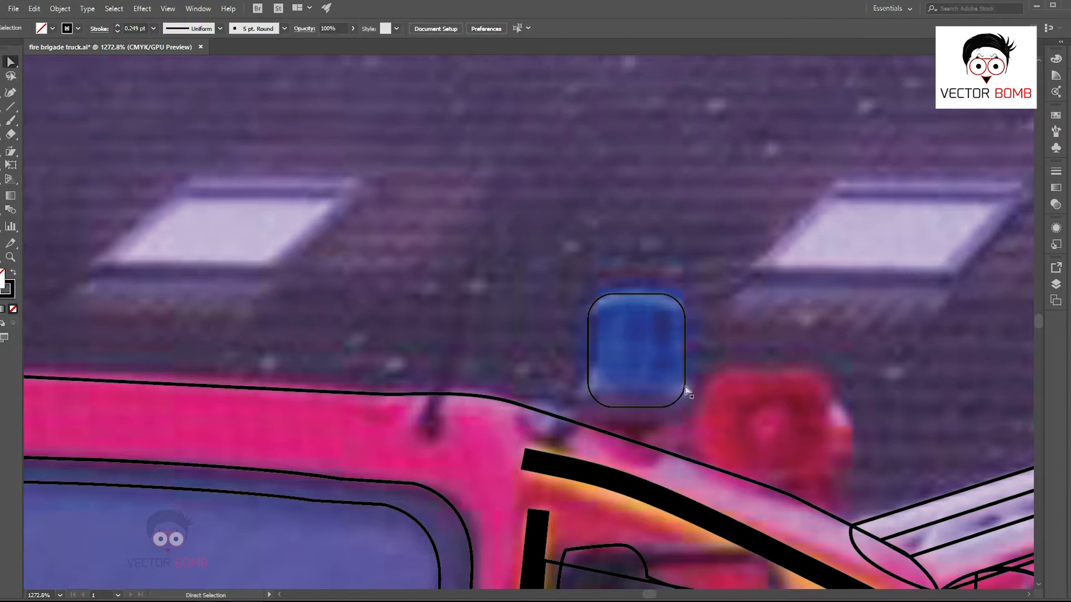
- Draw the curved base wrapping around the underside of the blue roof beacon near the cab door and deselect it
{"action": "left_click", "coordinate": [646, 407]}
{"action": "left_click_drag", "start_coordinate": [597, 374], "coordinate": [597, 372]}
{"action": "left_click_drag", "start_coordinate": [598, 387], "coordinate": [595, 350], "text": "ctrl"}
{"action": "key", "text": "Escape"}
{"action": "key", "text": "v"}
{"action": "left_click", "coordinate": [588, 334]}
{"action": "left_click", "coordinate": [670, 355]}
{"action": "scroll", "coordinate": [671, 355], "scroll_direction": "up", "scroll_amount": 1}
{"action": "left_click_drag", "start_coordinate": [586, 393], "coordinate": [571, 397]}
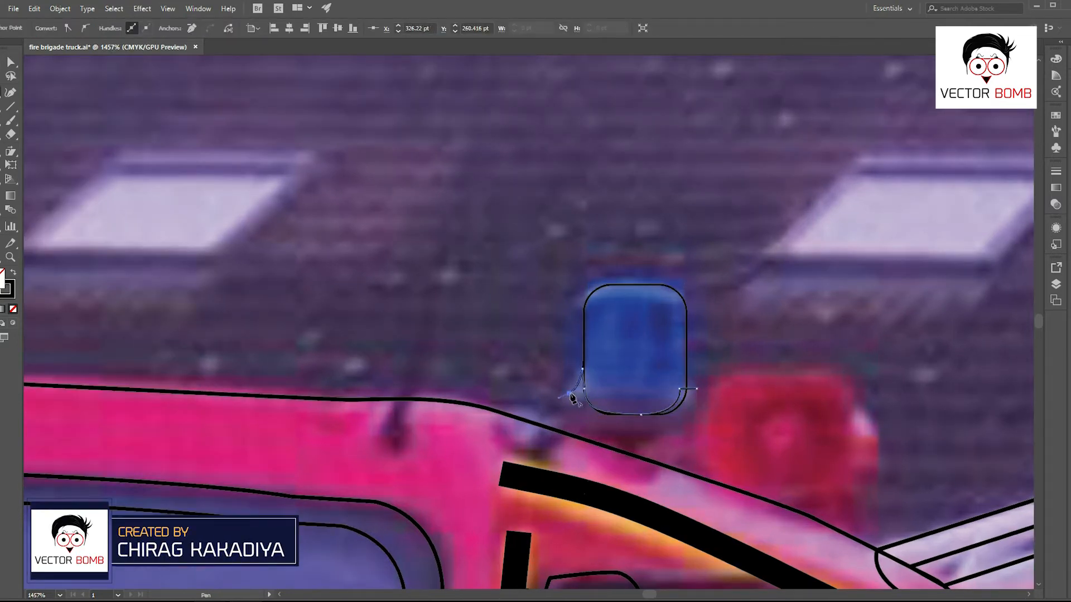
{"action": "left_click_drag", "start_coordinate": [697, 389], "coordinate": [697, 367]}
{"action": "left_click", "coordinate": [704, 368], "text": "ctrl"}
- Draw the angled bracket line from the beacon base to the cab roof and set its stroke to 0.75 pt
{"action": "scroll", "coordinate": [553, 411], "scroll_direction": "up", "scroll_amount": 4}
{"action": "left_click", "coordinate": [609, 381]}
{"action": "left_click", "coordinate": [607, 402]}
{"action": "left_click", "coordinate": [546, 390]}
{"action": "left_click", "coordinate": [533, 434]}
{"action": "left_click", "coordinate": [569, 415], "text": "ctrl"}
{"action": "left_click", "coordinate": [592, 400]}
{"action": "left_click", "coordinate": [117, 25]}
{"action": "left_click", "coordinate": [153, 28]}
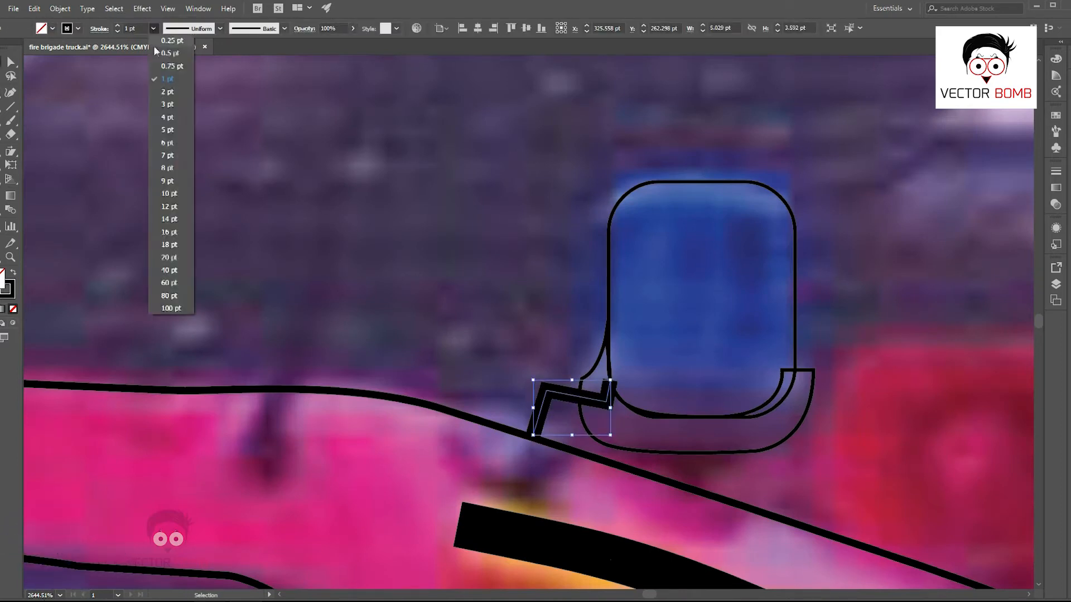
{"action": "left_click", "coordinate": [165, 66]}
{"action": "left_click", "coordinate": [446, 218]}
- Duplicate the beacon's rounded rectangle slightly lower for an inner contour and remove the excess below it with the Shape Builder
{"action": "scroll", "coordinate": [790, 403], "scroll_direction": "down", "scroll_amount": 13}
{"action": "scroll", "coordinate": [808, 392], "scroll_direction": "up", "scroll_amount": 4}
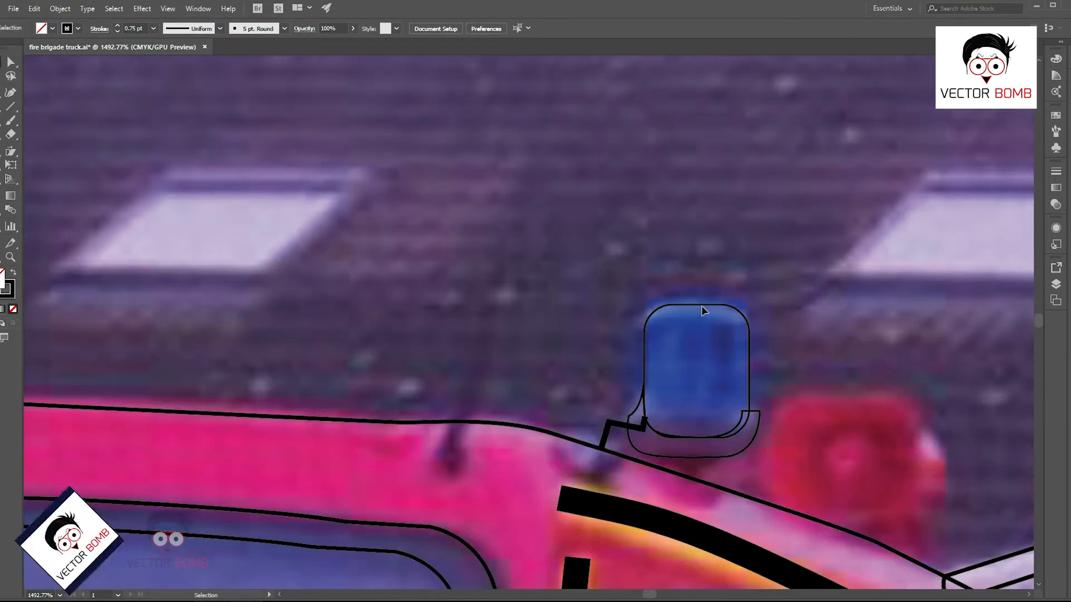
{"action": "left_click", "coordinate": [790, 376]}
{"action": "scroll", "coordinate": [633, 253], "scroll_direction": "up", "scroll_amount": 1}
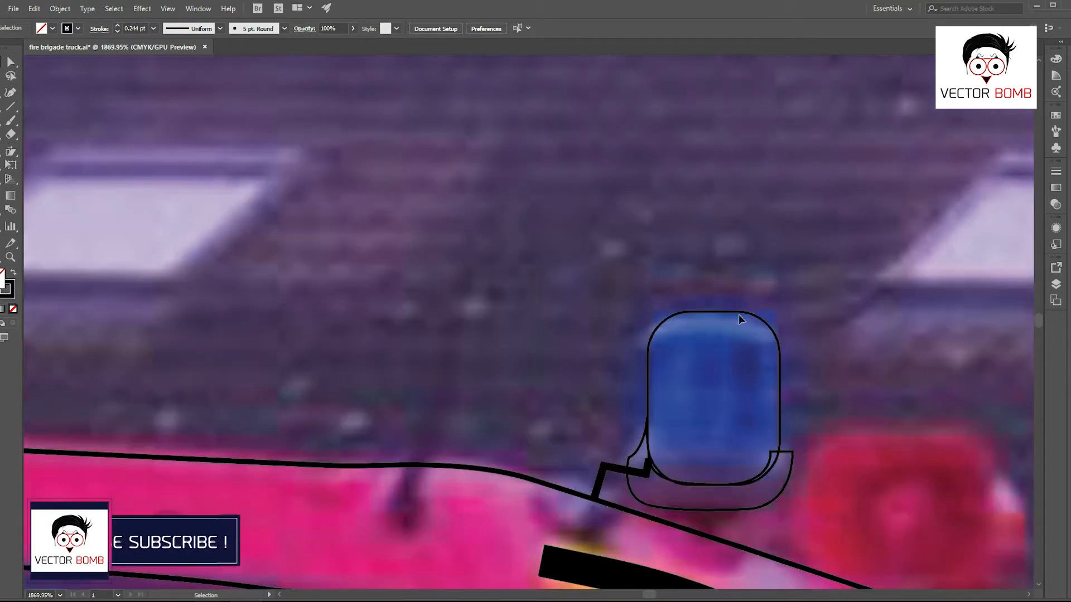
{"action": "key", "text": "a"}
{"action": "left_click", "coordinate": [733, 332]}
{"action": "left_click_drag", "start_coordinate": [744, 342], "coordinate": [722, 317]}
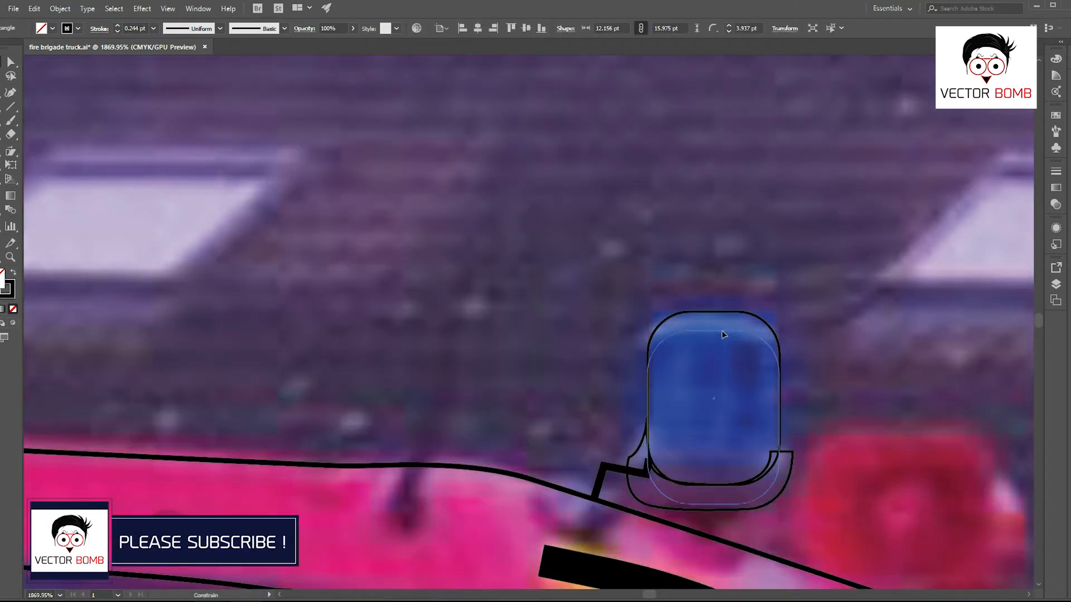
{"action": "key", "text": "shift+m"}
{"action": "left_click", "coordinate": [715, 494], "text": "alt"}
{"action": "key", "text": "v"}
{"action": "left_click", "coordinate": [705, 375]}
{"action": "scroll", "coordinate": [913, 458], "scroll_direction": "down", "scroll_amount": 3}
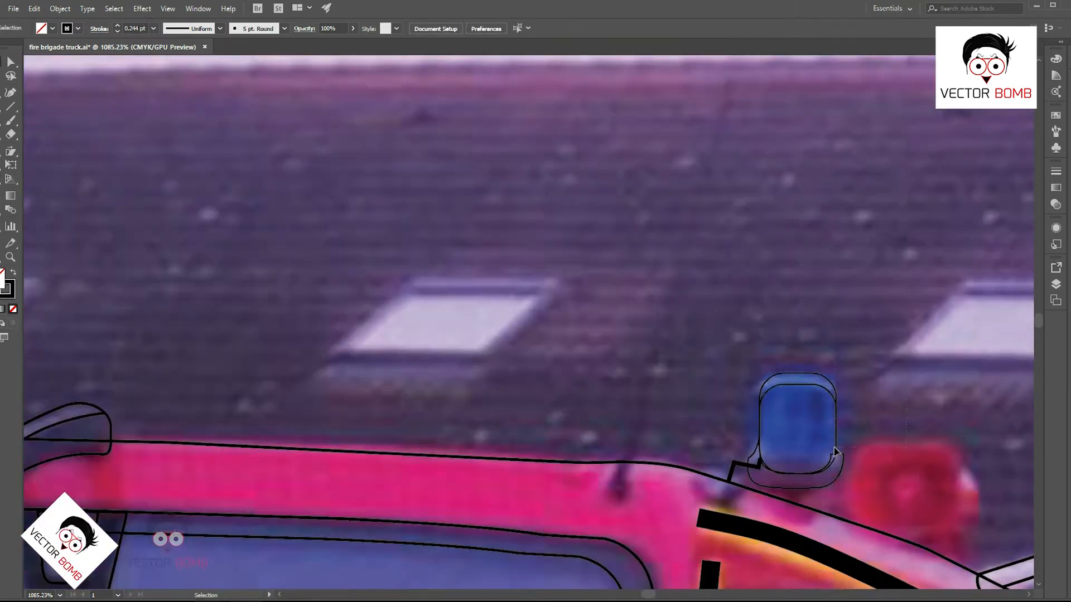
- Place a duplicate of the beacon's lamp shapes over the other blue beacon at the far end of the cab roof
{"action": "left_click", "coordinate": [776, 376]}
{"action": "key", "text": "a"}
{"action": "left_click_drag", "start_coordinate": [799, 387], "coordinate": [162, 374]}
{"action": "left_click_drag", "start_coordinate": [459, 393], "coordinate": [1030, 394]}
{"action": "left_click_drag", "start_coordinate": [699, 362], "coordinate": [697, 363]}
{"action": "left_click_drag", "start_coordinate": [346, 356], "coordinate": [344, 356]}
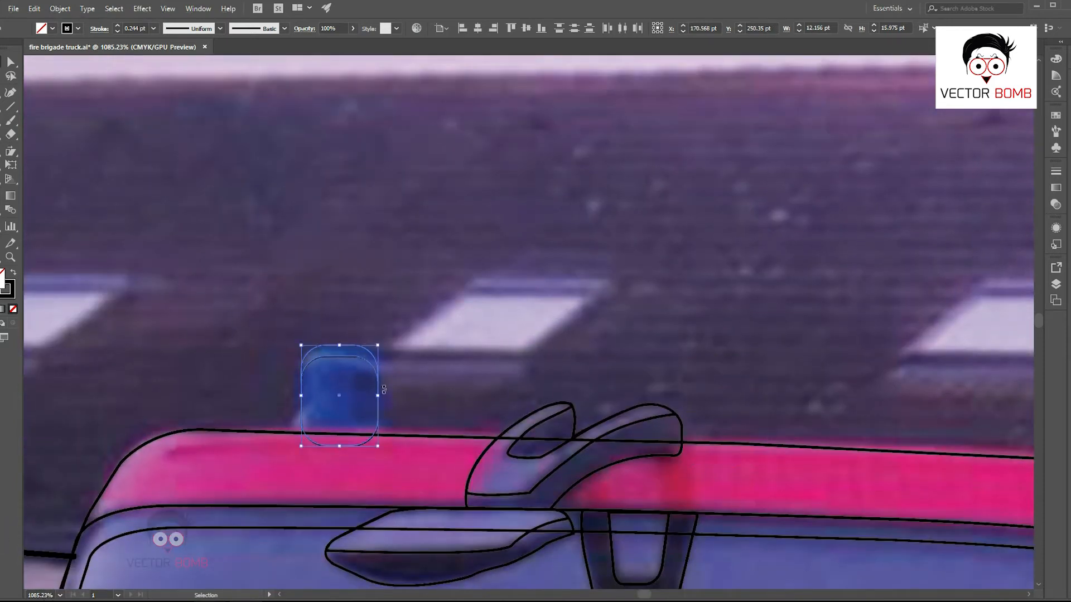
{"action": "left_click", "coordinate": [404, 390]}
- Draw the outline of the dark upper area inside the cab door window, running along the mirror arm, and deselect it
{"action": "scroll", "coordinate": [423, 312], "scroll_direction": "down", "scroll_amount": 4}
{"action": "scroll", "coordinate": [789, 349], "scroll_direction": "up", "scroll_amount": 2}
{"action": "left_click_drag", "start_coordinate": [789, 350], "coordinate": [759, 371]}
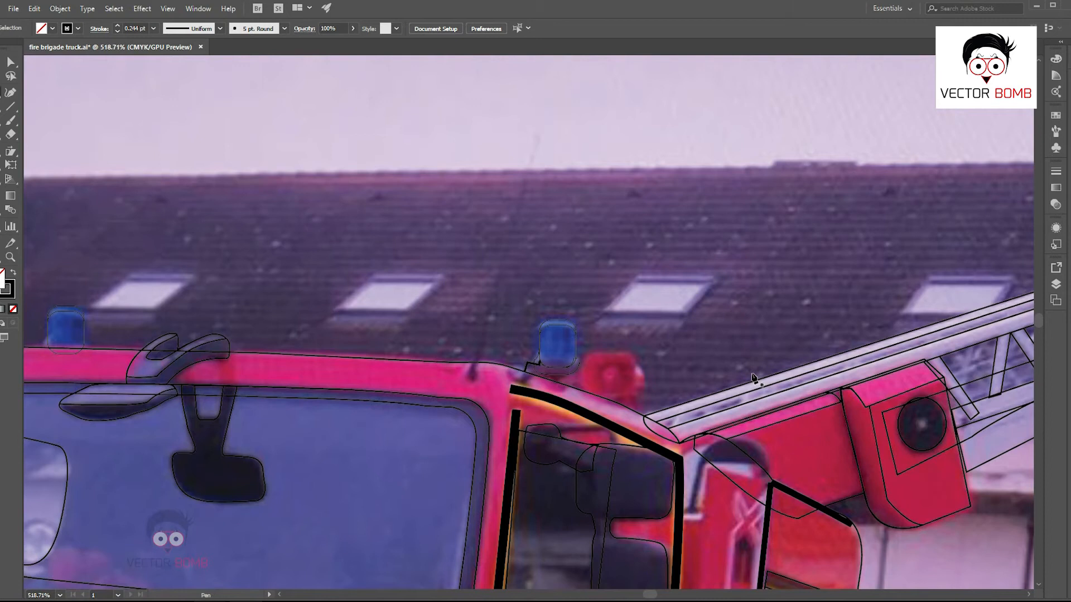
{"action": "scroll", "coordinate": [754, 380], "scroll_direction": "down", "scroll_amount": 3}
{"action": "scroll", "coordinate": [742, 418], "scroll_direction": "up", "scroll_amount": 3}
{"action": "left_click_drag", "start_coordinate": [668, 414], "coordinate": [638, 385]}
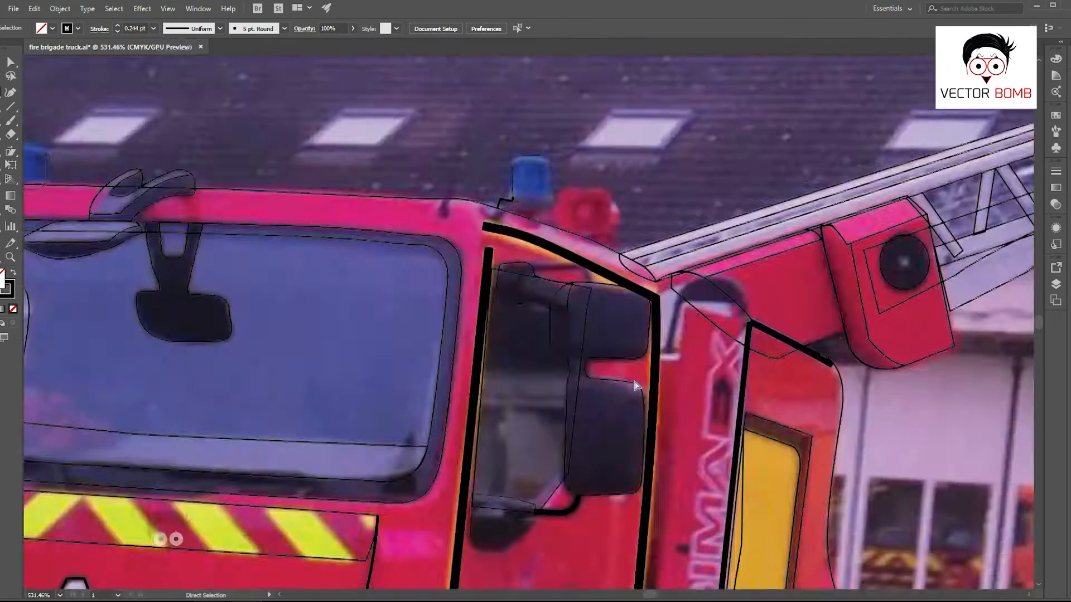
{"action": "left_click", "coordinate": [585, 379]}
{"action": "left_click", "coordinate": [478, 371]}
{"action": "left_click", "coordinate": [497, 279], "text": "ctrl"}
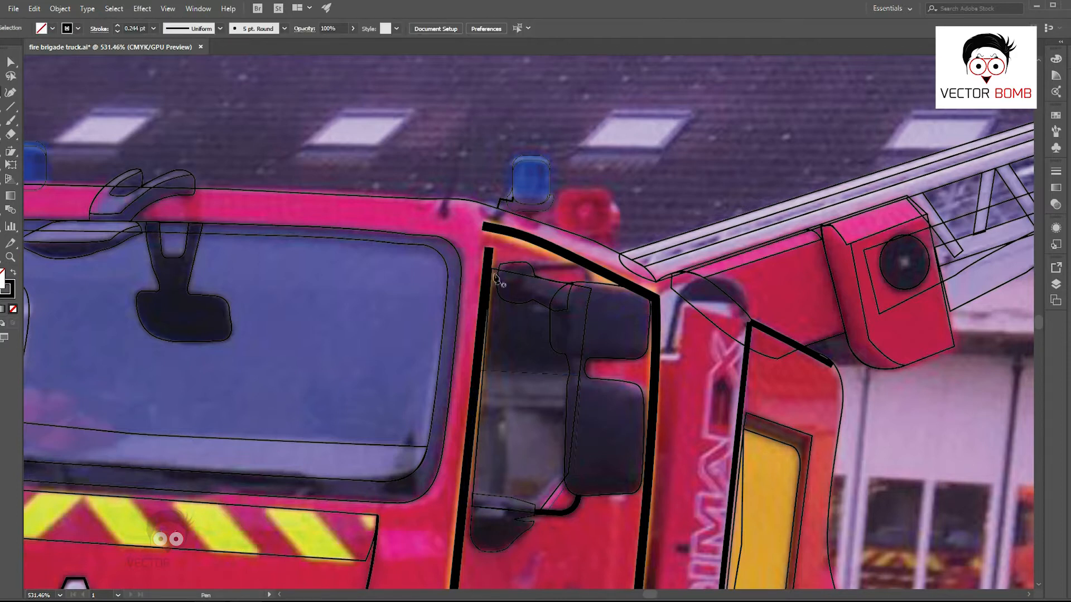
{"action": "left_click", "coordinate": [587, 304]}
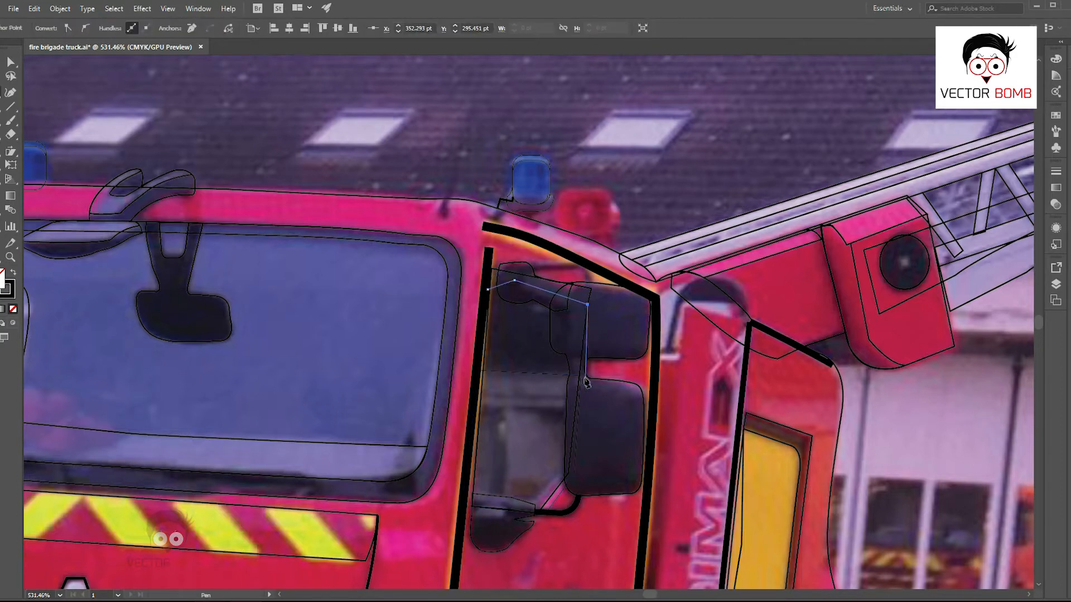
{"action": "left_click", "coordinate": [484, 373]}
{"action": "left_click", "coordinate": [487, 290]}
{"action": "left_click", "coordinate": [498, 279], "text": "ctrl"}
- Review the whole traced truck, switching between outline and normal view
{"action": "left_click_drag", "start_coordinate": [662, 510], "coordinate": [696, 406]}
{"action": "scroll", "coordinate": [407, 360], "scroll_direction": "down", "scroll_amount": 6}
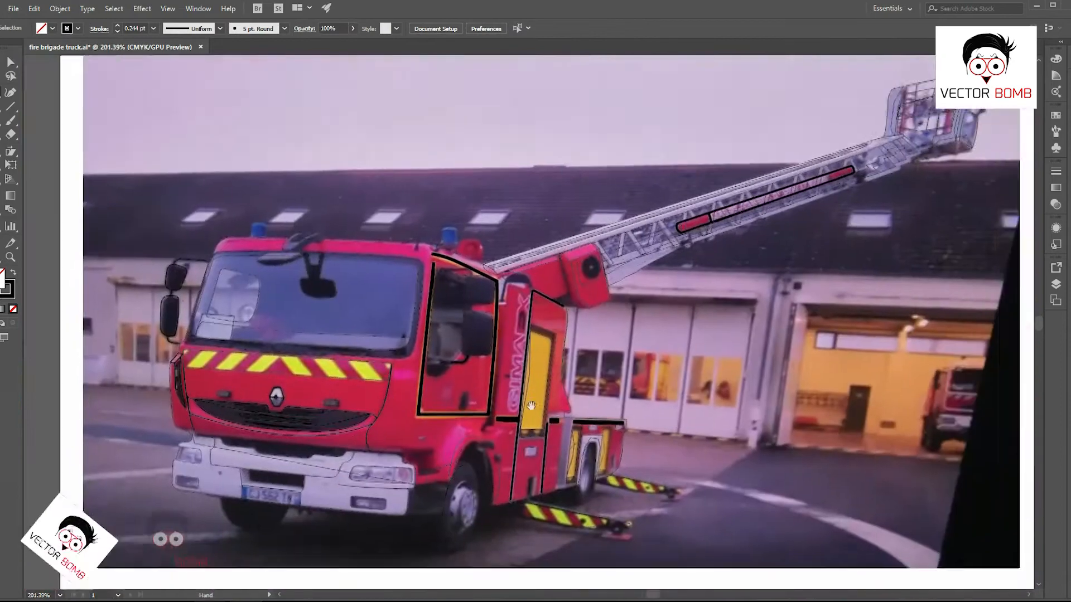
{"action": "key", "text": "ctrl+y"}
{"action": "key", "text": "ctrl+y"}
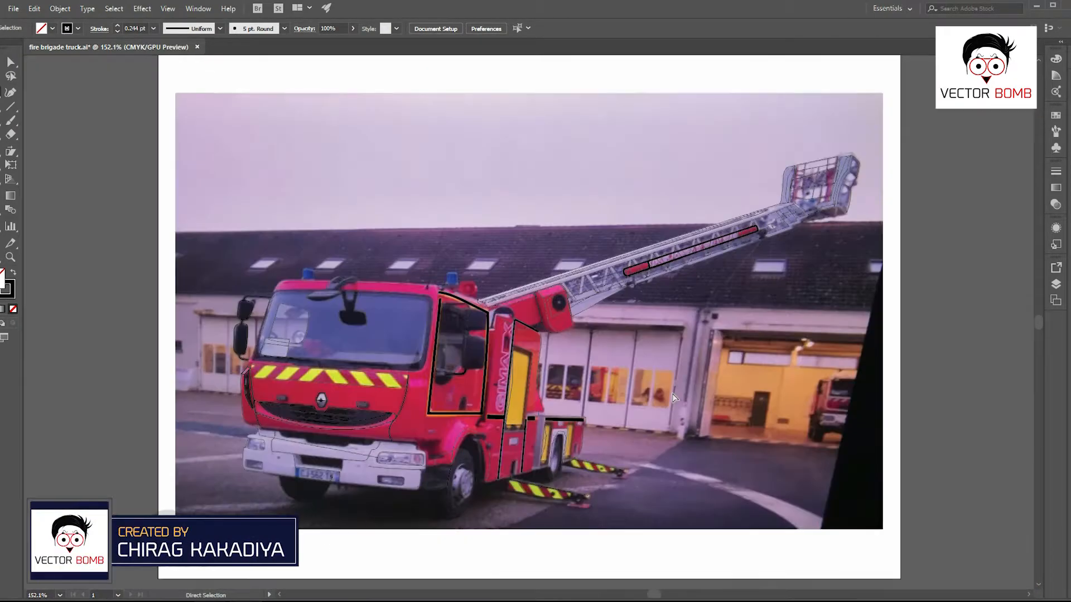
{"action": "left_click_drag", "start_coordinate": [642, 293], "coordinate": [536, 314]}
{"action": "scroll", "coordinate": [593, 344], "scroll_direction": "down", "scroll_amount": 2}
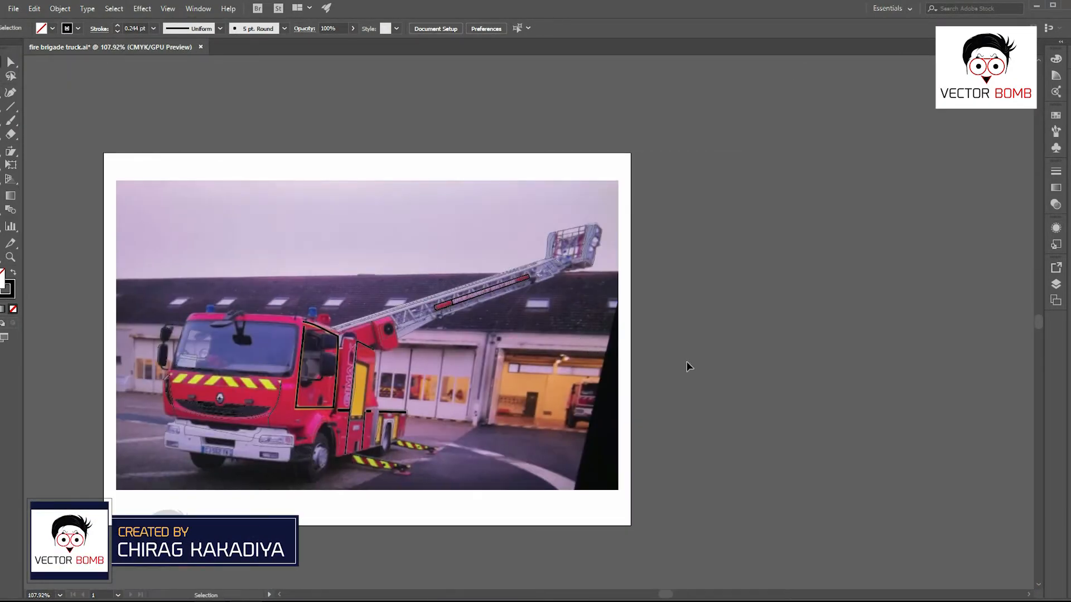
{"action": "left_click_drag", "start_coordinate": [278, 384], "coordinate": [619, 377]}
- Draw the closed outline of the red stripe at the door-side end of the front striped panel and deselect it
{"action": "scroll", "coordinate": [619, 378], "scroll_direction": "up", "scroll_amount": 9}
{"action": "key", "text": "p"}
{"action": "left_click", "coordinate": [635, 360]}
{"action": "left_click", "coordinate": [656, 387]}
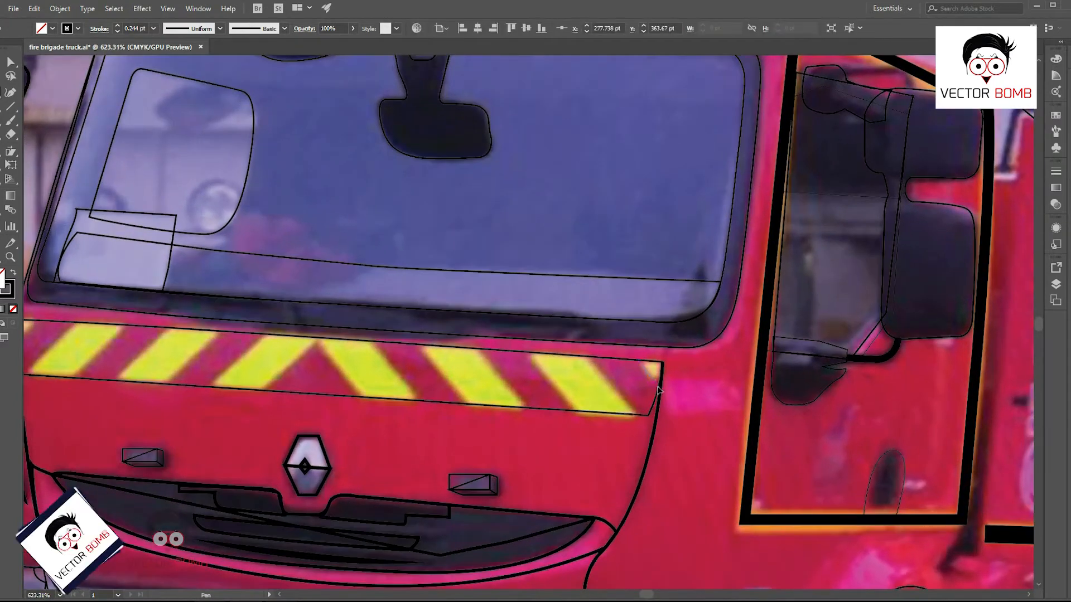
{"action": "scroll", "coordinate": [616, 407], "scroll_direction": "up", "scroll_amount": 3}
{"action": "left_click_drag", "start_coordinate": [670, 419], "coordinate": [675, 427]}
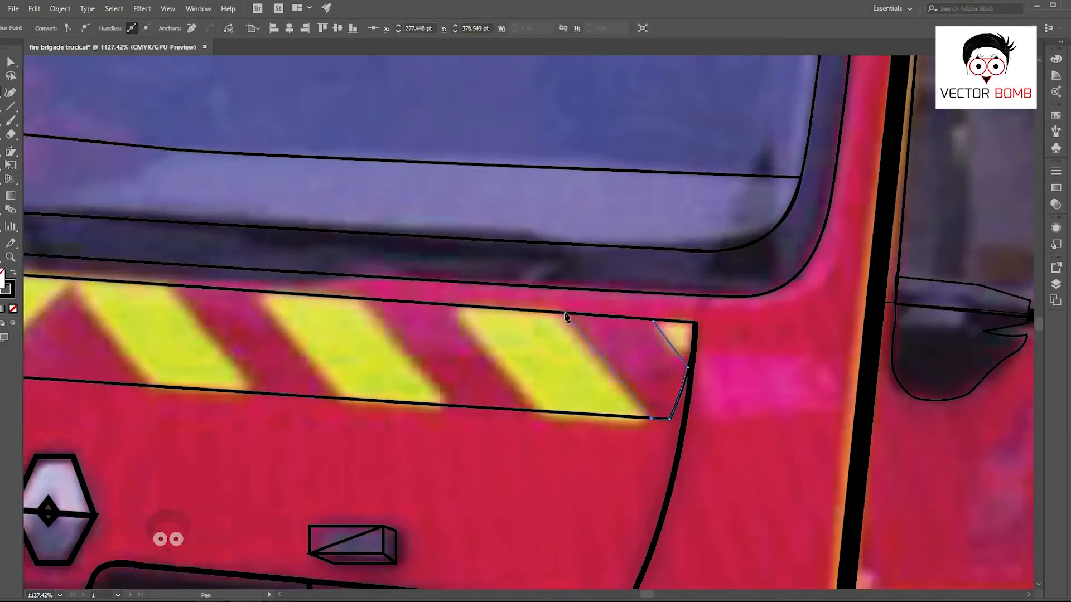
{"action": "left_click", "coordinate": [737, 359], "text": "ctrl"}
- Draw closed outlines around the next two slanted red stripes of the front panel, working toward its centre
{"action": "left_click", "coordinate": [450, 307]}
{"action": "left_click", "coordinate": [535, 410]}
{"action": "left_click", "coordinate": [449, 404]}
{"action": "left_click", "coordinate": [364, 300]}
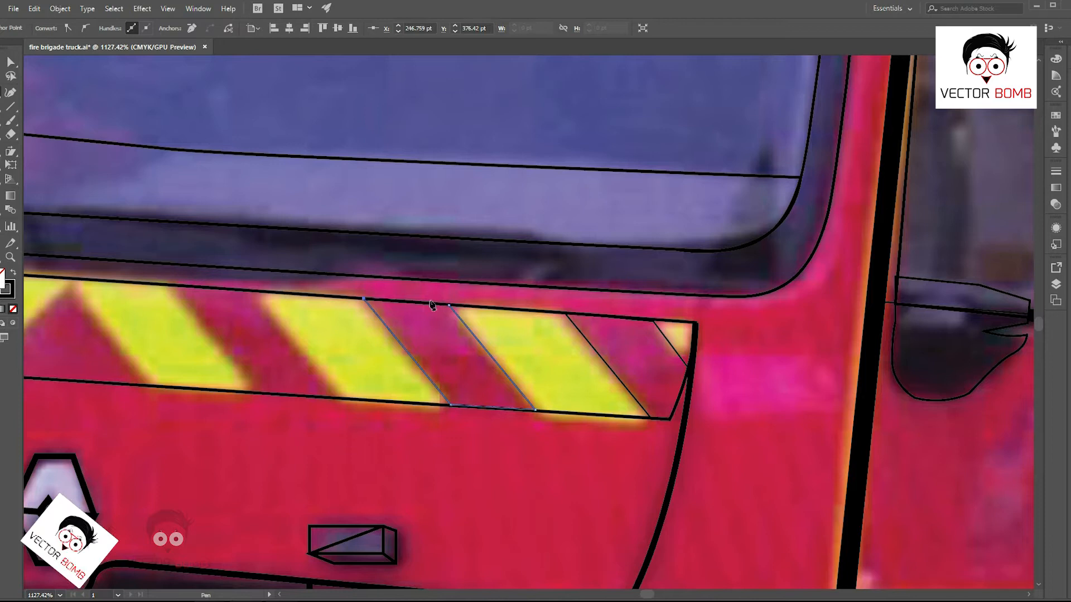
{"action": "left_click", "coordinate": [449, 306]}
{"action": "left_click_drag", "start_coordinate": [253, 306], "coordinate": [491, 305]}
{"action": "left_click", "coordinate": [491, 305], "text": "ctrl"}
{"action": "left_click", "coordinate": [583, 397]}
{"action": "left_click", "coordinate": [490, 391]}
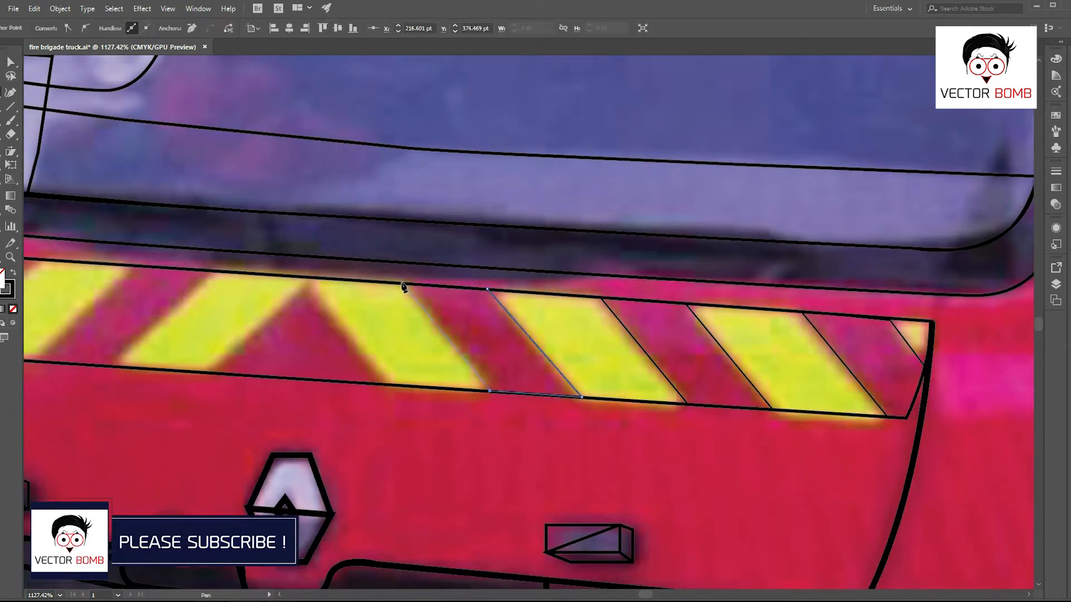
{"action": "left_click", "coordinate": [405, 285]}
{"action": "left_click", "coordinate": [487, 289]}
- Draw the red triangle outline at the centre of the front striped panel and deselect it
{"action": "left_click_drag", "start_coordinate": [217, 380], "coordinate": [383, 389]}
{"action": "left_click", "coordinate": [382, 389], "text": "ctrl"}
{"action": "left_click", "coordinate": [470, 289]}
{"action": "left_click", "coordinate": [549, 395]}
{"action": "left_click", "coordinate": [371, 383]}
{"action": "left_click", "coordinate": [301, 421], "text": "ctrl"}
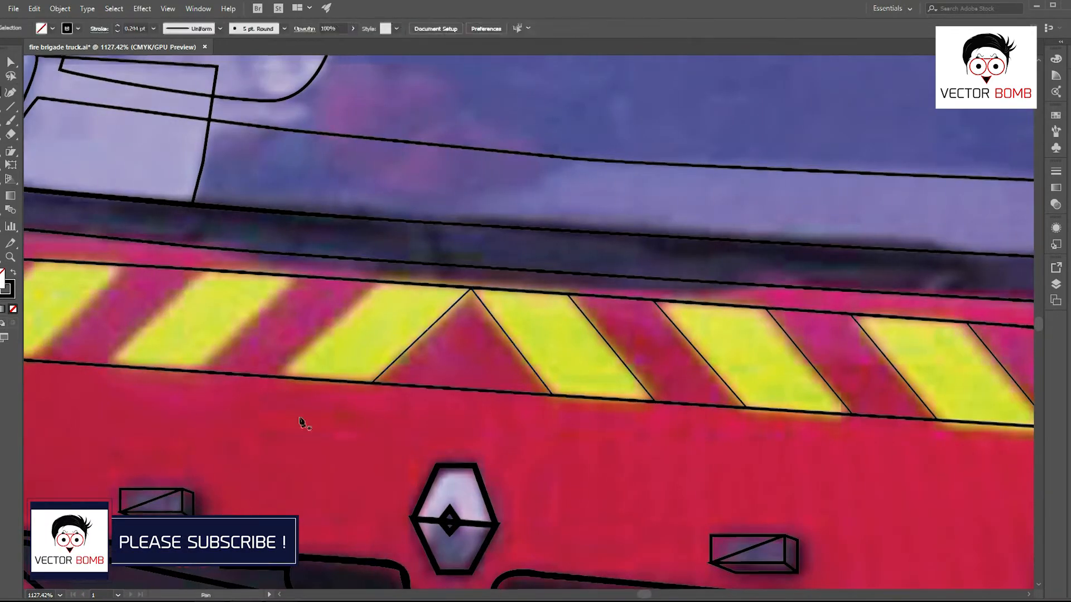
- Draw closed outlines around the two slanted red stripes just beyond the panel's central triangle
{"action": "left_click_drag", "start_coordinate": [301, 420], "coordinate": [487, 424]}
{"action": "left_click", "coordinate": [565, 286]}
{"action": "left_click", "coordinate": [462, 380]}
{"action": "left_click", "coordinate": [384, 376]}
{"action": "left_click", "coordinate": [482, 281]}
{"action": "left_click", "coordinate": [566, 285]}
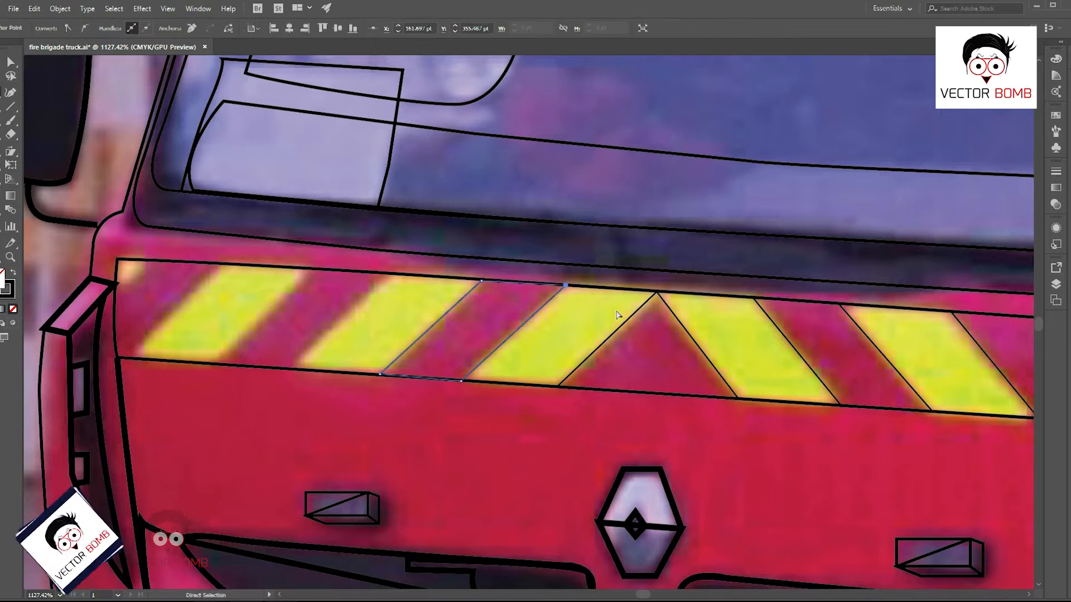
{"action": "left_click", "coordinate": [619, 316], "text": "ctrl"}
{"action": "left_click_drag", "start_coordinate": [318, 351], "coordinate": [547, 318]}
{"action": "left_click", "coordinate": [621, 242]}
{"action": "left_click", "coordinate": [520, 336]}
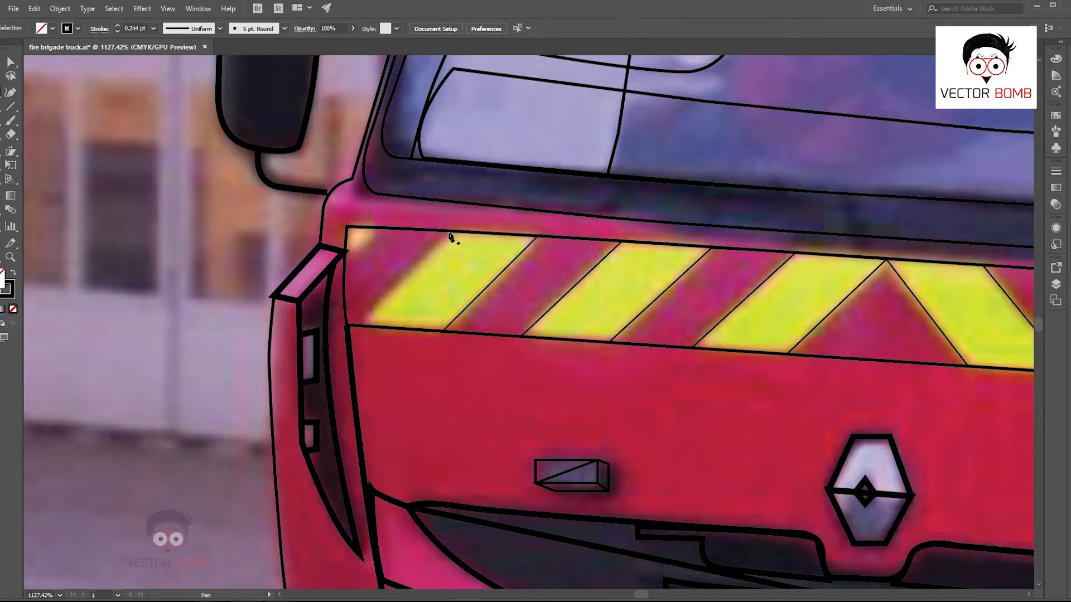
- Draw the last red stripe outline at the end of the front panel farthest from the door and deselect it
{"action": "left_click", "coordinate": [362, 327]}
{"action": "scroll", "coordinate": [362, 328], "scroll_direction": "up", "scroll_amount": 1}
{"action": "left_click", "coordinate": [352, 379], "text": "ctrl"}
{"action": "key", "text": "v"}
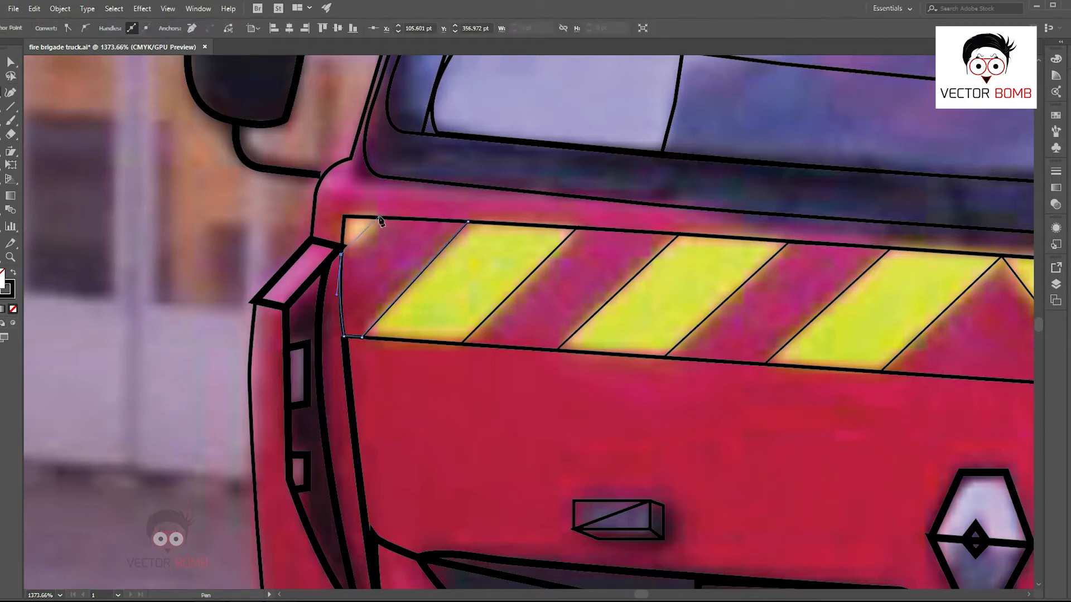
{"action": "scroll", "coordinate": [568, 294], "scroll_direction": "down", "scroll_amount": 5}
{"action": "scroll", "coordinate": [560, 295], "scroll_direction": "up", "scroll_amount": 3}
{"action": "key", "text": "v"}
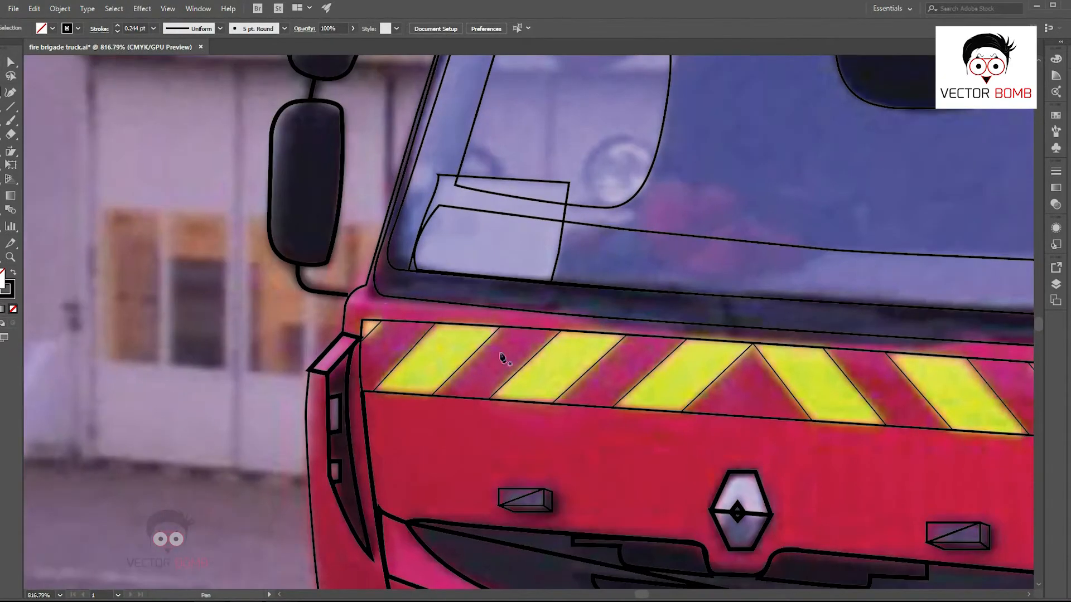
- Select all the traced line art, move it off the photo to the empty area beside the artboard, and deselect it
{"action": "scroll", "coordinate": [502, 357], "scroll_direction": "down", "scroll_amount": 8}
{"action": "scroll", "coordinate": [755, 346], "scroll_direction": "right", "scroll_amount": 2}
{"action": "scroll", "coordinate": [381, 380], "scroll_direction": "down", "scroll_amount": 2}
{"action": "key", "text": "v"}
{"action": "key", "text": "ctrl+a"}
{"action": "left_click_drag", "start_coordinate": [392, 458], "coordinate": [762, 467]}
{"action": "left_click", "coordinate": [921, 463]}
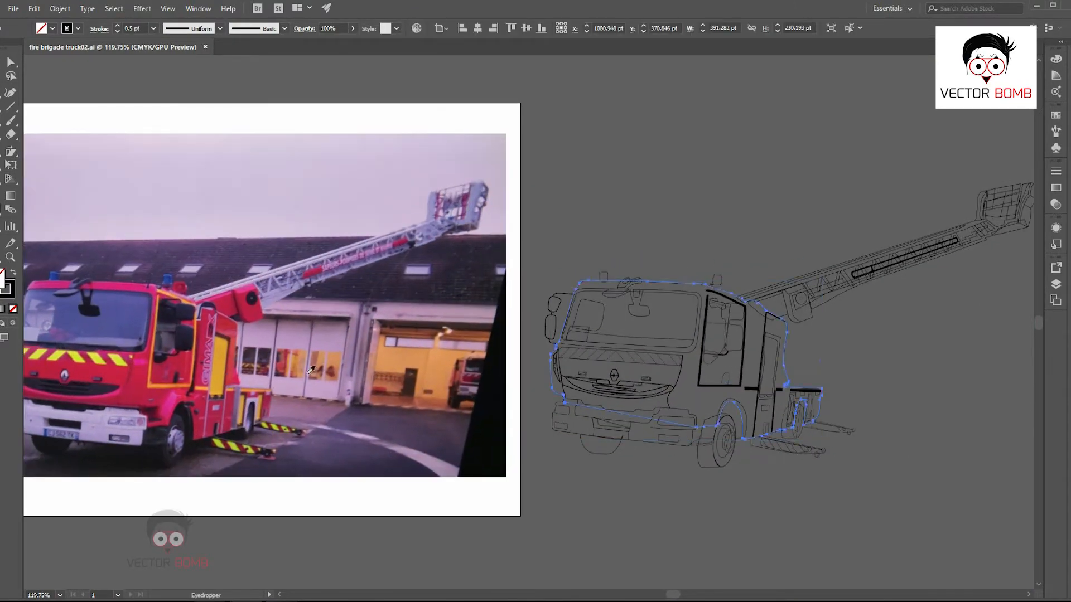
- Fill the truck body outline with red sampled from the truck in the photo
{"action": "left_click", "coordinate": [134, 385]}
{"action": "double_click", "coordinate": [2, 278]}
{"action": "key", "text": "Return"}
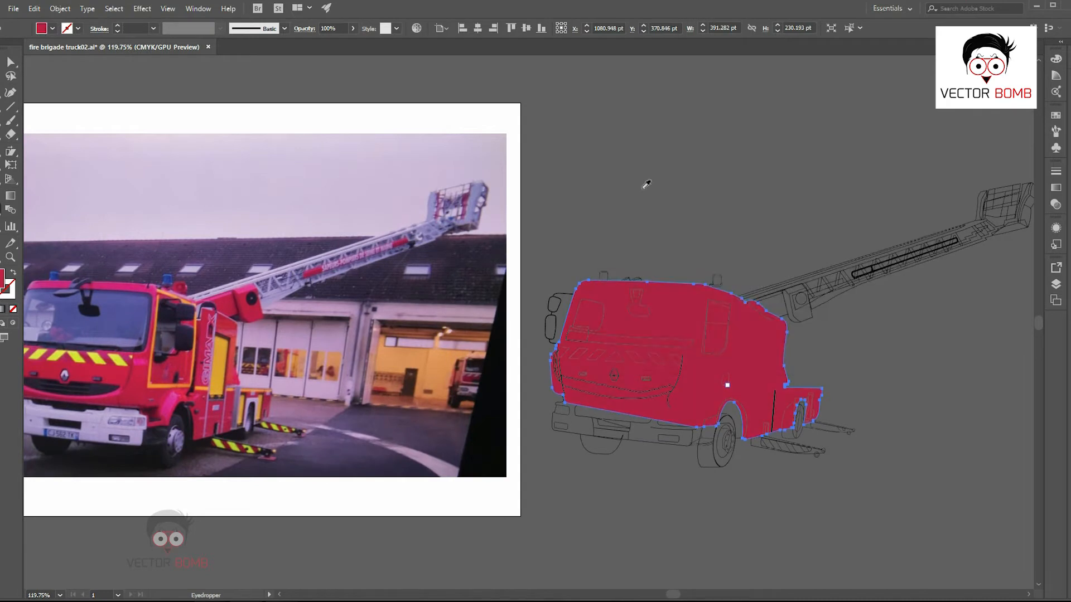
{"action": "key", "text": "v"}
{"action": "left_click", "coordinate": [700, 212]}
{"action": "left_click_drag", "start_coordinate": [623, 311], "coordinate": [947, 362]}
{"action": "left_click", "coordinate": [205, 332]}
{"action": "key", "text": "v"}
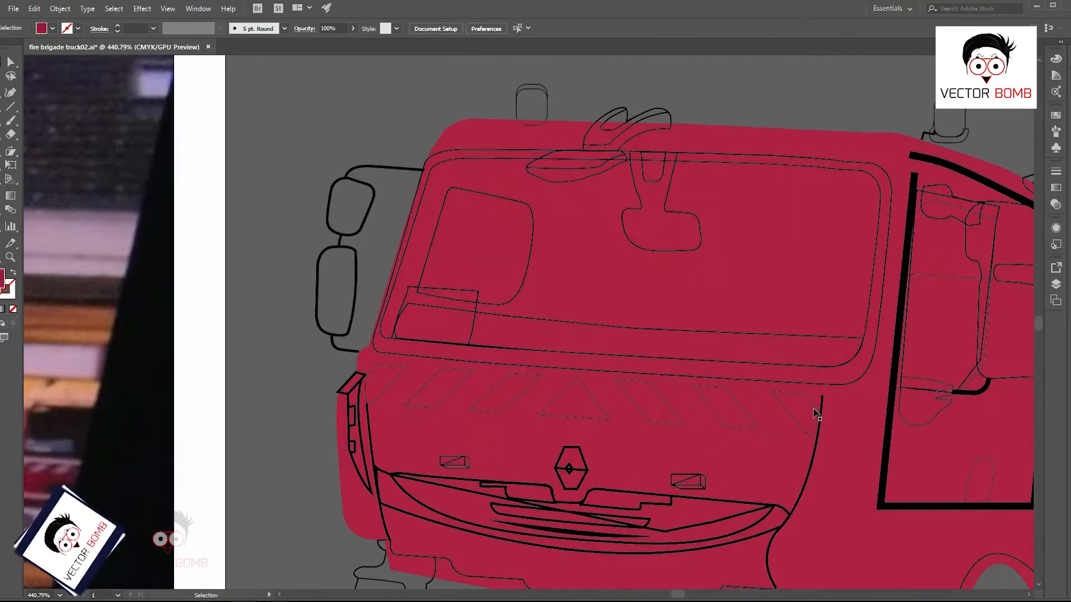
- Fill the front stripe panel with dark red and its slanted stripes and central triangle with yellow sampled from the photo
{"action": "left_click", "coordinate": [760, 403]}
{"action": "key", "text": "ctrl+y"}
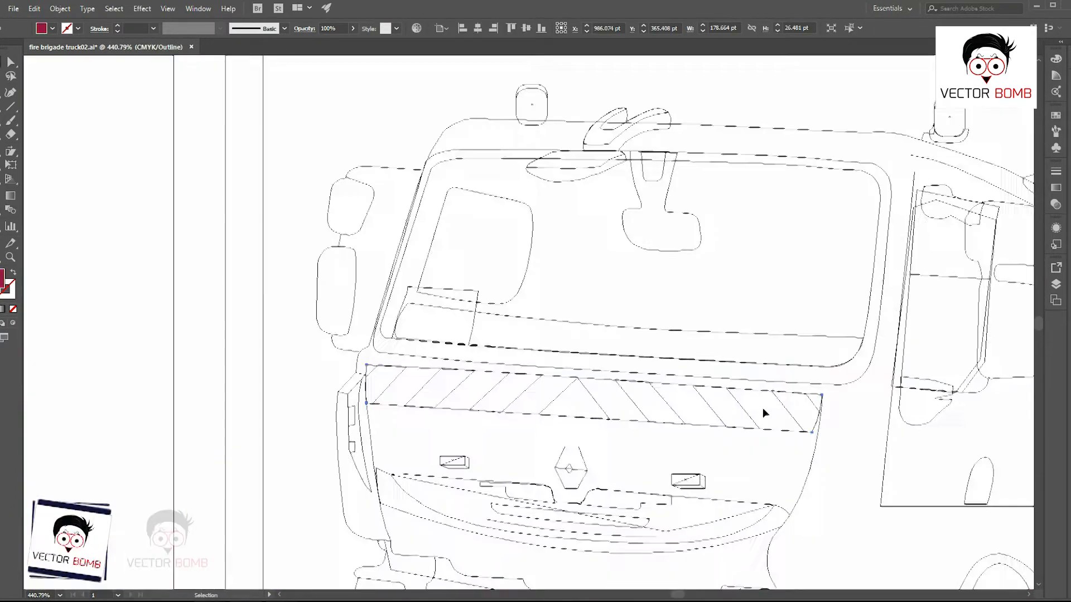
{"action": "left_click", "coordinate": [762, 407]}
{"action": "left_click", "coordinate": [746, 414], "text": "shift"}
{"action": "left_click", "coordinate": [670, 407], "text": "shift"}
{"action": "left_click", "coordinate": [596, 402], "text": "shift"}
{"action": "left_click", "coordinate": [514, 401], "text": "shift"}
{"action": "left_click", "coordinate": [448, 395], "text": "shift"}
{"action": "left_click", "coordinate": [381, 393], "text": "shift"}
{"action": "key", "text": "ctrl+y"}
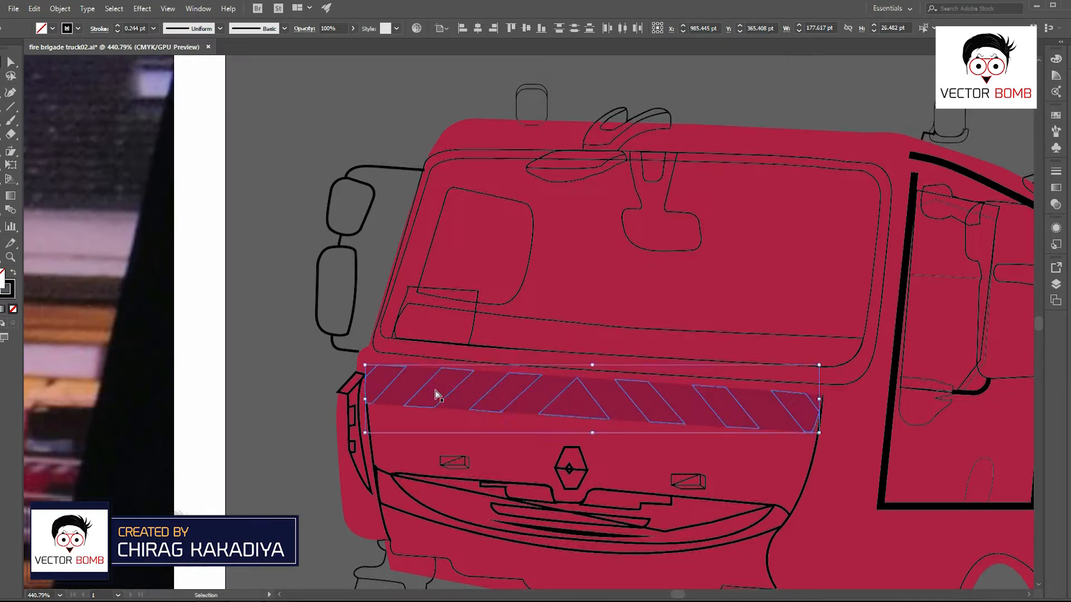
{"action": "left_click_drag", "start_coordinate": [545, 395], "coordinate": [527, 402]}
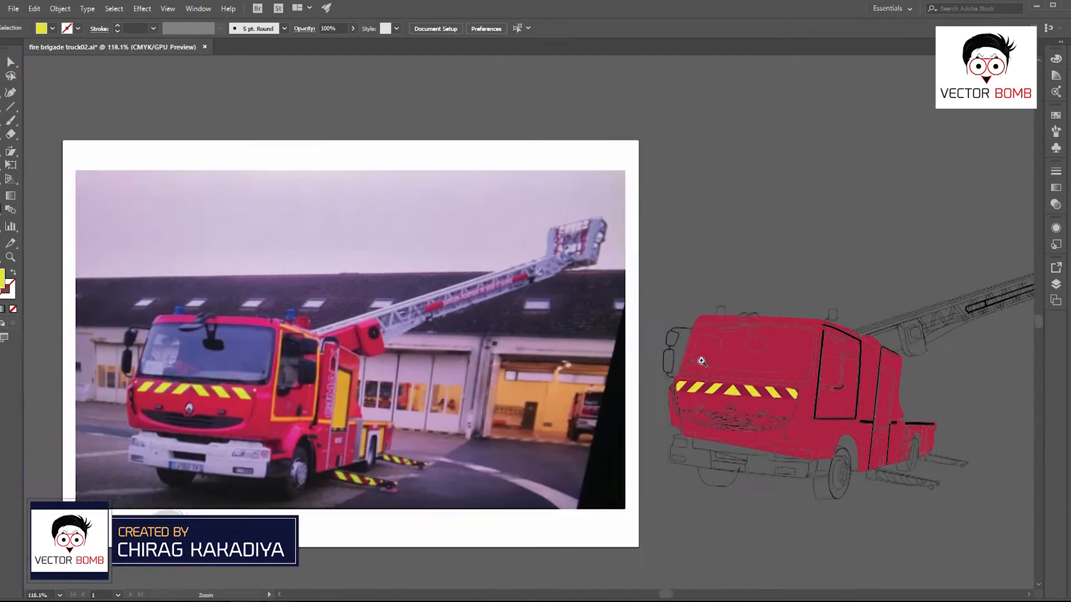
- Fill the front bumper with light lilac sampled from the photo's bumper and the front tyre tread with black
{"action": "left_click", "coordinate": [242, 473]}
{"action": "key", "text": "v"}
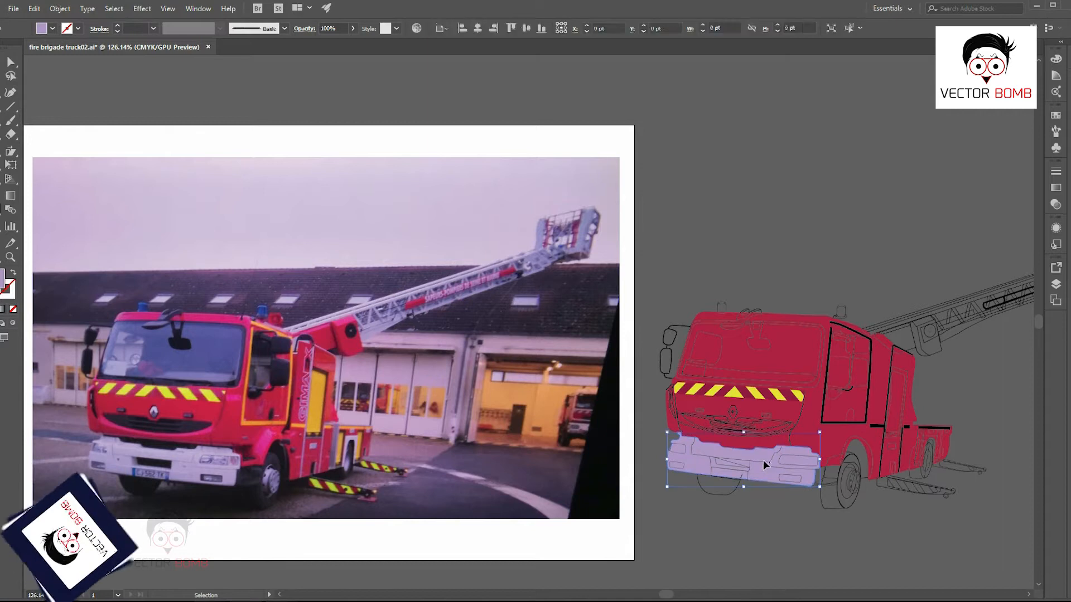
{"action": "left_click", "coordinate": [830, 508]}
{"action": "key", "text": "shift+x"}
{"action": "left_click_drag", "start_coordinate": [891, 518], "coordinate": [569, 473]}
{"action": "left_click", "coordinate": [781, 423]}
{"action": "left_click", "coordinate": [569, 473]}
- Fill the two side mirrors with black, and the mirror piece at the windscreen's upper edge with grey and a black underside
{"action": "left_click_drag", "start_coordinate": [832, 371], "coordinate": [965, 403]}
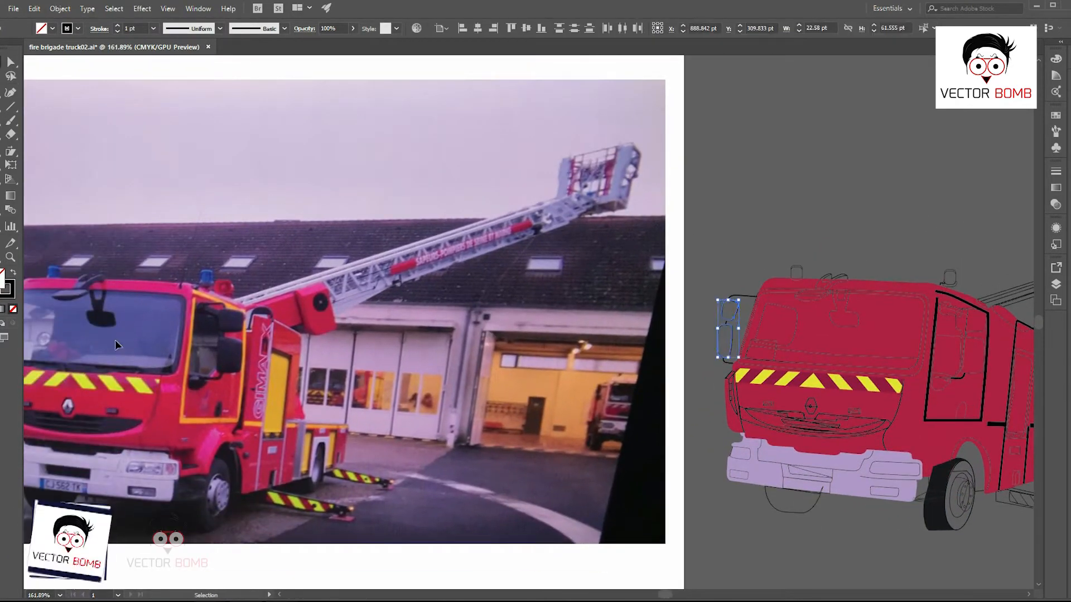
{"action": "left_click", "coordinate": [806, 255], "text": "ctrl"}
{"action": "left_click_drag", "start_coordinate": [838, 281], "coordinate": [887, 281]}
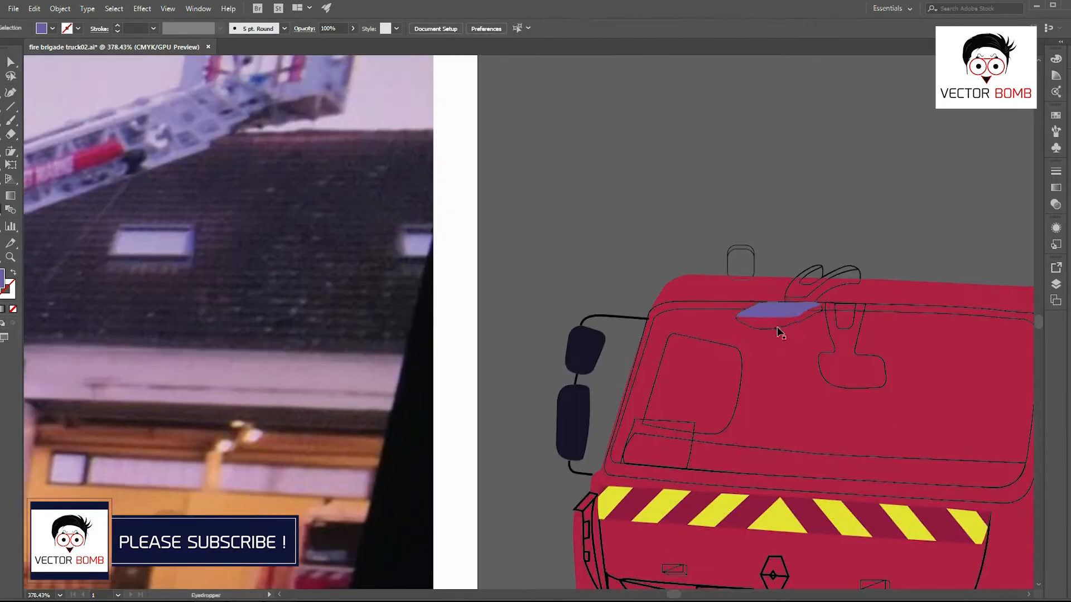
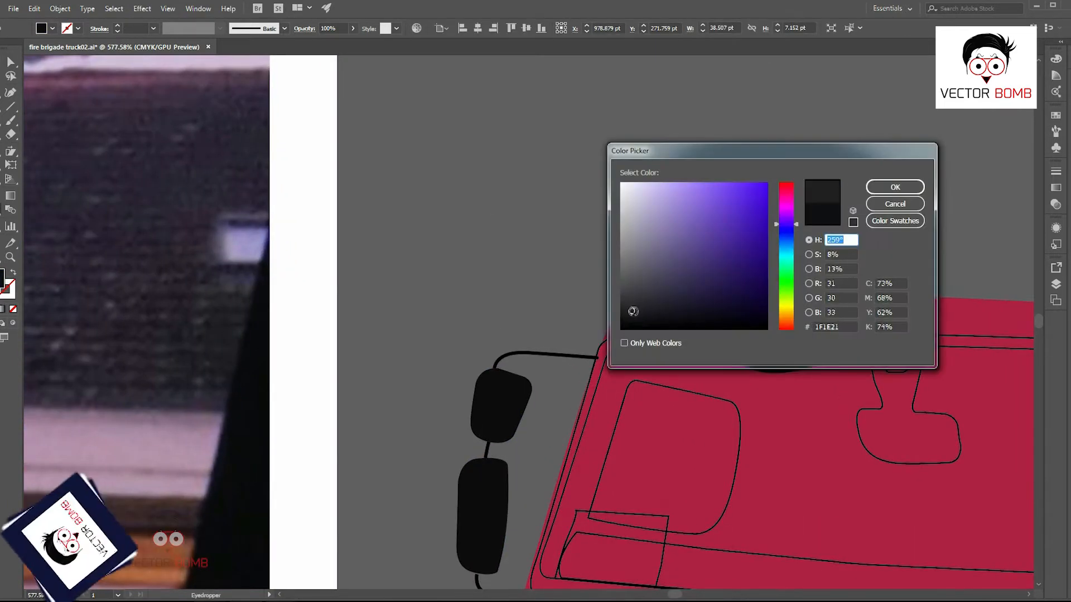
{"action": "left_click", "coordinate": [895, 203]}
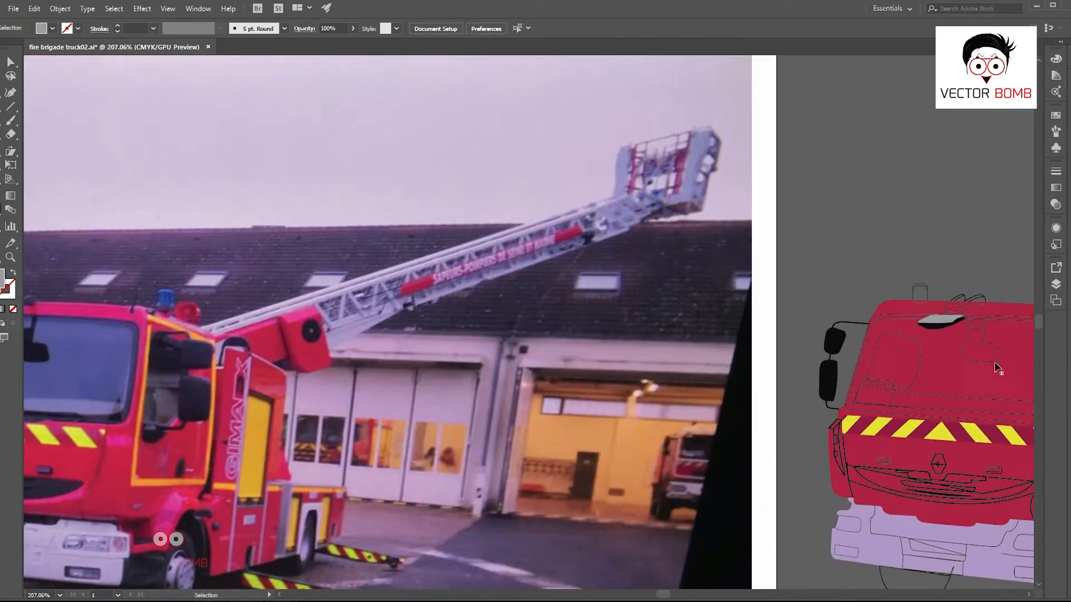
- Fill the hanging windscreen mirror and the roof arm's underside with black, and the arm's upper face with the mirror piece's grey
{"action": "left_click", "coordinate": [964, 306], "text": "ctrl"}
{"action": "left_click_drag", "start_coordinate": [683, 339], "coordinate": [447, 304]}
{"action": "left_click_drag", "start_coordinate": [734, 264], "coordinate": [814, 263]}
{"action": "key", "text": "i"}
{"action": "left_click", "coordinate": [705, 316]}
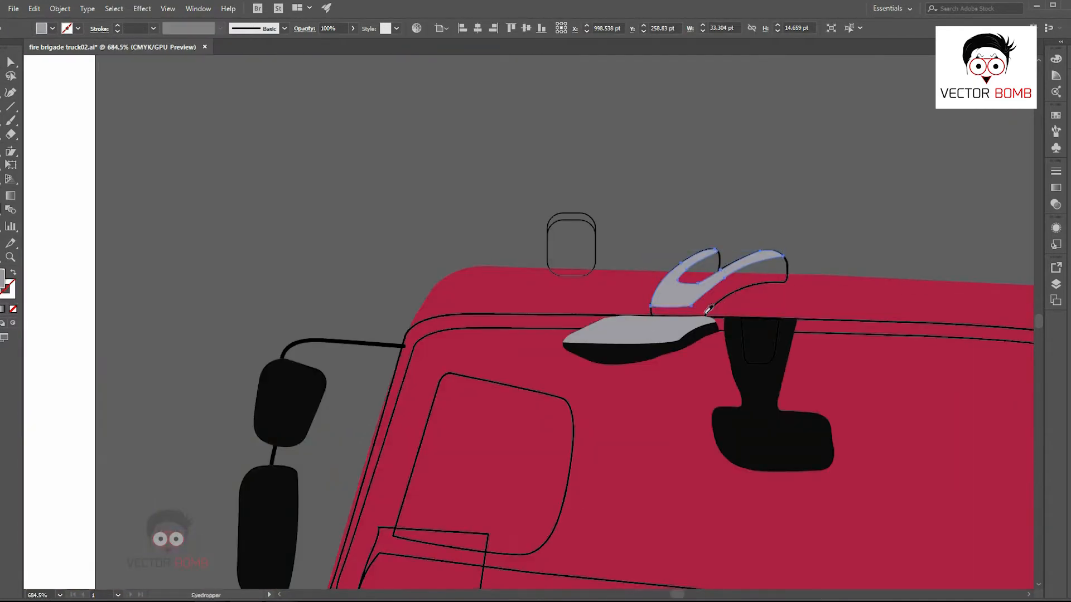
{"action": "left_click_drag", "start_coordinate": [787, 304], "coordinate": [748, 305]}
- Unlock the locked artwork and give the red truck body a black outline
{"action": "key", "text": "ctrl+alt+2"}
{"action": "left_click", "coordinate": [837, 301]}
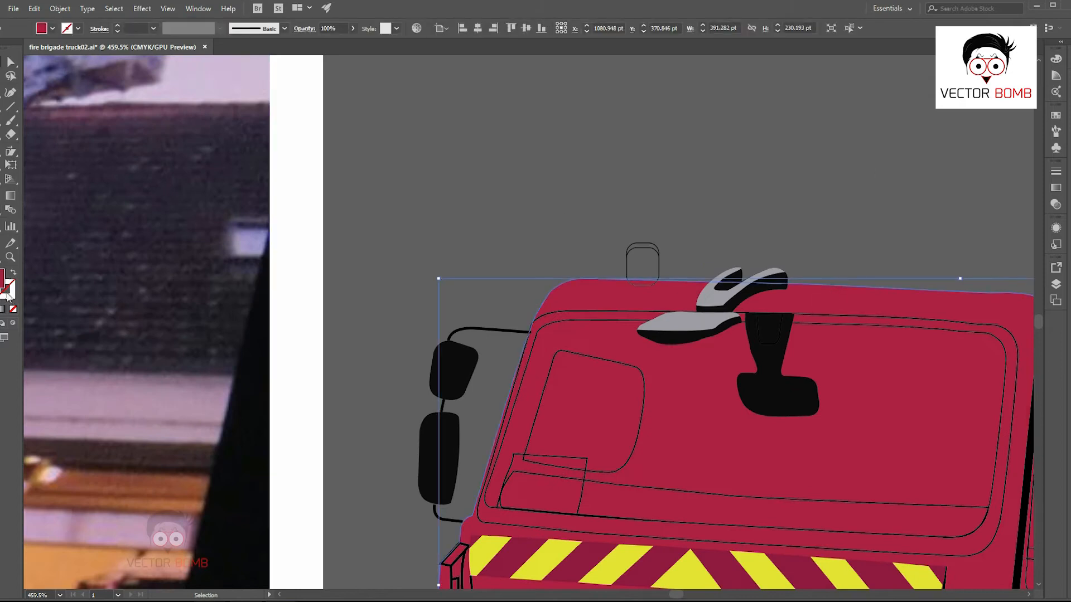
{"action": "left_click", "coordinate": [68, 28]}
{"action": "left_click", "coordinate": [29, 44]}
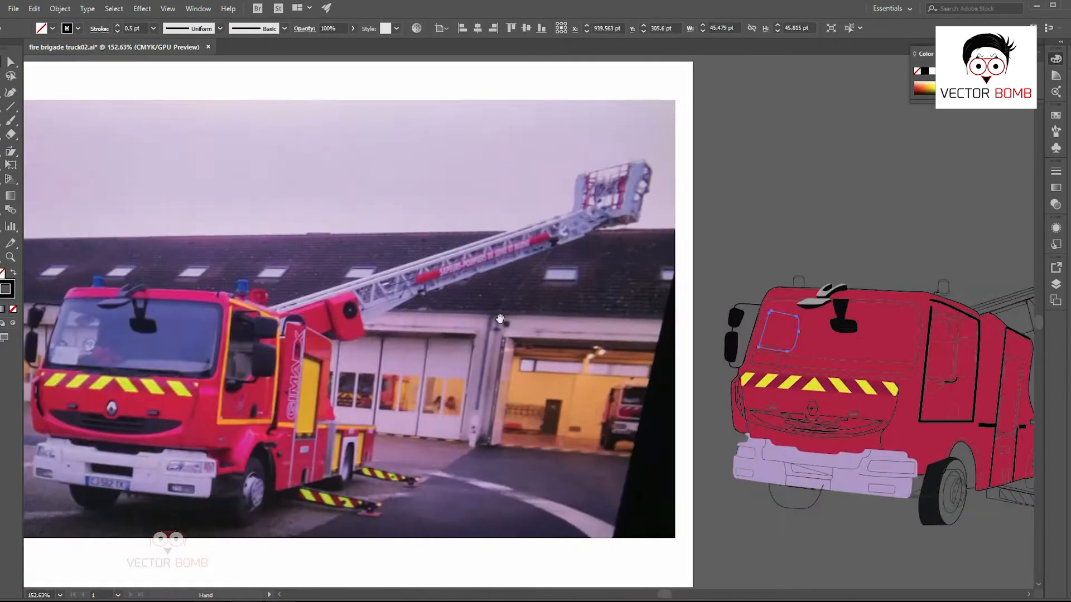
- Fill the rounded shape inside the windscreen with a muted grey-green
{"action": "left_click_drag", "start_coordinate": [911, 374], "coordinate": [1004, 373]}
{"action": "left_click", "coordinate": [900, 383]}
{"action": "key", "text": "i"}
{"action": "left_click", "coordinate": [801, 288]}
{"action": "key", "text": "ctrl+z"}
{"action": "double_click", "coordinate": [7, 289]}
{"action": "left_click", "coordinate": [624, 323]}
{"action": "left_click", "coordinate": [894, 187]}
{"action": "double_click", "coordinate": [6, 293]}
{"action": "left_click", "coordinate": [893, 187]}
- Turn the outer windscreen frame's black outline into a solid black fill
{"action": "key", "text": "a"}
{"action": "left_click", "coordinate": [796, 369]}
{"action": "left_click", "coordinate": [796, 377]}
{"action": "left_click_drag", "start_coordinate": [769, 347], "coordinate": [836, 373]}
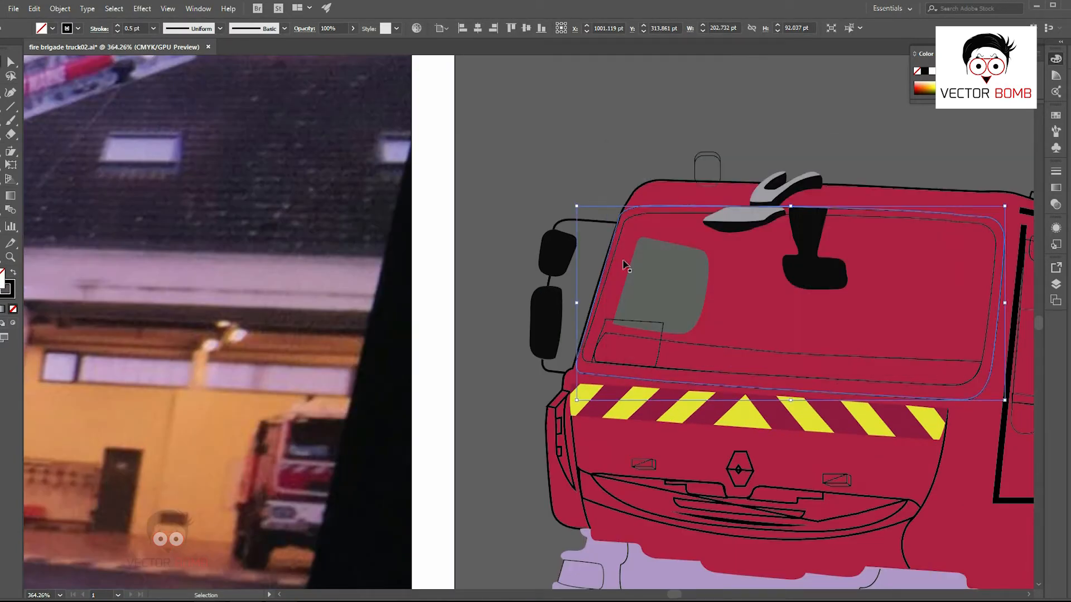
{"action": "key", "text": "shift+x"}
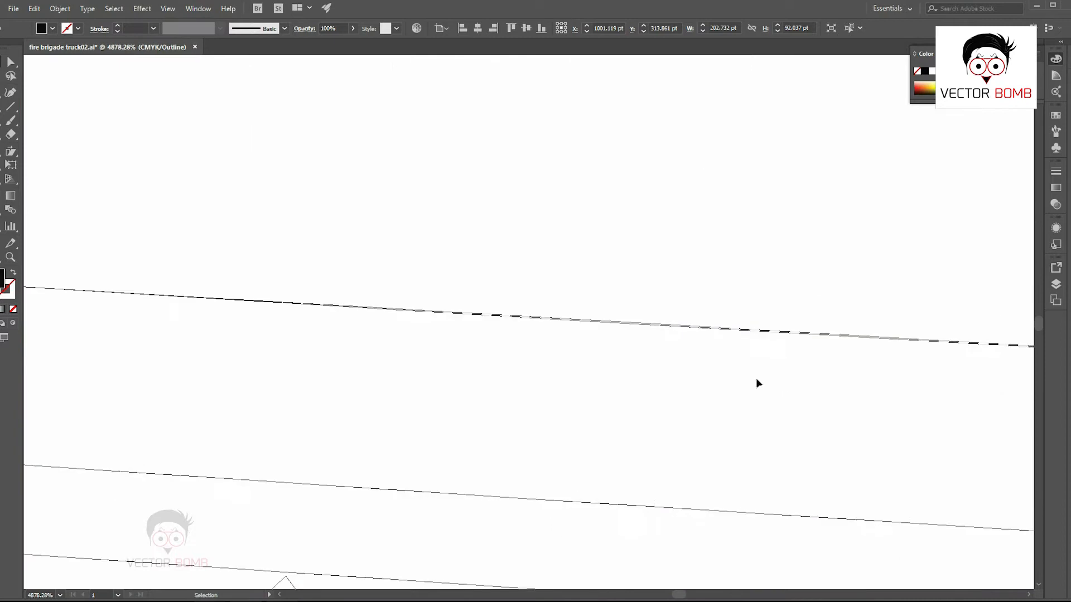
- Find the inner windscreen outline in outline view and fill the glass with near-black grey
{"action": "key", "text": "ctrl+minus"}
{"action": "key", "text": "ctrl+minus"}
{"action": "key", "text": "ctrl+minus"}
{"action": "key", "text": "ctrl+minus"}
{"action": "key", "text": "ctrl+minus"}
{"action": "key", "text": "ctrl+minus"}
{"action": "key", "text": "ctrl+minus"}
{"action": "key", "text": "ctrl+minus"}
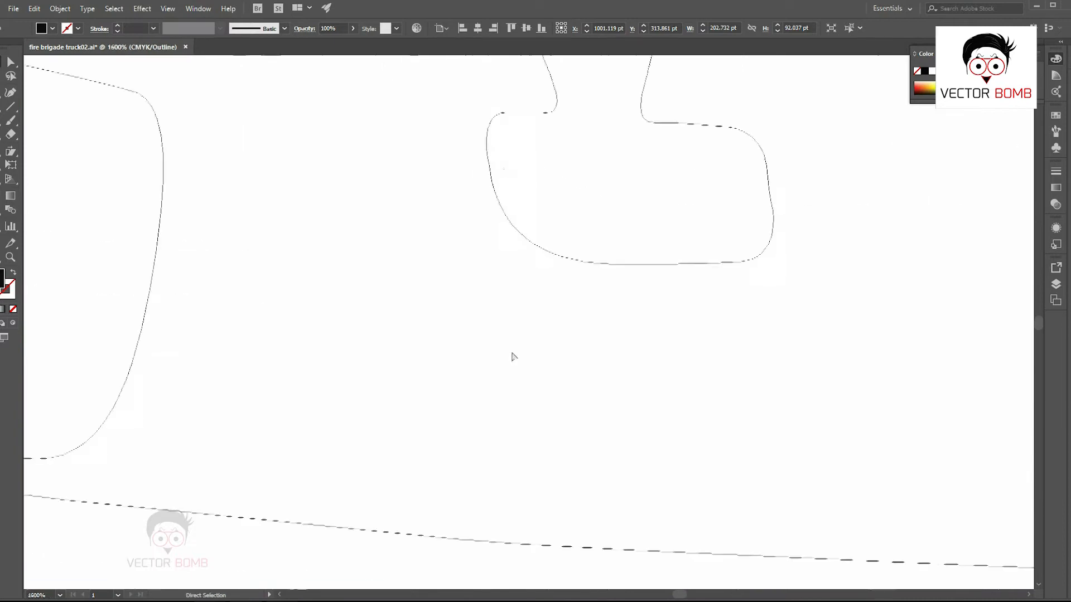
{"action": "left_click", "coordinate": [726, 409]}
{"action": "key", "text": "ctrl+minus"}
{"action": "key", "text": "ctrl+minus"}
{"action": "key", "text": "ctrl+minus"}
{"action": "key", "text": "ctrl+minus"}
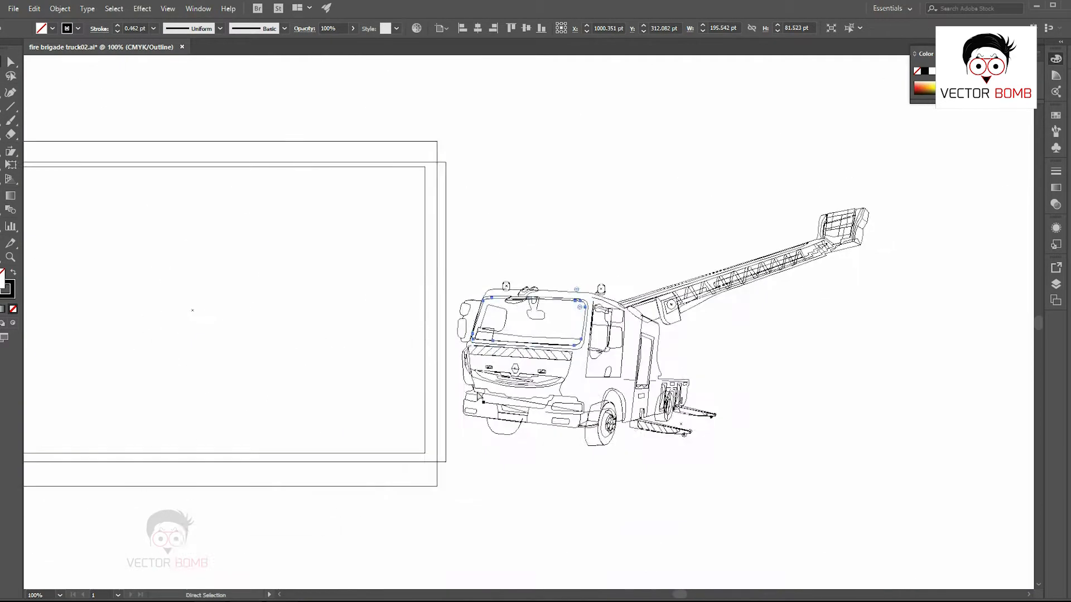
{"action": "key", "text": "ctrl+y"}
{"action": "key", "text": "v"}
{"action": "left_click_drag", "start_coordinate": [441, 258], "coordinate": [614, 256]}
{"action": "left_click_drag", "start_coordinate": [614, 255], "coordinate": [730, 230]}
{"action": "double_click", "coordinate": [4, 278]}
{"action": "left_click", "coordinate": [643, 310]}
{"action": "left_click", "coordinate": [894, 188]}
- Fill the dashboard strip behind the windscreen with purple and the small rectangle on it with lighter lilac
{"action": "key", "text": "v"}
{"action": "key", "text": "ctrl+y"}
{"action": "left_click", "coordinate": [817, 345]}
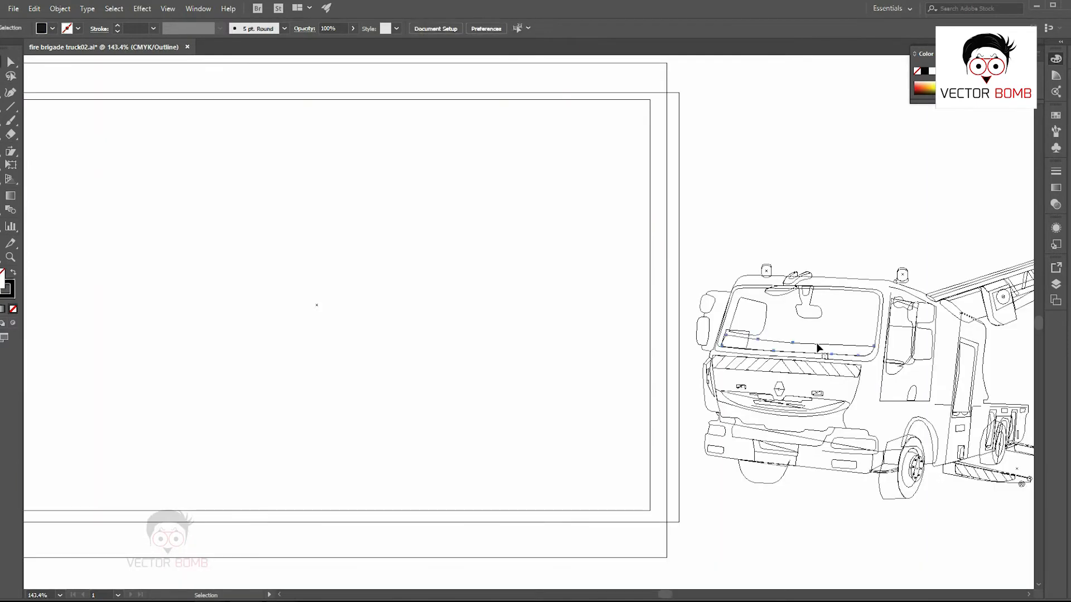
{"action": "key", "text": "ctrl+y"}
{"action": "left_click", "coordinate": [775, 254]}
{"action": "key", "text": "ctrl+y"}
{"action": "left_click", "coordinate": [746, 337]}
{"action": "left_click_drag", "start_coordinate": [724, 312], "coordinate": [826, 366]}
{"action": "left_click", "coordinate": [256, 303], "text": "shift"}
{"action": "key", "text": "ctrl+0"}
{"action": "key", "text": "ctrl+y"}
{"action": "key", "text": "v"}
{"action": "key", "text": "ctrl+shift+a"}
- Expand the fill and stroke of the thick cab door frame line and recolour it with yellow sampled from the photo
{"action": "left_click_drag", "start_coordinate": [360, 273], "coordinate": [200, 239]}
{"action": "left_click", "coordinate": [983, 381]}
{"action": "left_click_drag", "start_coordinate": [972, 302], "coordinate": [987, 303]}
{"action": "left_click", "coordinate": [60, 9]}
{"action": "left_click", "coordinate": [73, 129]}
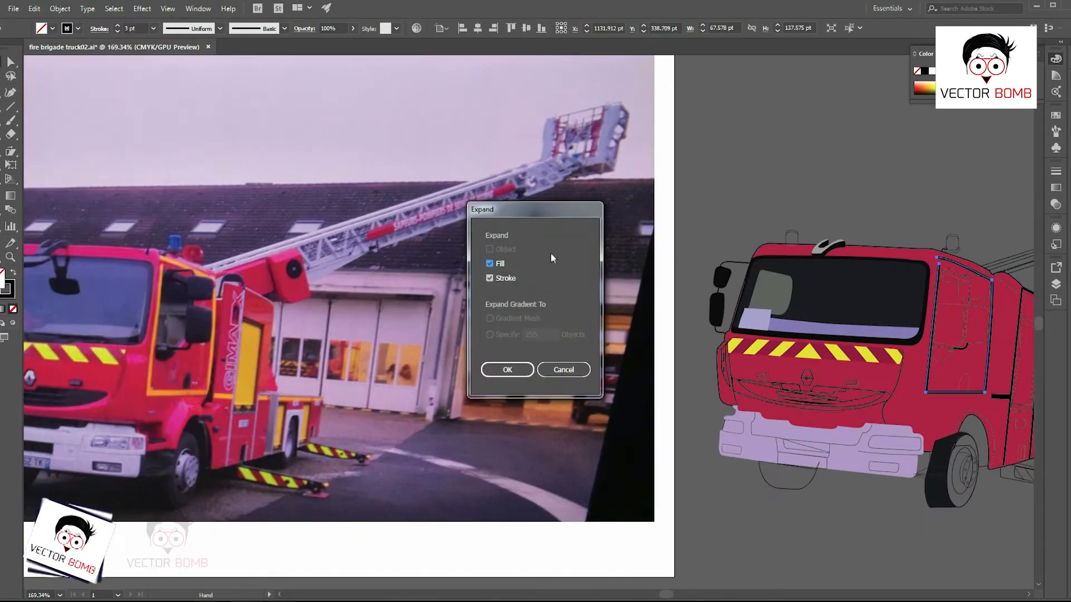
{"action": "key", "text": "Return"}
{"action": "left_click", "coordinate": [107, 357]}
{"action": "key", "text": "v"}
{"action": "left_click", "coordinate": [724, 165]}
{"action": "left_click_drag", "start_coordinate": [860, 297], "coordinate": [836, 298]}
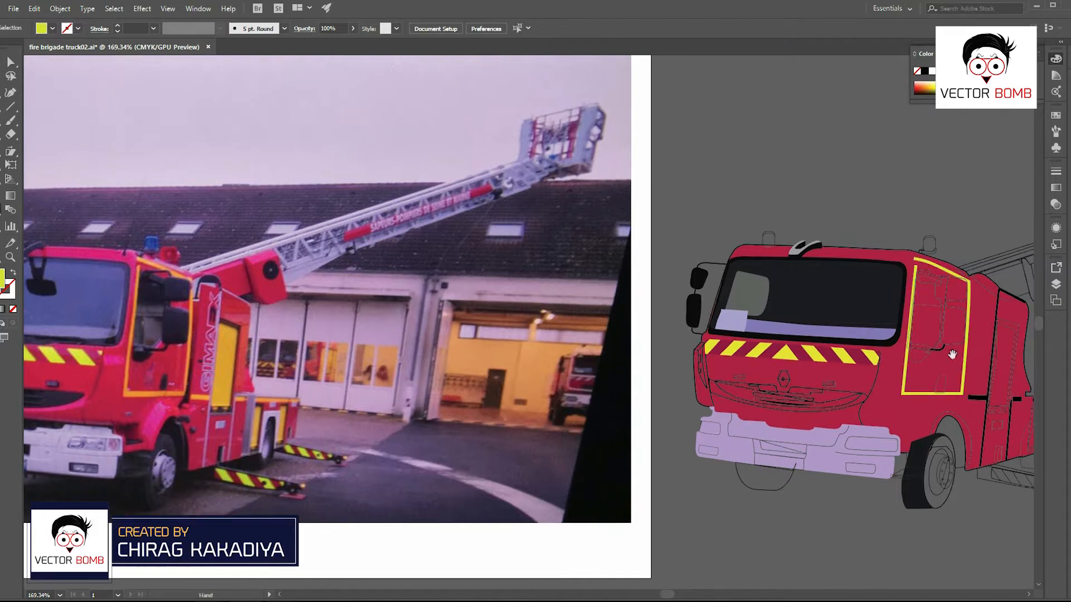
- Fill the mirror shapes over the cab door window with black
{"action": "left_click_drag", "start_coordinate": [952, 351], "coordinate": [861, 348]}
{"action": "left_click_drag", "start_coordinate": [831, 313], "coordinate": [935, 291]}
{"action": "left_click", "coordinate": [814, 272]}
{"action": "left_click", "coordinate": [797, 258], "text": "shift"}
{"action": "left_click", "coordinate": [787, 424], "text": "shift"}
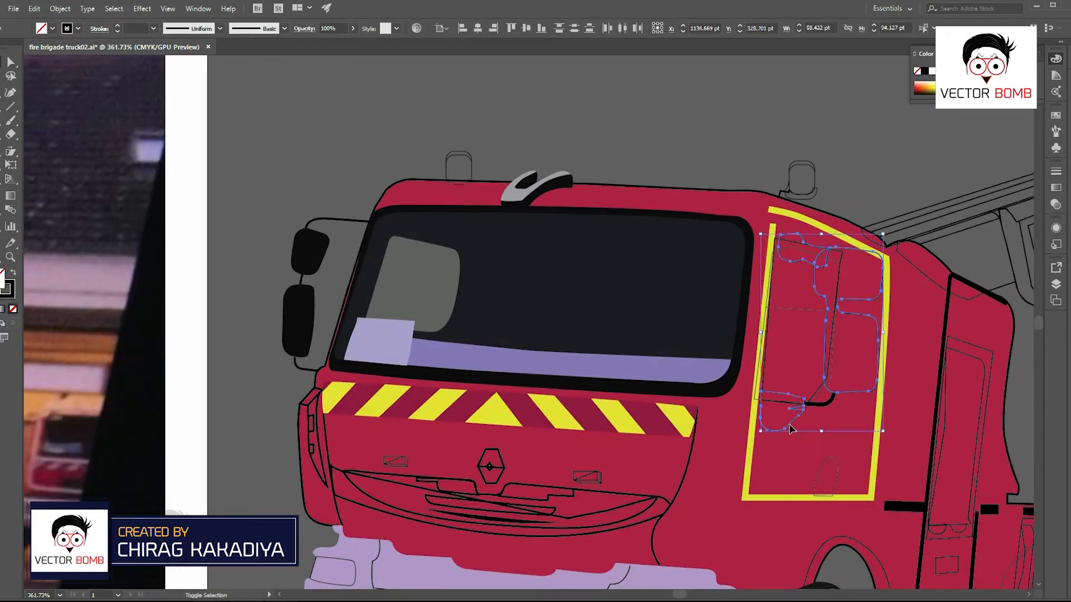
{"action": "key", "text": "shift+x"}
{"action": "left_click", "coordinate": [877, 334]}
- Fill the upper part of the door window with dark grey and bring the black mirror shapes in front of it
{"action": "left_click_drag", "start_coordinate": [871, 330], "coordinate": [896, 330]}
{"action": "left_click", "coordinate": [766, 303]}
{"action": "key", "text": "shift+x"}
{"action": "key", "text": "b"}
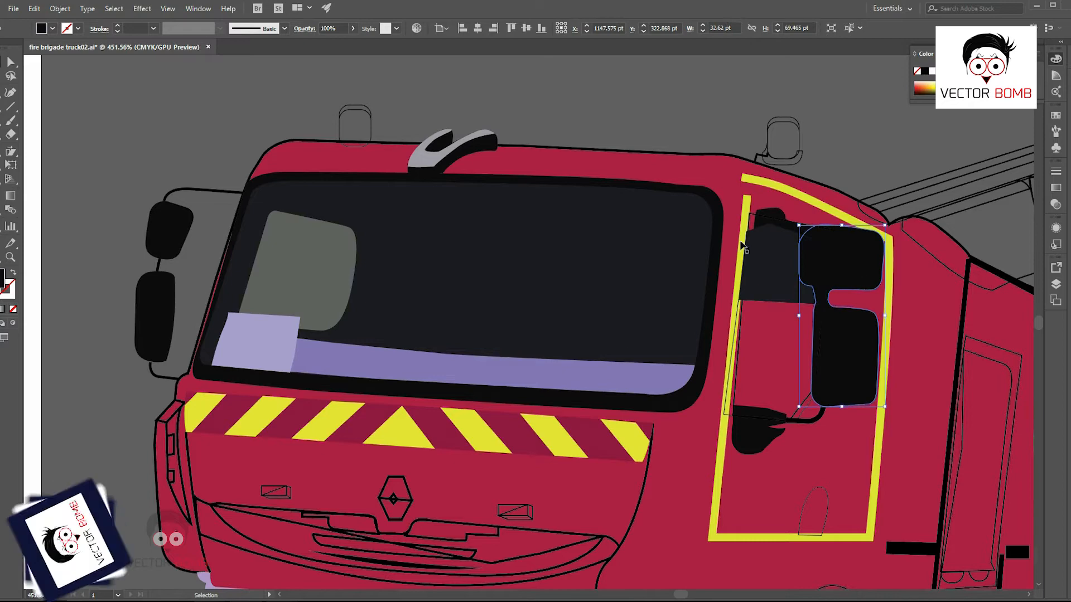
{"action": "left_click", "coordinate": [769, 219]}
{"action": "key", "text": "ctrl+shift+]"}
- Fill the lower part of the door window with a muted purple sampled from the photo
{"action": "left_click", "coordinate": [800, 408]}
{"action": "left_click_drag", "start_coordinate": [714, 264], "coordinate": [651, 268]}
{"action": "scroll", "coordinate": [651, 275], "scroll_direction": "left", "scroll_amount": 3}
{"action": "key", "text": "i"}
{"action": "left_click", "coordinate": [288, 303]}
{"action": "scroll", "coordinate": [690, 160], "scroll_direction": "right", "scroll_amount": 3}
- Draw a 1 pt black line down the cab's front corner from the roof edge to the bumper
{"action": "left_click", "coordinate": [689, 160]}
{"action": "mouse_move", "coordinate": [690, 160]}
{"action": "left_mouse_down"}
{"action": "mouse_move", "coordinate": [768, 215]}
{"action": "mouse_move", "coordinate": [645, 208]}
{"action": "mouse_move", "coordinate": [757, 260]}
{"action": "mouse_move", "coordinate": [622, 205]}
{"action": "mouse_move", "coordinate": [747, 156]}
{"action": "left_mouse_up"}
{"action": "left_click", "coordinate": [711, 403]}
{"action": "key", "text": "v"}
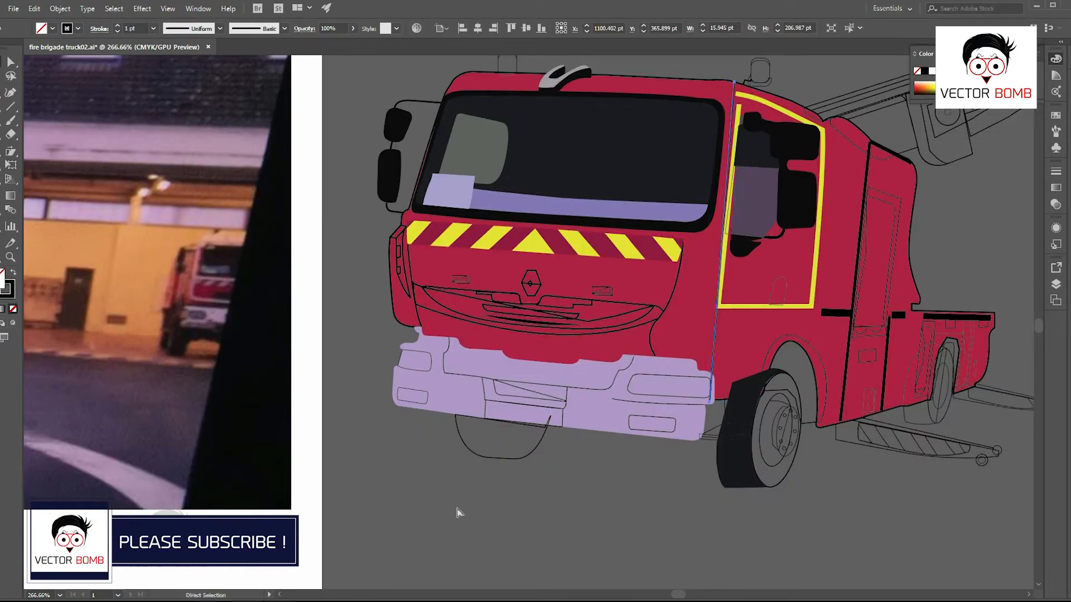
- Examine the whole truck artwork alternately in outline view and colour preview
{"action": "key", "text": "ctrl+y"}
{"action": "key", "text": "ctrl+y"}
{"action": "key", "text": "ctrl+y"}
{"action": "double_click", "coordinate": [584, 150]}
{"action": "key", "text": "Escape"}
{"action": "left_click_drag", "start_coordinate": [584, 150], "coordinate": [347, 151]}
{"action": "key", "text": "ctrl+y"}
{"action": "key", "text": "ctrl+minus"}
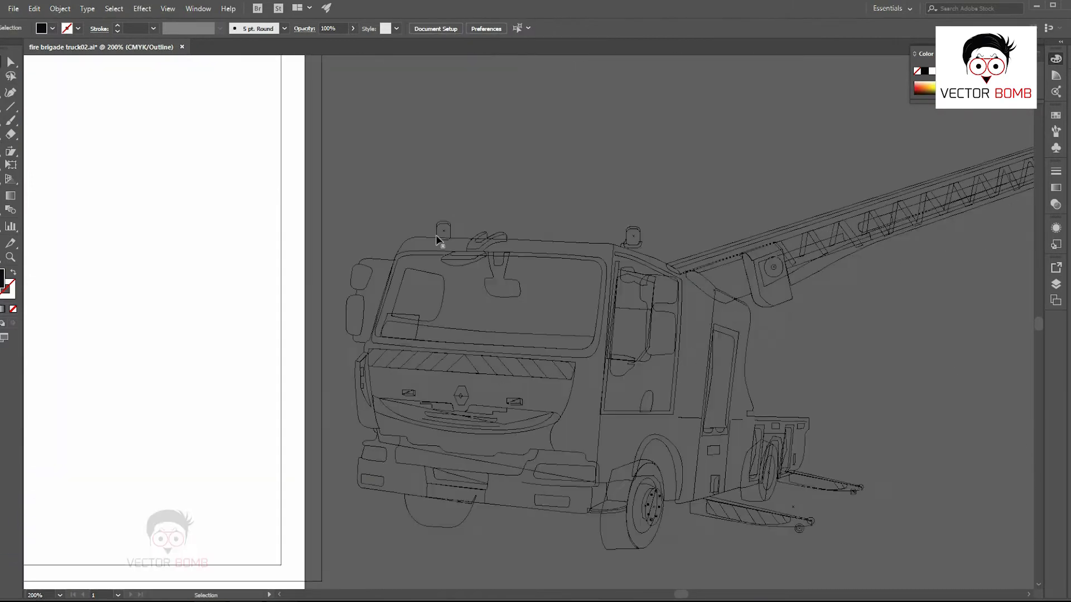
{"action": "key", "text": "ctrl+y"}
{"action": "scroll", "coordinate": [540, 265], "scroll_direction": "down", "scroll_amount": 5}
{"action": "key", "text": "ctrl+y"}
{"action": "scroll", "coordinate": [591, 227], "scroll_direction": "up", "scroll_amount": 6}
{"action": "key", "text": "ctrl+y"}
{"action": "scroll", "coordinate": [590, 227], "scroll_direction": "down", "scroll_amount": 4}
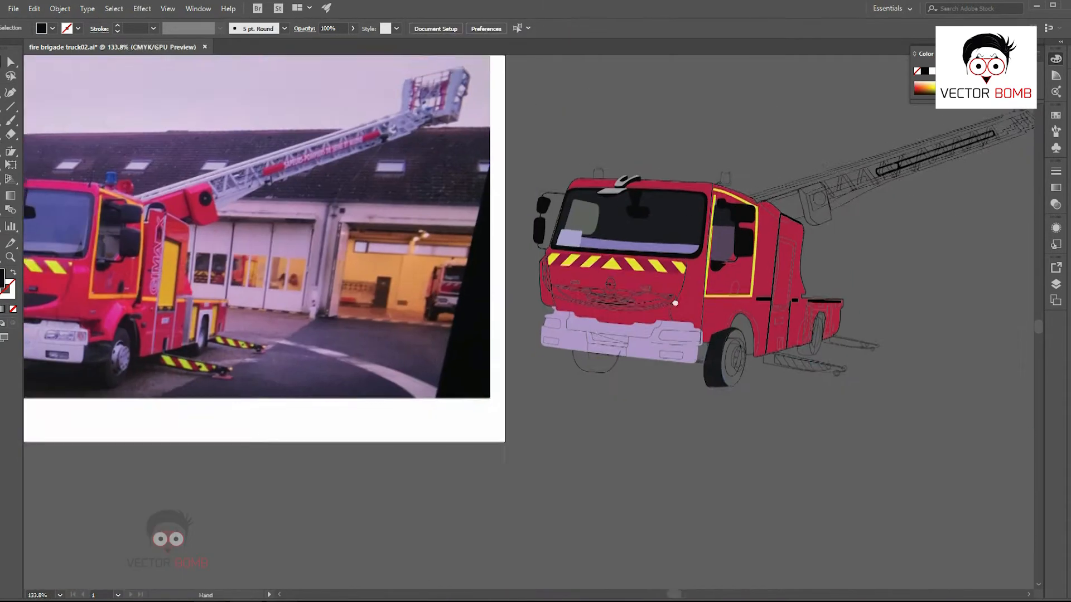
- Reshape the front tyre tread by shifting the anchor point at its outer lower corner
{"action": "left_click", "coordinate": [766, 428]}
{"action": "scroll", "coordinate": [809, 409], "scroll_direction": "up", "scroll_amount": 5}
{"action": "key", "text": "a"}
{"action": "left_click_drag", "start_coordinate": [686, 468], "coordinate": [682, 464]}
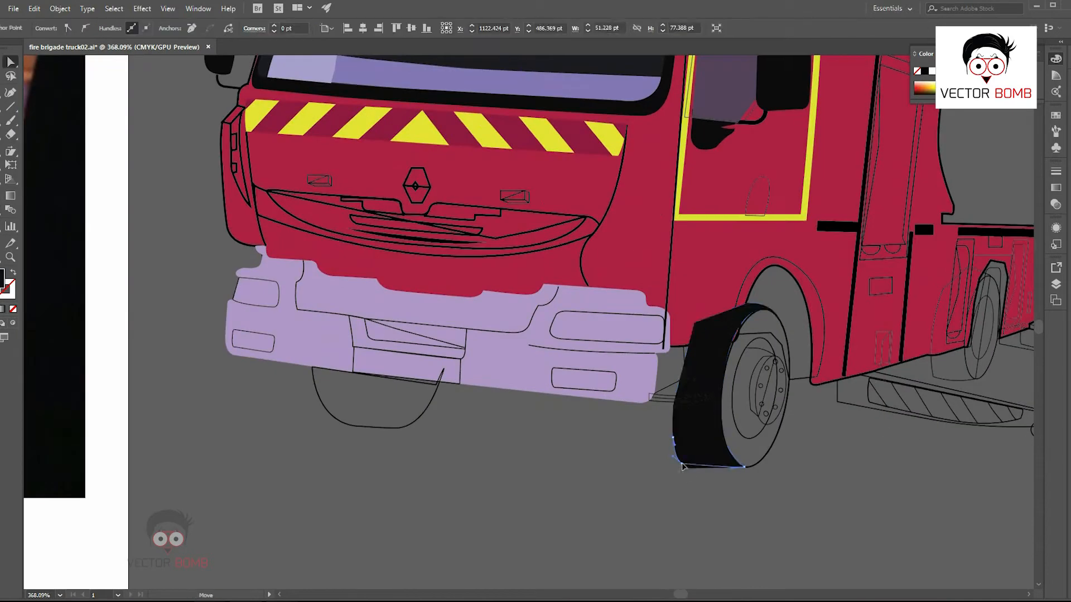
{"action": "left_click_drag", "start_coordinate": [756, 434], "coordinate": [798, 435]}
- Send the black front tyre tread behind the red truck body and reselect it
{"action": "left_click", "coordinate": [729, 342]}
{"action": "left_click", "coordinate": [798, 471]}
{"action": "left_click_drag", "start_coordinate": [837, 467], "coordinate": [758, 444]}
{"action": "left_click", "coordinate": [760, 344]}
{"action": "key", "text": "ctrl+shift+["}
{"action": "left_click", "coordinate": [847, 430]}
{"action": "left_click", "coordinate": [750, 432]}
{"action": "scroll", "coordinate": [784, 437], "scroll_direction": "up", "scroll_amount": 3}
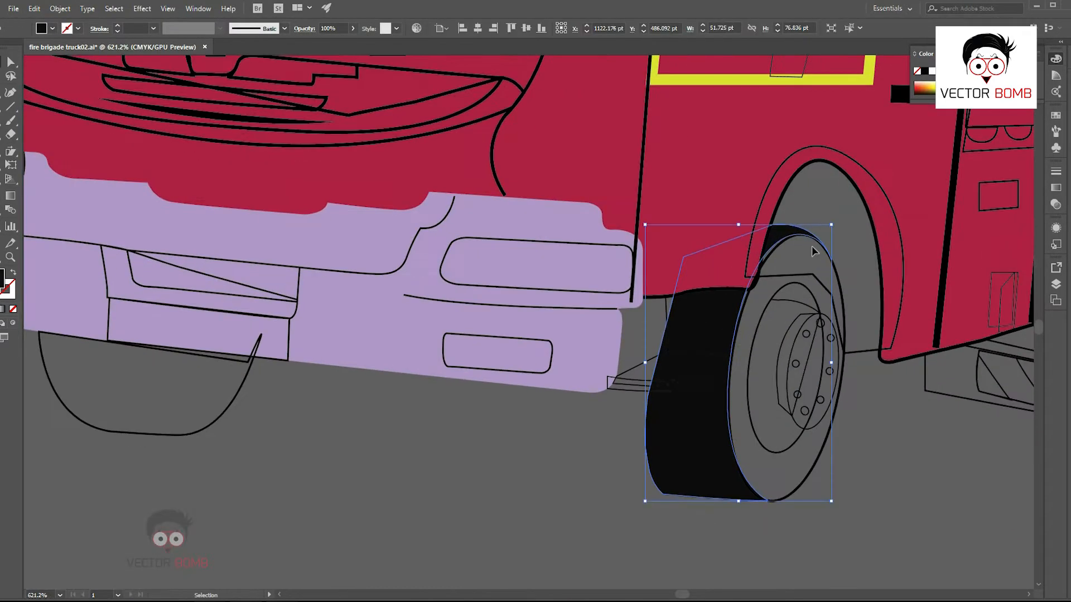
- Reshape the front tyre's tread outline and fill the narrow strip between the bumper and the tyre with near-black
{"action": "left_click_drag", "start_coordinate": [686, 260], "coordinate": [688, 225]}
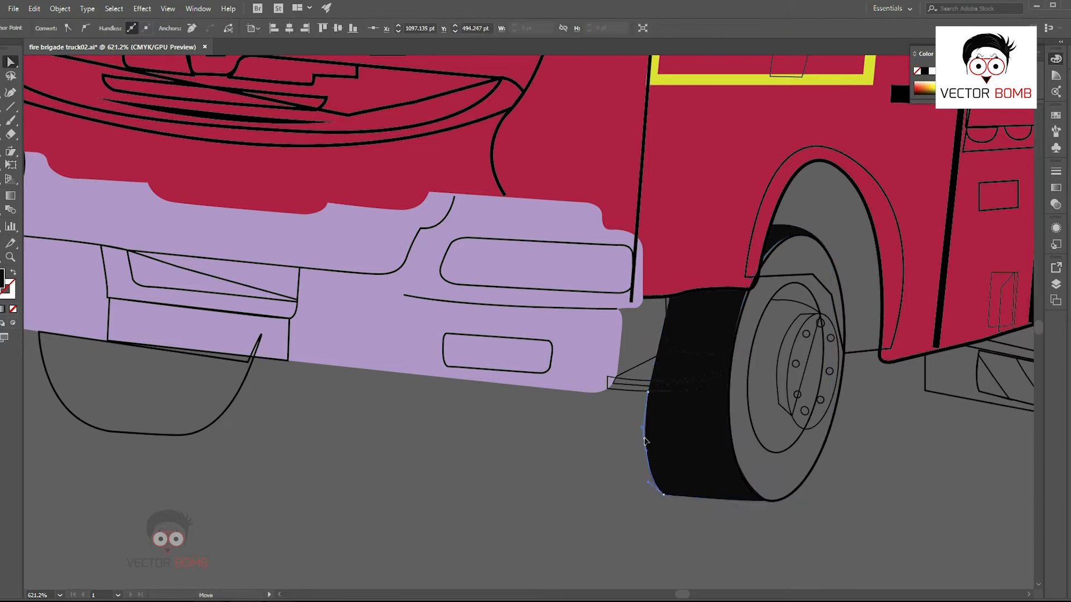
{"action": "left_click", "coordinate": [625, 395]}
{"action": "double_click", "coordinate": [6, 288]}
{"action": "left_click", "coordinate": [622, 313]}
{"action": "key", "text": "Return"}
{"action": "key", "text": "v"}
{"action": "left_click", "coordinate": [636, 364]}
{"action": "key", "text": "ctrl+y"}
{"action": "key", "text": "ctrl+y"}
{"action": "left_click", "coordinate": [647, 329]}
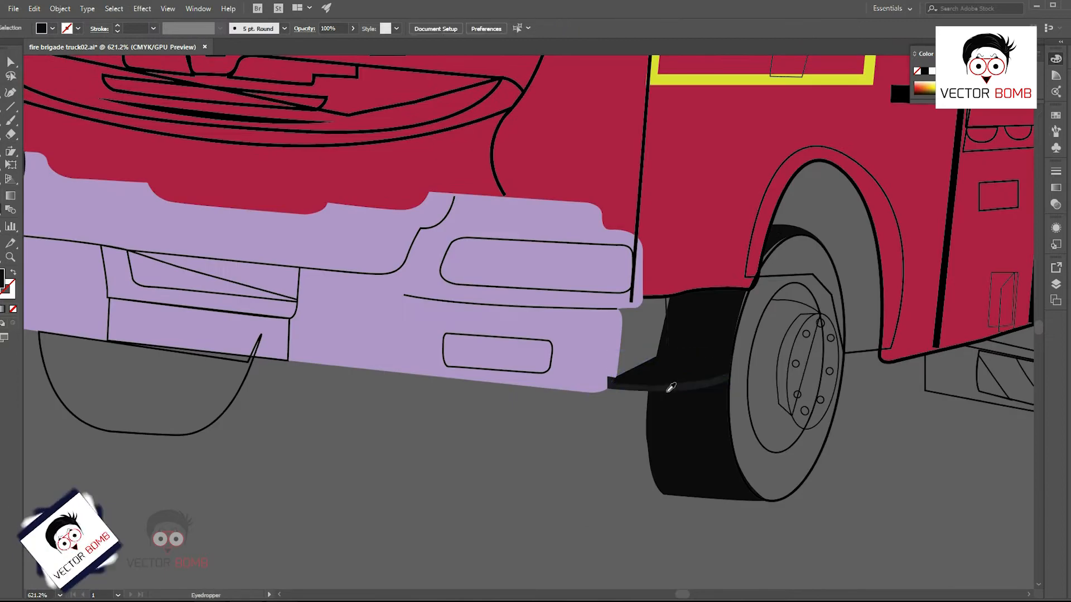
- Draw a closed shape filling the gap between the bumper and the front tyre, colour it black and send it to the back
{"action": "key", "text": "p"}
{"action": "left_click", "coordinate": [605, 284]}
{"action": "left_click", "coordinate": [591, 335]}
{"action": "left_click", "coordinate": [605, 380]}
{"action": "left_click_drag", "start_coordinate": [656, 371], "coordinate": [706, 364]}
{"action": "key", "text": "a"}
{"action": "key", "text": "ctrl+z"}
{"action": "key", "text": "v"}
{"action": "double_click", "coordinate": [5, 278]}
{"action": "key", "text": "Return"}
{"action": "key", "text": "ctrl+shift+["}
{"action": "key", "text": "a"}
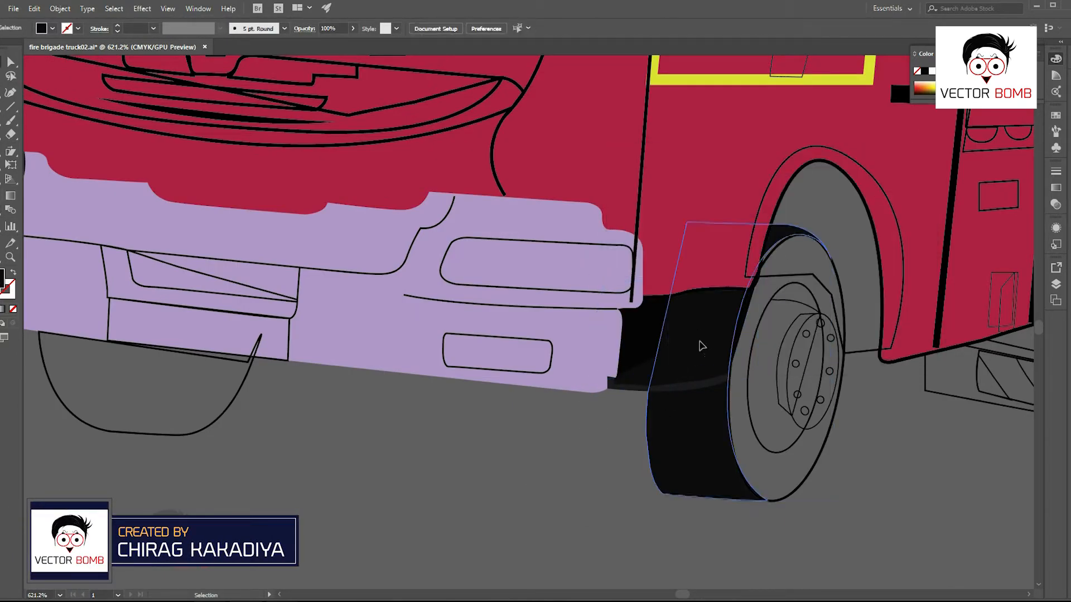
- Give the lavender front bumper a black outline
{"action": "key", "text": "ctrl+space"}
{"action": "left_click_drag", "start_coordinate": [816, 362], "coordinate": [711, 356]}
{"action": "left_click_drag", "start_coordinate": [842, 289], "coordinate": [920, 289]}
{"action": "left_click", "coordinate": [548, 296]}
{"action": "left_click", "coordinate": [76, 28]}
{"action": "left_click", "coordinate": [36, 47]}
- Fill the front grille opening with a sampled dark charcoal matching the windscreen
{"action": "key", "text": "ctrl+space"}
{"action": "mouse_move", "coordinate": [545, 409]}
{"action": "left_mouse_down"}
{"action": "mouse_move", "coordinate": [393, 405]}
{"action": "mouse_move", "coordinate": [743, 382]}
{"action": "left_mouse_up"}
{"action": "left_click", "coordinate": [744, 382]}
{"action": "left_click_drag", "start_coordinate": [606, 395], "coordinate": [390, 379]}
{"action": "key", "text": "ctrl+space"}
{"action": "key", "text": "v"}
{"action": "left_click_drag", "start_coordinate": [312, 397], "coordinate": [766, 183]}
{"action": "key", "text": "ctrl+space"}
{"action": "left_click_drag", "start_coordinate": [606, 333], "coordinate": [633, 341]}
{"action": "key", "text": "ctrl+space"}
{"action": "left_click", "coordinate": [559, 478]}
{"action": "left_click_drag", "start_coordinate": [501, 471], "coordinate": [581, 450]}
{"action": "key", "text": "shift+x"}
{"action": "key", "text": "i"}
{"action": "left_click", "coordinate": [490, 372]}
{"action": "key", "text": "ctrl+space"}
{"action": "left_click", "coordinate": [489, 353]}
{"action": "key", "text": "ctrl+space"}
{"action": "left_click_drag", "start_coordinate": [444, 495], "coordinate": [488, 495]}
- Turn the outlined slats inside the front grille into solid near-black shapes
{"action": "key", "text": "v"}
{"action": "left_click", "coordinate": [574, 457]}
{"action": "left_click", "coordinate": [503, 450], "text": "shift"}
{"action": "key", "text": "shift+x"}
{"action": "left_click", "coordinate": [147, 359]}
{"action": "double_click", "coordinate": [3, 277]}
{"action": "left_click", "coordinate": [623, 327]}
{"action": "left_click", "coordinate": [889, 192]}
{"action": "key", "text": "ctrl+shift+a"}
- Fill the curved trim below the grille with a lighter shade of the sampled body red
{"action": "left_click", "coordinate": [446, 469]}
{"action": "key", "text": "shift+x"}
{"action": "left_click", "coordinate": [312, 421]}
{"action": "key", "text": "ctrl+space"}
{"action": "left_click_drag", "start_coordinate": [610, 411], "coordinate": [697, 329]}
{"action": "key", "text": "i"}
{"action": "left_click", "coordinate": [697, 329]}
{"action": "double_click", "coordinate": [3, 276]}
{"action": "left_click", "coordinate": [727, 220]}
{"action": "left_click", "coordinate": [888, 191]}
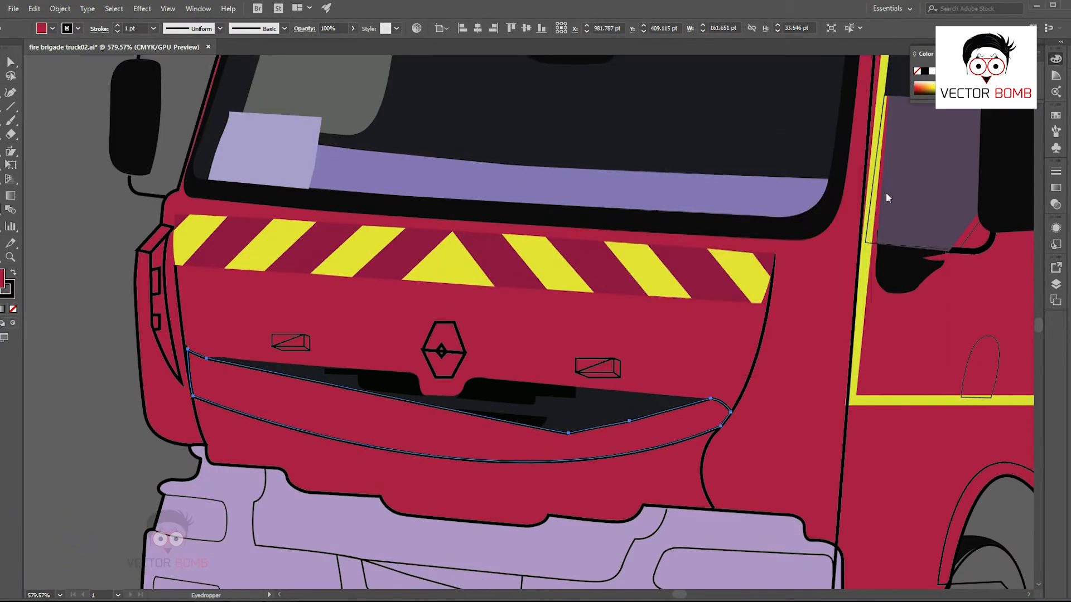
- Remove the outline from the curved grille trim and send it backward behind the dark grille
{"action": "key", "text": "x"}
{"action": "key", "text": "/"}
{"action": "key", "text": "ctrl+["}
{"action": "key", "text": "ctrl+shift+a"}
- Colour the two small boxes above the grille with dark charcoal fronts and black sides
{"action": "left_click_drag", "start_coordinate": [719, 446], "coordinate": [122, 418]}
{"action": "key", "text": "ctrl+space"}
{"action": "left_click_drag", "start_coordinate": [139, 418], "coordinate": [619, 383]}
{"action": "key", "text": "ctrl+space"}
{"action": "left_click_drag", "start_coordinate": [706, 346], "coordinate": [869, 409]}
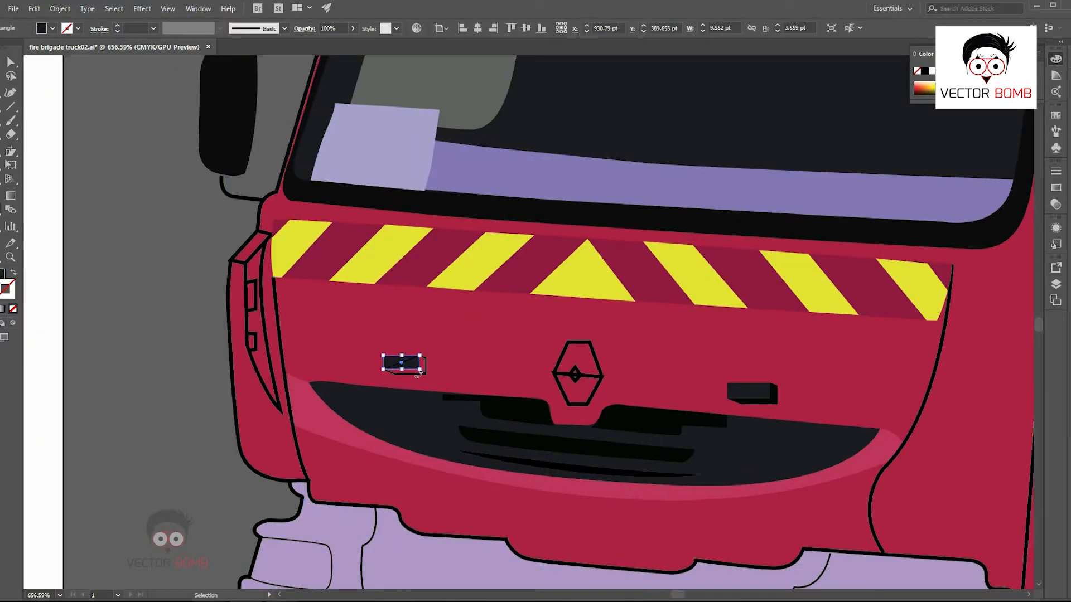
{"action": "left_click_drag", "start_coordinate": [390, 350], "coordinate": [441, 385]}
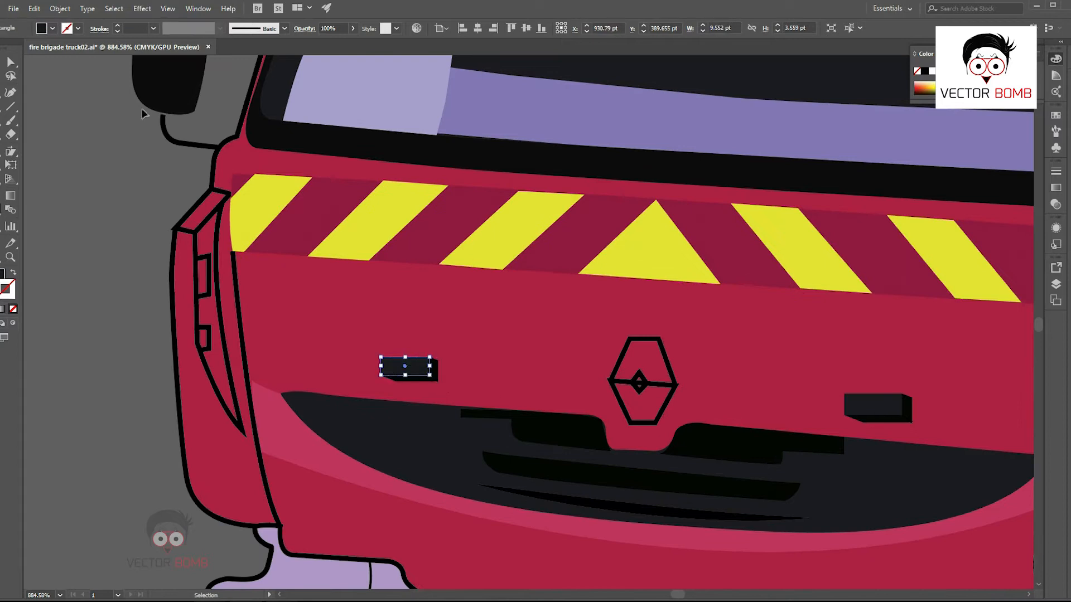
{"action": "left_click", "coordinate": [234, 391]}
{"action": "key", "text": "i"}
{"action": "left_click", "coordinate": [415, 363]}
- Fill the recess at the cab's outer front corner black and its two small rectangles with lavender sampled from the windscreen card
{"action": "key", "text": "ctrl+space"}
{"action": "left_click_drag", "start_coordinate": [149, 292], "coordinate": [325, 297]}
{"action": "key", "text": "ctrl+y"}
{"action": "left_click", "coordinate": [314, 303]}
{"action": "left_click", "coordinate": [320, 413], "text": "shift"}
{"action": "key", "text": "ctrl+y"}
{"action": "key", "text": "ctrl+space"}
{"action": "left_click_drag", "start_coordinate": [461, 469], "coordinate": [263, 484]}
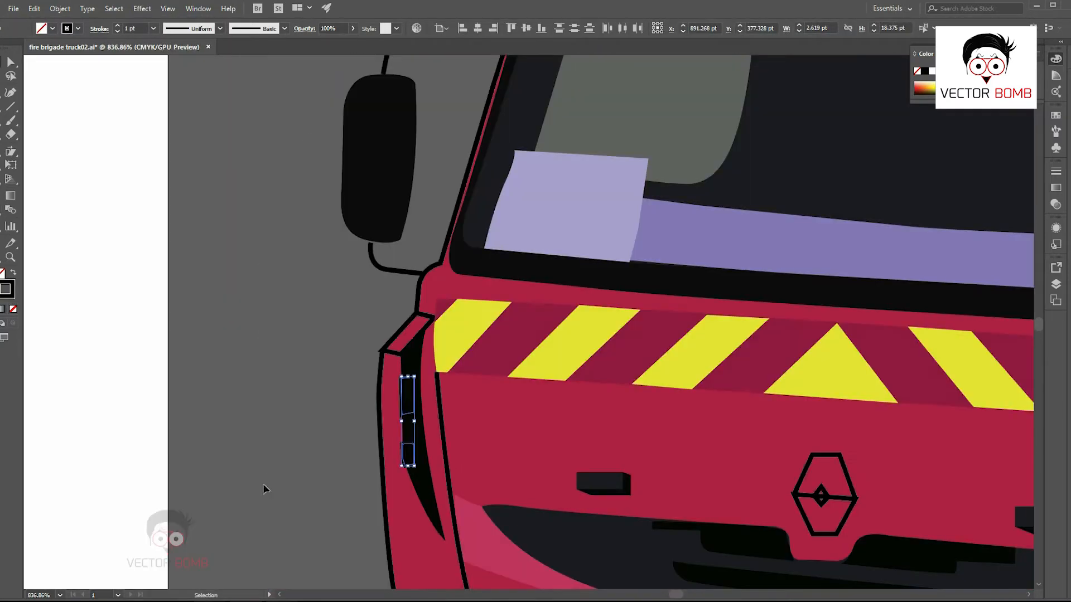
{"action": "key", "text": "i"}
{"action": "left_click", "coordinate": [563, 207]}
- Fill the slanted cap above the corner recess with the lighter red sampled from the grille trim
{"action": "key", "text": "ctrl+space"}
{"action": "left_click_drag", "start_coordinate": [450, 439], "coordinate": [358, 424]}
{"action": "left_click_drag", "start_coordinate": [800, 461], "coordinate": [753, 383]}
{"action": "key", "text": "ctrl+space"}
{"action": "left_click_drag", "start_coordinate": [333, 316], "coordinate": [446, 323]}
{"action": "left_click", "coordinate": [468, 322], "text": "ctrl"}
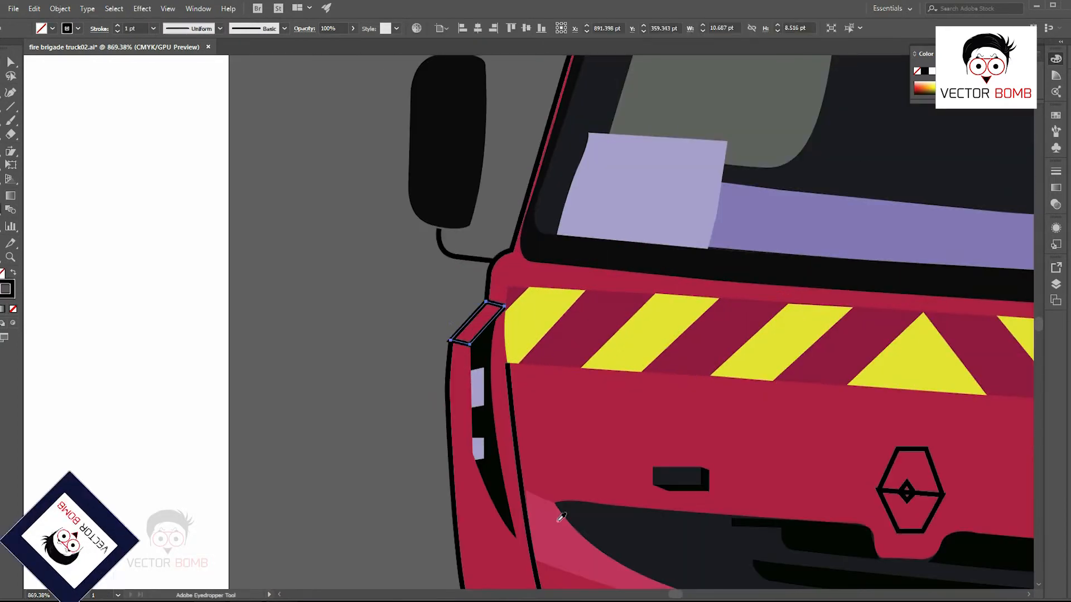
{"action": "left_click", "coordinate": [558, 521]}
{"action": "key", "text": "ctrl+shift+a"}
- Convert the outlined air intake in the middle of the bumper into a solid black shape
{"action": "key", "text": "ctrl+space"}
{"action": "left_click_drag", "start_coordinate": [625, 391], "coordinate": [491, 396]}
{"action": "left_click_drag", "start_coordinate": [817, 404], "coordinate": [502, 446]}
{"action": "key", "text": "v"}
{"action": "left_click", "coordinate": [434, 531]}
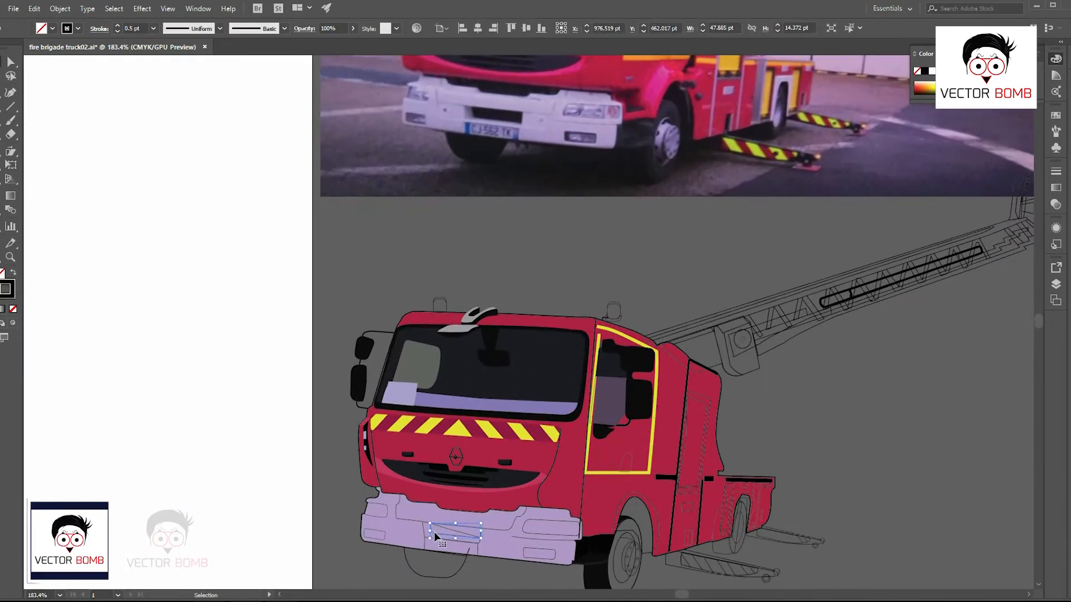
{"action": "key", "text": "shift+x"}
{"action": "scroll", "coordinate": [443, 547], "scroll_direction": "up", "scroll_amount": 3}
{"action": "left_click", "coordinate": [423, 526]}
- Fill the panel at the bumper's central intake with a sampled colour
{"action": "scroll", "coordinate": [441, 544], "scroll_direction": "down", "scroll_amount": 3}
{"action": "left_click_drag", "start_coordinate": [474, 114], "coordinate": [474, 204]}
{"action": "key", "text": "i"}
{"action": "left_click", "coordinate": [476, 204]}
{"action": "left_click_drag", "start_coordinate": [472, 500], "coordinate": [486, 346]}
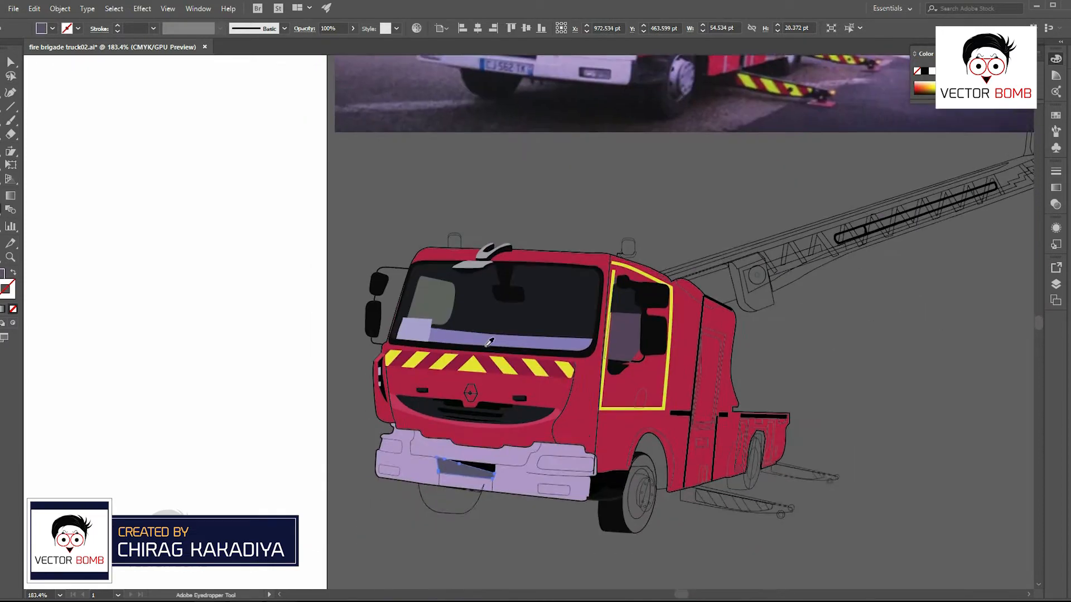
{"action": "key", "text": "v"}
{"action": "key", "text": "ctrl+shift+["}
{"action": "key", "text": "ctrl+space"}
{"action": "left_click_drag", "start_coordinate": [426, 504], "coordinate": [646, 205]}
{"action": "scroll", "coordinate": [619, 510], "scroll_direction": "down", "scroll_amount": 5}
- Fill the far front wheel below the bumper with black sampled from the dark area beside the front tyre
{"action": "left_click", "coordinate": [600, 521]}
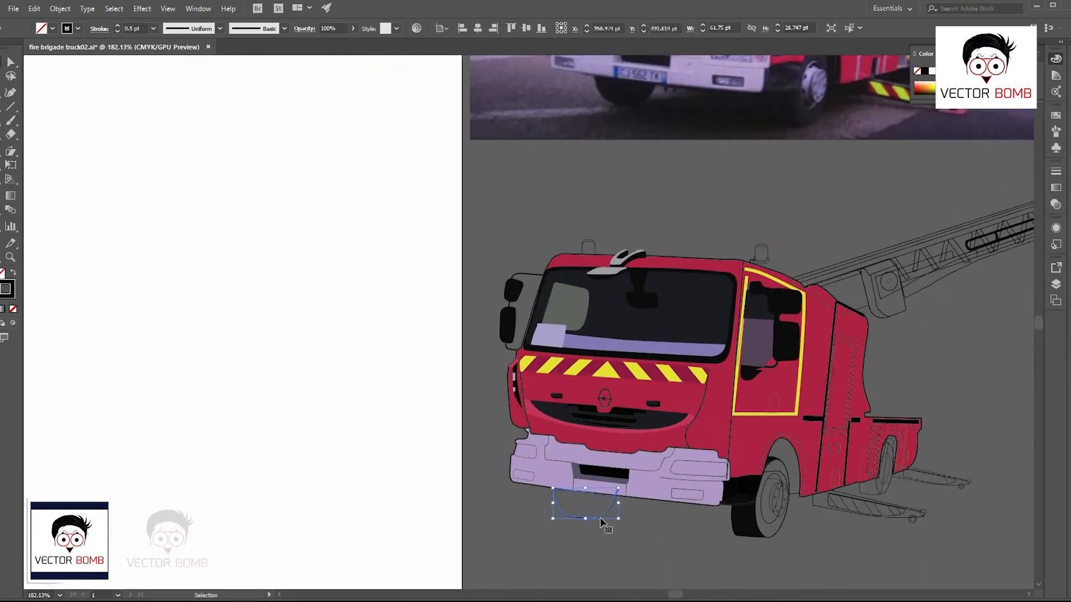
{"action": "left_click", "coordinate": [741, 483]}
{"action": "key", "text": "v"}
{"action": "scroll", "coordinate": [745, 479], "scroll_direction": "down", "scroll_amount": 2}
{"action": "left_click", "coordinate": [874, 455]}
- Colour the tall side shutter yellow with a near-black frame around it, keeping the yellow panel in front
{"action": "left_click_drag", "start_coordinate": [874, 455], "coordinate": [669, 478]}
{"action": "left_click_drag", "start_coordinate": [679, 315], "coordinate": [624, 352]}
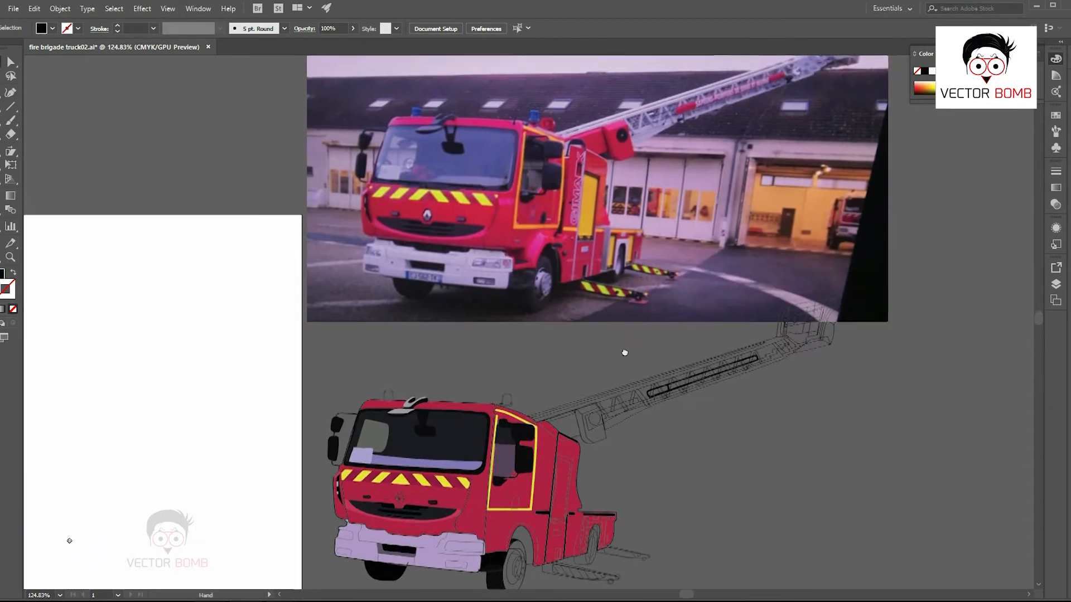
{"action": "scroll", "coordinate": [561, 472], "scroll_direction": "up", "scroll_amount": 3}
{"action": "left_click_drag", "start_coordinate": [567, 441], "coordinate": [641, 441]}
{"action": "left_click", "coordinate": [576, 437]}
{"action": "key", "text": "i"}
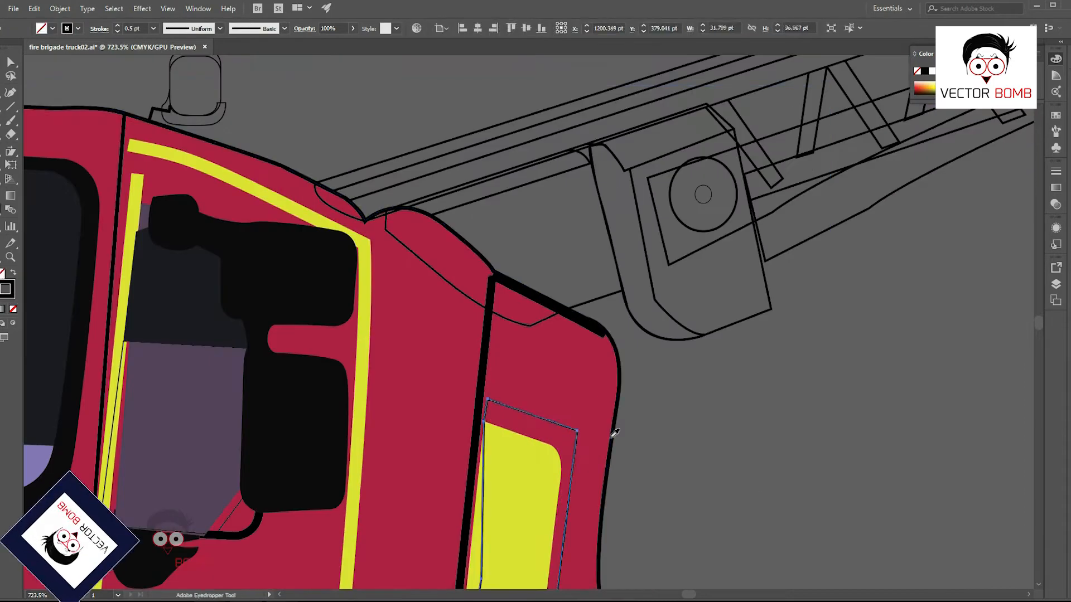
{"action": "key", "text": "ctrl+space"}
{"action": "left_click_drag", "start_coordinate": [529, 494], "coordinate": [473, 467]}
{"action": "key", "text": "ctrl+shift+]"}
{"action": "left_click", "coordinate": [663, 516]}
{"action": "left_click_drag", "start_coordinate": [662, 517], "coordinate": [604, 392]}
{"action": "scroll", "coordinate": [497, 483], "scroll_direction": "up", "scroll_amount": 3}
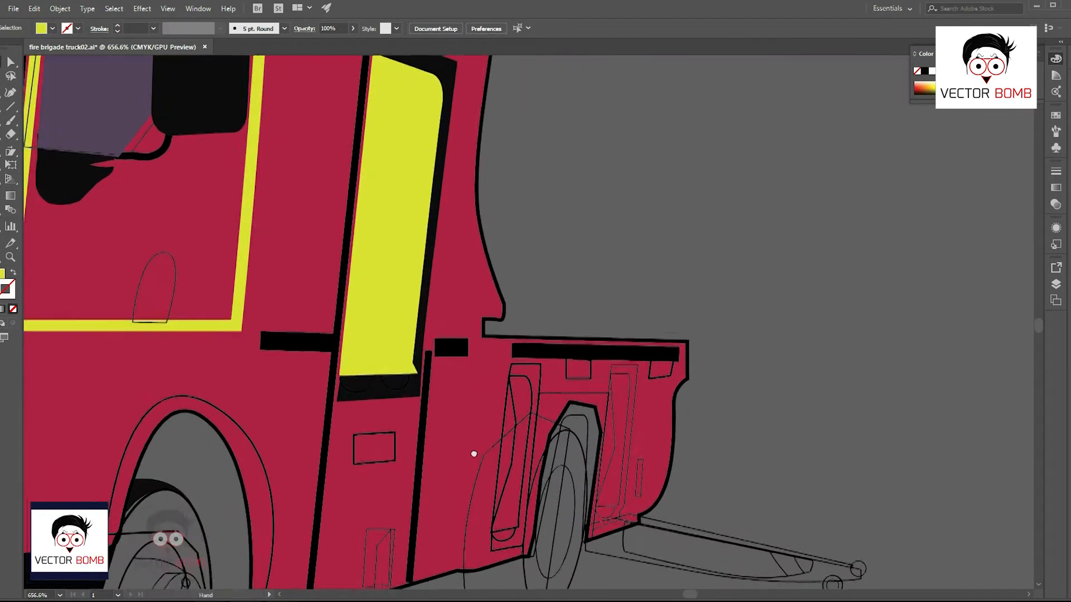
- Fill the two tall panels beside the rear wheel with near-black and their inner strips with yellow sampled from the side shutter
{"action": "left_click", "coordinate": [497, 374]}
{"action": "key", "text": "i"}
{"action": "left_click", "coordinate": [407, 267]}
{"action": "left_click", "coordinate": [603, 361], "text": "ctrl"}
{"action": "left_click", "coordinate": [605, 359], "text": "ctrl"}
{"action": "left_click", "coordinate": [504, 373]}
{"action": "left_click", "coordinate": [510, 350], "text": "ctrl"}
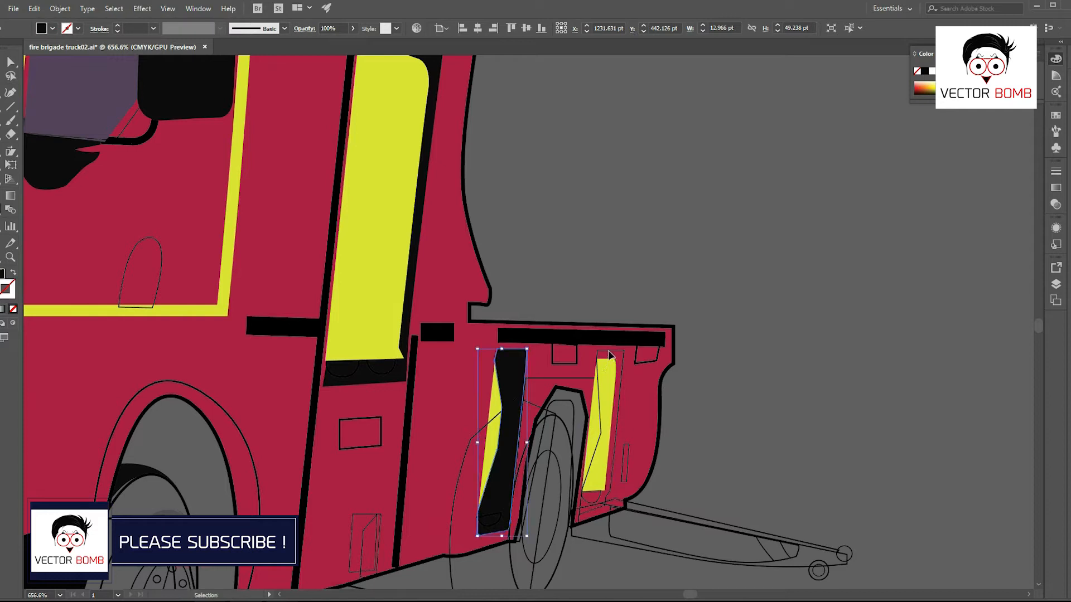
{"action": "scroll", "coordinate": [595, 506], "scroll_direction": "up", "scroll_amount": 5}
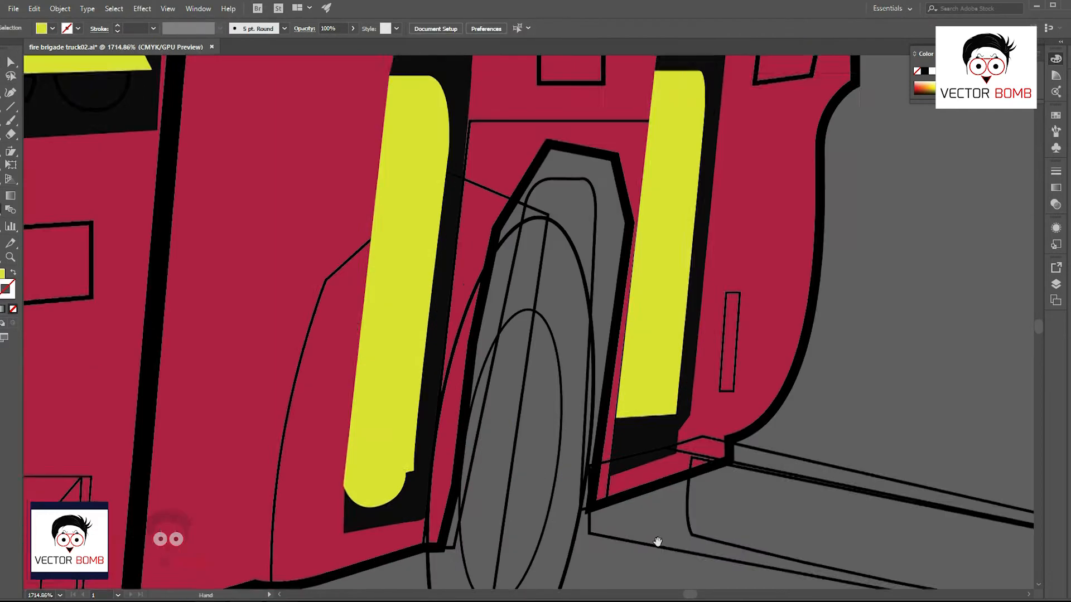
- Add a thin black outline to the yellow strip in front of the rear wheel
{"action": "left_click", "coordinate": [430, 389]}
{"action": "left_click", "coordinate": [52, 28]}
{"action": "left_click", "coordinate": [11, 49]}
{"action": "left_click", "coordinate": [153, 28]}
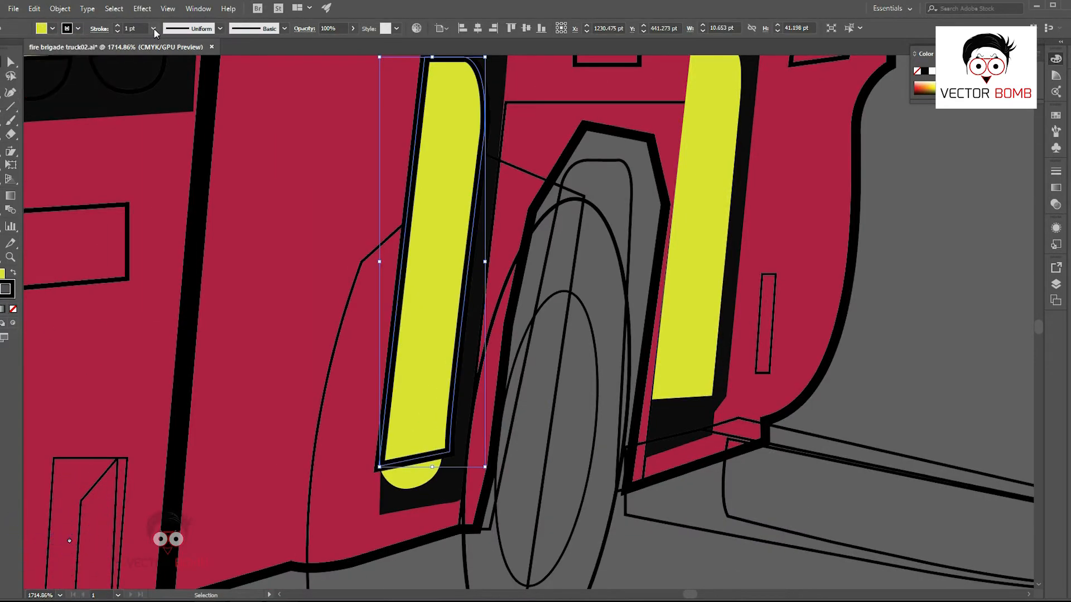
{"action": "left_click", "coordinate": [165, 40]}
{"action": "left_click", "coordinate": [864, 316]}
- Fill the rounded lower end of the rearmost strip yellow and the narrow slot behind it black
{"action": "scroll", "coordinate": [853, 312], "scroll_direction": "down", "scroll_amount": 3}
{"action": "left_click_drag", "start_coordinate": [836, 298], "coordinate": [663, 344]}
{"action": "left_click", "coordinate": [594, 424]}
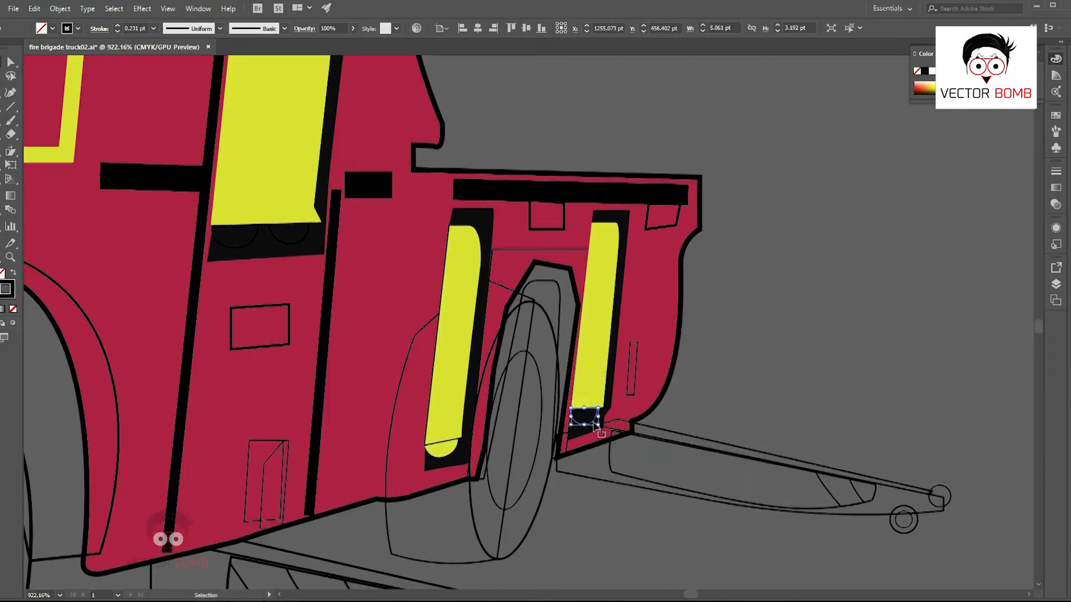
{"action": "scroll", "coordinate": [590, 371], "scroll_direction": "up", "scroll_amount": 1}
{"action": "left_click", "coordinate": [589, 372]}
{"action": "key", "text": "i"}
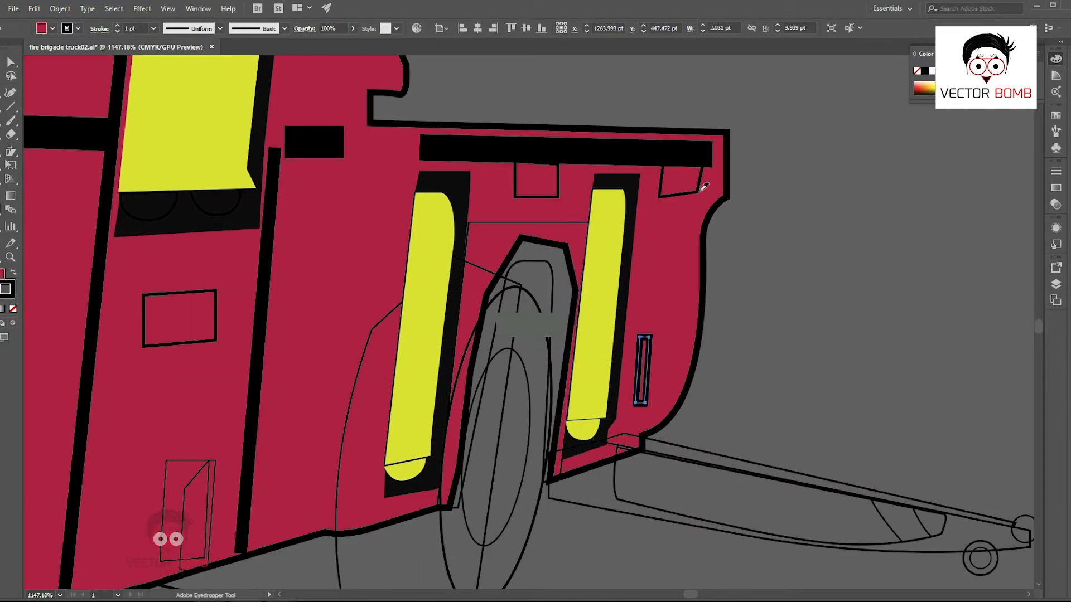
{"action": "scroll", "coordinate": [588, 207], "scroll_direction": "down", "scroll_amount": 8}
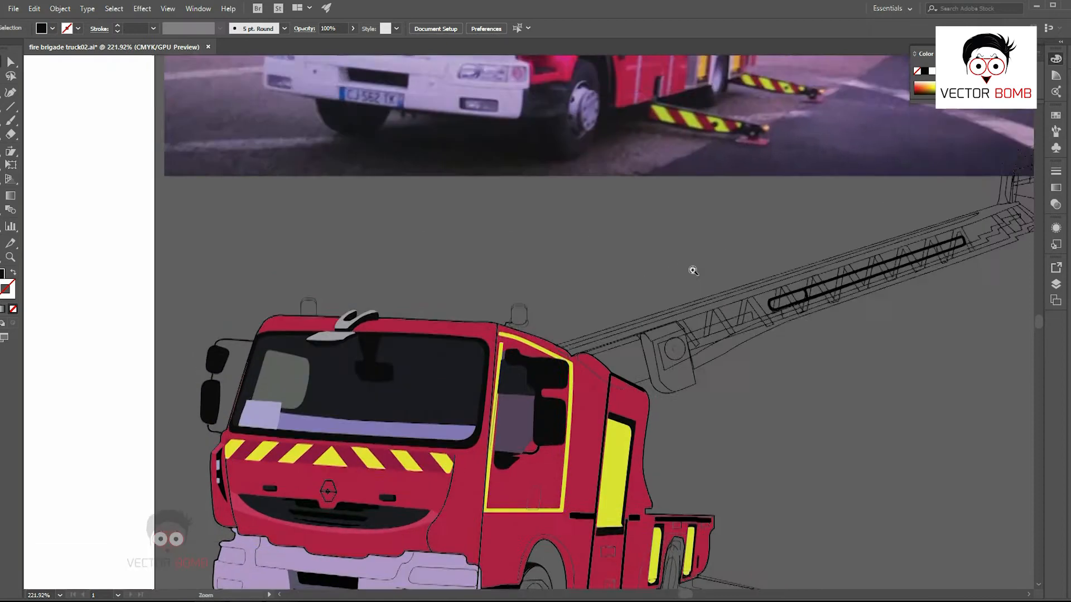
- Fill the small plates on the truck's side and rear section and the surround of the rear wheel with lavender
{"action": "left_click_drag", "start_coordinate": [269, 162], "coordinate": [676, 390]}
{"action": "key", "text": "ctrl+z"}
{"action": "left_click_drag", "start_coordinate": [471, 283], "coordinate": [572, 452]}
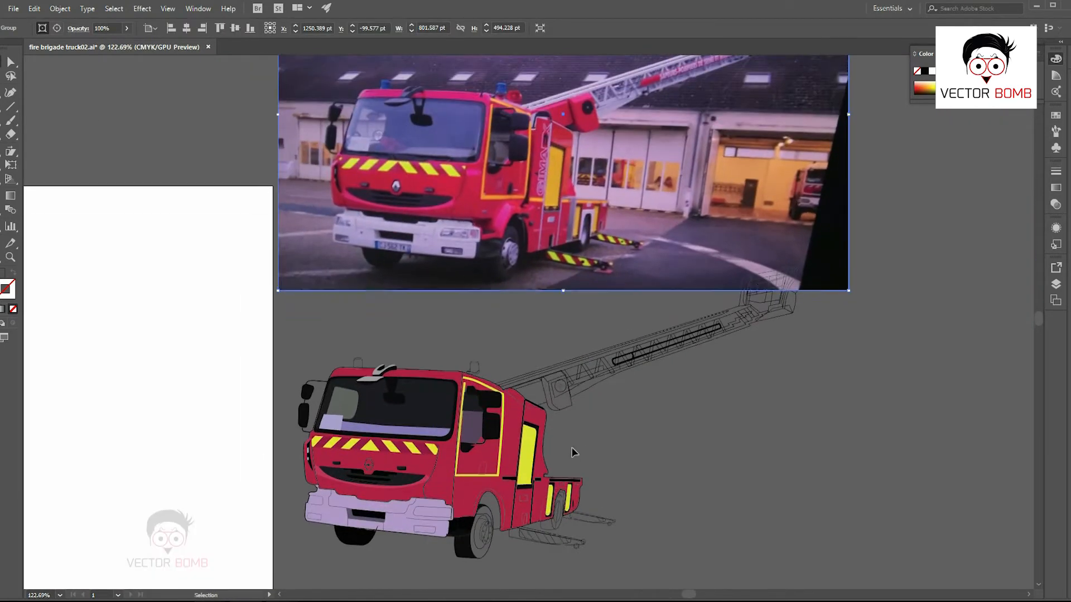
{"action": "left_click", "coordinate": [561, 485]}
{"action": "scroll", "coordinate": [563, 485], "scroll_direction": "up", "scroll_amount": 3}
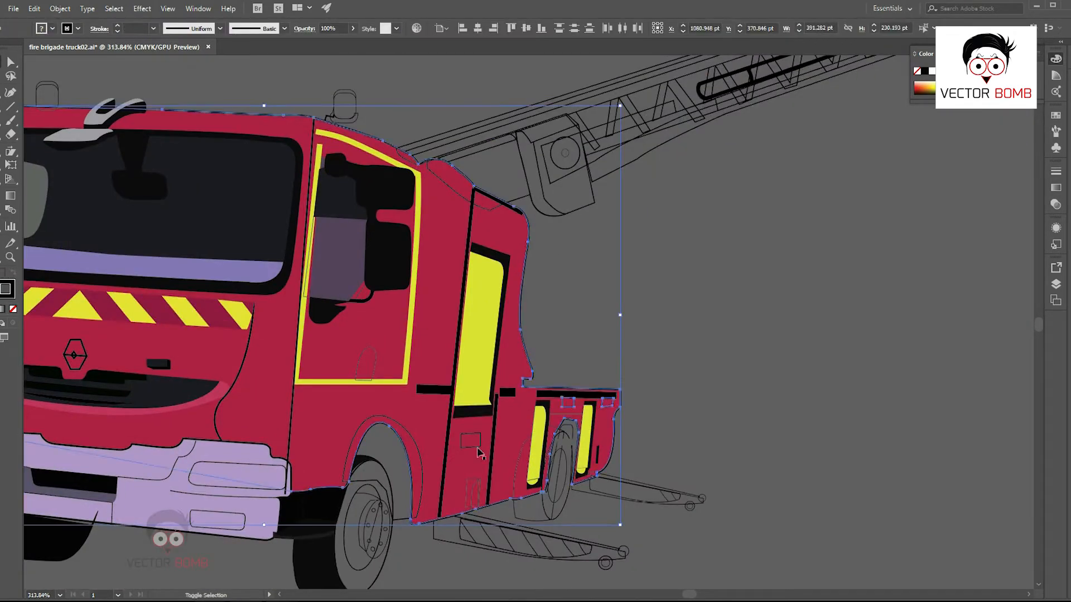
{"action": "left_click", "coordinate": [477, 450], "text": "shift"}
{"action": "left_click", "coordinate": [477, 446], "text": "shift"}
{"action": "scroll", "coordinate": [610, 399], "scroll_direction": "down", "scroll_amount": 3}
{"action": "left_click", "coordinate": [636, 413], "text": "ctrl"}
{"action": "scroll", "coordinate": [595, 530], "scroll_direction": "up", "scroll_amount": 7}
{"action": "left_click", "coordinate": [617, 363], "text": "ctrl"}
{"action": "left_click", "coordinate": [643, 330]}
{"action": "left_click", "coordinate": [784, 435], "text": "ctrl"}
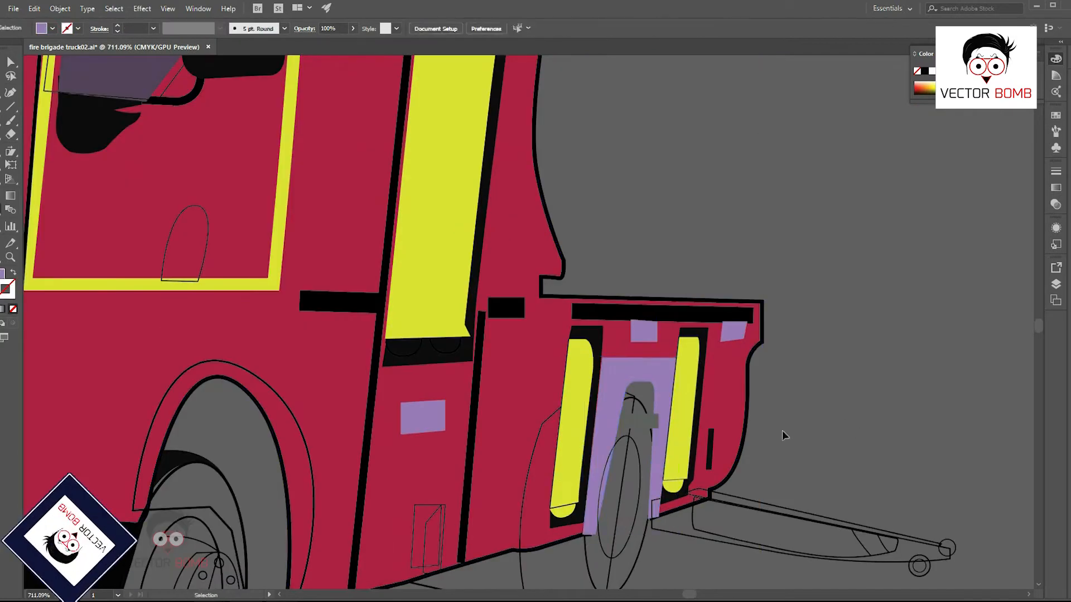
- Fill the rear wheel's tyre and its inner ellipse with near-black
{"action": "scroll", "coordinate": [784, 435], "scroll_direction": "down", "scroll_amount": 2}
{"action": "left_click", "coordinate": [653, 441], "text": "ctrl"}
{"action": "left_click", "coordinate": [329, 524]}
{"action": "scroll", "coordinate": [697, 435], "scroll_direction": "down", "scroll_amount": 4}
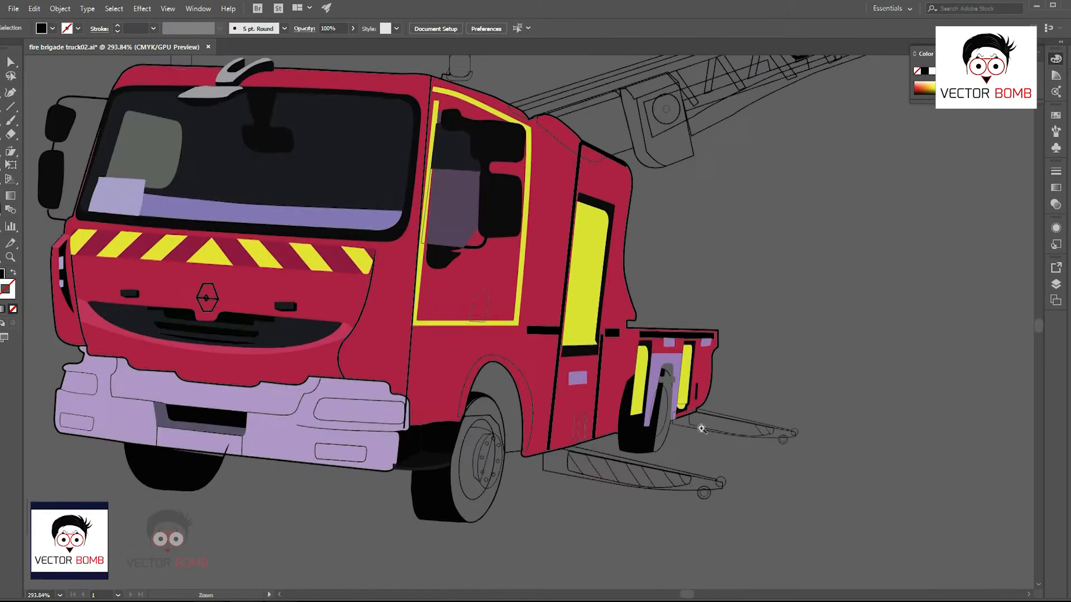
{"action": "scroll", "coordinate": [646, 479], "scroll_direction": "up", "scroll_amount": 6}
{"action": "left_click", "coordinate": [576, 500]}
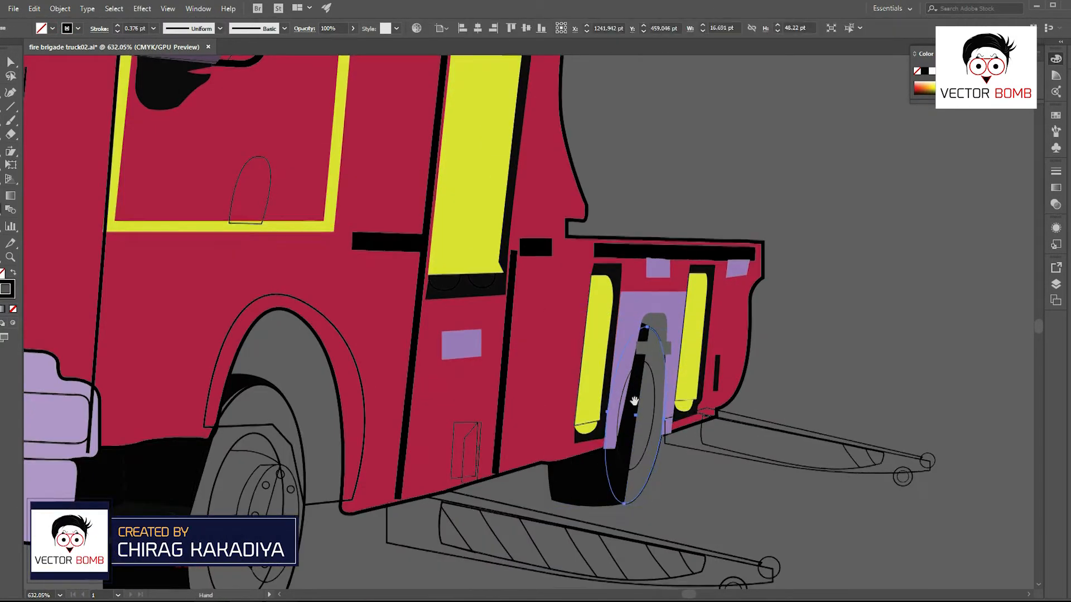
{"action": "left_click_drag", "start_coordinate": [634, 401], "coordinate": [550, 403]}
{"action": "scroll", "coordinate": [550, 402], "scroll_direction": "down", "scroll_amount": 3}
{"action": "left_click", "coordinate": [544, 438]}
- Fill the front wheel and its arch opening with black, sending the filled shape behind the rest of the artwork
{"action": "left_click", "coordinate": [360, 469], "text": "ctrl"}
{"action": "left_click", "coordinate": [281, 496]}
{"action": "left_click", "coordinate": [378, 470], "text": "ctrl"}
{"action": "left_click_drag", "start_coordinate": [378, 470], "coordinate": [533, 486]}
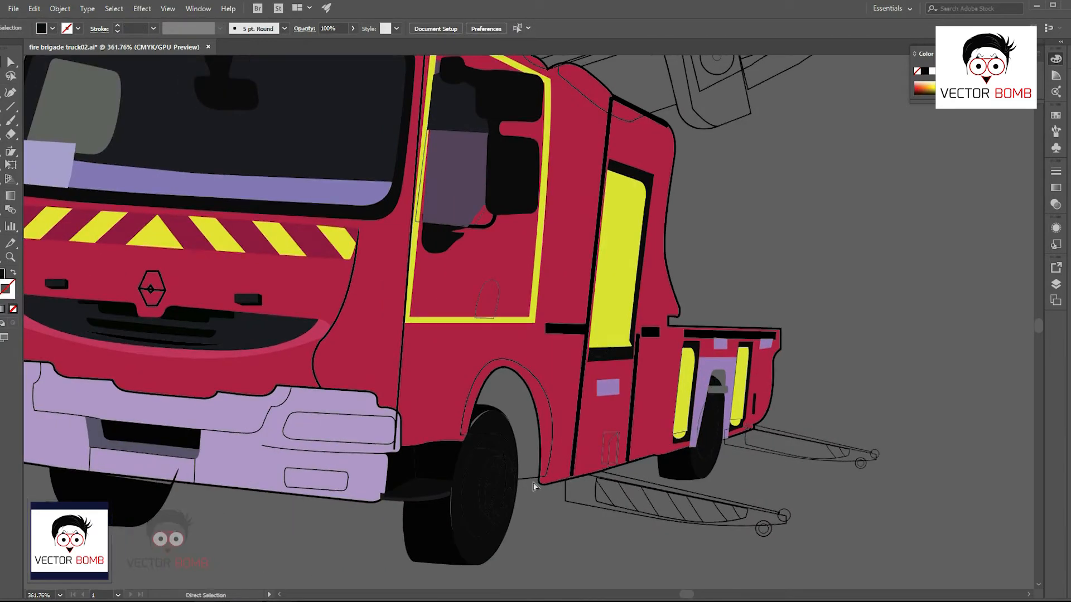
{"action": "left_click", "coordinate": [532, 479], "text": "ctrl"}
{"action": "left_click", "coordinate": [414, 525]}
{"action": "key", "text": "ctrl+shift+["}
{"action": "left_click", "coordinate": [836, 379], "text": "ctrl"}
{"action": "scroll", "coordinate": [837, 379], "scroll_direction": "down", "scroll_amount": 1}
- Delete the small grey bar lying across the top of the rear wheel
{"action": "scroll", "coordinate": [756, 424], "scroll_direction": "up", "scroll_amount": 5}
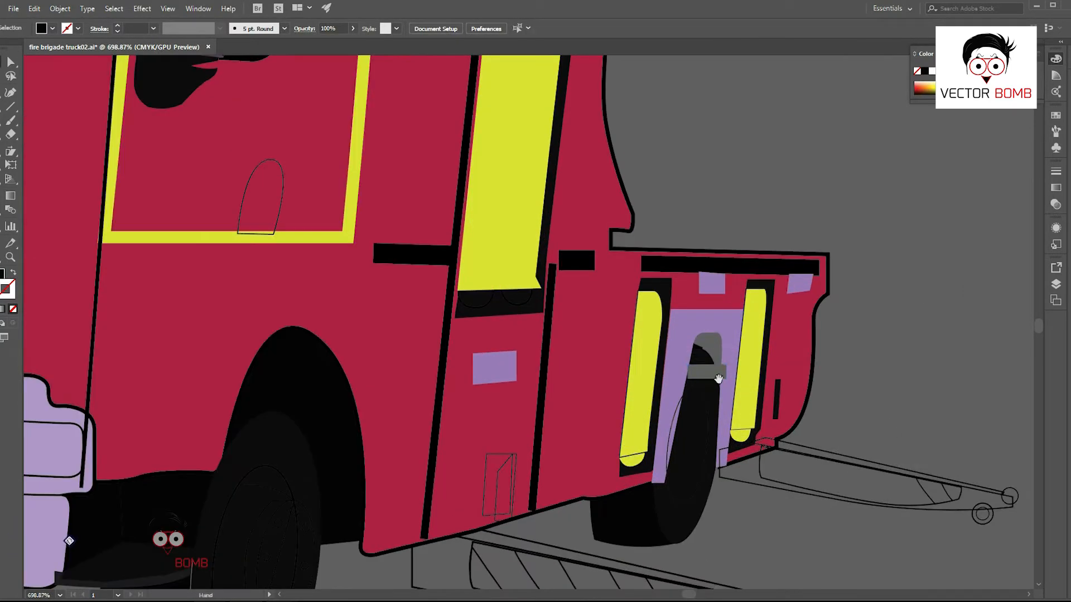
{"action": "left_click", "coordinate": [719, 379]}
{"action": "left_click_drag", "start_coordinate": [825, 429], "coordinate": [617, 478]}
{"action": "mouse_move", "coordinate": [616, 312]}
{"action": "left_mouse_down"}
{"action": "mouse_move", "coordinate": [494, 541]}
{"action": "mouse_move", "coordinate": [616, 312]}
{"action": "left_mouse_up"}
{"action": "left_click_drag", "start_coordinate": [814, 392], "coordinate": [903, 490]}
{"action": "key", "text": "Delete"}
{"action": "left_click_drag", "start_coordinate": [763, 462], "coordinate": [724, 462]}
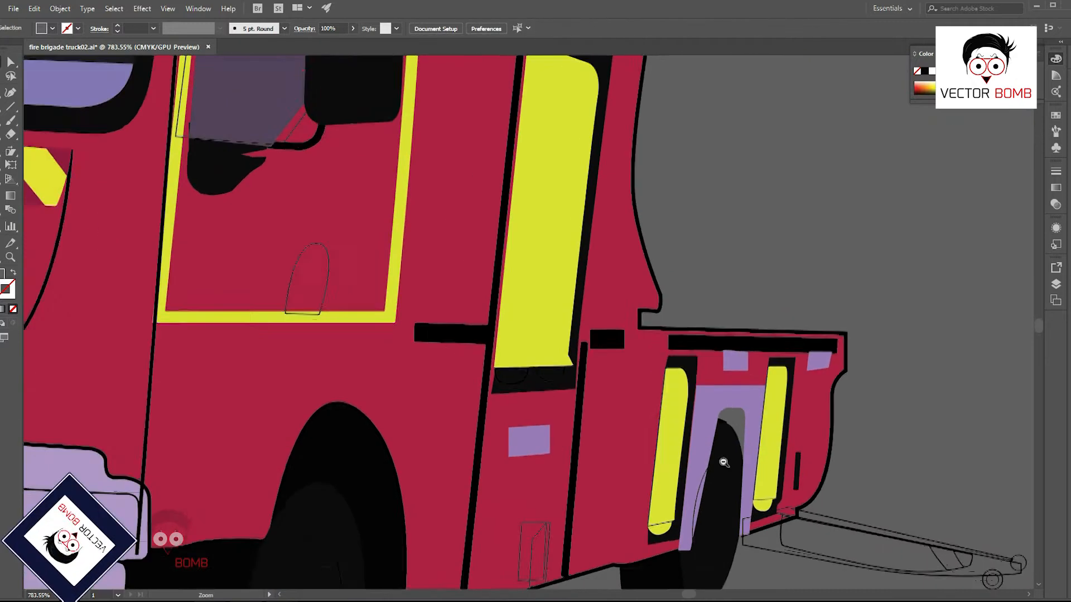
{"action": "scroll", "coordinate": [724, 463], "scroll_direction": "down", "scroll_amount": 5}
- Fill the body of the front outrigger leg with black
{"action": "left_click_drag", "start_coordinate": [839, 266], "coordinate": [602, 335]}
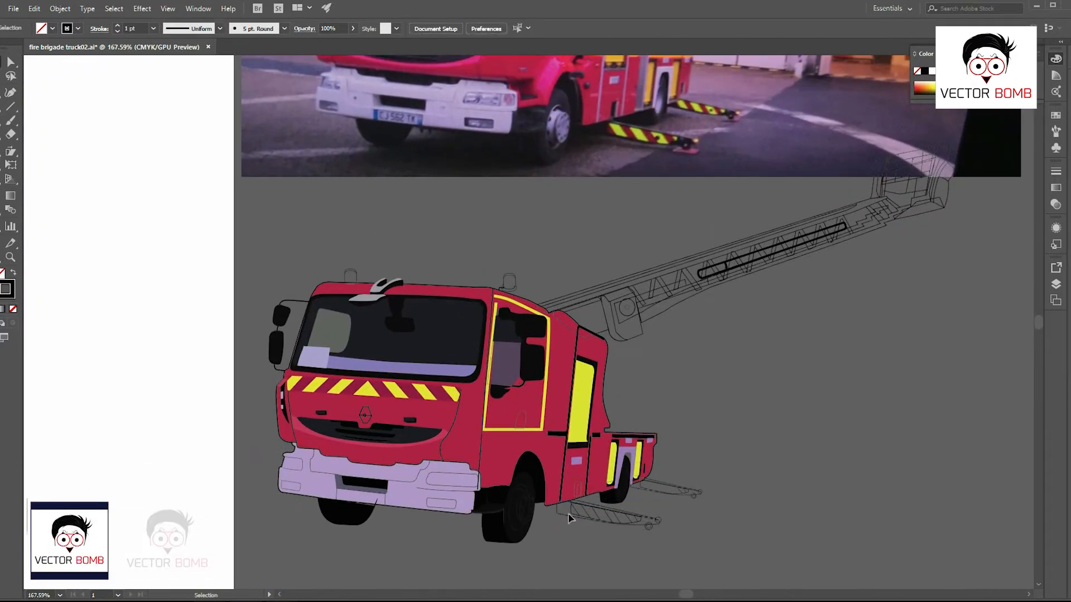
{"action": "key", "text": "shift+x"}
{"action": "left_click_drag", "start_coordinate": [558, 544], "coordinate": [641, 544]}
{"action": "left_click", "coordinate": [598, 453], "text": "ctrl"}
{"action": "mouse_move", "coordinate": [737, 294]}
{"action": "left_mouse_down"}
{"action": "mouse_move", "coordinate": [435, 299]}
{"action": "mouse_move", "coordinate": [725, 311]}
{"action": "left_mouse_up"}
{"action": "left_click", "coordinate": [513, 367]}
{"action": "left_click_drag", "start_coordinate": [722, 496], "coordinate": [1004, 486]}
- Fill the alternating diagonal stripes of the front outrigger's warning panel with dark red
{"action": "key", "text": "ctrl+y"}
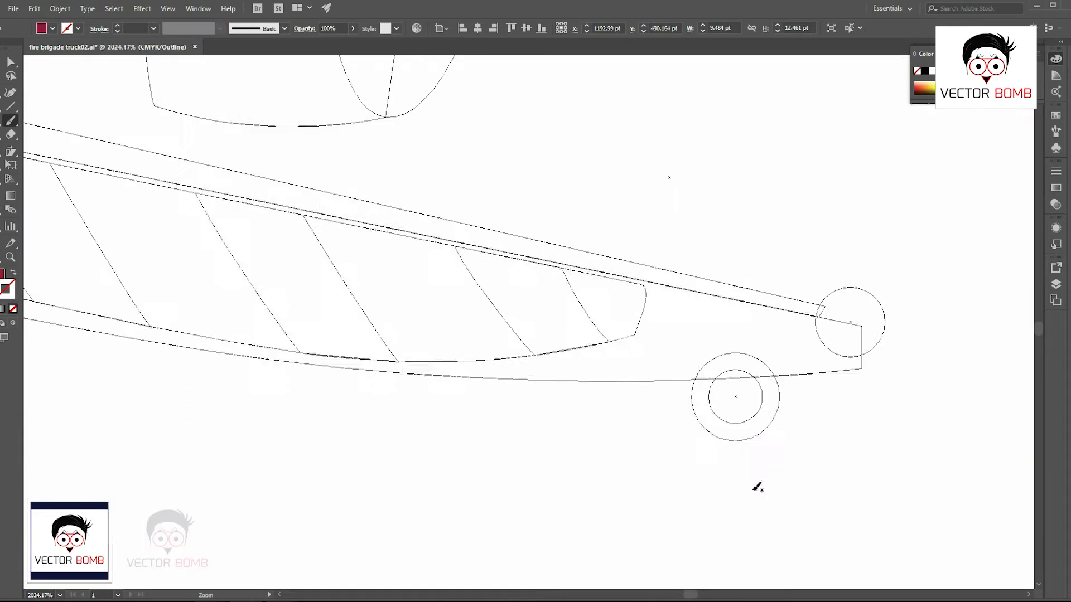
{"action": "left_click_drag", "start_coordinate": [746, 380], "coordinate": [592, 344]}
{"action": "key", "text": "ctrl+minus"}
{"action": "left_click_drag", "start_coordinate": [484, 318], "coordinate": [755, 354]}
{"action": "left_click", "coordinate": [912, 378], "text": "shift"}
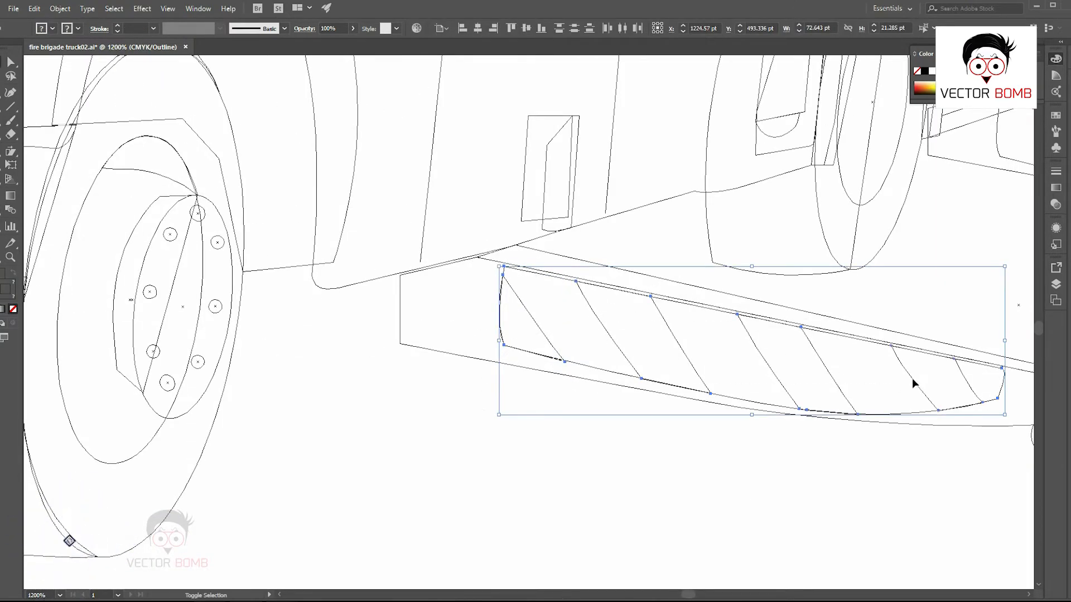
{"action": "key", "text": "ctrl+y"}
{"action": "left_click_drag", "start_coordinate": [914, 438], "coordinate": [877, 440]}
{"action": "scroll", "coordinate": [878, 444], "scroll_direction": "down", "scroll_amount": 3}
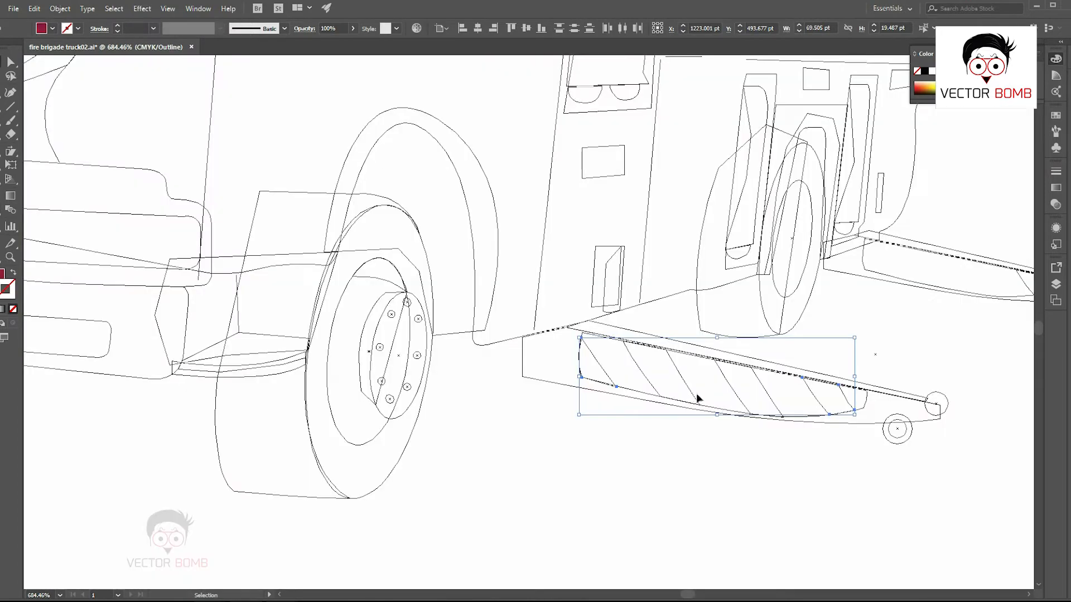
- Fill the areas between the outrigger's dark red stripes with sampled yellow and its narrow top face with dark grey
{"action": "left_click", "coordinate": [697, 398]}
{"action": "left_click", "coordinate": [734, 392], "text": "shift"}
{"action": "key", "text": "ctrl+y"}
{"action": "key", "text": "i"}
{"action": "left_click", "coordinate": [820, 399]}
{"action": "key", "text": "v"}
{"action": "left_click", "coordinate": [816, 468]}
{"action": "left_click", "coordinate": [579, 329]}
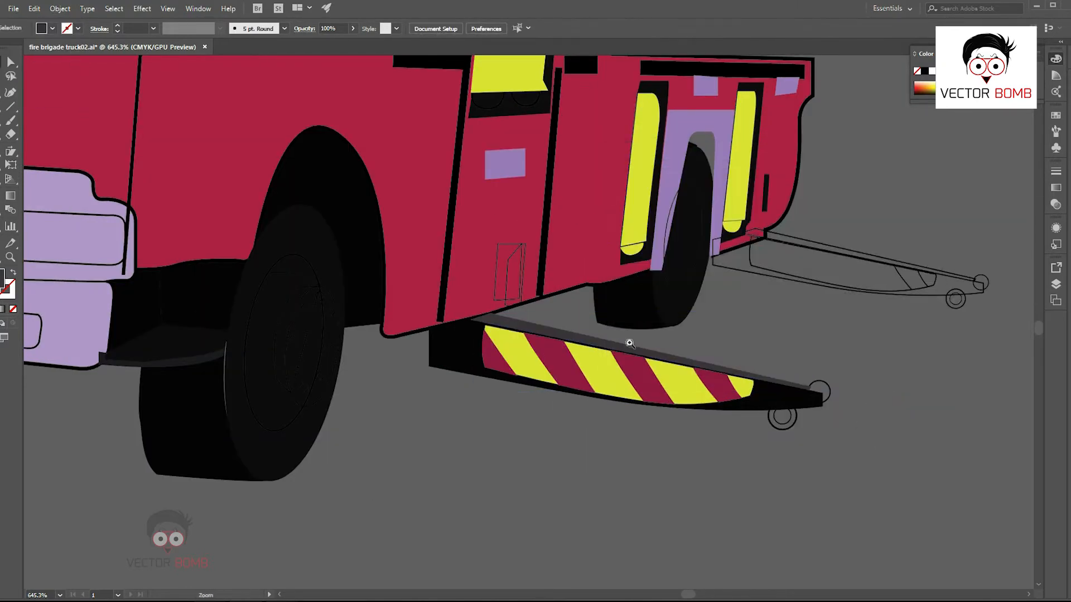
- Colour the outrigger's lower ring black with a white centre and the circle at its tip yellow without outlines
{"action": "key", "text": "ctrl+shift+a"}
{"action": "left_click_drag", "start_coordinate": [774, 420], "coordinate": [808, 433]}
{"action": "left_click", "coordinate": [785, 389]}
{"action": "key", "text": "ctrl+y"}
{"action": "key", "text": "ctrl+shift+a"}
{"action": "left_click", "coordinate": [791, 422], "text": "ctrl"}
{"action": "key", "text": "ctrl+y"}
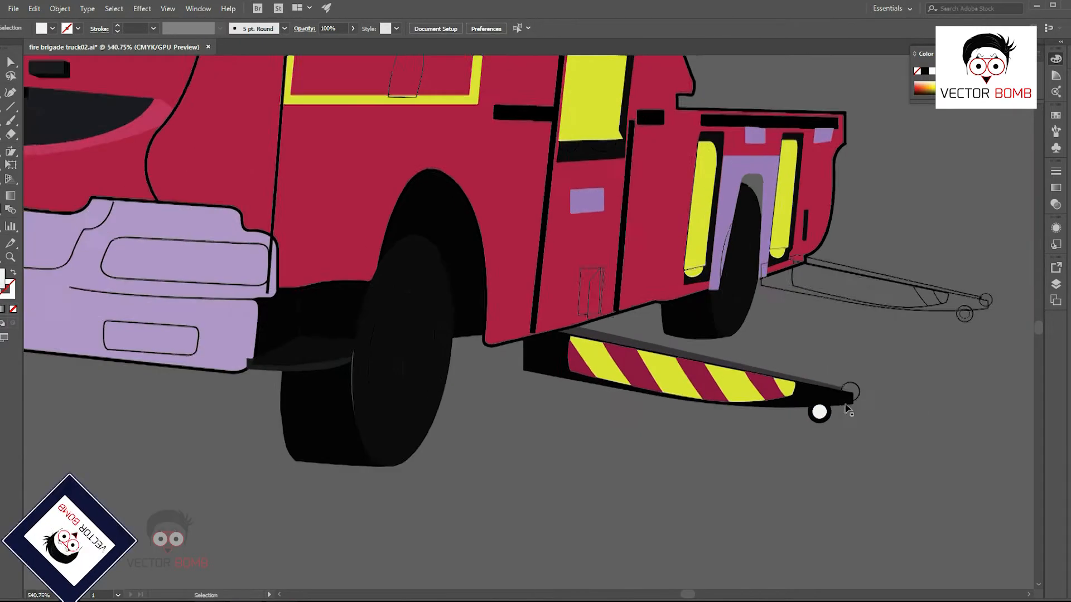
{"action": "left_click", "coordinate": [12, 309]}
{"action": "key", "text": "ctrl+shift+a"}
- Group all the coloured parts of the front outrigger
{"action": "mouse_move", "coordinate": [853, 434]}
{"action": "left_mouse_down"}
{"action": "mouse_move", "coordinate": [831, 426]}
{"action": "mouse_move", "coordinate": [592, 427]}
{"action": "left_mouse_up"}
{"action": "mouse_move", "coordinate": [611, 383]}
{"action": "left_mouse_down"}
{"action": "mouse_move", "coordinate": [641, 391]}
{"action": "mouse_move", "coordinate": [483, 525]}
{"action": "left_mouse_up"}
{"action": "key", "text": "v"}
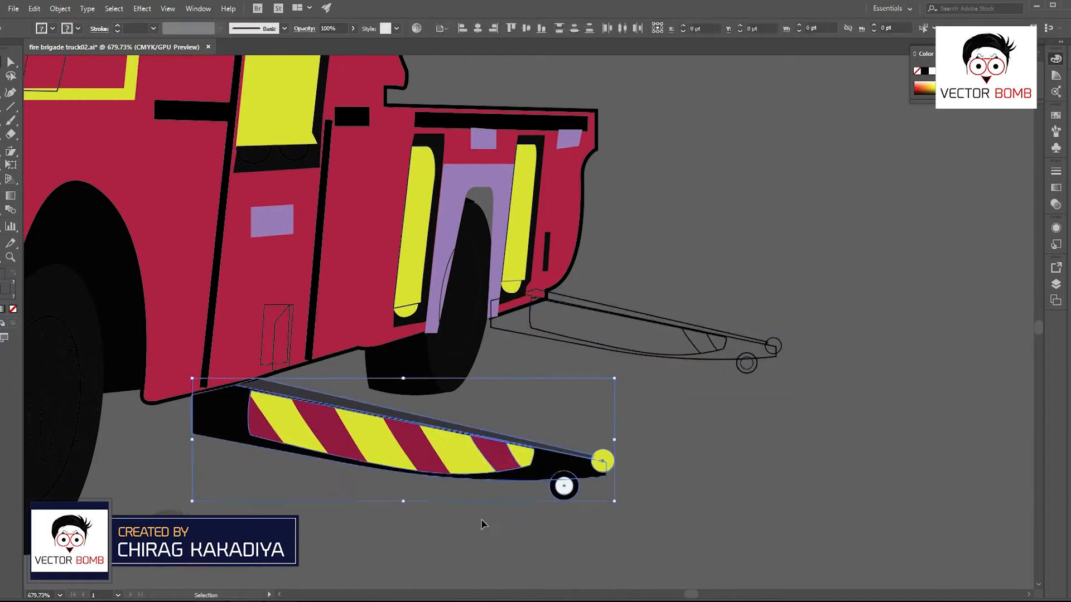
{"action": "left_click_drag", "start_coordinate": [638, 344], "coordinate": [637, 344]}
{"action": "key", "text": "ctrl+z"}
{"action": "key", "text": "ctrl+g"}
- Place a scaled-down copy of the outrigger group at the rear outrigger's position and send it to the back
{"action": "left_click", "coordinate": [284, 493]}
{"action": "left_click_drag", "start_coordinate": [285, 432], "coordinate": [639, 349]}
{"action": "key", "text": "ctrl+z"}
{"action": "left_click_drag", "start_coordinate": [833, 394], "coordinate": [783, 376]}
{"action": "left_click_drag", "start_coordinate": [661, 365], "coordinate": [781, 379]}
{"action": "key", "text": "Up"}
{"action": "key", "text": "ctrl+shift+bracketleft"}
{"action": "key", "text": "ctrl+z"}
{"action": "key", "text": "ctrl+shift+z"}
{"action": "left_click", "coordinate": [700, 357]}
{"action": "scroll", "coordinate": [821, 312], "scroll_direction": "up", "scroll_amount": 3}
{"action": "scroll", "coordinate": [854, 470], "scroll_direction": "down", "scroll_amount": 6}
{"action": "scroll", "coordinate": [741, 512], "scroll_direction": "down", "scroll_amount": 3}
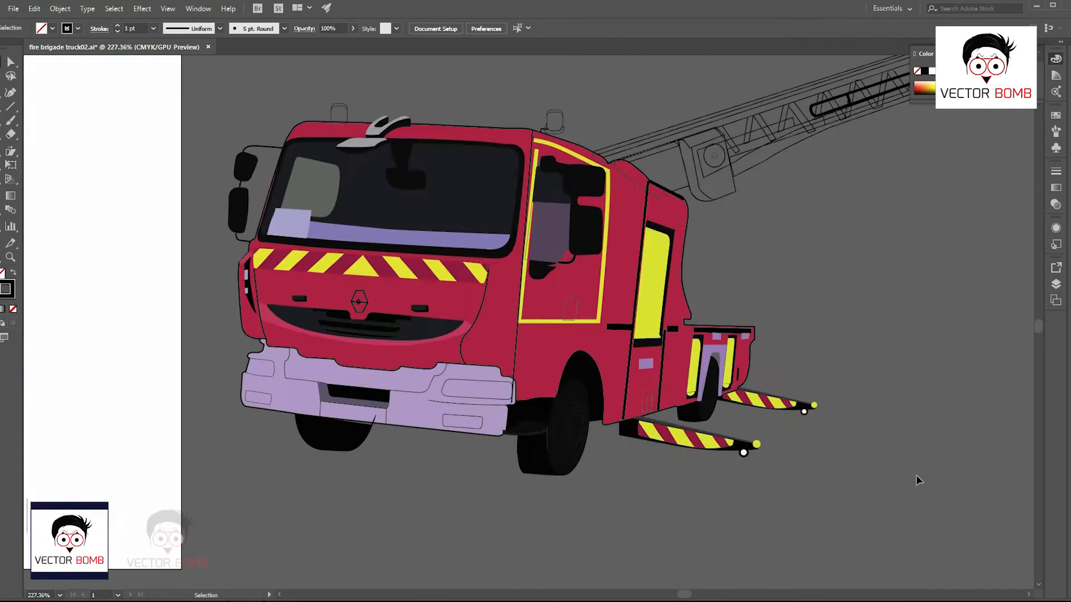
- Fill the base of the ladder boom with the red sampled from the truck body
{"action": "left_click_drag", "start_coordinate": [774, 423], "coordinate": [603, 505]}
{"action": "scroll", "coordinate": [604, 424], "scroll_direction": "up", "scroll_amount": 3}
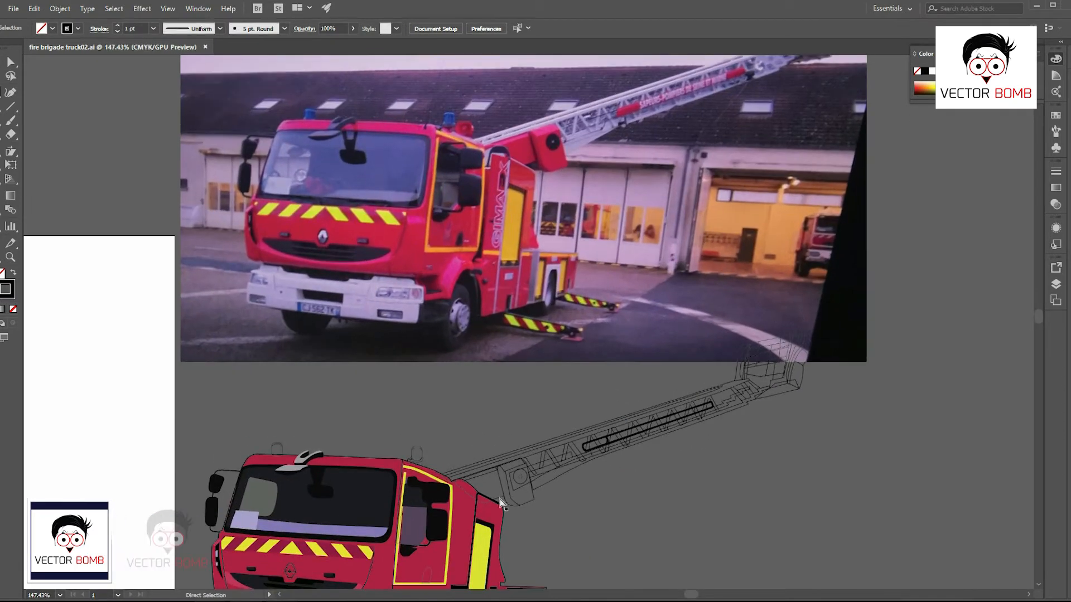
{"action": "left_click", "coordinate": [500, 500]}
{"action": "key", "text": "i"}
{"action": "left_click", "coordinate": [498, 220]}
{"action": "left_click_drag", "start_coordinate": [517, 405], "coordinate": [520, 286]}
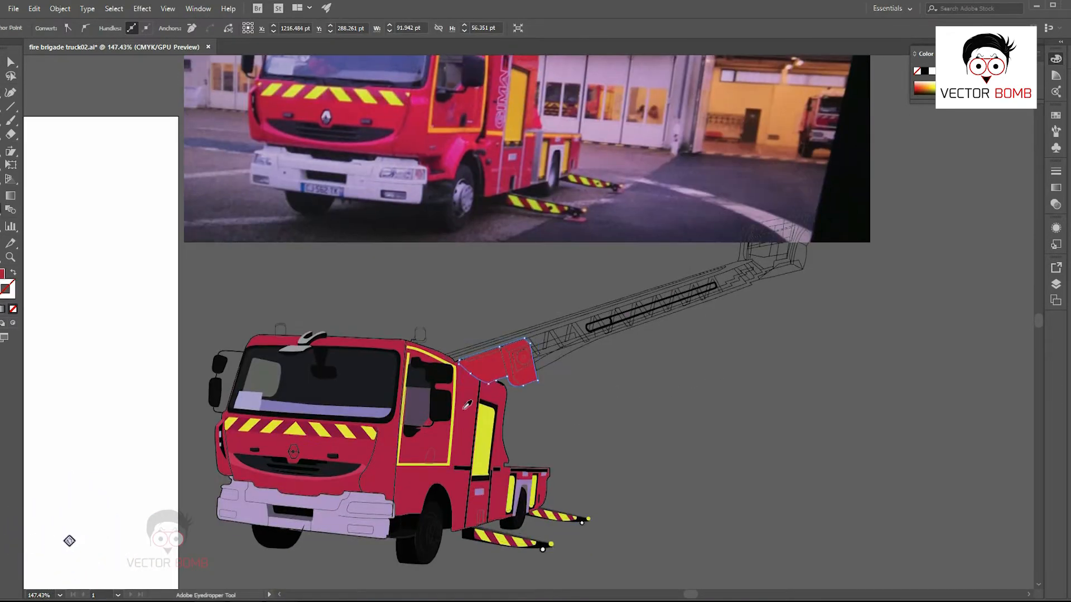
{"action": "left_click", "coordinate": [483, 426]}
- Give the red base of the ladder boom a thin black outline
{"action": "left_click_drag", "start_coordinate": [550, 321], "coordinate": [546, 359]}
{"action": "scroll", "coordinate": [546, 359], "scroll_direction": "up", "scroll_amount": 2}
{"action": "left_click_drag", "start_coordinate": [471, 417], "coordinate": [506, 504]}
{"action": "left_click", "coordinate": [669, 365]}
{"action": "left_click_drag", "start_coordinate": [669, 379], "coordinate": [645, 454]}
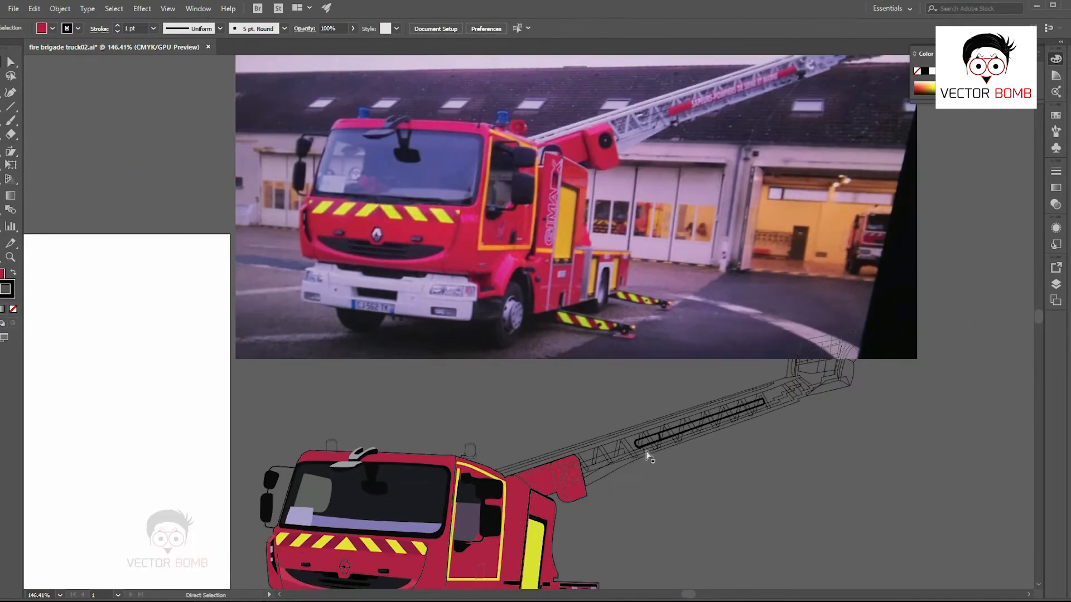
{"action": "left_click_drag", "start_coordinate": [502, 458], "coordinate": [538, 478]}
{"action": "left_click_drag", "start_coordinate": [660, 461], "coordinate": [666, 489]}
- Fill the upper face of the boom's boxed end with the lighter red sampled from the grille's lower edge
{"action": "left_click_drag", "start_coordinate": [599, 517], "coordinate": [620, 429]}
{"action": "left_click", "coordinate": [590, 537]}
{"action": "scroll", "coordinate": [585, 535], "scroll_direction": "up", "scroll_amount": 1}
{"action": "left_click", "coordinate": [777, 479]}
{"action": "left_click", "coordinate": [633, 386]}
{"action": "key", "text": "i"}
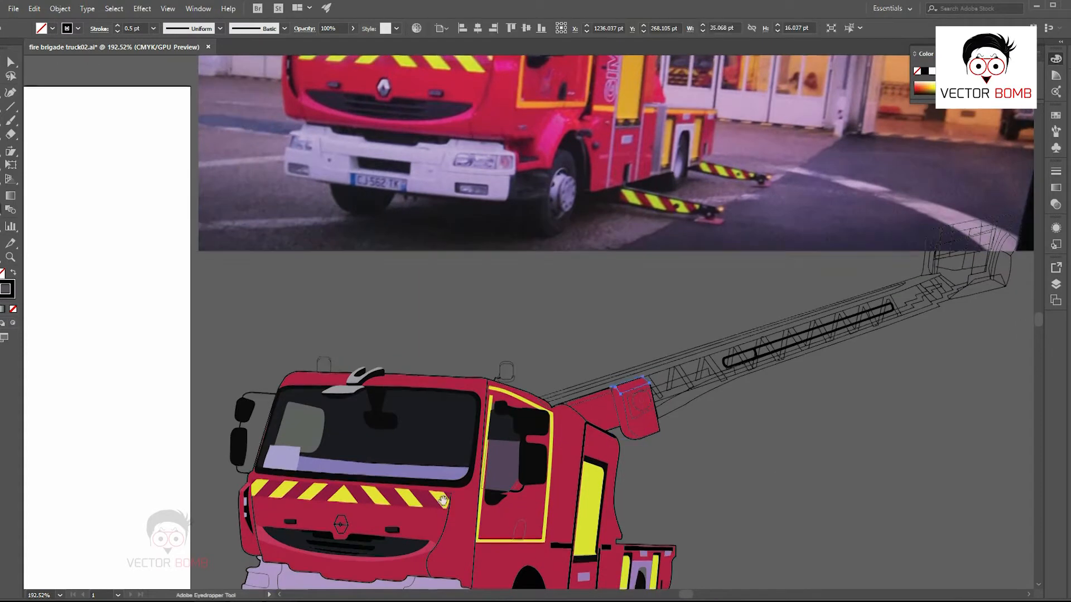
{"action": "left_click_drag", "start_coordinate": [494, 541], "coordinate": [520, 454]}
{"action": "left_click", "coordinate": [441, 452]}
{"action": "key", "text": "ctrl+shift+a"}
- Fill the narrow side face of the boom's boxed end with darker red 9B1E42 and no outline
{"action": "left_click_drag", "start_coordinate": [709, 284], "coordinate": [704, 474]}
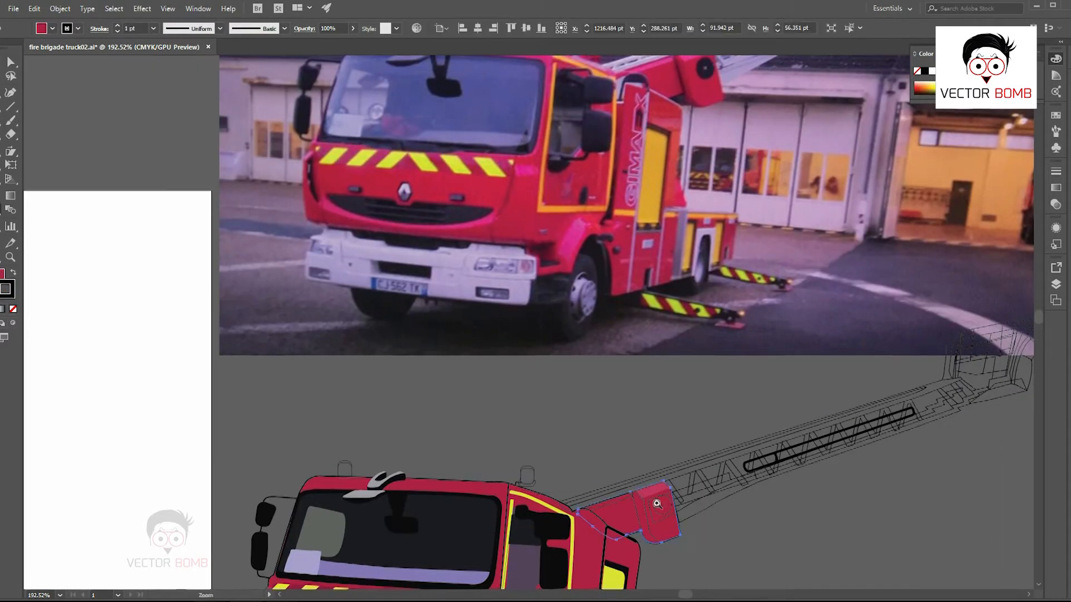
{"action": "left_click_drag", "start_coordinate": [638, 553], "coordinate": [725, 552]}
{"action": "left_click", "coordinate": [670, 435], "text": "ctrl"}
{"action": "left_click", "coordinate": [13, 309]}
{"action": "double_click", "coordinate": [3, 278]}
{"action": "left_click", "coordinate": [739, 240]}
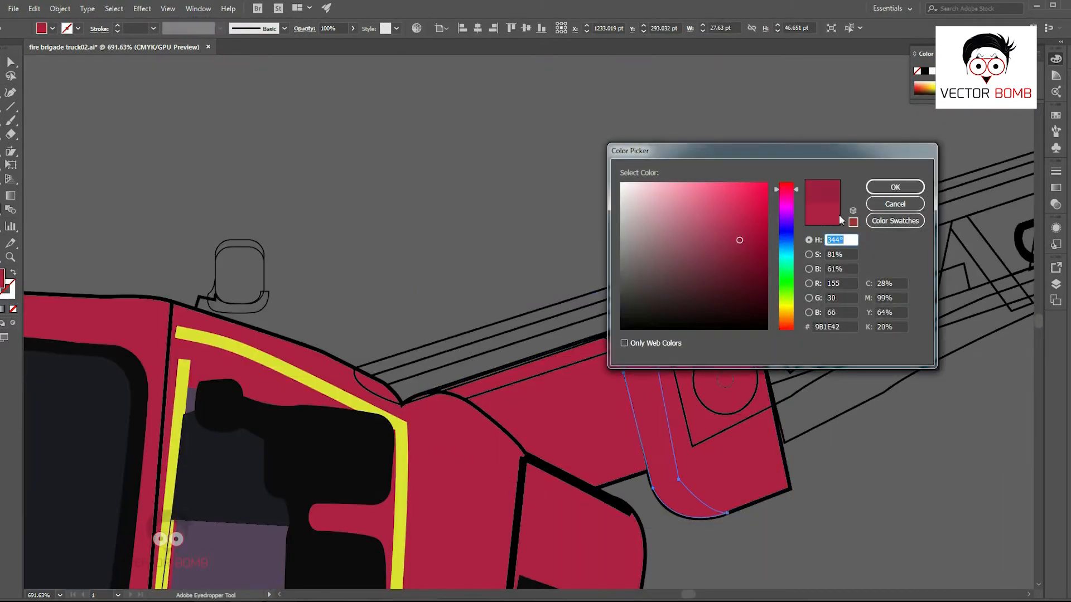
{"action": "left_click", "coordinate": [894, 186]}
{"action": "key", "text": "ctrl+shift+a"}
- Fill the round hub on the boom's boxed end with black and its small centre with a light tone
{"action": "left_click_drag", "start_coordinate": [714, 428], "coordinate": [630, 427]}
{"action": "left_click_drag", "start_coordinate": [762, 308], "coordinate": [653, 396]}
{"action": "left_click", "coordinate": [603, 521]}
{"action": "left_click_drag", "start_coordinate": [645, 458], "coordinate": [647, 426]}
{"action": "key", "text": "shift+x"}
{"action": "key", "text": "ctrl+y"}
{"action": "left_click", "coordinate": [591, 527]}
{"action": "key", "text": "ctrl+y"}
- Fill the long upper rail of the ladder with light lavender
{"action": "left_click_drag", "start_coordinate": [647, 426], "coordinate": [663, 240]}
{"action": "left_click", "coordinate": [643, 237]}
{"action": "left_click_drag", "start_coordinate": [663, 249], "coordinate": [719, 430]}
{"action": "left_click", "coordinate": [669, 378]}
{"action": "left_click", "coordinate": [704, 108]}
{"action": "key", "text": "v"}
{"action": "left_click_drag", "start_coordinate": [745, 536], "coordinate": [716, 477]}
- Fill the narrow strip running along the middle of the ladder's upper rail with black
{"action": "left_click", "coordinate": [716, 477]}
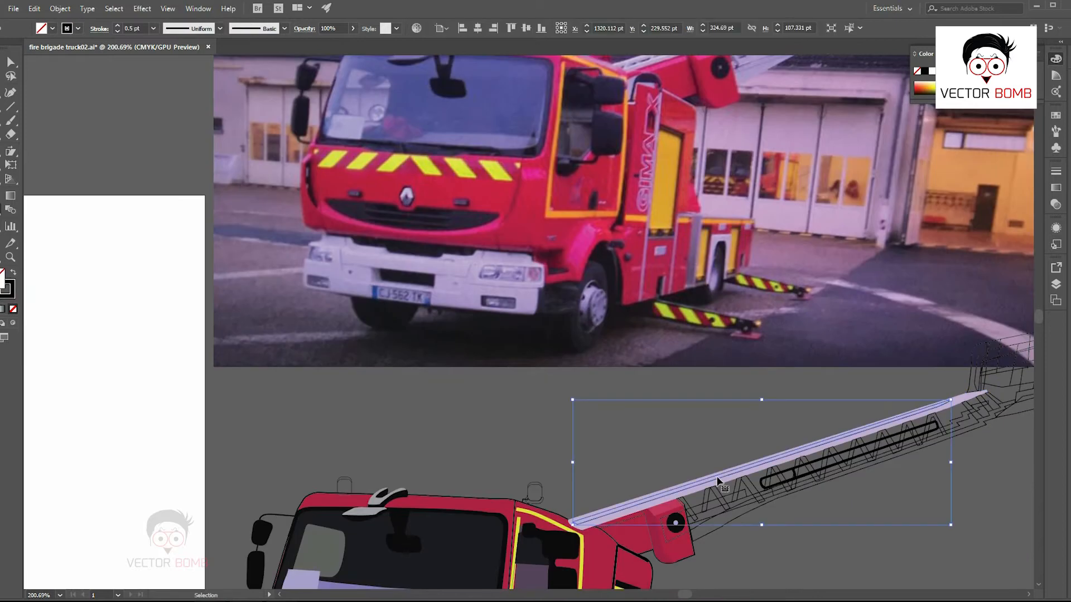
{"action": "key", "text": "shift+x"}
{"action": "left_click", "coordinate": [734, 454]}
{"action": "left_click_drag", "start_coordinate": [895, 443], "coordinate": [848, 421]}
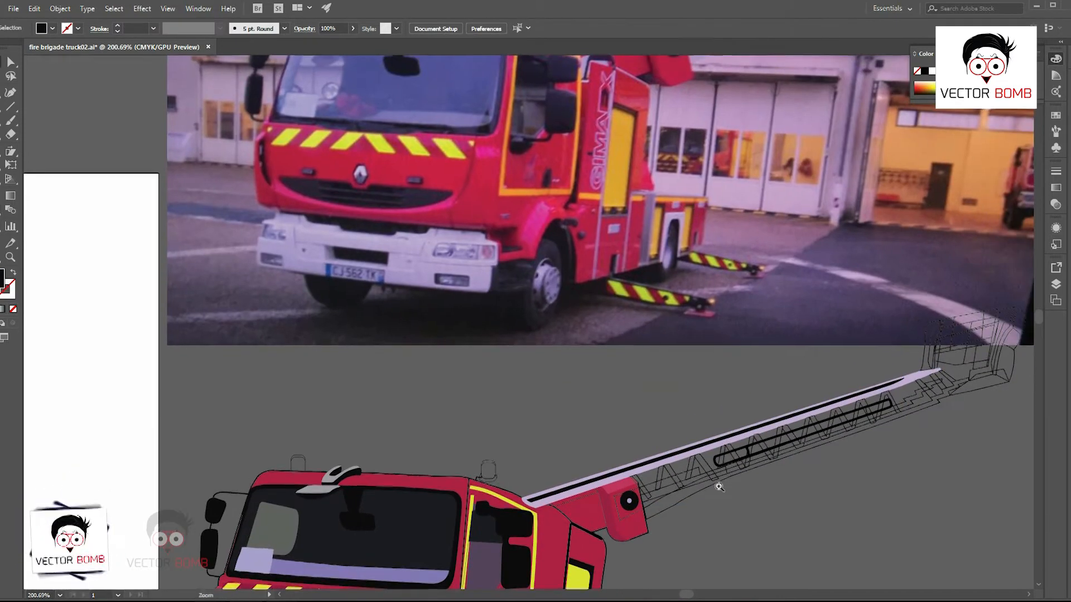
- Fill the first complete V-shaped brace beneath the ladder rail with lavender and adjust the stroke weight
{"action": "left_click_drag", "start_coordinate": [720, 487], "coordinate": [775, 487]}
{"action": "left_click", "coordinate": [609, 463]}
{"action": "left_click", "coordinate": [581, 462], "text": "shift"}
{"action": "left_click", "coordinate": [153, 28]}
{"action": "left_click", "coordinate": [144, 52]}
{"action": "key", "text": "v"}
{"action": "left_click", "coordinate": [683, 372]}
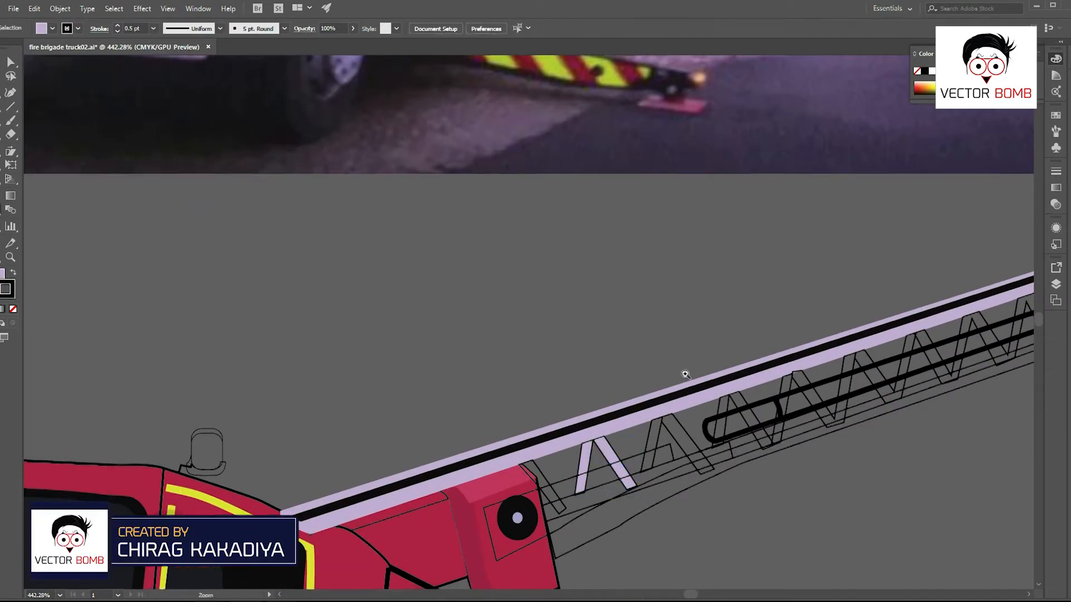
- Fill the second V-shaped brace beneath the ladder rail with the same lavender as the first
{"action": "left_click_drag", "start_coordinate": [674, 373], "coordinate": [689, 373]}
{"action": "key", "text": "i"}
{"action": "left_click", "coordinate": [602, 486]}
{"action": "key", "text": "v"}
{"action": "left_click_drag", "start_coordinate": [756, 411], "coordinate": [540, 405]}
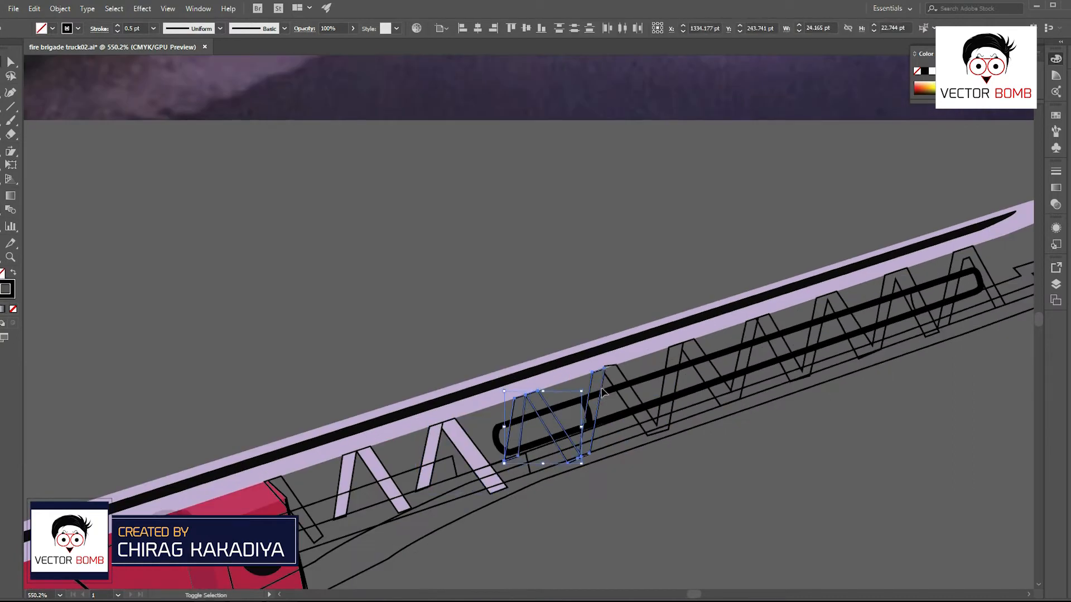
- Fill all the remaining V-shaped braces along the underside of the ladder's upper rail with lavender
{"action": "left_click", "coordinate": [459, 430]}
{"action": "left_click", "coordinate": [717, 372], "text": "ctrl"}
{"action": "left_click", "coordinate": [781, 338], "text": "ctrl+shift"}
{"action": "left_click", "coordinate": [914, 284], "text": "ctrl+shift"}
{"action": "left_click", "coordinate": [623, 372]}
{"action": "left_click", "coordinate": [942, 267], "text": "ctrl"}
{"action": "left_click", "coordinate": [952, 267], "text": "ctrl"}
{"action": "left_click", "coordinate": [841, 302]}
{"action": "left_click", "coordinate": [853, 311], "text": "ctrl"}
{"action": "left_click_drag", "start_coordinate": [932, 356], "coordinate": [770, 334]}
{"action": "left_click_drag", "start_coordinate": [928, 296], "coordinate": [831, 397]}
- Fill the long tube running between the ladder braces with white and its two end sections with red, without outlines
{"action": "double_click", "coordinate": [3, 278]}
{"action": "left_click", "coordinate": [898, 167]}
{"action": "left_click_drag", "start_coordinate": [826, 515], "coordinate": [878, 516]}
{"action": "left_click", "coordinate": [564, 344], "text": "ctrl"}
{"action": "left_click", "coordinate": [600, 454], "text": "ctrl"}
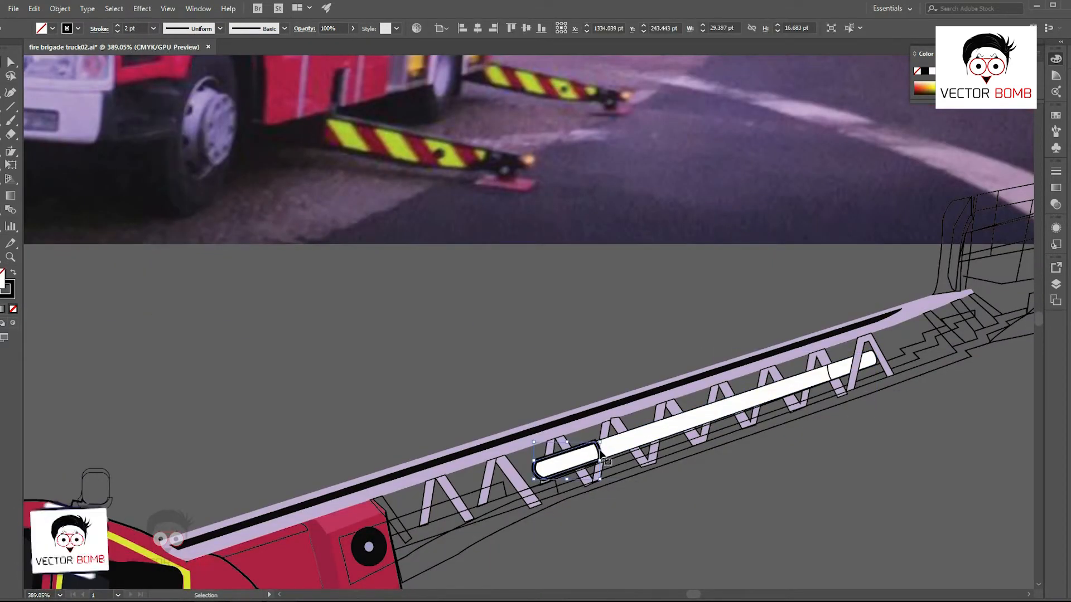
{"action": "left_click", "coordinate": [566, 462]}
{"action": "left_click_drag", "start_coordinate": [772, 393], "coordinate": [686, 404]}
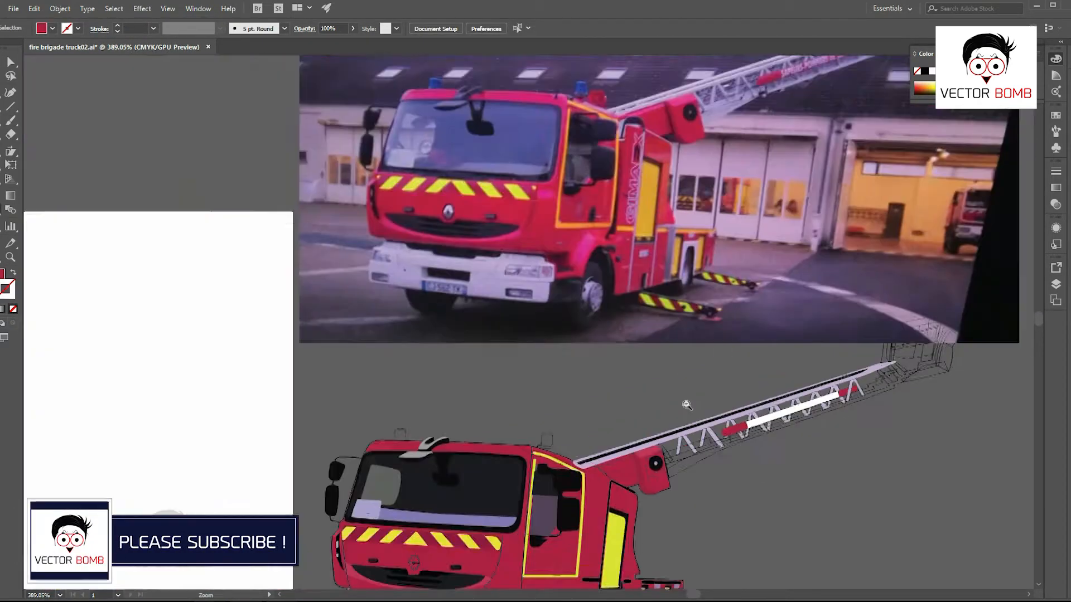
- Fill the outer post of the rescue basket at the ladder's tip with lavender and its side face with a darker shade
{"action": "left_click_drag", "start_coordinate": [880, 371], "coordinate": [693, 454]}
{"action": "left_click_drag", "start_coordinate": [891, 289], "coordinate": [859, 289]}
{"action": "left_click_drag", "start_coordinate": [763, 302], "coordinate": [687, 284]}
{"action": "left_click_drag", "start_coordinate": [686, 284], "coordinate": [686, 320]}
{"action": "left_click", "coordinate": [685, 320]}
{"action": "left_click", "coordinate": [809, 461], "text": "ctrl"}
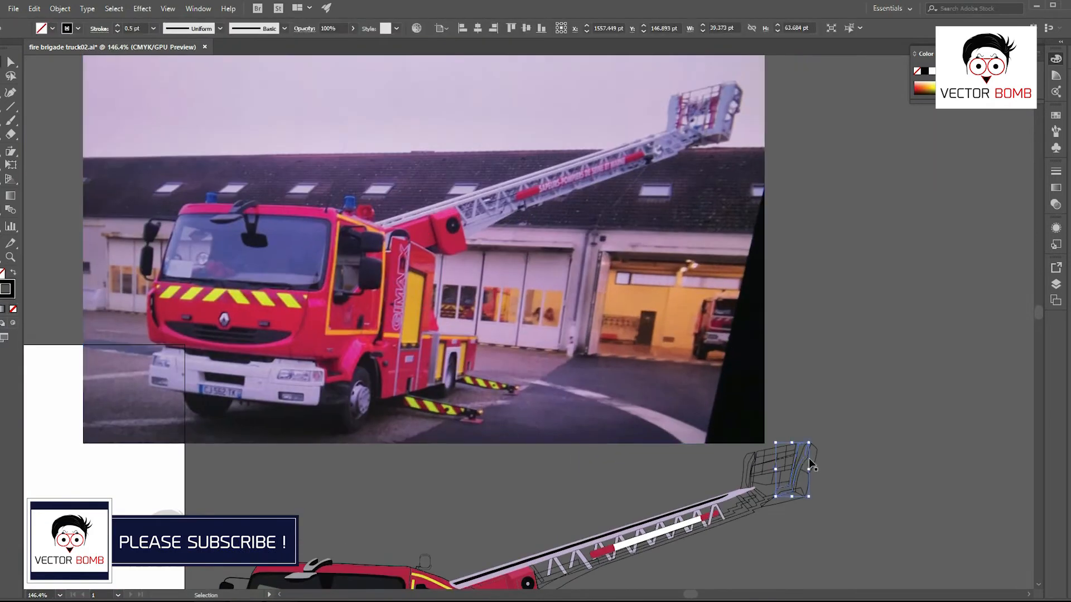
{"action": "left_click_drag", "start_coordinate": [768, 479], "coordinate": [825, 479]}
{"action": "left_click", "coordinate": [879, 418], "text": "ctrl"}
{"action": "left_click", "coordinate": [856, 401]}
{"action": "double_click", "coordinate": [3, 278]}
{"action": "left_click", "coordinate": [644, 227]}
{"action": "left_click", "coordinate": [906, 190]}
{"action": "mouse_move", "coordinate": [899, 378]}
{"action": "left_mouse_down"}
{"action": "mouse_move", "coordinate": [944, 369]}
{"action": "mouse_move", "coordinate": [886, 384]}
{"action": "left_mouse_up"}
- Fill the inner post of the rescue basket, nearest the ladder, with lavender
{"action": "left_click", "coordinate": [944, 369], "text": "ctrl"}
{"action": "left_click_drag", "start_coordinate": [803, 333], "coordinate": [811, 404]}
{"action": "left_click", "coordinate": [792, 492], "text": "ctrl"}
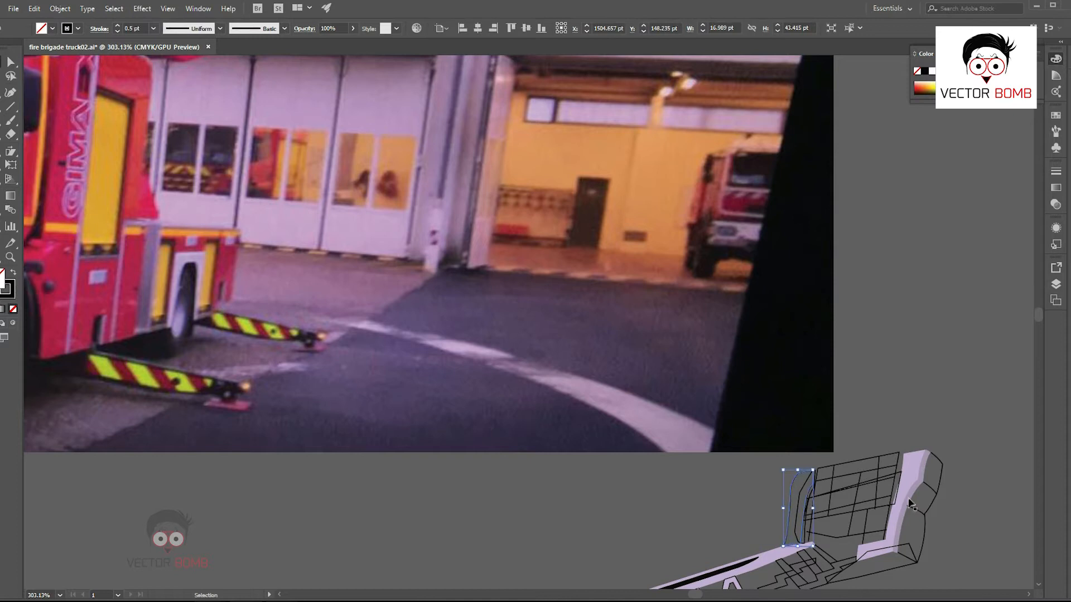
{"action": "left_click", "coordinate": [781, 549]}
{"action": "left_click_drag", "start_coordinate": [804, 518], "coordinate": [850, 518]}
- Fill the ladder's lower rails, stepped sections and the bracket around the boom hub with lavender
{"action": "left_click", "coordinate": [948, 408], "text": "ctrl"}
{"action": "left_click_drag", "start_coordinate": [858, 423], "coordinate": [842, 448]}
{"action": "left_click_drag", "start_coordinate": [842, 449], "coordinate": [920, 220]}
{"action": "left_click", "coordinate": [870, 329], "text": "ctrl"}
{"action": "left_click", "coordinate": [852, 312]}
{"action": "left_click", "coordinate": [691, 428]}
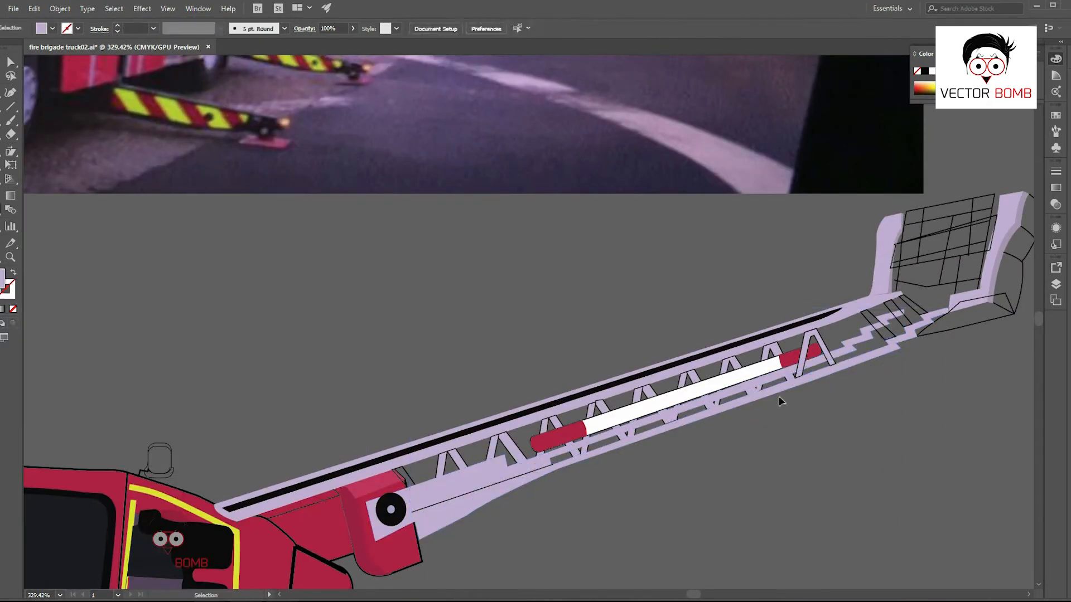
{"action": "left_click", "coordinate": [789, 324]}
- Fill the cross braces at the ladder's tip and the small brace beside the boom with lavender, and the basket's underside with black
{"action": "left_click_drag", "start_coordinate": [940, 306], "coordinate": [781, 333]}
{"action": "left_click", "coordinate": [887, 372], "text": "ctrl"}
{"action": "left_click_drag", "start_coordinate": [887, 372], "coordinate": [789, 385]}
{"action": "left_click_drag", "start_coordinate": [603, 430], "coordinate": [652, 483]}
{"action": "left_click_drag", "start_coordinate": [653, 483], "coordinate": [700, 483]}
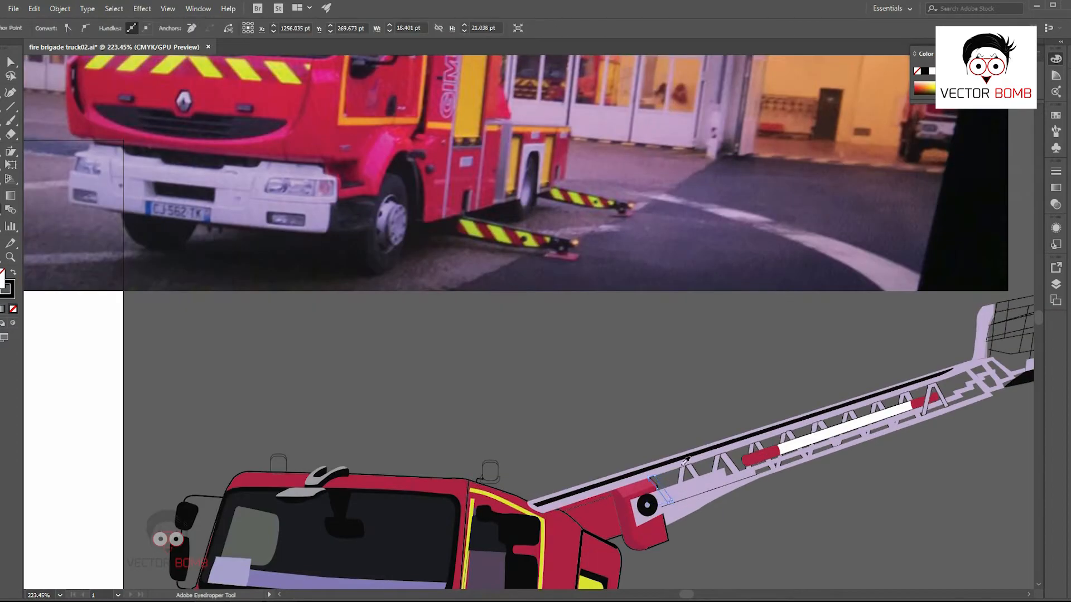
{"action": "left_click", "coordinate": [682, 464]}
- Fill the wide slanted panel across the middle of the rescue basket with black
{"action": "left_click", "coordinate": [837, 484], "text": "ctrl"}
{"action": "scroll", "coordinate": [837, 484], "scroll_direction": "down", "scroll_amount": 3}
{"action": "left_click_drag", "start_coordinate": [908, 252], "coordinate": [774, 367]}
{"action": "scroll", "coordinate": [774, 372], "scroll_direction": "up", "scroll_amount": 3}
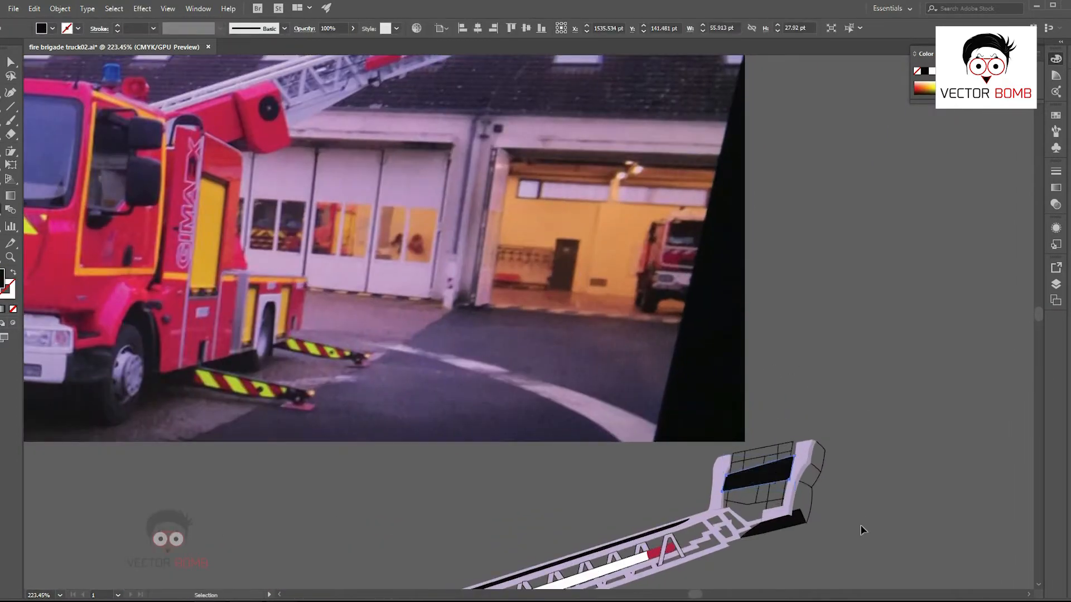
{"action": "left_click", "coordinate": [860, 531]}
- Review the coloured truck against the reference photo and save the document
{"action": "scroll", "coordinate": [712, 397], "scroll_direction": "down", "scroll_amount": 4}
{"action": "scroll", "coordinate": [734, 466], "scroll_direction": "up", "scroll_amount": 2}
{"action": "left_click_drag", "start_coordinate": [827, 489], "coordinate": [855, 304]}
{"action": "scroll", "coordinate": [855, 303], "scroll_direction": "down", "scroll_amount": 3}
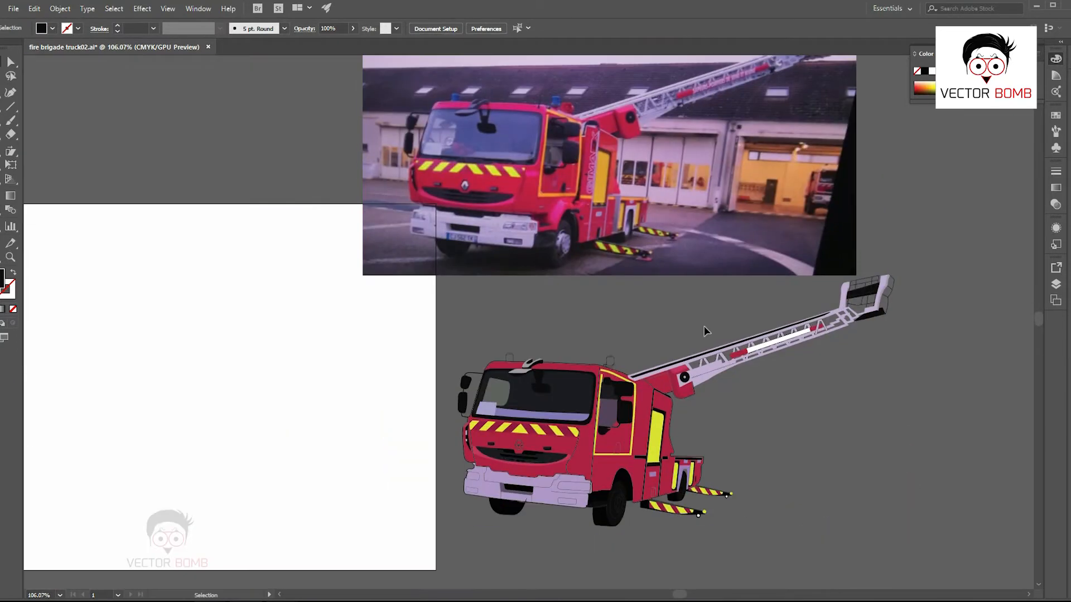
{"action": "key", "text": "a"}
{"action": "scroll", "coordinate": [708, 362], "scroll_direction": "up", "scroll_amount": 1}
{"action": "scroll", "coordinate": [459, 456], "scroll_direction": "up", "scroll_amount": 4}
{"action": "left_click_drag", "start_coordinate": [604, 404], "coordinate": [605, 420]}
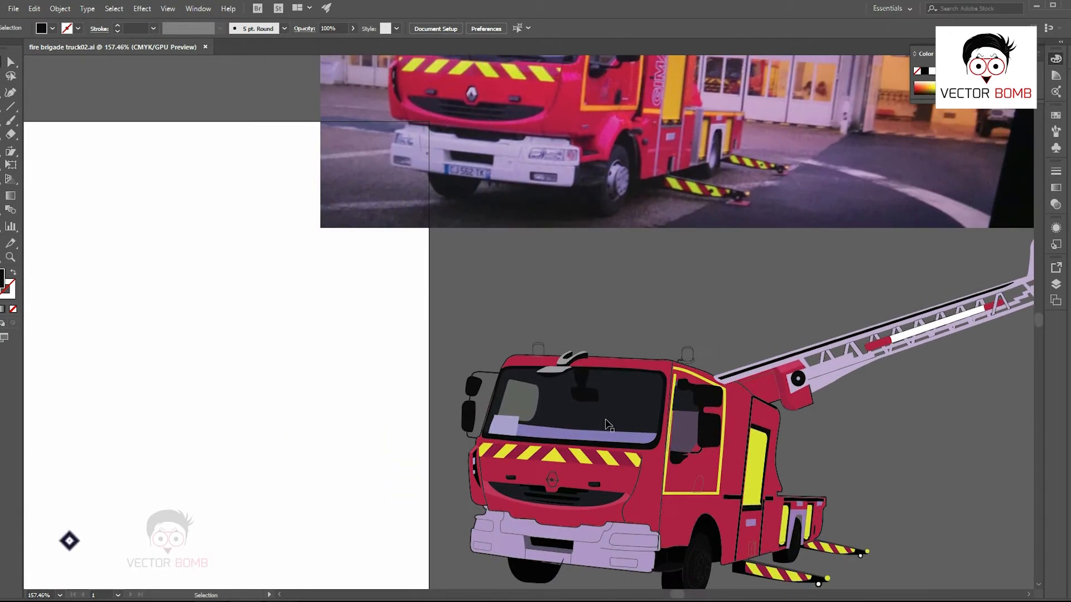
{"action": "scroll", "coordinate": [679, 510], "scroll_direction": "up", "scroll_amount": 1}
- Change the fill of the truck's main body shape to a darker red
{"action": "left_click", "coordinate": [679, 510]}
{"action": "scroll", "coordinate": [680, 510], "scroll_direction": "down", "scroll_amount": 4}
{"action": "left_click_drag", "start_coordinate": [775, 499], "coordinate": [672, 497]}
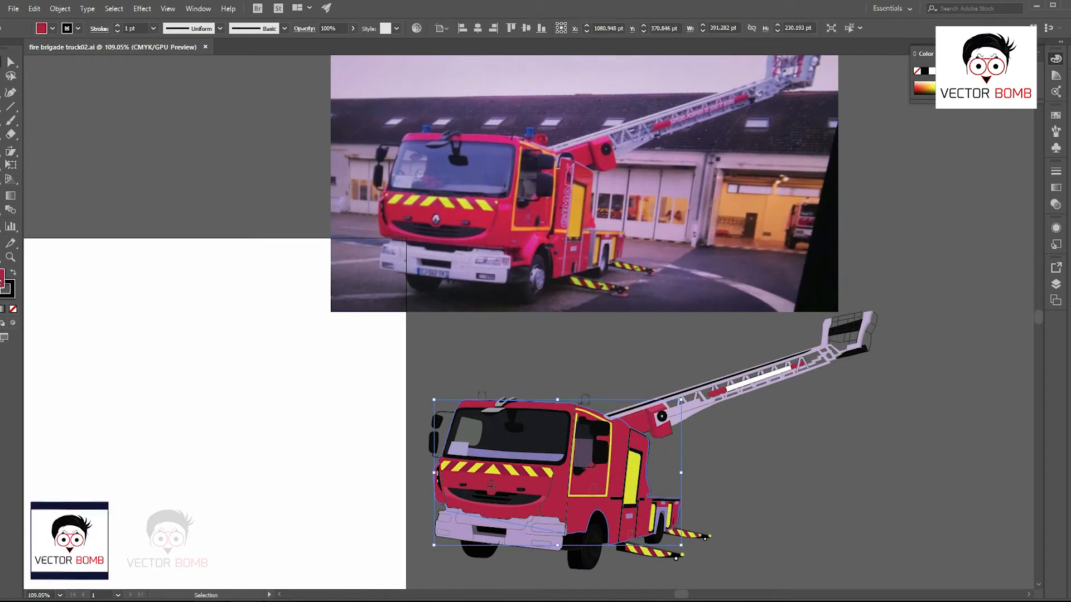
{"action": "double_click", "coordinate": [2, 279]}
{"action": "left_click", "coordinate": [758, 241]}
{"action": "left_click", "coordinate": [762, 242]}
{"action": "left_click", "coordinate": [894, 187]}
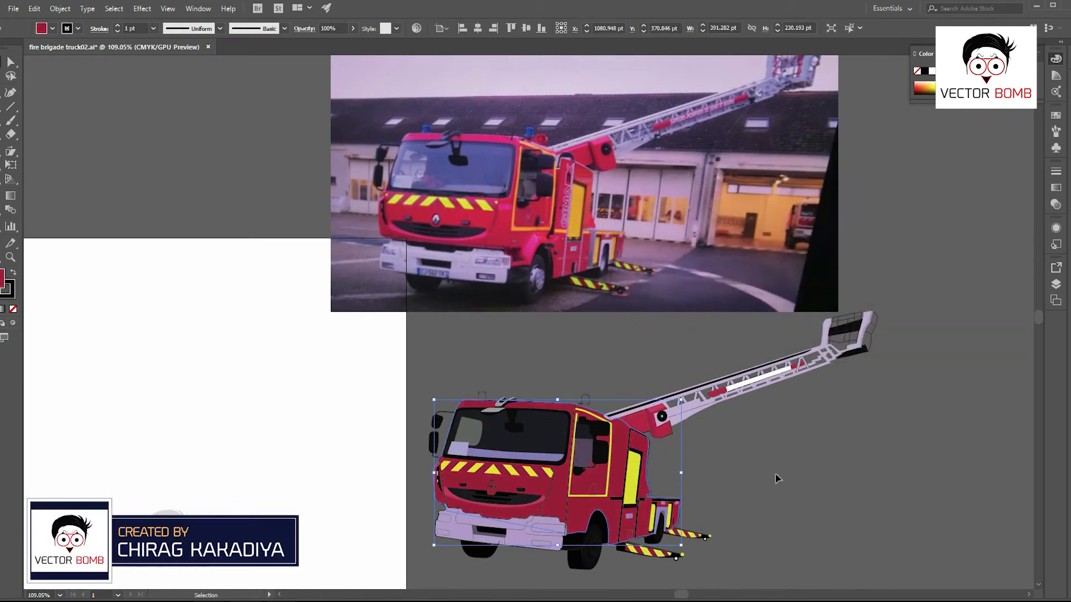
{"action": "left_click", "coordinate": [777, 479]}
- Fill the small bolt circles on the front wheel's hub with black
{"action": "scroll", "coordinate": [783, 479], "scroll_direction": "up", "scroll_amount": 4}
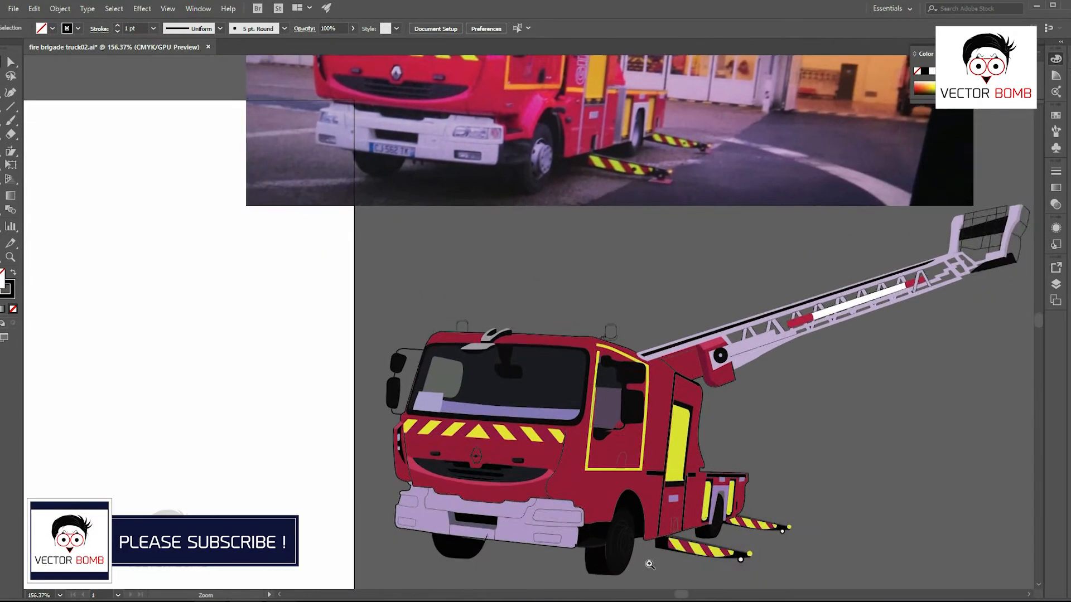
{"action": "left_click", "coordinate": [620, 555]}
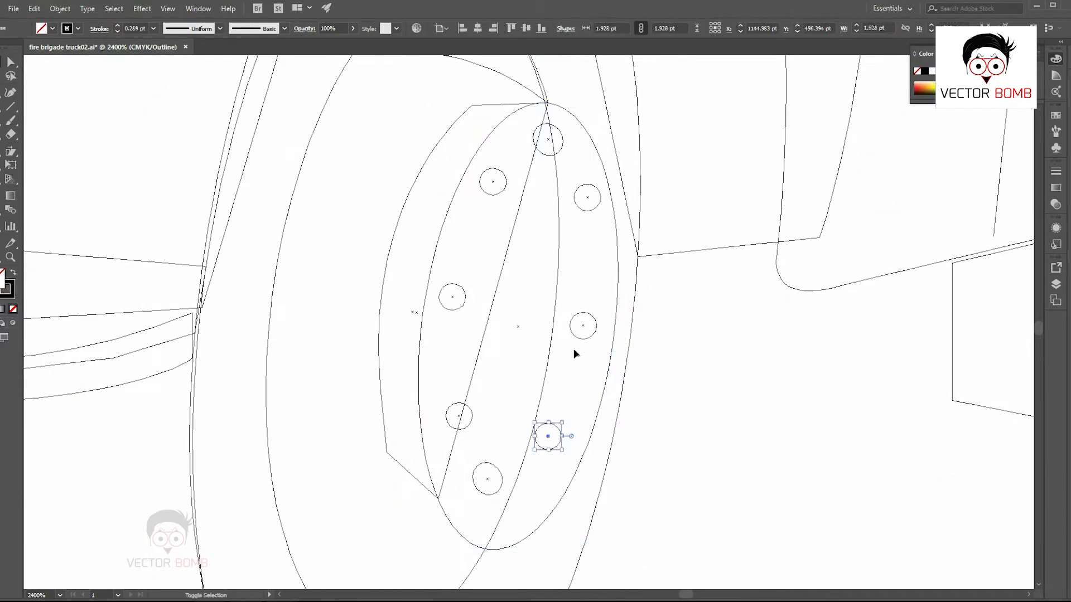
{"action": "left_click", "coordinate": [583, 325], "text": "shift"}
{"action": "left_click", "coordinate": [587, 197], "text": "shift"}
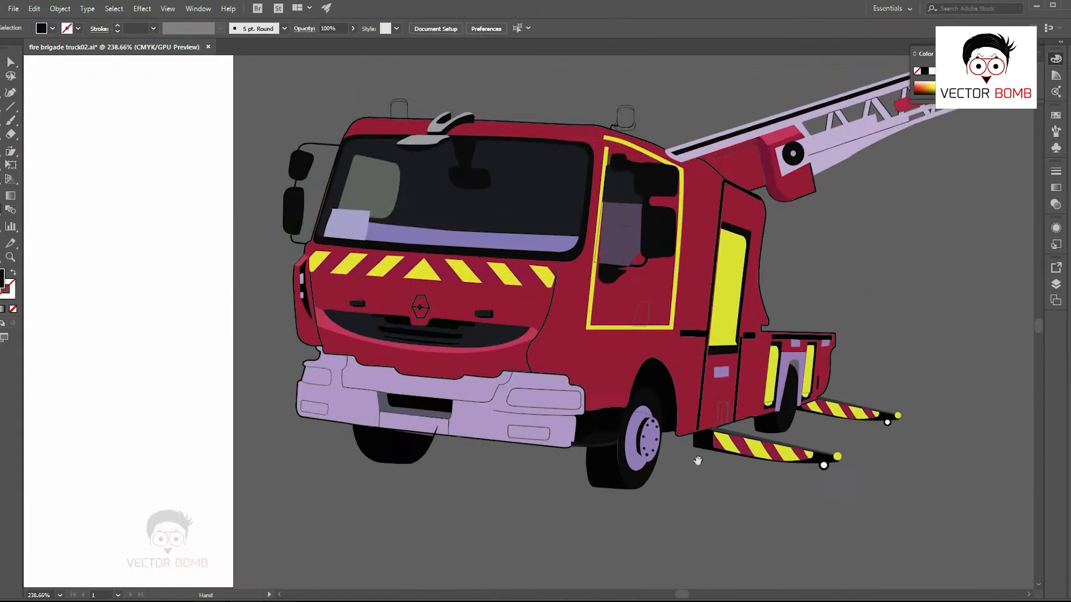
- Fill the rear wheel's rim ellipse with lavender and resize it slightly to fit the tyre
{"action": "scroll", "coordinate": [774, 438], "scroll_direction": "up", "scroll_amount": 5}
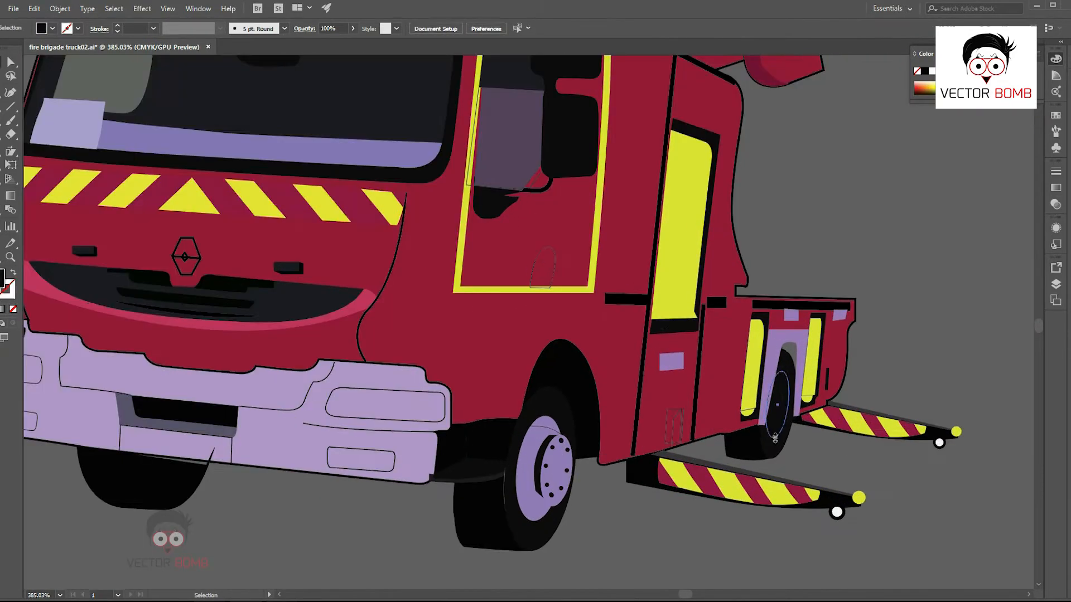
{"action": "left_click_drag", "start_coordinate": [821, 455], "coordinate": [816, 455]}
{"action": "left_click", "coordinate": [781, 402], "text": "ctrl"}
{"action": "key", "text": "b"}
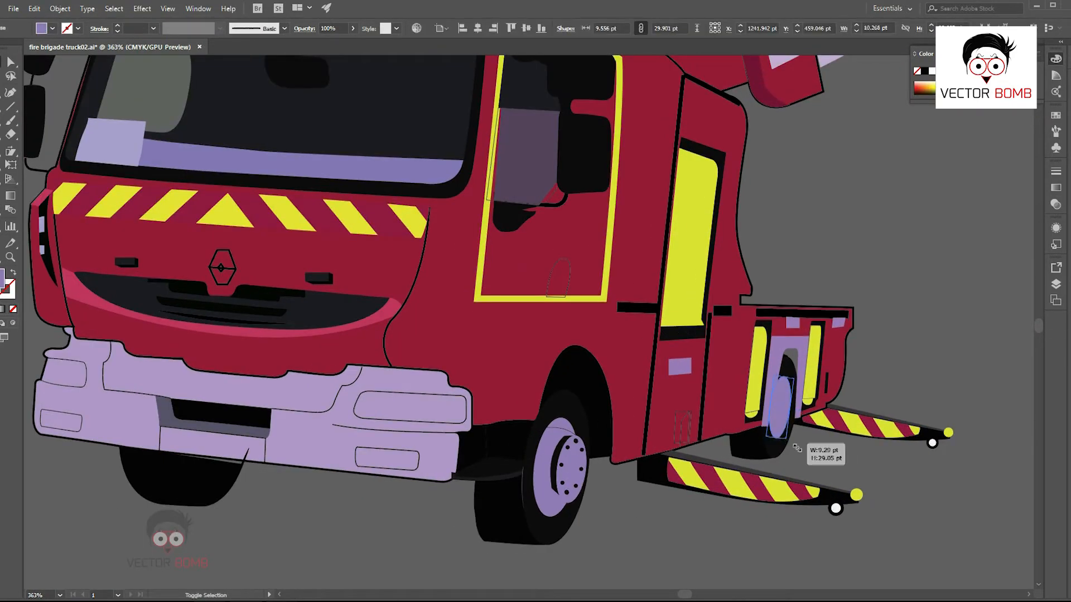
{"action": "key", "text": "ctrl+shift+a"}
{"action": "left_click_drag", "start_coordinate": [870, 507], "coordinate": [799, 509]}
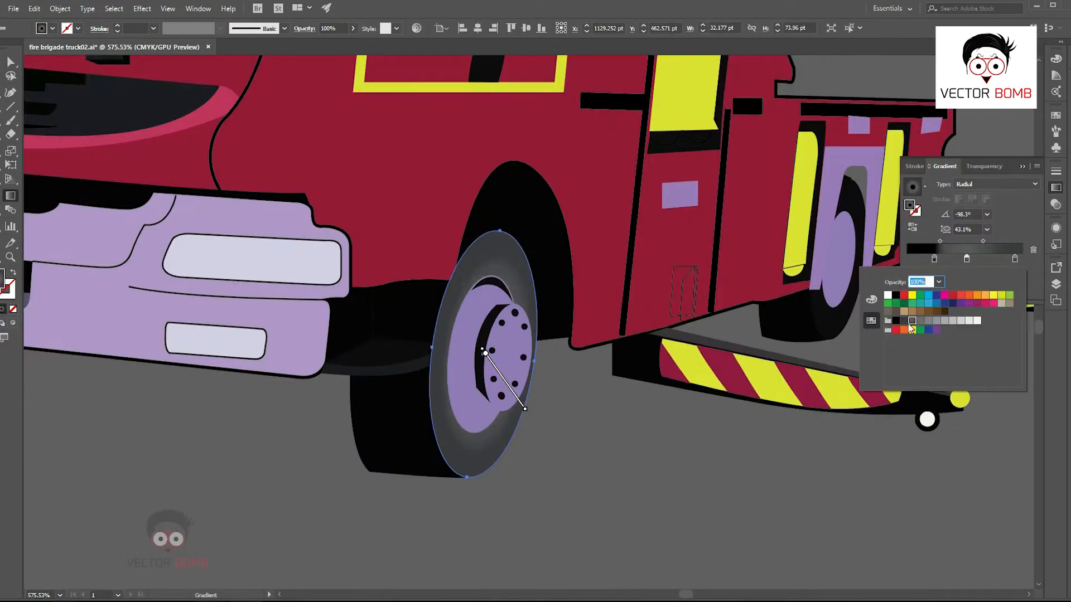
- Recolour the stops of the front tyre's radial gradient with black and dark grey
{"action": "left_click", "coordinate": [871, 299]}
{"action": "left_click_drag", "start_coordinate": [981, 347], "coordinate": [977, 346]}
{"action": "left_click", "coordinate": [871, 321]}
{"action": "left_click", "coordinate": [895, 321]}
{"action": "left_click", "coordinate": [904, 320]}
{"action": "key", "text": "v"}
{"action": "key", "text": "ctrl+z"}
{"action": "left_click", "coordinate": [681, 460]}
{"action": "left_click_drag", "start_coordinate": [689, 446], "coordinate": [593, 375]}
- Move the front tyre gradient's stops toward the outer edge, the first to 69.8%, and set the gradient's aspect ratio to 45.4%
{"action": "left_click", "coordinate": [310, 340]}
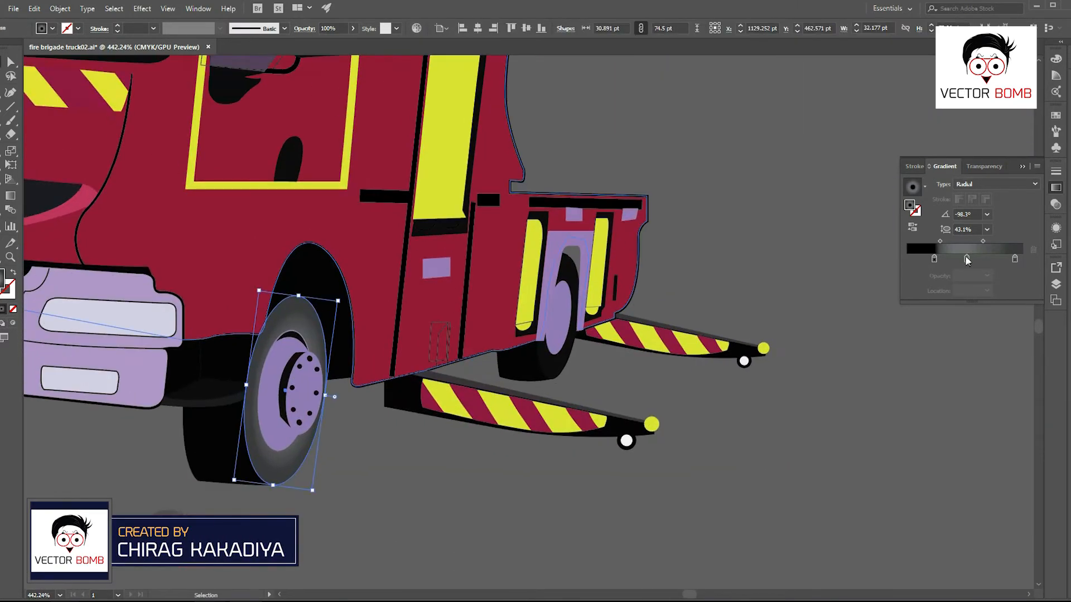
{"action": "left_click_drag", "start_coordinate": [983, 259], "coordinate": [1006, 259]}
{"action": "left_click_drag", "start_coordinate": [982, 259], "coordinate": [986, 259]}
{"action": "key", "text": "ctrl+plus"}
{"action": "left_click_drag", "start_coordinate": [612, 306], "coordinate": [547, 349]}
{"action": "left_click_drag", "start_coordinate": [1014, 258], "coordinate": [1002, 258]}
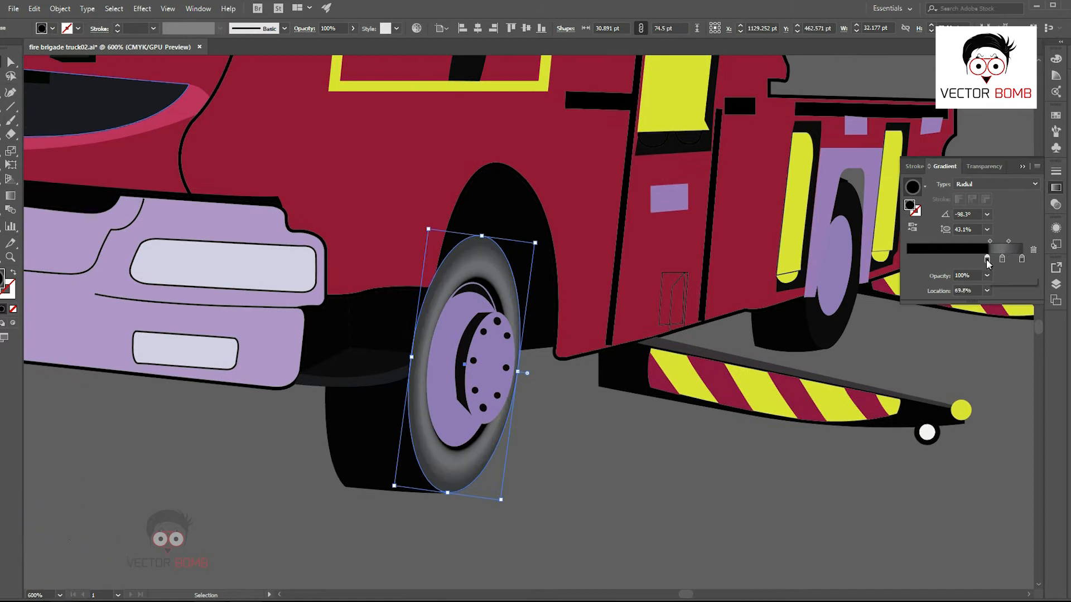
{"action": "key", "text": "g"}
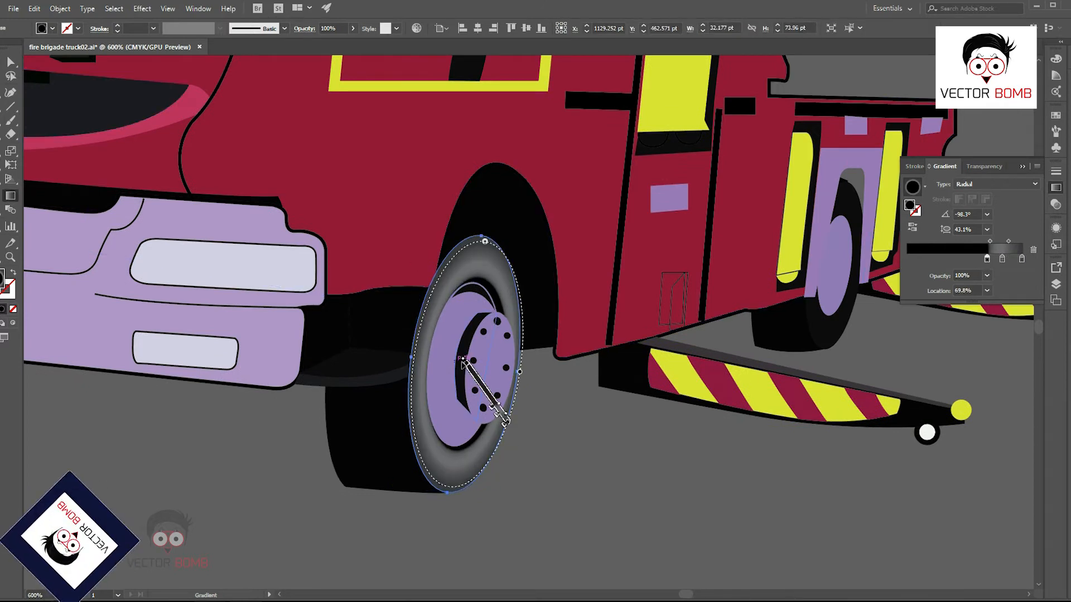
{"action": "left_click_drag", "start_coordinate": [520, 373], "coordinate": [524, 377]}
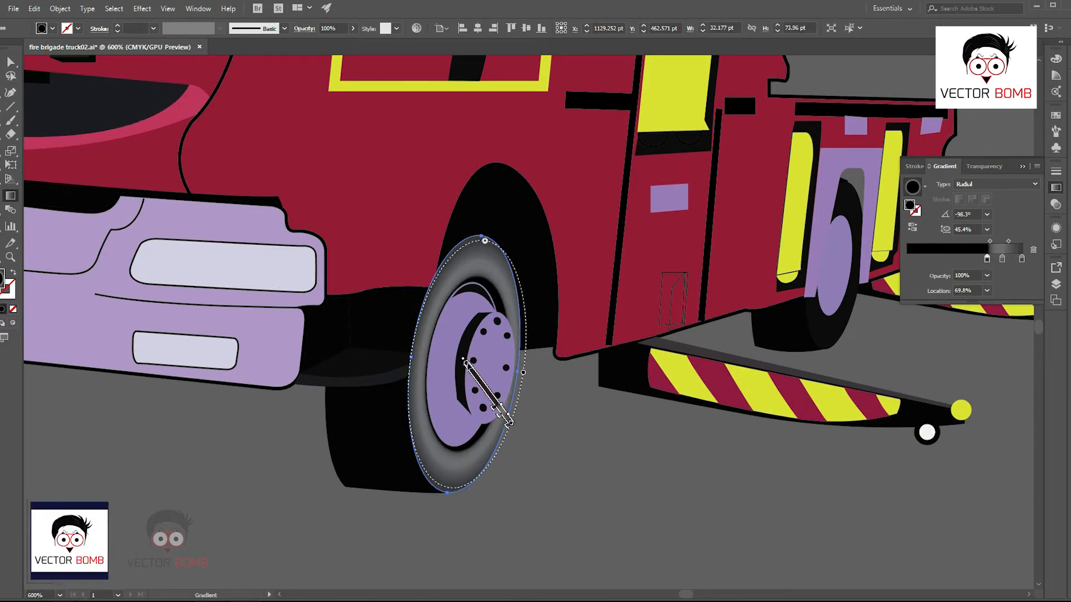
- Set the first stop of the front tyre's gradient to dark grey and try 50% opacity on the middle stop
{"action": "double_click", "coordinate": [1005, 259]}
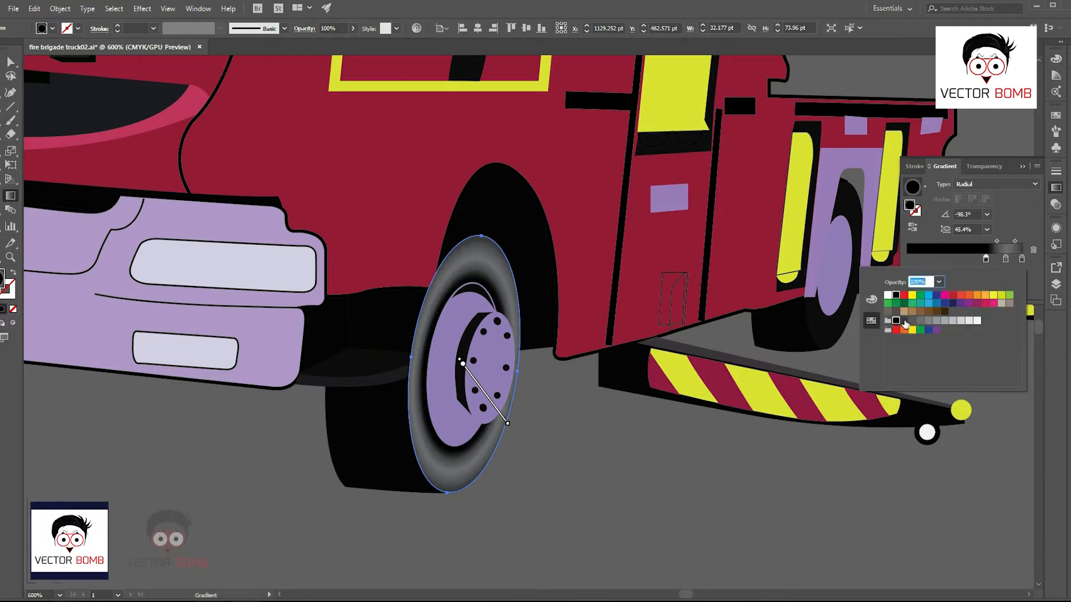
{"action": "left_click", "coordinate": [909, 320]}
{"action": "left_click", "coordinate": [1005, 258]}
{"action": "left_click", "coordinate": [987, 276]}
{"action": "left_click", "coordinate": [1006, 352]}
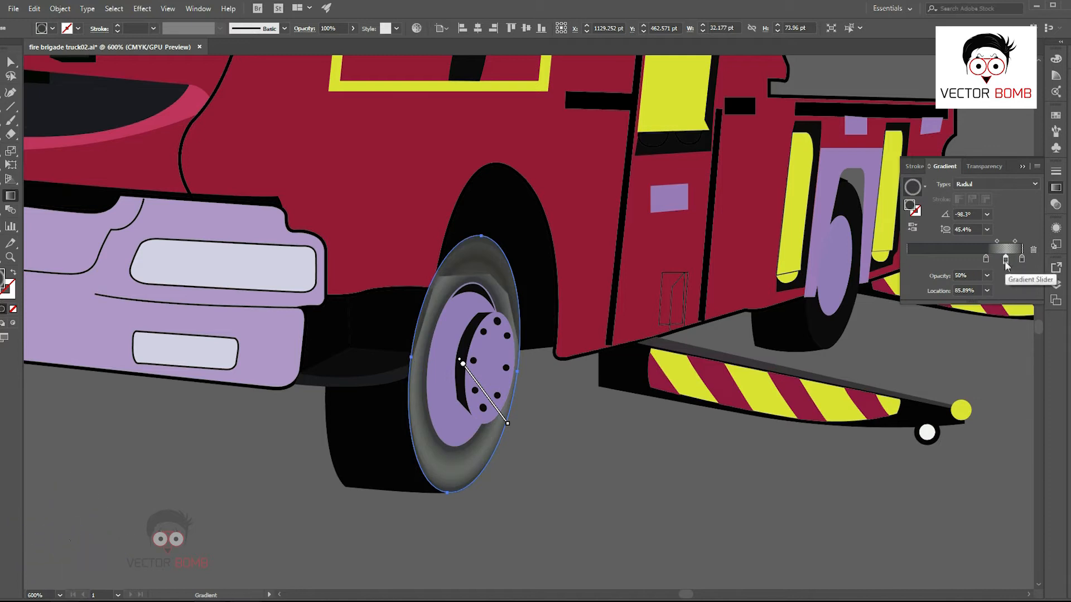
- Set the middle stop of the front tyre's gradient to dark grey with K 86% at full opacity
{"action": "double_click", "coordinate": [1004, 259]}
{"action": "left_click", "coordinate": [911, 322]}
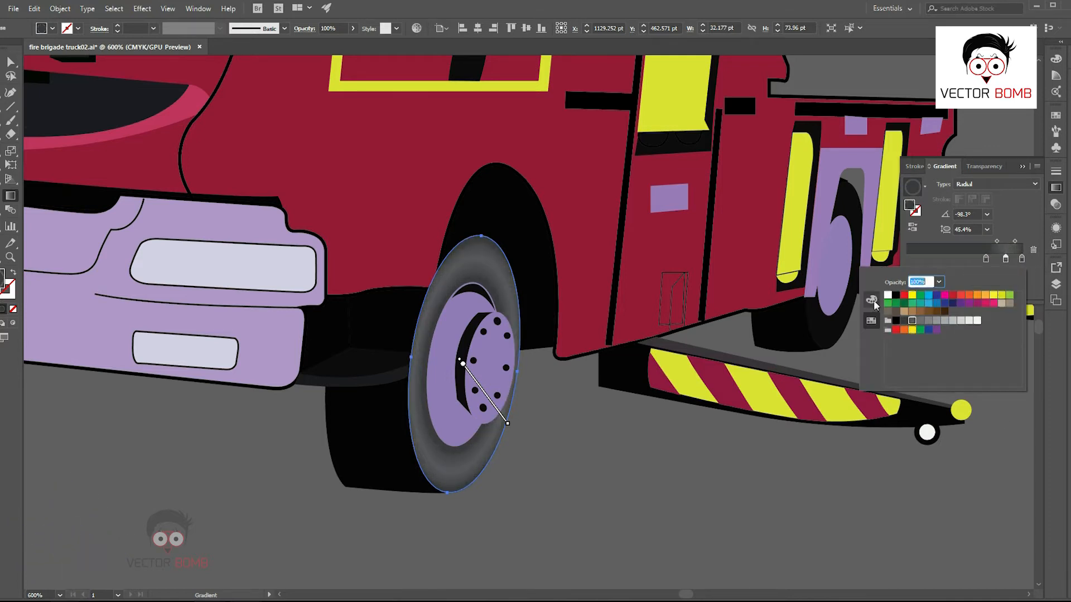
{"action": "left_click", "coordinate": [871, 300]}
{"action": "left_click_drag", "start_coordinate": [969, 345], "coordinate": [976, 349]}
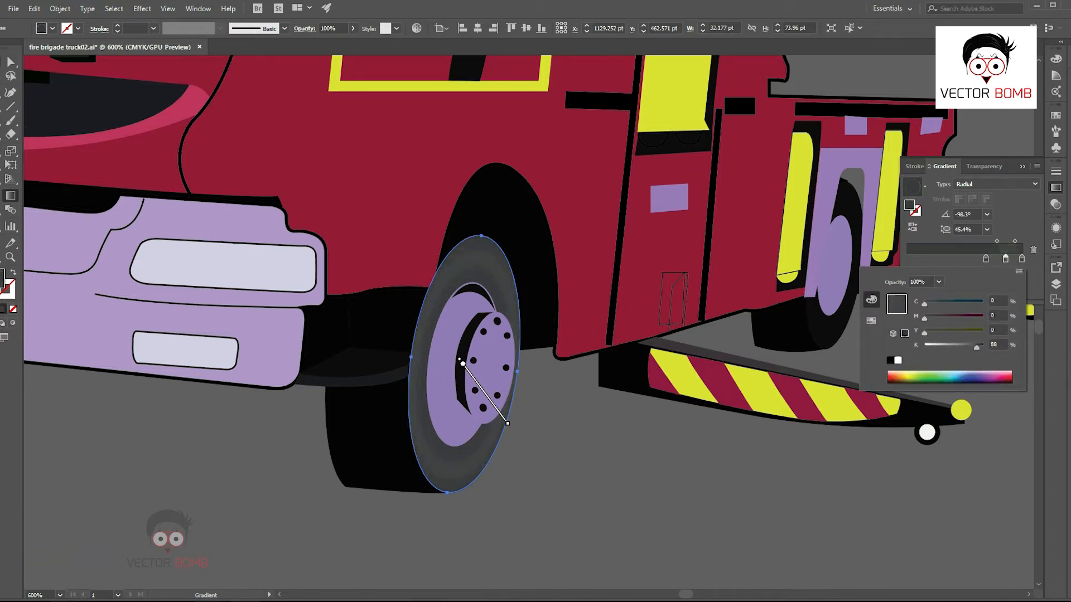
{"action": "left_click", "coordinate": [674, 464], "text": "ctrl"}
- Apply the front tyre's grey radial gradient to the rear tyre and fit the gradient to its narrow ellipse
{"action": "scroll", "coordinate": [674, 302], "scroll_direction": "down", "scroll_amount": 4}
{"action": "left_click_drag", "start_coordinate": [678, 377], "coordinate": [810, 473]}
{"action": "left_click_drag", "start_coordinate": [543, 434], "coordinate": [597, 429]}
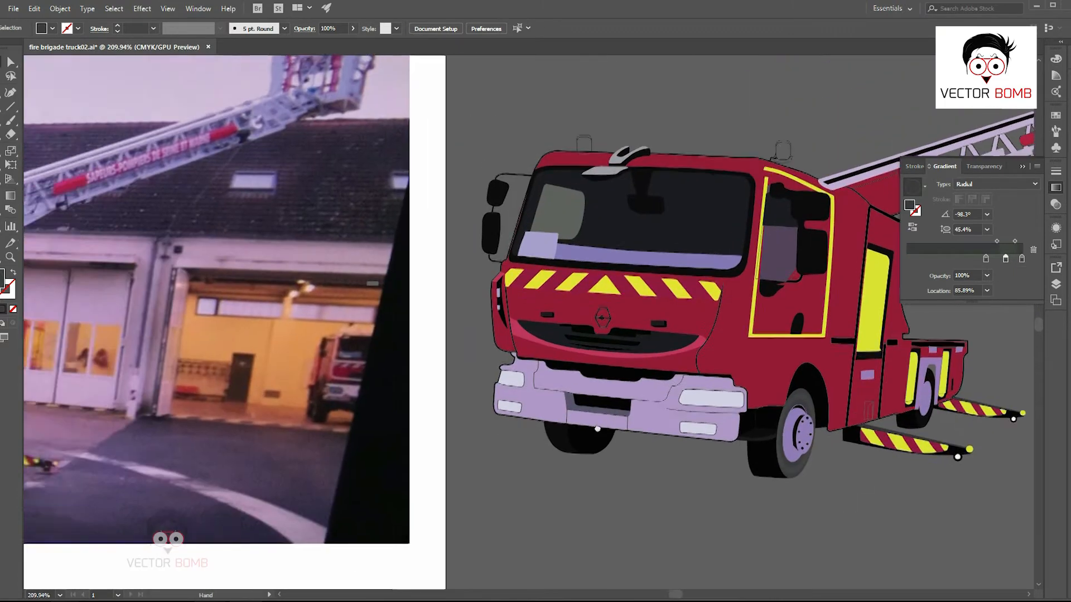
{"action": "scroll", "coordinate": [597, 429], "scroll_direction": "down", "scroll_amount": 1}
{"action": "left_click_drag", "start_coordinate": [943, 390], "coordinate": [502, 346]}
{"action": "scroll", "coordinate": [502, 346], "scroll_direction": "up", "scroll_amount": 4}
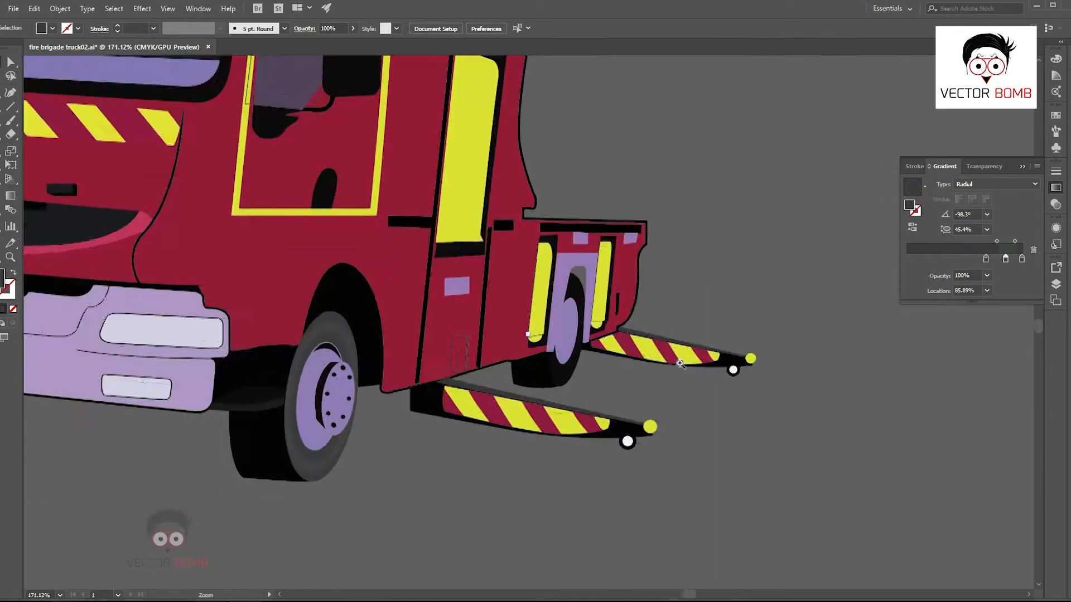
{"action": "left_click", "coordinate": [565, 374]}
{"action": "key", "text": "i"}
{"action": "left_click", "coordinate": [315, 462]}
{"action": "scroll", "coordinate": [592, 322], "scroll_direction": "up", "scroll_amount": 4}
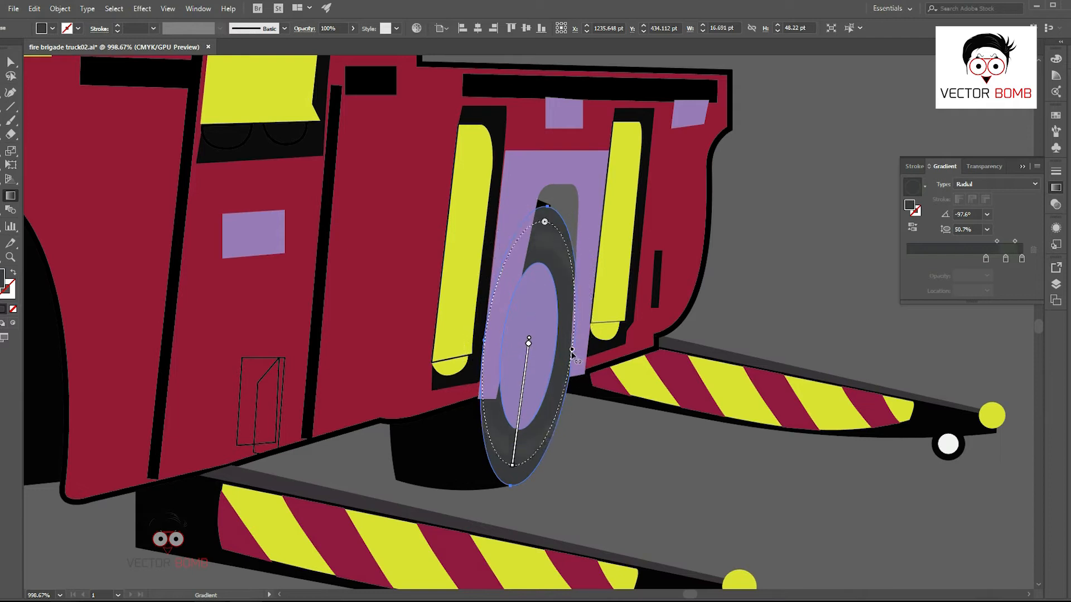
{"action": "key", "text": "v"}
{"action": "left_click", "coordinate": [738, 468]}
- Copy the front wheel's bolted hub onto the rear wheel and scale it down to fit the rim
{"action": "scroll", "coordinate": [738, 467], "scroll_direction": "down", "scroll_amount": 5}
{"action": "scroll", "coordinate": [673, 503], "scroll_direction": "up", "scroll_amount": 3}
{"action": "left_click", "coordinate": [187, 474]}
{"action": "scroll", "coordinate": [222, 484], "scroll_direction": "up", "scroll_amount": 2}
{"action": "left_click", "coordinate": [209, 471], "text": "shift"}
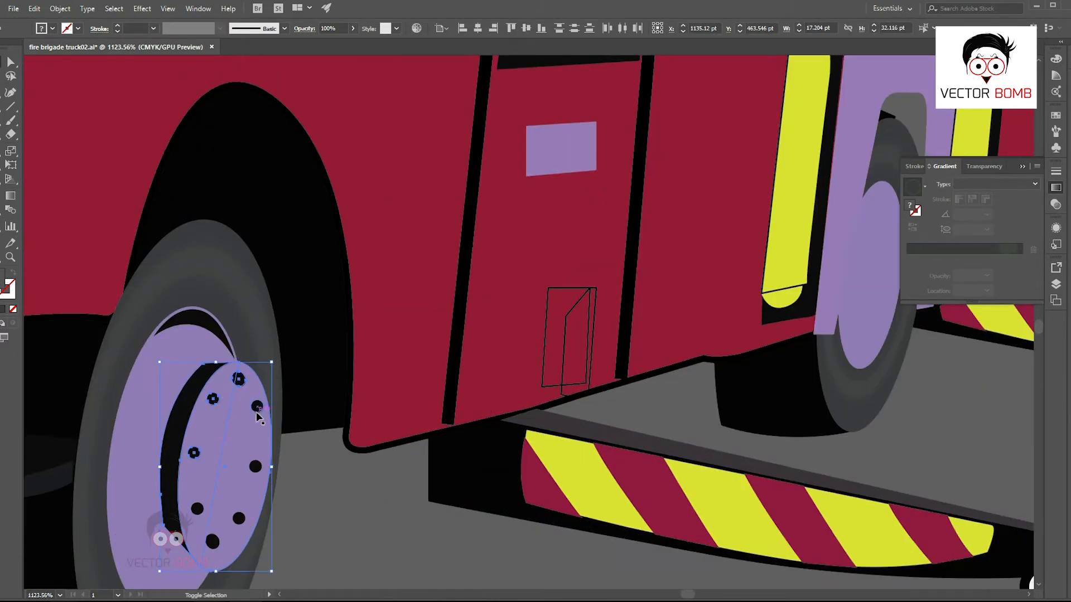
{"action": "left_click", "coordinate": [198, 509], "text": "shift"}
{"action": "left_click_drag", "start_coordinate": [252, 469], "coordinate": [875, 264]}
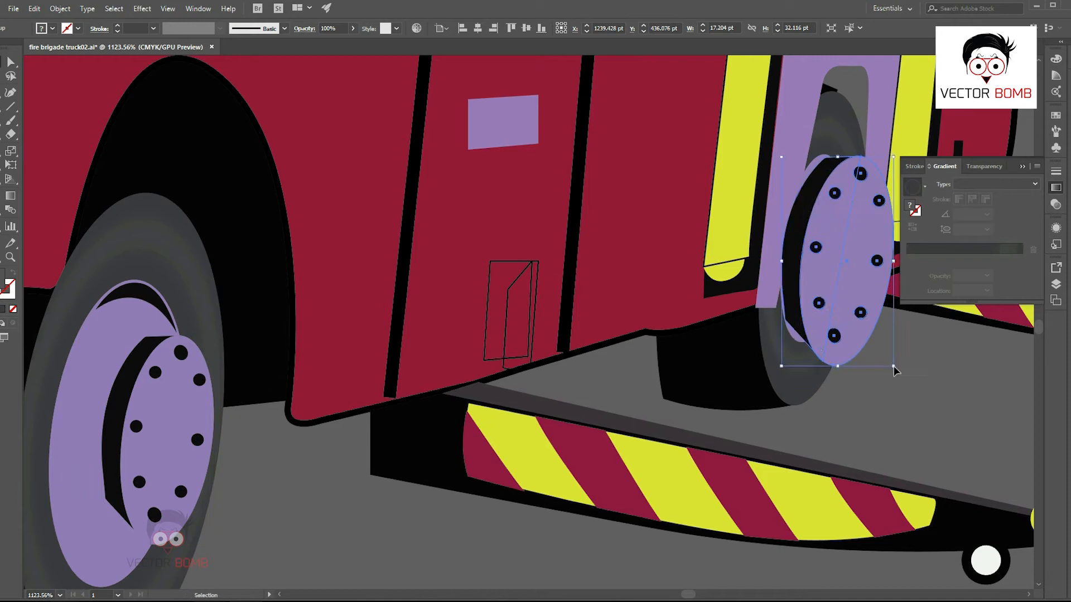
{"action": "left_click_drag", "start_coordinate": [894, 366], "coordinate": [856, 297]}
{"action": "left_click_drag", "start_coordinate": [846, 278], "coordinate": [834, 276]}
- Save the document and collapse the gradient settings
{"action": "left_click_drag", "start_coordinate": [831, 412], "coordinate": [674, 402]}
{"action": "left_click_drag", "start_coordinate": [780, 485], "coordinate": [701, 501]}
{"action": "key", "text": "ctrl+s"}
{"action": "left_click", "coordinate": [1055, 188]}
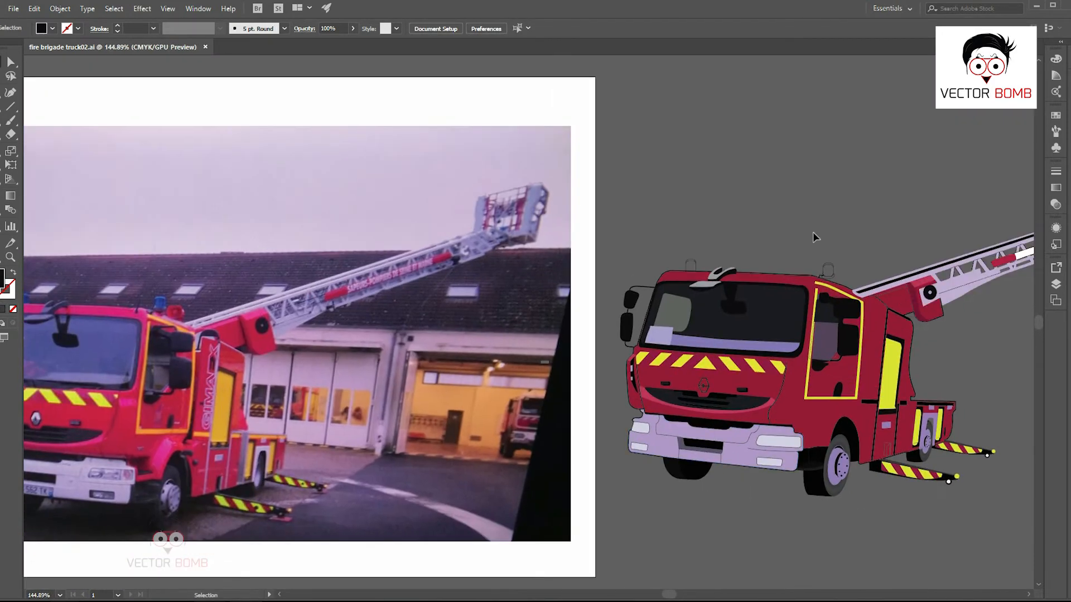
- Draw a curved highlight shape along the upper edge of the lower door mirror with the Pen tool
{"action": "left_click_drag", "start_coordinate": [813, 233], "coordinate": [623, 213]}
{"action": "left_click_drag", "start_coordinate": [659, 303], "coordinate": [892, 303]}
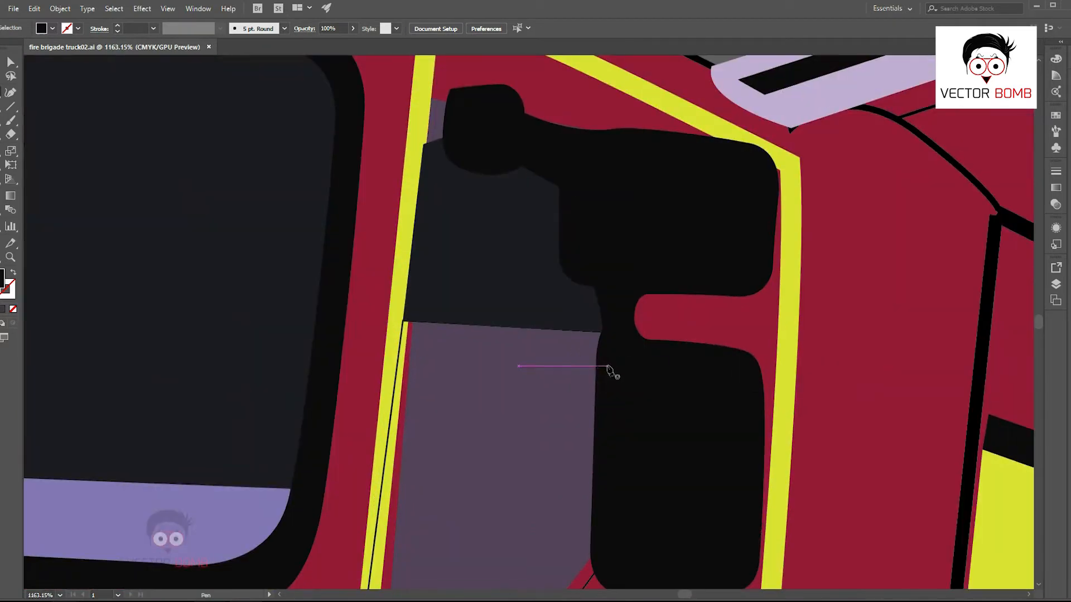
{"action": "left_click_drag", "start_coordinate": [719, 369], "coordinate": [757, 376]}
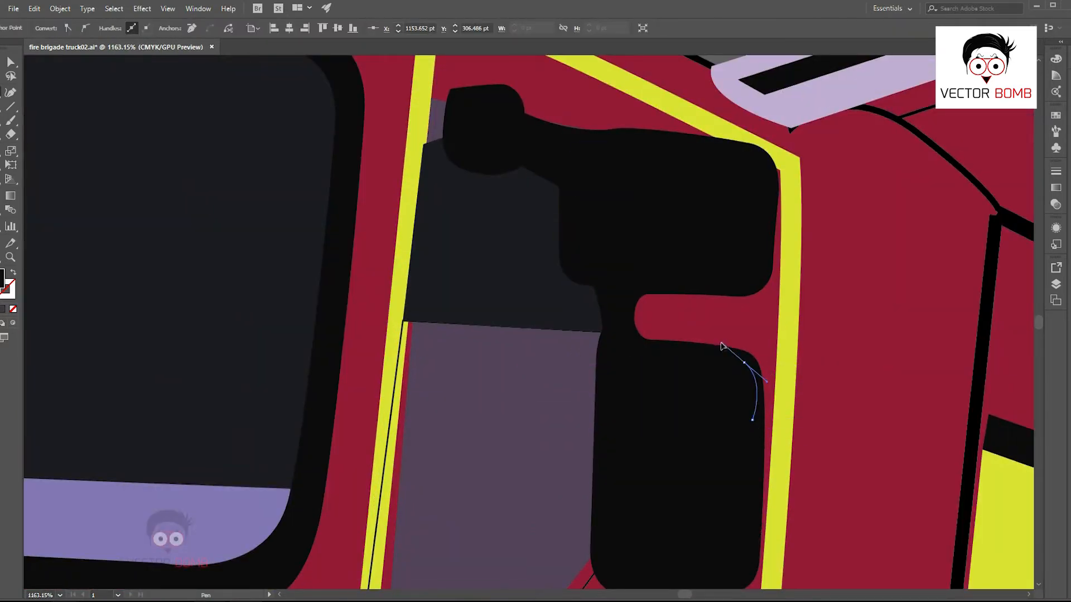
{"action": "left_click", "coordinate": [607, 363]}
{"action": "left_click_drag", "start_coordinate": [697, 424], "coordinate": [580, 424]}
{"action": "left_click_drag", "start_coordinate": [536, 389], "coordinate": [546, 173]}
- Fill the lower mirror's highlight with grey and set its opacity to 50%
{"action": "key", "text": "i"}
{"action": "left_click", "coordinate": [478, 407]}
{"action": "left_click_drag", "start_coordinate": [669, 212], "coordinate": [753, 212]}
{"action": "double_click", "coordinate": [4, 276]}
{"action": "left_click", "coordinate": [624, 194]}
{"action": "left_click", "coordinate": [622, 226]}
{"action": "left_click", "coordinate": [894, 187]}
{"action": "left_click_drag", "start_coordinate": [493, 306], "coordinate": [357, 306]}
{"action": "left_click_drag", "start_coordinate": [495, 372], "coordinate": [636, 373]}
{"action": "left_click", "coordinate": [561, 208]}
{"action": "left_click", "coordinate": [333, 28]}
{"action": "type", "text": "50"}
{"action": "key", "text": "Return"}
- Draw a matching grey semi-transparent highlight along the upper edge of the upper door mirror
{"action": "left_click", "coordinate": [886, 396], "text": "ctrl"}
{"action": "left_click_drag", "start_coordinate": [915, 407], "coordinate": [791, 407]}
{"action": "left_click_drag", "start_coordinate": [883, 357], "coordinate": [976, 357]}
{"action": "left_click_drag", "start_coordinate": [605, 313], "coordinate": [518, 404]}
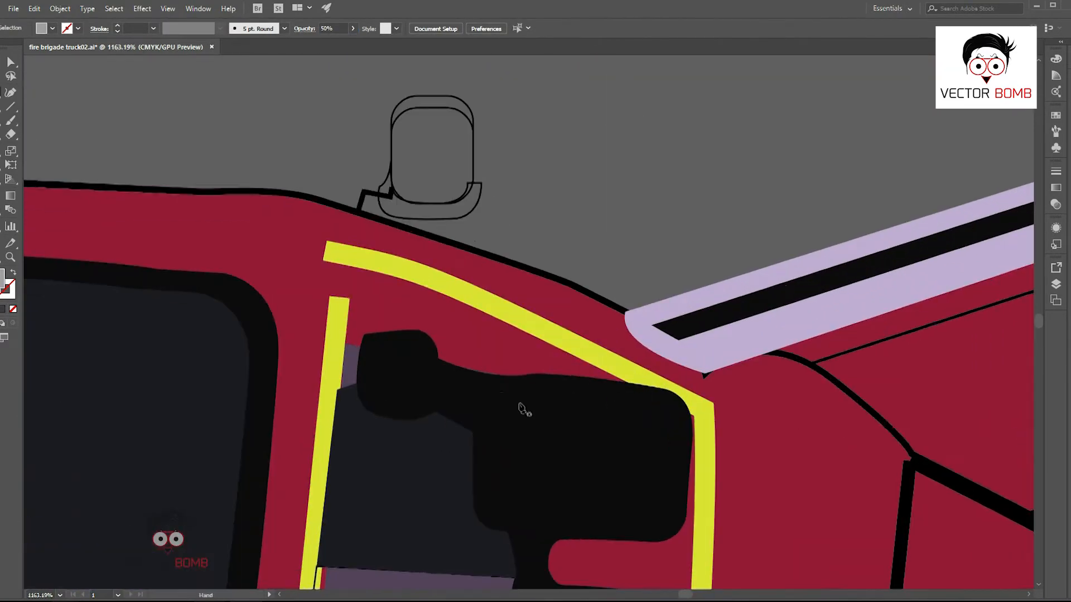
{"action": "left_click", "coordinate": [492, 383]}
{"action": "key", "text": "Return"}
{"action": "left_click", "coordinate": [610, 290]}
{"action": "key", "text": "p"}
{"action": "left_click_drag", "start_coordinate": [610, 291], "coordinate": [549, 303]}
{"action": "left_click_drag", "start_coordinate": [549, 304], "coordinate": [598, 306]}
{"action": "left_click_drag", "start_coordinate": [516, 354], "coordinate": [718, 332]}
{"action": "left_click_drag", "start_coordinate": [903, 357], "coordinate": [981, 360]}
- Draw a small grey highlight on the black mirror base below the door window, matching the mirror highlights
{"action": "left_click_drag", "start_coordinate": [981, 363], "coordinate": [518, 389]}
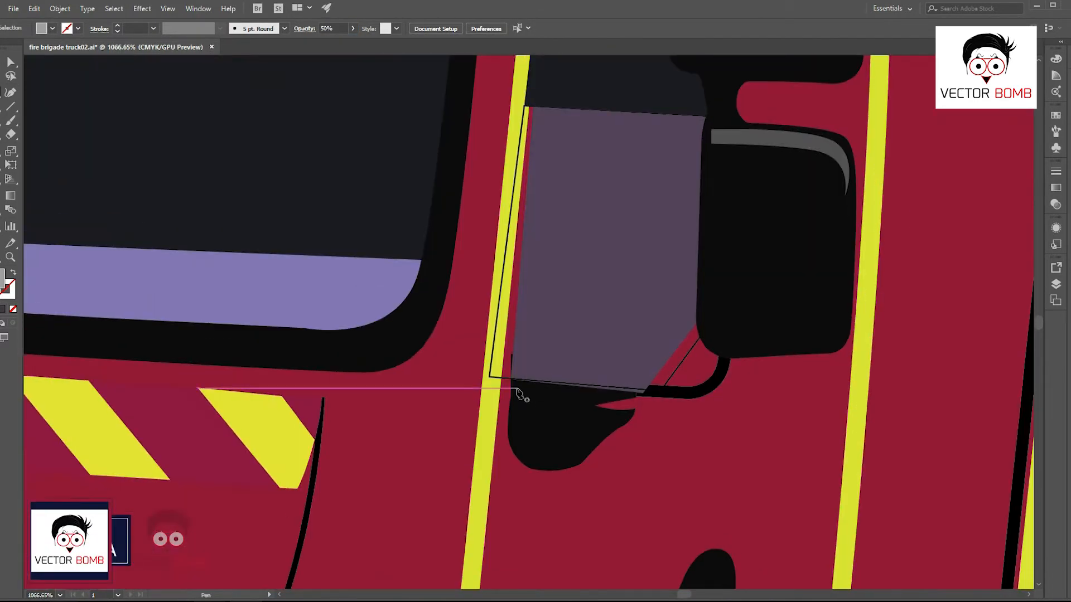
{"action": "left_click", "coordinate": [515, 388]}
{"action": "left_click", "coordinate": [513, 410]}
{"action": "left_click", "coordinate": [781, 143]}
{"action": "key", "text": "v"}
{"action": "left_click", "coordinate": [757, 461]}
{"action": "left_click_drag", "start_coordinate": [756, 461], "coordinate": [675, 460]}
{"action": "left_click", "coordinate": [674, 196]}
{"action": "left_click", "coordinate": [715, 409]}
{"action": "left_click_drag", "start_coordinate": [429, 341], "coordinate": [391, 342]}
- Trace the small four-sided highlight patch between the warning stripes and the cab door on the reference photo
{"action": "left_click_drag", "start_coordinate": [273, 491], "coordinate": [785, 343]}
{"action": "left_click_drag", "start_coordinate": [563, 351], "coordinate": [655, 378]}
{"action": "key", "text": "p"}
{"action": "left_click_drag", "start_coordinate": [212, 338], "coordinate": [286, 368]}
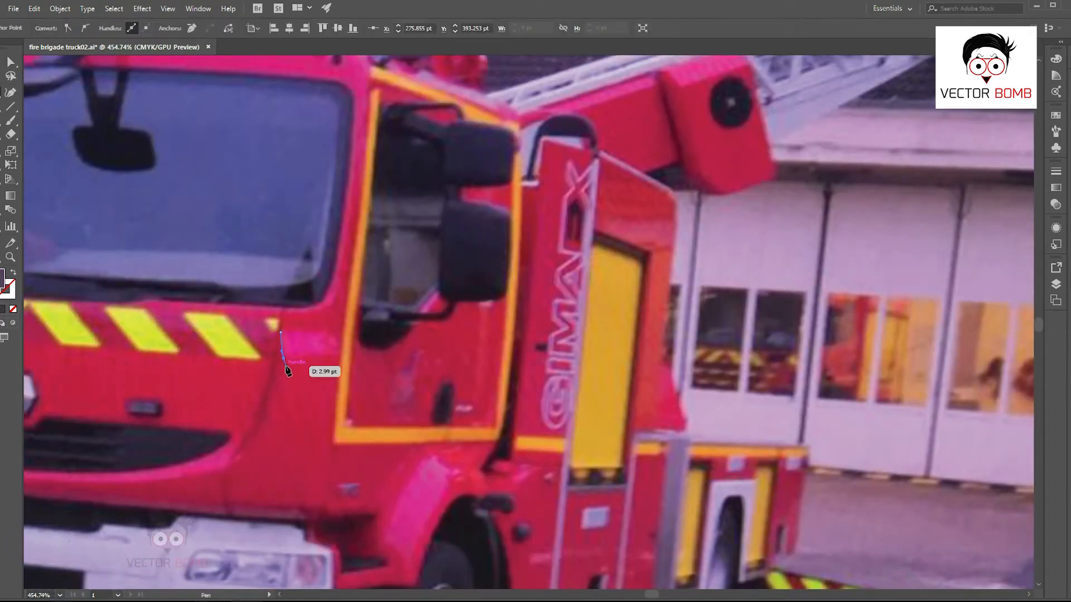
{"action": "left_click", "coordinate": [329, 333]}
{"action": "left_click", "coordinate": [281, 333]}
- Trace the curved body crease beside the last warning stripe with a 1 pt black stroke and a tapered width profile
{"action": "left_click", "coordinate": [283, 314], "text": "ctrl"}
{"action": "left_click", "coordinate": [284, 309]}
{"action": "left_click_drag", "start_coordinate": [233, 461], "coordinate": [196, 487]}
{"action": "key", "text": "v"}
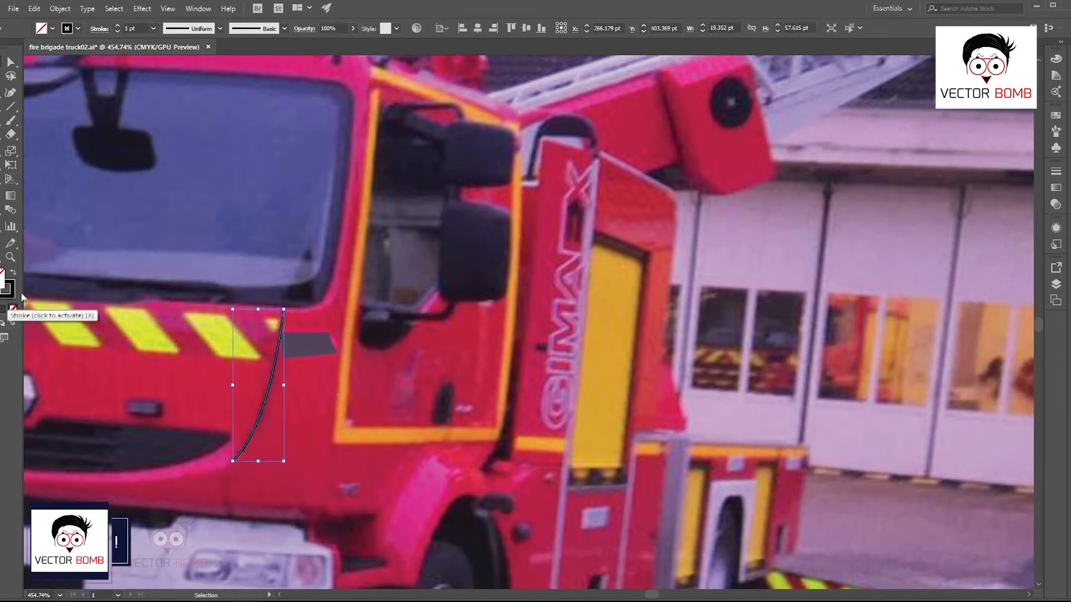
{"action": "left_click", "coordinate": [182, 138]}
- Move the traced crease and highlight patch from the photo onto the vector truck, beside the last warning stripe
{"action": "key", "text": "ctrl+0"}
{"action": "left_click", "coordinate": [204, 337]}
{"action": "left_click", "coordinate": [214, 321], "text": "shift"}
{"action": "left_click_drag", "start_coordinate": [214, 321], "coordinate": [796, 302]}
{"action": "scroll", "coordinate": [832, 294], "scroll_direction": "up", "scroll_amount": 5}
{"action": "left_click_drag", "start_coordinate": [621, 379], "coordinate": [628, 317]}
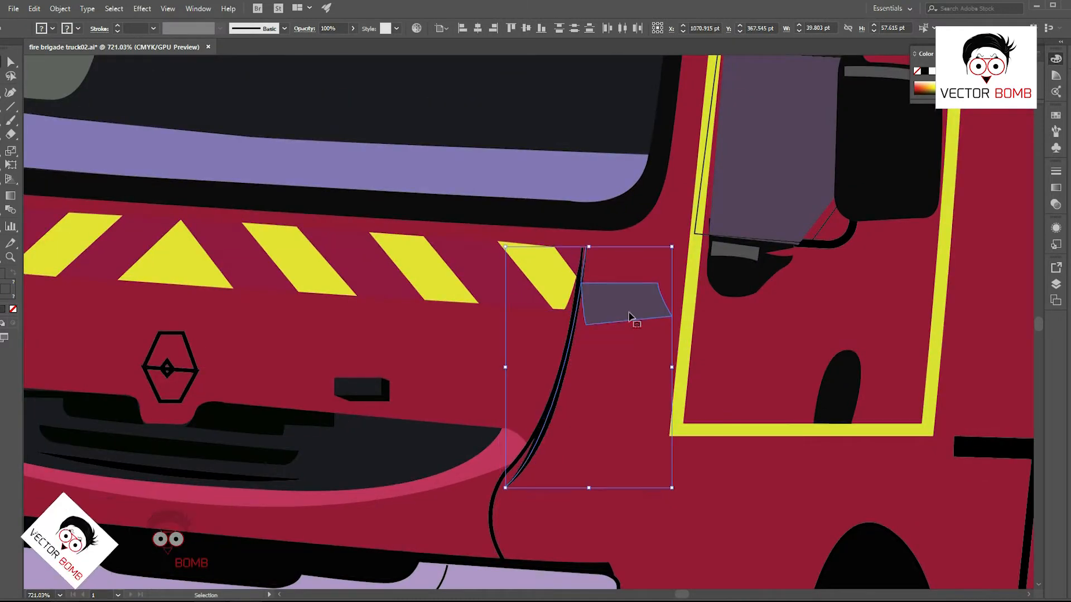
- Delete the old black crease curve beside the grille and keep the new one
{"action": "key", "text": "Delete"}
{"action": "key", "text": "ctrl+z"}
{"action": "left_click", "coordinate": [523, 453]}
{"action": "key", "text": "Delete"}
{"action": "scroll", "coordinate": [647, 443], "scroll_direction": "down", "scroll_amount": 3}
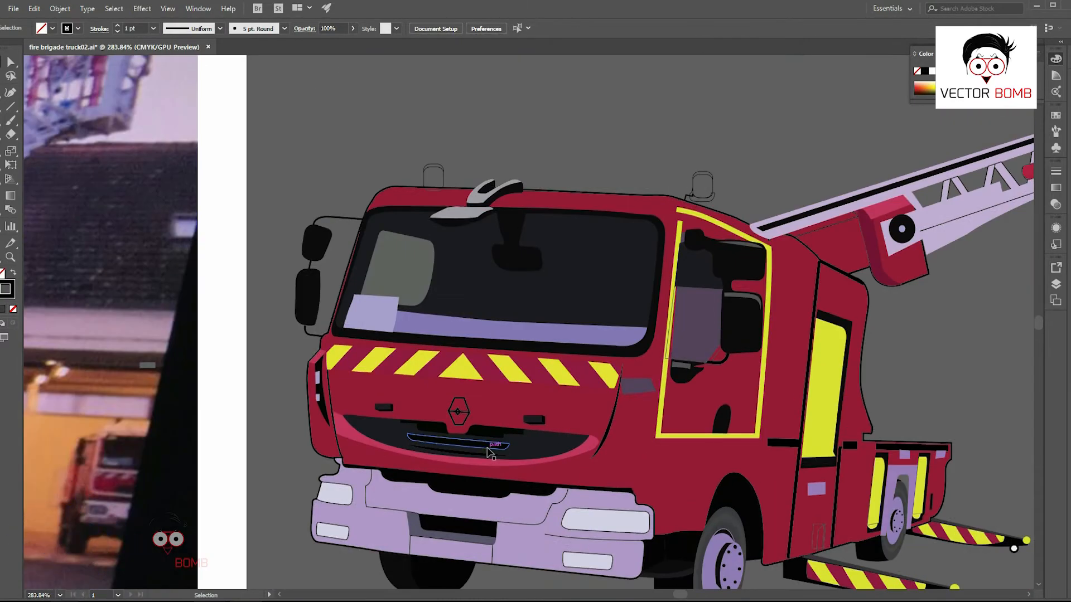
- Recolour the highlight patch beside the stripes with the light pinkish red of the grille trim
{"action": "left_click", "coordinate": [632, 385]}
{"action": "key", "text": "i"}
{"action": "left_click", "coordinate": [505, 461]}
{"action": "key", "text": "v"}
{"action": "key", "text": "ctrl+shift+a"}
- Give the crease line a dark red stroke and expand its tapered appearance into a filled shape
{"action": "scroll", "coordinate": [540, 373], "scroll_direction": "down", "scroll_amount": 3}
{"action": "left_click_drag", "start_coordinate": [368, 463], "coordinate": [639, 494]}
{"action": "left_click_drag", "start_coordinate": [210, 458], "coordinate": [909, 415]}
{"action": "scroll", "coordinate": [909, 415], "scroll_direction": "up", "scroll_amount": 4}
{"action": "left_click_drag", "start_coordinate": [909, 415], "coordinate": [693, 449]}
{"action": "double_click", "coordinate": [6, 289]}
{"action": "left_click", "coordinate": [766, 240]}
{"action": "key", "text": "Return"}
{"action": "left_click", "coordinate": [35, 11]}
{"action": "mouse_move", "coordinate": [59, 9]}
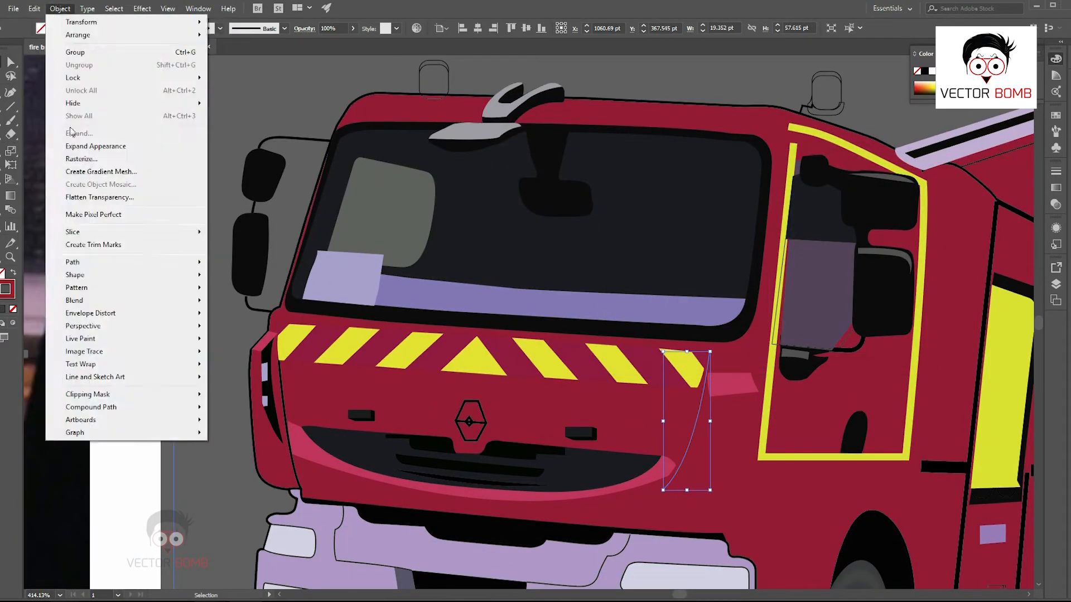
{"action": "left_click", "coordinate": [71, 134]}
{"action": "key", "text": "Return"}
- Fill the expanded crease shape with a darker red than the bodywork
{"action": "double_click", "coordinate": [2, 279]}
{"action": "left_click", "coordinate": [741, 273]}
{"action": "left_click", "coordinate": [896, 186]}
{"action": "key", "text": "ctrl+shift+a"}
- Draw a short curve that continues the crease from the grille's end down to the bumper
{"action": "left_click_drag", "start_coordinate": [629, 480], "coordinate": [719, 355]}
{"action": "left_click", "coordinate": [662, 370]}
{"action": "left_click_drag", "start_coordinate": [645, 370], "coordinate": [675, 372]}
{"action": "left_click", "coordinate": [669, 377]}
{"action": "left_click", "coordinate": [739, 446]}
{"action": "mouse_move", "coordinate": [742, 448]}
{"action": "left_mouse_down"}
{"action": "mouse_move", "coordinate": [602, 433]}
{"action": "mouse_move", "coordinate": [683, 454]}
{"action": "mouse_move", "coordinate": [658, 433]}
{"action": "left_mouse_up"}
{"action": "key", "text": "p"}
{"action": "left_click", "coordinate": [530, 273]}
{"action": "left_click_drag", "start_coordinate": [514, 364], "coordinate": [545, 409]}
- Try a width profile on the short crease curve and expand its appearance
{"action": "key", "text": "v"}
{"action": "left_click", "coordinate": [220, 28]}
{"action": "left_click", "coordinate": [180, 75]}
{"action": "left_click", "coordinate": [59, 9]}
{"action": "left_click", "coordinate": [81, 129]}
{"action": "key", "text": "ctrl+z"}
{"action": "key", "text": "ctrl+z"}
{"action": "left_click", "coordinate": [59, 8]}
{"action": "left_click", "coordinate": [81, 146]}
{"action": "key", "text": "ctrl+z"}
- Apply a width profile tapered at both ends to the short crease curve and expand its appearance
{"action": "left_click", "coordinate": [220, 28]}
{"action": "left_click", "coordinate": [176, 69]}
{"action": "left_click", "coordinate": [59, 8]}
{"action": "left_click", "coordinate": [72, 145]}
{"action": "scroll", "coordinate": [478, 297], "scroll_direction": "up", "scroll_amount": 3, "text": "alt"}
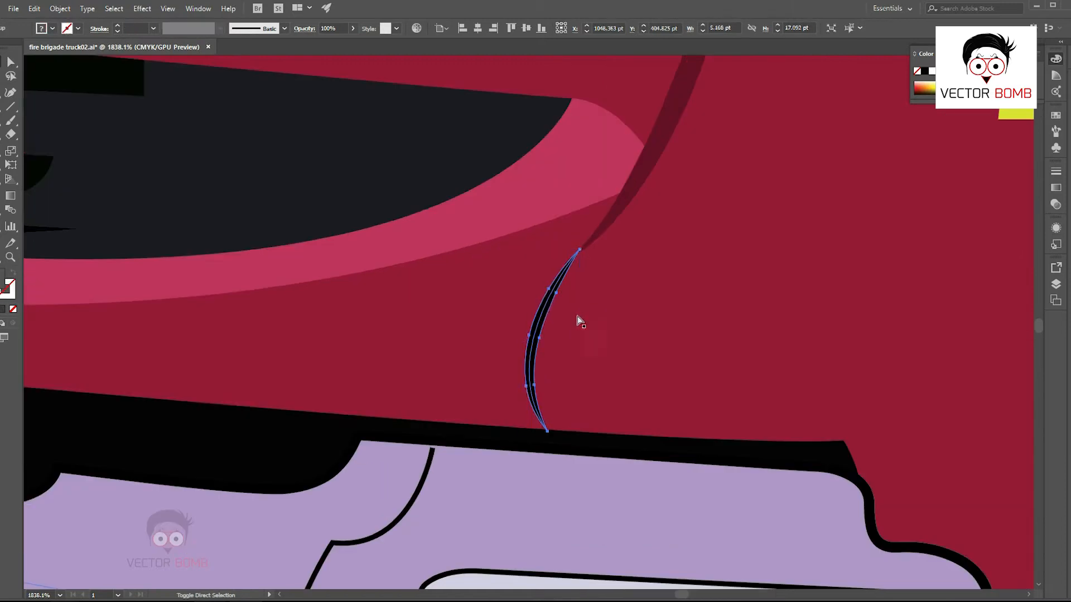
- Match the short crease shape's fill to the dark red of the upper crease
{"action": "left_click", "coordinate": [547, 311]}
{"action": "left_click", "coordinate": [631, 191], "text": "ctrl"}
{"action": "scroll", "coordinate": [669, 423], "scroll_direction": "down", "scroll_amount": 7, "text": "alt"}
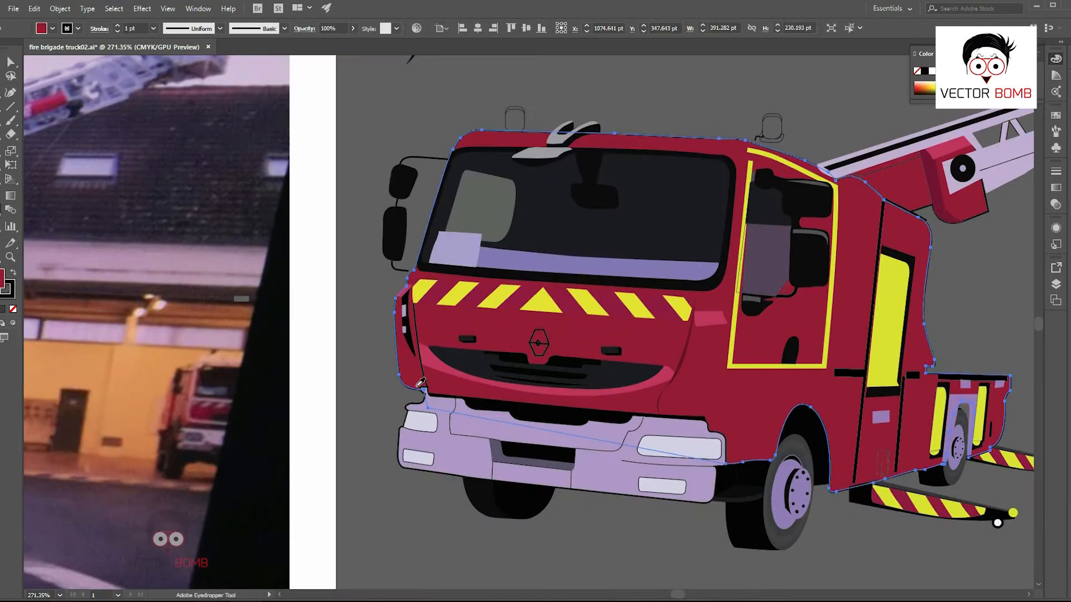
{"action": "left_click", "coordinate": [669, 524], "text": "ctrl"}
- Adjust the corner points of the pinkish red highlight patch so it fits between the crease and the door frame
{"action": "scroll", "coordinate": [669, 524], "scroll_direction": "down", "scroll_amount": 2, "text": "alt"}
{"action": "left_click_drag", "start_coordinate": [347, 409], "coordinate": [458, 412]}
{"action": "scroll", "coordinate": [834, 396], "scroll_direction": "up", "scroll_amount": 8, "text": "alt"}
{"action": "left_click", "coordinate": [691, 300]}
{"action": "key", "text": "a"}
{"action": "left_click", "coordinate": [754, 318]}
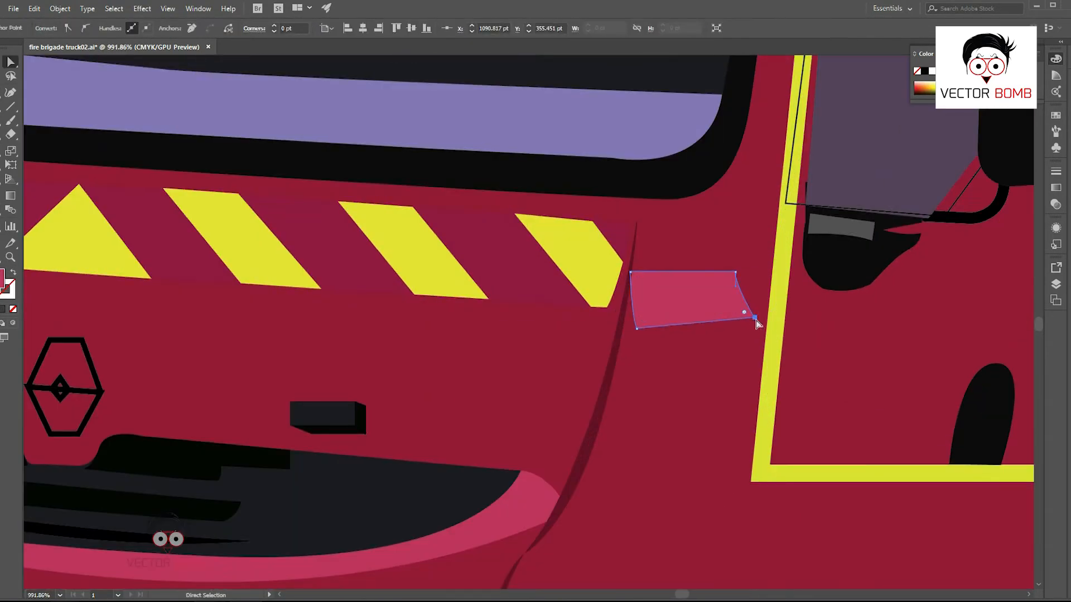
{"action": "left_click_drag", "start_coordinate": [637, 273], "coordinate": [637, 273]}
{"action": "left_click", "coordinate": [756, 307]}
{"action": "scroll", "coordinate": [742, 308], "scroll_direction": "down", "scroll_amount": 8, "text": "alt"}
- Trace the dark recess between the bumper and the front wheel arch on the reference photo, about 17 by 7 pt
{"action": "left_click_drag", "start_coordinate": [322, 341], "coordinate": [470, 417]}
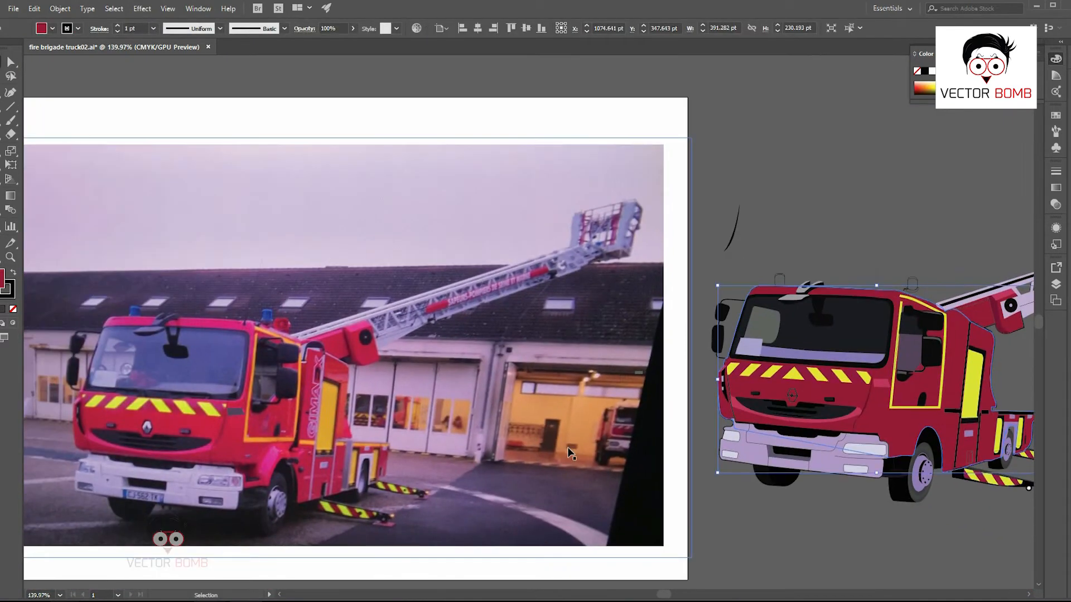
{"action": "scroll", "coordinate": [356, 484], "scroll_direction": "up", "scroll_amount": 5}
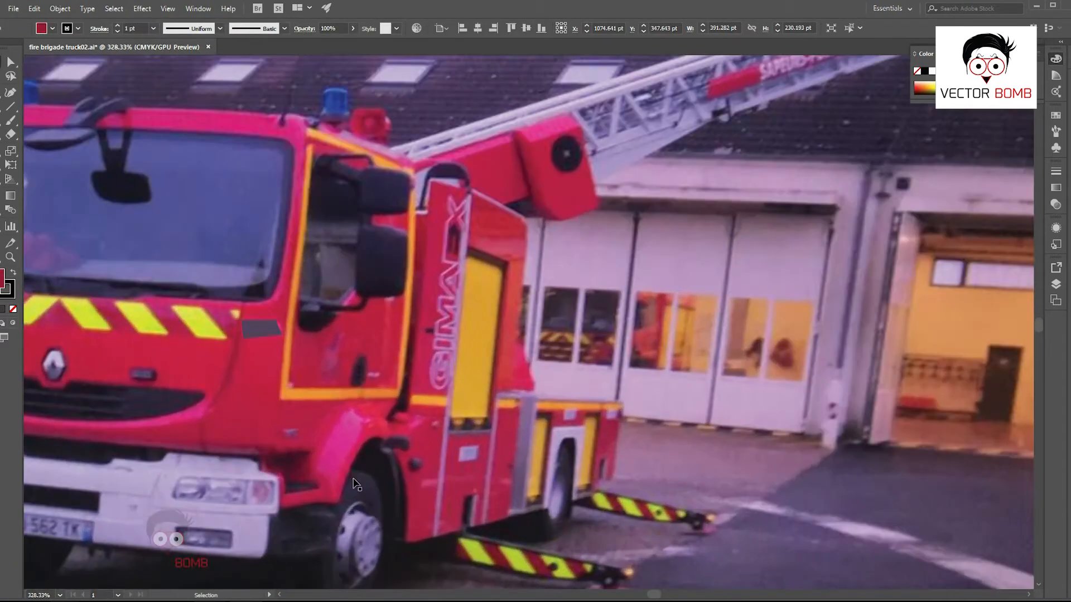
{"action": "scroll", "coordinate": [355, 484], "scroll_direction": "down", "scroll_amount": 1}
{"action": "key", "text": "p"}
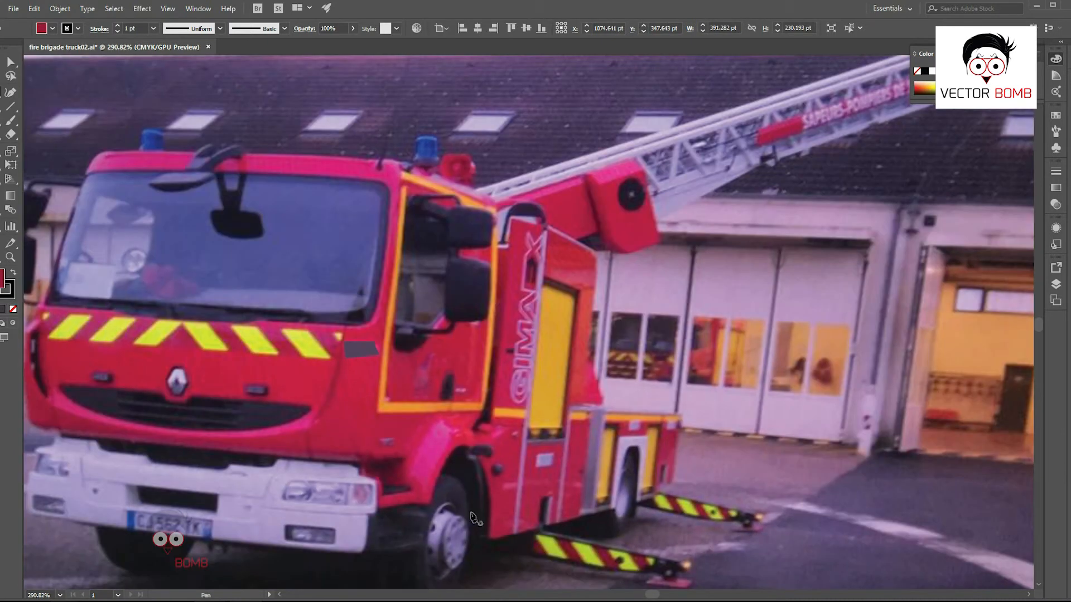
{"action": "scroll", "coordinate": [474, 518], "scroll_direction": "up", "scroll_amount": 4}
{"action": "left_click_drag", "start_coordinate": [375, 485], "coordinate": [381, 467]}
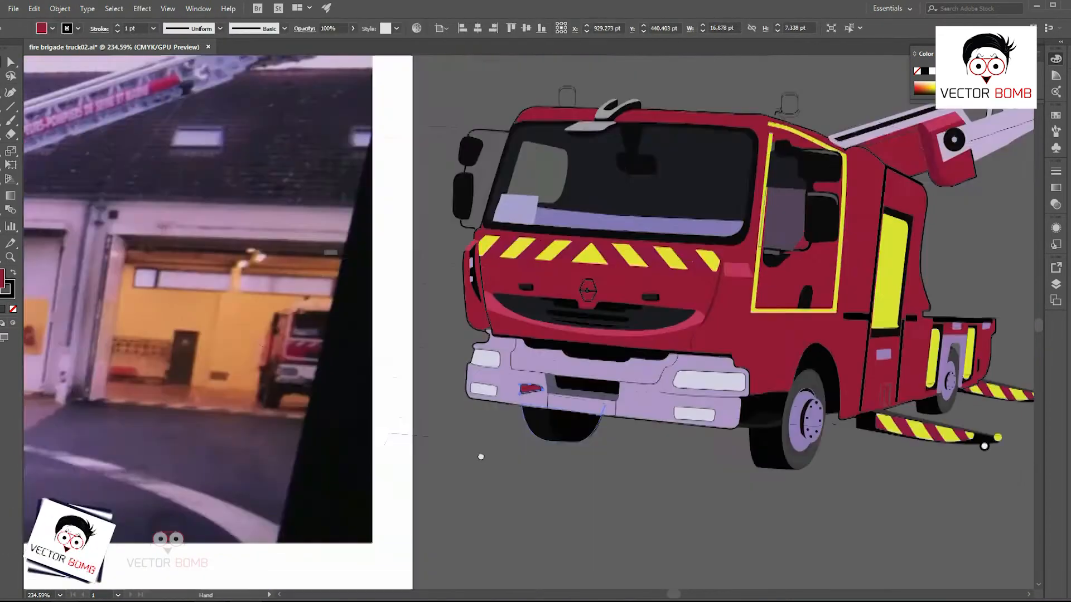
- Place the traced recess on the vector truck between the bumper and the front wheel, and fill it black
{"action": "left_click_drag", "start_coordinate": [242, 405], "coordinate": [594, 395]}
{"action": "left_click_drag", "start_coordinate": [583, 434], "coordinate": [761, 479]}
{"action": "left_click_drag", "start_coordinate": [618, 325], "coordinate": [598, 352]}
{"action": "left_click_drag", "start_coordinate": [683, 323], "coordinate": [735, 329]}
- Trace the curved highlight on the front wheel arch from the photo, about 30 by 44 pt
{"action": "left_click_drag", "start_coordinate": [640, 419], "coordinate": [426, 497]}
{"action": "left_click", "coordinate": [426, 498]}
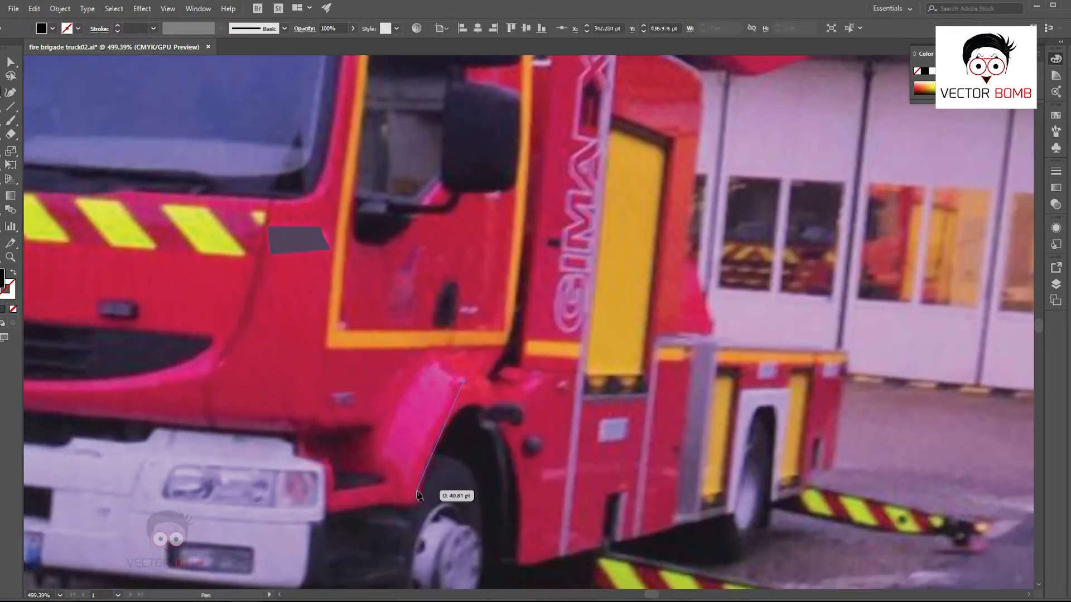
{"action": "left_click_drag", "start_coordinate": [412, 487], "coordinate": [400, 528]}
{"action": "left_click", "coordinate": [412, 486]}
{"action": "left_click_drag", "start_coordinate": [378, 456], "coordinate": [352, 459]}
{"action": "left_click", "coordinate": [378, 456]}
{"action": "left_click_drag", "start_coordinate": [430, 360], "coordinate": [470, 321]}
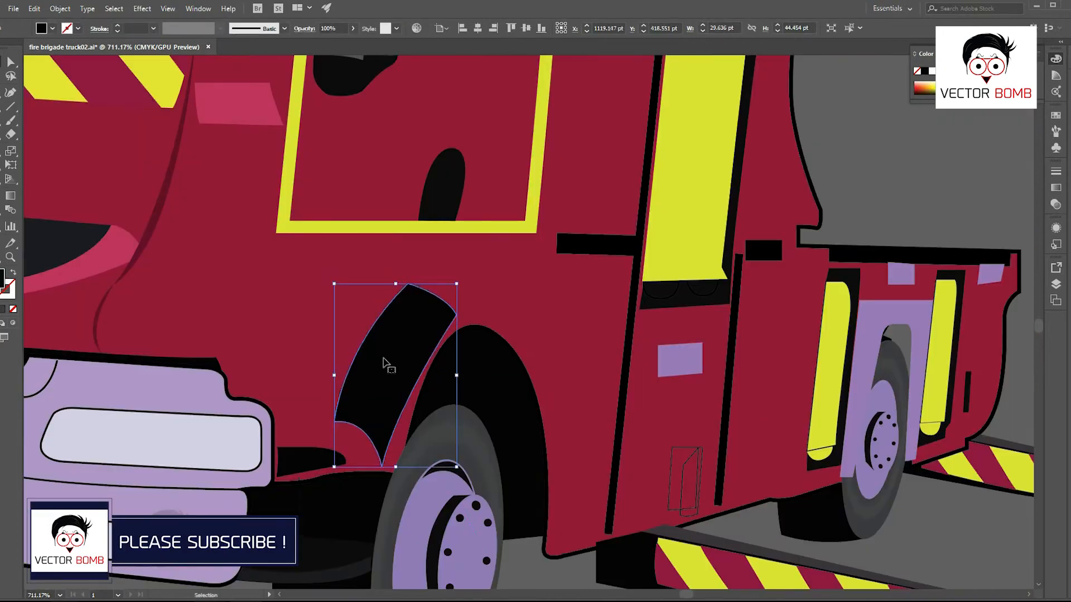
- Fit the wheel arch highlight onto the vector truck's front fender and fill it with the light pinkish red
{"action": "left_click_drag", "start_coordinate": [385, 364], "coordinate": [388, 360]}
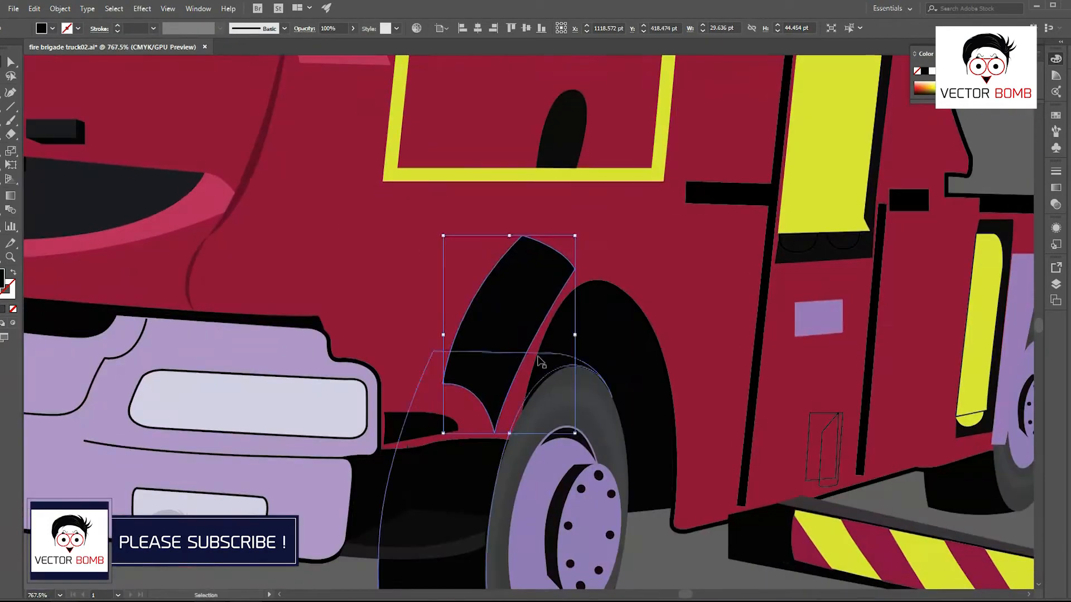
{"action": "left_click_drag", "start_coordinate": [503, 354], "coordinate": [502, 352]}
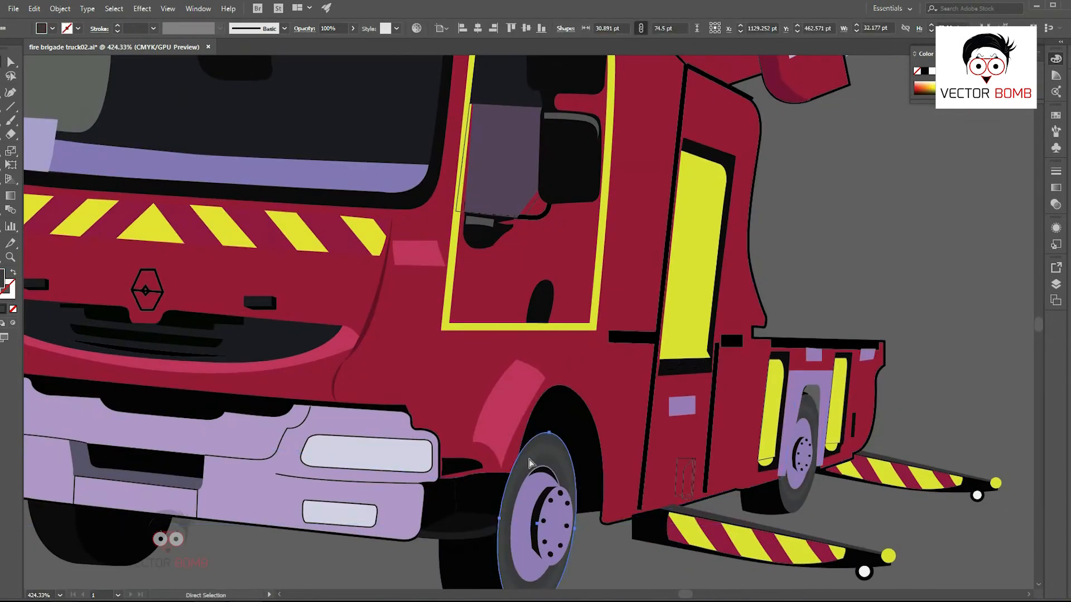
{"action": "scroll", "coordinate": [529, 463], "scroll_direction": "up", "scroll_amount": 2}
{"action": "left_click", "coordinate": [519, 431]}
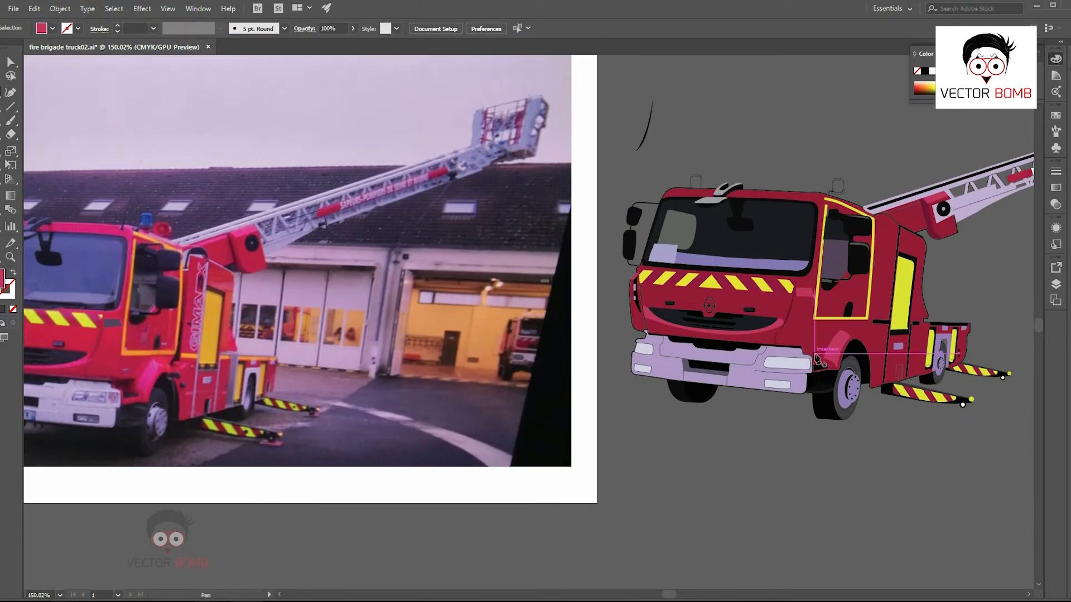
- Draw a pinkish red patch from the bumper's upper corner to the front wheel arch
{"action": "scroll", "coordinate": [817, 359], "scroll_direction": "up", "scroll_amount": 4}
{"action": "left_click", "coordinate": [754, 329]}
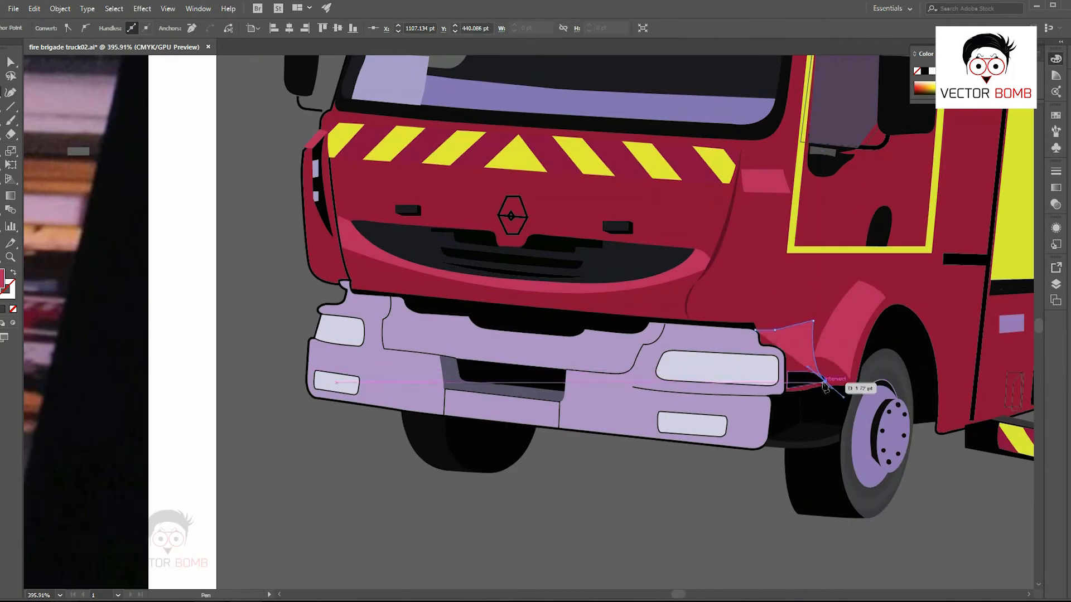
{"action": "left_click", "coordinate": [824, 383]}
{"action": "scroll", "coordinate": [814, 387], "scroll_direction": "up", "scroll_amount": 2}
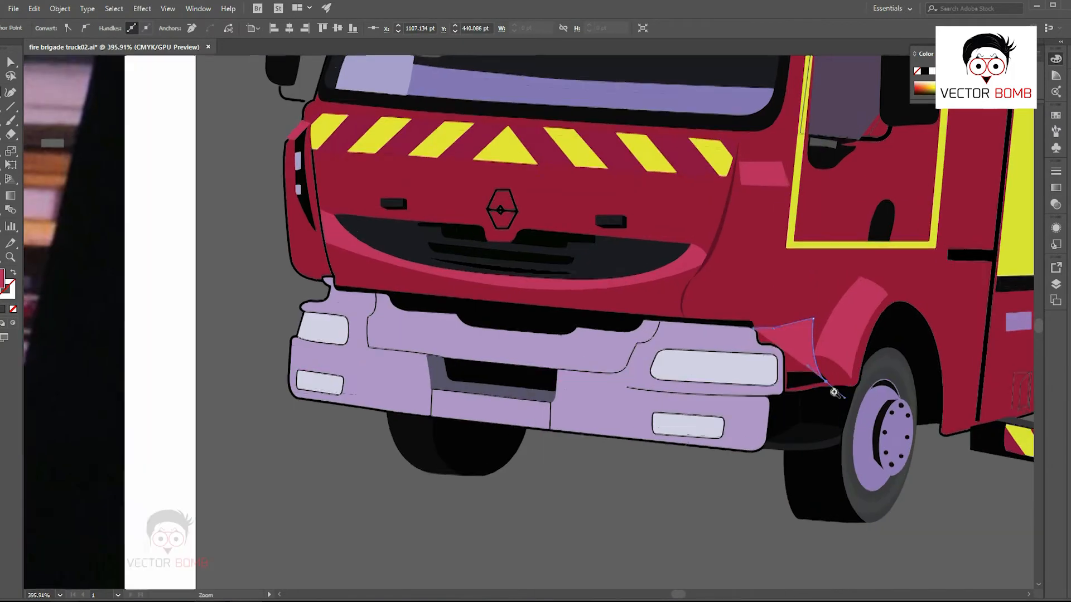
- Recolour the patch between the bumper and wheel arch with a red sampled from the truck
{"action": "left_click", "coordinate": [727, 303]}
{"action": "key", "text": "i"}
{"action": "left_click", "coordinate": [715, 313]}
{"action": "left_click", "coordinate": [715, 297]}
{"action": "key", "text": "a"}
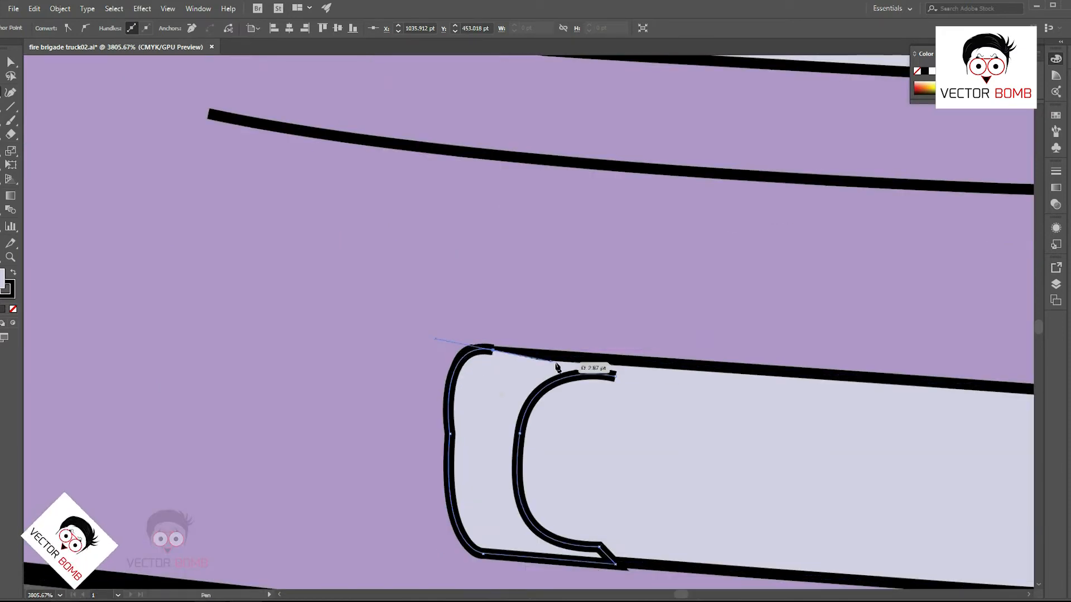
- Add side edge shapes to the bumper lamps by tracing one fog lamp's end and offsetting copies of the other fog lamp and headlamp
{"action": "left_click_drag", "start_coordinate": [625, 366], "coordinate": [628, 411]}
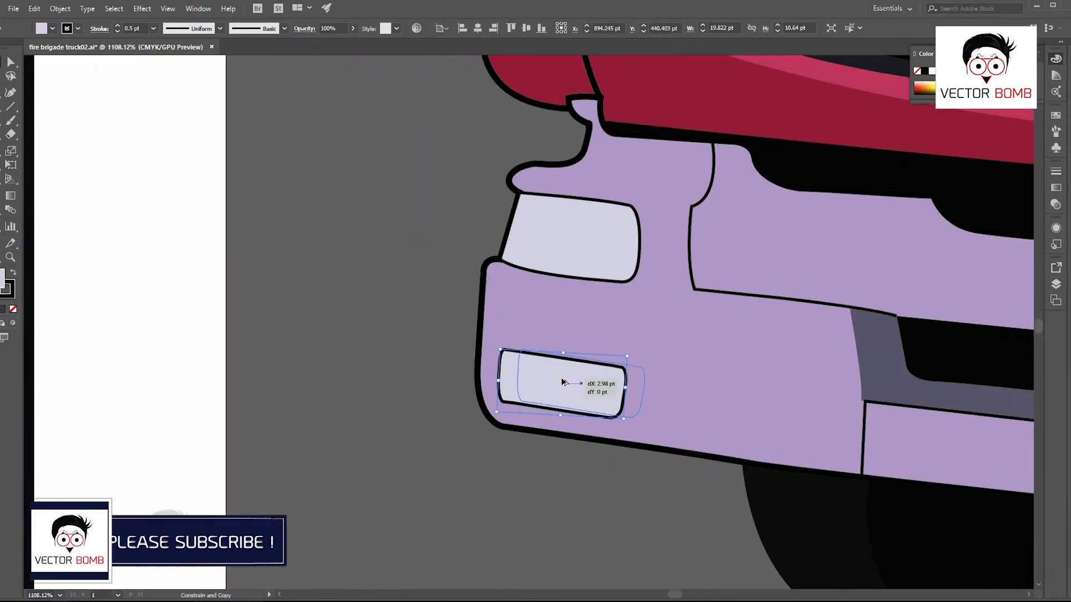
{"action": "left_click_drag", "start_coordinate": [563, 377], "coordinate": [508, 372]}
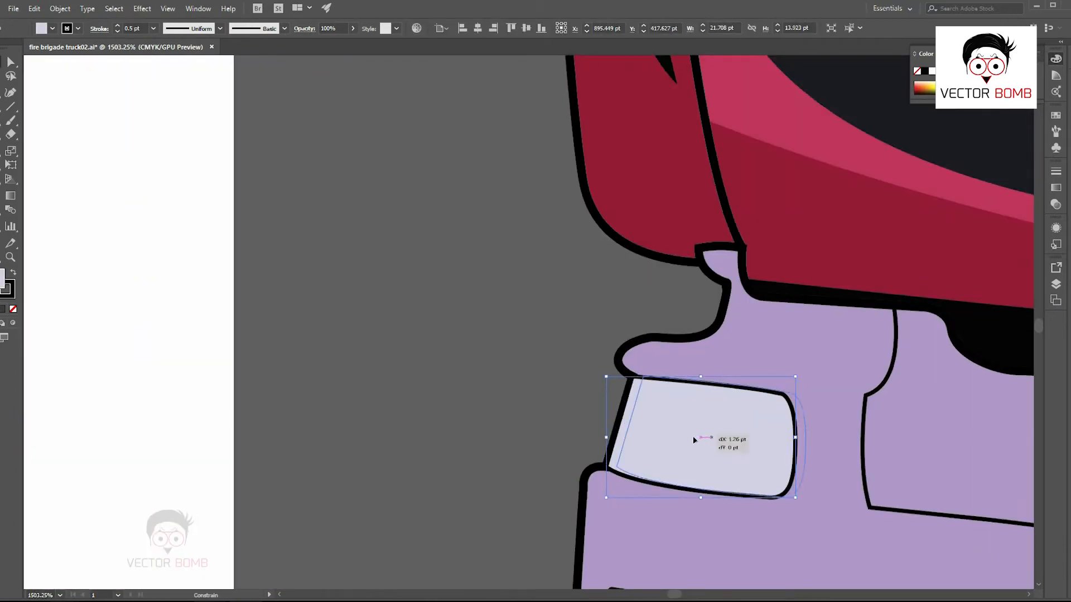
{"action": "left_click_drag", "start_coordinate": [694, 439], "coordinate": [701, 439]}
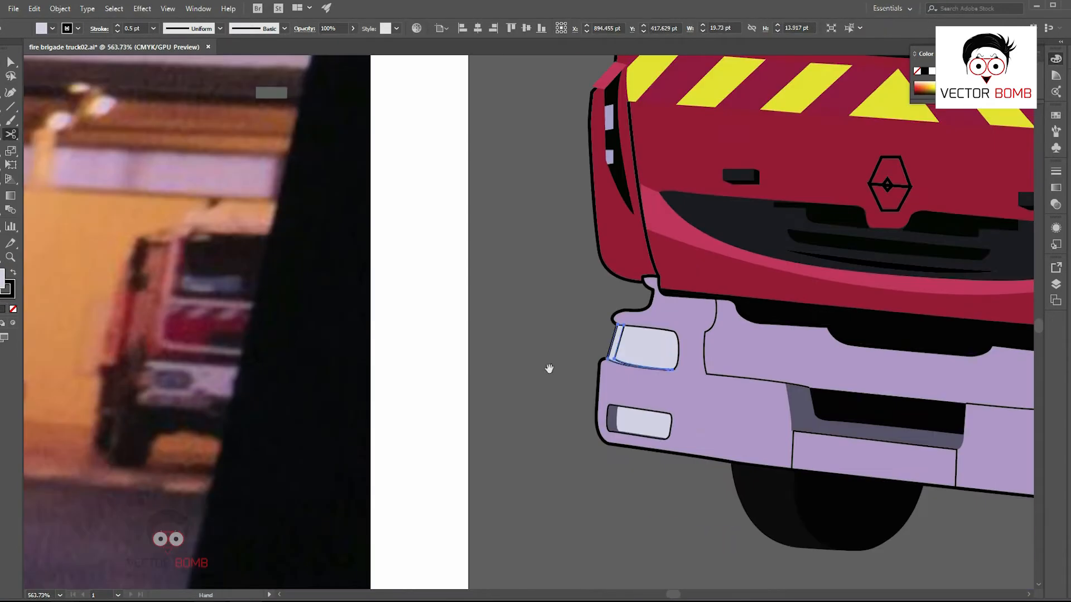
{"action": "left_click_drag", "start_coordinate": [581, 400], "coordinate": [537, 409]}
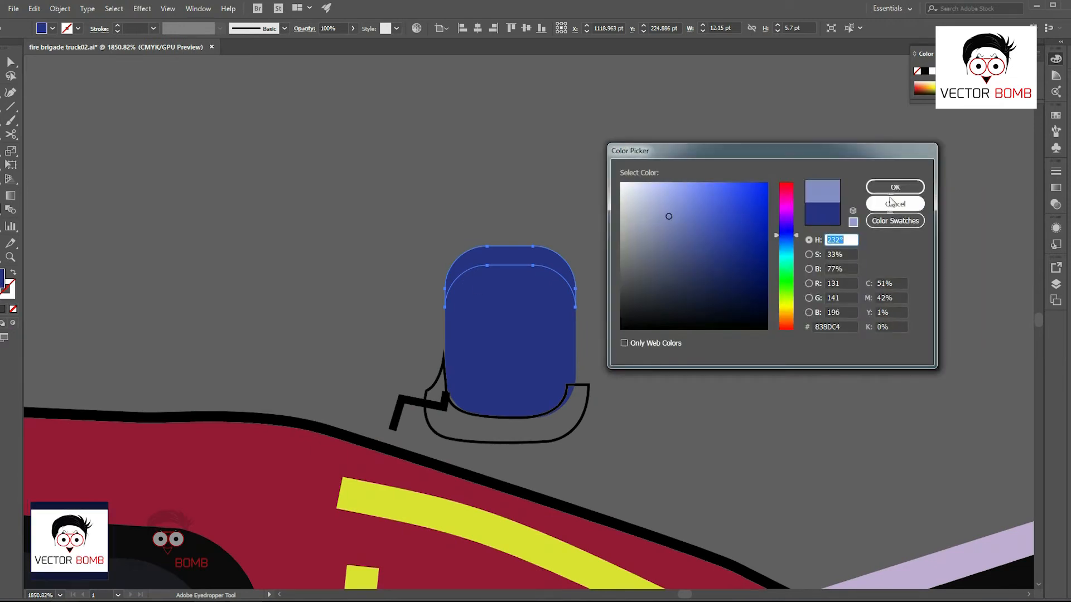
- Fill the crescent at the top of the blue roof beacon with a lighter blue
{"action": "left_click", "coordinate": [895, 187]}
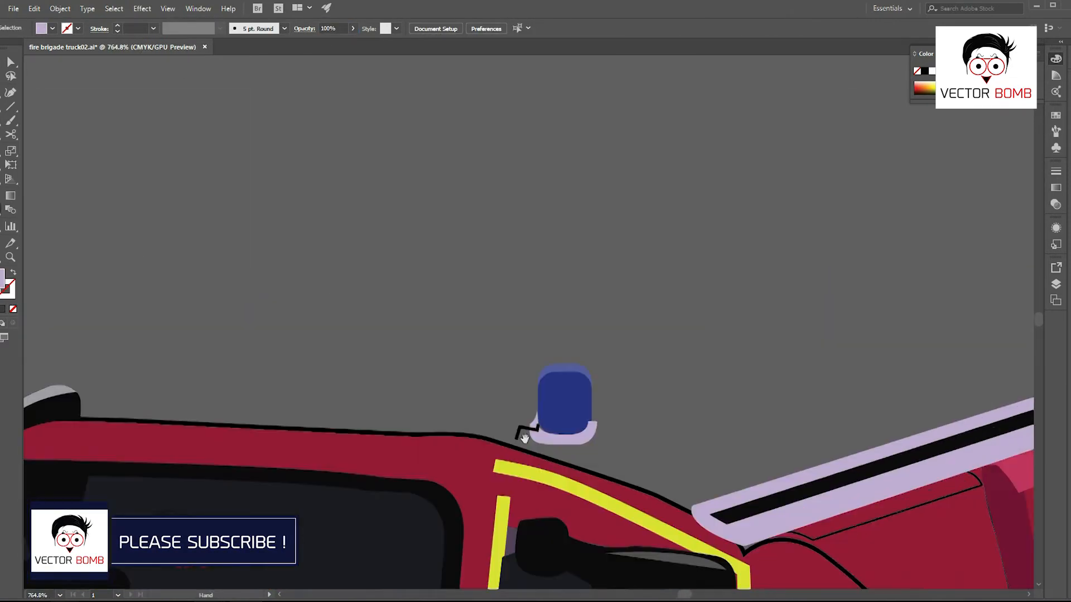
{"action": "scroll", "coordinate": [524, 438], "scroll_direction": "up", "scroll_amount": 5}
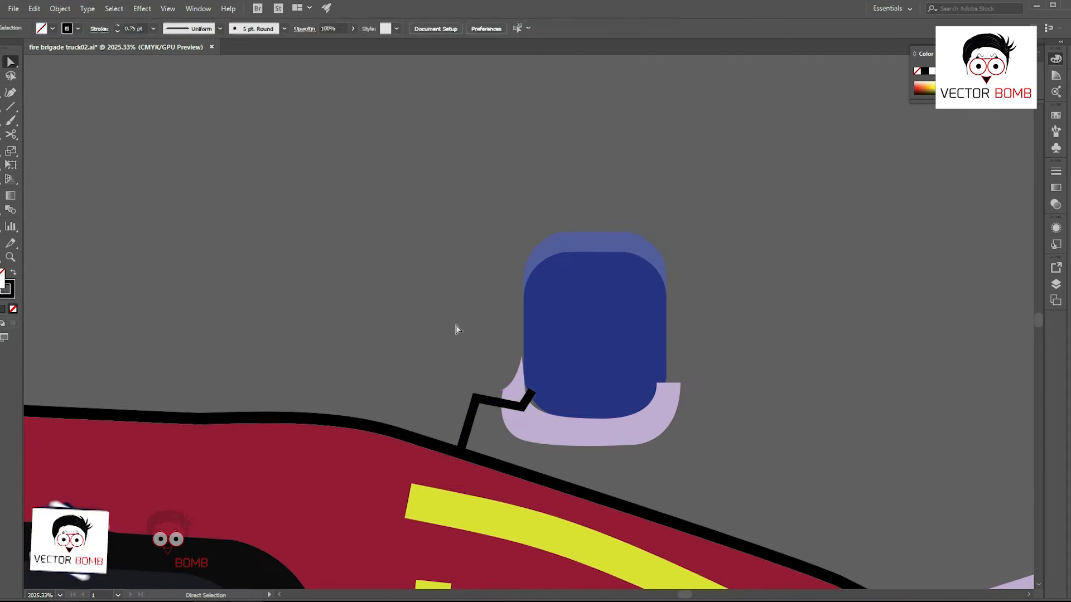
- Adjust the edge points of the lavender base so it wraps around the bottom of the blue roof beacon
{"action": "left_click_drag", "start_coordinate": [532, 429], "coordinate": [536, 430]}
{"action": "left_click", "coordinate": [525, 408], "text": "ctrl"}
{"action": "left_click_drag", "start_coordinate": [685, 397], "coordinate": [693, 386]}
{"action": "left_click", "coordinate": [729, 416]}
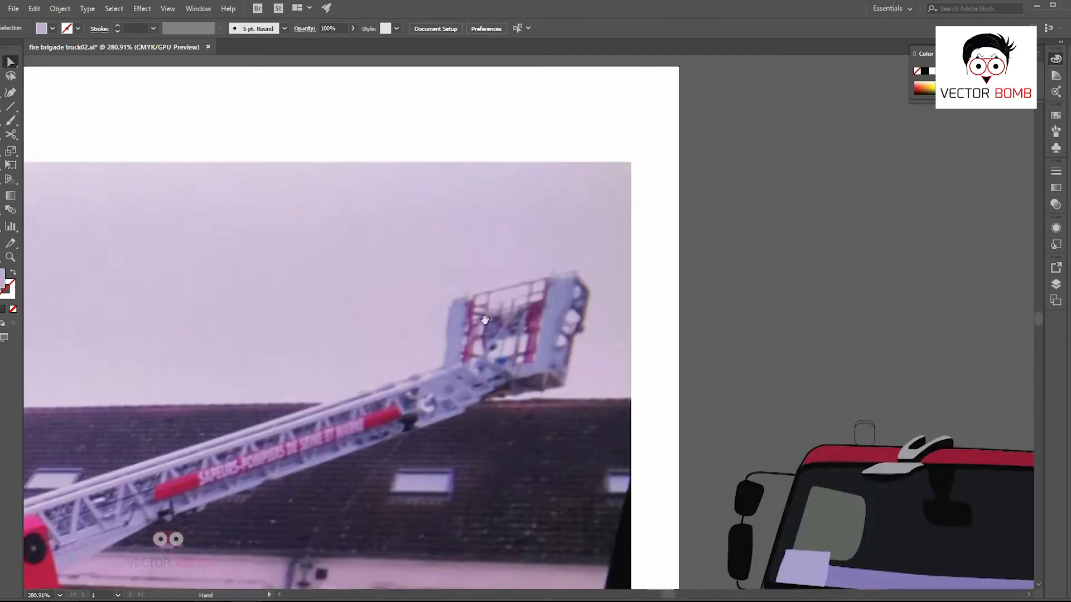
- Split the beacon's body with an offset copy of its shape and fill the side part with a sampled lighter blue
{"action": "left_click_drag", "start_coordinate": [334, 486], "coordinate": [253, 310]}
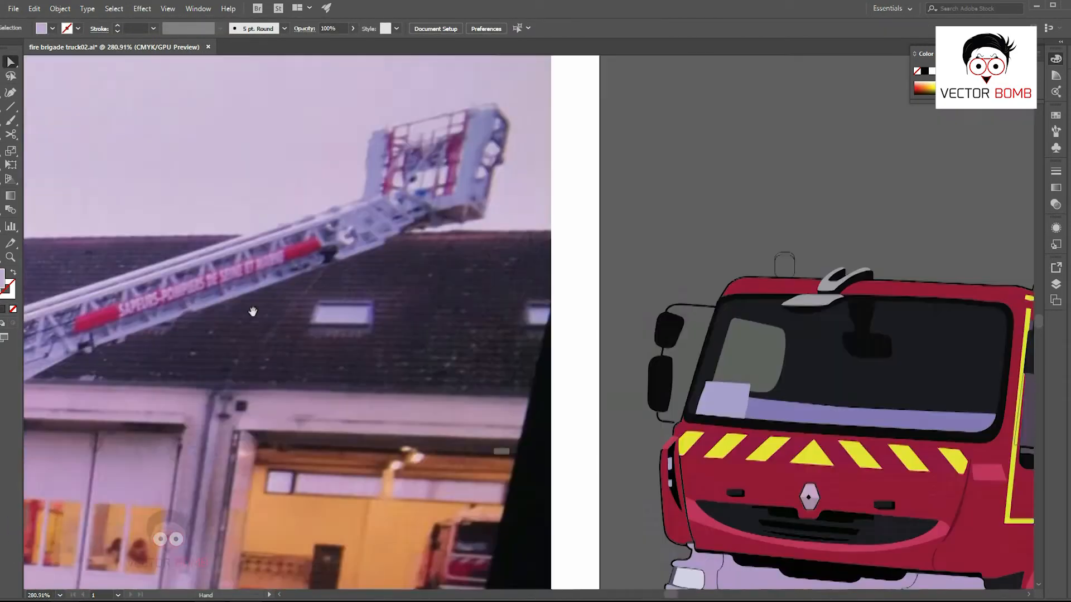
{"action": "left_click_drag", "start_coordinate": [446, 349], "coordinate": [597, 358]}
{"action": "left_click_drag", "start_coordinate": [448, 333], "coordinate": [492, 338]}
{"action": "left_click", "coordinate": [534, 337], "text": "shift"}
{"action": "key", "text": "shift+m"}
{"action": "key", "text": "i"}
{"action": "left_click", "coordinate": [485, 282]}
- Give the beacon's top crescent a paler blue and resize it to fit the beacon
{"action": "key", "text": "v"}
{"action": "left_click", "coordinate": [564, 323]}
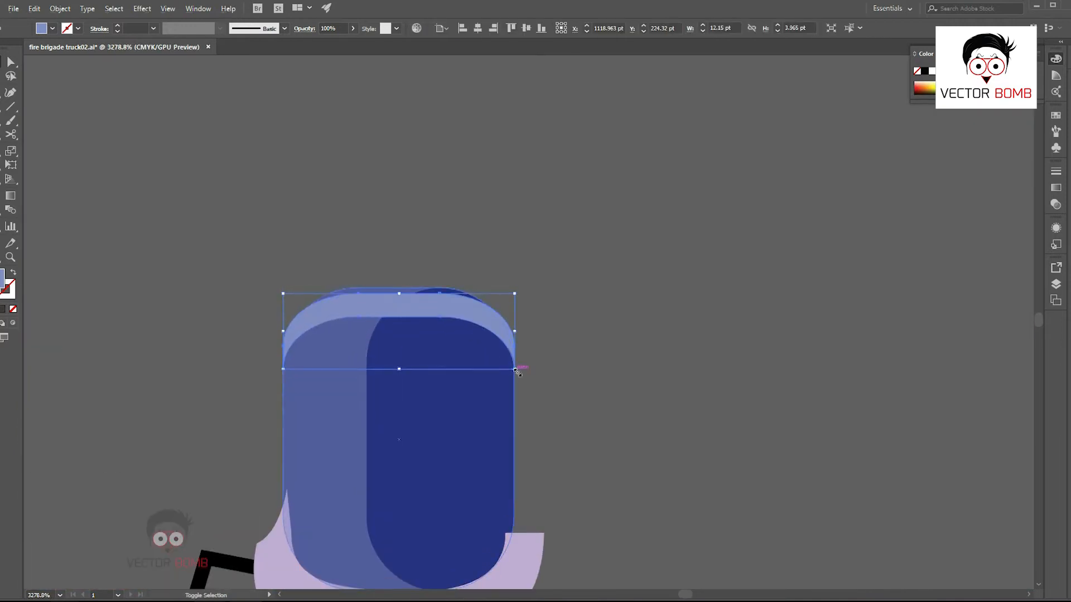
{"action": "left_click_drag", "start_coordinate": [515, 369], "coordinate": [500, 367]}
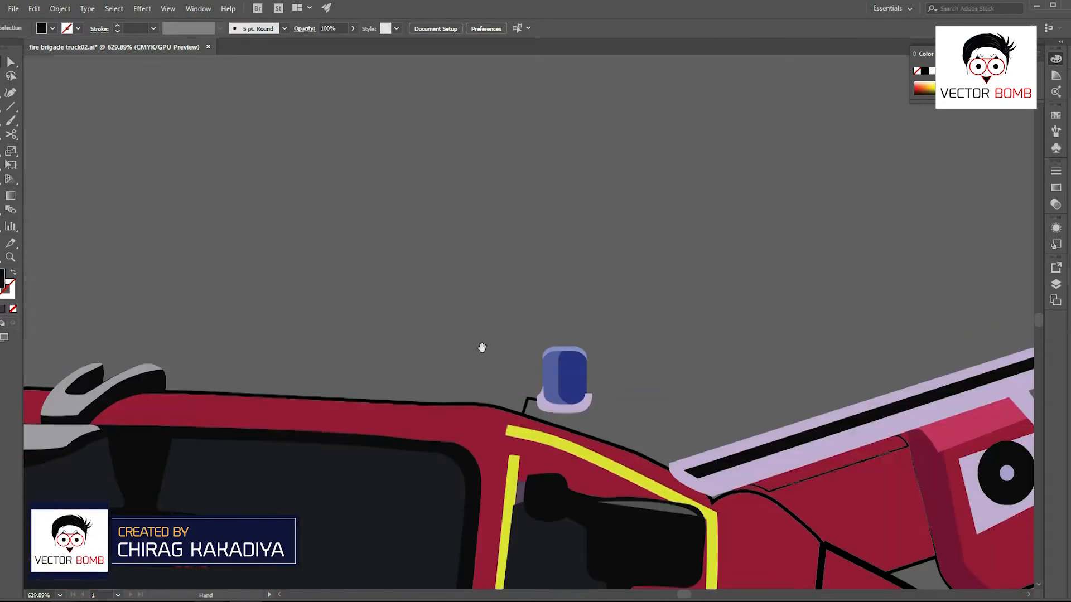
- Draw a curved black antenna rising from the cab roof beside the beacon and give its stroke a tapered width profile
{"action": "left_click_drag", "start_coordinate": [542, 188], "coordinate": [607, 122]}
{"action": "key", "text": "v"}
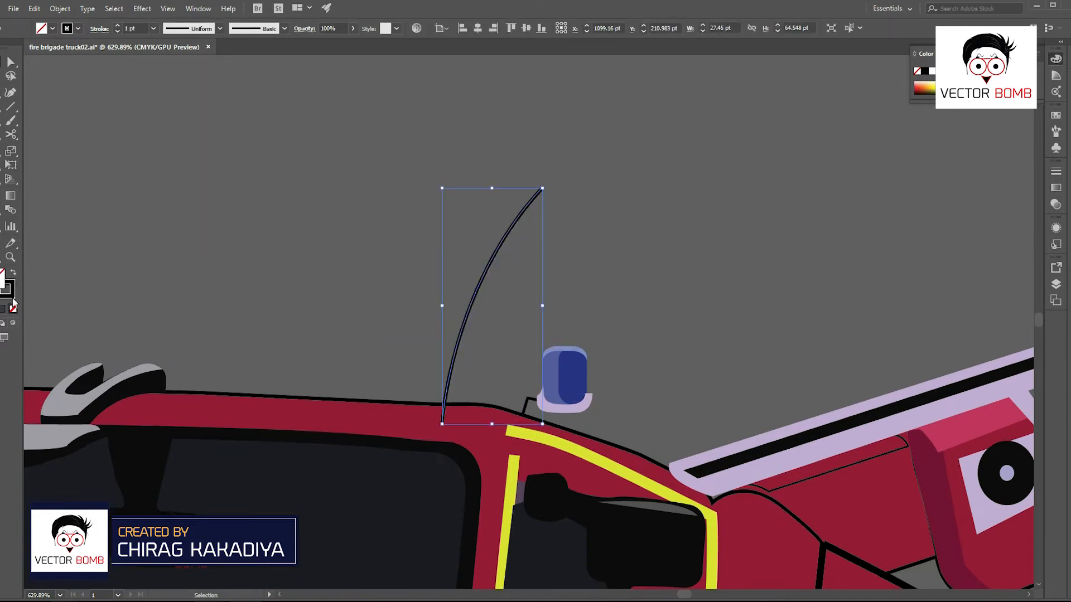
{"action": "left_click", "coordinate": [220, 28]}
{"action": "left_click", "coordinate": [178, 121]}
{"action": "left_click", "coordinate": [619, 333]}
{"action": "left_click_drag", "start_coordinate": [457, 404], "coordinate": [519, 404]}
- Draw a small flat black ellipse at the foot of the antenna
{"action": "left_click", "coordinate": [4, 120]}
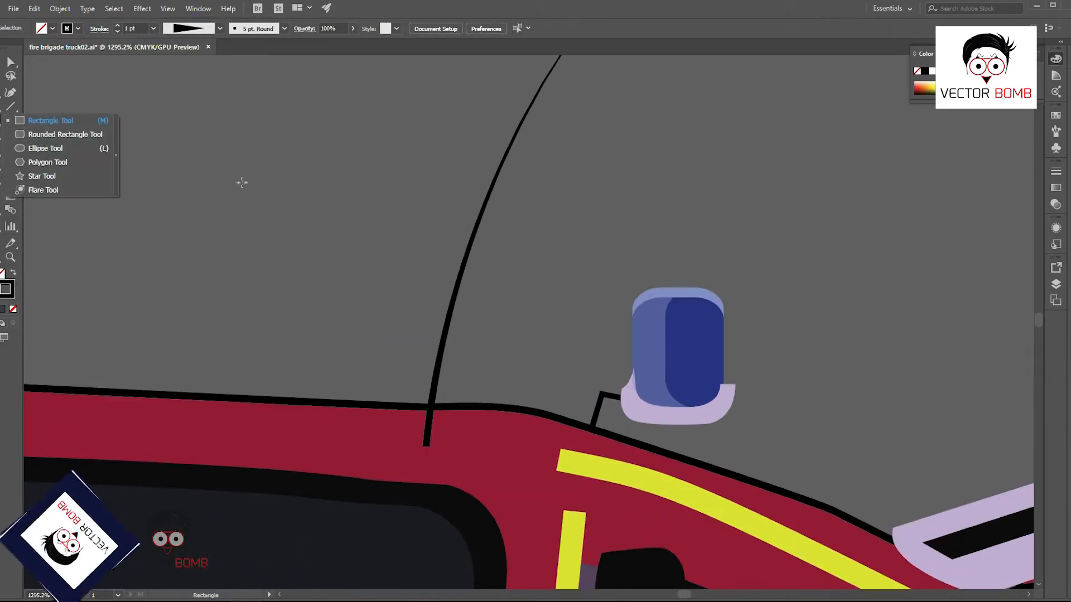
{"action": "key", "text": "l"}
{"action": "scroll", "coordinate": [396, 425], "scroll_direction": "up", "scroll_amount": 2}
{"action": "left_click_drag", "start_coordinate": [439, 454], "coordinate": [456, 464]}
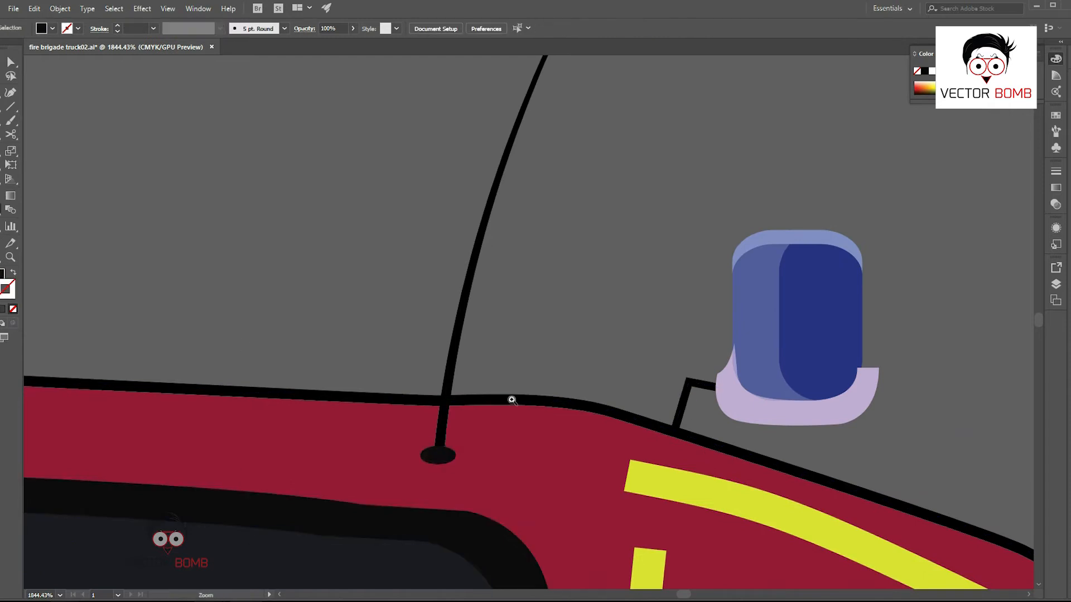
- Reshape the antenna's curve and add a tiny black ellipse at its tip
{"action": "left_click_drag", "start_coordinate": [511, 400], "coordinate": [391, 400]}
{"action": "left_click_drag", "start_coordinate": [278, 357], "coordinate": [613, 251]}
{"action": "key", "text": "a"}
{"action": "left_click", "coordinate": [338, 273]}
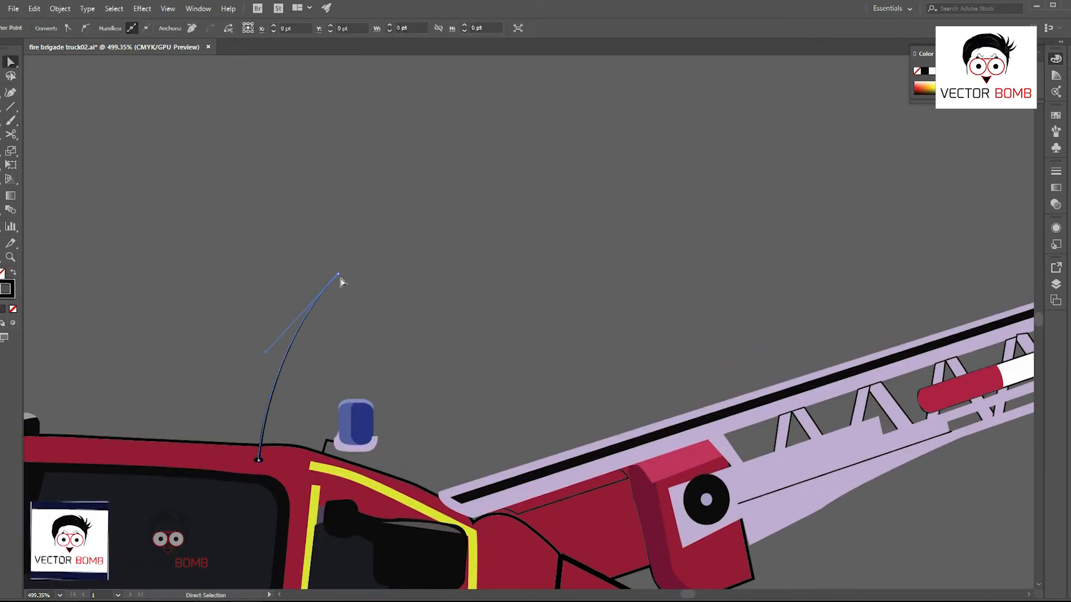
{"action": "left_click_drag", "start_coordinate": [251, 350], "coordinate": [258, 345]}
{"action": "left_click", "coordinate": [322, 362]}
{"action": "left_click_drag", "start_coordinate": [268, 286], "coordinate": [313, 286]}
{"action": "key", "text": "l"}
{"action": "left_click_drag", "start_coordinate": [358, 266], "coordinate": [367, 271]}
- Set the antenna's stroke weight to 2 pt
{"action": "key", "text": "v"}
{"action": "left_click", "coordinate": [613, 228]}
{"action": "left_click_drag", "start_coordinate": [614, 228], "coordinate": [596, 280]}
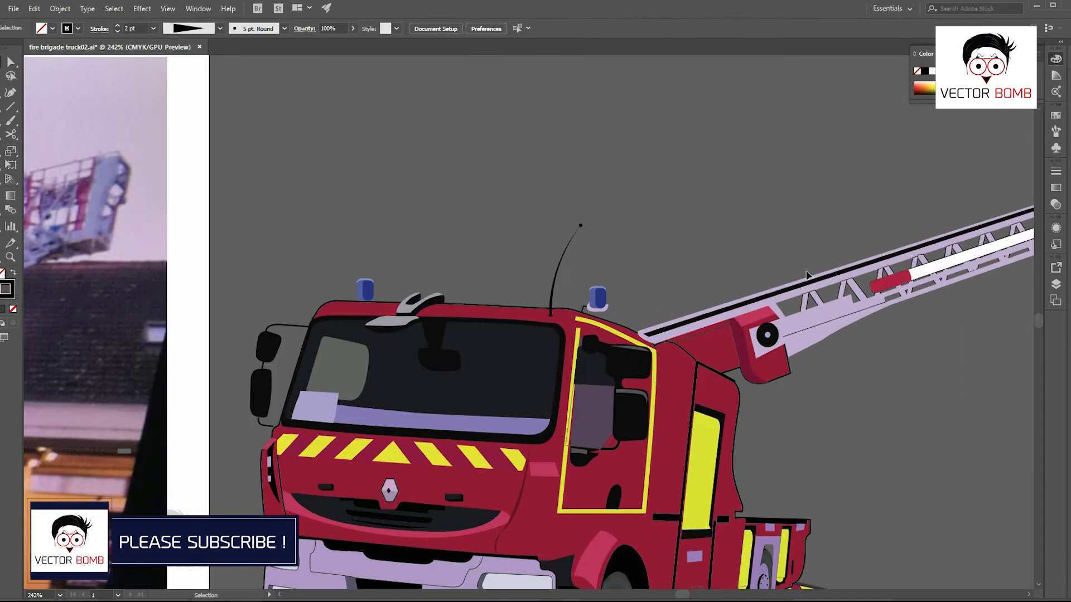
- Draw a narrow lavender upright inside the ladder basket beside its outer side post
{"action": "scroll", "coordinate": [807, 275], "scroll_direction": "down", "scroll_amount": 5}
{"action": "left_click_drag", "start_coordinate": [807, 296], "coordinate": [466, 329]}
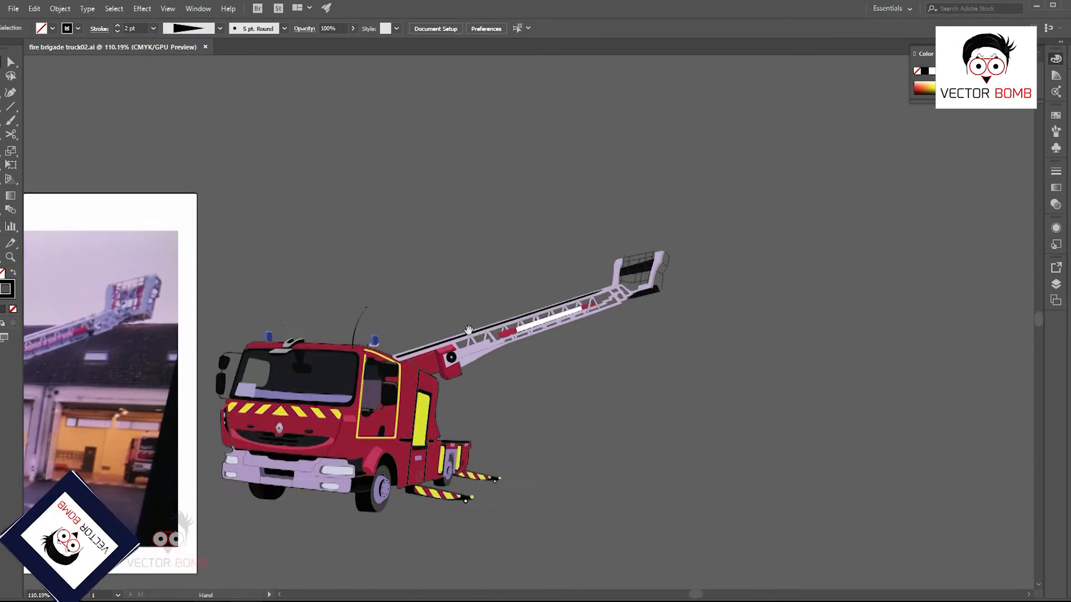
{"action": "left_click_drag", "start_coordinate": [627, 269], "coordinate": [748, 256]}
{"action": "key", "text": "p"}
{"action": "left_click", "coordinate": [721, 237]}
{"action": "left_click", "coordinate": [701, 333]}
{"action": "left_click", "coordinate": [716, 330]}
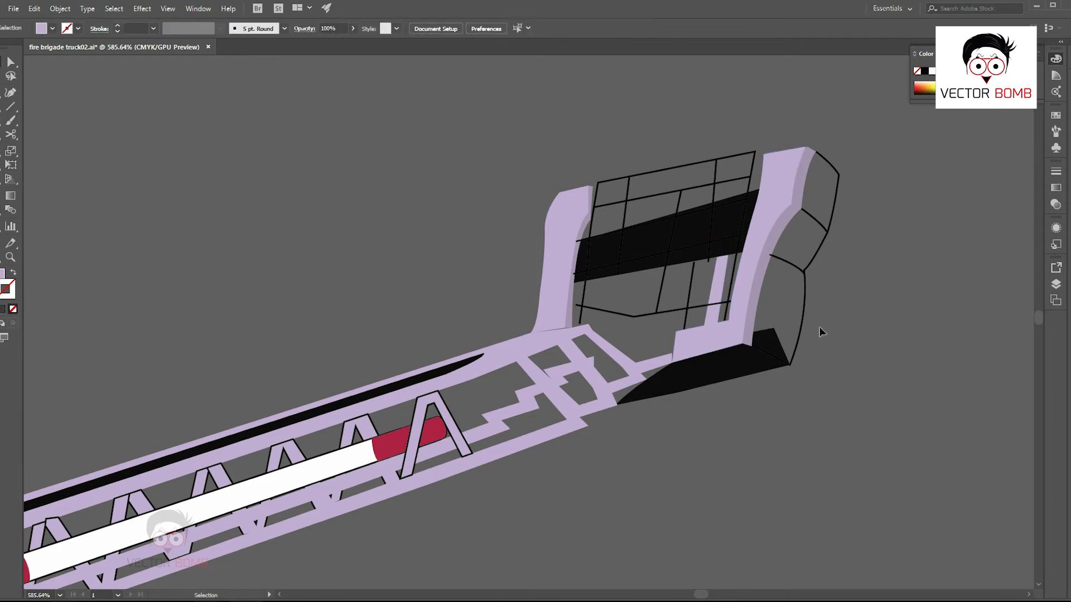
- Trace an offset line along the basket's bent outer rail and join its ends to form a closed strip
{"action": "scroll", "coordinate": [821, 175], "scroll_direction": "up", "scroll_amount": 1}
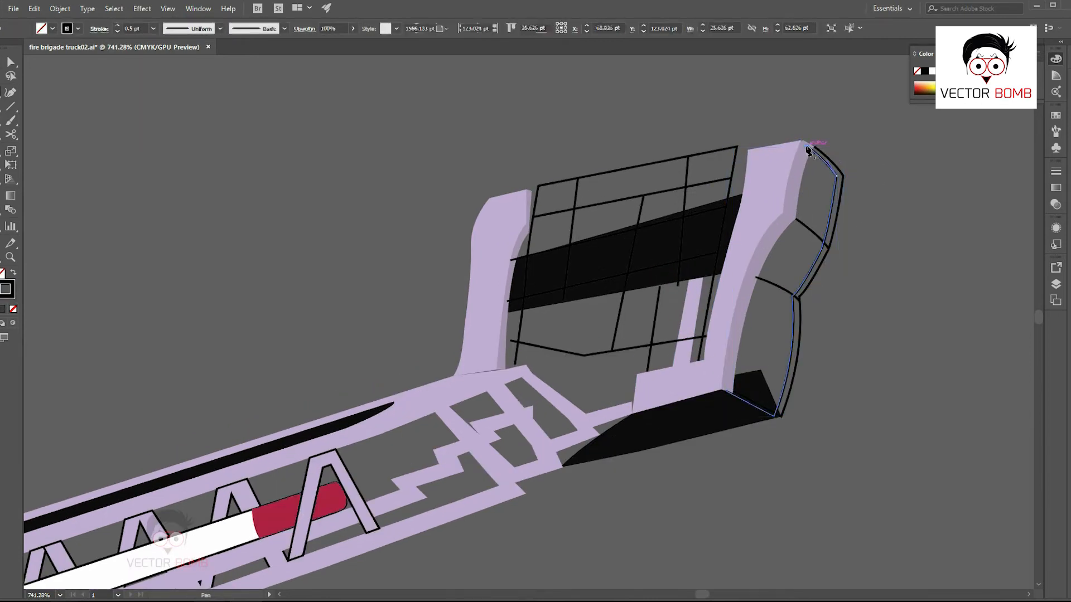
{"action": "left_click", "coordinate": [808, 148]}
{"action": "left_click", "coordinate": [842, 176]}
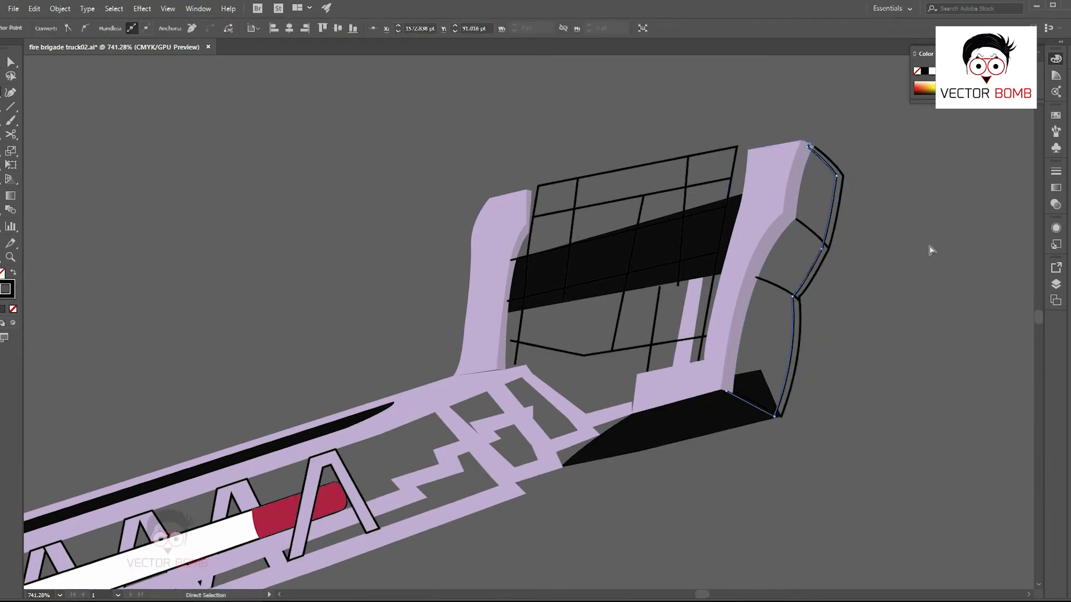
{"action": "scroll", "coordinate": [792, 190], "scroll_direction": "up", "scroll_amount": 4}
{"action": "left_click_drag", "start_coordinate": [839, 154], "coordinate": [808, 241]}
{"action": "left_click", "coordinate": [804, 234]}
{"action": "left_click", "coordinate": [787, 229]}
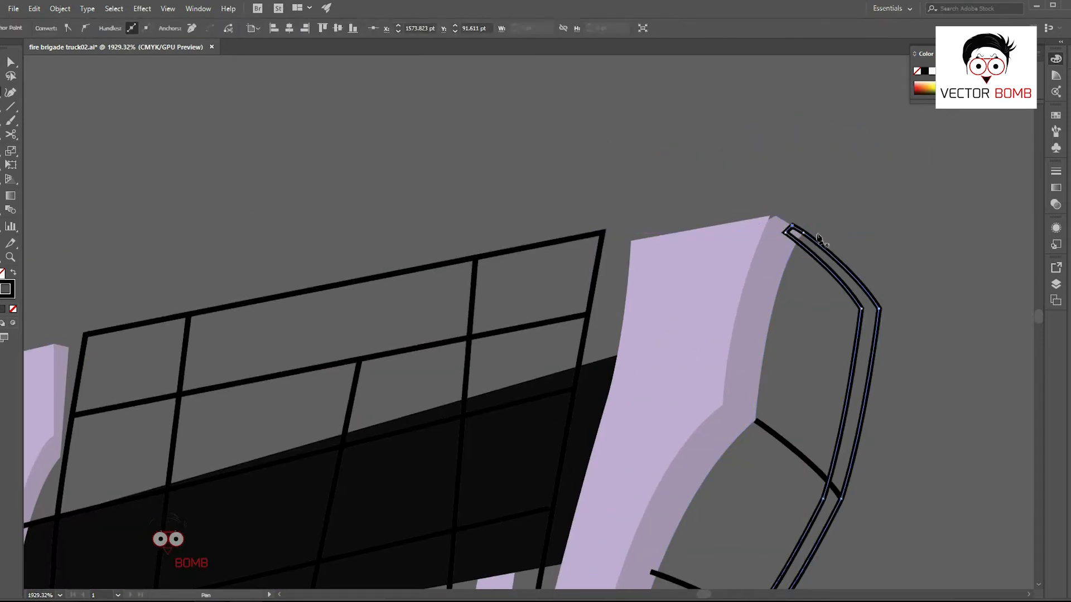
{"action": "left_click", "coordinate": [836, 237], "text": "ctrl"}
{"action": "left_click_drag", "start_coordinate": [724, 530], "coordinate": [768, 167]}
{"action": "left_click_drag", "start_coordinate": [725, 558], "coordinate": [769, 266]}
{"action": "left_click", "coordinate": [660, 214]}
- Fill the outer rail strip with the darker lavender sampled from the basket post's shaded side
{"action": "scroll", "coordinate": [827, 272], "scroll_direction": "down", "scroll_amount": 3}
{"action": "key", "text": "i"}
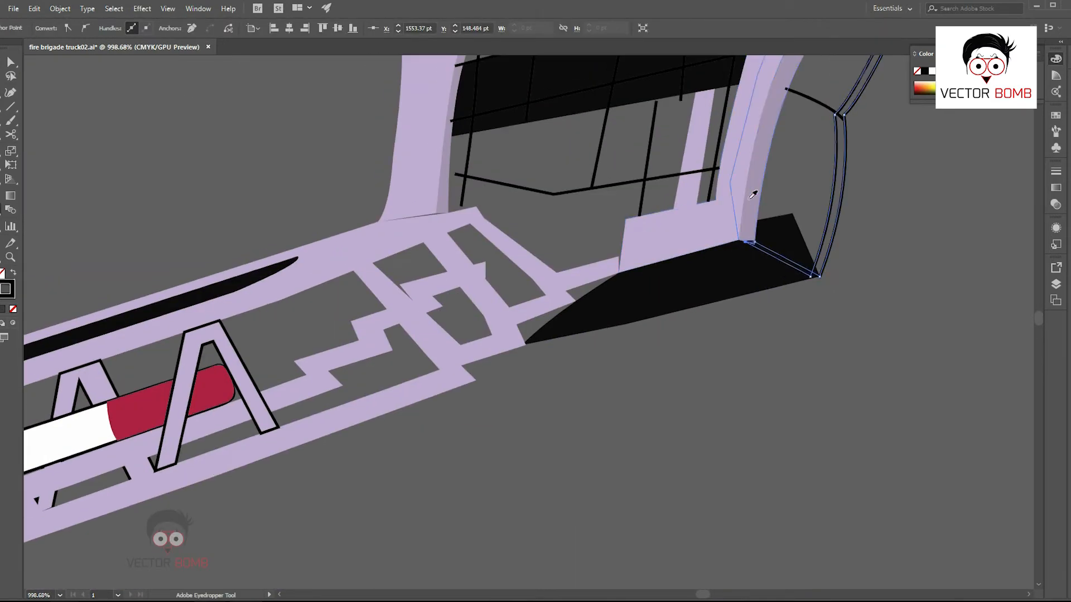
{"action": "left_click", "coordinate": [754, 192]}
{"action": "left_click", "coordinate": [902, 223], "text": "ctrl"}
- Change the stroke weight of the basket's two short outer cross rails, expand them and fill them with lavender sampled from the post
{"action": "scroll", "coordinate": [901, 267], "scroll_direction": "down", "scroll_amount": 3}
{"action": "left_click_drag", "start_coordinate": [901, 223], "coordinate": [798, 370]}
{"action": "scroll", "coordinate": [802, 262], "scroll_direction": "up", "scroll_amount": 2}
{"action": "scroll", "coordinate": [831, 278], "scroll_direction": "down", "scroll_amount": 5}
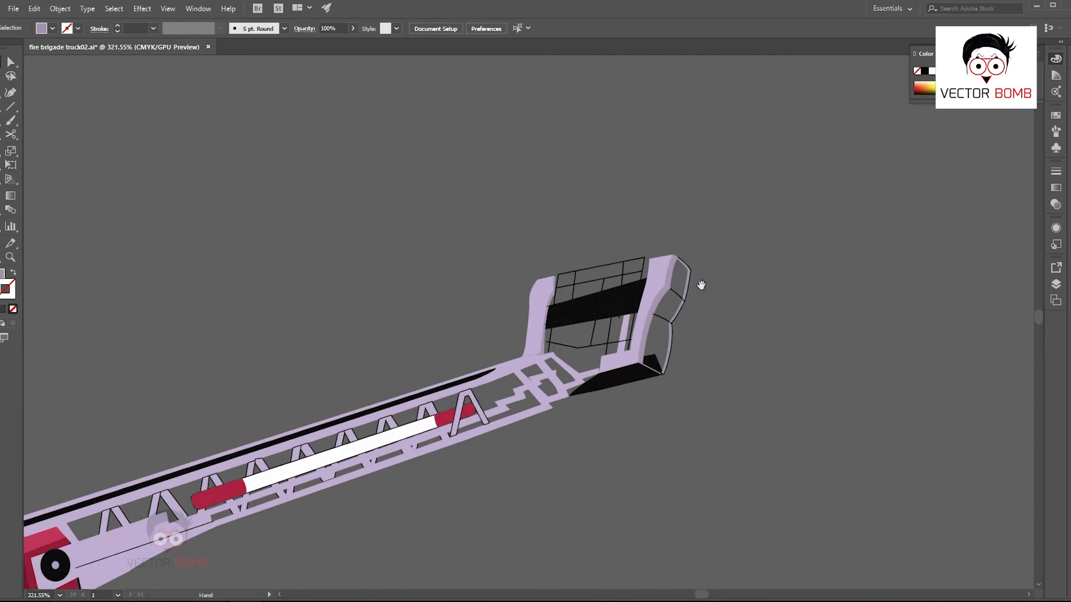
{"action": "scroll", "coordinate": [474, 334], "scroll_direction": "up", "scroll_amount": 6}
{"action": "left_click", "coordinate": [580, 390]}
{"action": "left_click", "coordinate": [153, 27]}
{"action": "left_click", "coordinate": [168, 78]}
{"action": "left_click", "coordinate": [60, 8]}
{"action": "left_click", "coordinate": [122, 132]}
{"action": "left_click", "coordinate": [526, 369]}
{"action": "key", "text": "i"}
{"action": "left_click", "coordinate": [602, 234]}
{"action": "left_click", "coordinate": [734, 431], "text": "ctrl"}
- Move the upper corners of the basket's grid frame onto the side posts and adjust the ends of its bars
{"action": "scroll", "coordinate": [733, 431], "scroll_direction": "down", "scroll_amount": 5}
{"action": "scroll", "coordinate": [574, 353], "scroll_direction": "down", "scroll_amount": 3}
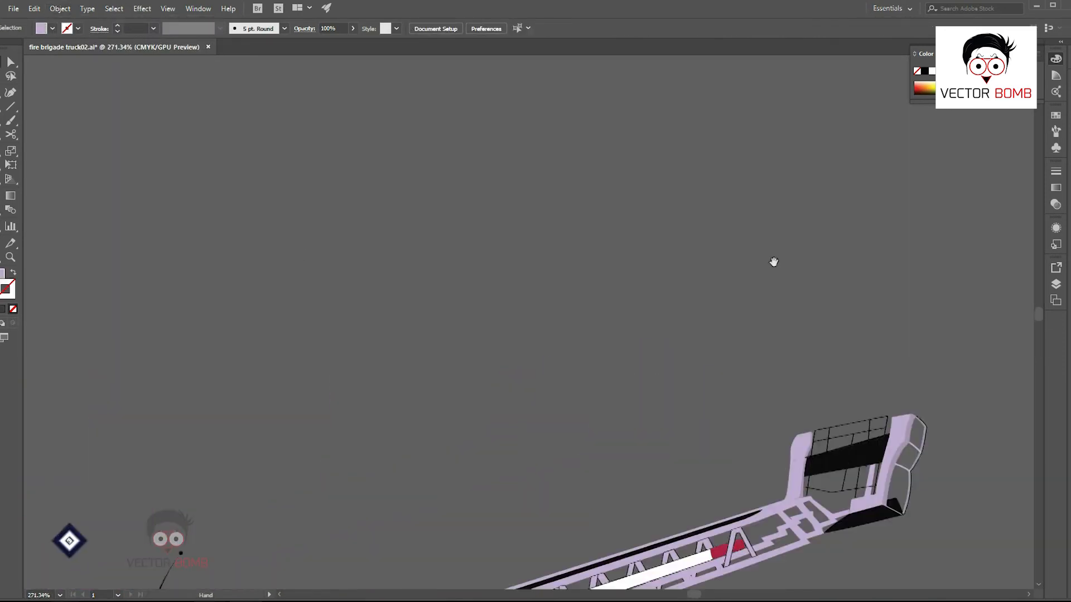
{"action": "left_click_drag", "start_coordinate": [773, 260], "coordinate": [363, 174]}
{"action": "scroll", "coordinate": [363, 330], "scroll_direction": "up", "scroll_amount": 6}
{"action": "key", "text": "a"}
{"action": "left_click", "coordinate": [613, 337]}
{"action": "left_click_drag", "start_coordinate": [631, 336], "coordinate": [645, 338]}
{"action": "left_click_drag", "start_coordinate": [391, 383], "coordinate": [376, 386]}
{"action": "left_click", "coordinate": [490, 413]}
{"action": "left_click_drag", "start_coordinate": [526, 438], "coordinate": [520, 387]}
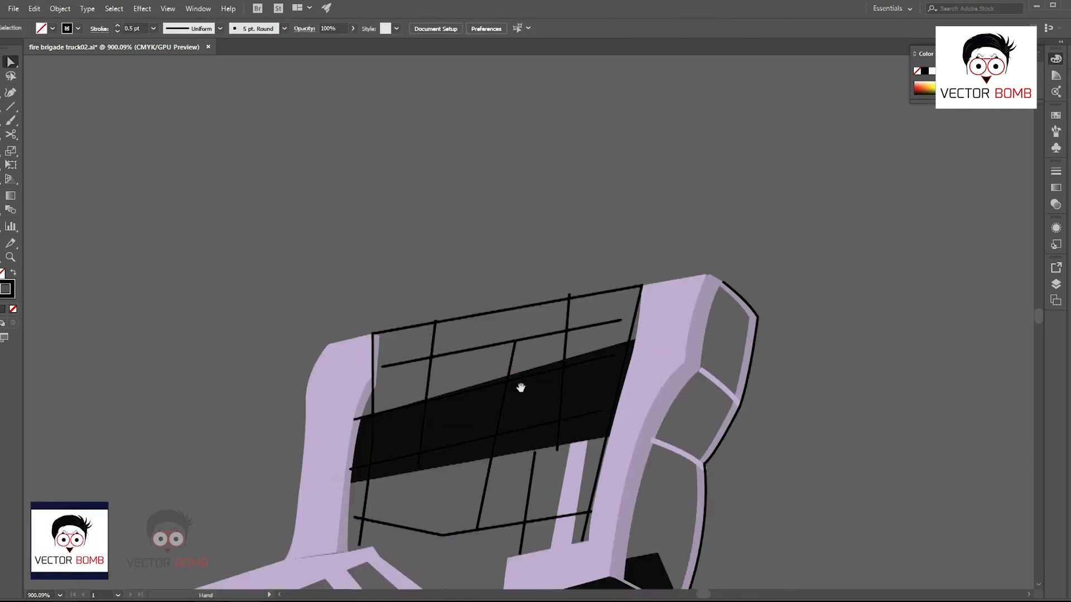
{"action": "scroll", "coordinate": [563, 309], "scroll_direction": "up", "scroll_amount": 4}
{"action": "left_click_drag", "start_coordinate": [568, 289], "coordinate": [567, 298]}
- Set the opacity of the black panel behind the basket grid to 50%
{"action": "left_click_drag", "start_coordinate": [364, 441], "coordinate": [403, 276]}
{"action": "left_click", "coordinate": [404, 276]}
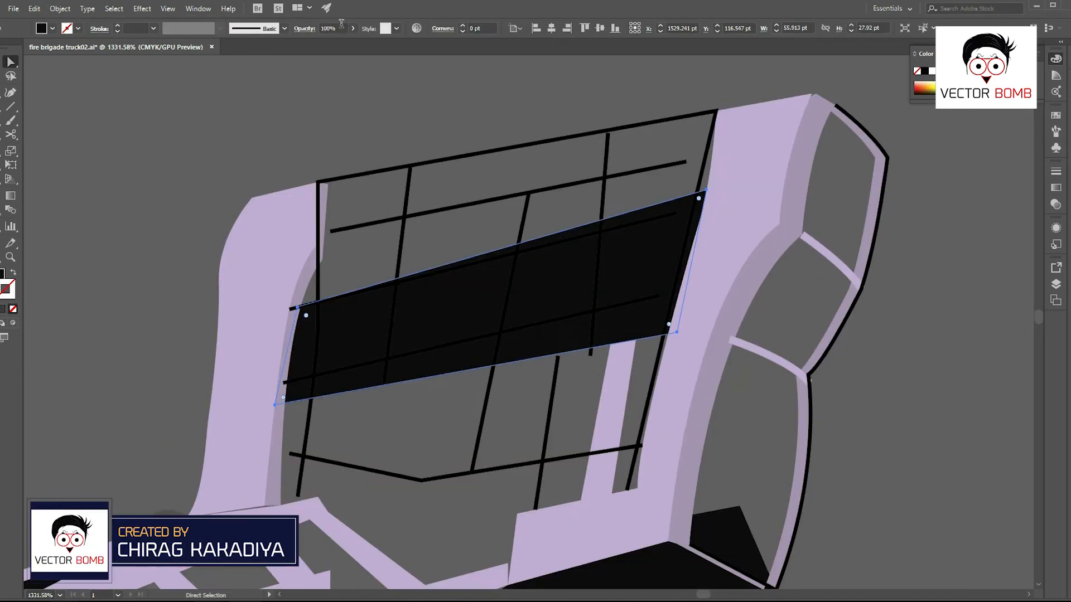
{"action": "left_click_drag", "start_coordinate": [341, 26], "coordinate": [157, 22]}
{"action": "type", "text": "50"}
{"action": "key", "text": "Return"}
- Align the grid frame's upper corner and side line with the inner edge of the basket's ladder-side post
{"action": "left_click_drag", "start_coordinate": [319, 184], "coordinate": [328, 185]}
{"action": "left_click", "coordinate": [367, 157]}
{"action": "scroll", "coordinate": [288, 220], "scroll_direction": "up", "scroll_amount": 4}
{"action": "left_click", "coordinate": [355, 299]}
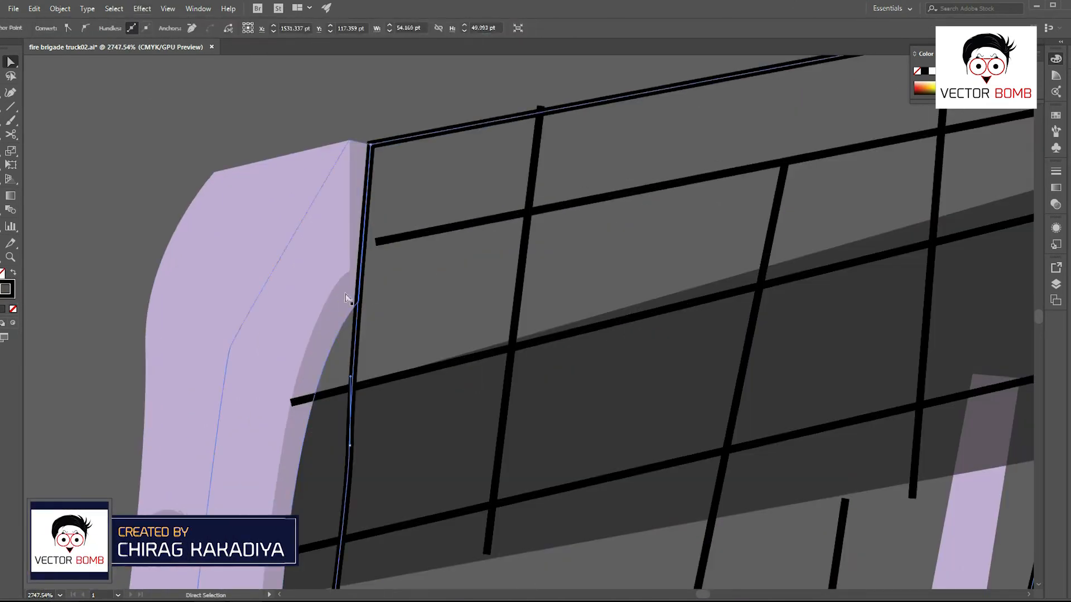
{"action": "left_click_drag", "start_coordinate": [351, 445], "coordinate": [357, 446]}
- Adjust the ends of the horizontal grid bars to meet the frame and the basket's ladder-side post
{"action": "left_click_drag", "start_coordinate": [376, 241], "coordinate": [363, 242]}
{"action": "left_click", "coordinate": [293, 402]}
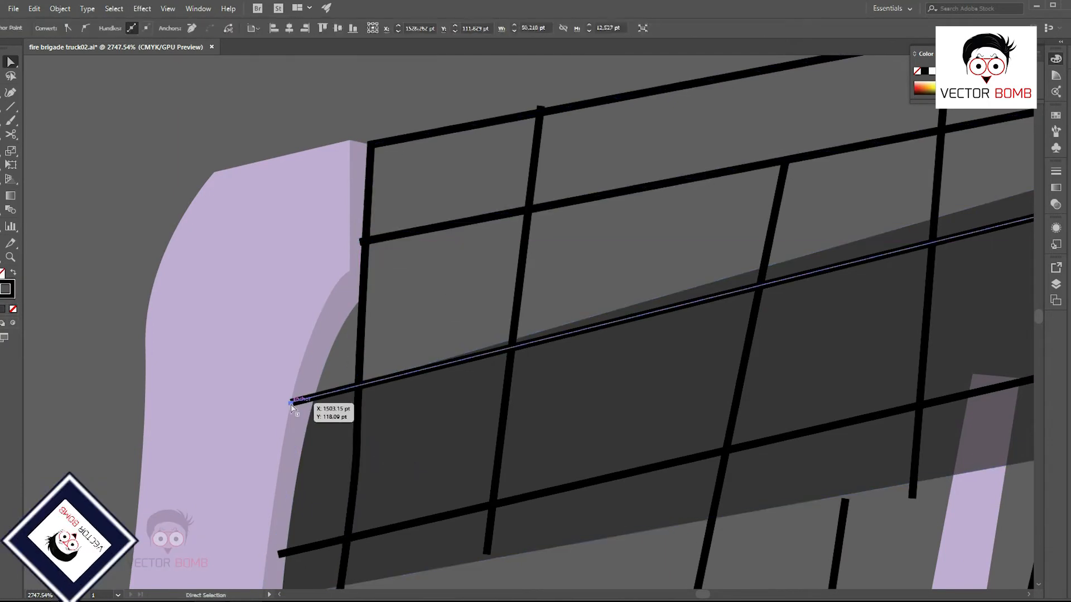
{"action": "left_click", "coordinate": [337, 365]}
{"action": "scroll", "coordinate": [334, 379], "scroll_direction": "down", "scroll_amount": 1}
{"action": "left_click_drag", "start_coordinate": [368, 424], "coordinate": [382, 258]}
{"action": "scroll", "coordinate": [383, 258], "scroll_direction": "down", "scroll_amount": 5}
{"action": "left_click_drag", "start_coordinate": [243, 282], "coordinate": [267, 360]}
{"action": "left_click", "coordinate": [355, 292]}
{"action": "left_click_drag", "start_coordinate": [447, 400], "coordinate": [357, 415]}
{"action": "left_click", "coordinate": [468, 410]}
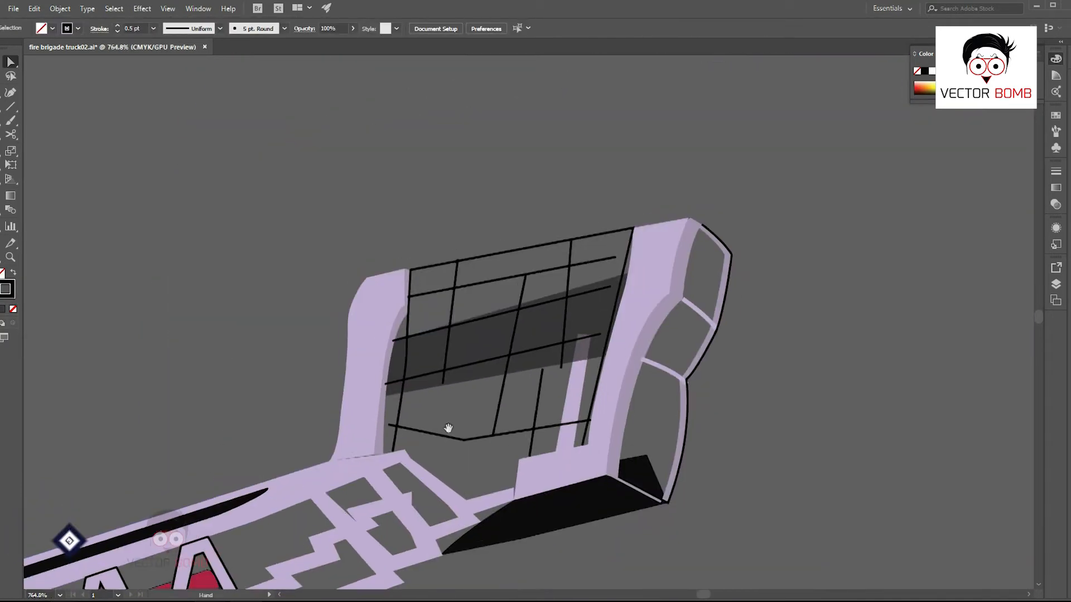
- Select all the ladder's lavender A-shaped braces and place a copy of them shifted along the ladder
{"action": "left_click_drag", "start_coordinate": [447, 430], "coordinate": [395, 300]}
{"action": "left_click_drag", "start_coordinate": [463, 370], "coordinate": [424, 375]}
{"action": "left_click_drag", "start_coordinate": [548, 461], "coordinate": [933, 238]}
{"action": "left_click", "coordinate": [190, 435]}
{"action": "left_click", "coordinate": [234, 415], "text": "shift"}
{"action": "left_click", "coordinate": [263, 413], "text": "shift"}
{"action": "left_click", "coordinate": [315, 390], "text": "shift"}
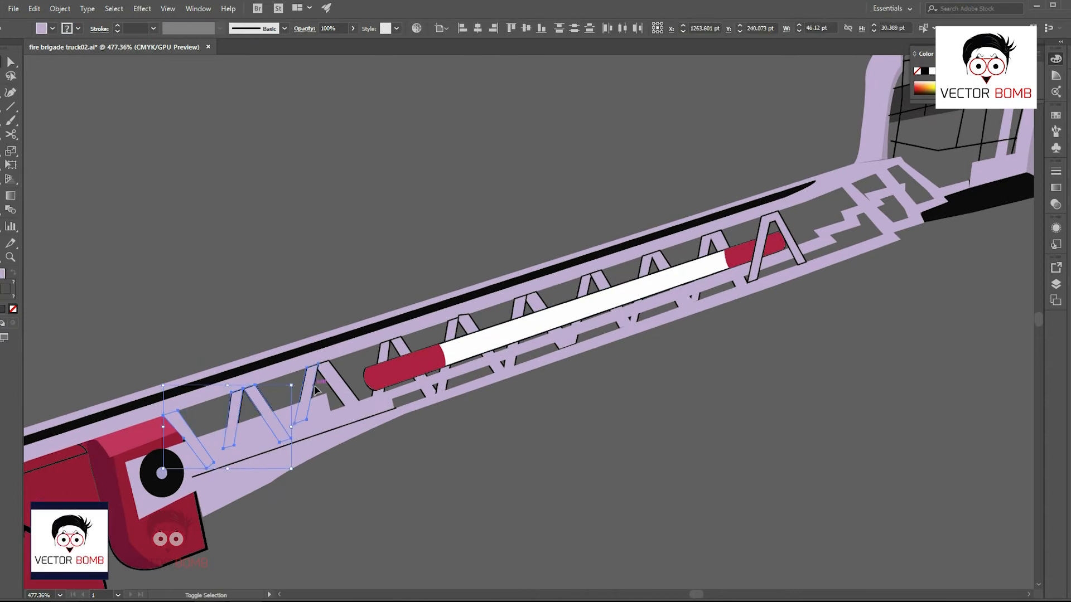
{"action": "left_click", "coordinate": [461, 328], "text": "shift"}
{"action": "left_click", "coordinate": [530, 301], "text": "shift"}
{"action": "left_click", "coordinate": [655, 260], "text": "shift"}
{"action": "left_click_drag", "start_coordinate": [764, 230], "coordinate": [789, 226]}
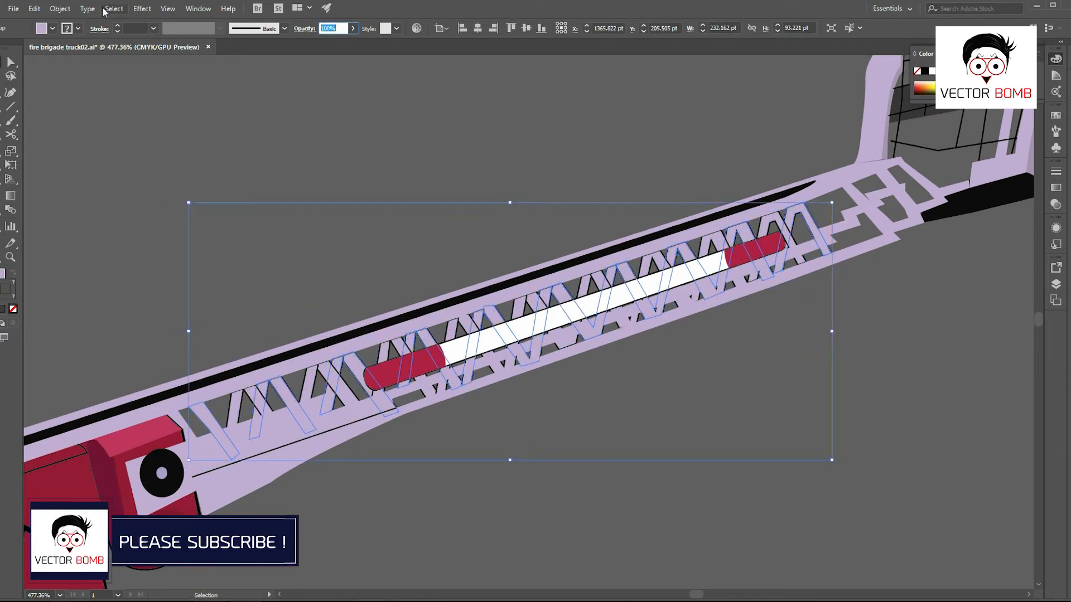
- Try 50% opacity on the copied braces and shade them darker mauve behind the original ones
{"action": "type", "text": "50"}
{"action": "key", "text": "Return"}
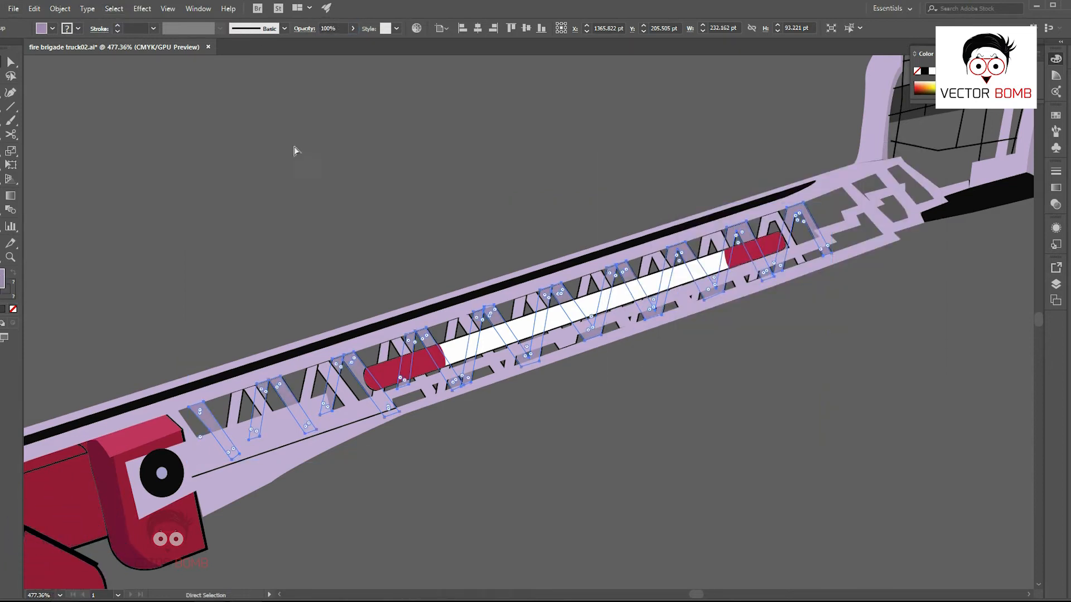
{"action": "key", "text": "v"}
{"action": "left_click", "coordinate": [295, 150]}
{"action": "scroll", "coordinate": [608, 425], "scroll_direction": "down", "scroll_amount": 4}
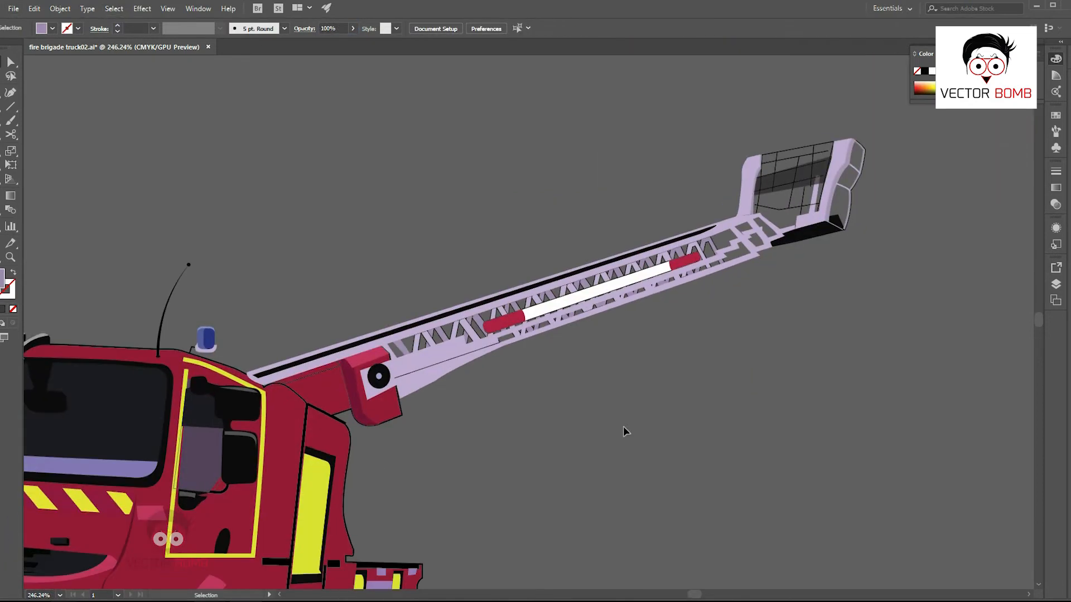
- Draw thin lavender struts linking the ladder head to the foot of the basket
{"action": "left_click_drag", "start_coordinate": [688, 426], "coordinate": [594, 490]}
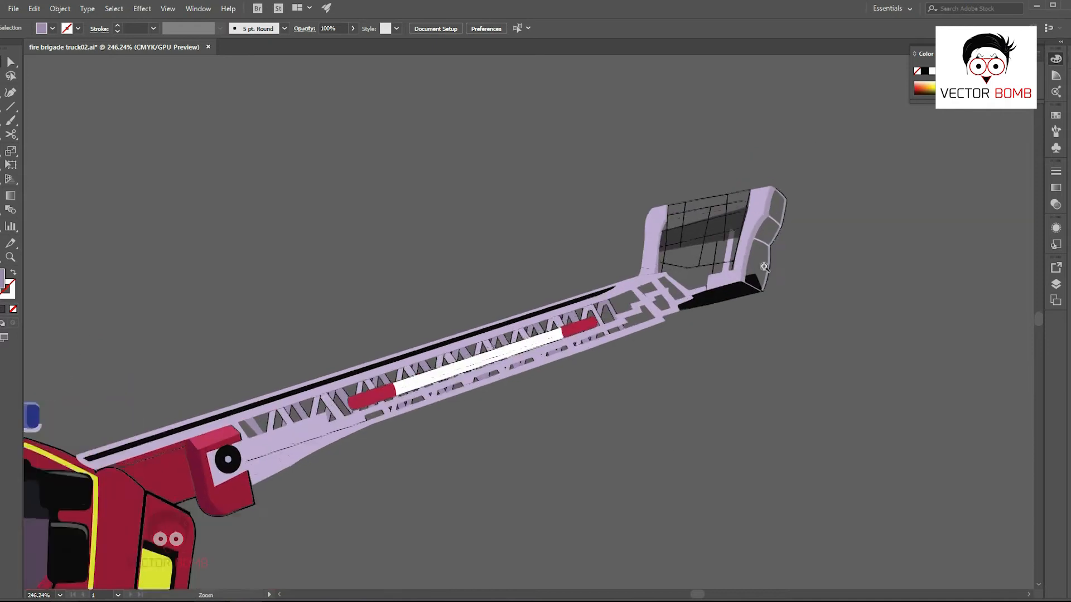
{"action": "scroll", "coordinate": [881, 333], "scroll_direction": "down", "scroll_amount": 5}
{"action": "scroll", "coordinate": [823, 305], "scroll_direction": "up", "scroll_amount": 10}
{"action": "left_click", "coordinate": [638, 381]}
{"action": "key", "text": "p"}
{"action": "left_click", "coordinate": [446, 412]}
{"action": "left_click", "coordinate": [669, 390]}
{"action": "left_click", "coordinate": [658, 418]}
{"action": "left_click", "coordinate": [462, 422]}
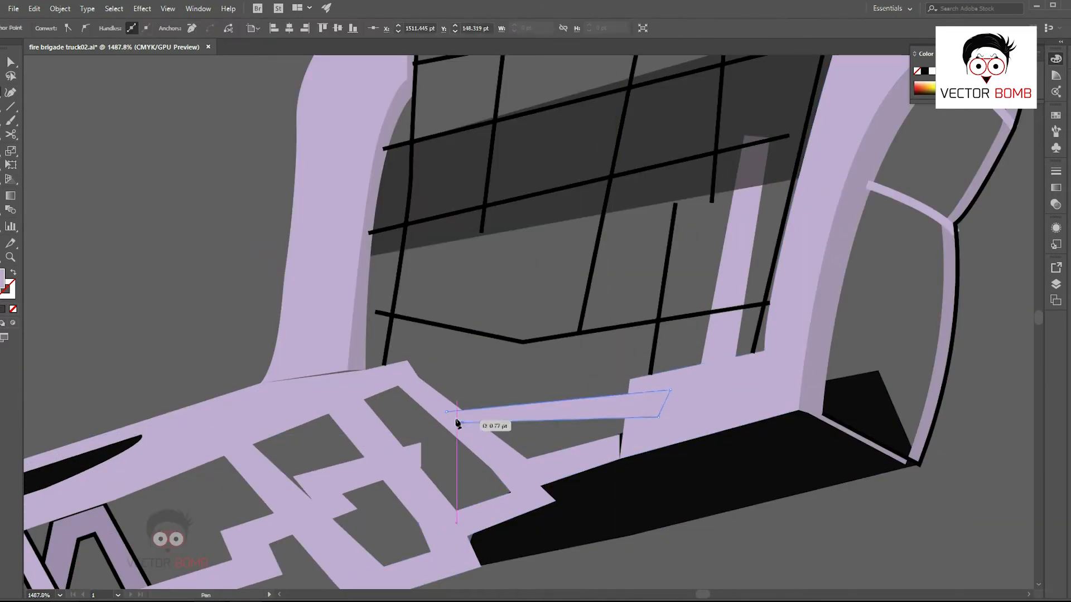
{"action": "left_click", "coordinate": [484, 441]}
{"action": "left_click", "coordinate": [630, 416]}
{"action": "left_click", "coordinate": [626, 435]}
{"action": "left_click", "coordinate": [470, 457]}
{"action": "key", "text": "a"}
{"action": "left_click", "coordinate": [432, 390]}
- Straighten the ladder-side end of the grid's bent bottom rail and place two copies of the rail below it
{"action": "scroll", "coordinate": [579, 401], "scroll_direction": "down", "scroll_amount": 6}
{"action": "scroll", "coordinate": [549, 390], "scroll_direction": "up", "scroll_amount": 4}
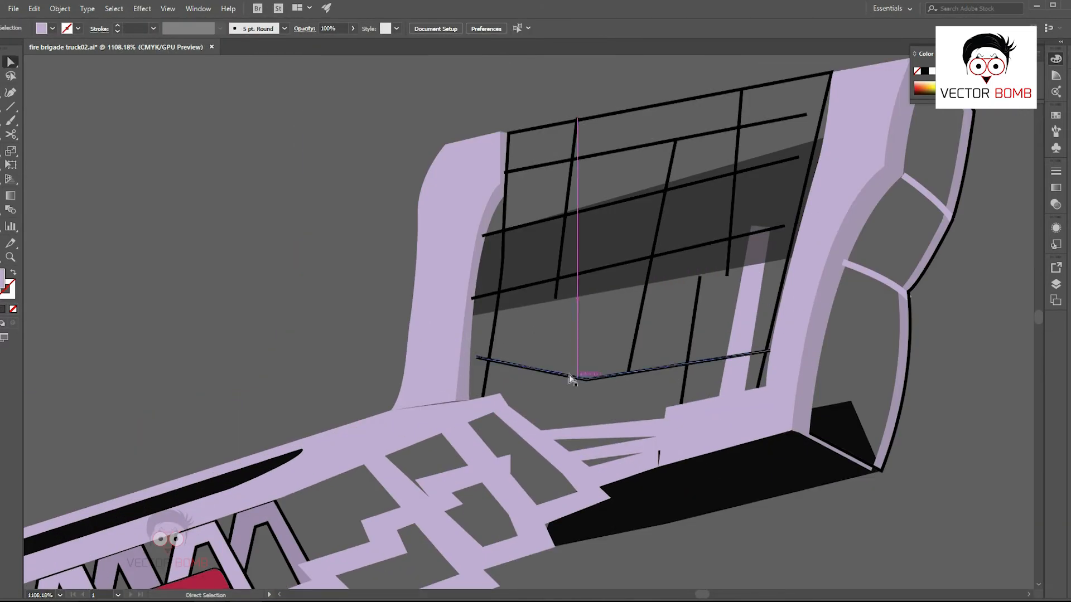
{"action": "left_click_drag", "start_coordinate": [469, 382], "coordinate": [469, 380]}
{"action": "key", "text": "v"}
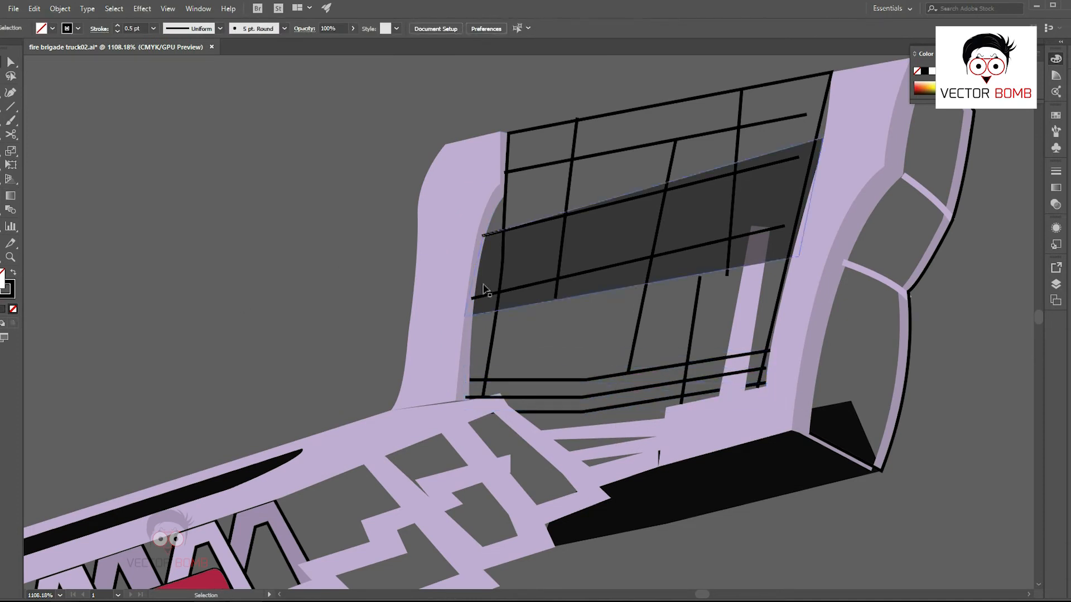
- Extend the basket grid's upright bars down to the lower rails and straighten their spacing
{"action": "key", "text": "a"}
{"action": "left_click_drag", "start_coordinate": [555, 299], "coordinate": [534, 425]}
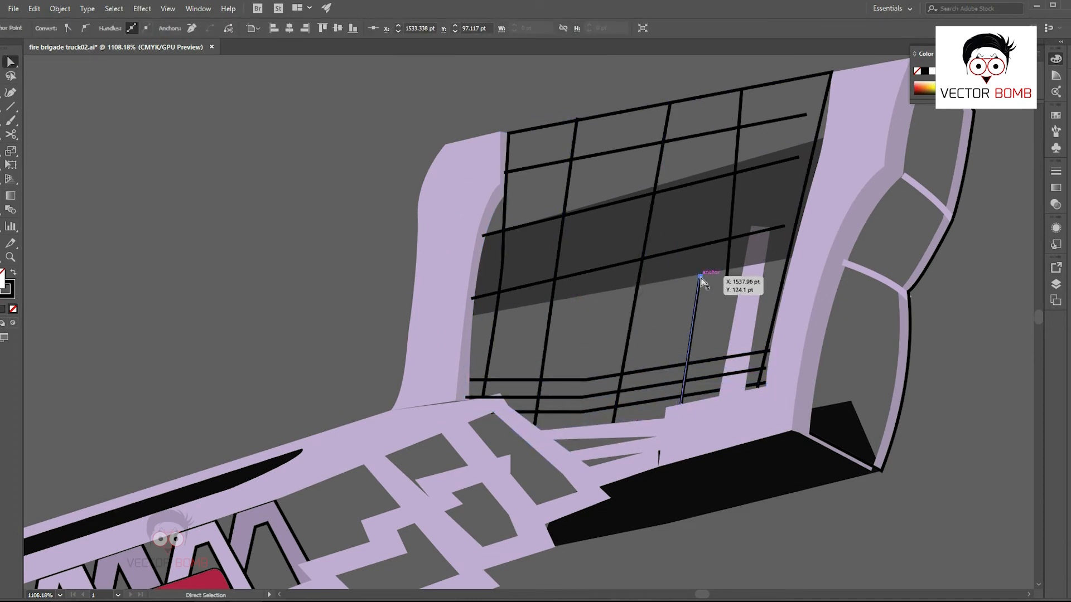
{"action": "left_click_drag", "start_coordinate": [718, 352], "coordinate": [715, 391]}
- Add slanted lavender bars across the openings of the ladder head and adjust their end points
{"action": "scroll", "coordinate": [780, 446], "scroll_direction": "down", "scroll_amount": 5}
{"action": "left_click_drag", "start_coordinate": [626, 382], "coordinate": [536, 179]}
{"action": "scroll", "coordinate": [669, 374], "scroll_direction": "down", "scroll_amount": 2}
{"action": "key", "text": "b"}
{"action": "scroll", "coordinate": [725, 391], "scroll_direction": "up", "scroll_amount": 7}
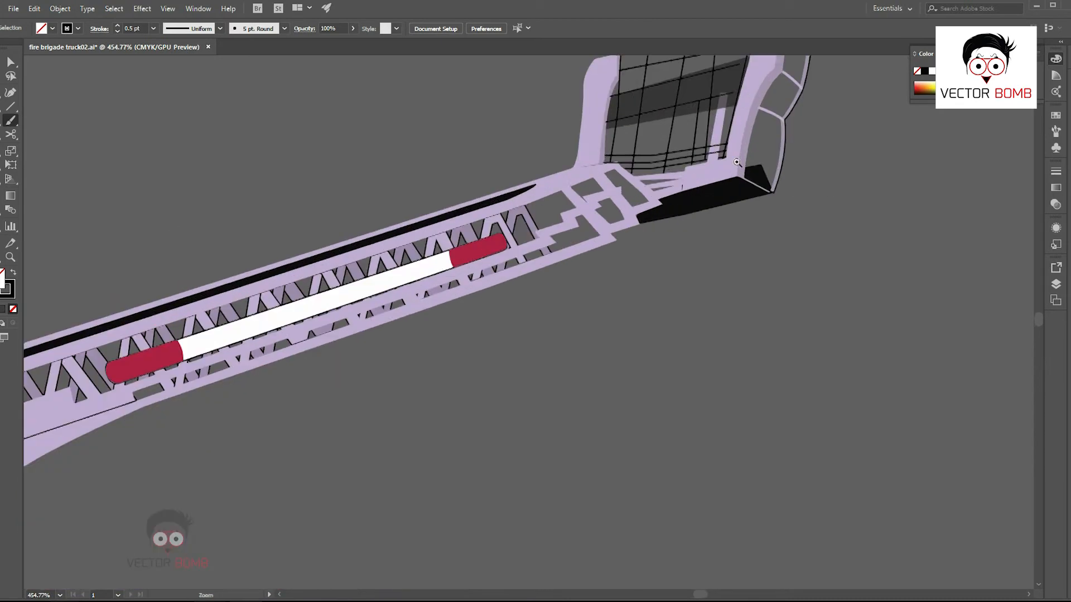
{"action": "key", "text": "a"}
{"action": "left_click", "coordinate": [712, 199]}
{"action": "left_click_drag", "start_coordinate": [713, 196], "coordinate": [649, 228]}
{"action": "left_click", "coordinate": [844, 370]}
{"action": "left_click_drag", "start_coordinate": [844, 370], "coordinate": [678, 320]}
{"action": "scroll", "coordinate": [570, 324], "scroll_direction": "up", "scroll_amount": 3}
{"action": "left_click_drag", "start_coordinate": [569, 323], "coordinate": [551, 344]}
{"action": "left_click_drag", "start_coordinate": [707, 366], "coordinate": [692, 385]}
- Narrow the slanted bar in the ladder head's opening and give it a darker mauve fill with a 0.5 pt black outline
{"action": "scroll", "coordinate": [719, 401], "scroll_direction": "up", "scroll_amount": 1}
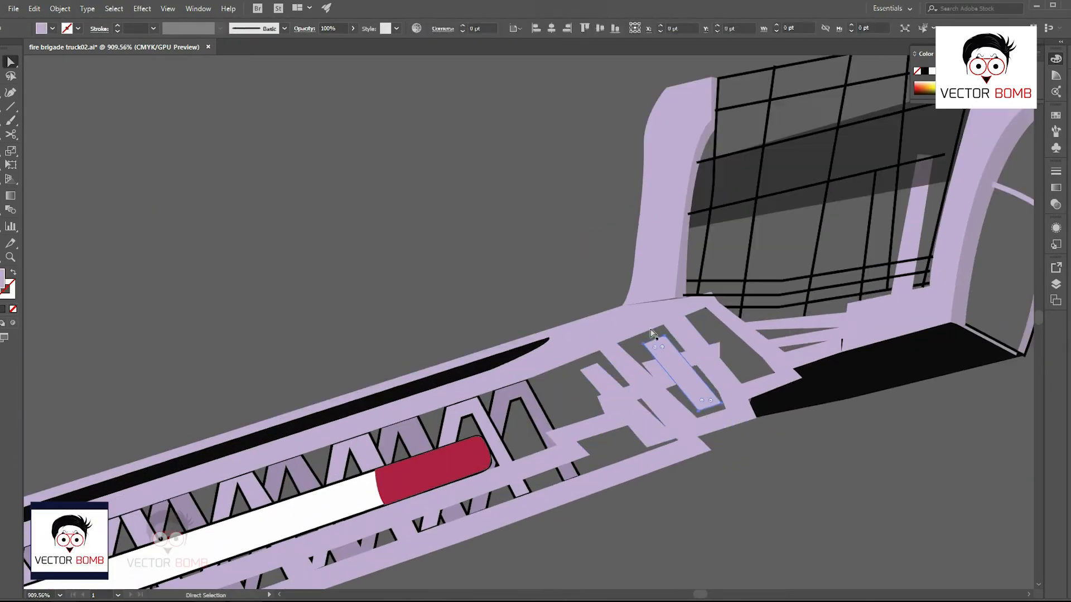
{"action": "left_click_drag", "start_coordinate": [641, 345], "coordinate": [643, 332]}
{"action": "left_click_drag", "start_coordinate": [724, 410], "coordinate": [727, 414]}
{"action": "left_click", "coordinate": [643, 406]}
{"action": "key", "text": "v"}
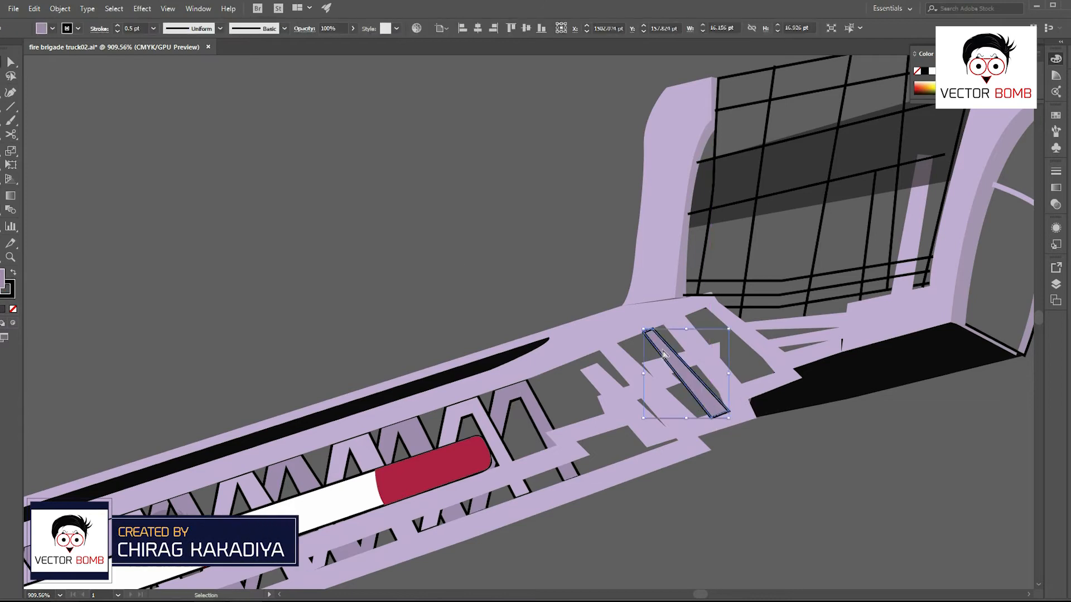
- Adjust the corner points of the slanted bar nearest the ladder rungs and give it the darker mauve fill without an outline
{"action": "key", "text": "a"}
{"action": "left_click_drag", "start_coordinate": [580, 370], "coordinate": [589, 356]}
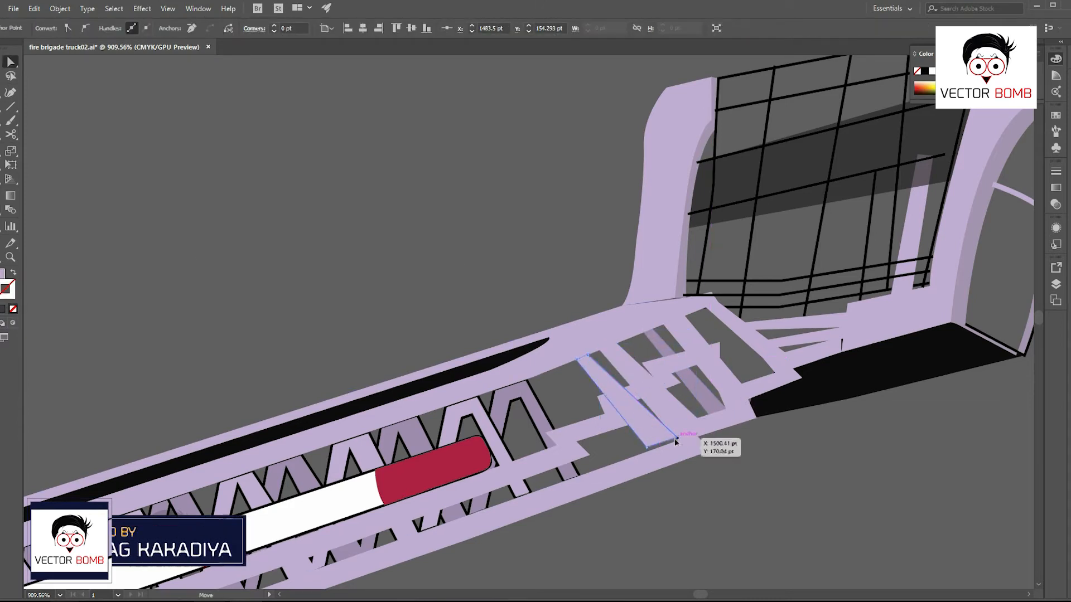
{"action": "left_click_drag", "start_coordinate": [677, 438], "coordinate": [672, 445]}
{"action": "left_click_drag", "start_coordinate": [646, 447], "coordinate": [650, 451]}
{"action": "key", "text": "i"}
{"action": "left_click", "coordinate": [692, 390]}
{"action": "key", "text": "a"}
{"action": "left_click", "coordinate": [710, 488]}
- Draw a thin diagonal brace crossing the slanted bars in the ladder head's openings and send it backward
{"action": "key", "text": "p"}
{"action": "left_click", "coordinate": [648, 326]}
{"action": "left_click", "coordinate": [571, 478]}
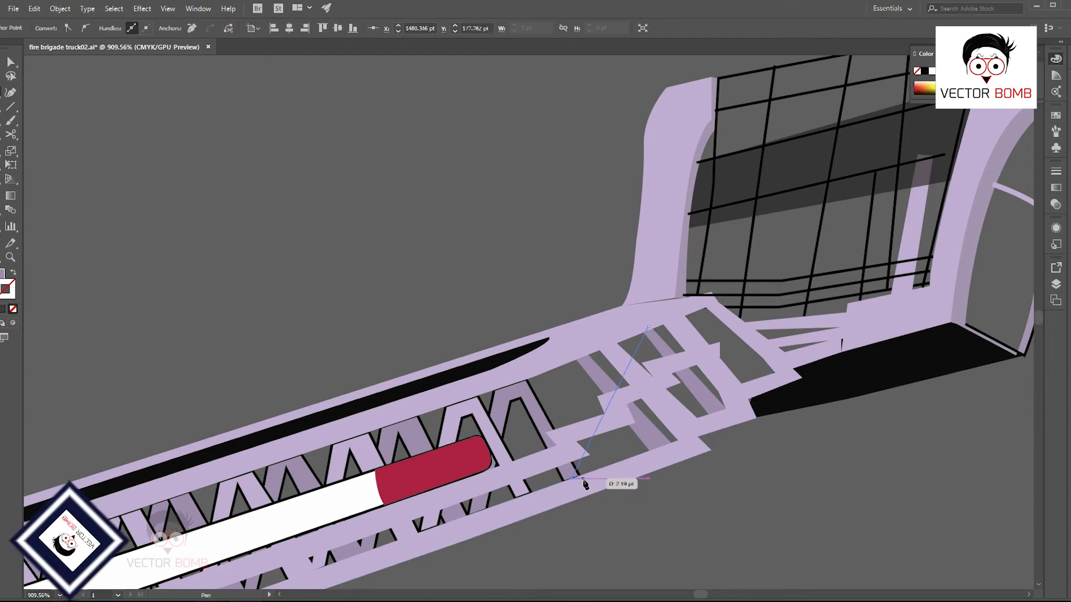
{"action": "left_click", "coordinate": [583, 478]}
{"action": "left_click", "coordinate": [662, 321]}
{"action": "key", "text": "ctrl+["}
{"action": "left_click", "coordinate": [621, 494]}
- Bring the faces of the red pivot housing and its black hub at the ladder's base to the front
{"action": "scroll", "coordinate": [621, 495], "scroll_direction": "down", "scroll_amount": 5}
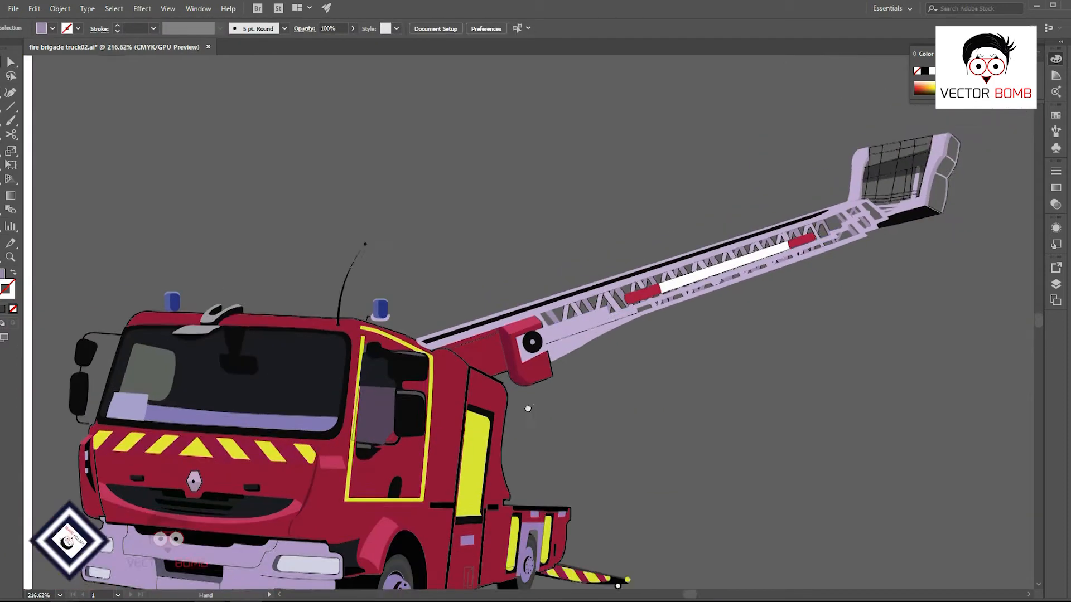
{"action": "key", "text": "v"}
{"action": "left_click", "coordinate": [675, 289]}
{"action": "scroll", "coordinate": [674, 289], "scroll_direction": "up", "scroll_amount": 3}
{"action": "left_click_drag", "start_coordinate": [809, 331], "coordinate": [632, 365]}
{"action": "scroll", "coordinate": [700, 424], "scroll_direction": "up", "scroll_amount": 3}
{"action": "left_click_drag", "start_coordinate": [369, 433], "coordinate": [407, 455]}
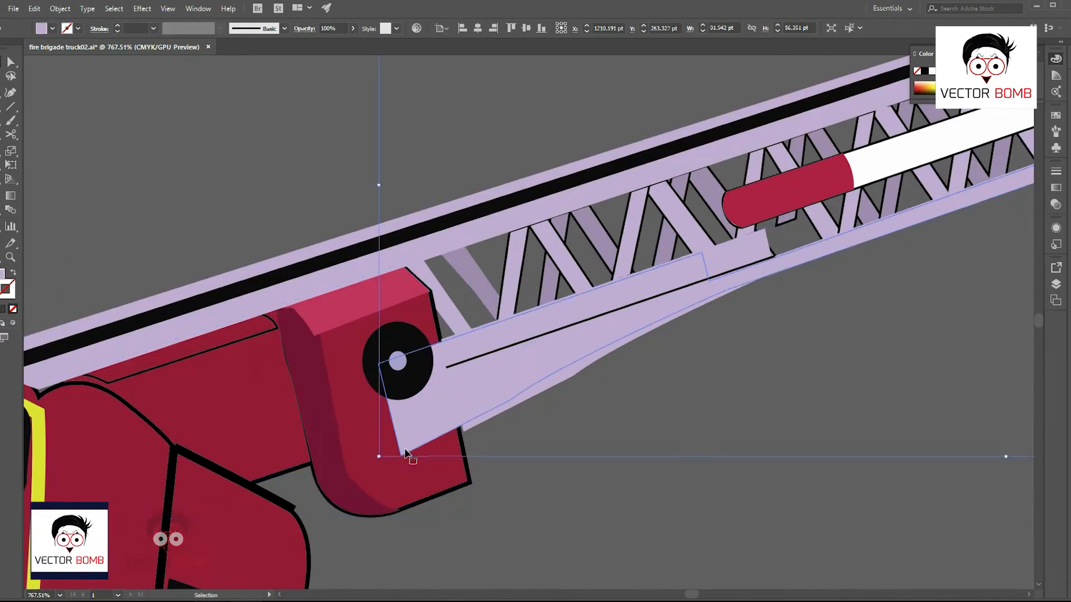
{"action": "key", "text": "ctrl+z"}
{"action": "left_click", "coordinate": [385, 446]}
{"action": "left_click", "coordinate": [312, 391], "text": "shift"}
{"action": "left_click", "coordinate": [334, 318], "text": "shift"}
{"action": "left_click", "coordinate": [384, 376], "text": "shift"}
{"action": "key", "text": "ctrl+shift+]"}
{"action": "left_click", "coordinate": [549, 449]}
{"action": "left_click_drag", "start_coordinate": [557, 449], "coordinate": [619, 446]}
{"action": "left_click", "coordinate": [390, 440]}
{"action": "key", "text": "ctrl+shift+a"}
{"action": "left_click_drag", "start_coordinate": [641, 363], "coordinate": [623, 363]}
{"action": "left_click", "coordinate": [407, 422], "text": "ctrl"}
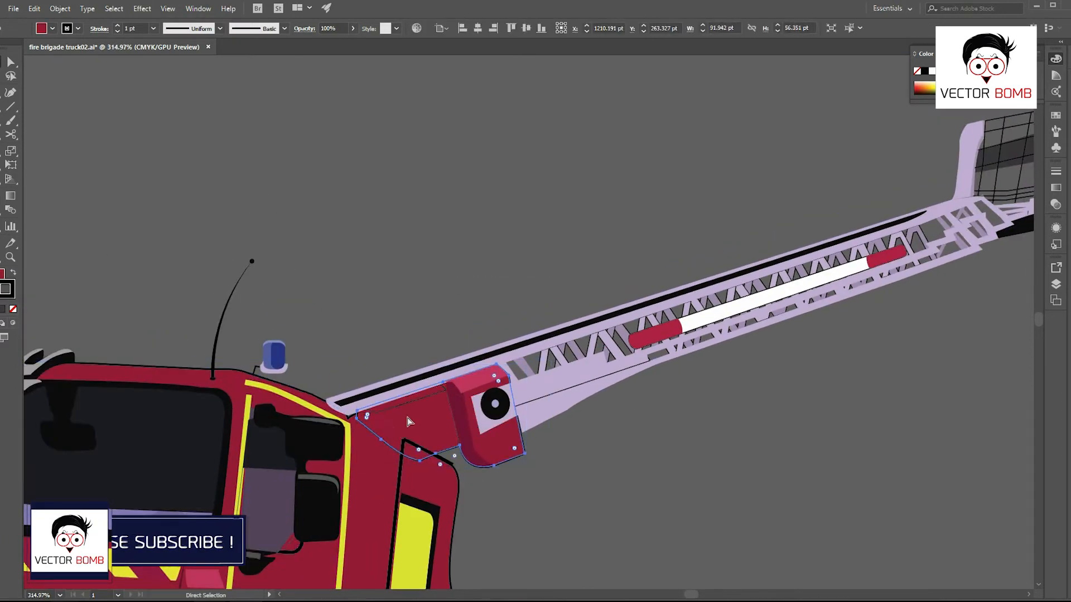
{"action": "left_click", "coordinate": [570, 519]}
{"action": "scroll", "coordinate": [569, 516], "scroll_direction": "up", "scroll_amount": 1}
{"action": "left_click", "coordinate": [389, 446], "text": "ctrl"}
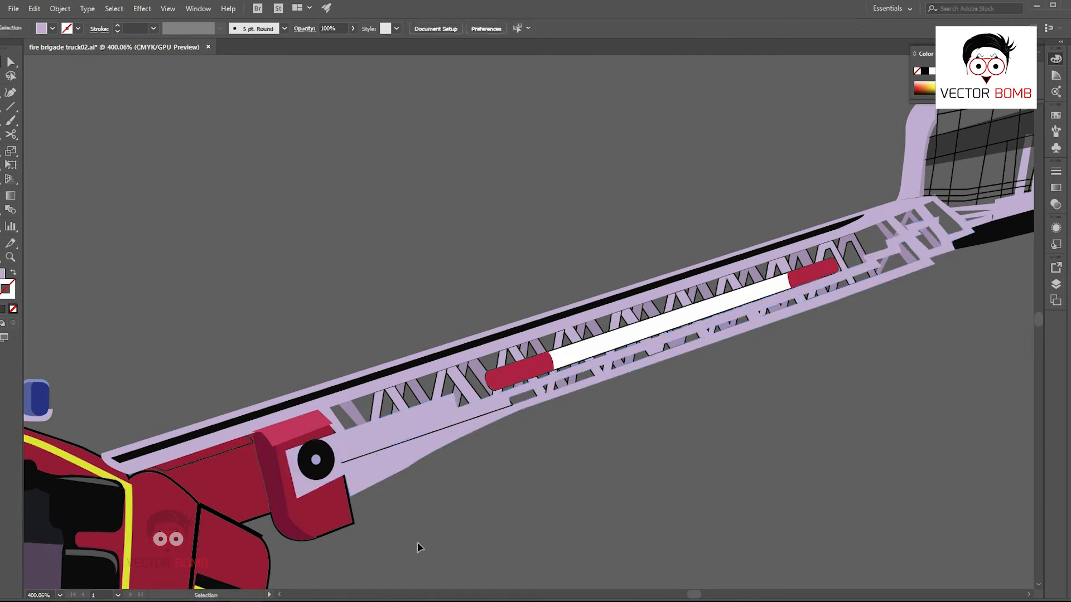
- Send the lavender ladder base plate behind the red pivot housing
{"action": "scroll", "coordinate": [364, 507], "scroll_direction": "up", "scroll_amount": 4}
{"action": "key", "text": "c"}
{"action": "left_click", "coordinate": [301, 316]}
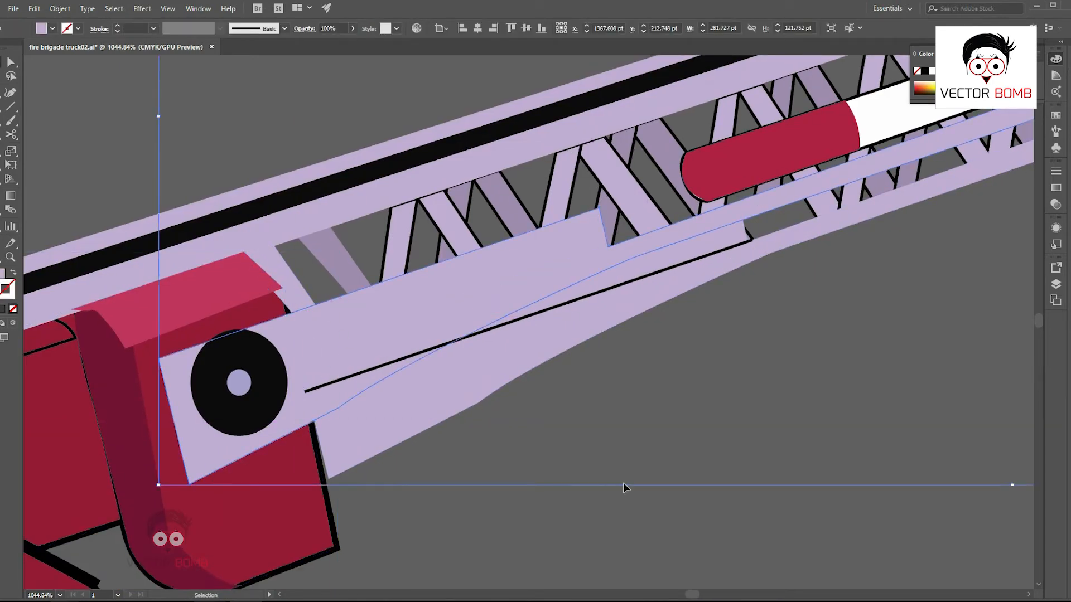
{"action": "left_click", "coordinate": [624, 483]}
{"action": "scroll", "coordinate": [623, 483], "scroll_direction": "down", "scroll_amount": 5}
{"action": "left_click_drag", "start_coordinate": [623, 483], "coordinate": [365, 504]}
{"action": "left_click_drag", "start_coordinate": [884, 116], "coordinate": [306, 527]}
{"action": "key", "text": "ctrl+shift+["}
{"action": "left_click", "coordinate": [310, 323]}
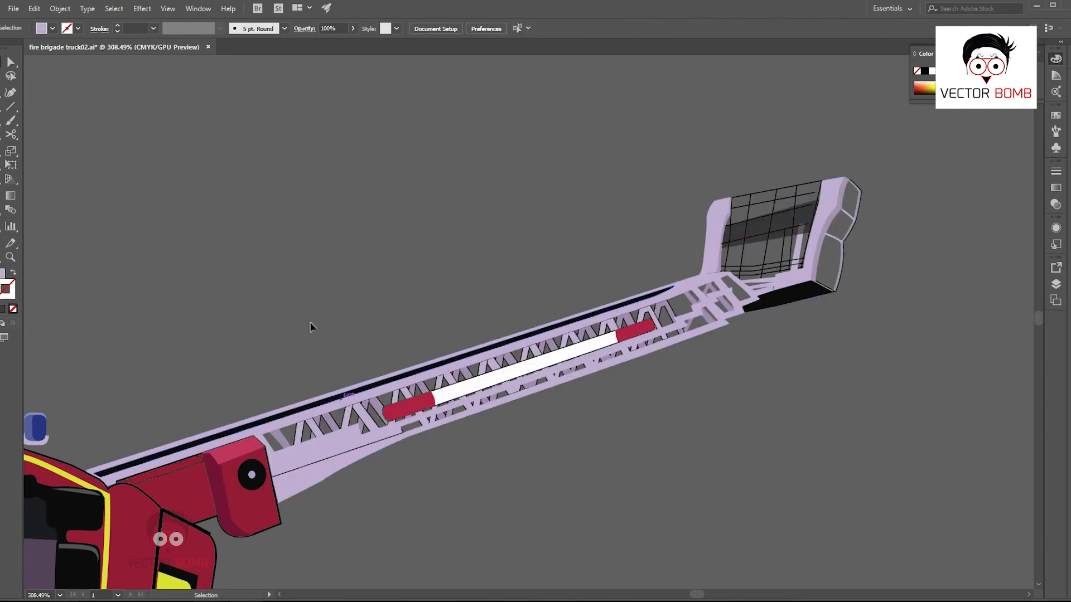
- Expand the seam line beside the yellow side window into a filled shape and colour it lavender
{"action": "scroll", "coordinate": [338, 468], "scroll_direction": "up", "scroll_amount": 2}
{"action": "key", "text": "a"}
{"action": "left_click", "coordinate": [559, 263]}
{"action": "left_click_drag", "start_coordinate": [580, 380], "coordinate": [606, 375]}
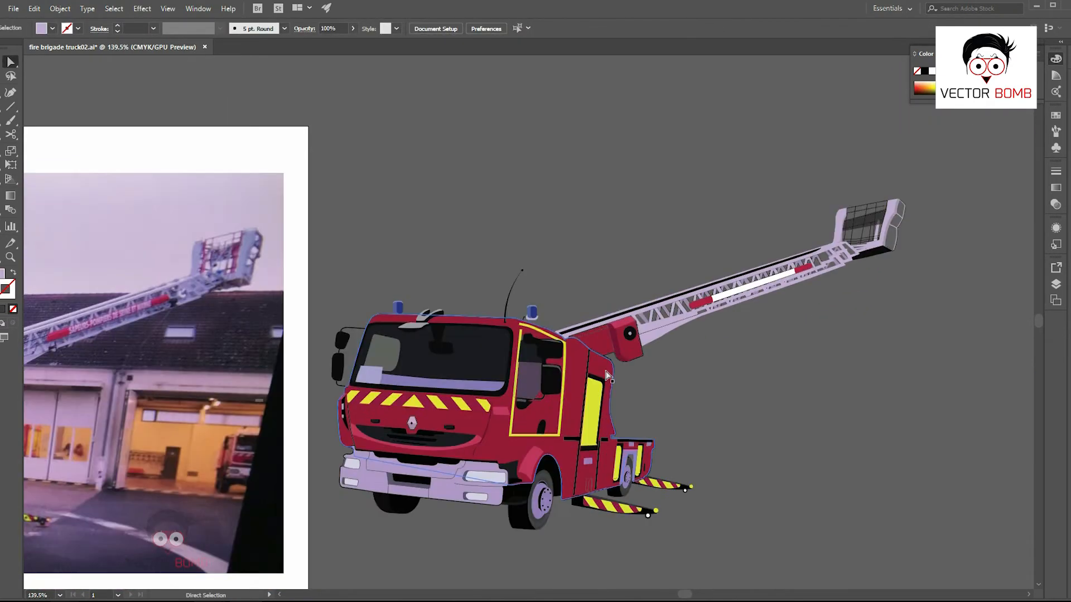
{"action": "left_click_drag", "start_coordinate": [473, 408], "coordinate": [800, 406]}
{"action": "left_click_drag", "start_coordinate": [800, 393], "coordinate": [424, 407]}
{"action": "left_click", "coordinate": [511, 446]}
{"action": "left_click_drag", "start_coordinate": [484, 389], "coordinate": [447, 351]}
{"action": "left_click", "coordinate": [60, 8]}
{"action": "left_click", "coordinate": [84, 130]}
{"action": "key", "text": "Return"}
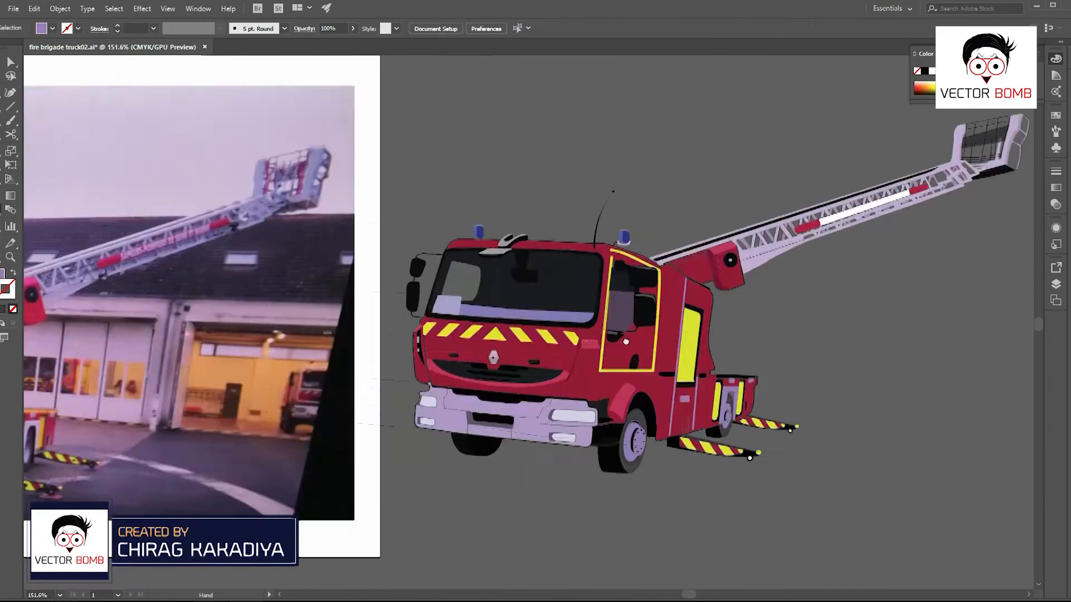
- Expand the other seam line on the truck's side body into a lavender filled strip
{"action": "left_click_drag", "start_coordinate": [667, 338], "coordinate": [719, 342]}
{"action": "left_click_drag", "start_coordinate": [541, 337], "coordinate": [585, 337]}
{"action": "left_click", "coordinate": [537, 365]}
{"action": "left_click_drag", "start_coordinate": [589, 385], "coordinate": [624, 385]}
{"action": "left_click", "coordinate": [537, 368]}
{"action": "left_click", "coordinate": [60, 8]}
{"action": "left_click", "coordinate": [84, 133]}
{"action": "key", "text": "Return"}
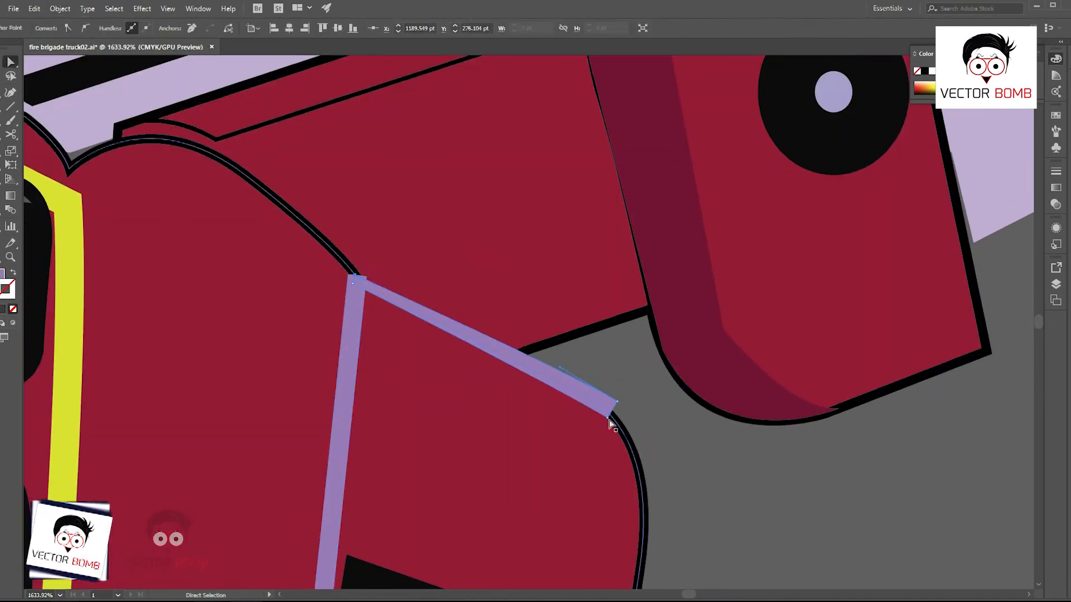
- Adjust the corner points of the lavender seam strips at the body's upper corner and near its lower edge
{"action": "scroll", "coordinate": [340, 260], "scroll_direction": "up", "scroll_amount": 2}
{"action": "left_click_drag", "start_coordinate": [356, 287], "coordinate": [396, 328]}
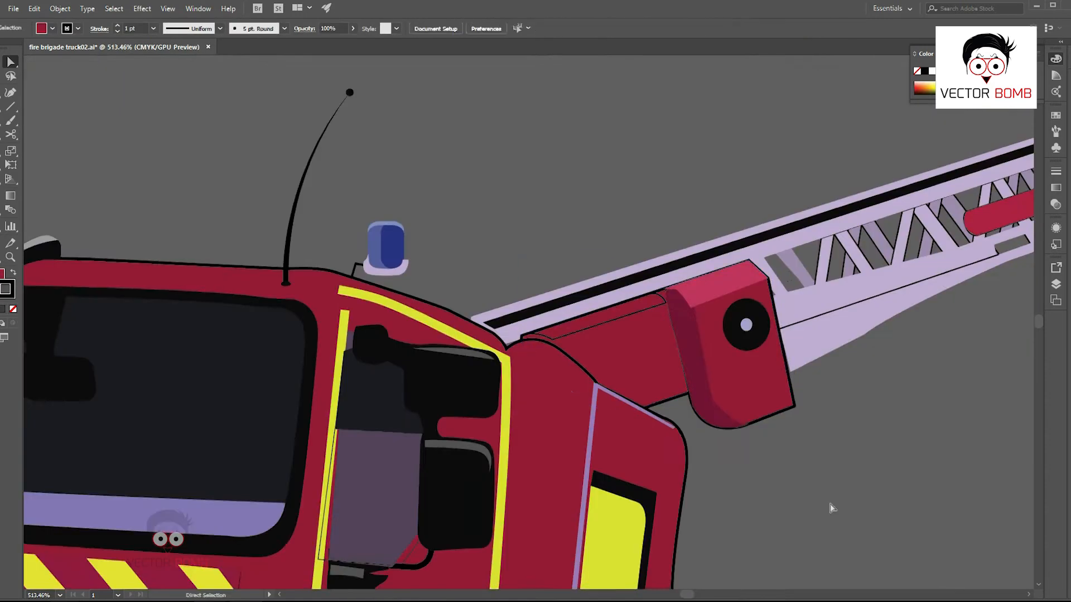
{"action": "left_click_drag", "start_coordinate": [831, 509], "coordinate": [512, 181]}
{"action": "scroll", "coordinate": [513, 181], "scroll_direction": "up", "scroll_amount": 3}
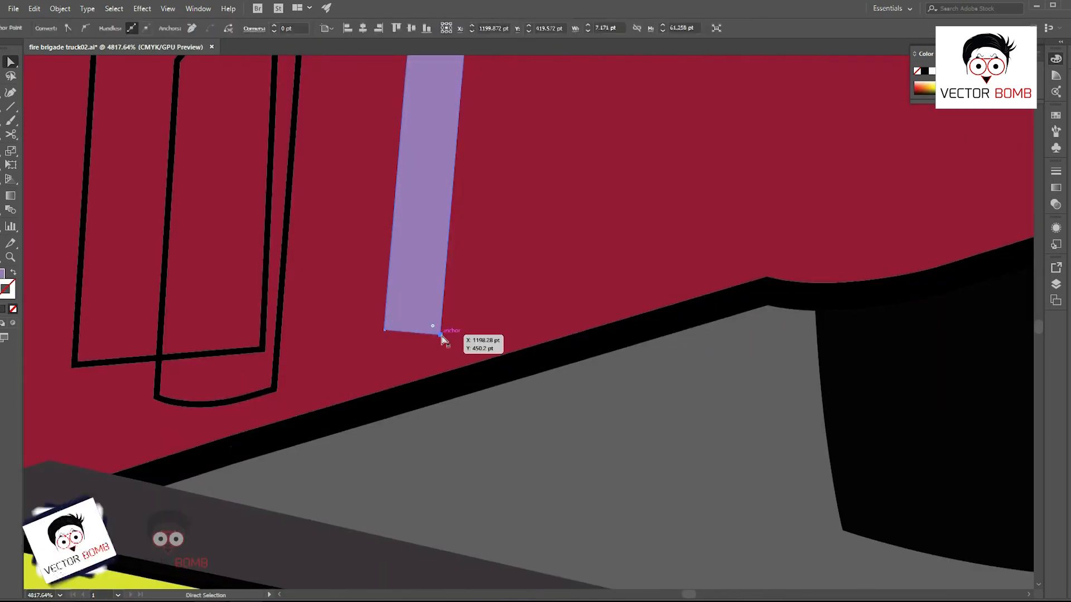
{"action": "scroll", "coordinate": [406, 346], "scroll_direction": "down", "scroll_amount": 2}
{"action": "left_click", "coordinate": [739, 306]}
{"action": "scroll", "coordinate": [738, 306], "scroll_direction": "down", "scroll_amount": 6}
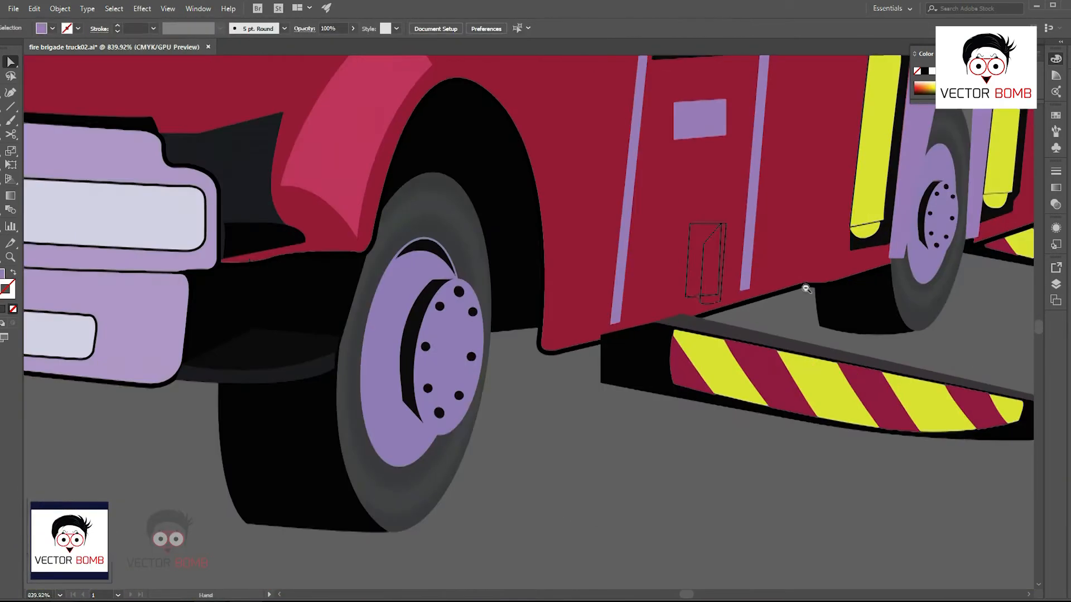
- Fill the small hatch above the front outrigger black and its inner flap lavender
{"action": "scroll", "coordinate": [630, 198], "scroll_direction": "up", "scroll_amount": 3}
{"action": "left_click_drag", "start_coordinate": [667, 377], "coordinate": [82, 285]}
{"action": "left_click", "coordinate": [310, 366]}
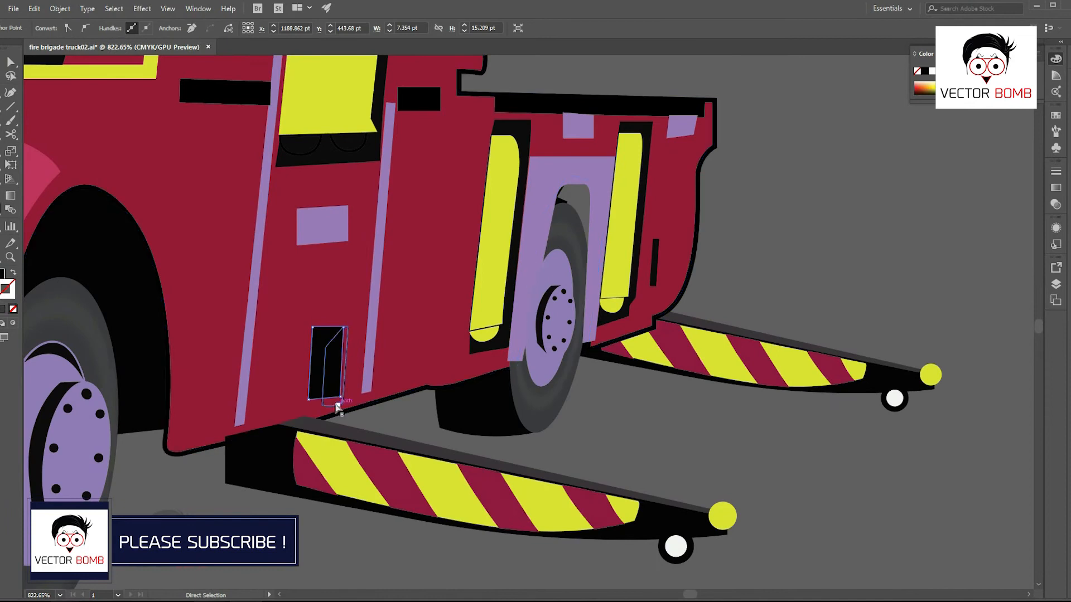
{"action": "left_click", "coordinate": [338, 409]}
{"action": "scroll", "coordinate": [396, 411], "scroll_direction": "down", "scroll_amount": 3}
{"action": "left_click", "coordinate": [697, 462]}
{"action": "scroll", "coordinate": [697, 462], "scroll_direction": "down", "scroll_amount": 4}
{"action": "left_click_drag", "start_coordinate": [303, 379], "coordinate": [263, 404]}
{"action": "scroll", "coordinate": [778, 466], "scroll_direction": "up", "scroll_amount": 3}
{"action": "left_click", "coordinate": [524, 418]}
{"action": "left_click", "coordinate": [679, 450]}
- Draw a stepped corner post with the Pen tool between the side body and the rear section's first yellow panel
{"action": "scroll", "coordinate": [679, 449], "scroll_direction": "up", "scroll_amount": 2}
{"action": "left_click_drag", "start_coordinate": [574, 505], "coordinate": [691, 536]}
{"action": "scroll", "coordinate": [691, 535], "scroll_direction": "up", "scroll_amount": 1}
{"action": "left_click_drag", "start_coordinate": [570, 390], "coordinate": [661, 445]}
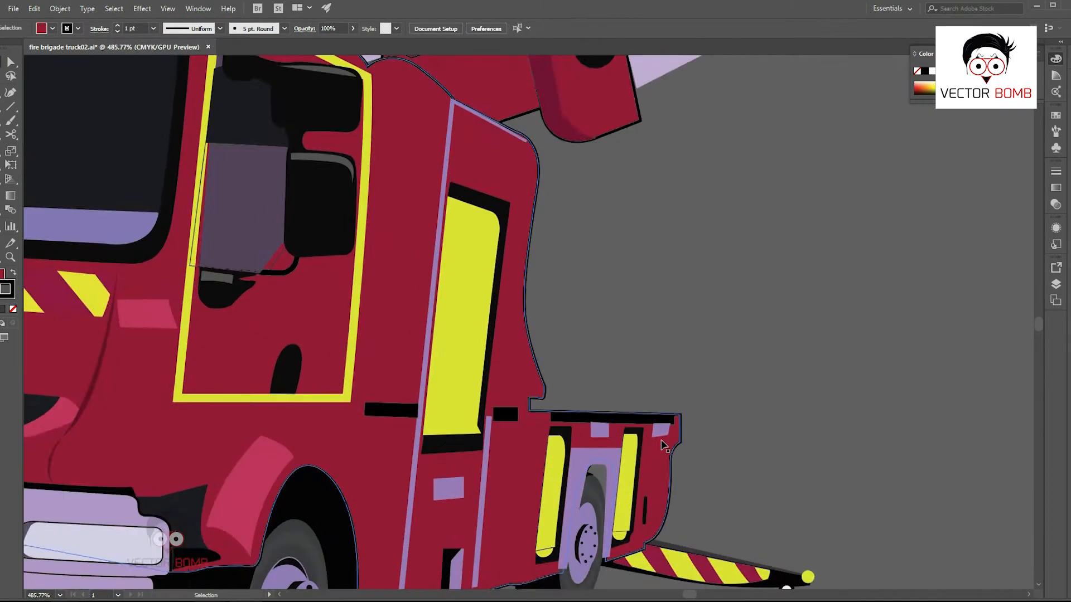
{"action": "scroll", "coordinate": [524, 420], "scroll_direction": "up", "scroll_amount": 1}
{"action": "key", "text": "p"}
{"action": "left_click", "coordinate": [516, 387]}
{"action": "left_click", "coordinate": [516, 416]}
{"action": "left_click", "coordinate": [538, 417]}
{"action": "left_click_drag", "start_coordinate": [528, 532], "coordinate": [541, 428]}
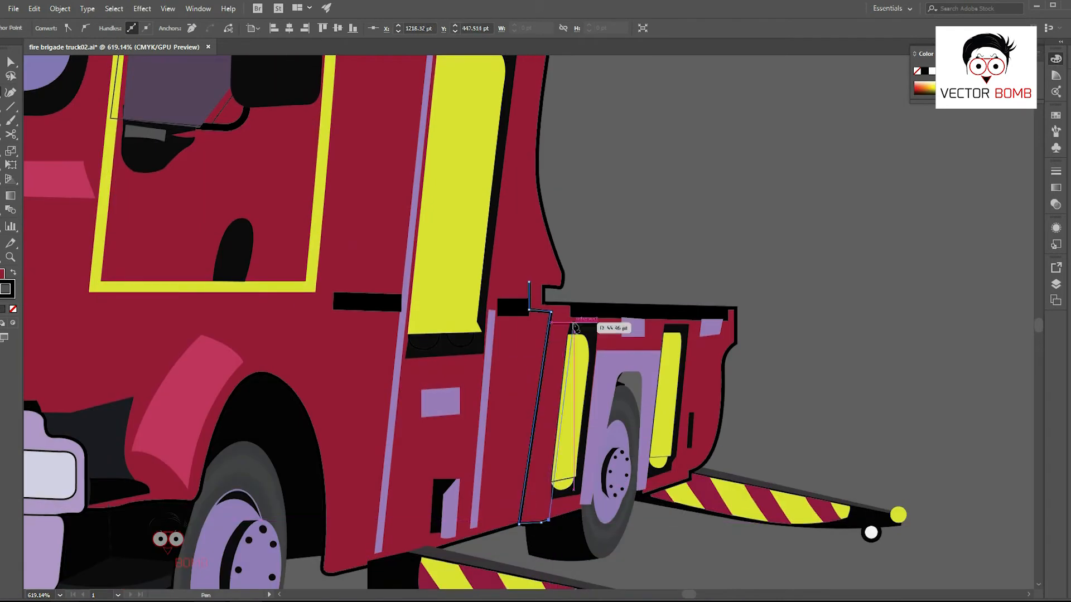
{"action": "left_click", "coordinate": [574, 323]}
{"action": "scroll", "coordinate": [573, 324], "scroll_direction": "up", "scroll_amount": 2}
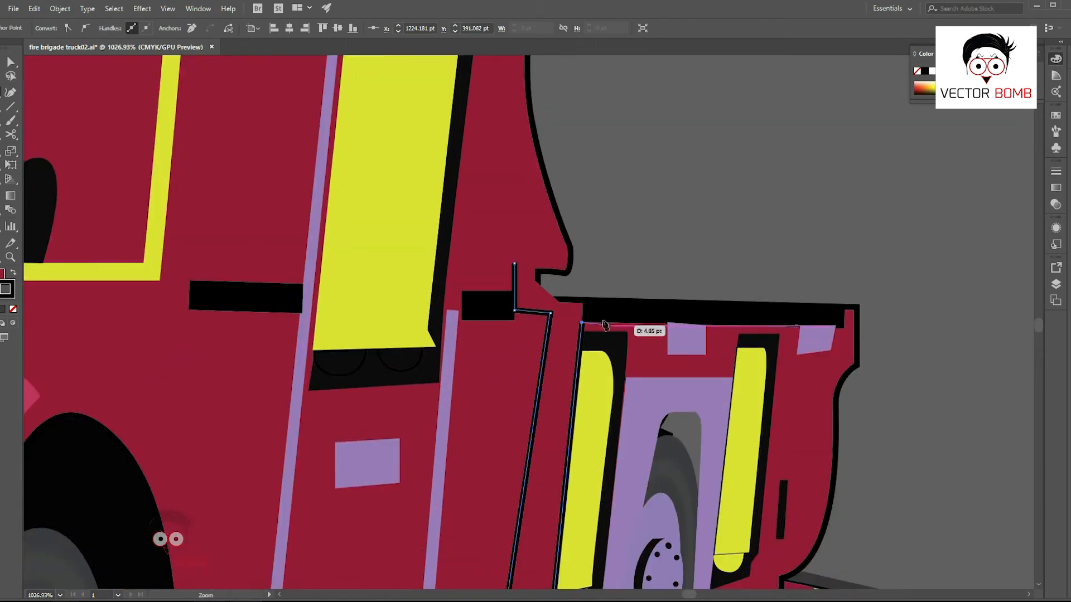
{"action": "left_click", "coordinate": [514, 263]}
- Give the stepped corner post the lavender fill of the rear wheel frame, without an outline
{"action": "key", "text": "i"}
{"action": "left_click", "coordinate": [683, 390]}
{"action": "left_click", "coordinate": [872, 526], "text": "ctrl"}
{"action": "scroll", "coordinate": [841, 485], "scroll_direction": "down", "scroll_amount": 5}
{"action": "scroll", "coordinate": [842, 485], "scroll_direction": "up", "scroll_amount": 4}
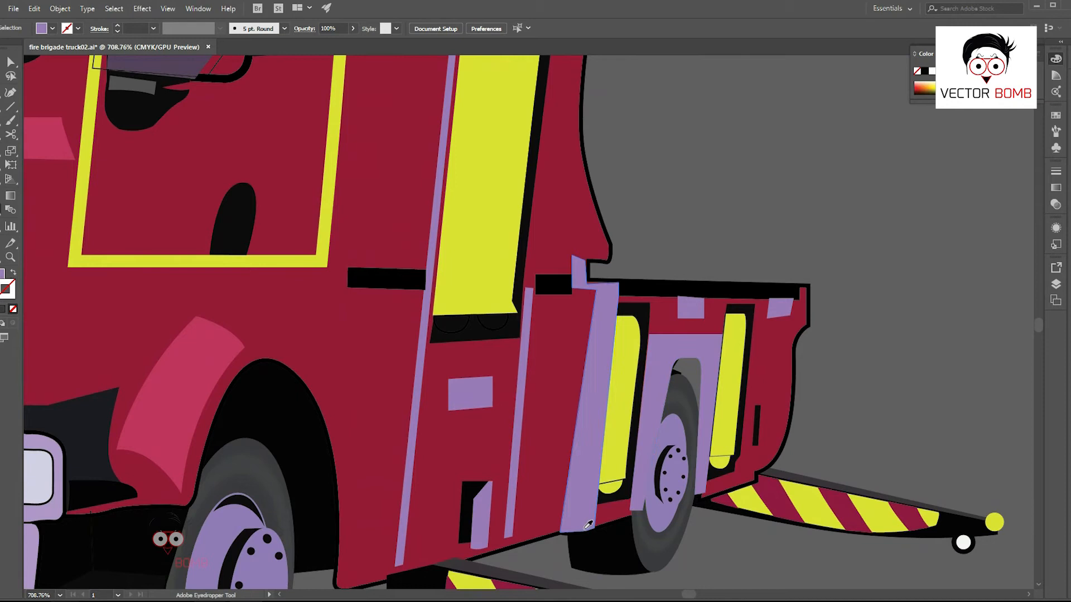
- Draw a separate lavender strip along the corner post's rear face and recolour the front face a darker mauve
{"action": "left_click", "coordinate": [607, 288]}
{"action": "scroll", "coordinate": [607, 288], "scroll_direction": "up", "scroll_amount": 1}
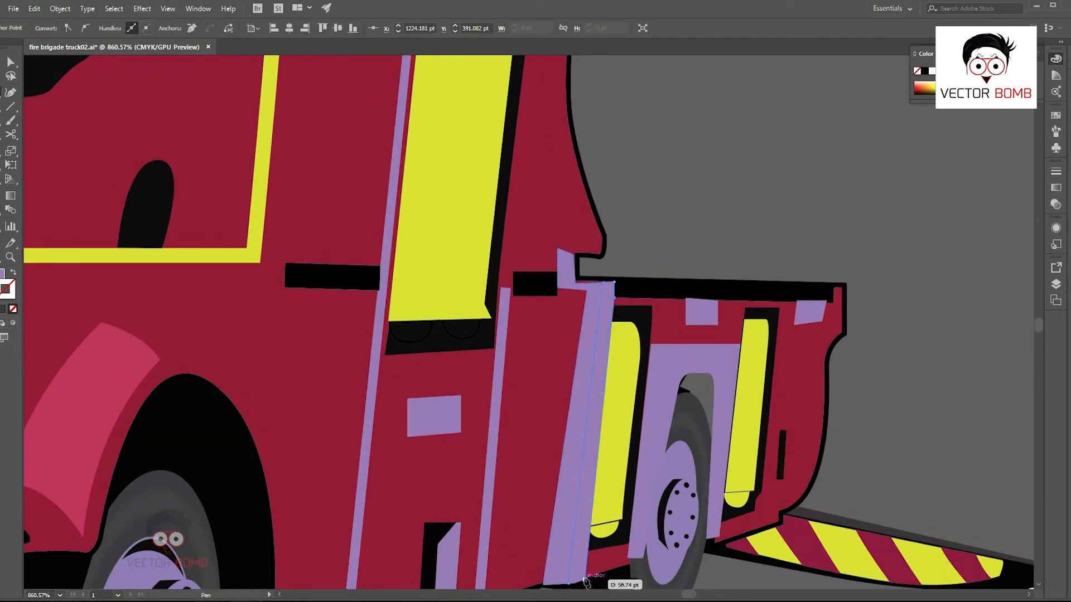
{"action": "key", "text": "v"}
{"action": "left_click", "coordinate": [563, 485]}
{"action": "double_click", "coordinate": [4, 277]}
{"action": "left_click", "coordinate": [673, 238]}
{"action": "left_click", "coordinate": [898, 186]}
{"action": "left_click", "coordinate": [958, 203]}
- Adjust the lower end points of the lavender frame around the rear wheel
{"action": "left_click_drag", "start_coordinate": [868, 440], "coordinate": [713, 441]}
{"action": "left_click_drag", "start_coordinate": [918, 354], "coordinate": [734, 402]}
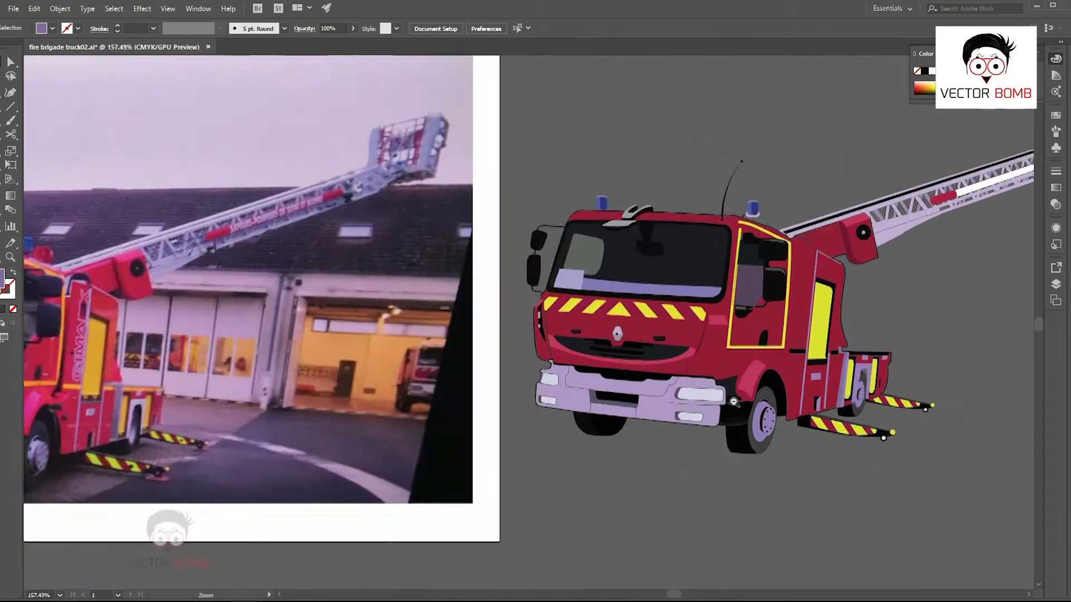
{"action": "left_click_drag", "start_coordinate": [932, 395], "coordinate": [1059, 394]}
{"action": "left_click", "coordinate": [611, 267]}
{"action": "left_click_drag", "start_coordinate": [616, 374], "coordinate": [703, 374]}
{"action": "key", "text": "a"}
{"action": "left_click", "coordinate": [500, 504]}
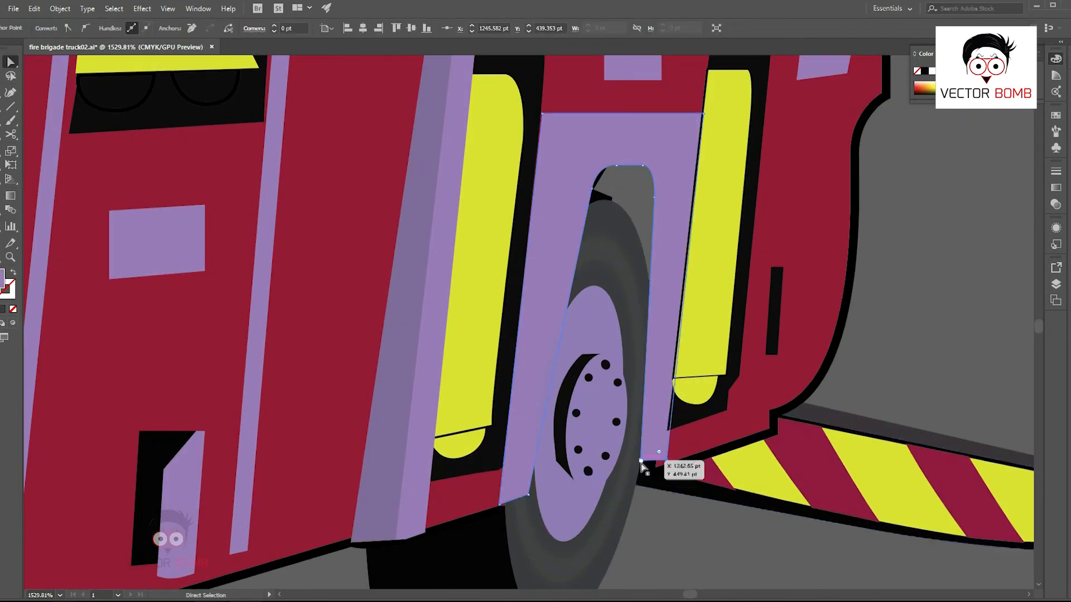
{"action": "left_click_drag", "start_coordinate": [640, 462], "coordinate": [639, 475]}
{"action": "key", "text": "ctrl+shift+a"}
- Draw a shape covering the rear wheel arch opening, fill it black and send it to the back
{"action": "left_click_drag", "start_coordinate": [647, 144], "coordinate": [637, 266]}
{"action": "key", "text": "p"}
{"action": "left_click", "coordinate": [623, 253]}
{"action": "left_click", "coordinate": [624, 253]}
{"action": "key", "text": "i"}
{"action": "left_click", "coordinate": [524, 182]}
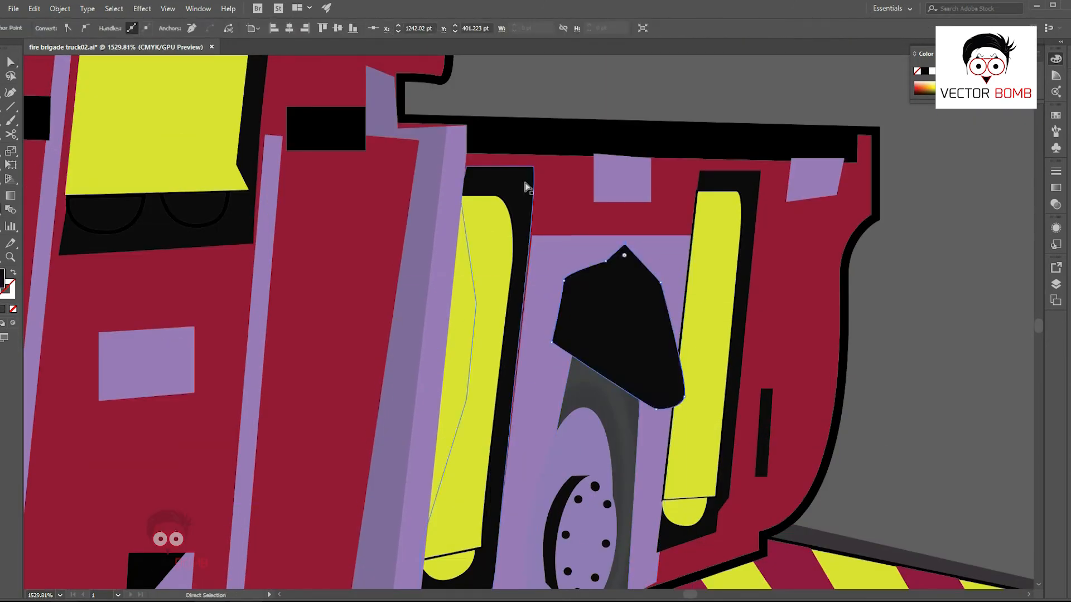
{"action": "key", "text": "ctrl+shift+["}
- Pull the lower corner of the wheel frame's rear leg down past the body edge beside the rear tyre
{"action": "left_click_drag", "start_coordinate": [883, 390], "coordinate": [805, 390]}
{"action": "left_click_drag", "start_coordinate": [950, 397], "coordinate": [1001, 397]}
{"action": "left_click_drag", "start_coordinate": [777, 394], "coordinate": [448, 366]}
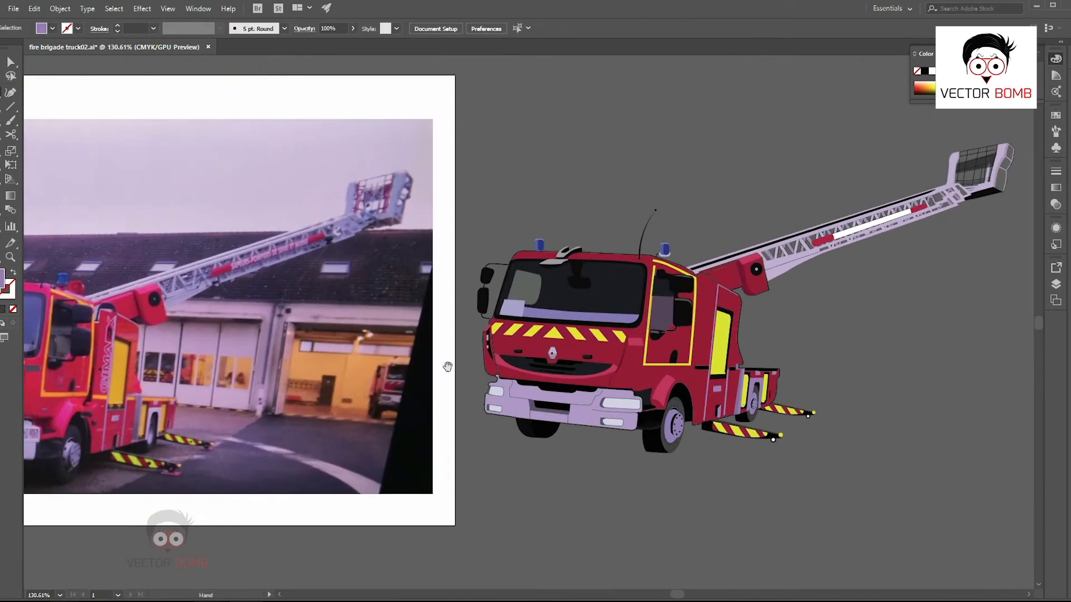
{"action": "left_click_drag", "start_coordinate": [742, 405], "coordinate": [1026, 405]}
{"action": "left_click_drag", "start_coordinate": [1026, 405], "coordinate": [455, 408]}
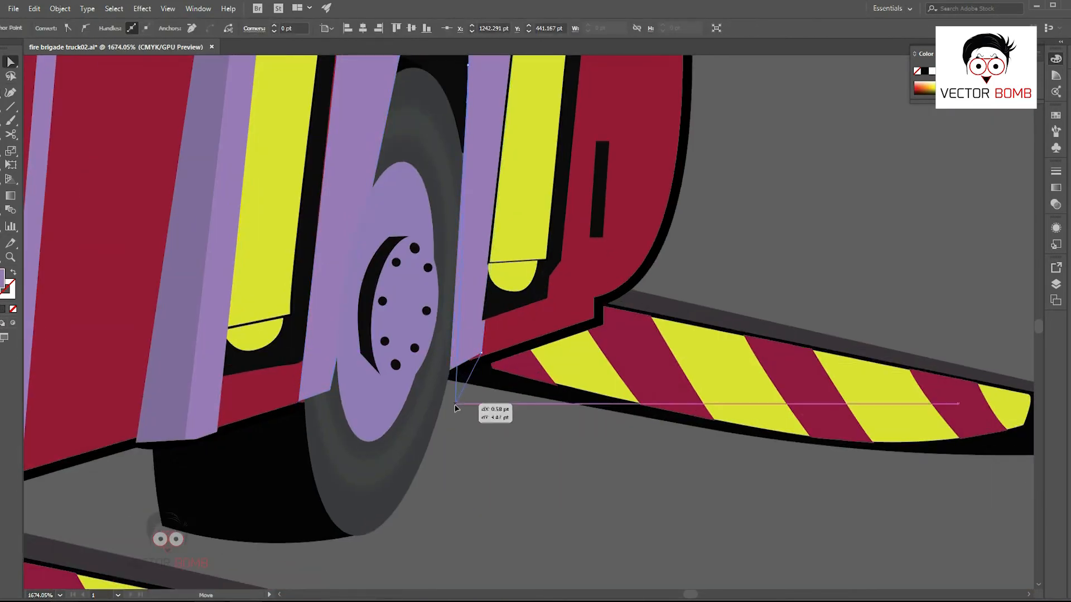
{"action": "left_click", "coordinate": [519, 452]}
{"action": "left_click_drag", "start_coordinate": [433, 362], "coordinate": [485, 325]}
{"action": "left_click", "coordinate": [473, 430]}
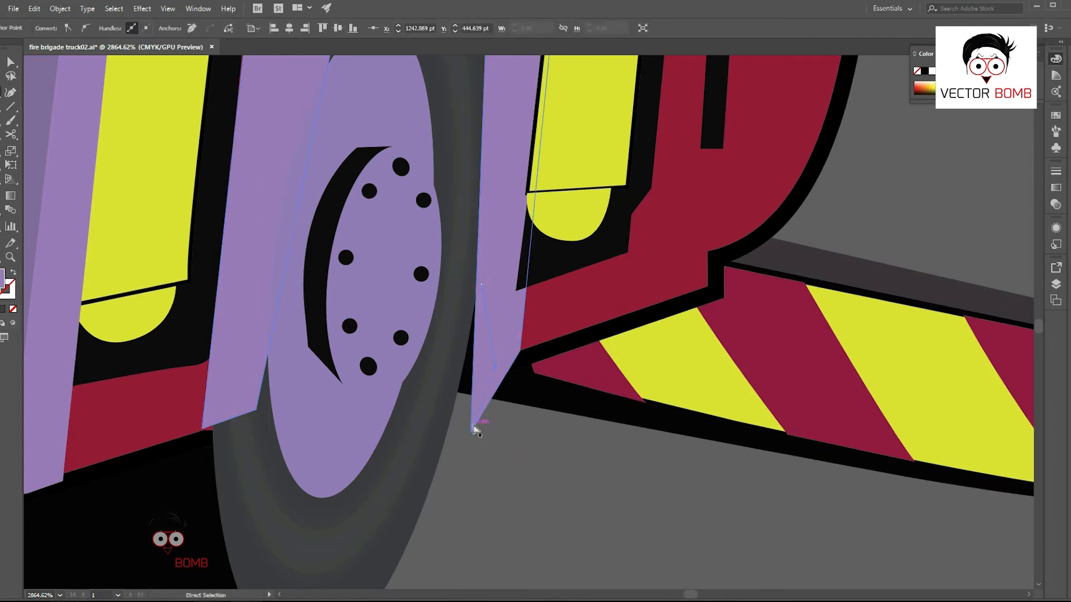
- Set the opacity of the highlight on the front wheel arch to 50% and save the document
{"action": "scroll", "coordinate": [550, 269], "scroll_direction": "down", "scroll_amount": 10}
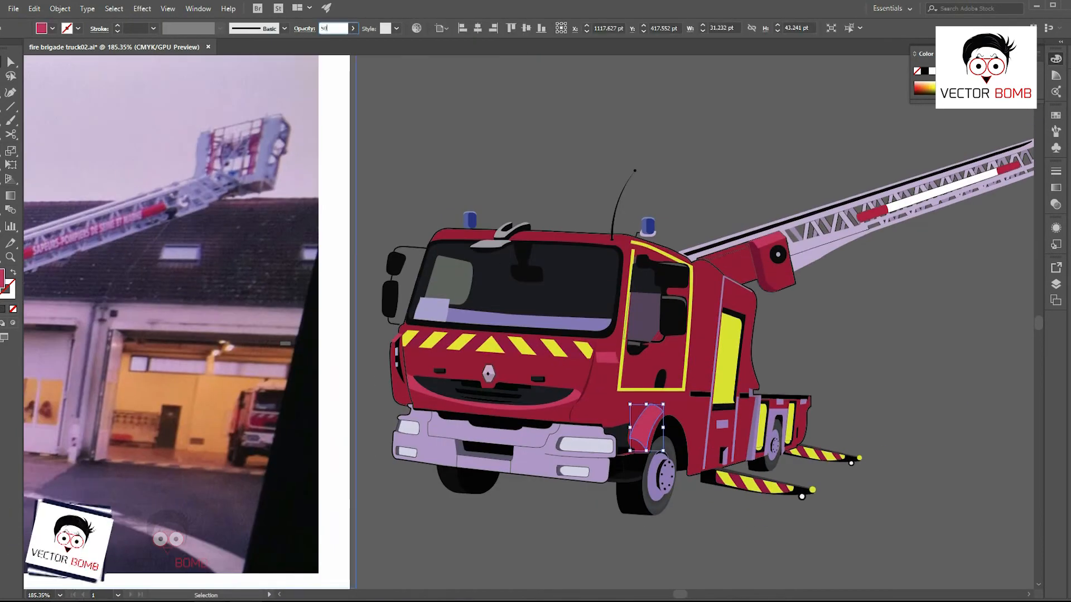
{"action": "left_click", "coordinate": [625, 200]}
{"action": "scroll", "coordinate": [624, 273], "scroll_direction": "down", "scroll_amount": 1}
{"action": "left_click_drag", "start_coordinate": [396, 335], "coordinate": [664, 382]}
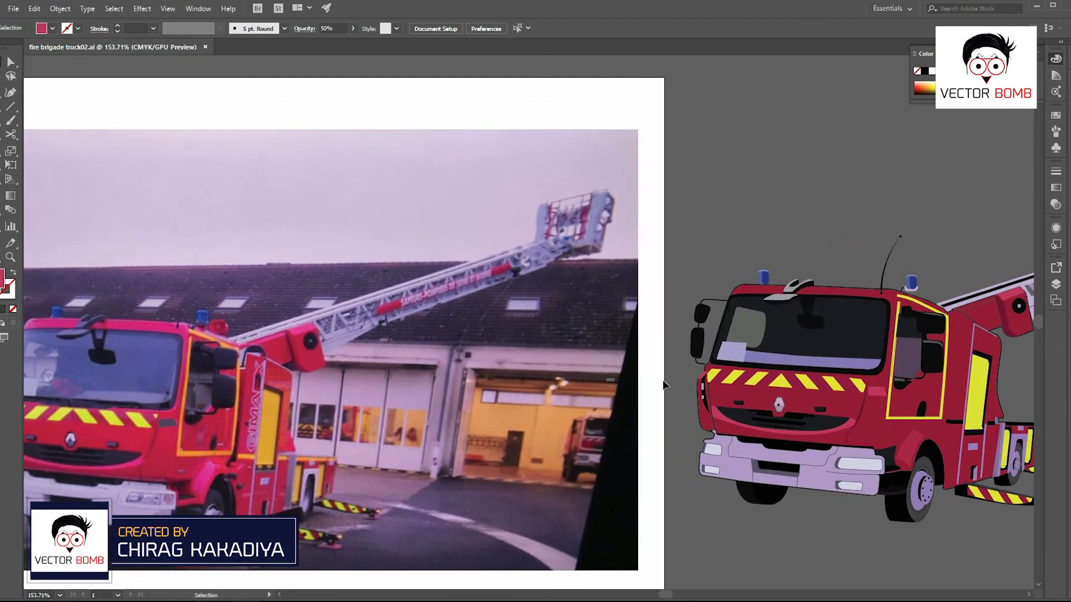
{"action": "left_click_drag", "start_coordinate": [587, 353], "coordinate": [634, 365]}
{"action": "left_click_drag", "start_coordinate": [786, 360], "coordinate": [358, 348]}
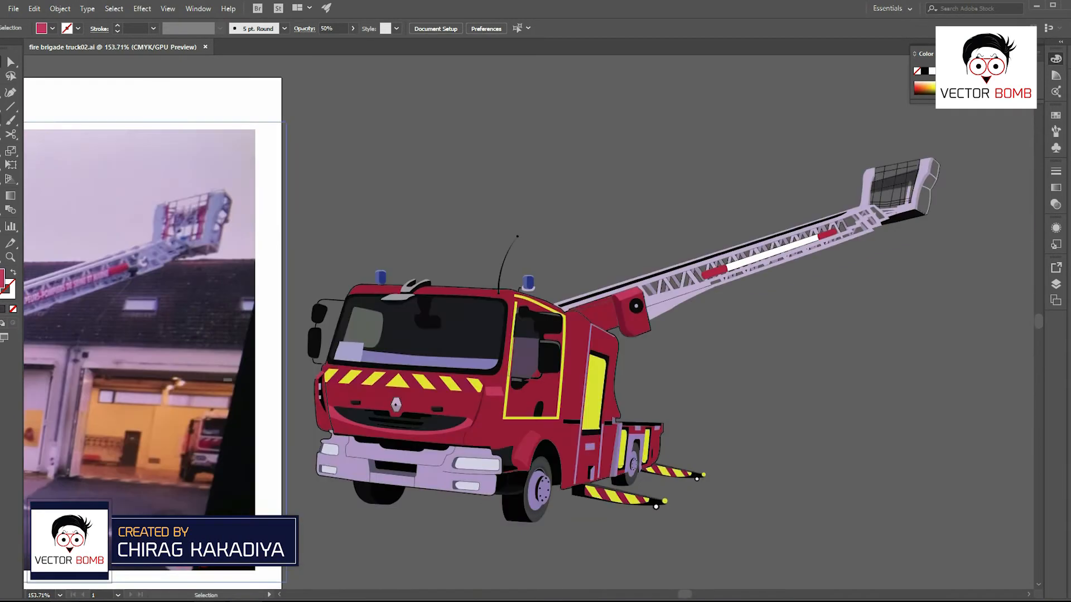
- Draw a small curved detail on the truck with the Pen tool and give it a light lavender fill
{"action": "scroll", "coordinate": [301, 300], "scroll_direction": "up", "scroll_amount": 8}
{"action": "key", "text": "p"}
{"action": "left_click_drag", "start_coordinate": [621, 413], "coordinate": [634, 344]}
{"action": "left_click", "coordinate": [491, 369]}
{"action": "left_click_drag", "start_coordinate": [537, 426], "coordinate": [545, 482]}
{"action": "left_click", "coordinate": [537, 427]}
{"action": "left_click", "coordinate": [525, 426]}
{"action": "left_click_drag", "start_coordinate": [488, 379], "coordinate": [461, 372]}
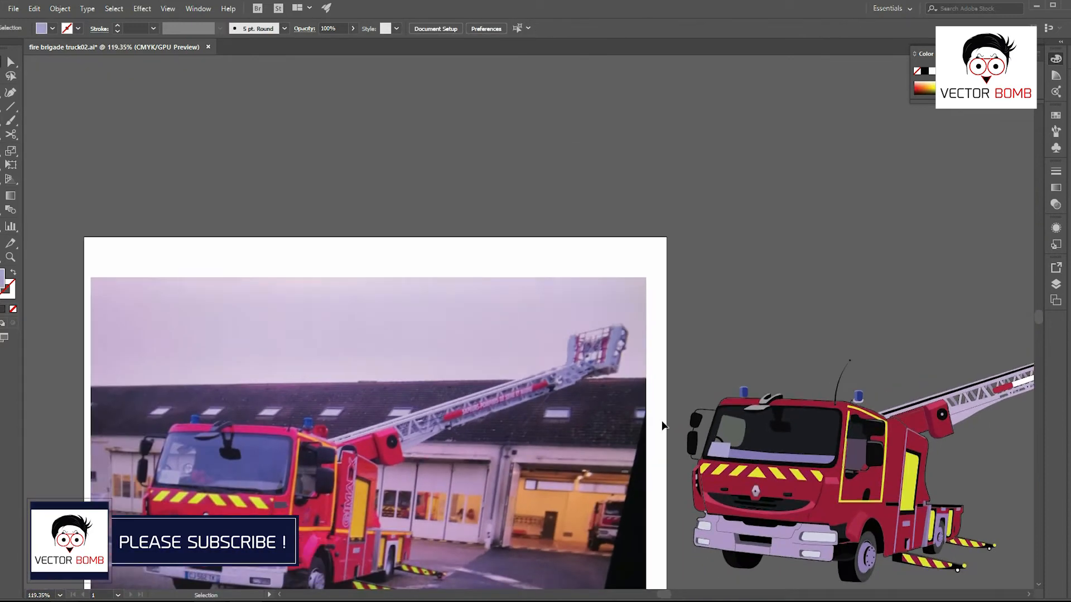
- Trace the inner edge of a grey windscreen reflection with the Pen tool, from the glass's lower-left corner across to its right side
{"action": "left_click_drag", "start_coordinate": [762, 410], "coordinate": [837, 451]}
{"action": "left_click_drag", "start_coordinate": [689, 483], "coordinate": [511, 480]}
{"action": "left_click_drag", "start_coordinate": [617, 477], "coordinate": [781, 485]}
{"action": "key", "text": "i"}
{"action": "left_click", "coordinate": [717, 463]}
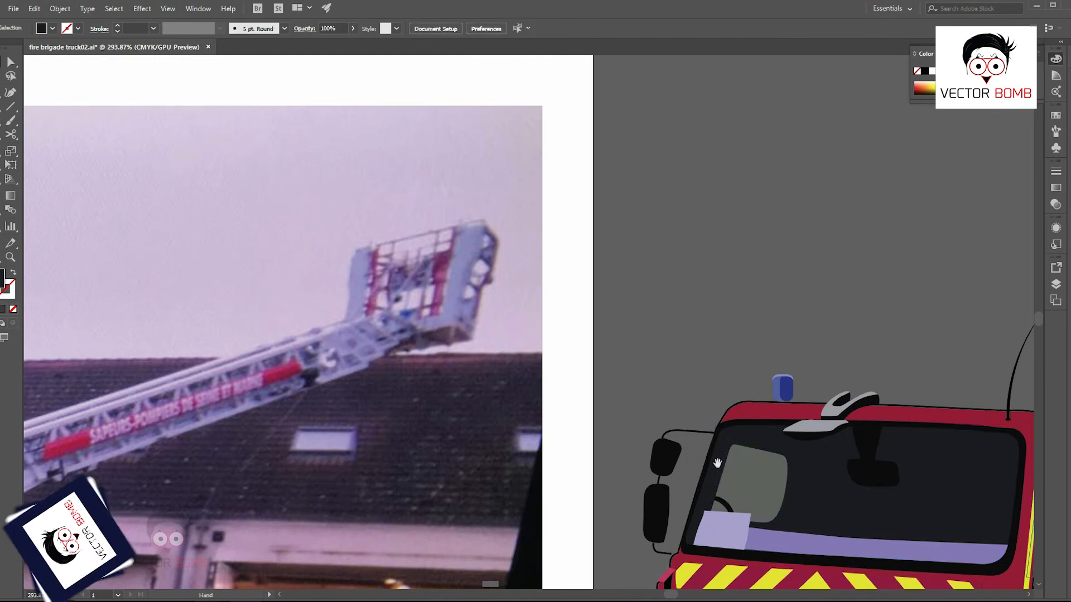
{"action": "key", "text": "p"}
{"action": "left_click_drag", "start_coordinate": [749, 551], "coordinate": [870, 551]}
{"action": "left_click_drag", "start_coordinate": [676, 488], "coordinate": [671, 487]}
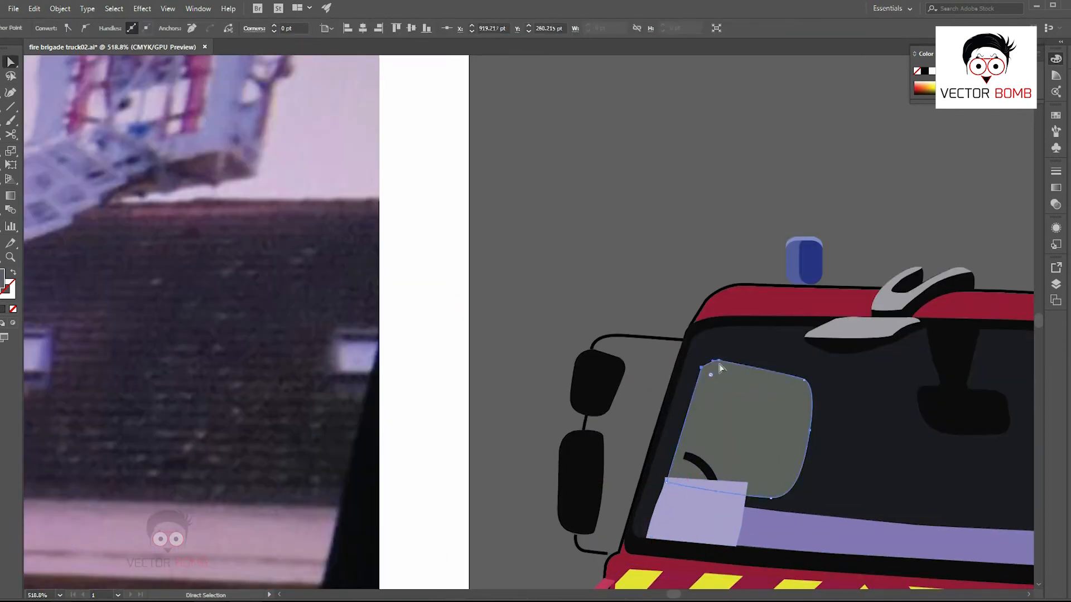
{"action": "left_click", "coordinate": [646, 538]}
{"action": "left_click_drag", "start_coordinate": [647, 544], "coordinate": [384, 547]}
{"action": "left_click", "coordinate": [702, 359]}
{"action": "left_click_drag", "start_coordinate": [1013, 404], "coordinate": [706, 355]}
{"action": "key", "text": "ctrl+z"}
{"action": "left_click_drag", "start_coordinate": [351, 352], "coordinate": [546, 370]}
{"action": "left_click", "coordinate": [662, 379]}
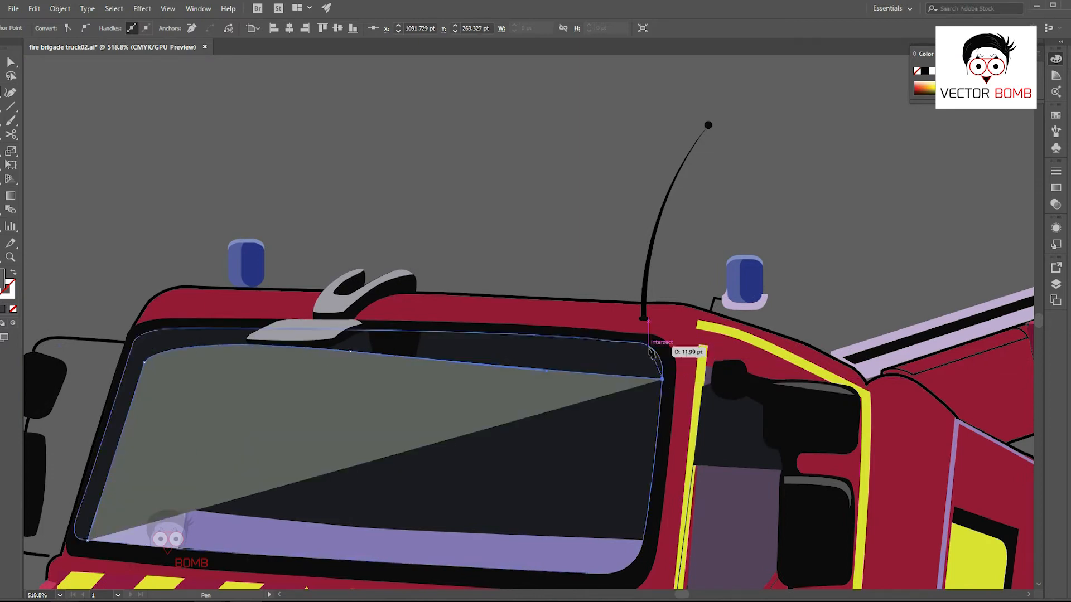
- Continue the reflection outline around the windscreen's upper-right corner, along the top frame and down the left side
{"action": "left_click", "coordinate": [662, 349]}
{"action": "left_click", "coordinate": [631, 337]}
{"action": "left_click_drag", "start_coordinate": [361, 322], "coordinate": [334, 314]}
{"action": "left_click", "coordinate": [212, 323]}
{"action": "left_click", "coordinate": [133, 334]}
{"action": "left_click_drag", "start_coordinate": [124, 362], "coordinate": [80, 509]}
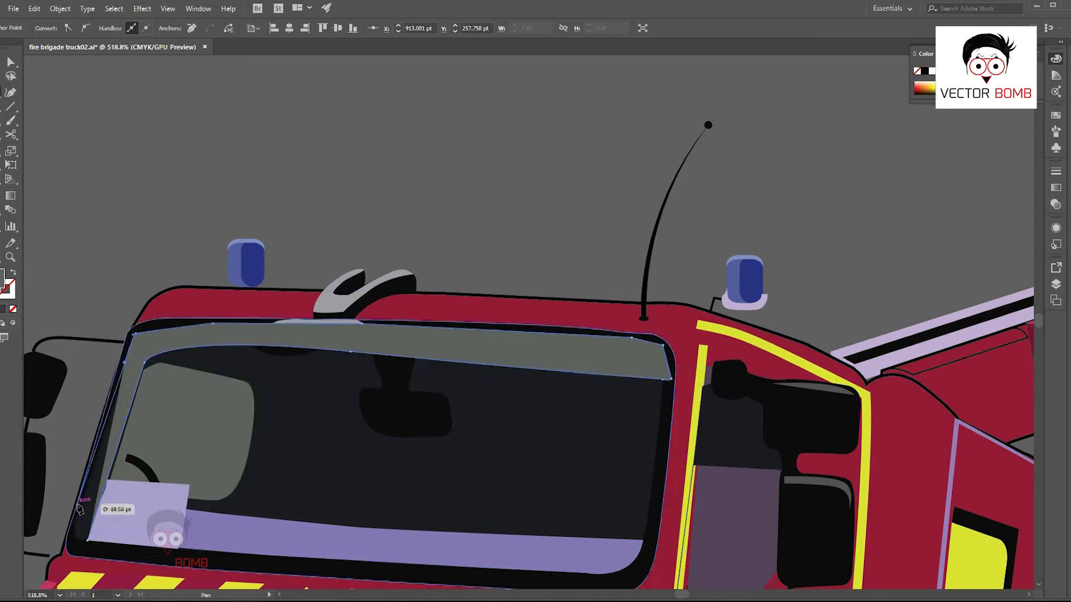
- Cut the glass shape out of the black windscreen surround with Pathfinder Minus Front
{"action": "left_click", "coordinate": [657, 422], "text": "ctrl"}
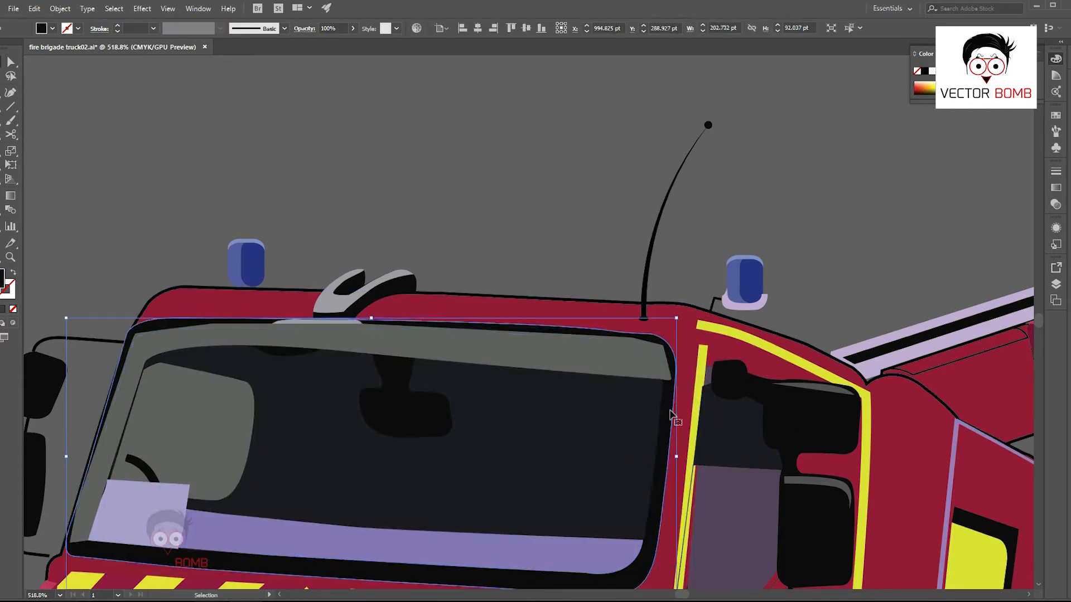
{"action": "key", "text": "ctrl+z"}
{"action": "key", "text": "ctrl+shift+z"}
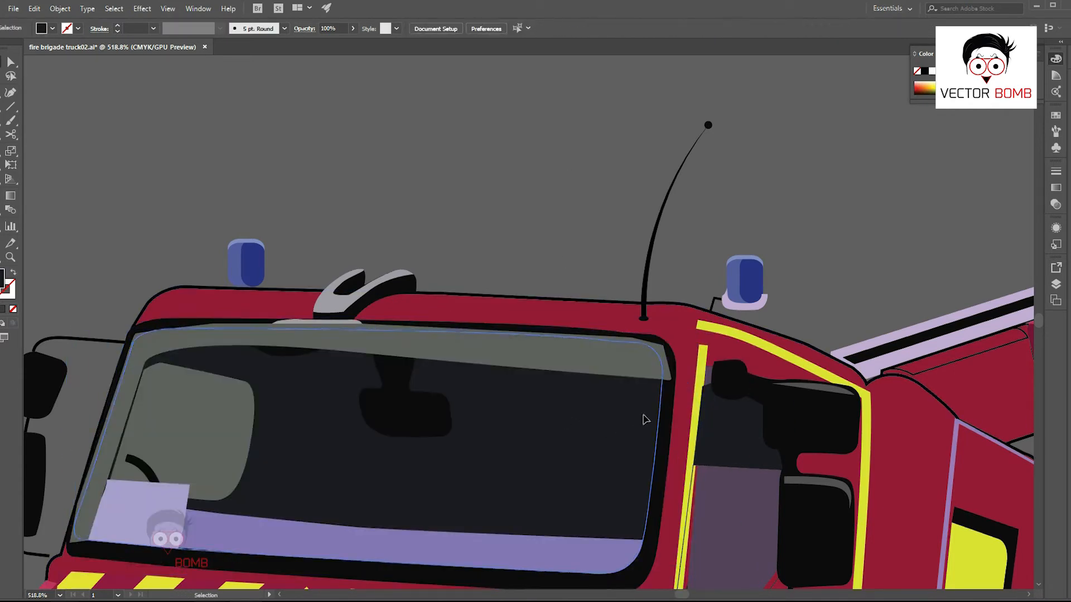
{"action": "left_click", "coordinate": [198, 8]}
{"action": "left_click", "coordinate": [262, 418]}
{"action": "left_click", "coordinate": [887, 113]}
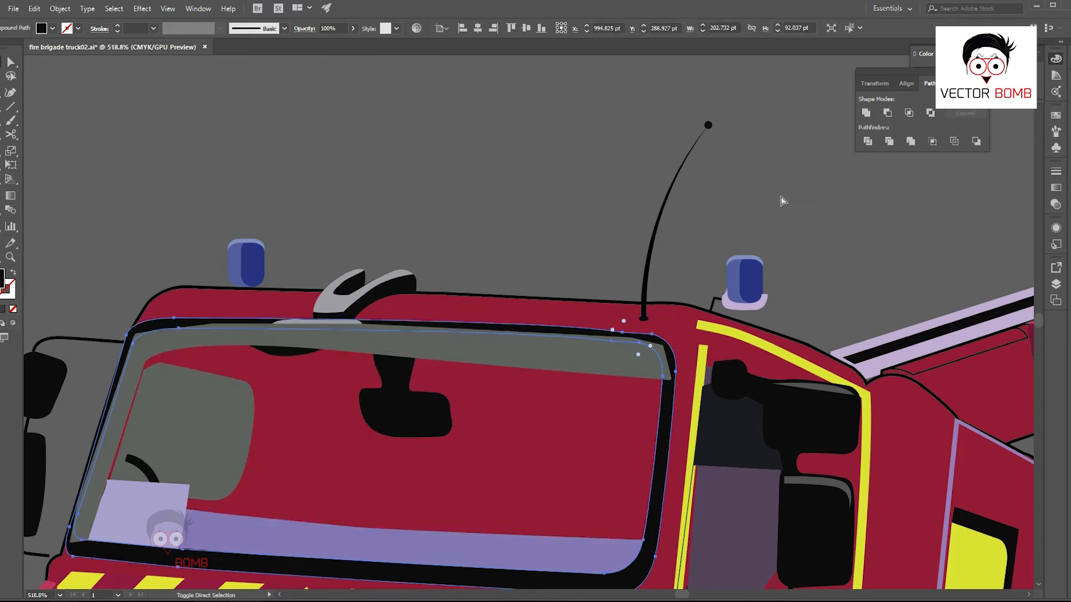
- Restack the glass and reflection within the windscreen frame and bring the grey roof fitting to the front
{"action": "key", "text": "ctrl+shift+a"}
{"action": "key", "text": "ctrl+z"}
{"action": "key", "text": "ctrl+z"}
{"action": "key", "text": "ctrl+shift+["}
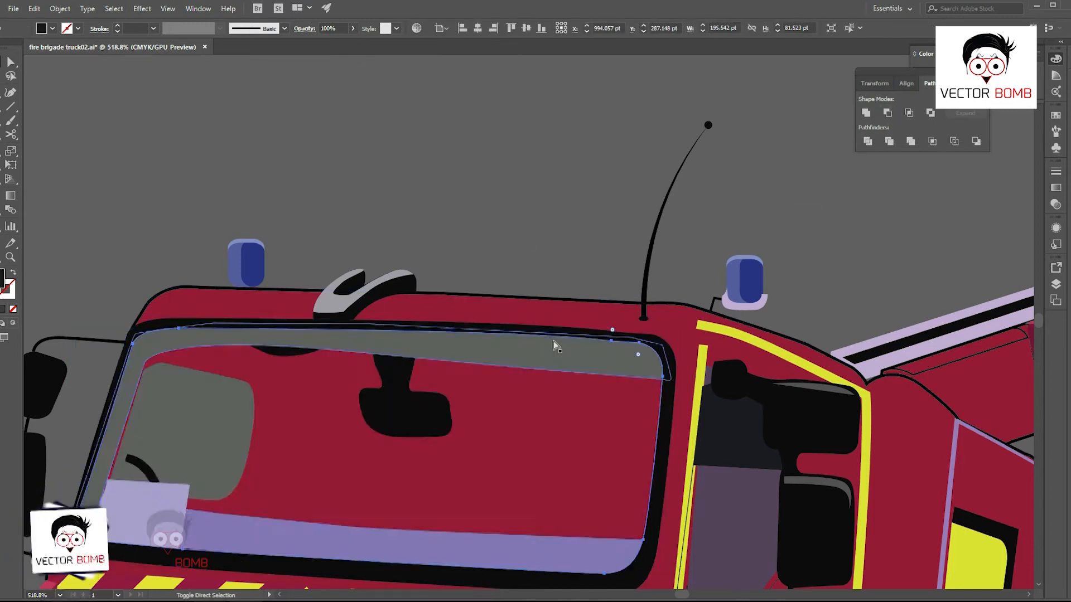
{"action": "key", "text": "ctrl+]"}
{"action": "left_click", "coordinate": [553, 340]}
{"action": "key", "text": "ctrl+y"}
{"action": "left_click", "coordinate": [336, 347]}
{"action": "key", "text": "ctrl+y"}
{"action": "key", "text": "ctrl+shift+]"}
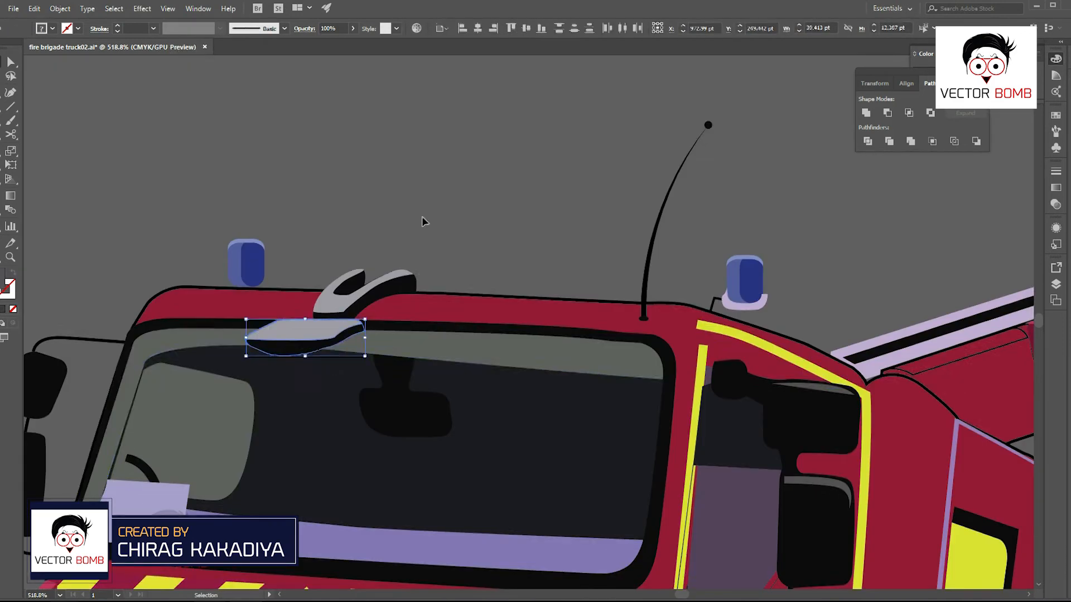
- Try 50% opacity on the windscreen reflection band and settle on 30%
{"action": "type", "text": "50"}
{"action": "key", "text": "Return"}
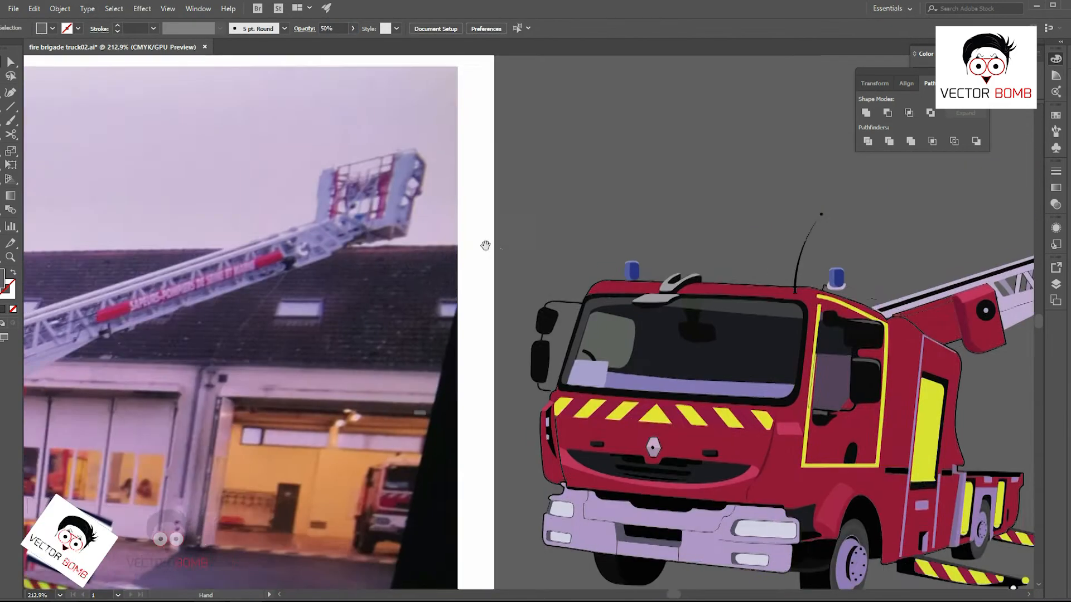
{"action": "left_click_drag", "start_coordinate": [485, 244], "coordinate": [223, 219]}
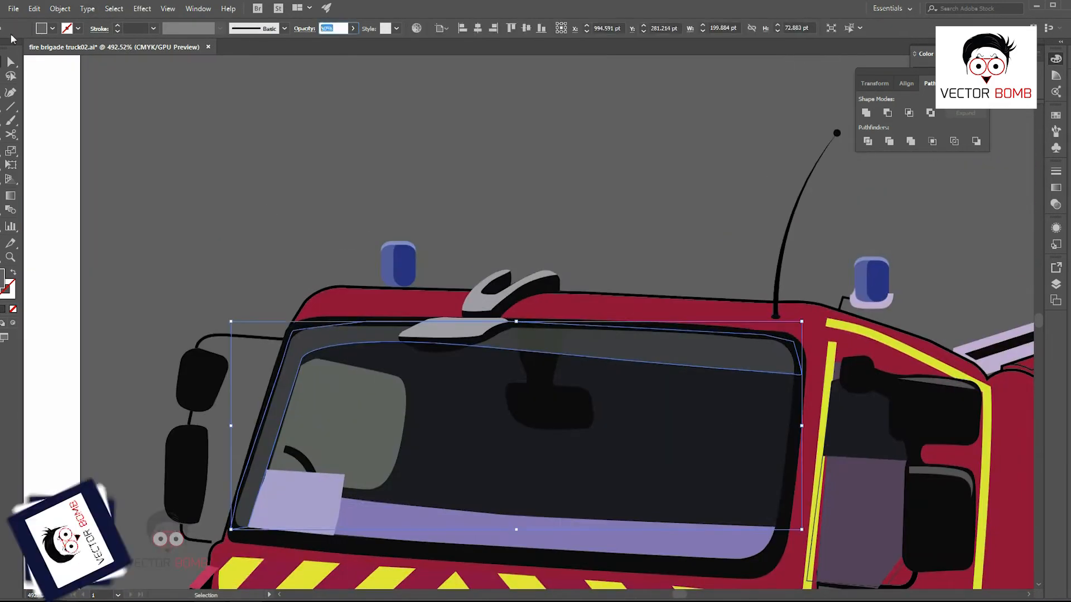
{"action": "type", "text": "30"}
{"action": "key", "text": "Return"}
{"action": "left_click", "coordinate": [504, 219]}
- Bring a glass-shaped overlay to the front of the windscreen and give it a very light fill
{"action": "scroll", "coordinate": [943, 307], "scroll_direction": "down", "scroll_amount": 5}
{"action": "left_click_drag", "start_coordinate": [931, 312], "coordinate": [716, 312]}
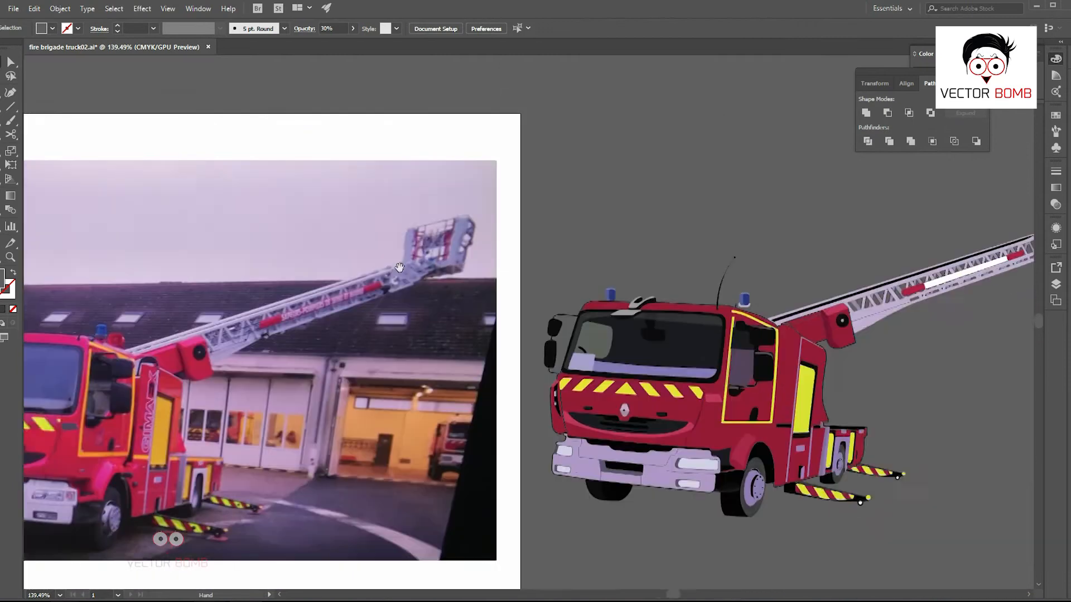
{"action": "scroll", "coordinate": [636, 318], "scroll_direction": "up", "scroll_amount": 3}
{"action": "left_click", "coordinate": [769, 386]}
{"action": "scroll", "coordinate": [767, 385], "scroll_direction": "up", "scroll_amount": 2}
{"action": "left_click_drag", "start_coordinate": [766, 385], "coordinate": [610, 346]}
{"action": "key", "text": "ctrl+shift+]"}
{"action": "double_click", "coordinate": [2, 278]}
{"action": "left_click", "coordinate": [620, 191]}
{"action": "key", "text": "Return"}
- Try 10% opacity on the light windscreen overlay and settle on 20%
{"action": "left_click", "coordinate": [333, 28]}
{"action": "type", "text": "10"}
{"action": "key", "text": "Return"}
{"action": "key", "text": "ctrl+h"}
{"action": "key", "text": "ctrl+h"}
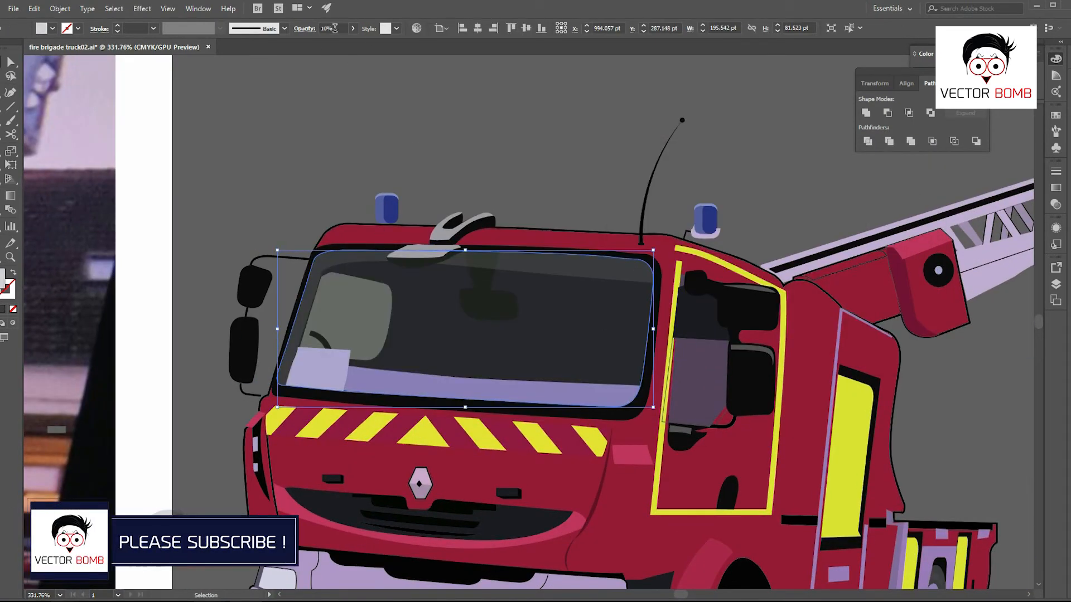
{"action": "left_click", "coordinate": [333, 28]}
{"action": "type", "text": "20"}
{"action": "key", "text": "Return"}
{"action": "key", "text": "Return"}
{"action": "key", "text": "ctrl+shift+a"}
- Trace the lens opening around the small circle inside the red roof lamp's housing with the Pen tool
{"action": "mouse_move", "coordinate": [310, 329]}
{"action": "left_mouse_down"}
{"action": "mouse_move", "coordinate": [331, 350]}
{"action": "mouse_move", "coordinate": [304, 329]}
{"action": "left_mouse_up"}
{"action": "left_click", "coordinate": [669, 289]}
{"action": "left_click_drag", "start_coordinate": [268, 312], "coordinate": [657, 319]}
{"action": "left_click_drag", "start_coordinate": [821, 313], "coordinate": [546, 274]}
{"action": "left_click_drag", "start_coordinate": [546, 274], "coordinate": [302, 271]}
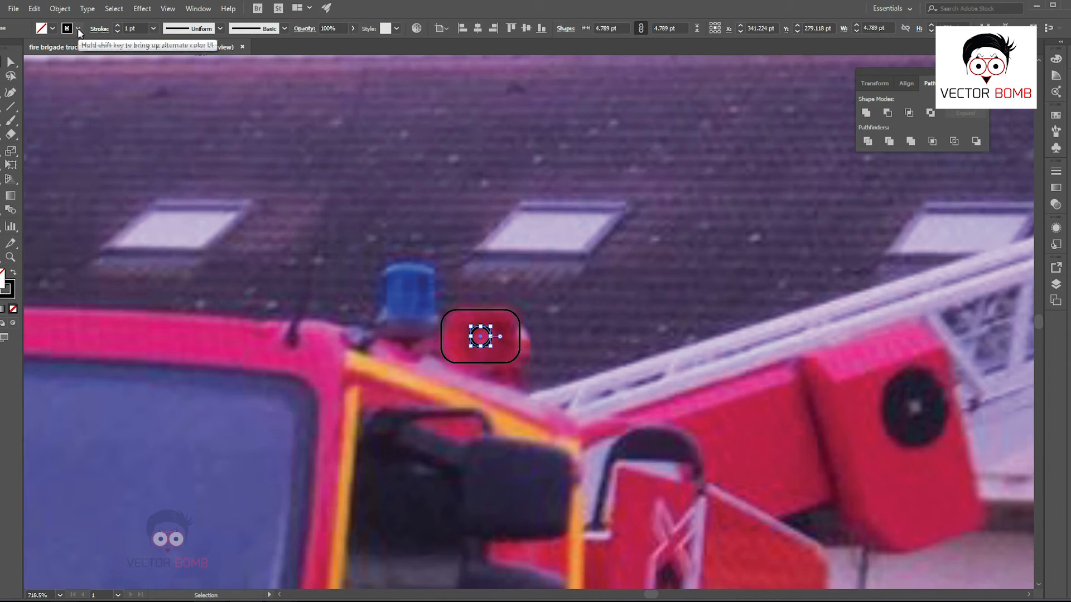
{"action": "left_click", "coordinate": [543, 191]}
{"action": "left_click", "coordinate": [470, 361]}
{"action": "scroll", "coordinate": [468, 329], "scroll_direction": "up", "scroll_amount": 2}
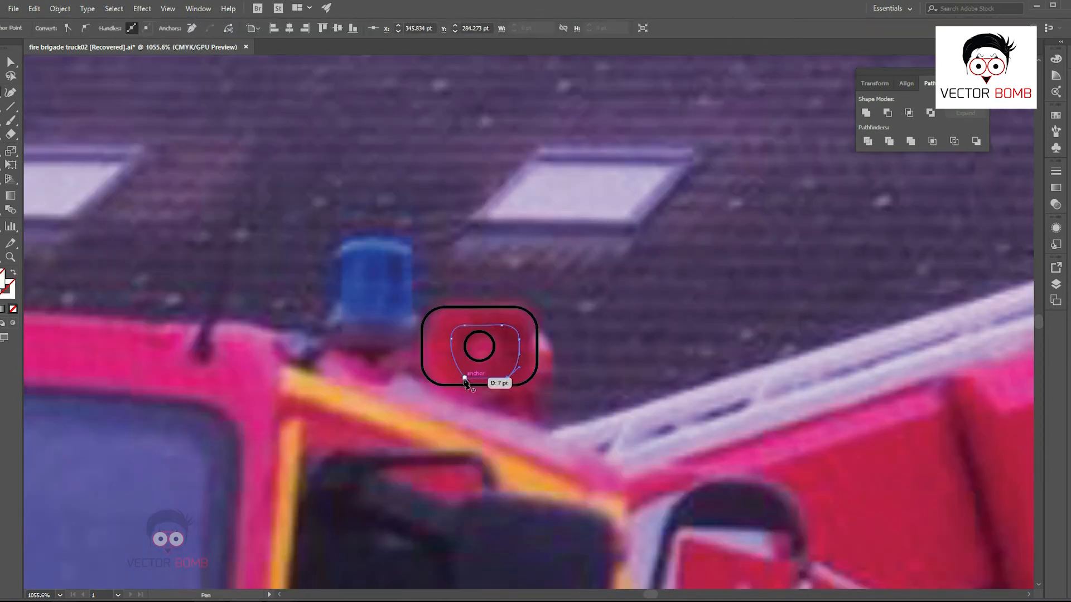
- Trace the curved rear cap protruding beside the roof lamp's rounded housing with the Pen tool
{"action": "scroll", "coordinate": [613, 346], "scroll_direction": "down", "scroll_amount": 2}
{"action": "left_click_drag", "start_coordinate": [586, 337], "coordinate": [412, 360]}
{"action": "scroll", "coordinate": [425, 305], "scroll_direction": "up", "scroll_amount": 1}
{"action": "key", "text": "p"}
{"action": "left_click", "coordinate": [399, 302]}
{"action": "scroll", "coordinate": [424, 322], "scroll_direction": "up", "scroll_amount": 2}
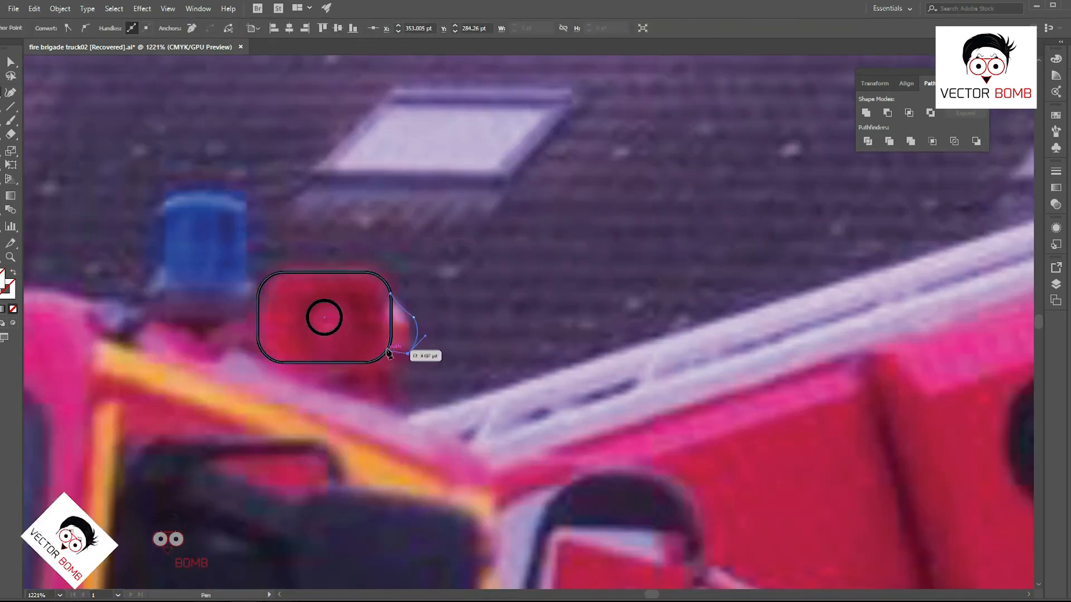
{"action": "left_click", "coordinate": [389, 293]}
{"action": "left_click", "coordinate": [431, 360], "text": "ctrl"}
- Draw the narrow curved support leg beneath the roof lamp's housing
{"action": "scroll", "coordinate": [431, 363], "scroll_direction": "up", "scroll_amount": 1}
{"action": "left_click", "coordinate": [373, 358]}
{"action": "left_click_drag", "start_coordinate": [383, 412], "coordinate": [397, 430]}
{"action": "left_click", "coordinate": [383, 412]}
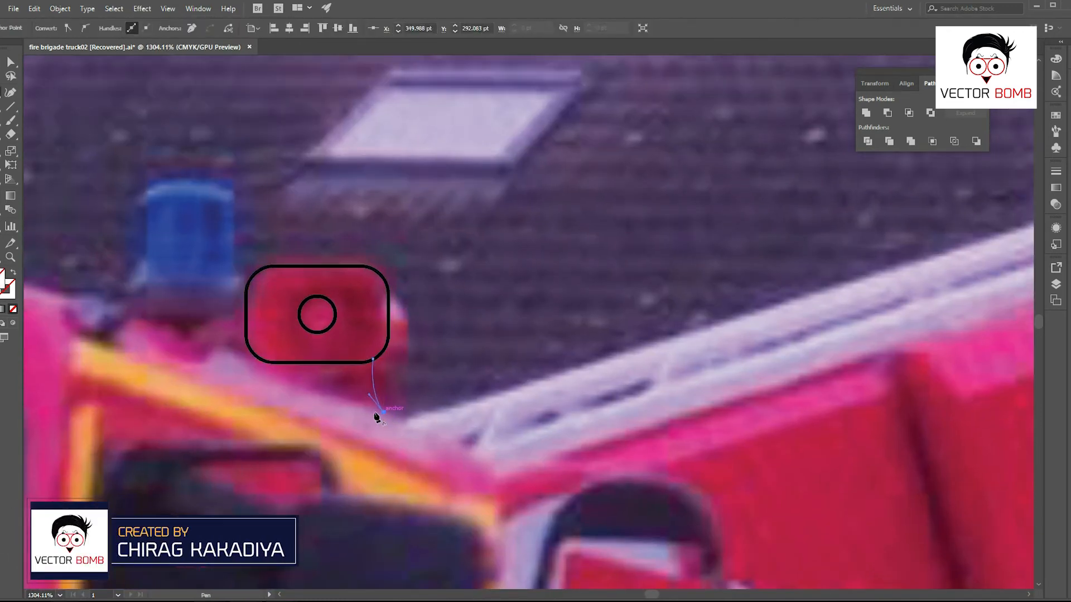
{"action": "left_click", "coordinate": [373, 360]}
{"action": "key", "text": "v"}
- Move the traced lamp outlines from the reference photo onto the vector truck's roof, next to the rear blue beacon
{"action": "scroll", "coordinate": [399, 313], "scroll_direction": "down", "scroll_amount": 3}
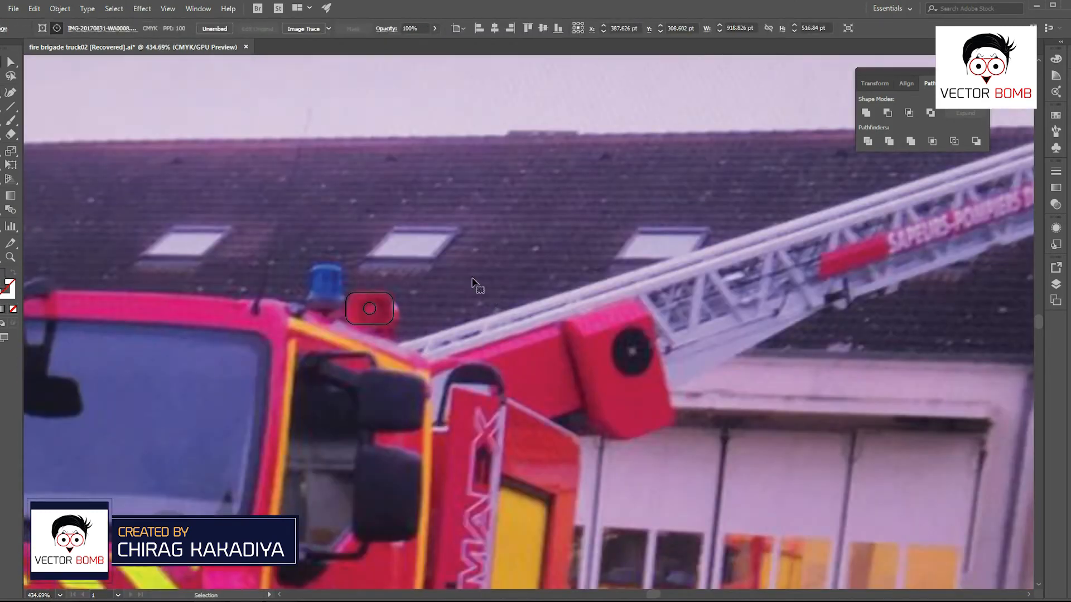
{"action": "left_click_drag", "start_coordinate": [477, 287], "coordinate": [348, 340]}
{"action": "scroll", "coordinate": [424, 313], "scroll_direction": "down", "scroll_amount": 3}
{"action": "mouse_move", "coordinate": [432, 314]}
{"action": "left_mouse_down"}
{"action": "mouse_move", "coordinate": [245, 338]}
{"action": "mouse_move", "coordinate": [241, 360]}
{"action": "left_mouse_up"}
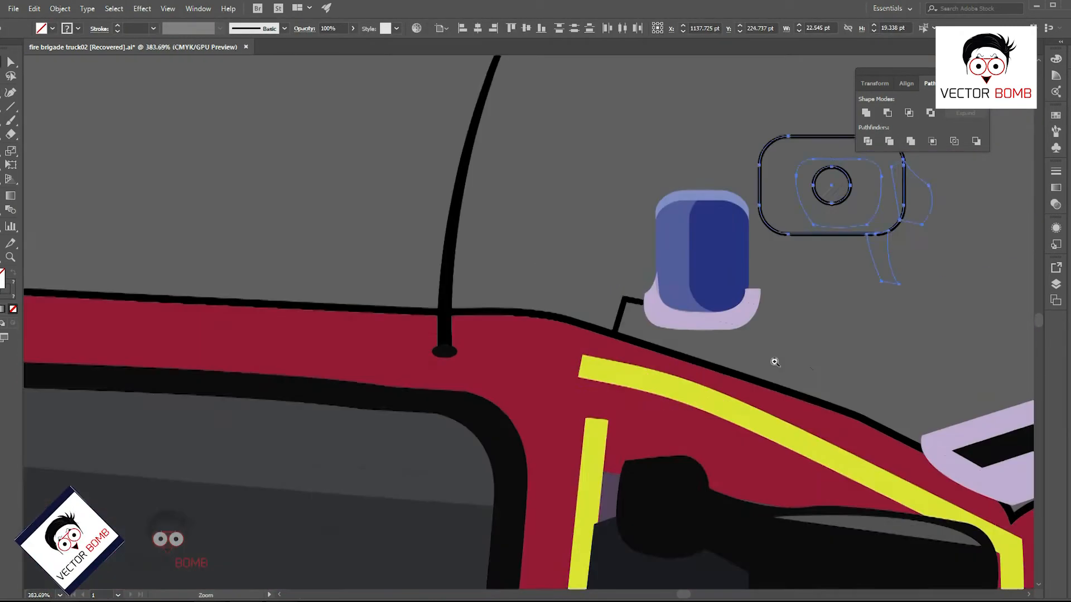
{"action": "left_click_drag", "start_coordinate": [770, 363], "coordinate": [721, 424]}
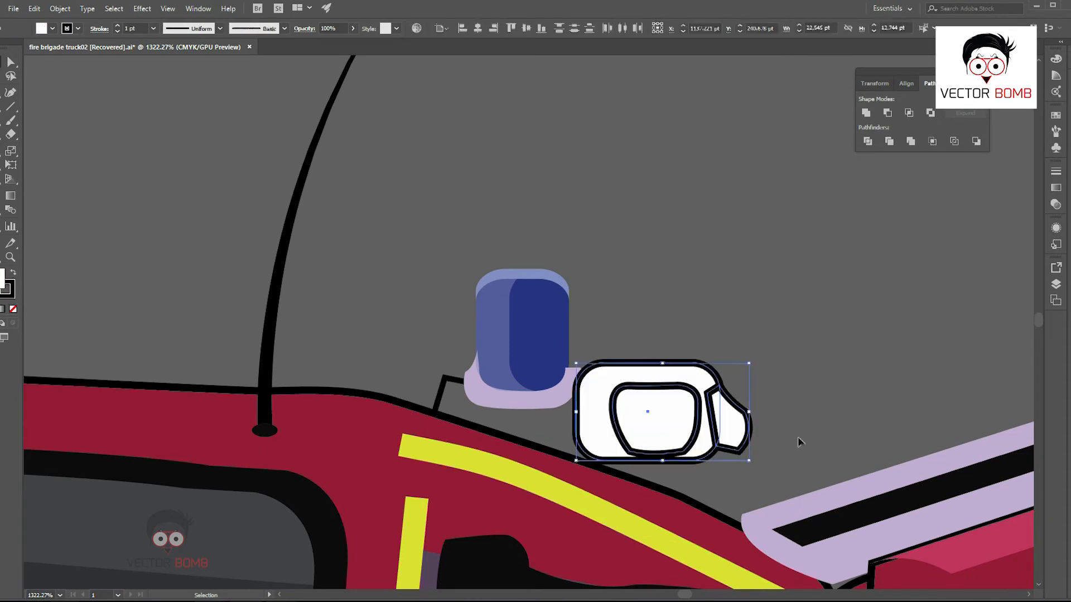
- Set the lamp outlines to 0.5 pt and colour its parts: truck red for housing and cap, black for the lens opening
{"action": "left_click", "coordinate": [153, 29]}
{"action": "left_click", "coordinate": [660, 397]}
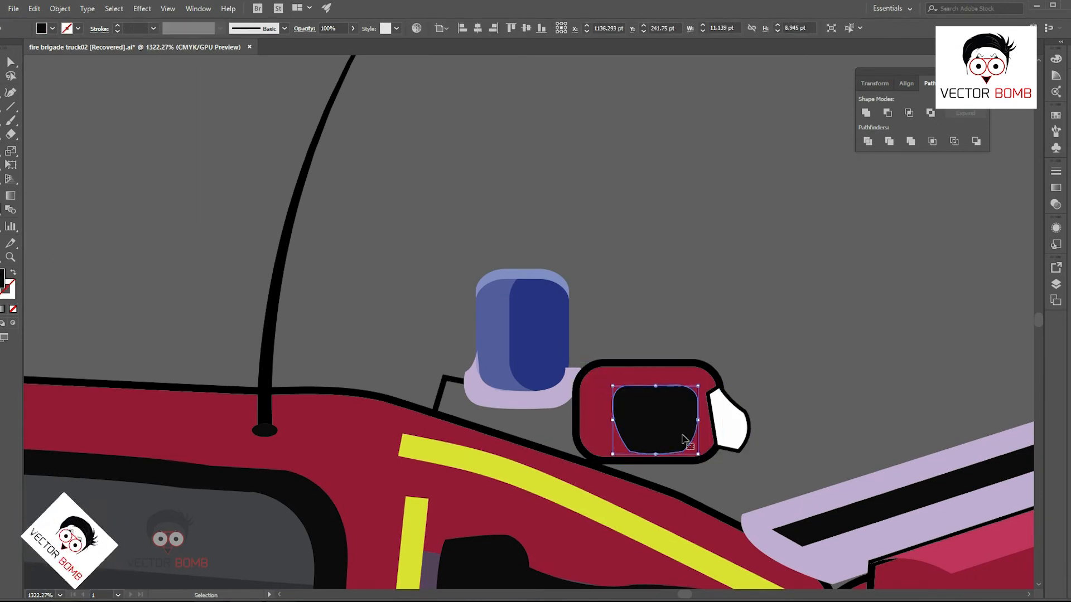
{"action": "left_click", "coordinate": [704, 417]}
{"action": "left_click", "coordinate": [702, 410], "text": "ctrl"}
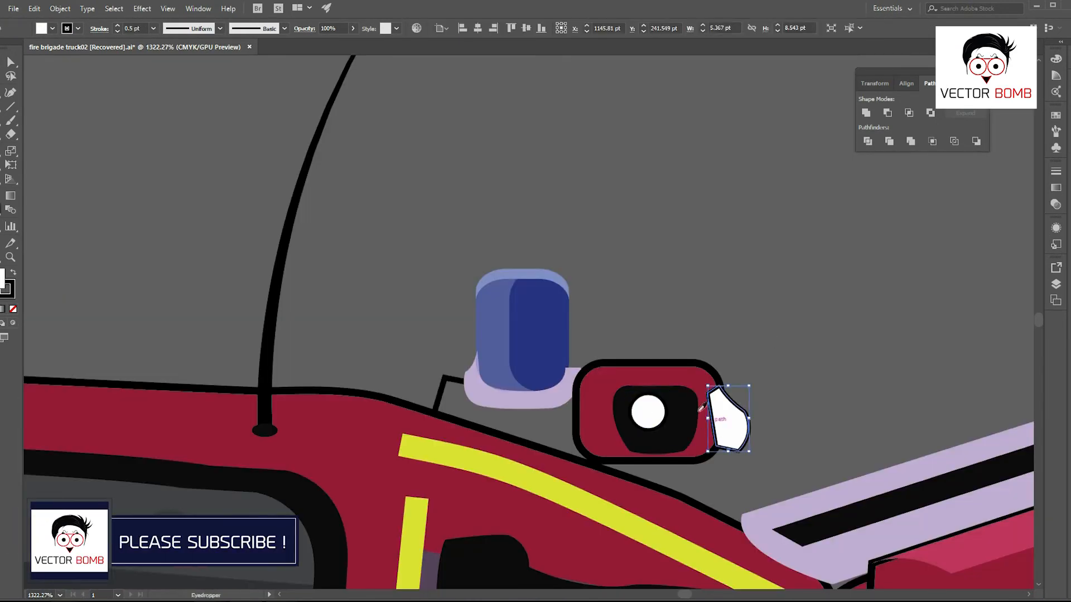
{"action": "left_click", "coordinate": [688, 409]}
{"action": "scroll", "coordinate": [702, 407], "scroll_direction": "up", "scroll_amount": 3}
- Remove the bulb circle's stroke and draw a beam shape from the circle to the lens's right edge with the Pen tool
{"action": "left_click", "coordinate": [647, 412]}
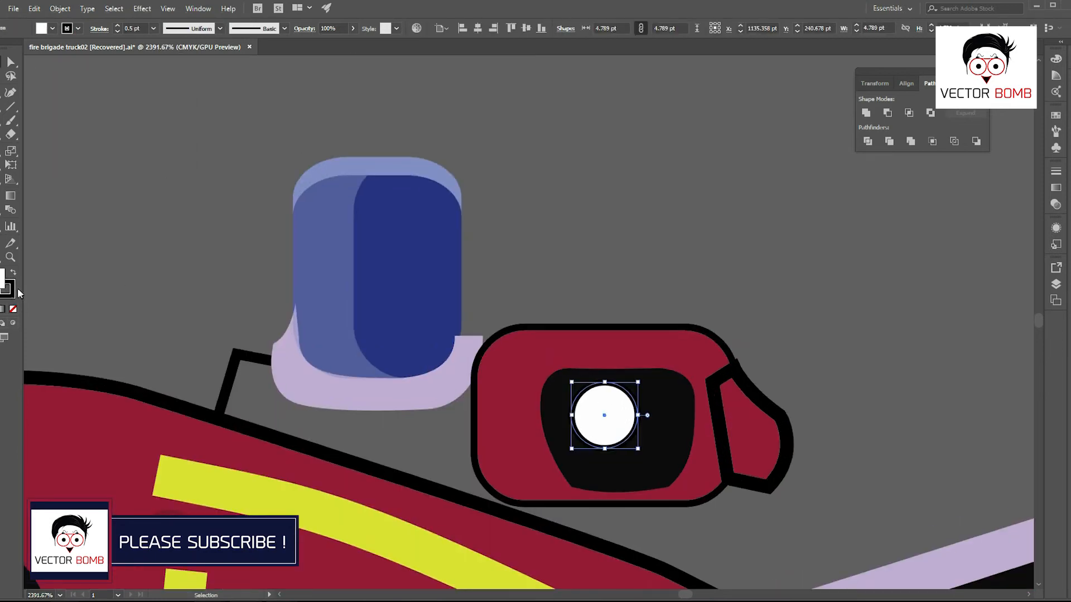
{"action": "key", "text": "p"}
{"action": "left_click", "coordinate": [605, 382]}
{"action": "left_click", "coordinate": [694, 408]}
{"action": "left_click", "coordinate": [667, 483]}
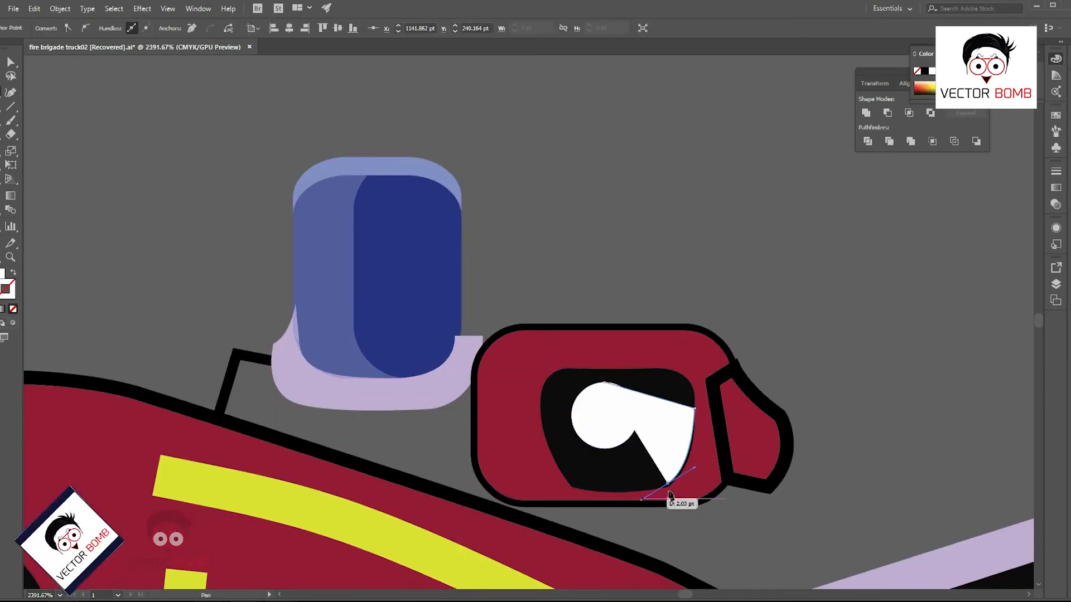
{"action": "left_click", "coordinate": [588, 446]}
- Fill the beam with the beacon base's lavender, stack it with the bulb circle in front, and set its opacity to 30%
{"action": "key", "text": "i"}
{"action": "left_click", "coordinate": [459, 393]}
{"action": "key", "text": "ctrl+shift+["}
{"action": "key", "text": "a"}
{"action": "key", "text": "v"}
{"action": "key", "text": "ctrl+shift+]"}
{"action": "left_click", "coordinate": [588, 419]}
{"action": "key", "text": "ctrl+shift+]"}
{"action": "left_click", "coordinate": [825, 389]}
{"action": "left_click_drag", "start_coordinate": [825, 389], "coordinate": [803, 380]}
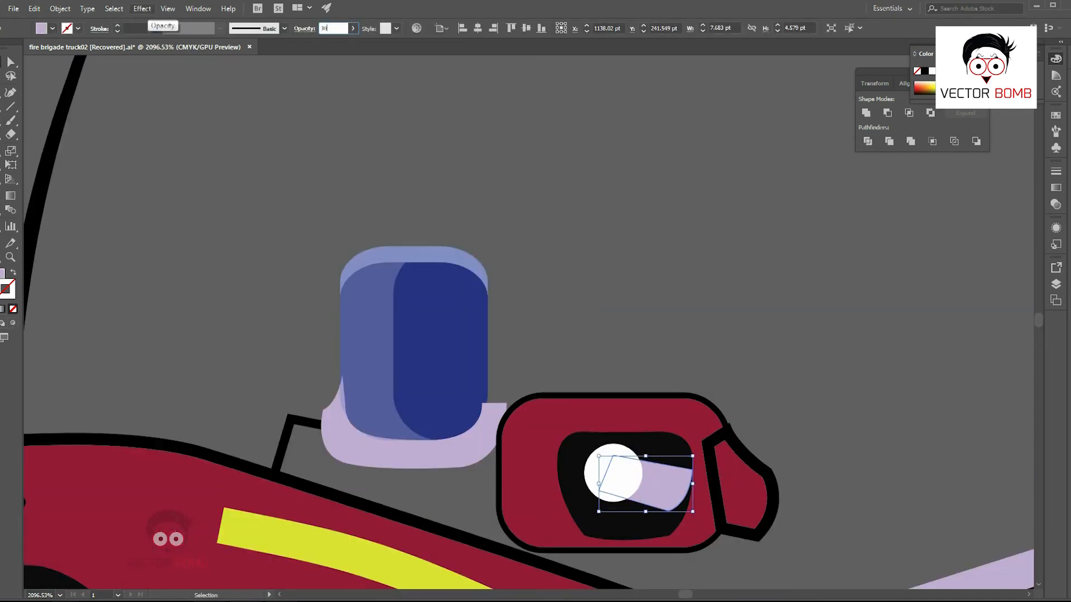
{"action": "left_click", "coordinate": [633, 288]}
- Adjust the anchor points of the translucent beam inside the roof lamp's lens
{"action": "left_click_drag", "start_coordinate": [632, 288], "coordinate": [268, 246]}
{"action": "left_click_drag", "start_coordinate": [666, 272], "coordinate": [1031, 318]}
{"action": "key", "text": "a"}
{"action": "left_click", "coordinate": [530, 507]}
{"action": "mouse_move", "coordinate": [549, 505]}
{"action": "left_mouse_down"}
{"action": "mouse_move", "coordinate": [541, 472]}
{"action": "mouse_move", "coordinate": [551, 490]}
{"action": "left_mouse_up"}
{"action": "left_click", "coordinate": [681, 324]}
{"action": "left_click_drag", "start_coordinate": [682, 325], "coordinate": [430, 325]}
{"action": "left_click_drag", "start_coordinate": [713, 350], "coordinate": [931, 350]}
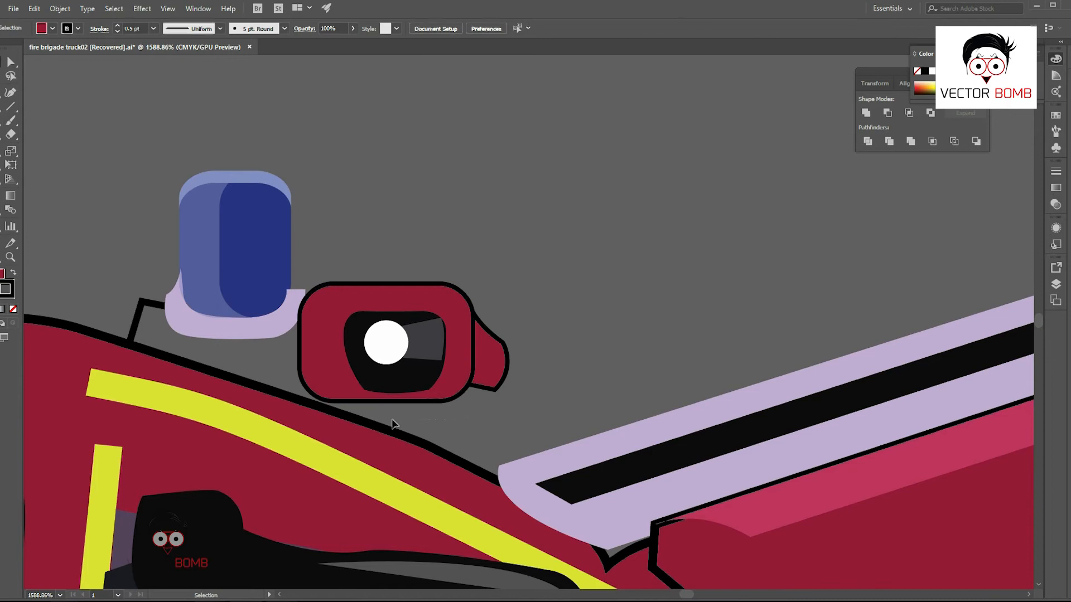
- Recolour the white bulb circle in the roof lamp with a brighter red based on the housing colour
{"action": "left_click", "coordinate": [585, 398]}
{"action": "left_click_drag", "start_coordinate": [612, 393], "coordinate": [408, 394]}
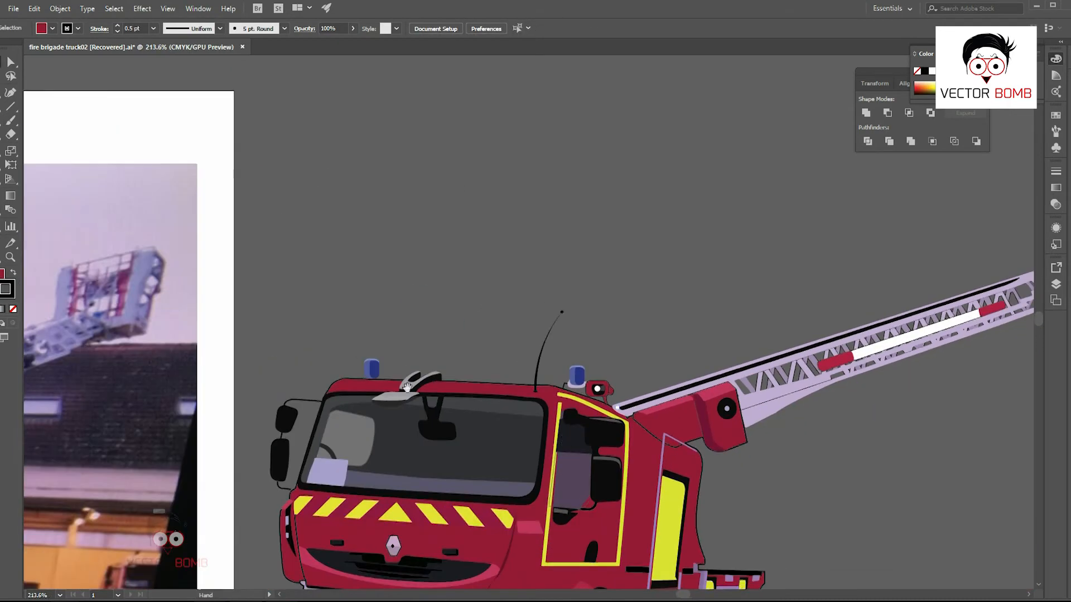
{"action": "left_click_drag", "start_coordinate": [623, 367], "coordinate": [736, 368]}
{"action": "left_click_drag", "start_coordinate": [558, 426], "coordinate": [647, 425]}
{"action": "left_click", "coordinate": [533, 426]}
{"action": "key", "text": "i"}
{"action": "left_click", "coordinate": [564, 397]}
{"action": "double_click", "coordinate": [4, 276]}
{"action": "left_click", "coordinate": [741, 220]}
{"action": "key", "text": "Return"}
{"action": "left_click", "coordinate": [627, 387], "text": "ctrl"}
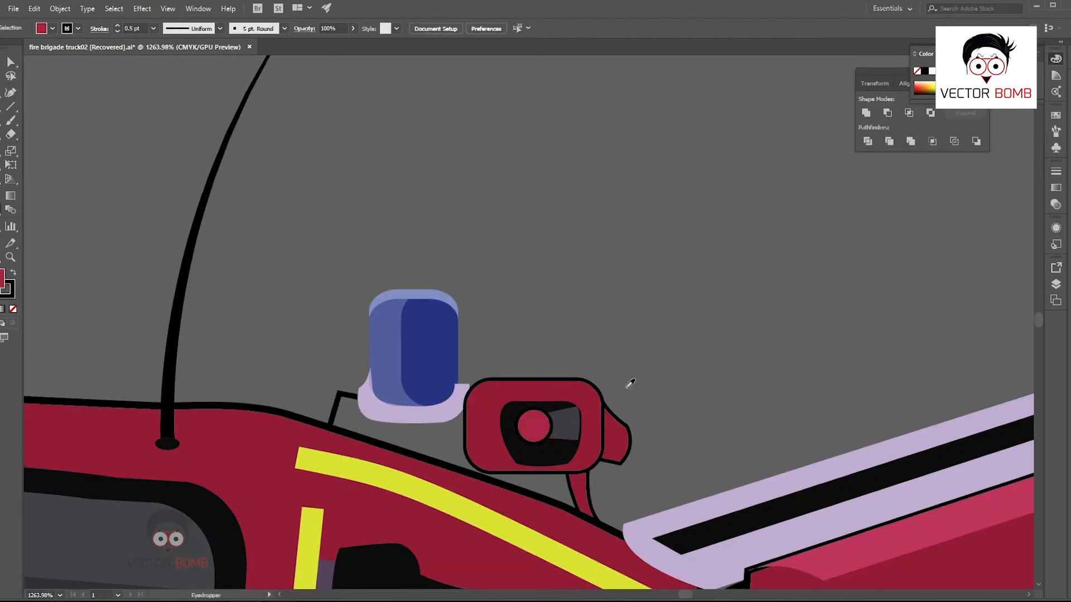
- Recolour the lens beam with a red fill, no stroke and 30% opacity
{"action": "left_click", "coordinate": [12, 309]}
{"action": "left_click", "coordinate": [564, 425]}
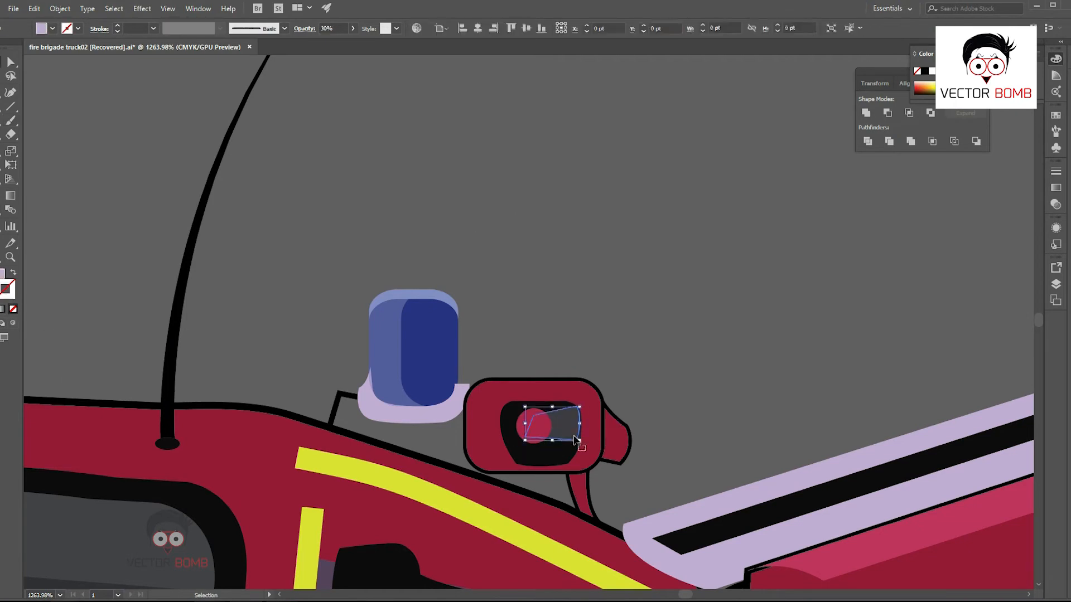
{"action": "left_click_drag", "start_coordinate": [566, 431], "coordinate": [630, 431]}
{"action": "key", "text": "i"}
{"action": "left_click", "coordinate": [507, 419]}
{"action": "left_click_drag", "start_coordinate": [347, 28], "coordinate": [266, 28]}
{"action": "type", "text": "30"}
{"action": "key", "text": "Return"}
{"action": "left_click_drag", "start_coordinate": [733, 429], "coordinate": [675, 338]}
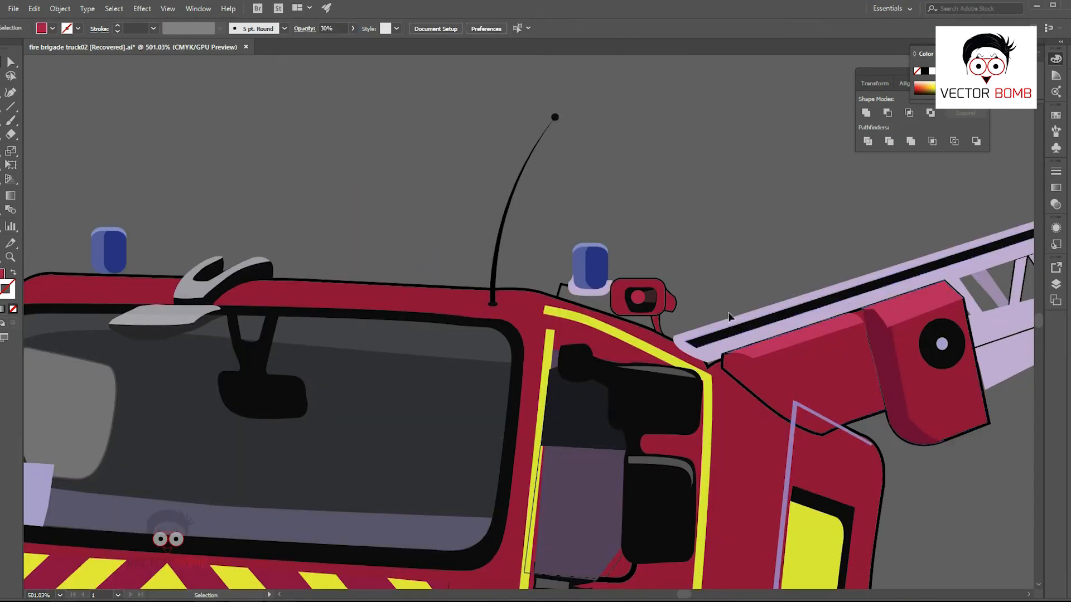
- Draw a small four-cornered piece under the roof lamp's rear cap with the Pen tool
{"action": "left_click_drag", "start_coordinate": [625, 270], "coordinate": [725, 270]}
{"action": "left_click", "coordinate": [667, 344]}
{"action": "left_click", "coordinate": [845, 394]}
{"action": "left_click_drag", "start_coordinate": [845, 394], "coordinate": [642, 254]}
{"action": "left_click_drag", "start_coordinate": [991, 386], "coordinate": [965, 402]}
{"action": "left_click_drag", "start_coordinate": [725, 239], "coordinate": [806, 240]}
{"action": "left_click_drag", "start_coordinate": [710, 372], "coordinate": [703, 390]}
{"action": "left_click", "coordinate": [828, 389]}
{"action": "left_click_drag", "start_coordinate": [828, 389], "coordinate": [915, 384]}
{"action": "key", "text": "p"}
{"action": "left_click_drag", "start_coordinate": [777, 413], "coordinate": [772, 389]}
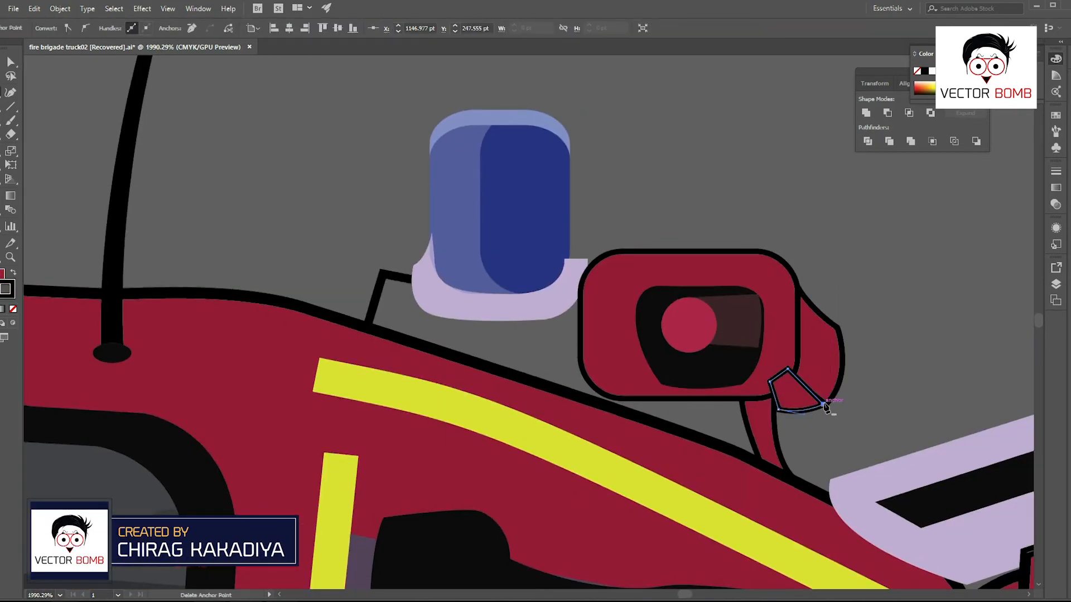
- Send the small piece backward behind the lamp housing and adjust its red fill
{"action": "key", "text": "v"}
{"action": "key", "text": "ctrl+bracketleft"}
{"action": "double_click", "coordinate": [3, 278]}
{"action": "left_click", "coordinate": [743, 254]}
{"action": "left_click", "coordinate": [893, 186]}
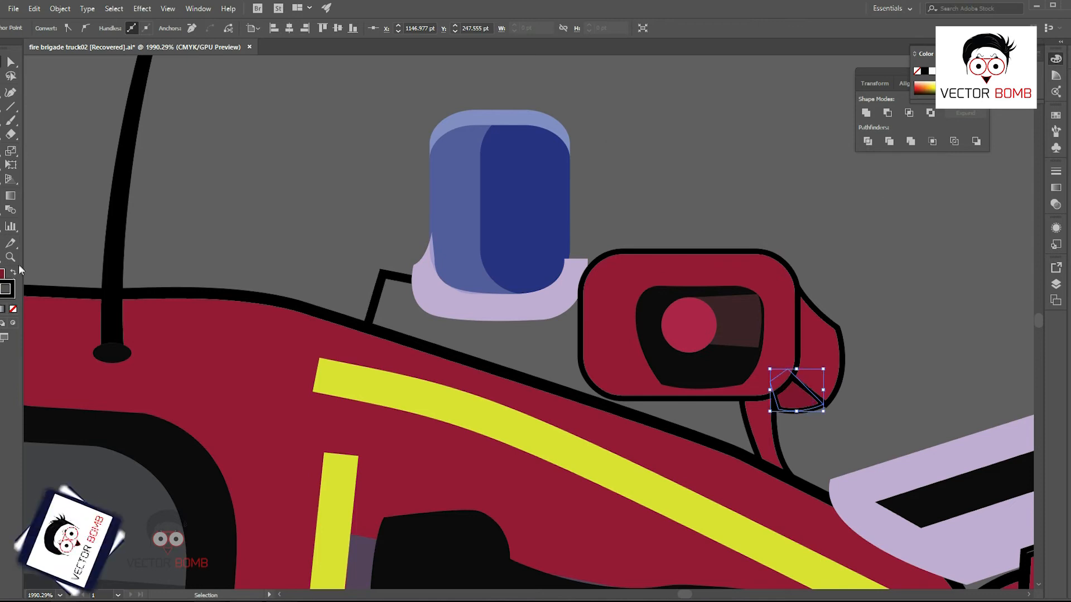
- Arrange the roof lamp's curved support leg behind the lamp housing and the cab roof
{"action": "key", "text": "ctrl+shift+a"}
{"action": "key", "text": "b"}
{"action": "left_click", "coordinate": [919, 396]}
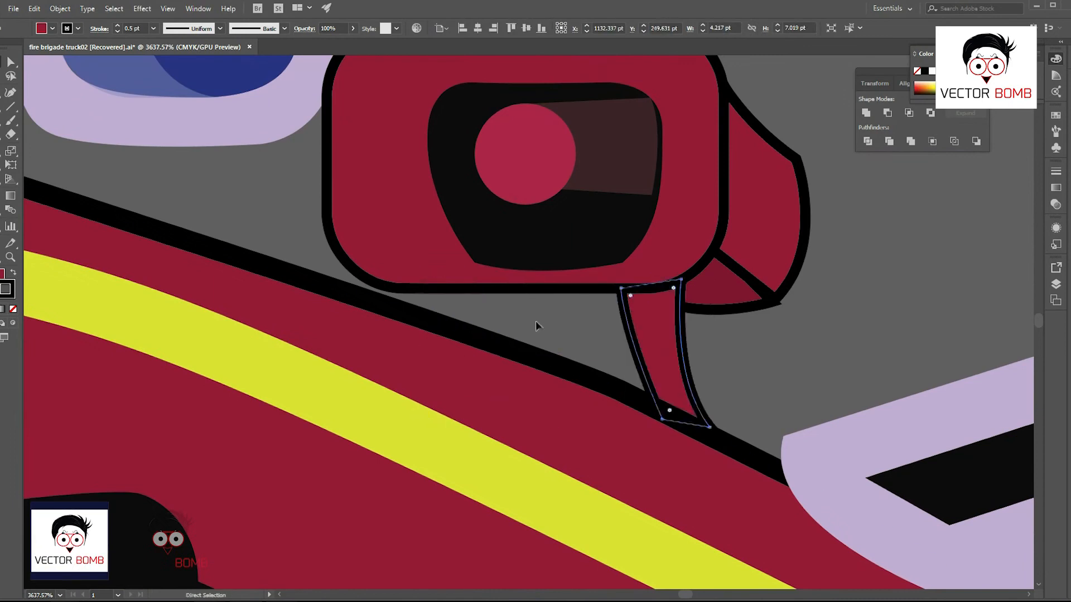
{"action": "right_click", "coordinate": [453, 305]}
{"action": "left_click", "coordinate": [592, 522]}
{"action": "key", "text": "Return"}
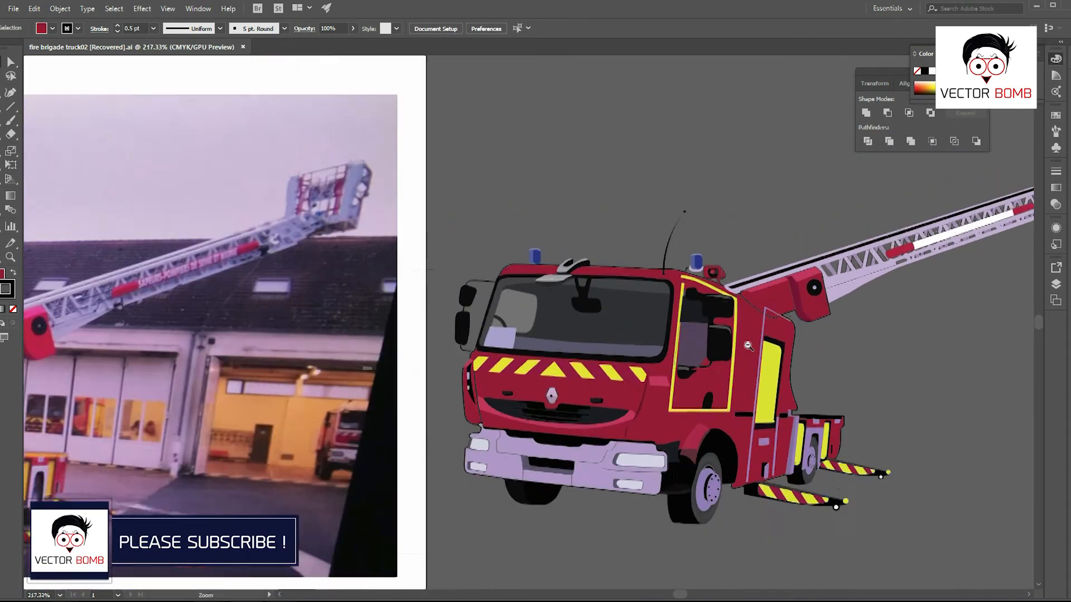
- Regroup the red ladder arm pieces and arrange them behind the truck's side body
{"action": "left_click_drag", "start_coordinate": [748, 345], "coordinate": [719, 346]}
{"action": "left_click_drag", "start_coordinate": [692, 390], "coordinate": [604, 325]}
{"action": "left_click", "coordinate": [742, 226]}
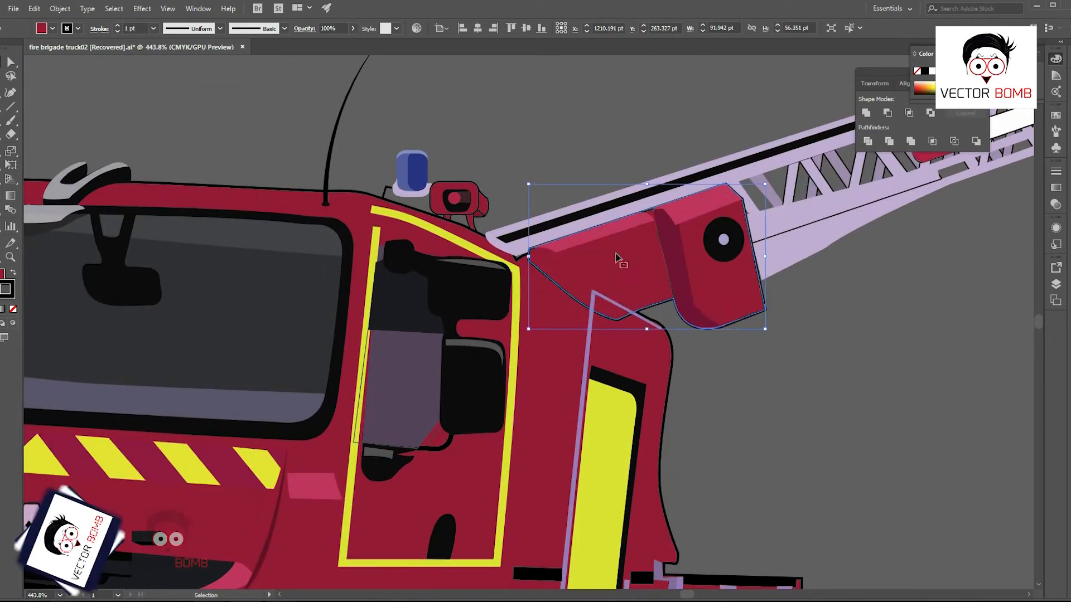
{"action": "left_click", "coordinate": [635, 282]}
{"action": "left_click_drag", "start_coordinate": [753, 299], "coordinate": [741, 334]}
{"action": "key", "text": "ctrl+shift+g"}
{"action": "key", "text": "ctrl+g"}
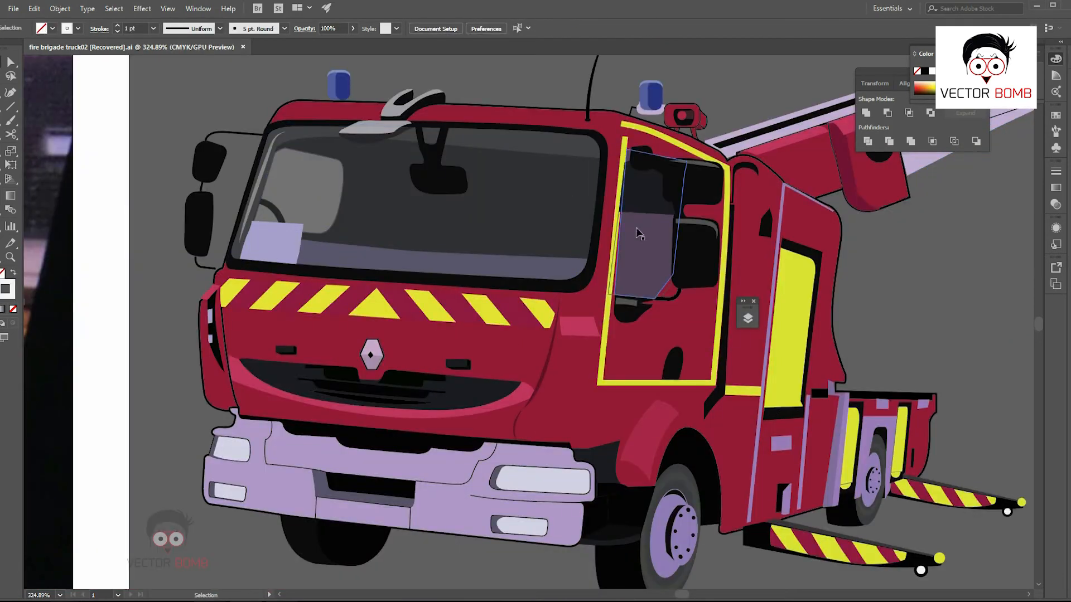
- Draw a thin tapered white reflection along the windscreen's edge nearest the door, with a 1 pt stroke and 80% opacity
{"action": "left_click_drag", "start_coordinate": [576, 212], "coordinate": [600, 212]}
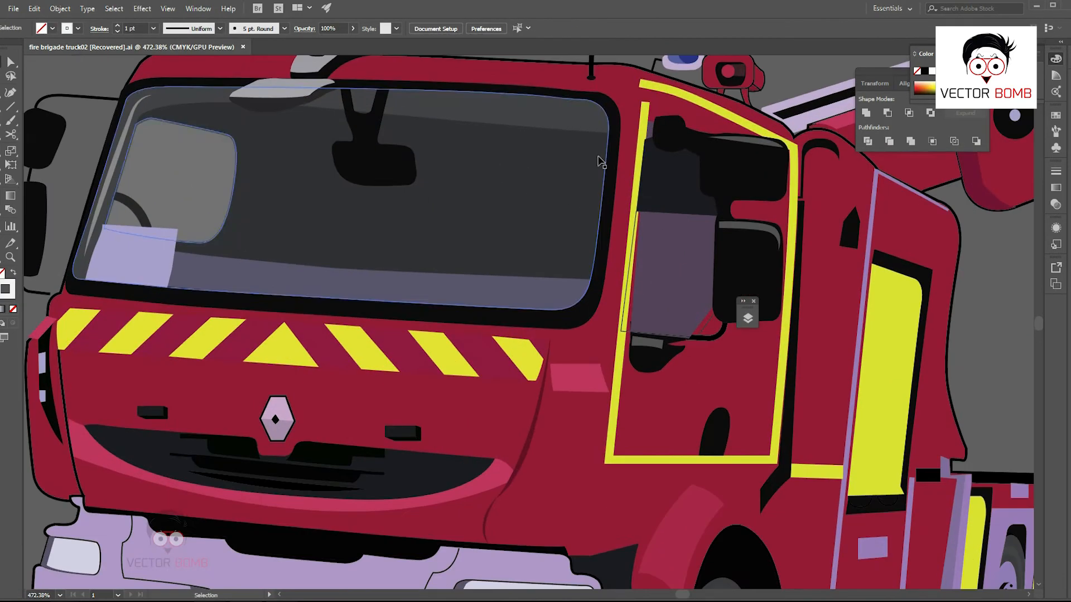
{"action": "left_click_drag", "start_coordinate": [561, 300], "coordinate": [536, 307]}
{"action": "key", "text": "v"}
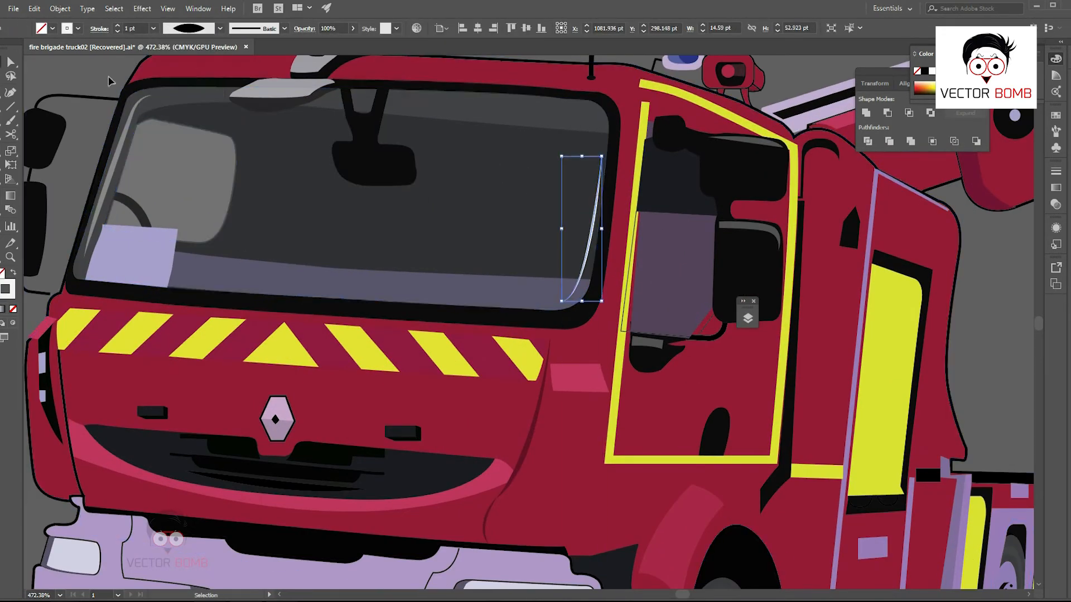
{"action": "key", "text": "Return"}
{"action": "key", "text": "Escape"}
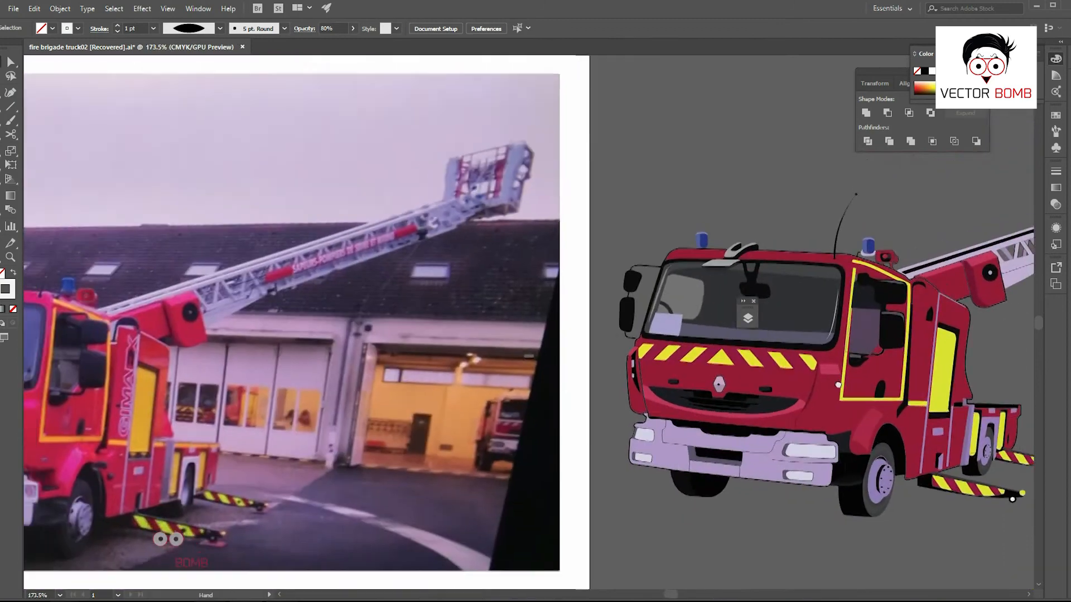
- Draw a curved path with the Pen tool around the windscreen's upper corner nearest the antenna
{"action": "left_click_drag", "start_coordinate": [600, 320], "coordinate": [143, 347]}
{"action": "scroll", "coordinate": [378, 360], "scroll_direction": "up", "scroll_amount": 8}
{"action": "left_click_drag", "start_coordinate": [318, 426], "coordinate": [351, 430]}
{"action": "scroll", "coordinate": [760, 316], "scroll_direction": "down", "scroll_amount": 7}
{"action": "key", "text": "ctrl+shift+a"}
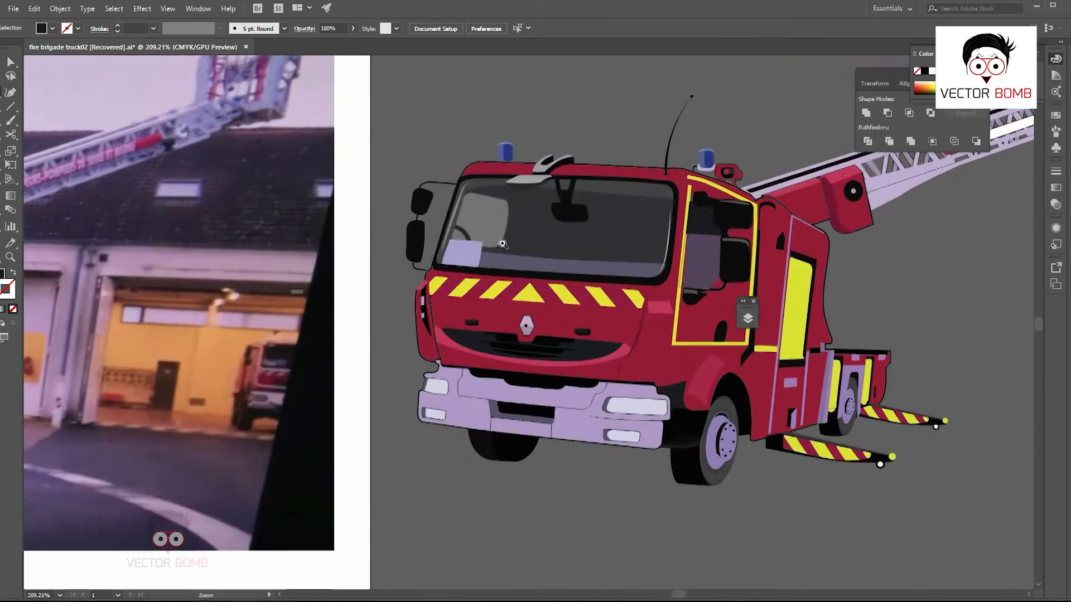
{"action": "scroll", "coordinate": [503, 244], "scroll_direction": "up", "scroll_amount": 9}
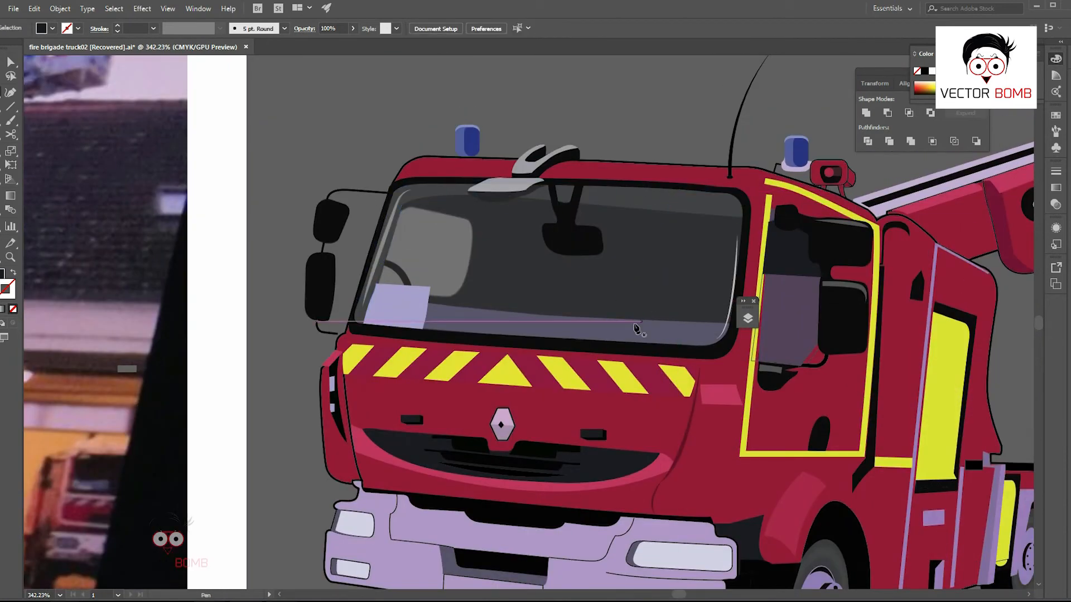
{"action": "key", "text": "v"}
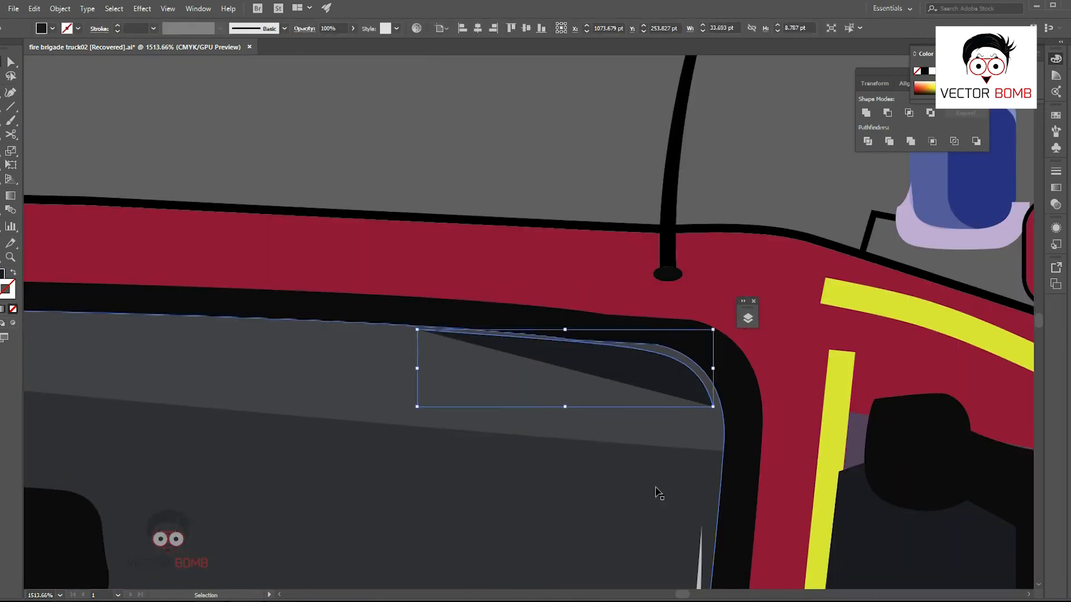
- Style the corner curve as a reflection with no fill, a tapered 1 pt stroke and 82% opacity
{"action": "left_click", "coordinate": [220, 28]}
{"action": "left_click", "coordinate": [189, 72]}
{"action": "left_click", "coordinate": [153, 29]}
{"action": "left_click", "coordinate": [171, 41]}
{"action": "left_click", "coordinate": [153, 29]}
{"action": "left_click", "coordinate": [170, 54]}
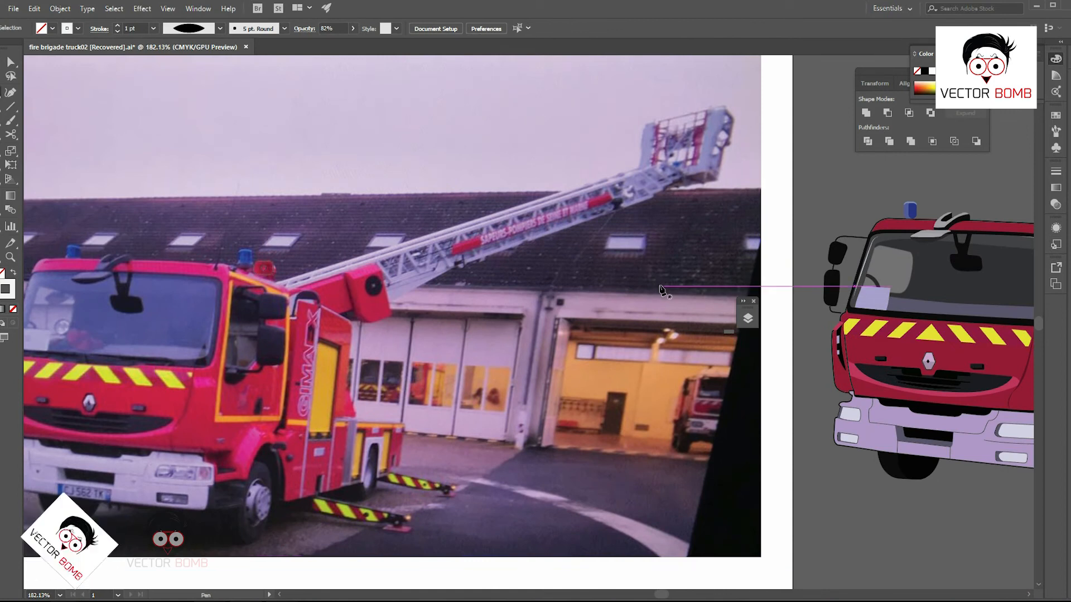
- Add an anchor point to the grey reflection band along the windscreen's upper edge and reshape its points
{"action": "left_click_drag", "start_coordinate": [427, 279], "coordinate": [458, 249]}
{"action": "left_click_drag", "start_coordinate": [453, 251], "coordinate": [128, 312]}
{"action": "scroll", "coordinate": [560, 267], "scroll_direction": "up", "scroll_amount": 4}
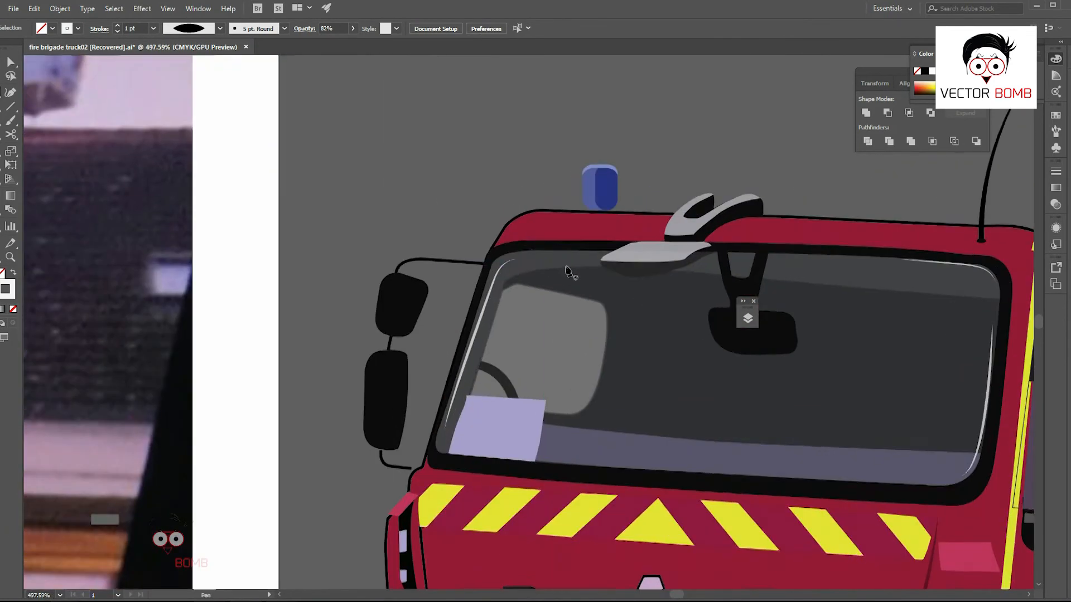
{"action": "left_click", "coordinate": [569, 269]}
{"action": "key", "text": "plus"}
{"action": "left_click", "coordinate": [517, 274]}
{"action": "key", "text": "a"}
{"action": "left_click_drag", "start_coordinate": [527, 275], "coordinate": [567, 300]}
{"action": "left_click_drag", "start_coordinate": [667, 313], "coordinate": [545, 309]}
{"action": "left_click_drag", "start_coordinate": [691, 277], "coordinate": [725, 323]}
{"action": "left_click_drag", "start_coordinate": [870, 321], "coordinate": [571, 278]}
{"action": "left_click_drag", "start_coordinate": [812, 278], "coordinate": [801, 297]}
{"action": "key", "text": "ctrl+shift+a"}
- Give the grey windscreen reflection shape no stroke and 30% opacity
{"action": "left_click_drag", "start_coordinate": [751, 227], "coordinate": [735, 226]}
{"action": "left_click", "coordinate": [474, 372]}
{"action": "mouse_move", "coordinate": [273, 253]}
{"action": "left_mouse_down"}
{"action": "mouse_move", "coordinate": [529, 371]}
{"action": "mouse_move", "coordinate": [535, 386]}
{"action": "mouse_move", "coordinate": [697, 430]}
{"action": "mouse_move", "coordinate": [907, 427]}
{"action": "left_mouse_up"}
{"action": "left_click", "coordinate": [728, 394]}
{"action": "scroll", "coordinate": [865, 315], "scroll_direction": "down", "scroll_amount": 5}
{"action": "scroll", "coordinate": [886, 307], "scroll_direction": "up", "scroll_amount": 4}
{"action": "key", "text": "s"}
{"action": "scroll", "coordinate": [907, 427], "scroll_direction": "down", "scroll_amount": 6}
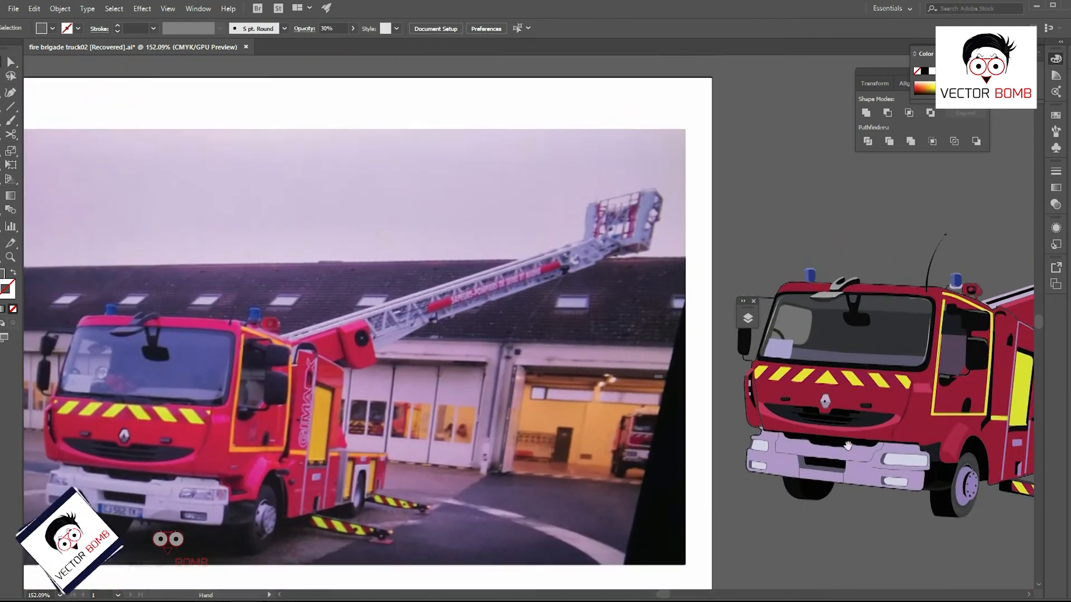
- Recolour the upper half of the diamond grille emblem with a paler lilac fill
{"action": "key", "text": "b"}
{"action": "scroll", "coordinate": [786, 368], "scroll_direction": "up", "scroll_amount": 4}
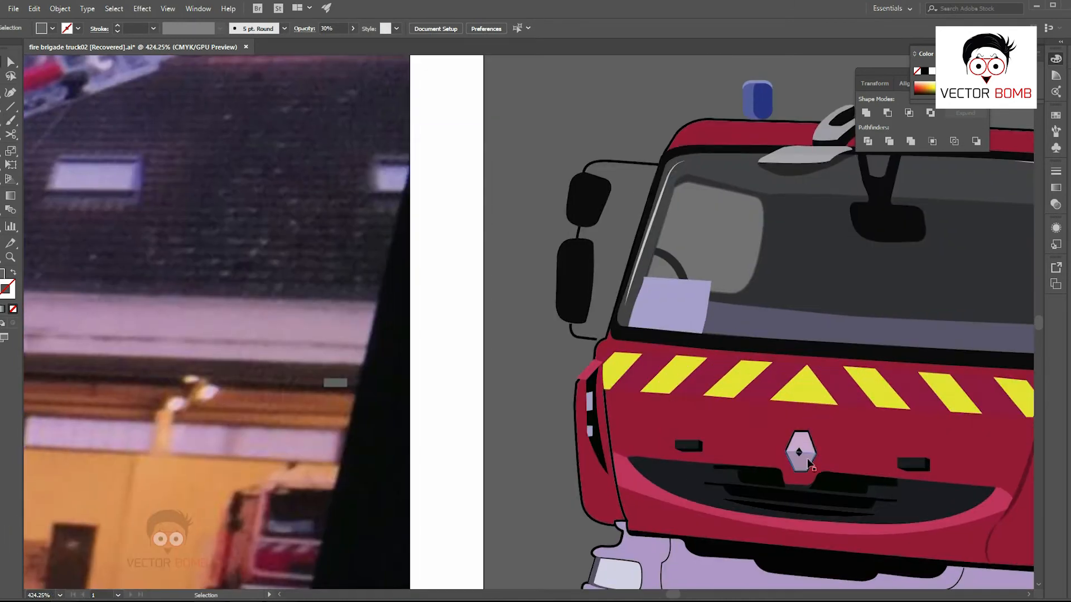
{"action": "left_click", "coordinate": [805, 454]}
{"action": "double_click", "coordinate": [3, 278]}
{"action": "left_click", "coordinate": [636, 196]}
{"action": "left_click", "coordinate": [895, 187]}
{"action": "key", "text": "ctrl+shift+a"}
- Set the curved light red highlight beneath the grille to 70% opacity
{"action": "scroll", "coordinate": [934, 400], "scroll_direction": "down", "scroll_amount": 4}
{"action": "left_click_drag", "start_coordinate": [954, 437], "coordinate": [891, 362]}
{"action": "left_click", "coordinate": [751, 358]}
{"action": "type", "text": "70"}
{"action": "key", "text": "Return"}
{"action": "key", "text": "ctrl+shift+a"}
- Adjust the corner points of the light red highlight above the narrow side lamp on the cab's front corner
{"action": "key", "text": "z"}
{"action": "left_click_drag", "start_coordinate": [729, 315], "coordinate": [899, 335]}
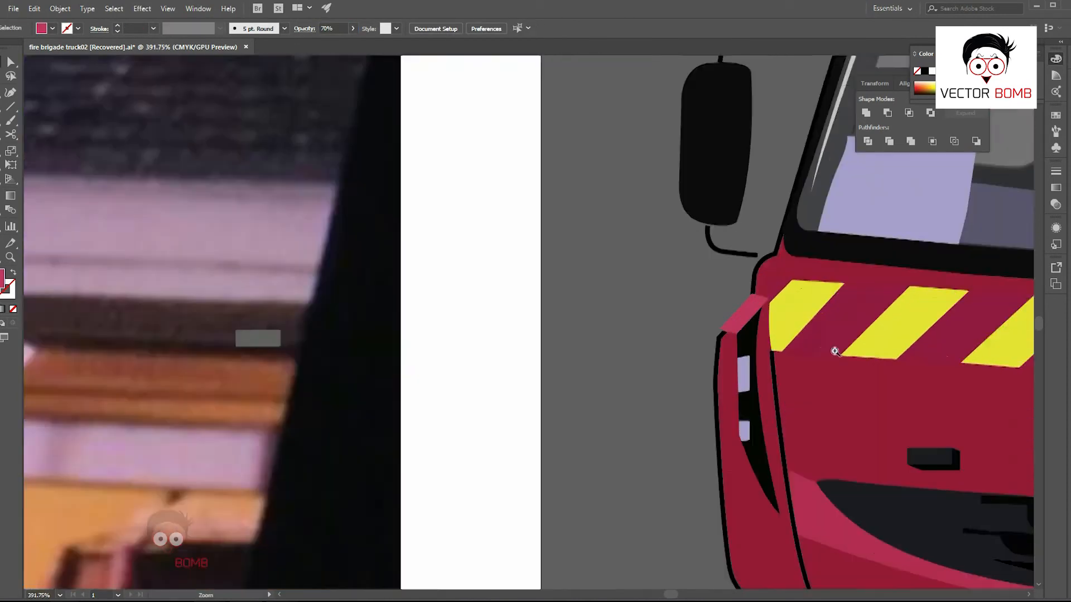
{"action": "key", "text": "a"}
{"action": "left_click_drag", "start_coordinate": [764, 330], "coordinate": [778, 341]}
{"action": "left_click_drag", "start_coordinate": [839, 252], "coordinate": [872, 258]}
{"action": "key", "text": "v"}
{"action": "key", "text": "ctrl+shift+a"}
- Reduce the opacity of the light red parallelogram between the hazard stripes and the yellow door frame
{"action": "key", "text": "z"}
{"action": "left_click_drag", "start_coordinate": [599, 281], "coordinate": [357, 268]}
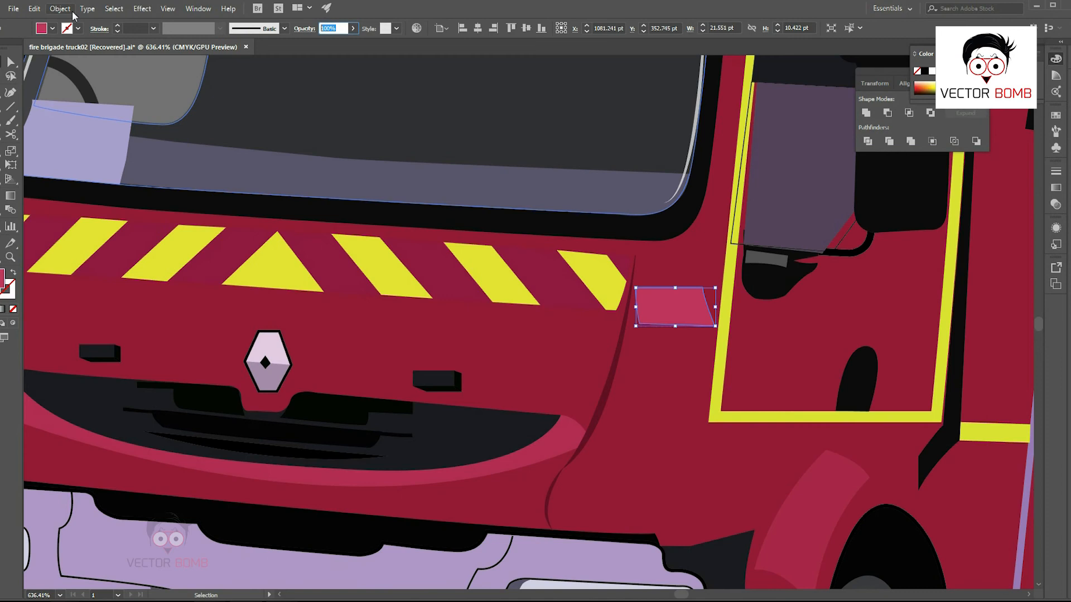
{"action": "key", "text": "a"}
{"action": "left_click", "coordinate": [729, 295]}
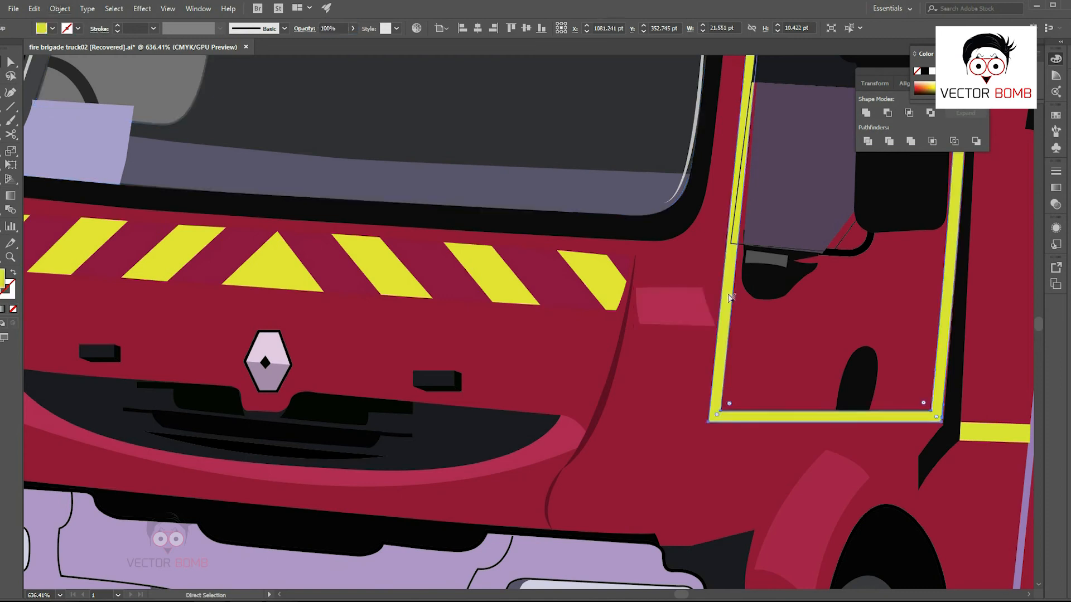
{"action": "scroll", "coordinate": [822, 354], "scroll_direction": "down", "scroll_amount": 8}
{"action": "key", "text": "ctrl+shift+a"}
{"action": "scroll", "coordinate": [749, 322], "scroll_direction": "up", "scroll_amount": 1}
{"action": "key", "text": "v"}
{"action": "scroll", "coordinate": [723, 163], "scroll_direction": "up", "scroll_amount": 1}
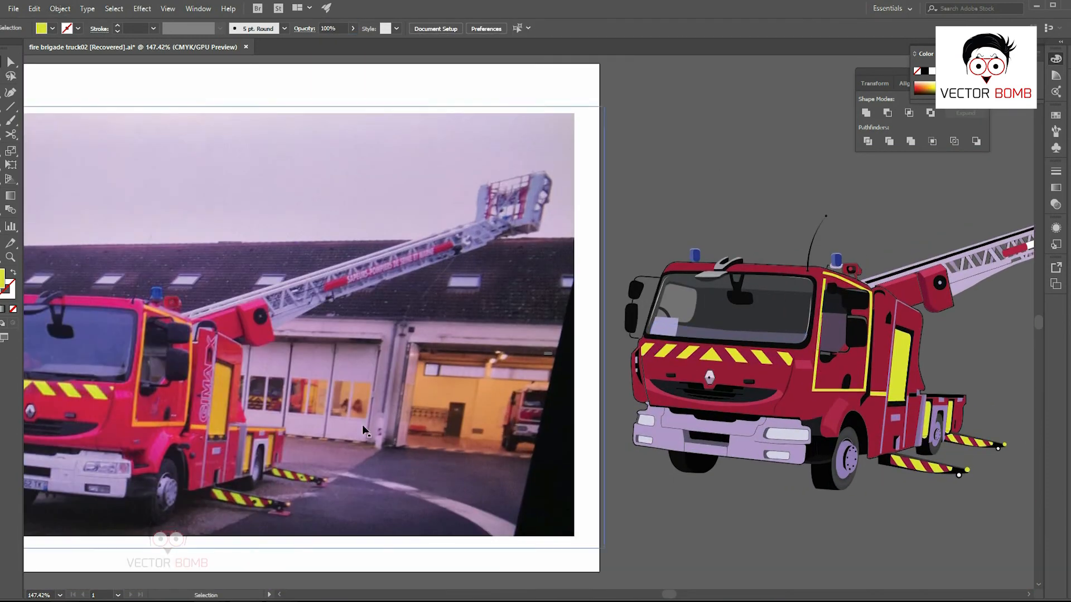
- Draw a small four-cornered light red highlight behind the front wheel arch with the Pen tool, at 50% opacity
{"action": "scroll", "coordinate": [862, 408], "scroll_direction": "up", "scroll_amount": 8}
{"action": "key", "text": "p"}
{"action": "left_click", "coordinate": [863, 418]}
{"action": "left_click", "coordinate": [908, 387]}
{"action": "left_click", "coordinate": [888, 385]}
{"action": "left_click", "coordinate": [850, 418]}
{"action": "left_click", "coordinate": [864, 418]}
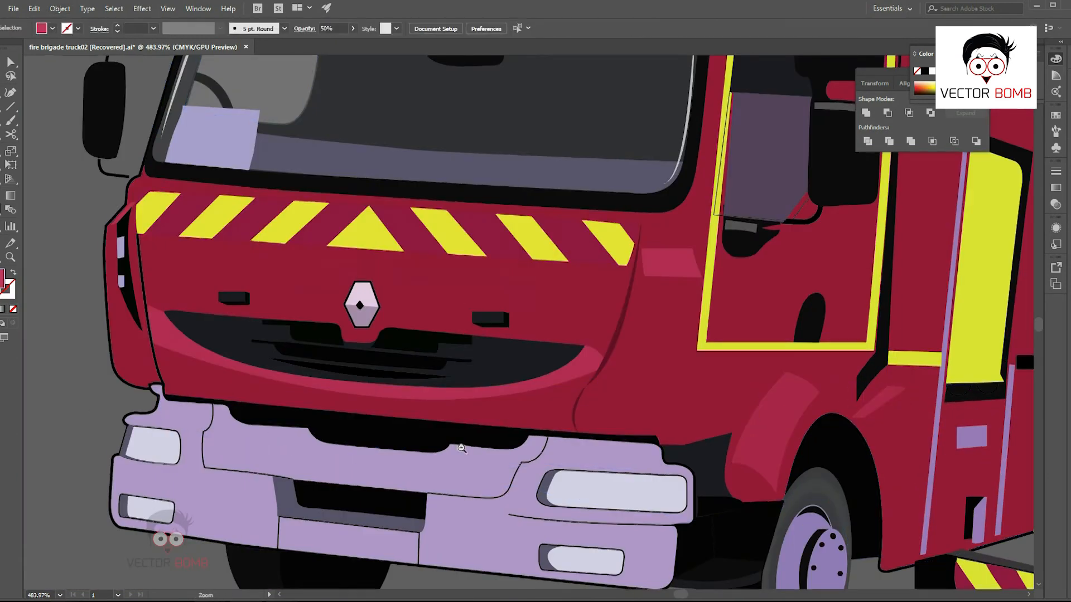
- Draw a long, thin light red highlight strip across the lower side panel between the front and rear wheels
{"action": "scroll", "coordinate": [613, 335], "scroll_direction": "down", "scroll_amount": 8}
{"action": "scroll", "coordinate": [618, 451], "scroll_direction": "up", "scroll_amount": 8}
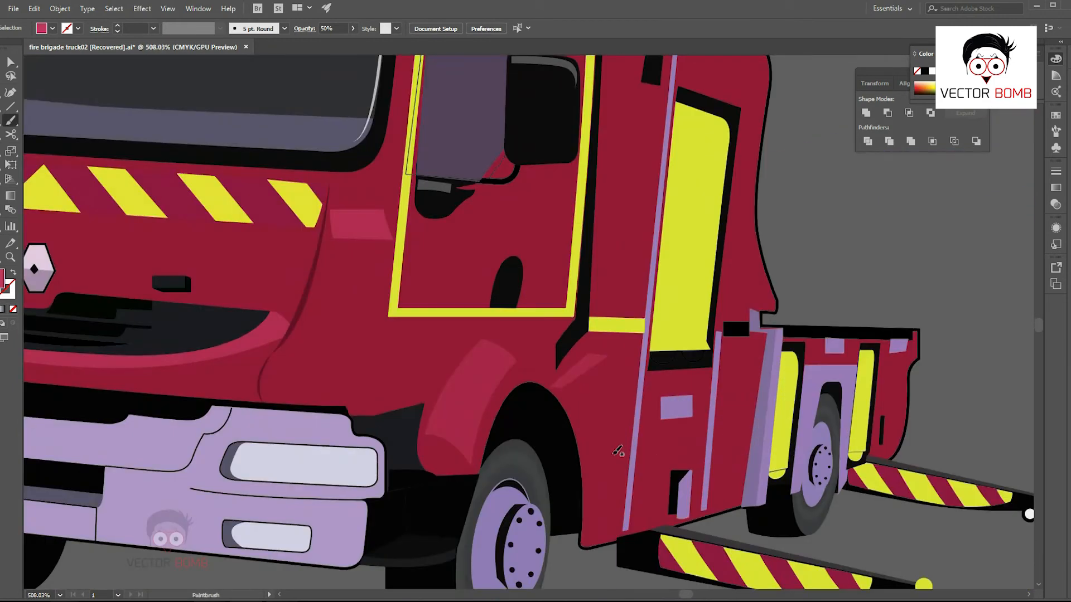
{"action": "left_click", "coordinate": [613, 460]}
{"action": "left_click", "coordinate": [736, 449]}
{"action": "scroll", "coordinate": [742, 448], "scroll_direction": "up", "scroll_amount": 3}
{"action": "left_click_drag", "start_coordinate": [549, 453], "coordinate": [557, 462]}
{"action": "left_click", "coordinate": [754, 453]}
{"action": "scroll", "coordinate": [753, 447], "scroll_direction": "down", "scroll_amount": 6}
{"action": "scroll", "coordinate": [754, 424], "scroll_direction": "up", "scroll_amount": 5}
{"action": "left_click", "coordinate": [780, 446]}
{"action": "key", "text": "ctrl+shift+a"}
{"action": "left_click_drag", "start_coordinate": [638, 501], "coordinate": [311, 394]}
{"action": "left_click_drag", "start_coordinate": [658, 360], "coordinate": [780, 359]}
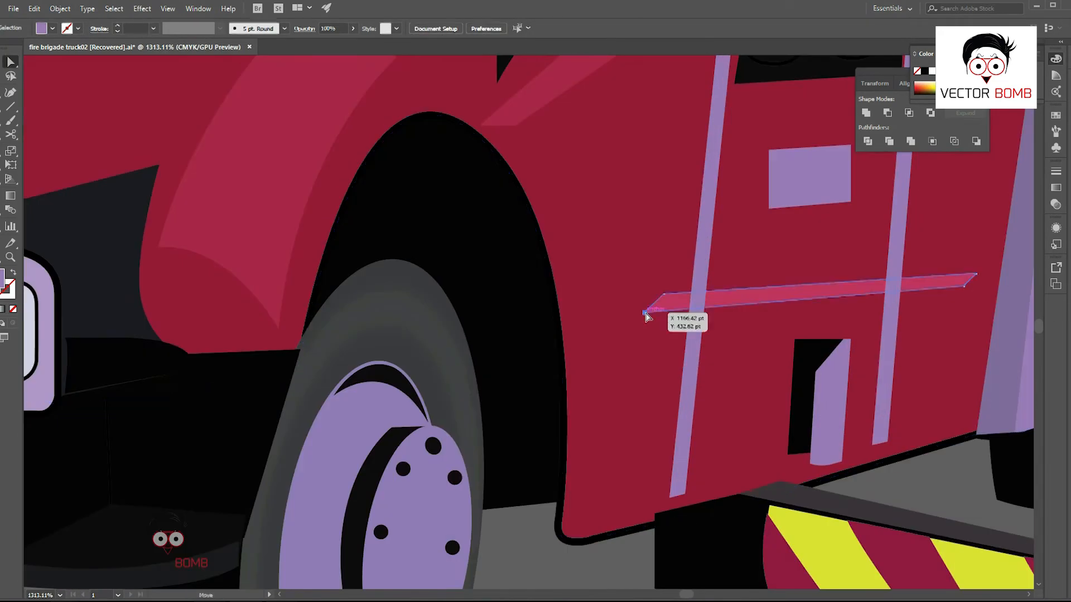
- Adjust the end points of the long highlight strip on the lower side panel
{"action": "left_click_drag", "start_coordinate": [645, 314], "coordinate": [654, 312]}
{"action": "left_click", "coordinate": [657, 303]}
{"action": "left_click_drag", "start_coordinate": [640, 522], "coordinate": [535, 522]}
{"action": "left_click", "coordinate": [913, 280]}
{"action": "left_click_drag", "start_coordinate": [913, 290], "coordinate": [825, 290]}
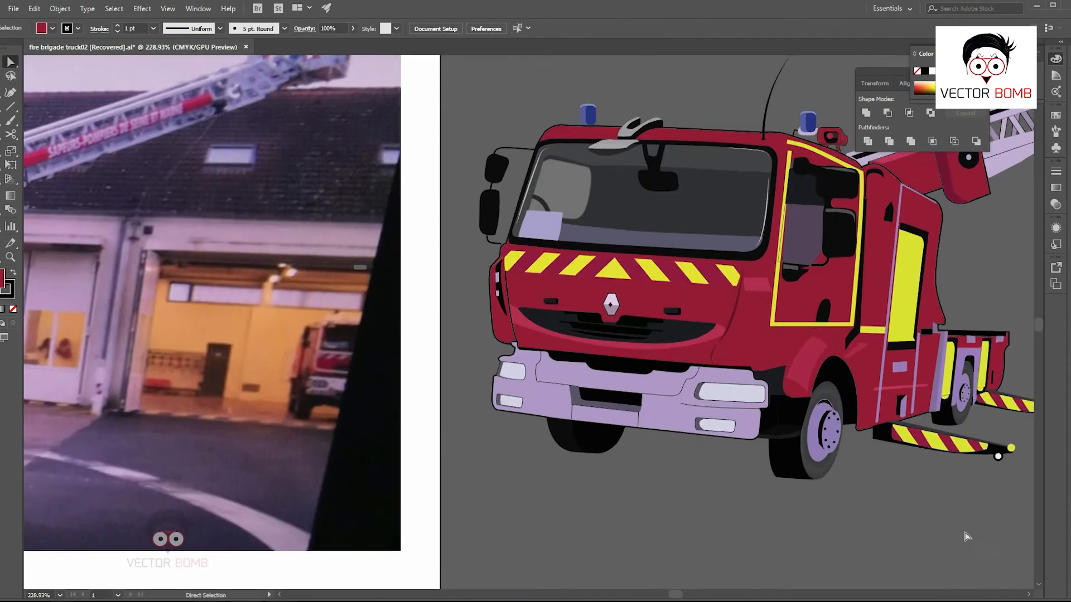
- Draw a four-cornered blue band with no stroke at one end of the front number plate with the Pen tool
{"action": "left_click_drag", "start_coordinate": [965, 407], "coordinate": [759, 407]}
{"action": "left_click_drag", "start_coordinate": [892, 391], "coordinate": [646, 405]}
{"action": "left_click_drag", "start_coordinate": [583, 419], "coordinate": [697, 419]}
{"action": "left_click", "coordinate": [543, 438]}
{"action": "key", "text": "ctrl+shift+a"}
{"action": "key", "text": "p"}
{"action": "mouse_move", "coordinate": [542, 440]}
{"action": "left_mouse_down"}
{"action": "mouse_move", "coordinate": [469, 394]}
{"action": "mouse_move", "coordinate": [311, 425]}
{"action": "mouse_move", "coordinate": [330, 426]}
{"action": "left_mouse_up"}
{"action": "left_click", "coordinate": [376, 438]}
{"action": "left_click", "coordinate": [375, 366]}
{"action": "left_click", "coordinate": [7, 289]}
{"action": "left_click", "coordinate": [13, 308]}
{"action": "key", "text": "ctrl+shift+a"}
- Draw a matching four-cornered blue band at the opposite end of the number plate
{"action": "left_click", "coordinate": [552, 406]}
{"action": "left_click", "coordinate": [545, 491]}
{"action": "left_click", "coordinate": [585, 494]}
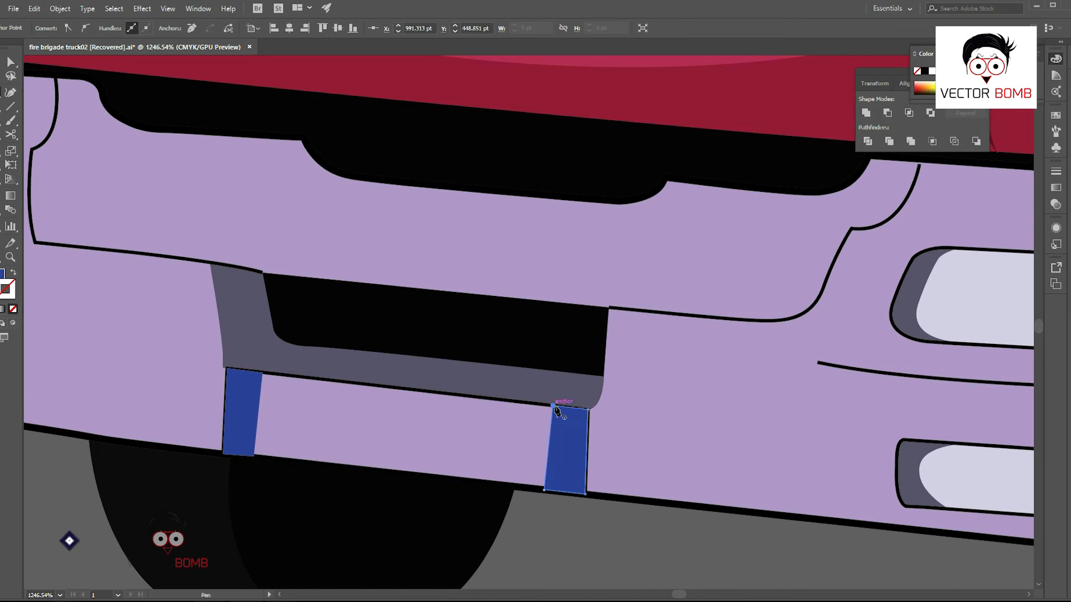
{"action": "left_click", "coordinate": [553, 406]}
{"action": "key", "text": "v"}
{"action": "left_click", "coordinate": [587, 457]}
{"action": "key", "text": "ctrl+shift+a"}
- Give the number plate panel the default white fill and black stroke
{"action": "left_click_drag", "start_coordinate": [263, 507], "coordinate": [146, 504]}
{"action": "mouse_move", "coordinate": [330, 485]}
{"action": "left_mouse_down"}
{"action": "mouse_move", "coordinate": [773, 366]}
{"action": "mouse_move", "coordinate": [957, 363]}
{"action": "left_mouse_up"}
{"action": "left_click", "coordinate": [824, 361]}
{"action": "left_click_drag", "start_coordinate": [729, 375], "coordinate": [719, 382]}
{"action": "left_click", "coordinate": [717, 351]}
{"action": "key", "text": "d"}
{"action": "left_click", "coordinate": [688, 411]}
- Select both blue bands and bring them in front of the white number plate
{"action": "key", "text": "ctrl+z"}
{"action": "left_click_drag", "start_coordinate": [667, 352], "coordinate": [670, 268]}
{"action": "key", "text": "ctrl+z"}
{"action": "key", "text": "ctrl+y"}
{"action": "left_click", "coordinate": [604, 373]}
{"action": "left_click", "coordinate": [825, 389], "text": "shift"}
{"action": "key", "text": "ctrl+y"}
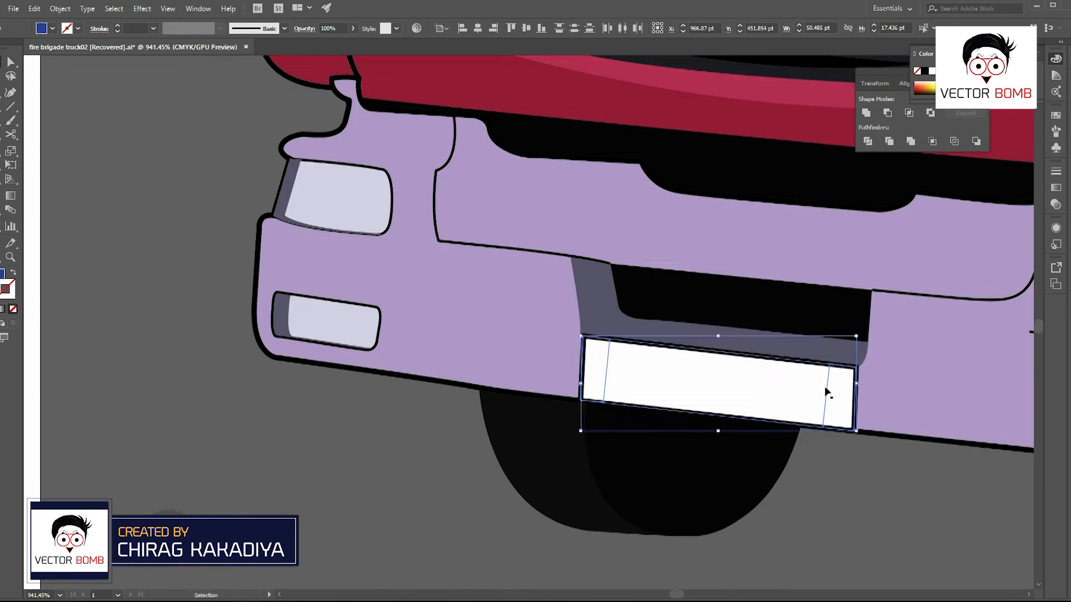
{"action": "key", "text": "ctrl+shift+]"}
{"action": "key", "text": "ctrl+shift+a"}
- Place an unfilled black outline of the number plate in front of the blue bands
{"action": "left_click", "coordinate": [726, 361]}
{"action": "key", "text": "ctrl+shift+]"}
{"action": "left_click", "coordinate": [13, 307]}
{"action": "left_click", "coordinate": [829, 443]}
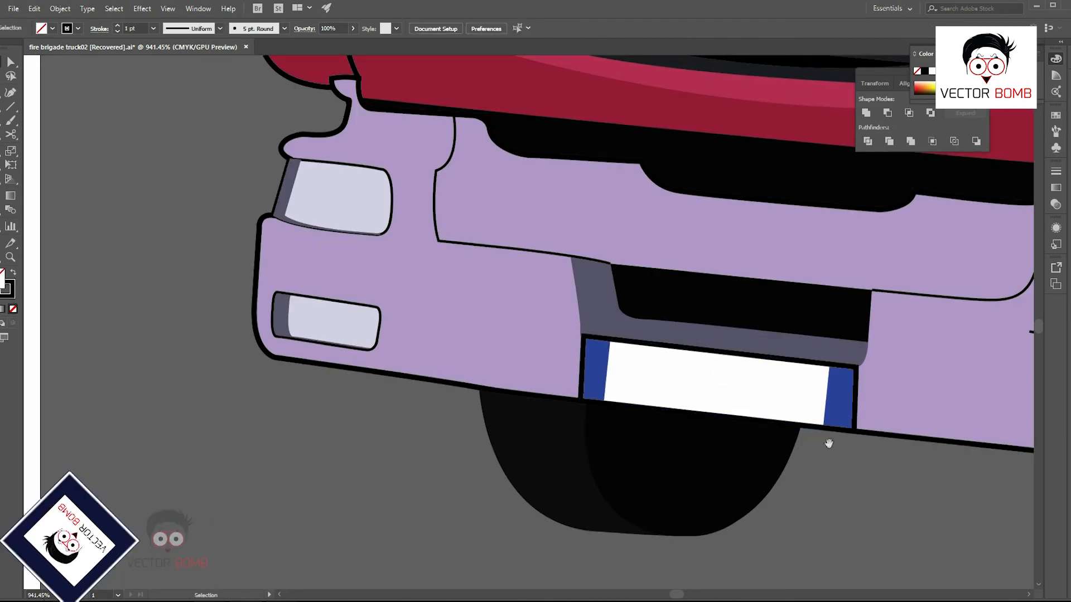
- Adjust the white fill colour of the number plate
{"action": "scroll", "coordinate": [829, 443], "scroll_direction": "down", "scroll_amount": 8}
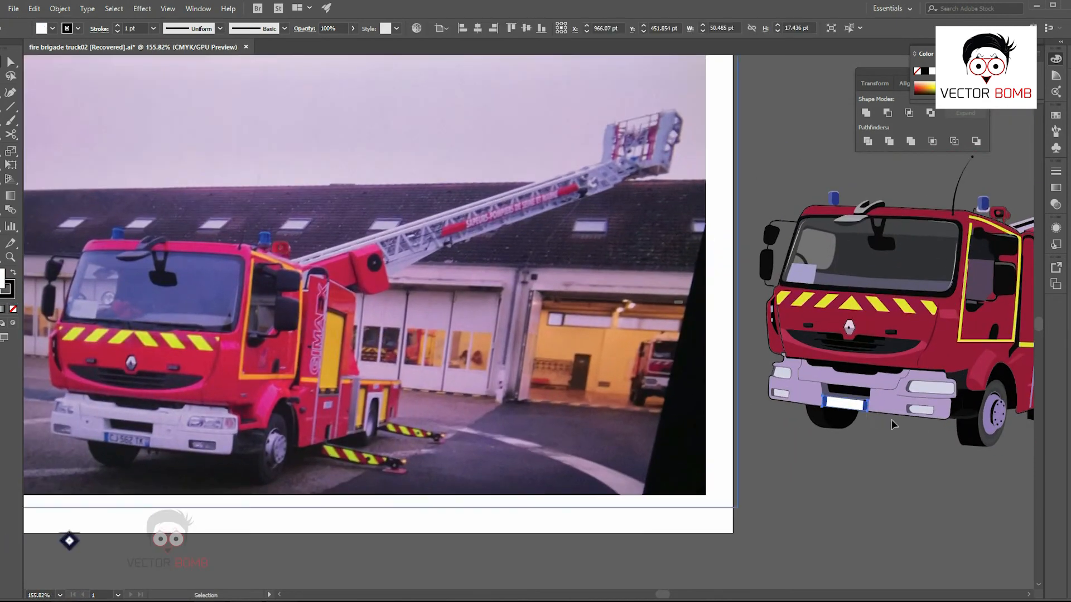
{"action": "scroll", "coordinate": [733, 395], "scroll_direction": "up", "scroll_amount": 3}
{"action": "double_click", "coordinate": [3, 278]}
{"action": "left_click", "coordinate": [893, 186]}
{"action": "key", "text": "ctrl+shift+a"}
- Draw a long narrow highlight strip along the ladder's upper beam, just below the black band, from the cab to the basket
{"action": "scroll", "coordinate": [733, 395], "scroll_direction": "down", "scroll_amount": 3}
{"action": "left_click_drag", "start_coordinate": [836, 251], "coordinate": [279, 402]}
{"action": "scroll", "coordinate": [511, 352], "scroll_direction": "up", "scroll_amount": 5}
{"action": "key", "text": "p"}
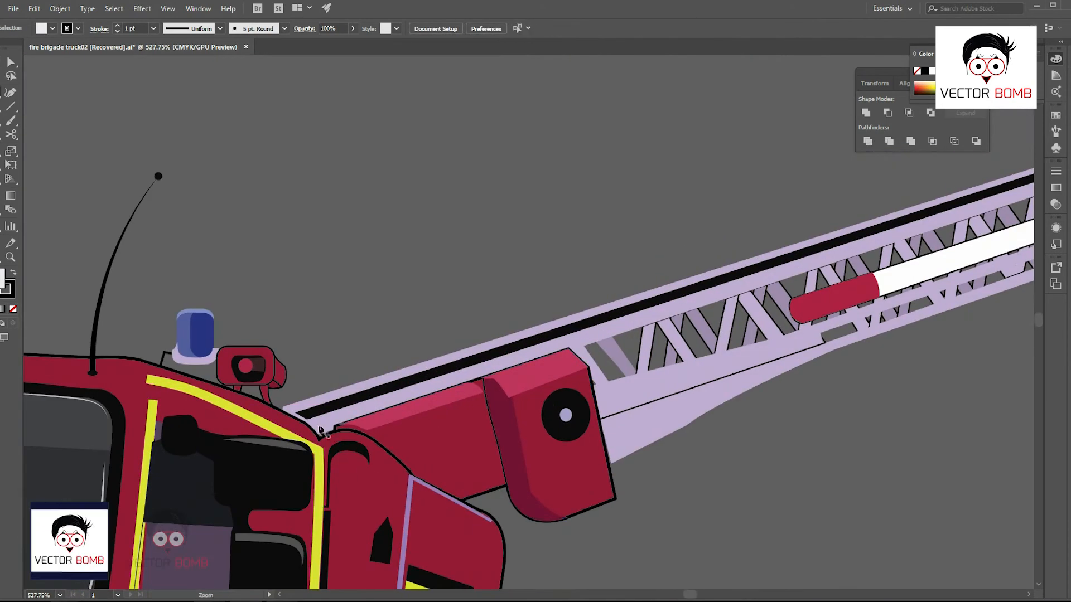
{"action": "scroll", "coordinate": [319, 427], "scroll_direction": "up", "scroll_amount": 3}
{"action": "left_click", "coordinate": [320, 425]}
{"action": "scroll", "coordinate": [438, 340], "scroll_direction": "down", "scroll_amount": 3}
{"action": "left_click_drag", "start_coordinate": [809, 195], "coordinate": [329, 336]}
{"action": "left_click", "coordinate": [790, 226]}
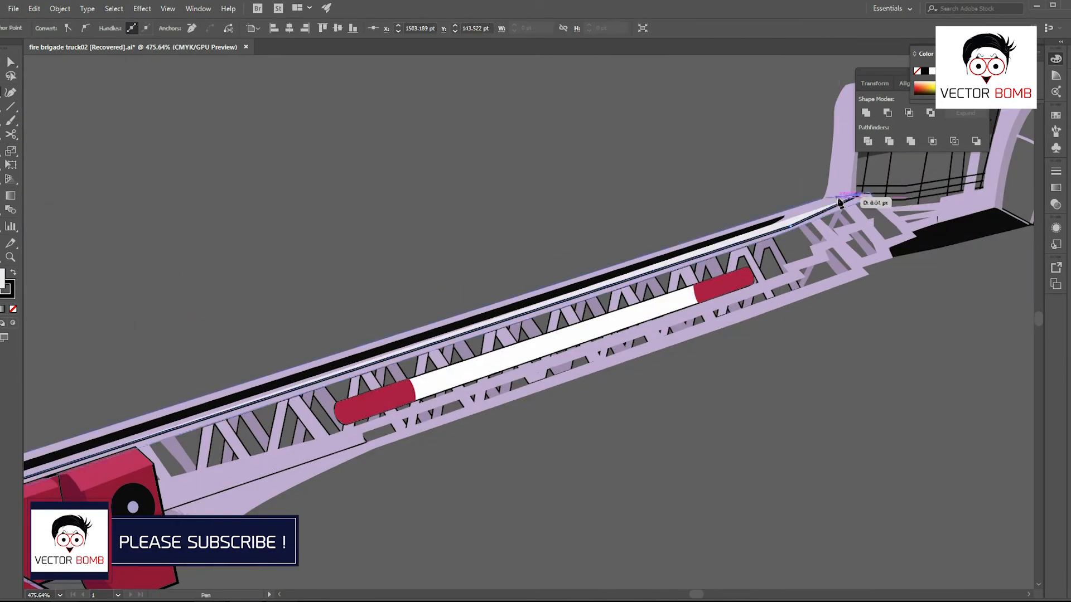
{"action": "left_click", "coordinate": [754, 233]}
{"action": "left_click_drag", "start_coordinate": [290, 385], "coordinate": [557, 306]}
{"action": "left_click", "coordinate": [427, 346]}
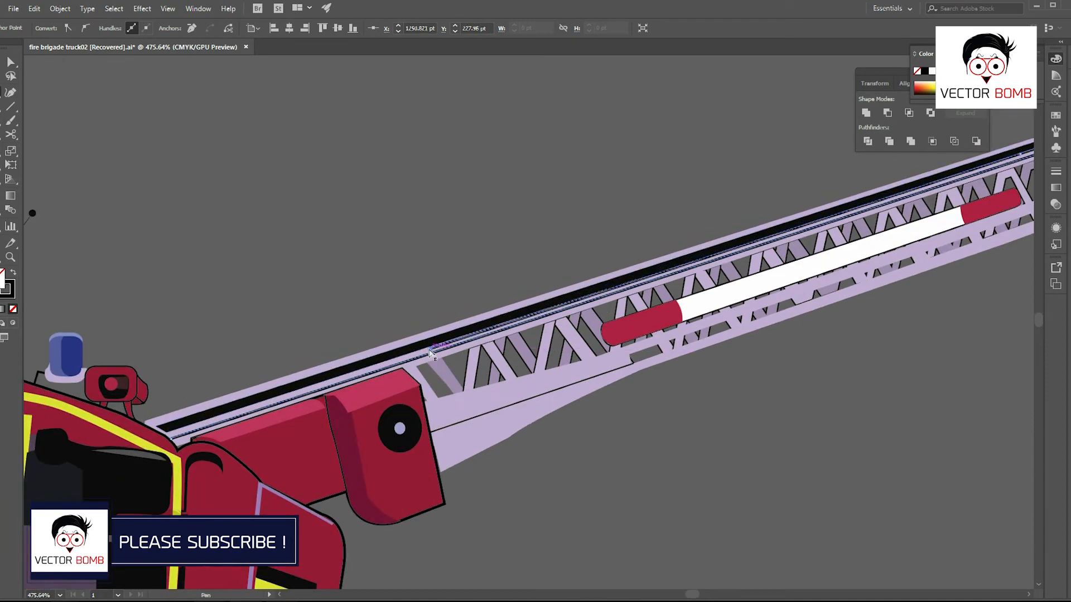
{"action": "left_click", "coordinate": [321, 391]}
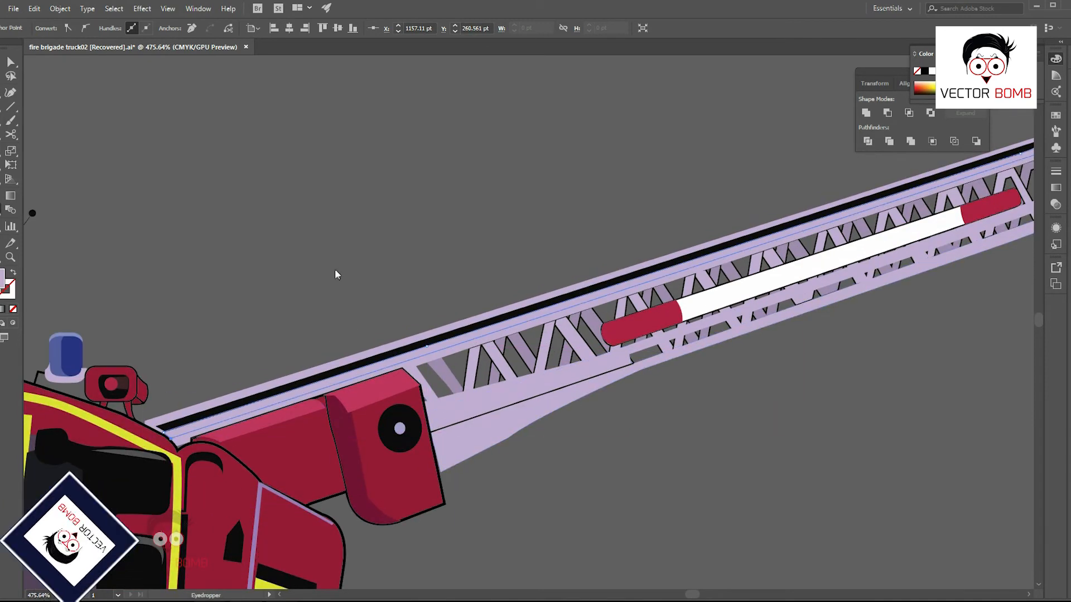
- Fill the highlight strip below the black band with a paler lilac than the ladder beam
{"action": "double_click", "coordinate": [4, 278]}
{"action": "left_click", "coordinate": [631, 197]}
{"action": "left_click", "coordinate": [894, 186]}
{"action": "key", "text": "v"}
{"action": "left_click", "coordinate": [784, 386]}
{"action": "scroll", "coordinate": [784, 386], "scroll_direction": "down", "scroll_amount": 3}
{"action": "scroll", "coordinate": [592, 381], "scroll_direction": "up", "scroll_amount": 5}
{"action": "left_click", "coordinate": [440, 413]}
{"action": "left_click", "coordinate": [704, 392]}
{"action": "scroll", "coordinate": [705, 391], "scroll_direction": "down", "scroll_amount": 6}
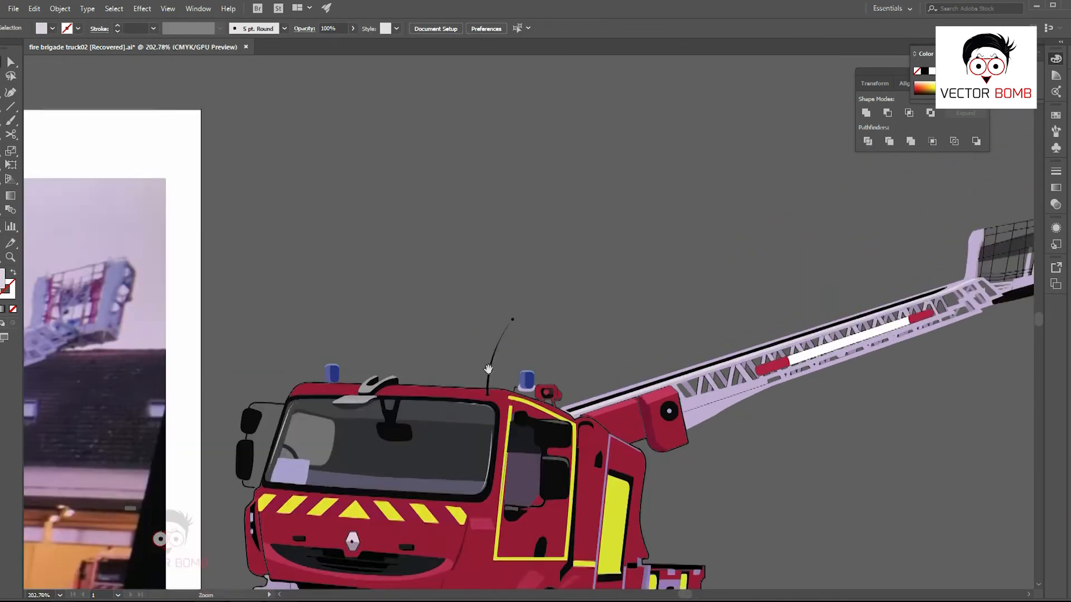
- Draw a thin pale lilac highlight along the ladder's top edge above the black band, from the cab to the basket
{"action": "scroll", "coordinate": [850, 366], "scroll_direction": "up", "scroll_amount": 7}
{"action": "left_click_drag", "start_coordinate": [106, 487], "coordinate": [246, 469]}
{"action": "scroll", "coordinate": [195, 462], "scroll_direction": "up", "scroll_amount": 1}
{"action": "key", "text": "a"}
{"action": "left_click", "coordinate": [204, 460]}
{"action": "key", "text": "ctrl+shift+a"}
{"action": "key", "text": "p"}
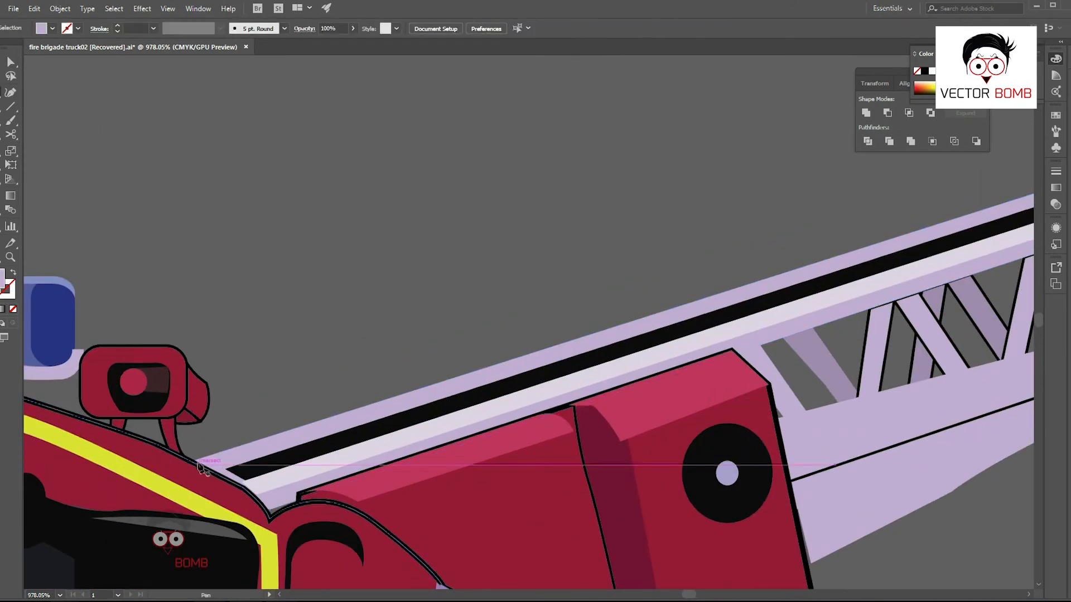
{"action": "left_click", "coordinate": [205, 469]}
{"action": "scroll", "coordinate": [541, 412], "scroll_direction": "down", "scroll_amount": 6}
{"action": "left_click_drag", "start_coordinate": [587, 378], "coordinate": [253, 456]}
{"action": "left_click", "coordinate": [253, 456]}
{"action": "scroll", "coordinate": [592, 315], "scroll_direction": "up", "scroll_amount": 2}
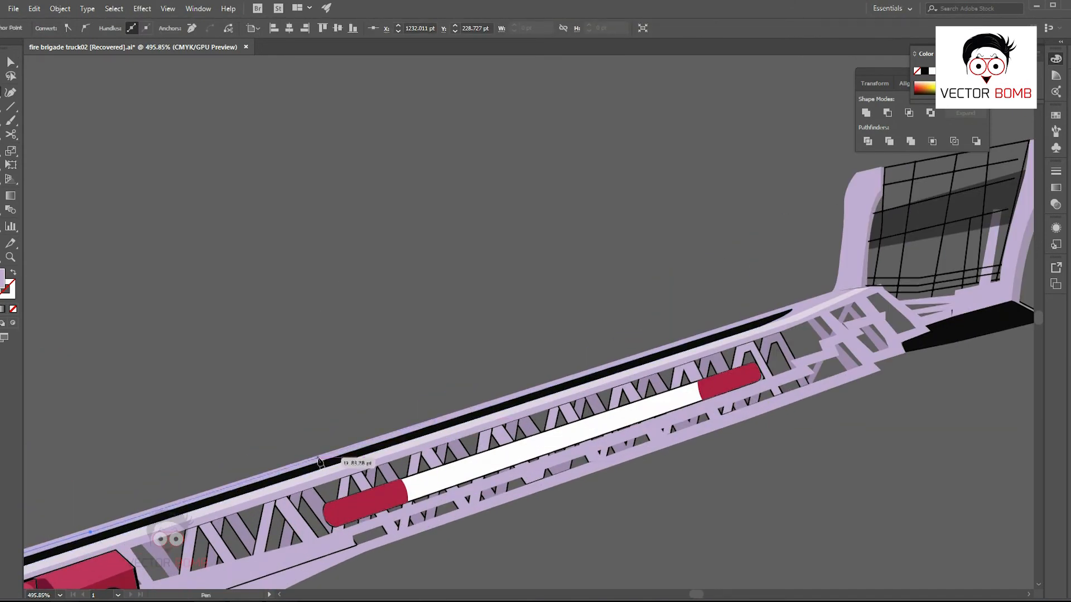
{"action": "scroll", "coordinate": [552, 368], "scroll_direction": "up", "scroll_amount": 3}
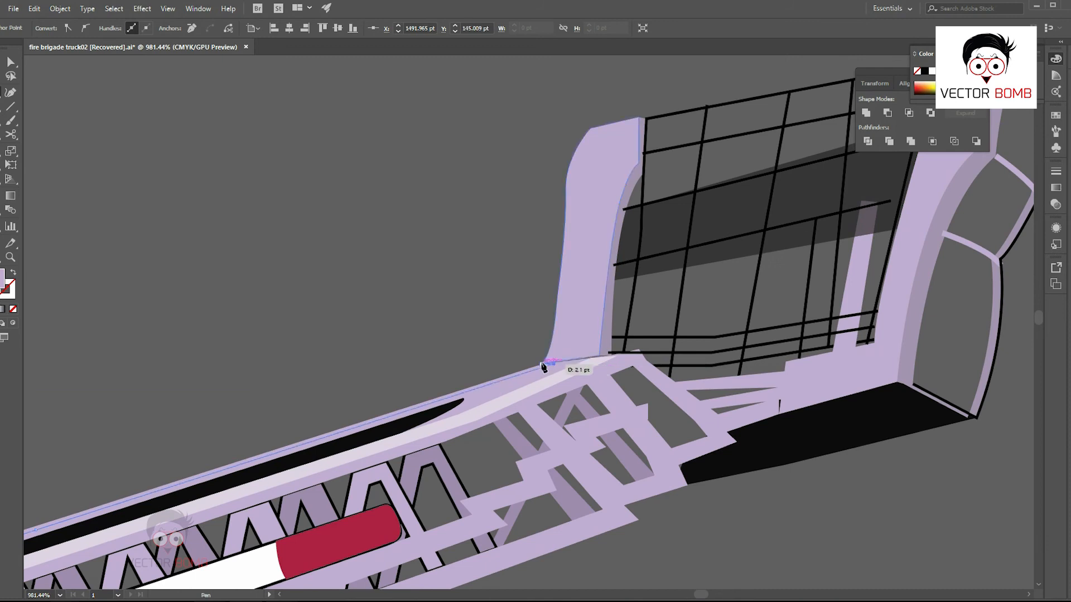
{"action": "scroll", "coordinate": [544, 367], "scroll_direction": "down", "scroll_amount": 10}
{"action": "scroll", "coordinate": [544, 367], "scroll_direction": "left", "scroll_amount": 15}
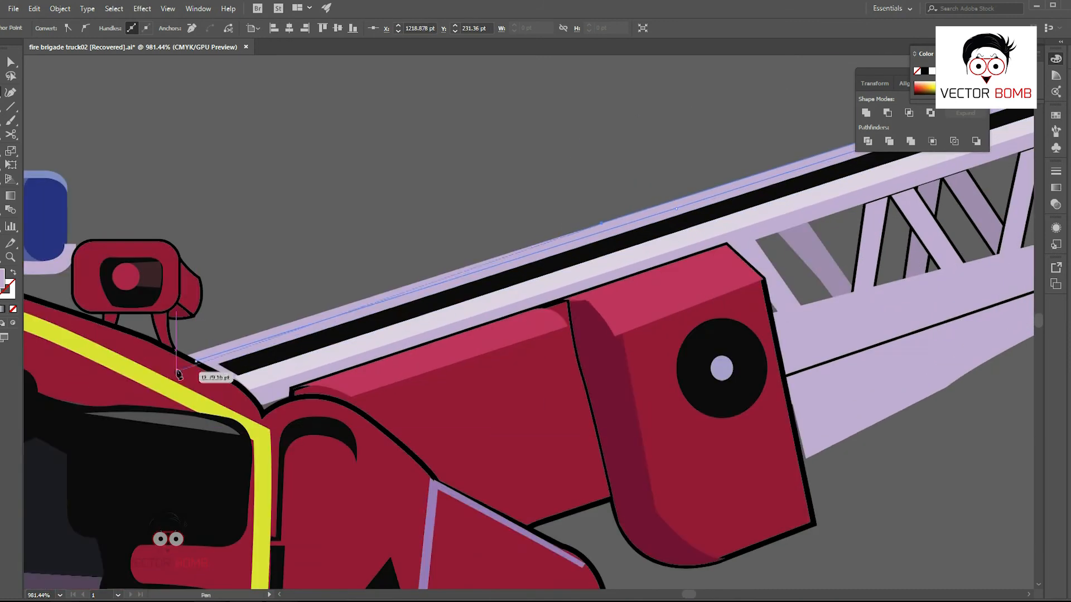
{"action": "key", "text": "v"}
{"action": "scroll", "coordinate": [225, 368], "scroll_direction": "down", "scroll_amount": 10}
- Draw a pale lilac highlight strip along the ladder's bottom rail
{"action": "scroll", "coordinate": [435, 426], "scroll_direction": "up", "scroll_amount": 8}
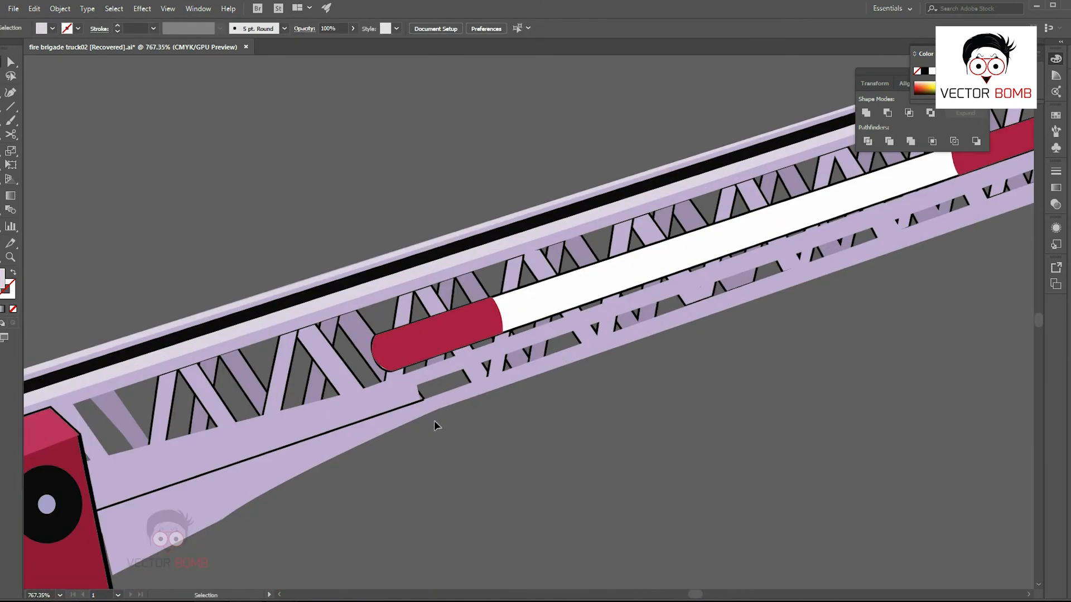
{"action": "left_click", "coordinate": [438, 407]}
{"action": "scroll", "coordinate": [780, 265], "scroll_direction": "right", "scroll_amount": 8}
{"action": "scroll", "coordinate": [780, 265], "scroll_direction": "up", "scroll_amount": 3}
{"action": "left_click", "coordinate": [784, 272]}
{"action": "scroll", "coordinate": [342, 449], "scroll_direction": "left", "scroll_amount": 8}
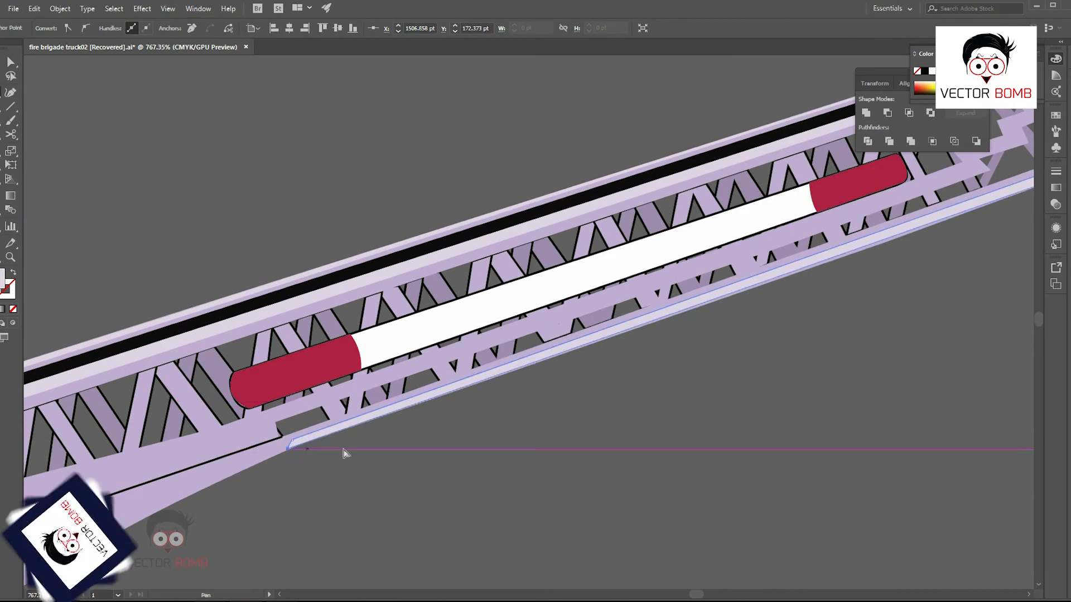
{"action": "scroll", "coordinate": [342, 450], "scroll_direction": "down", "scroll_amount": 8}
- Draw pale lilac highlight strips along the rail under the white bar and across the lower boom panel
{"action": "scroll", "coordinate": [346, 474], "scroll_direction": "up", "scroll_amount": 9}
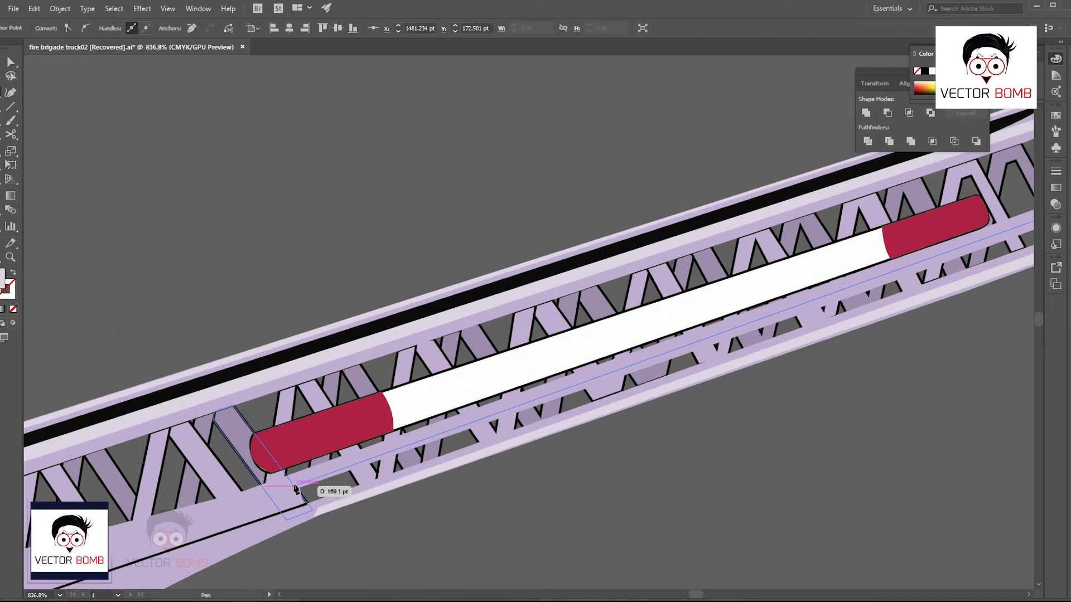
{"action": "scroll", "coordinate": [295, 489], "scroll_direction": "right", "scroll_amount": 6}
{"action": "scroll", "coordinate": [581, 481], "scroll_direction": "down", "scroll_amount": 5}
{"action": "scroll", "coordinate": [479, 378], "scroll_direction": "up", "scroll_amount": 5}
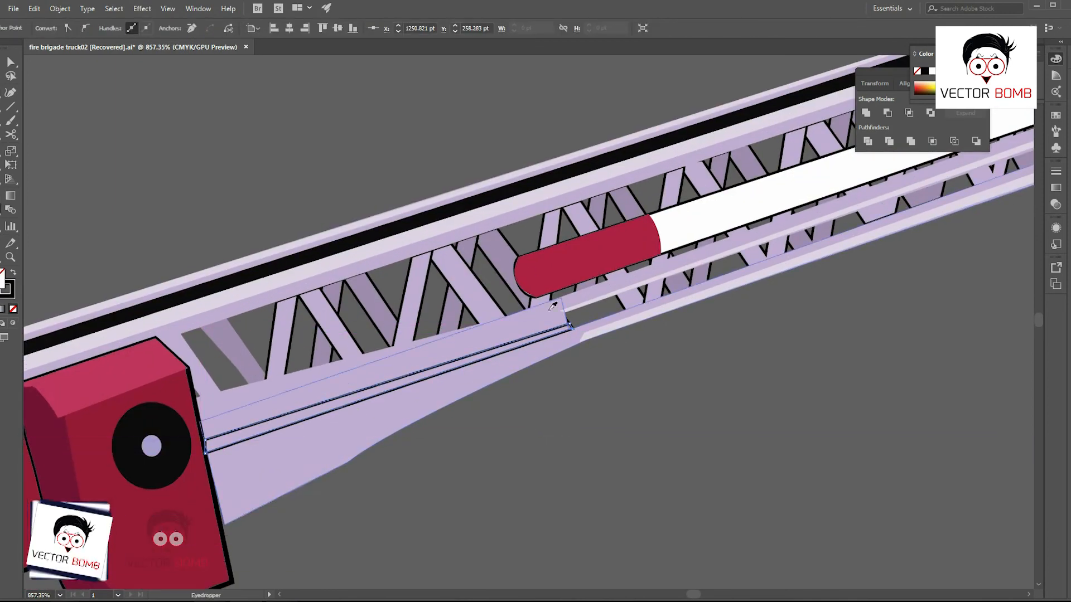
{"action": "left_click", "coordinate": [570, 309]}
{"action": "left_click", "coordinate": [494, 385], "text": "ctrl"}
{"action": "scroll", "coordinate": [495, 377], "scroll_direction": "down", "scroll_amount": 8}
- Reduce the stroke weight of the ladder's truss struts to 0.5 pt
{"action": "left_click_drag", "start_coordinate": [377, 356], "coordinate": [533, 240]}
{"action": "scroll", "coordinate": [533, 240], "scroll_direction": "up", "scroll_amount": 8}
{"action": "key", "text": "b"}
{"action": "key", "text": "v"}
{"action": "left_click", "coordinate": [323, 243]}
{"action": "left_click", "coordinate": [153, 28]}
{"action": "left_click", "coordinate": [162, 40]}
{"action": "left_click", "coordinate": [150, 122]}
{"action": "left_click", "coordinate": [351, 237]}
{"action": "left_click", "coordinate": [153, 29]}
{"action": "left_click", "coordinate": [160, 41]}
{"action": "left_click", "coordinate": [345, 243]}
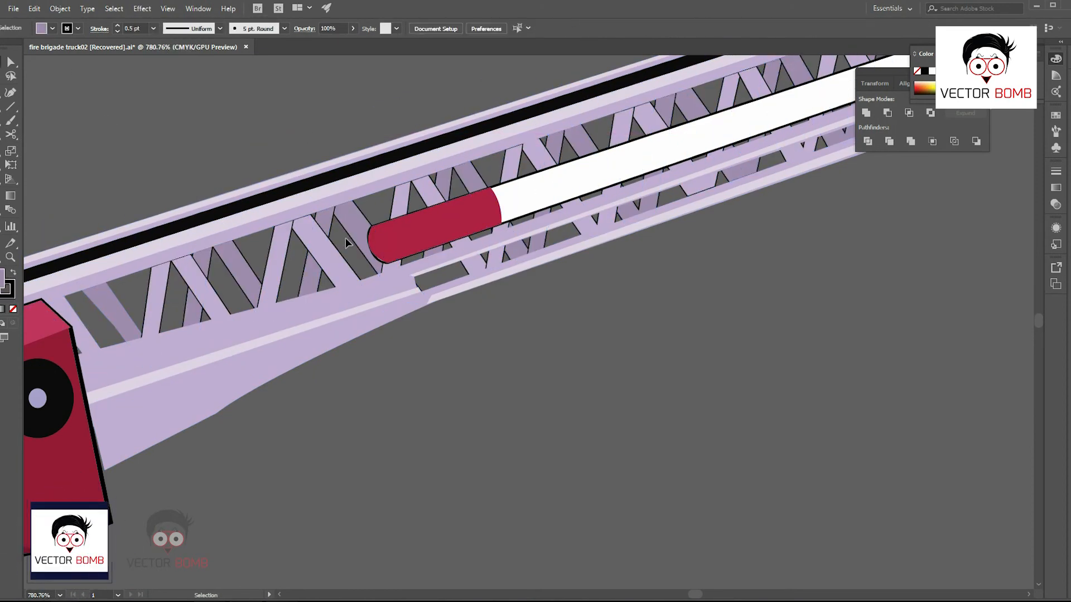
- Draw a highlight along the lower boom panel's bottom edge and give it the pale lilac fill of the other ladder highlights
{"action": "scroll", "coordinate": [346, 243], "scroll_direction": "down", "scroll_amount": 6}
{"action": "scroll", "coordinate": [580, 221], "scroll_direction": "up", "scroll_amount": 6}
{"action": "key", "text": "p"}
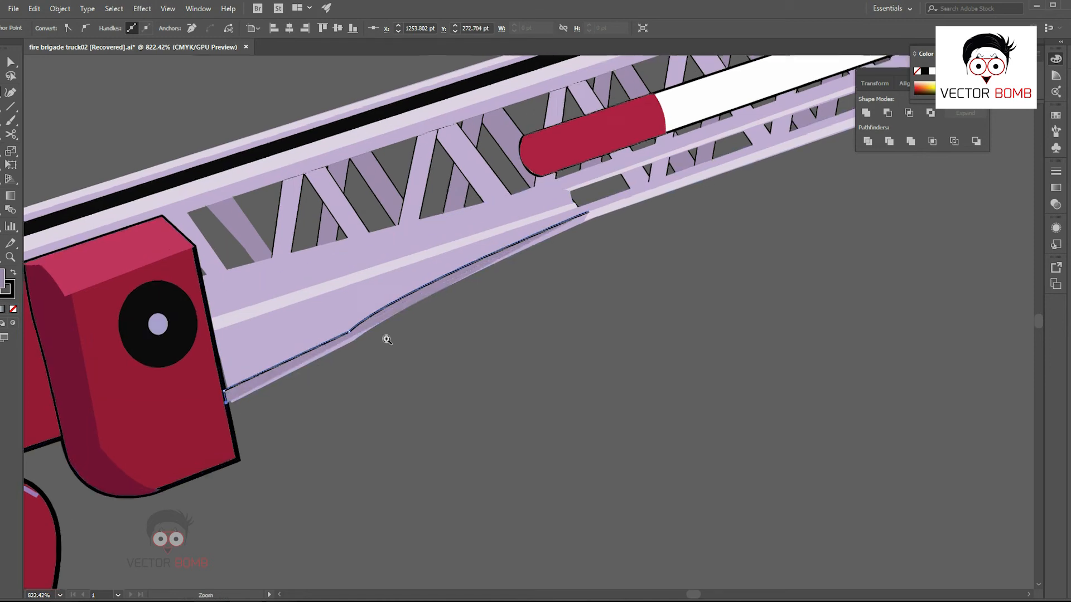
{"action": "scroll", "coordinate": [385, 337], "scroll_direction": "up", "scroll_amount": 2}
{"action": "left_click", "coordinate": [684, 167]}
{"action": "left_click", "coordinate": [688, 154]}
{"action": "key", "text": "i"}
{"action": "left_click", "coordinate": [712, 149]}
{"action": "key", "text": "v"}
{"action": "left_click", "coordinate": [641, 335]}
{"action": "scroll", "coordinate": [647, 312], "scroll_direction": "down", "scroll_amount": 8}
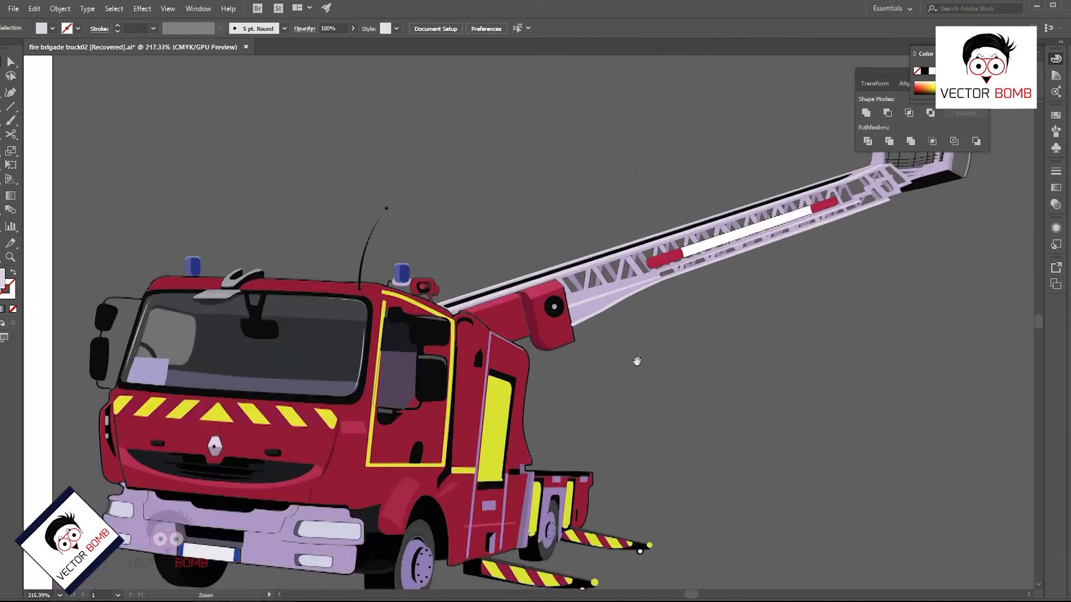
- Change the fill of the white bar on the ladder's side to light grey
{"action": "scroll", "coordinate": [723, 231], "scroll_direction": "up", "scroll_amount": 6}
{"action": "scroll", "coordinate": [612, 364], "scroll_direction": "down", "scroll_amount": 2}
{"action": "left_click", "coordinate": [671, 284]}
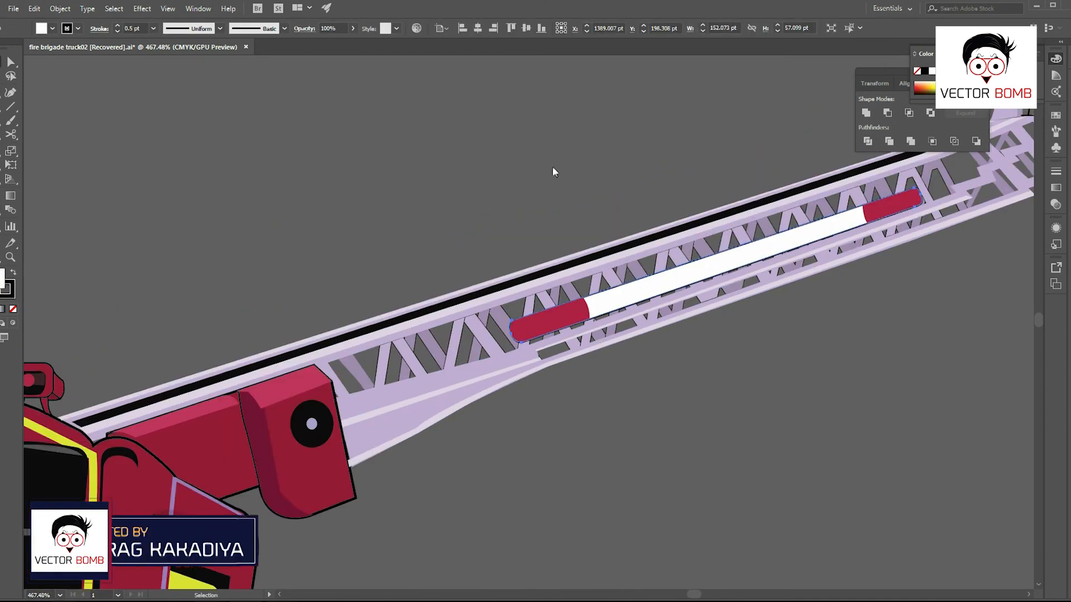
{"action": "left_click", "coordinate": [590, 134]}
- Draw a short slanted rung line across the ladder's black band near the cab end
{"action": "scroll", "coordinate": [837, 335], "scroll_direction": "down", "scroll_amount": 5}
{"action": "scroll", "coordinate": [725, 351], "scroll_direction": "up", "scroll_amount": 8}
{"action": "key", "text": "p"}
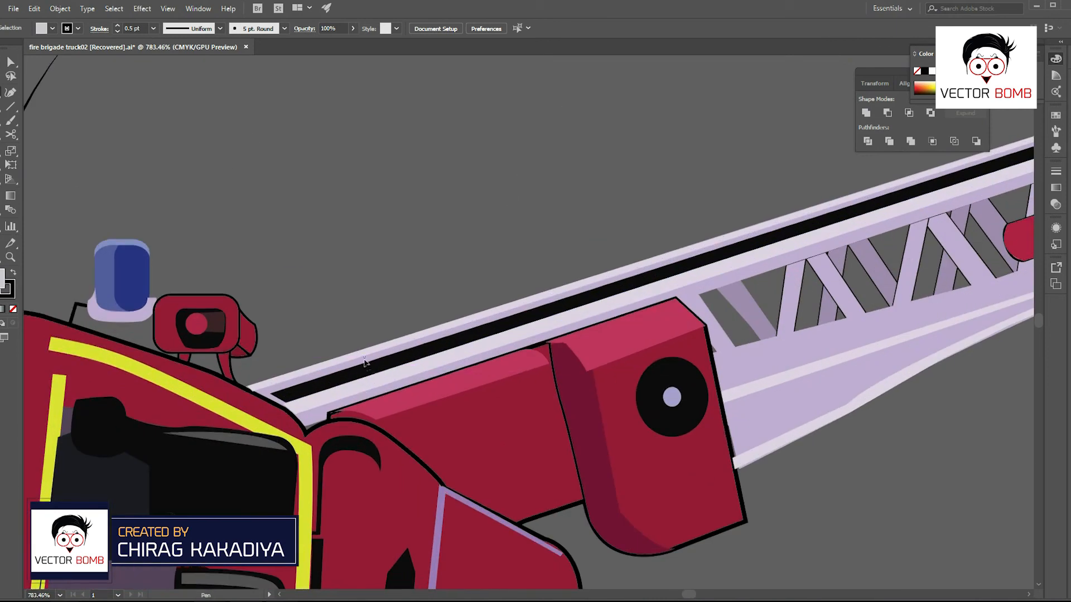
{"action": "scroll", "coordinate": [372, 374], "scroll_direction": "up", "scroll_amount": 1}
{"action": "left_click", "coordinate": [438, 332]}
{"action": "left_click", "coordinate": [418, 363]}
- Expand the rung line into a filled shape and give it the pale lilac highlight colour
{"action": "key", "text": "a"}
{"action": "key", "text": "v"}
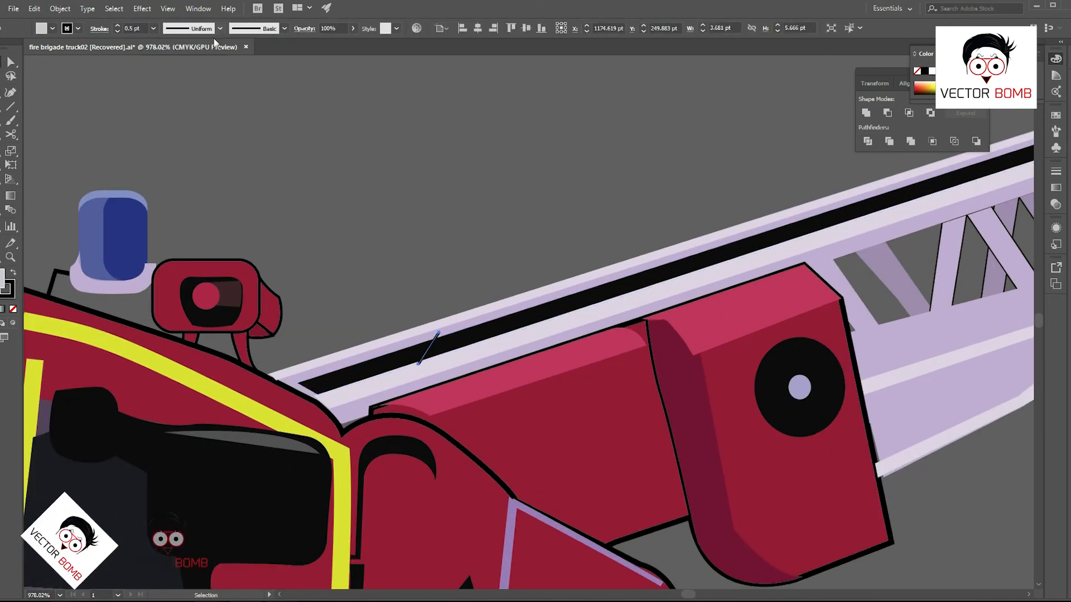
{"action": "left_click", "coordinate": [60, 8]}
{"action": "left_click", "coordinate": [91, 134]}
{"action": "key", "text": "Return"}
{"action": "key", "text": "i"}
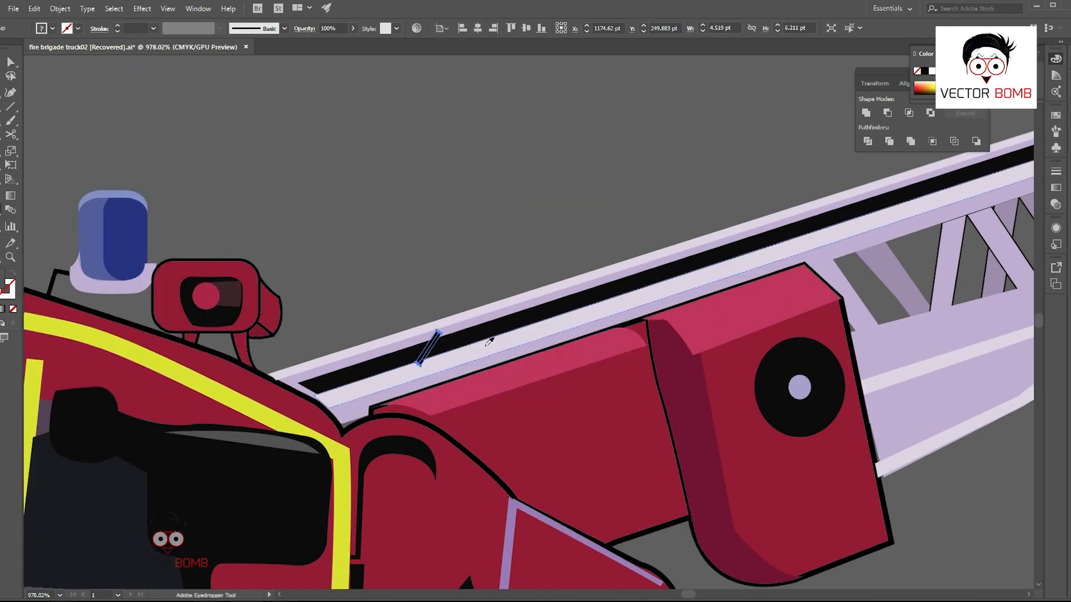
- Duplicate the pale rung at intervals along the whole black band up to the basket end
{"action": "left_click_drag", "start_coordinate": [495, 330], "coordinate": [554, 313]}
{"action": "left_click_drag", "start_coordinate": [555, 314], "coordinate": [600, 297]}
{"action": "left_click_drag", "start_coordinate": [600, 296], "coordinate": [654, 279]}
{"action": "left_click_drag", "start_coordinate": [654, 280], "coordinate": [692, 268]}
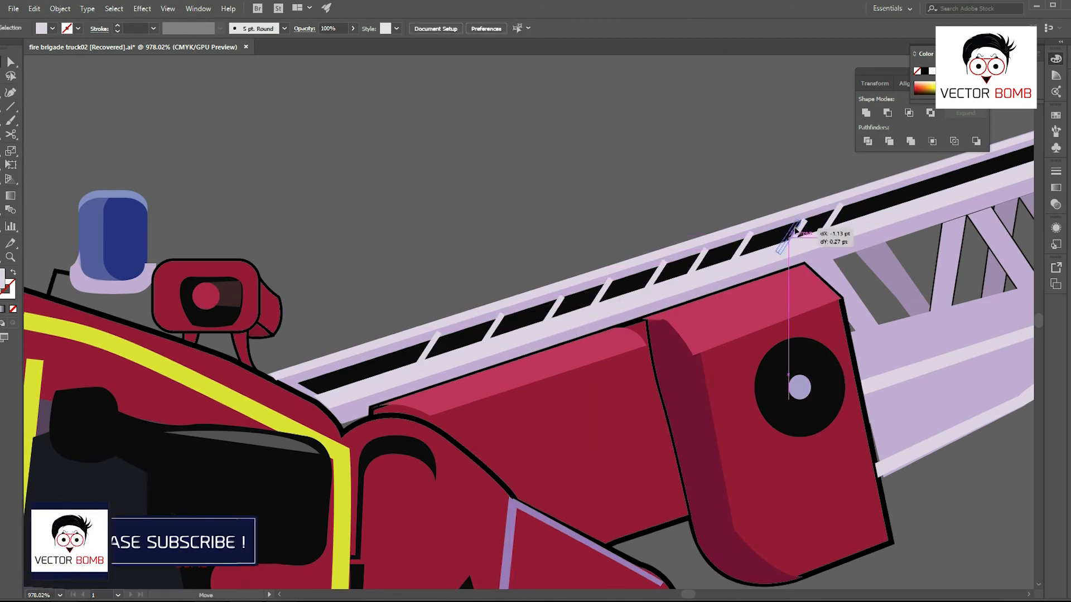
{"action": "left_click_drag", "start_coordinate": [796, 292], "coordinate": [614, 333]}
{"action": "left_click_drag", "start_coordinate": [262, 420], "coordinate": [406, 381]}
{"action": "left_click_drag", "start_coordinate": [406, 381], "coordinate": [441, 368]}
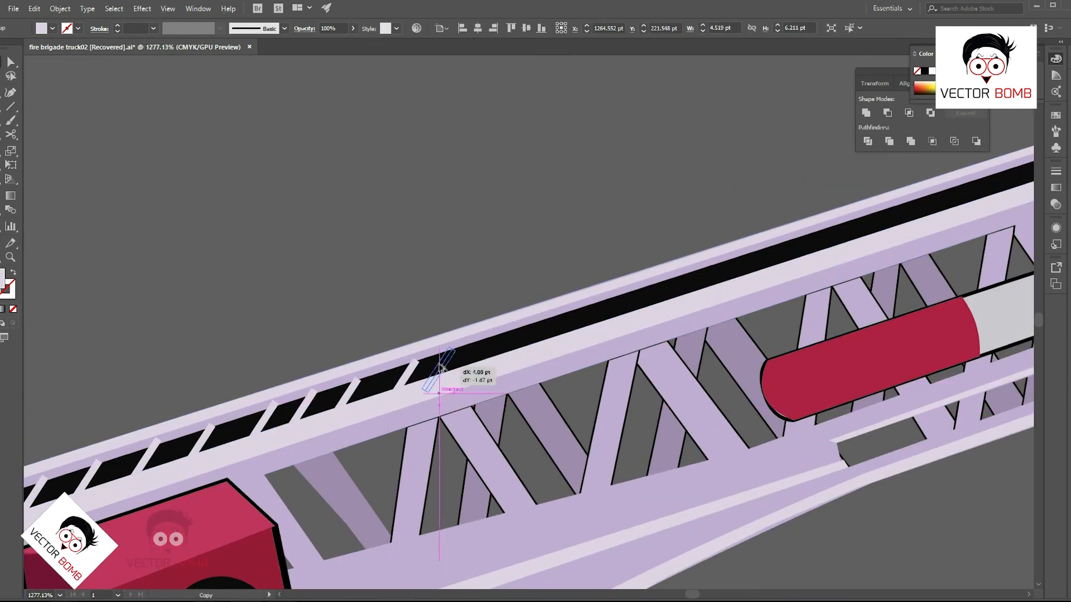
{"action": "left_click_drag", "start_coordinate": [529, 338], "coordinate": [562, 327]}
{"action": "key", "text": "ctrl+shift+a"}
{"action": "left_click_drag", "start_coordinate": [647, 338], "coordinate": [425, 332]}
{"action": "left_click_drag", "start_coordinate": [836, 302], "coordinate": [970, 301]}
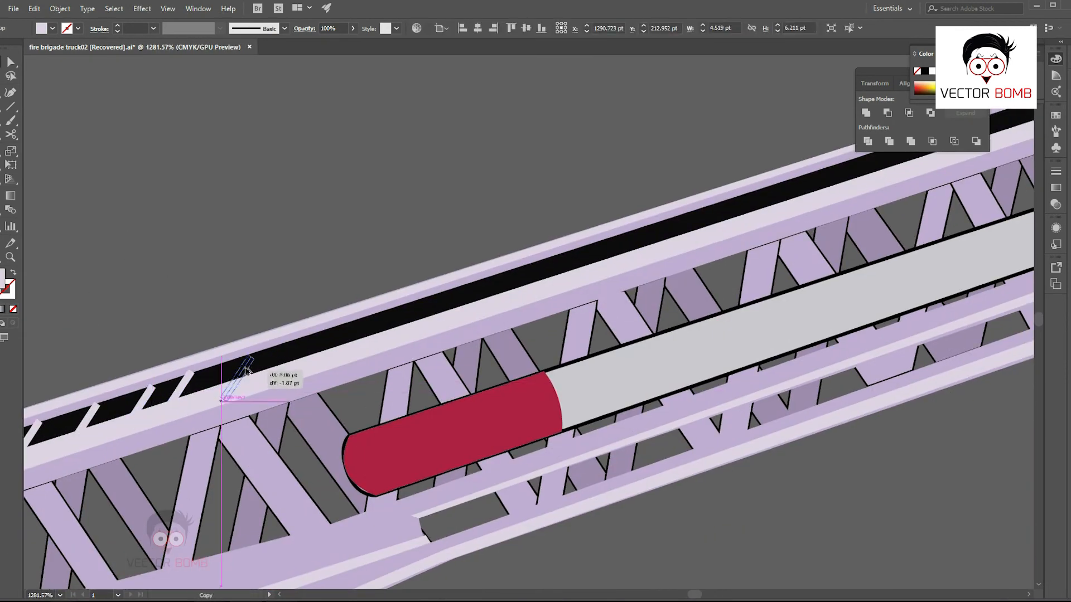
{"action": "left_click_drag", "start_coordinate": [564, 269], "coordinate": [309, 325]}
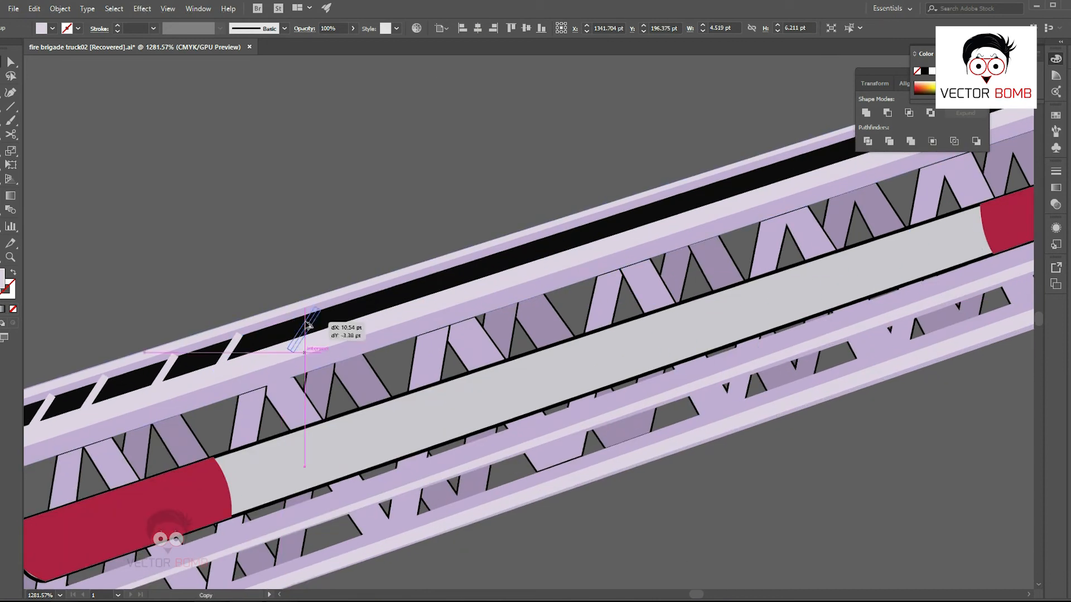
{"action": "left_click_drag", "start_coordinate": [446, 281], "coordinate": [453, 281]}
{"action": "left_click_drag", "start_coordinate": [467, 266], "coordinate": [179, 317]}
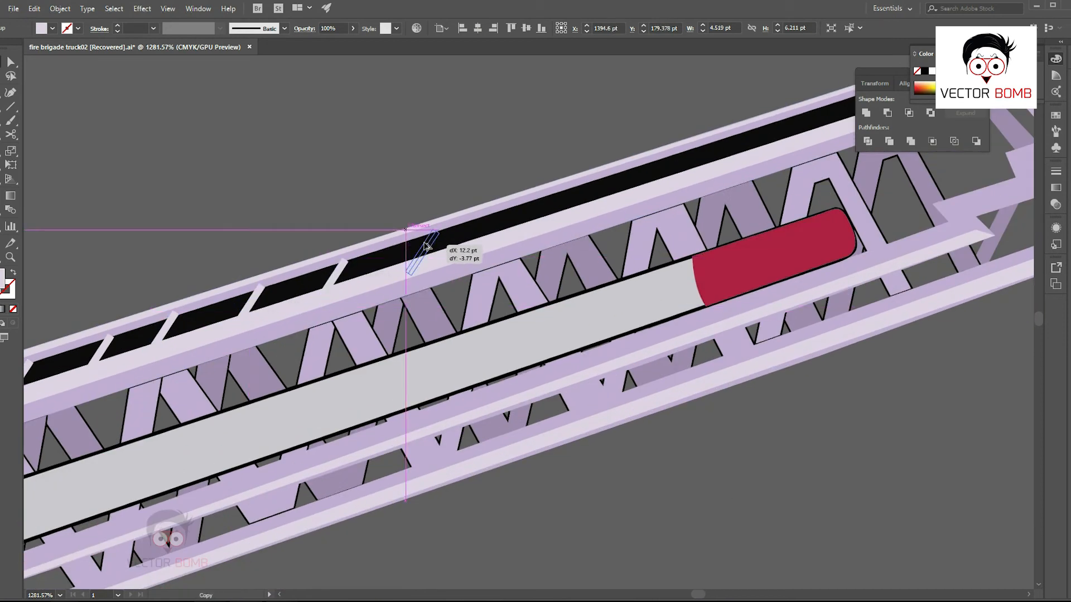
{"action": "left_click_drag", "start_coordinate": [754, 151], "coordinate": [775, 145]}
{"action": "key", "text": "ctrl+shift+a"}
{"action": "left_click_drag", "start_coordinate": [512, 227], "coordinate": [268, 282]}
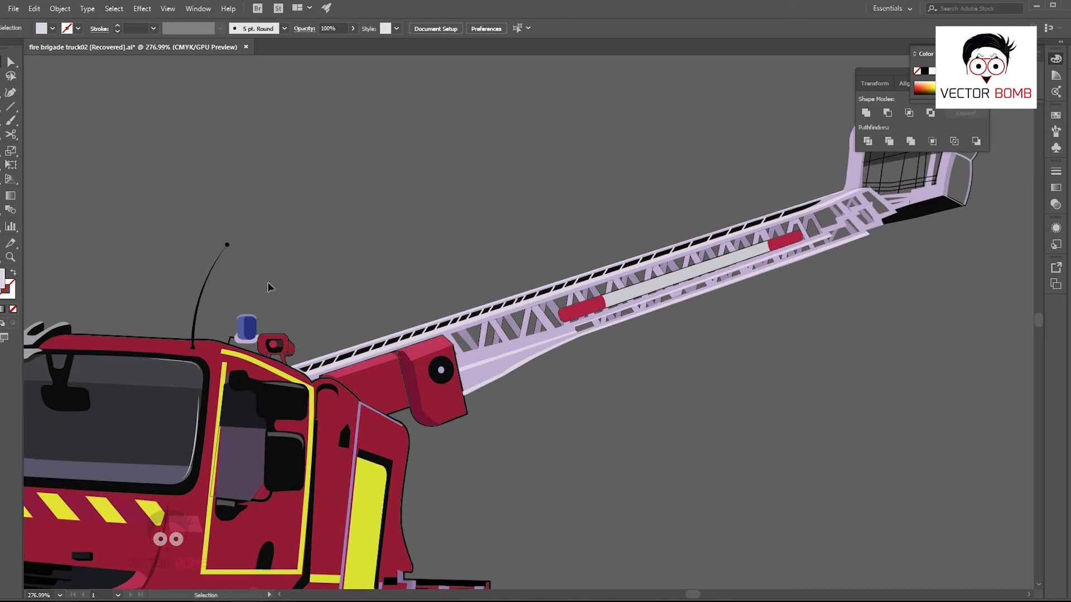
- Draw a closed shape in the darker lilac strut colour behind the basket's lower mesh and send it to the back
{"action": "left_click_drag", "start_coordinate": [757, 286], "coordinate": [870, 245]}
{"action": "left_click_drag", "start_coordinate": [870, 245], "coordinate": [446, 331]}
{"action": "left_click", "coordinate": [446, 332]}
{"action": "left_click", "coordinate": [393, 226]}
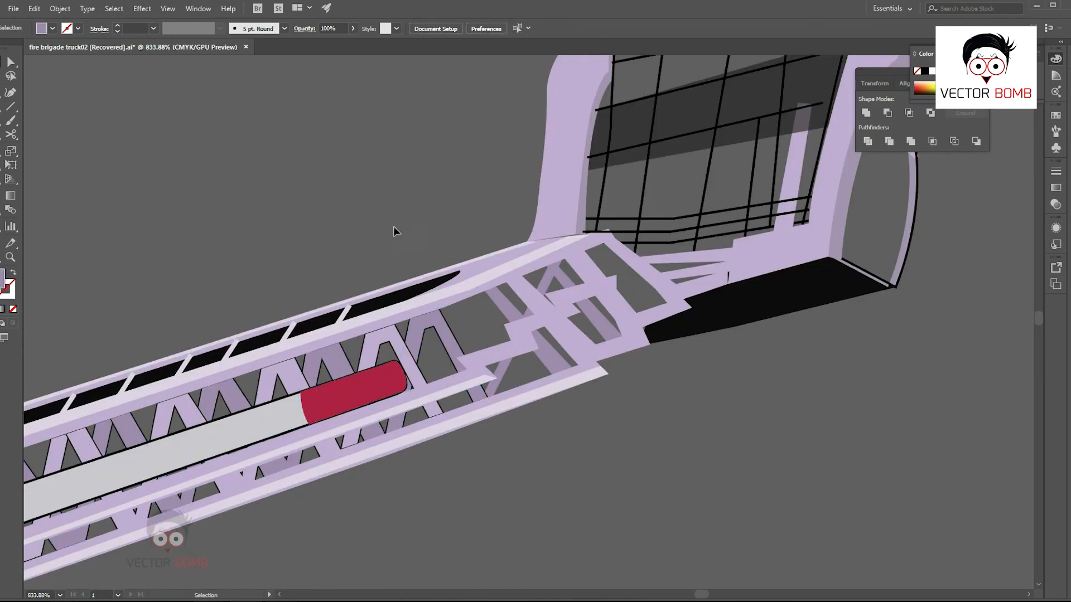
{"action": "left_click_drag", "start_coordinate": [393, 226], "coordinate": [237, 233]}
{"action": "left_click_drag", "start_coordinate": [237, 233], "coordinate": [408, 204]}
{"action": "left_click_drag", "start_coordinate": [624, 292], "coordinate": [457, 292]}
{"action": "left_click_drag", "start_coordinate": [667, 239], "coordinate": [870, 239]}
{"action": "key", "text": "p"}
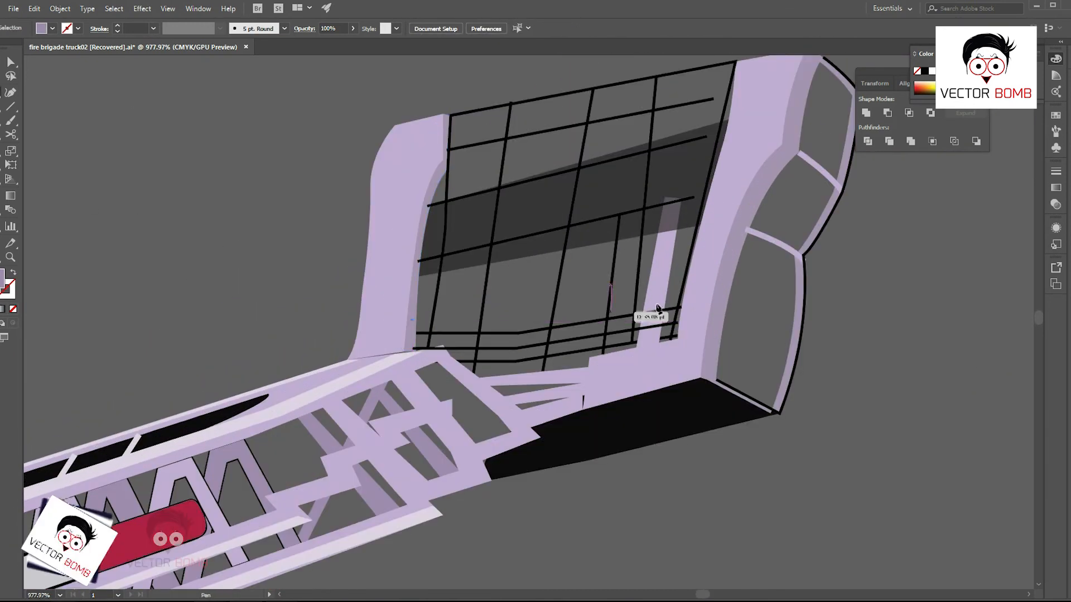
{"action": "left_click", "coordinate": [412, 319]}
{"action": "left_click", "coordinate": [692, 288]}
{"action": "left_click", "coordinate": [688, 348]}
{"action": "left_click", "coordinate": [631, 375]}
{"action": "left_click", "coordinate": [412, 319]}
{"action": "key", "text": "ctrl+shift+["}
{"action": "key", "text": "v"}
{"action": "key", "text": "ctrl+shift+a"}
- Fill the shape behind the basket's lower mesh with black and set its opacity to 20%
{"action": "left_click_drag", "start_coordinate": [852, 432], "coordinate": [736, 433]}
{"action": "left_click_drag", "start_coordinate": [810, 521], "coordinate": [870, 521]}
{"action": "left_click", "coordinate": [693, 254]}
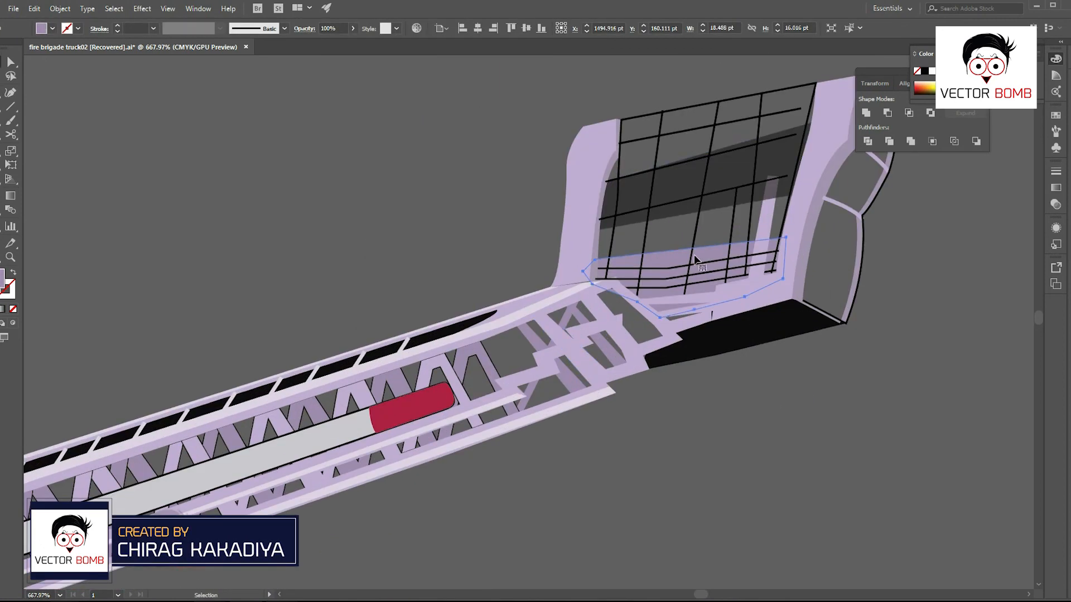
{"action": "type", "text": "20"}
{"action": "key", "text": "Return"}
{"action": "key", "text": "ctrl+shift+a"}
- Adjust the anchor position of a mesh line at the basket's edge
{"action": "left_click_drag", "start_coordinate": [898, 341], "coordinate": [825, 419]}
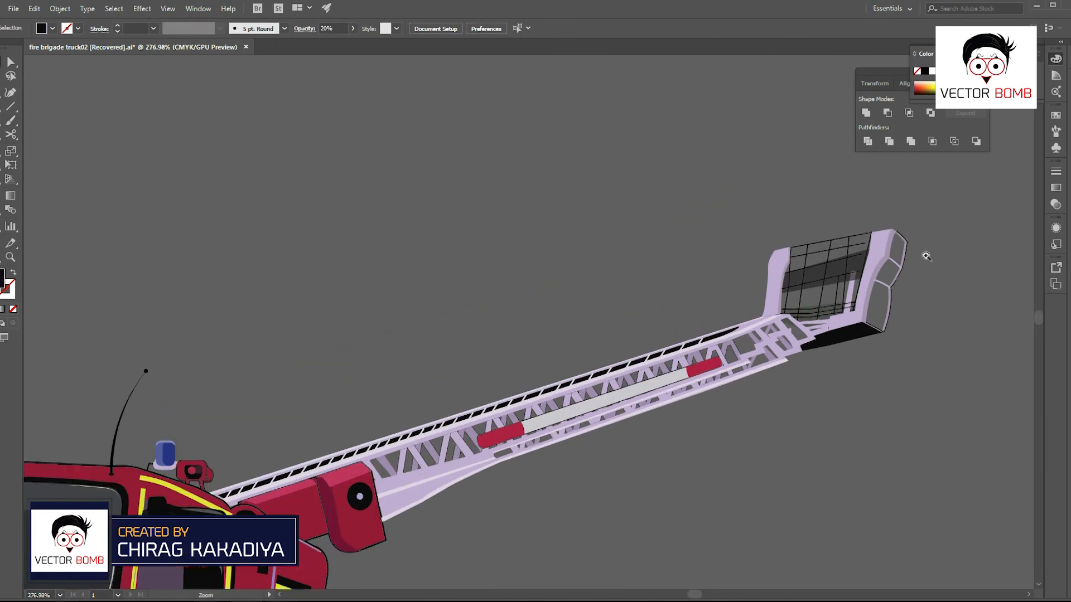
{"action": "left_click_drag", "start_coordinate": [879, 231], "coordinate": [1003, 232]}
{"action": "left_click_drag", "start_coordinate": [387, 381], "coordinate": [502, 380]}
{"action": "key", "text": "a"}
{"action": "left_click_drag", "start_coordinate": [437, 386], "coordinate": [430, 386]}
{"action": "left_click", "coordinate": [454, 195]}
- Select the black mesh lines of the basket and give their strokes round caps
{"action": "key", "text": "v"}
{"action": "left_click", "coordinate": [530, 369]}
{"action": "left_click", "coordinate": [99, 28]}
{"action": "left_click", "coordinate": [36, 58]}
{"action": "left_click", "coordinate": [691, 312]}
{"action": "left_click_drag", "start_coordinate": [700, 339], "coordinate": [645, 340]}
{"action": "left_click_drag", "start_coordinate": [545, 510], "coordinate": [456, 208]}
{"action": "left_click", "coordinate": [468, 245]}
{"action": "left_click", "coordinate": [470, 235]}
{"action": "left_click", "coordinate": [522, 404], "text": "shift"}
{"action": "left_click", "coordinate": [99, 28]}
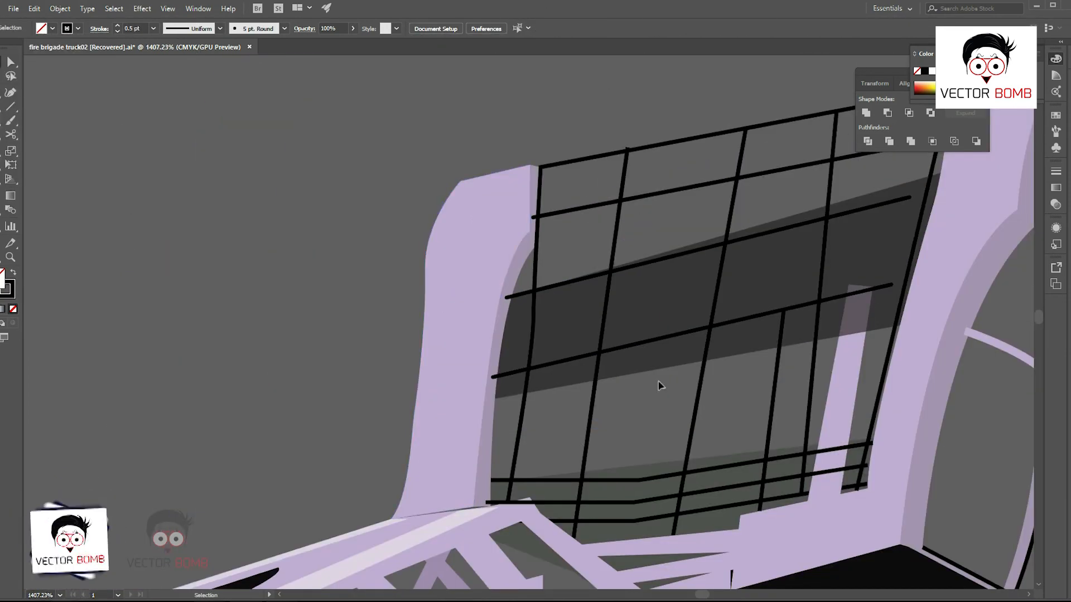
- Extend the ends of the basket's upper horizontal mesh lines so they meet the slanted black side line
{"action": "left_click_drag", "start_coordinate": [891, 285], "coordinate": [633, 428]}
{"action": "key", "text": "a"}
{"action": "left_click_drag", "start_coordinate": [633, 428], "coordinate": [668, 424]}
{"action": "left_click", "coordinate": [634, 430]}
{"action": "left_click", "coordinate": [667, 276]}
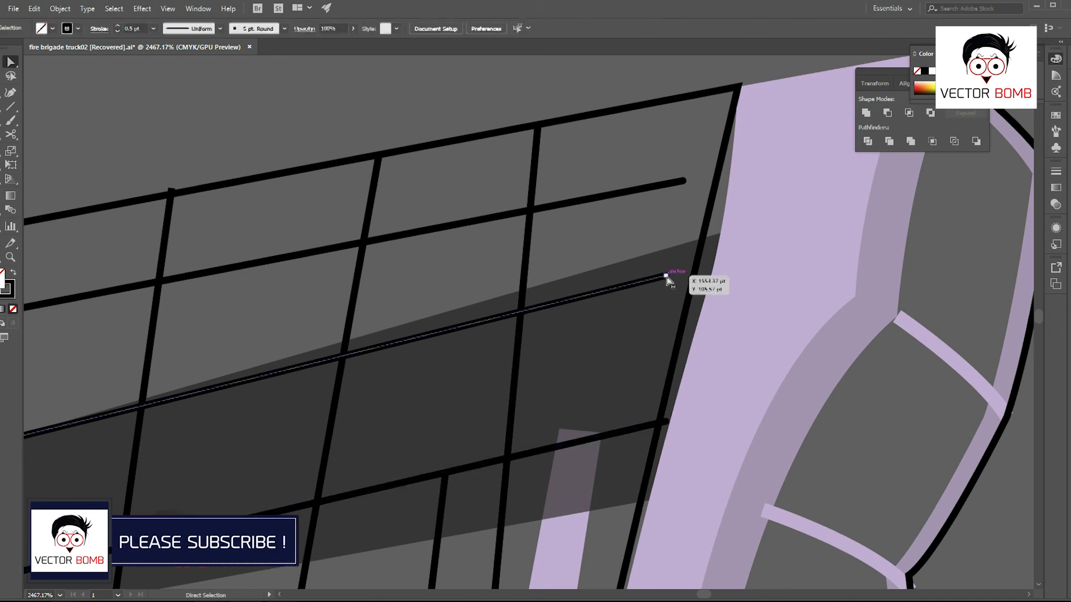
{"action": "left_click_drag", "start_coordinate": [716, 257], "coordinate": [715, 257]}
{"action": "left_click_drag", "start_coordinate": [684, 180], "coordinate": [731, 156]}
{"action": "left_click", "coordinate": [715, 260]}
- Adjust the left corner anchors of the lighter red top highlight on the ladder's base housing to fit its edges
{"action": "left_click_drag", "start_coordinate": [697, 352], "coordinate": [547, 409]}
{"action": "left_click_drag", "start_coordinate": [485, 421], "coordinate": [725, 421]}
{"action": "left_click_drag", "start_coordinate": [466, 377], "coordinate": [524, 378]}
{"action": "mouse_move", "coordinate": [416, 401]}
{"action": "left_mouse_down"}
{"action": "mouse_move", "coordinate": [430, 407]}
{"action": "mouse_move", "coordinate": [421, 403]}
{"action": "left_mouse_up"}
{"action": "left_click", "coordinate": [419, 393]}
{"action": "left_click_drag", "start_coordinate": [399, 351], "coordinate": [409, 350]}
{"action": "left_click_drag", "start_coordinate": [749, 460], "coordinate": [557, 460]}
{"action": "left_click_drag", "start_coordinate": [550, 306], "coordinate": [619, 306]}
{"action": "left_click", "coordinate": [481, 348]}
{"action": "left_click_drag", "start_coordinate": [486, 346], "coordinate": [561, 346]}
{"action": "left_click", "coordinate": [481, 369]}
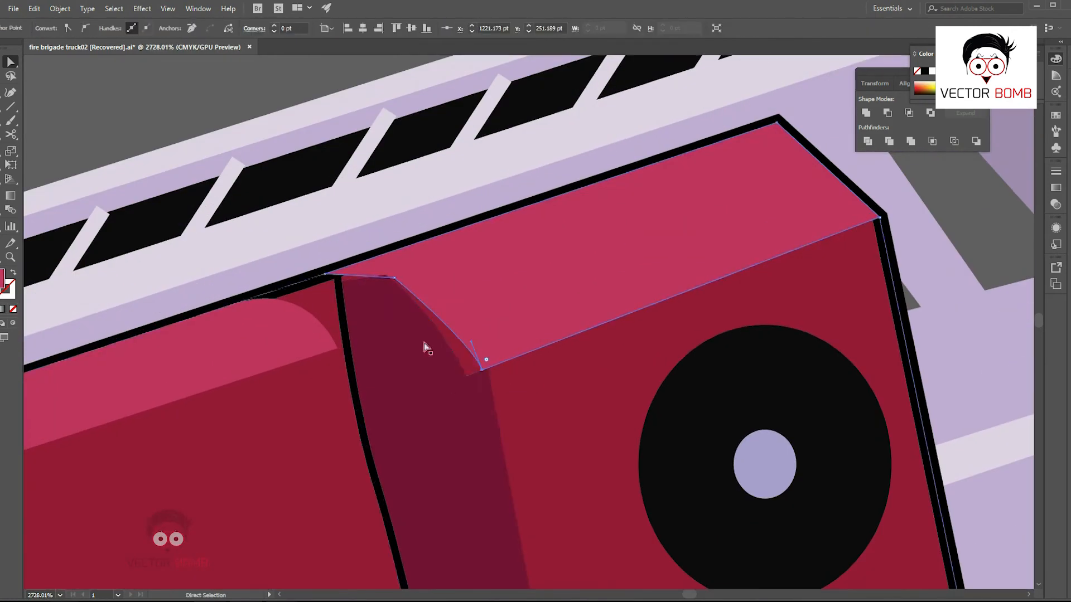
{"action": "left_click_drag", "start_coordinate": [482, 369], "coordinate": [467, 376]}
{"action": "left_click_drag", "start_coordinate": [970, 450], "coordinate": [948, 449]}
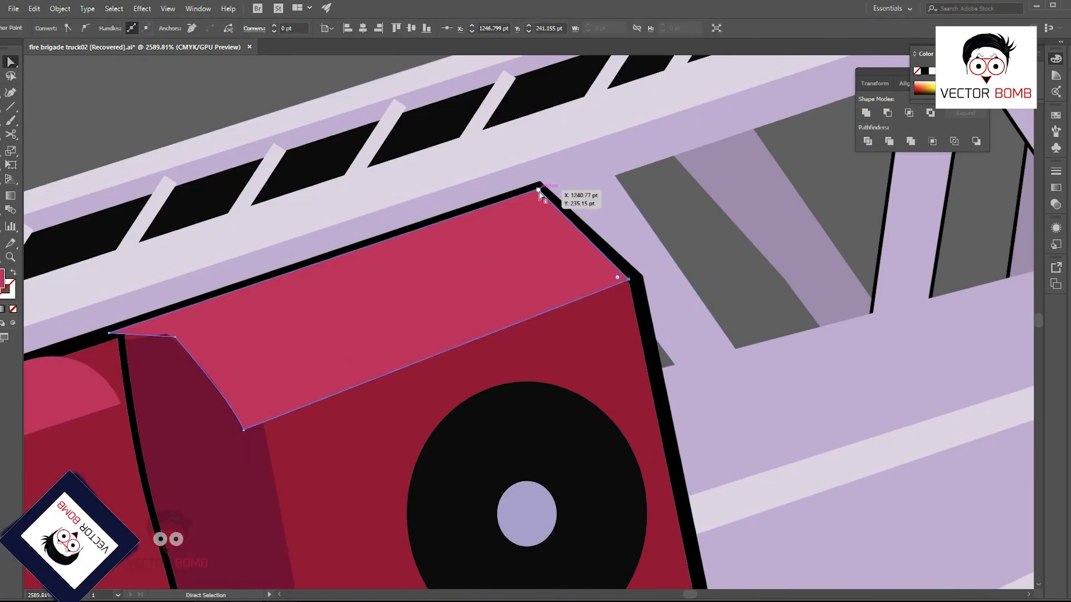
{"action": "left_click_drag", "start_coordinate": [109, 333], "coordinate": [124, 337]}
{"action": "key", "text": "ctrl+shift+a"}
- Close the floating Pathfinder panel and save the document
{"action": "left_click_drag", "start_coordinate": [433, 277], "coordinate": [304, 282]}
{"action": "left_click_drag", "start_coordinate": [769, 217], "coordinate": [558, 196]}
{"action": "left_click_drag", "start_coordinate": [577, 365], "coordinate": [693, 318]}
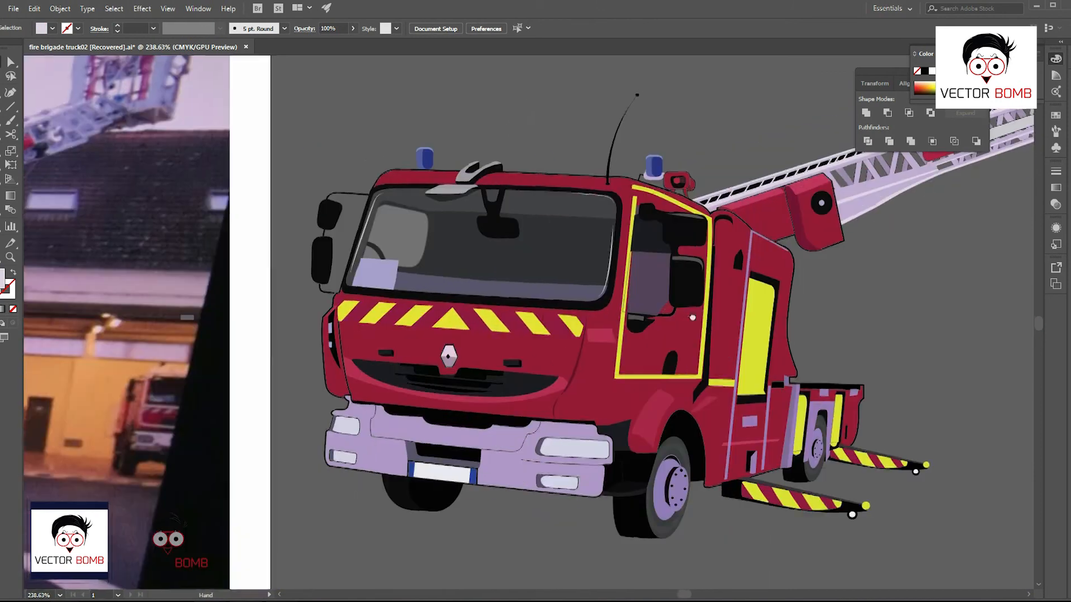
{"action": "left_click_drag", "start_coordinate": [871, 329], "coordinate": [819, 330]}
{"action": "left_click_drag", "start_coordinate": [412, 325], "coordinate": [223, 325]}
{"action": "left_click", "coordinate": [983, 72]}
{"action": "left_click_drag", "start_coordinate": [591, 324], "coordinate": [627, 324]}
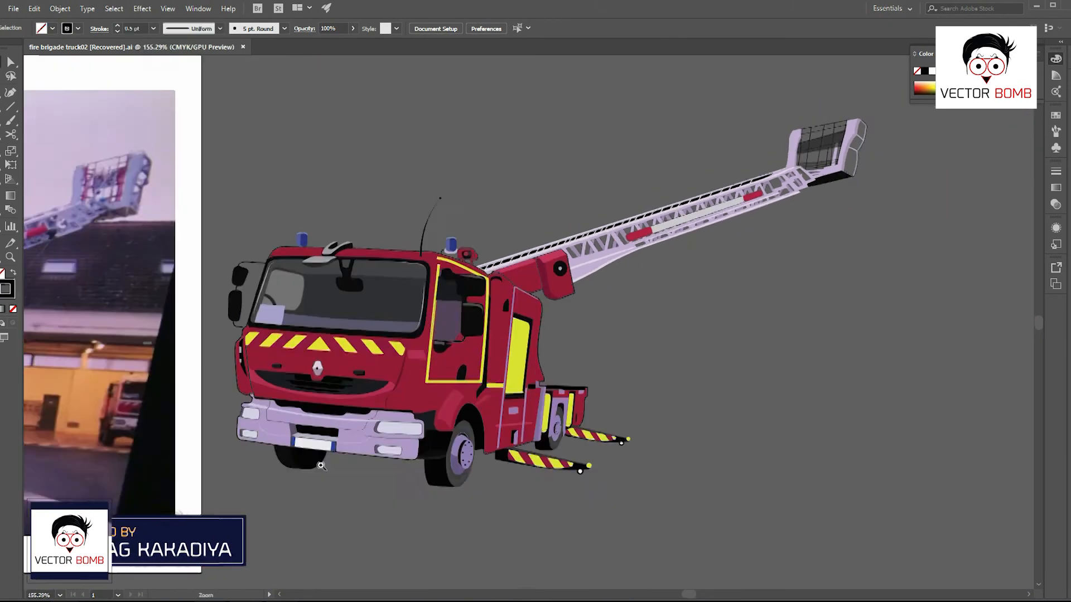
- Add the text CK143 beside the truck's front number plate and select all of it
{"action": "left_click_drag", "start_coordinate": [320, 462], "coordinate": [692, 427]}
{"action": "key", "text": "t"}
{"action": "left_click", "coordinate": [760, 524]}
{"action": "key", "text": "BackSpace"}
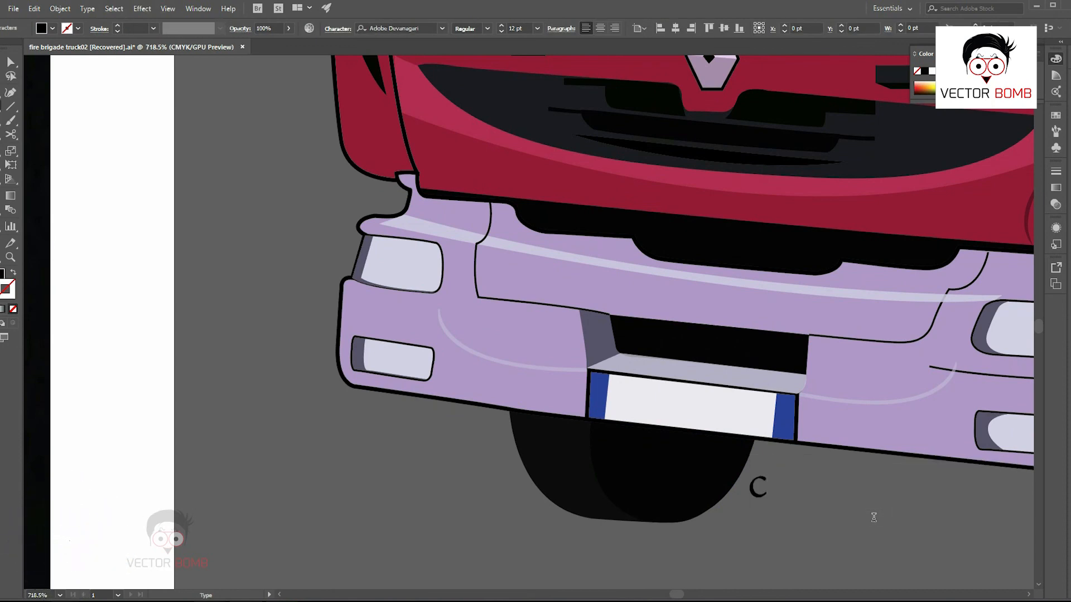
{"action": "type", "text": "CK143"}
{"action": "key", "text": "ctrl+a"}
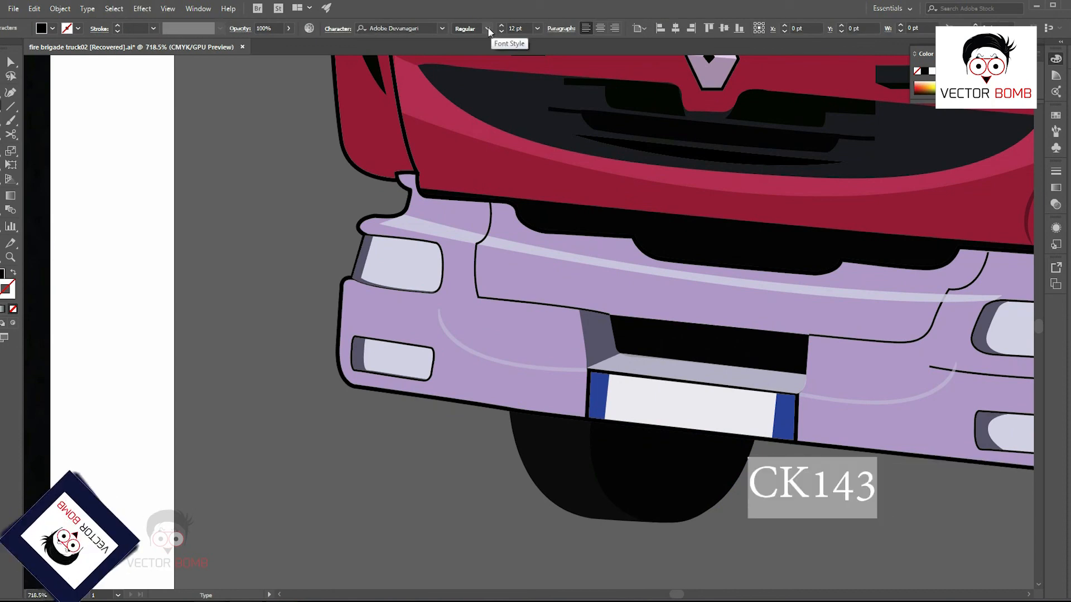
- Set the number plate text to Arial Bold
{"action": "left_click", "coordinate": [477, 66]}
{"action": "left_click", "coordinate": [379, 25]}
{"action": "type", "text": "ARIL"}
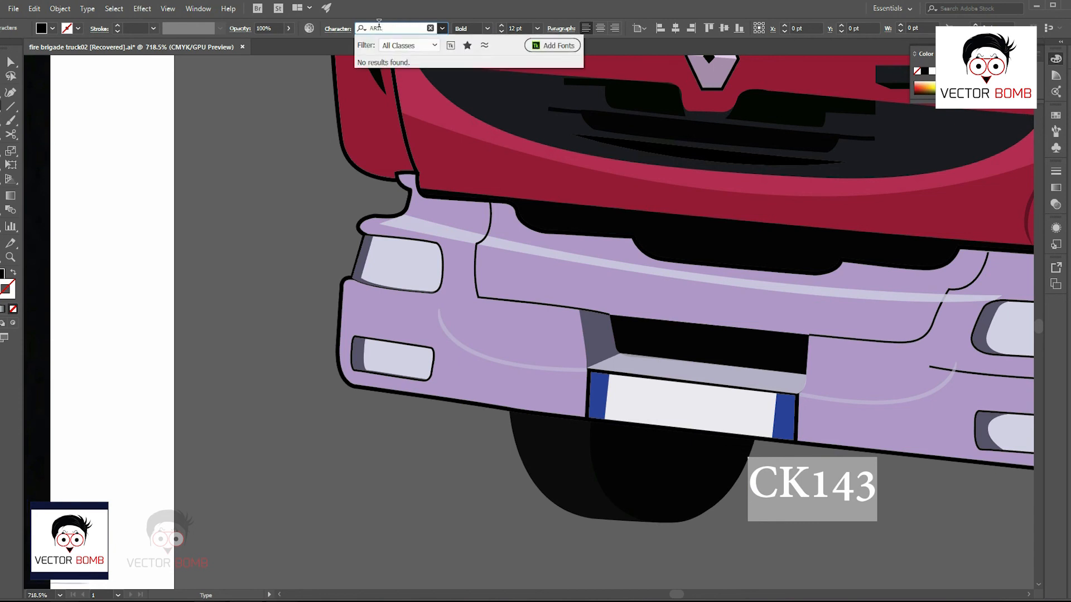
{"action": "key", "text": "BackSpace"}
{"action": "left_click", "coordinate": [444, 74]}
{"action": "left_click", "coordinate": [486, 29]}
{"action": "left_click", "coordinate": [481, 80]}
- Move the CK143 text onto the white number plate and fit its size and angle to it
{"action": "left_click_drag", "start_coordinate": [819, 474], "coordinate": [675, 393]}
{"action": "scroll", "coordinate": [801, 402], "scroll_direction": "up", "scroll_amount": 3}
{"action": "left_click_drag", "start_coordinate": [735, 358], "coordinate": [710, 423]}
{"action": "left_click", "coordinate": [793, 509]}
{"action": "left_click_drag", "start_coordinate": [955, 501], "coordinate": [904, 430]}
{"action": "left_click", "coordinate": [764, 460]}
- Shear the CK143 text to match the slant of the number plate, and deselect it
{"action": "left_click_drag", "start_coordinate": [11, 151], "coordinate": [42, 165]}
{"action": "left_click_drag", "start_coordinate": [765, 352], "coordinate": [782, 465]}
{"action": "left_click", "coordinate": [793, 522], "text": "ctrl"}
{"action": "left_click_drag", "start_coordinate": [887, 441], "coordinate": [697, 401]}
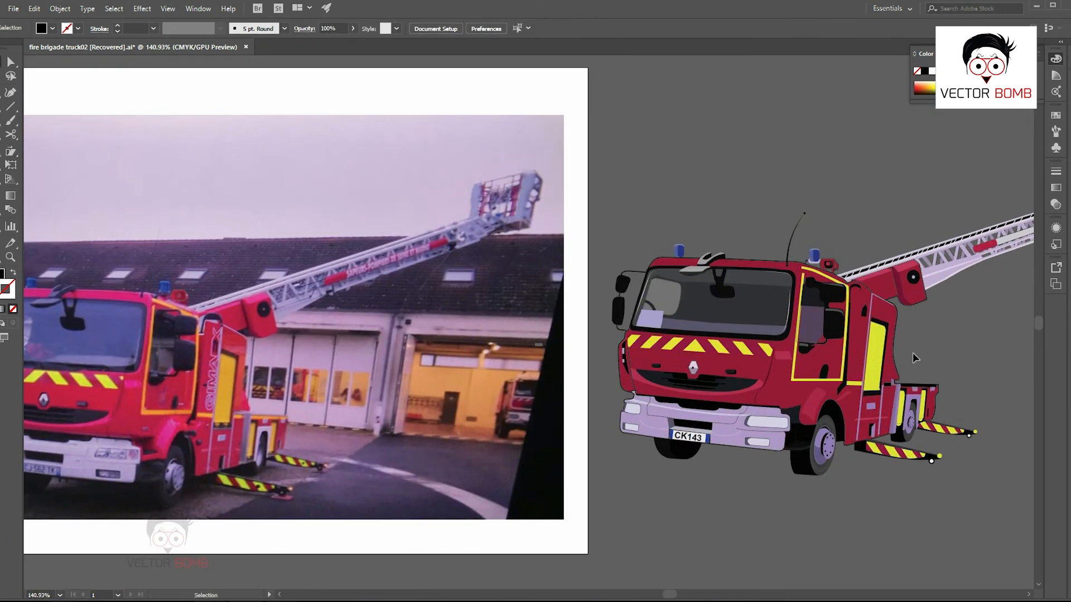
- Add the text SAPEURS-POWPIERS DE SEJAKDJFSF over the ladder's grey side bar
{"action": "left_click_drag", "start_coordinate": [883, 306], "coordinate": [665, 373]}
{"action": "left_click_drag", "start_coordinate": [124, 317], "coordinate": [226, 317]}
{"action": "key", "text": "t"}
{"action": "left_click", "coordinate": [246, 443]}
{"action": "type", "text": "SAPEURS-POWPIERS DE SEJAKDJFSF"}
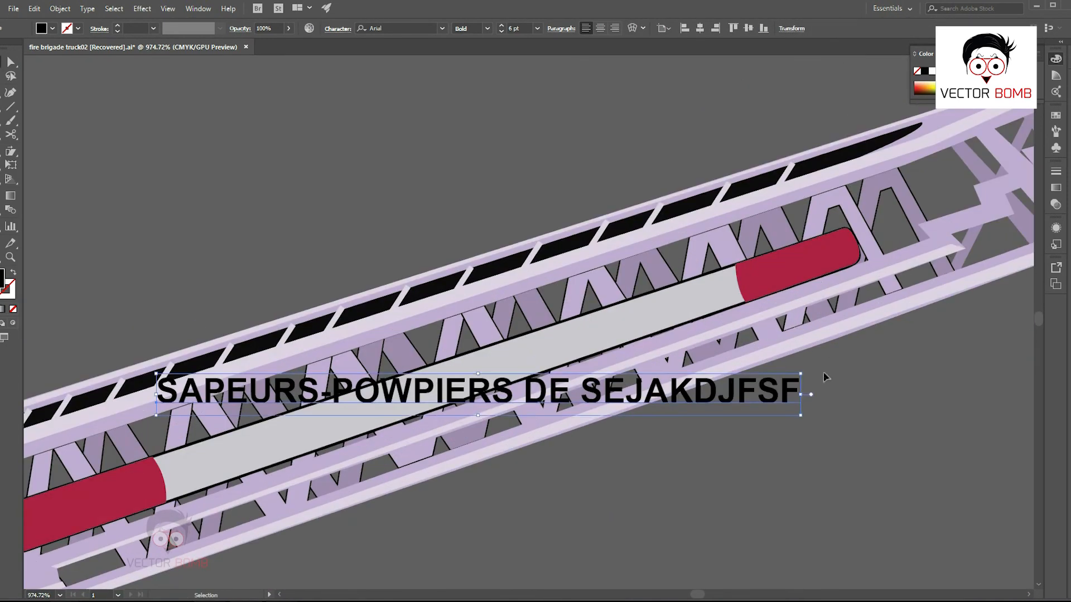
- Rotate and scale the ladder lettering to about 5.55 pt so it fills the grey side bar between the red ends
{"action": "left_click_drag", "start_coordinate": [824, 376], "coordinate": [762, 282]}
{"action": "key", "text": "ctrl+shift+comma"}
{"action": "left_click_drag", "start_coordinate": [444, 387], "coordinate": [532, 356]}
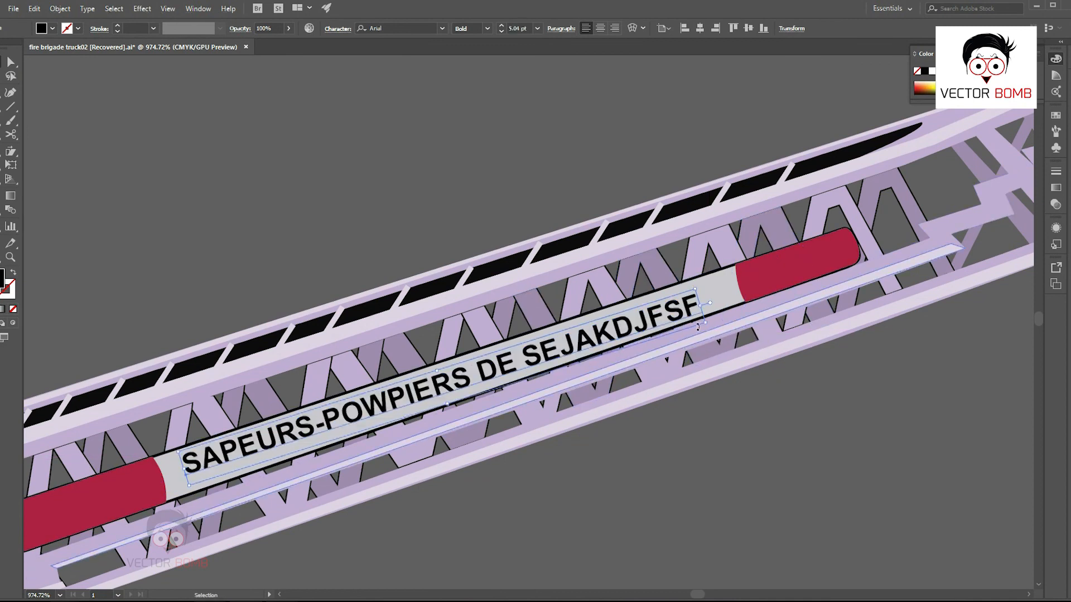
{"action": "left_click_drag", "start_coordinate": [652, 335], "coordinate": [761, 319]}
{"action": "key", "text": "ctrl+shift+o"}
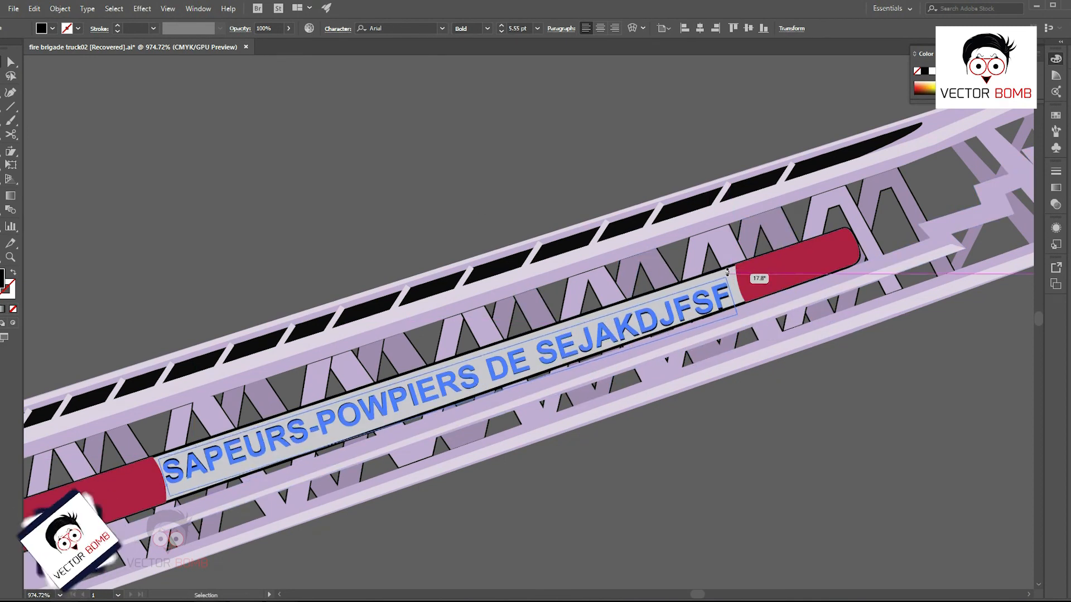
{"action": "left_click", "coordinate": [599, 429]}
- Draw a slanted, jagged reflection shape across the windscreen, from its top edge to its bottom edge, beside the rear-view mirror
{"action": "scroll", "coordinate": [597, 427], "scroll_direction": "down", "scroll_amount": 6}
{"action": "left_click_drag", "start_coordinate": [545, 517], "coordinate": [568, 375]}
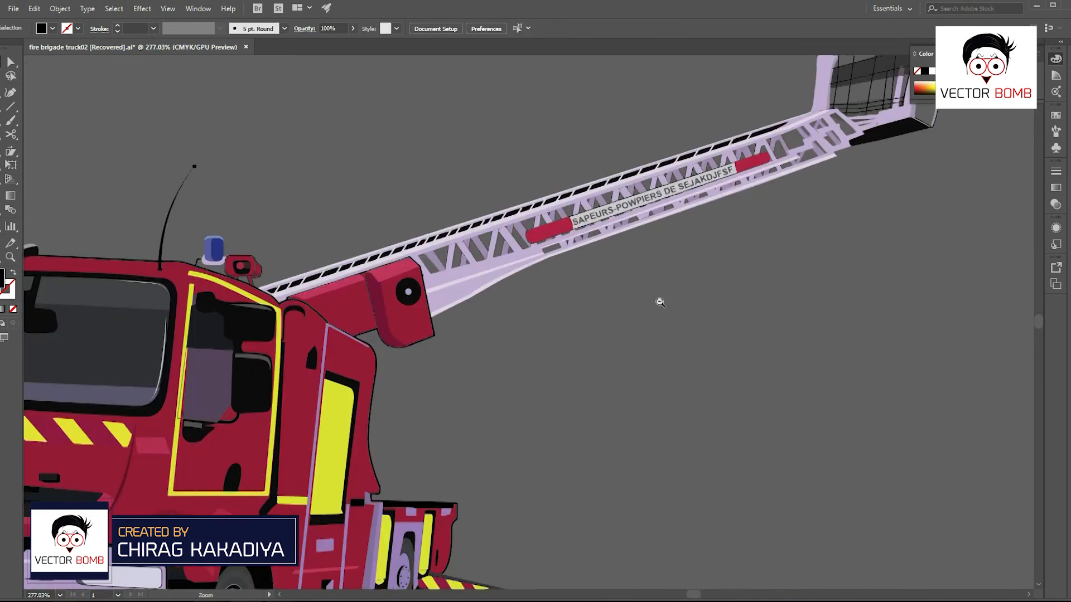
{"action": "scroll", "coordinate": [728, 299], "scroll_direction": "down", "scroll_amount": 3}
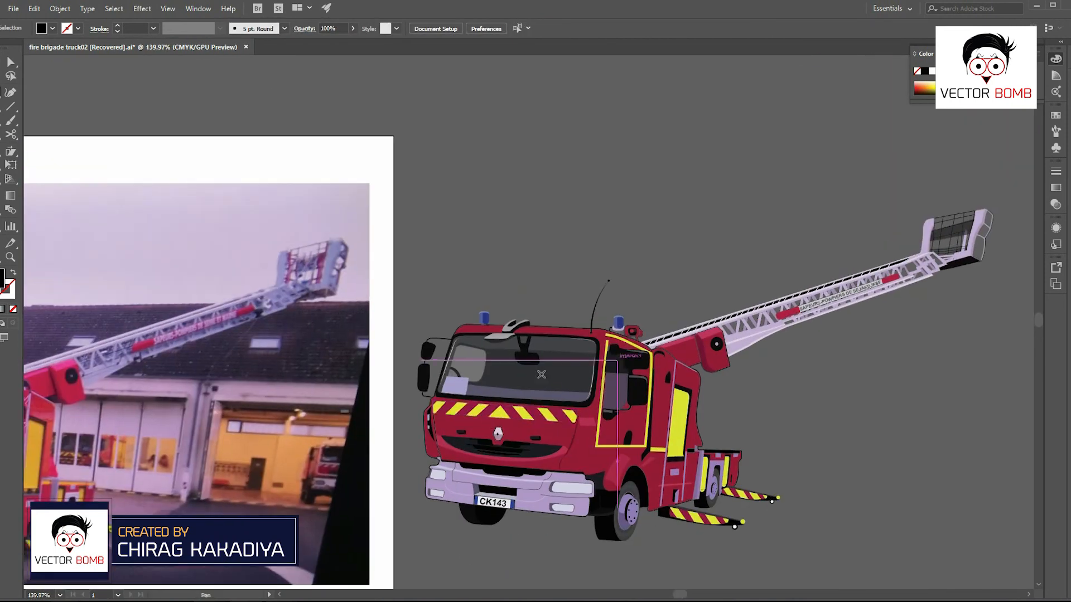
{"action": "scroll", "coordinate": [593, 311], "scroll_direction": "up", "scroll_amount": 4}
{"action": "left_click", "coordinate": [619, 308]}
{"action": "left_click", "coordinate": [576, 417]}
{"action": "left_click", "coordinate": [568, 416]}
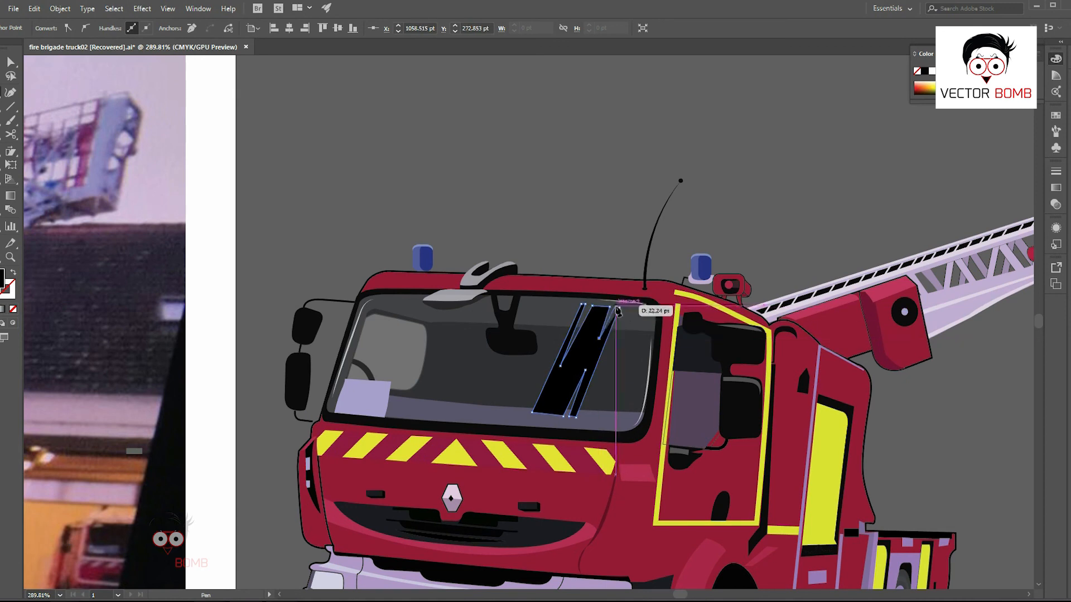
- Give the windscreen reflection shape a whitish fill at 10% opacity and deselect it
{"action": "key", "text": "a"}
{"action": "left_click", "coordinate": [608, 347]}
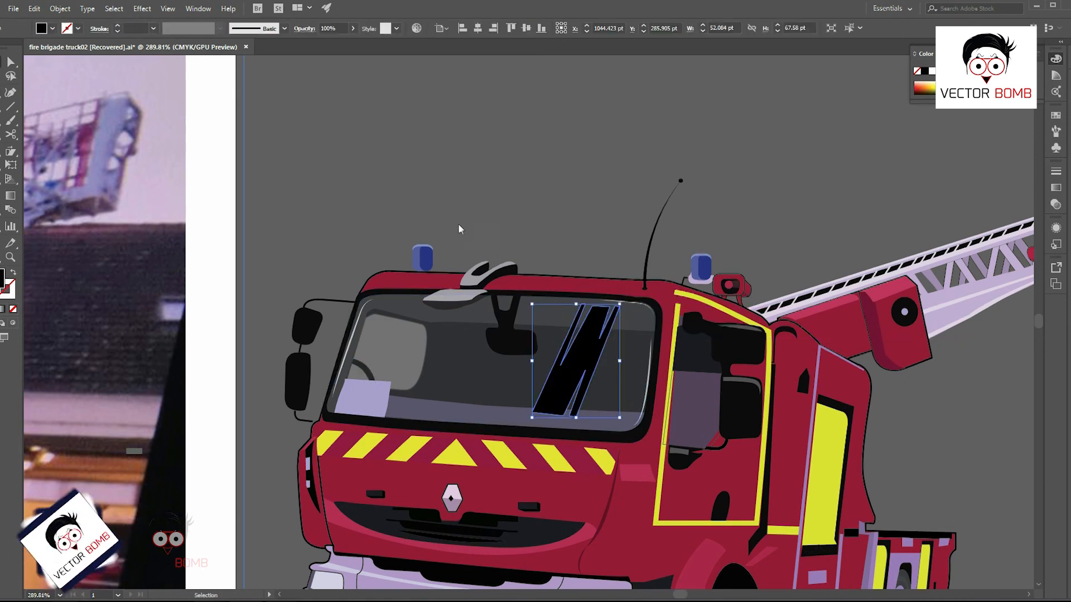
{"action": "left_click", "coordinate": [584, 372]}
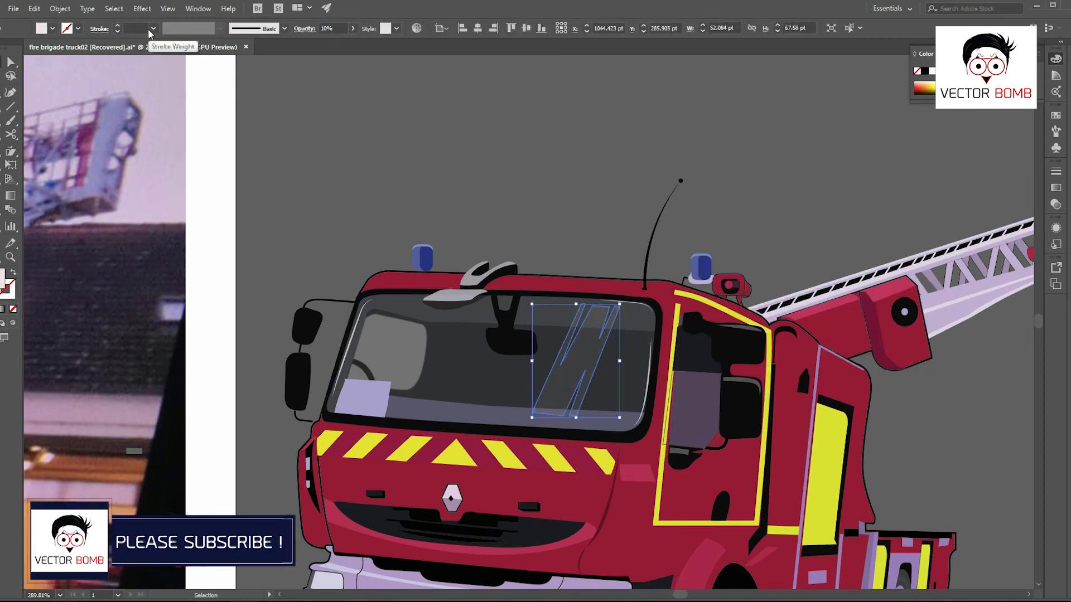
{"action": "key", "text": "ctrl+shift+a"}
- Place a copy of the slanted reflection over the opposite side of the windscreen, near the steering wheel
{"action": "scroll", "coordinate": [648, 334], "scroll_direction": "down", "scroll_amount": 5}
{"action": "scroll", "coordinate": [486, 279], "scroll_direction": "up", "scroll_amount": 3}
{"action": "left_click", "coordinate": [734, 393]}
{"action": "left_click_drag", "start_coordinate": [734, 393], "coordinate": [650, 390]}
{"action": "left_click", "coordinate": [767, 279]}
{"action": "scroll", "coordinate": [766, 280], "scroll_direction": "up", "scroll_amount": 2}
{"action": "left_click_drag", "start_coordinate": [766, 280], "coordinate": [834, 156]}
{"action": "left_click_drag", "start_coordinate": [660, 307], "coordinate": [655, 311]}
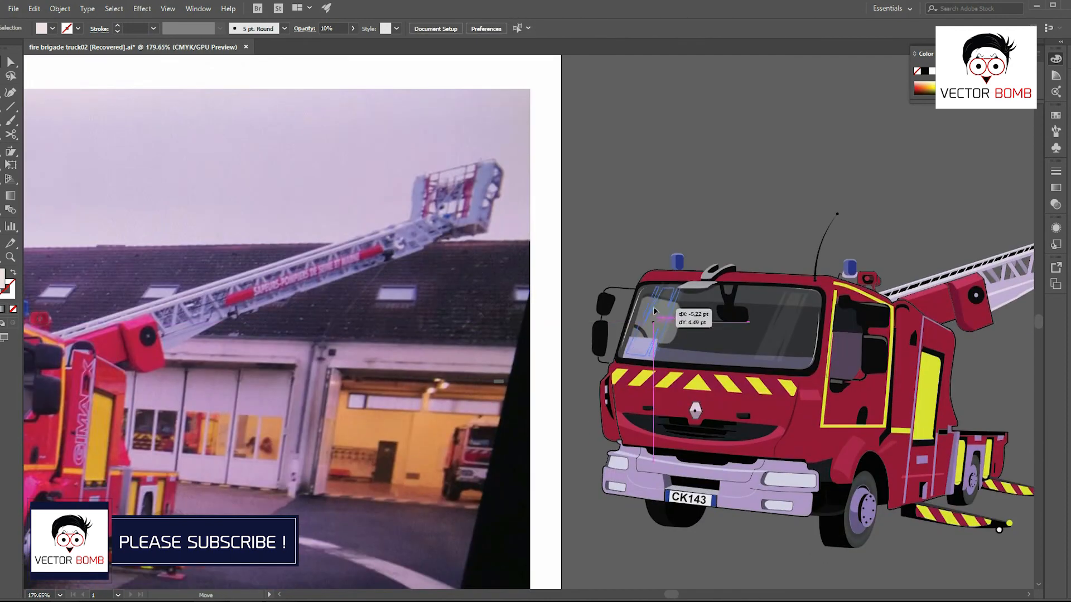
- Fine-tune the windscreen reflection's position and lower its opacity to 5%
{"action": "scroll", "coordinate": [629, 301], "scroll_direction": "up", "scroll_amount": 3}
{"action": "left_click", "coordinate": [915, 348]}
{"action": "left_click_drag", "start_coordinate": [915, 348], "coordinate": [886, 335]}
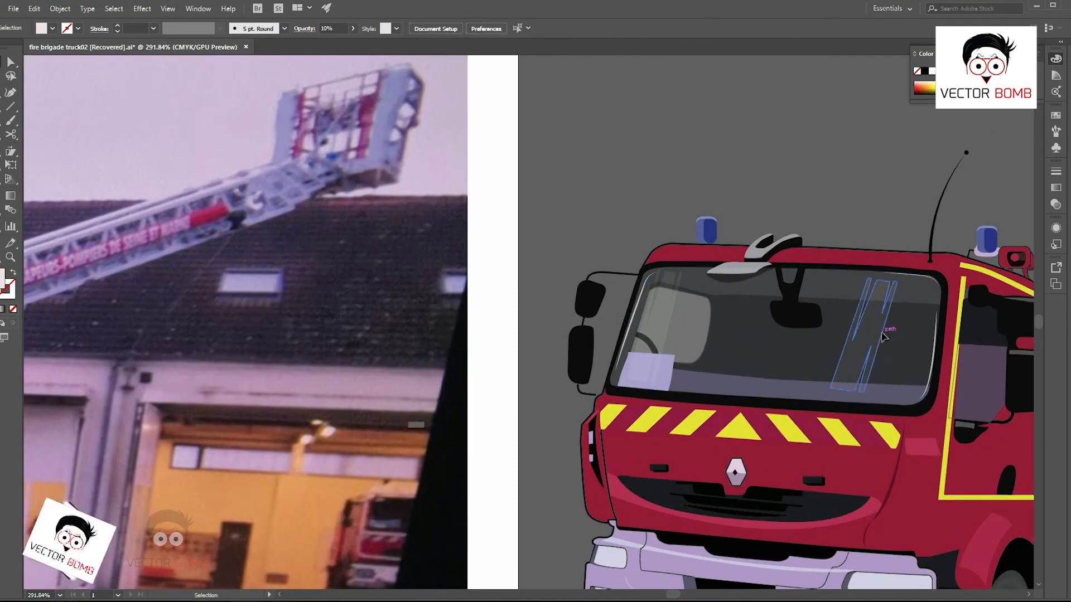
{"action": "scroll", "coordinate": [778, 192], "scroll_direction": "down", "scroll_amount": 5}
{"action": "left_click_drag", "start_coordinate": [837, 249], "coordinate": [834, 253]}
{"action": "left_click", "coordinate": [563, 116]}
{"action": "scroll", "coordinate": [840, 162], "scroll_direction": "up", "scroll_amount": 1}
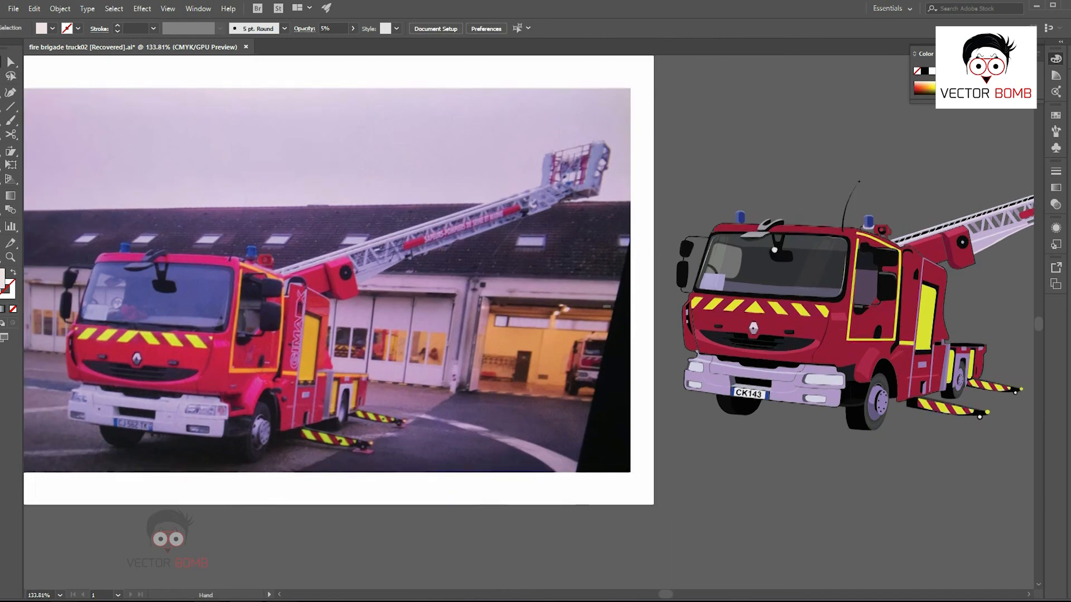
{"action": "left_click_drag", "start_coordinate": [840, 157], "coordinate": [786, 206]}
{"action": "left_click", "coordinate": [749, 305]}
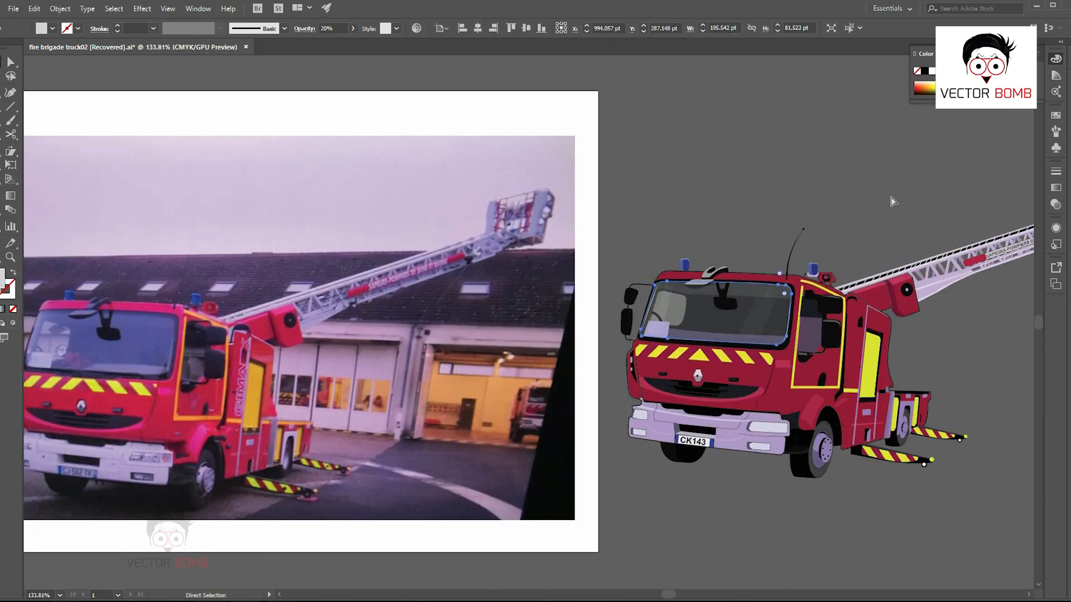
{"action": "left_click", "coordinate": [892, 201]}
{"action": "scroll", "coordinate": [859, 195], "scroll_direction": "up", "scroll_amount": 2}
{"action": "scroll", "coordinate": [899, 156], "scroll_direction": "down", "scroll_amount": 5}
{"action": "left_click_drag", "start_coordinate": [895, 126], "coordinate": [769, 205]}
{"action": "scroll", "coordinate": [622, 248], "scroll_direction": "up", "scroll_amount": 3}
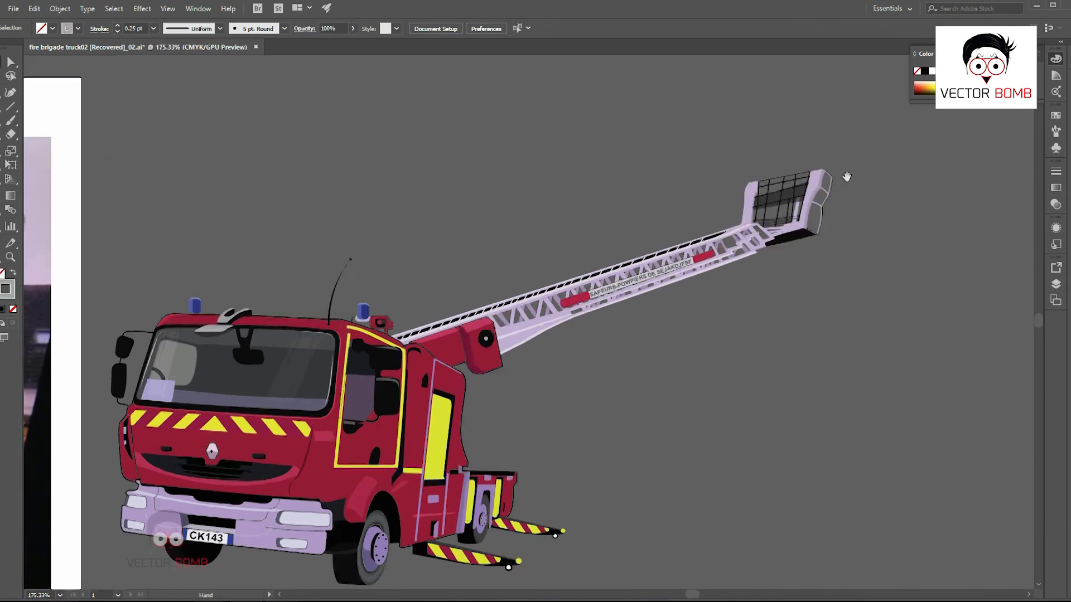
- Draw light grey 0.25 pt highlight lines along the basket's slanted horizontal mesh bars
{"action": "scroll", "coordinate": [848, 175], "scroll_direction": "up", "scroll_amount": 8}
{"action": "left_click", "coordinate": [237, 426]}
{"action": "left_click", "coordinate": [765, 291]}
{"action": "left_click", "coordinate": [654, 182], "text": "ctrl"}
{"action": "left_click", "coordinate": [207, 453]}
{"action": "left_click", "coordinate": [717, 335]}
{"action": "key", "text": "v"}
{"action": "left_click", "coordinate": [669, 240], "text": "shift"}
{"action": "left_click", "coordinate": [642, 177], "text": "shift"}
{"action": "left_click", "coordinate": [251, 95]}
- Draw light grey 0.25 pt highlight lines along the basket's upright mesh bars
{"action": "key", "text": "p"}
{"action": "left_click", "coordinate": [366, 182]}
{"action": "left_click_drag", "start_coordinate": [323, 364], "coordinate": [349, 173]}
{"action": "left_click", "coordinate": [328, 460]}
{"action": "left_click", "coordinate": [457, 318], "text": "ctrl"}
{"action": "left_click_drag", "start_coordinate": [456, 318], "coordinate": [350, 324]}
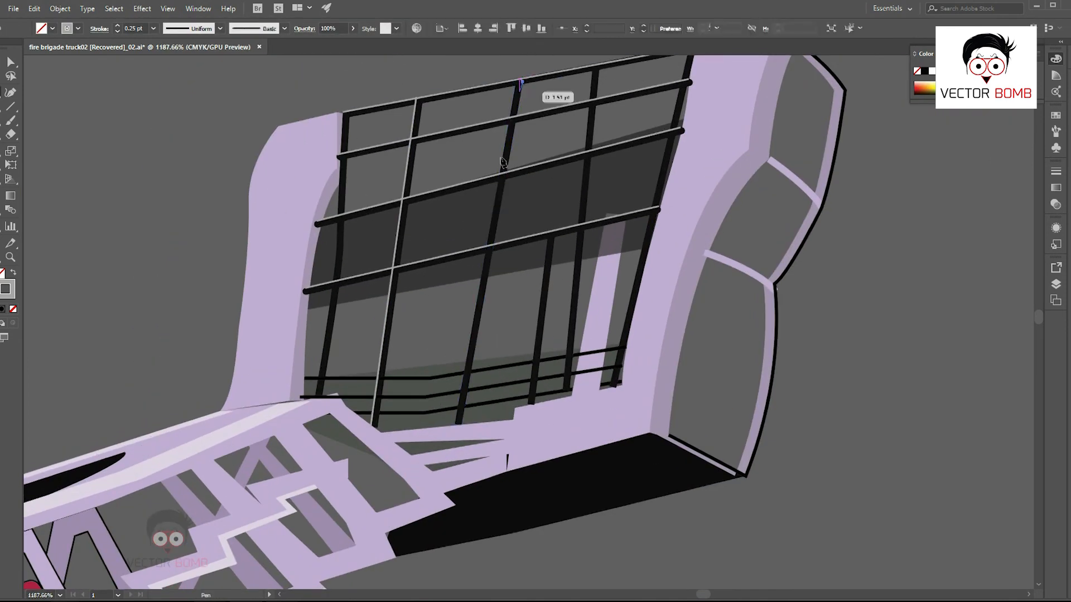
{"action": "mouse_move", "coordinate": [390, 453]}
{"action": "left_mouse_down"}
{"action": "mouse_move", "coordinate": [506, 456]}
{"action": "mouse_move", "coordinate": [430, 416]}
{"action": "mouse_move", "coordinate": [317, 390]}
{"action": "left_mouse_up"}
{"action": "left_click", "coordinate": [286, 389], "text": "ctrl"}
{"action": "left_click", "coordinate": [587, 327], "text": "ctrl"}
{"action": "left_click", "coordinate": [617, 342], "text": "ctrl"}
{"action": "left_click_drag", "start_coordinate": [602, 419], "coordinate": [728, 254]}
{"action": "left_click_drag", "start_coordinate": [881, 328], "coordinate": [781, 396]}
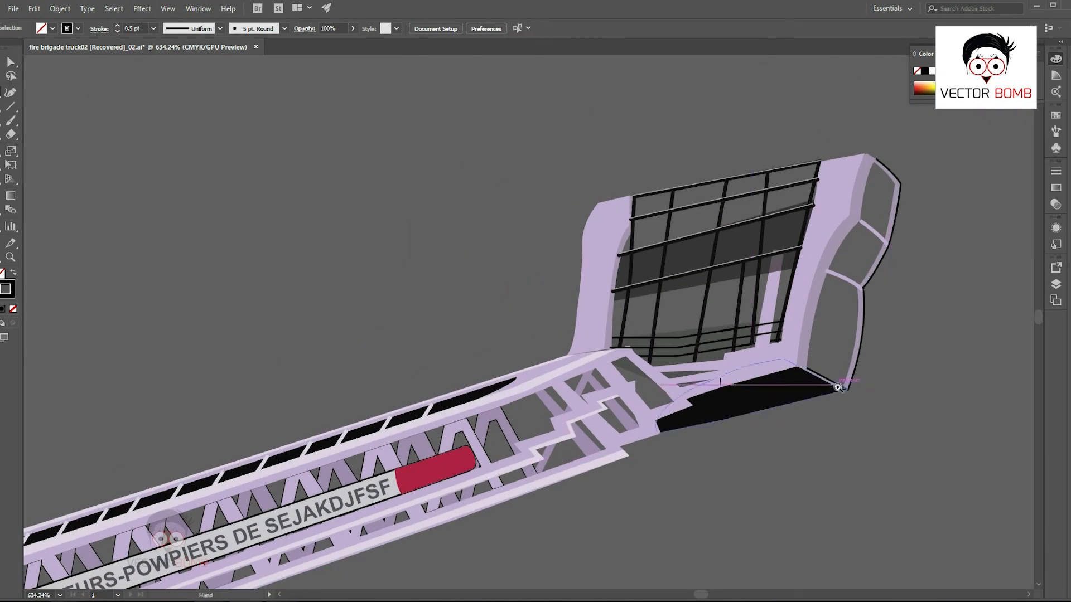